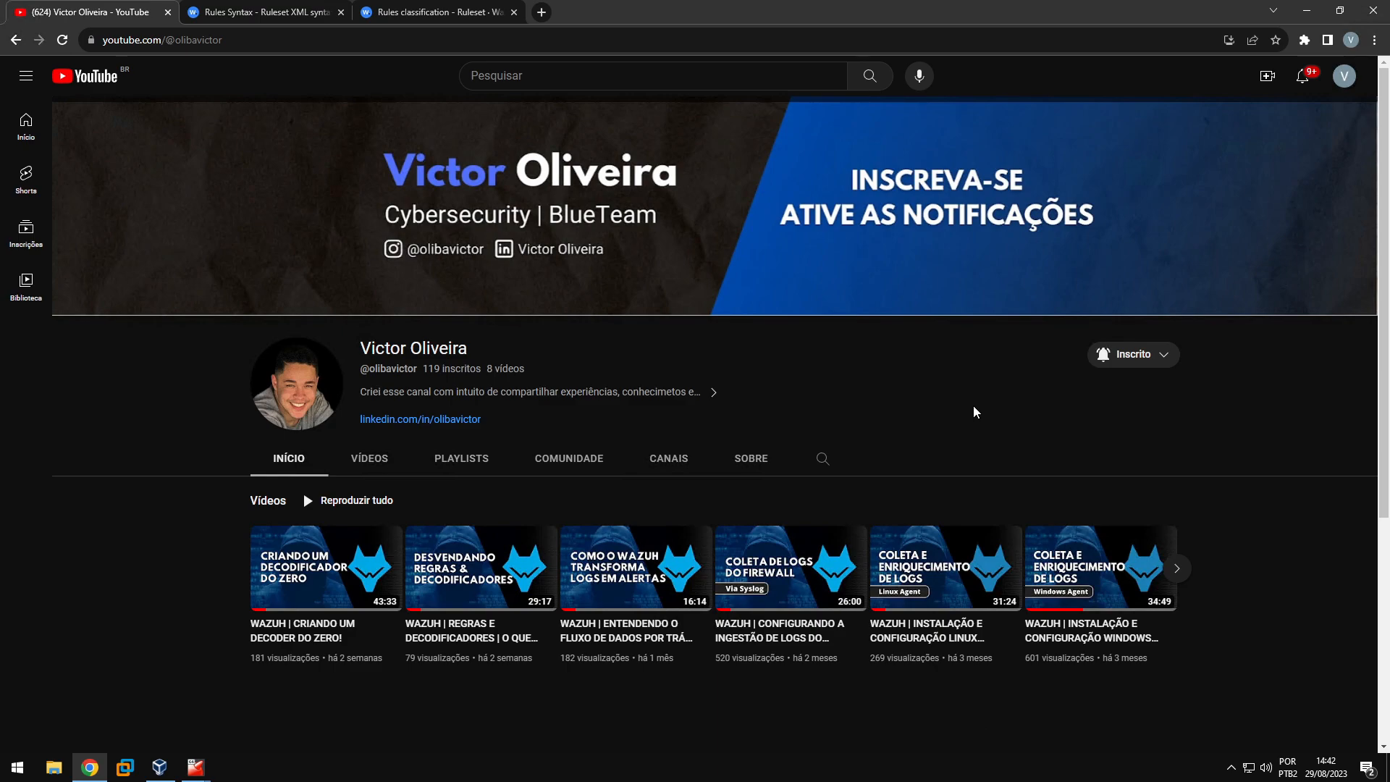
Review the option table in the Overview of the Wazuh Rules Syntax documentation
{"action": "left_click", "coordinate": [284, 15]}
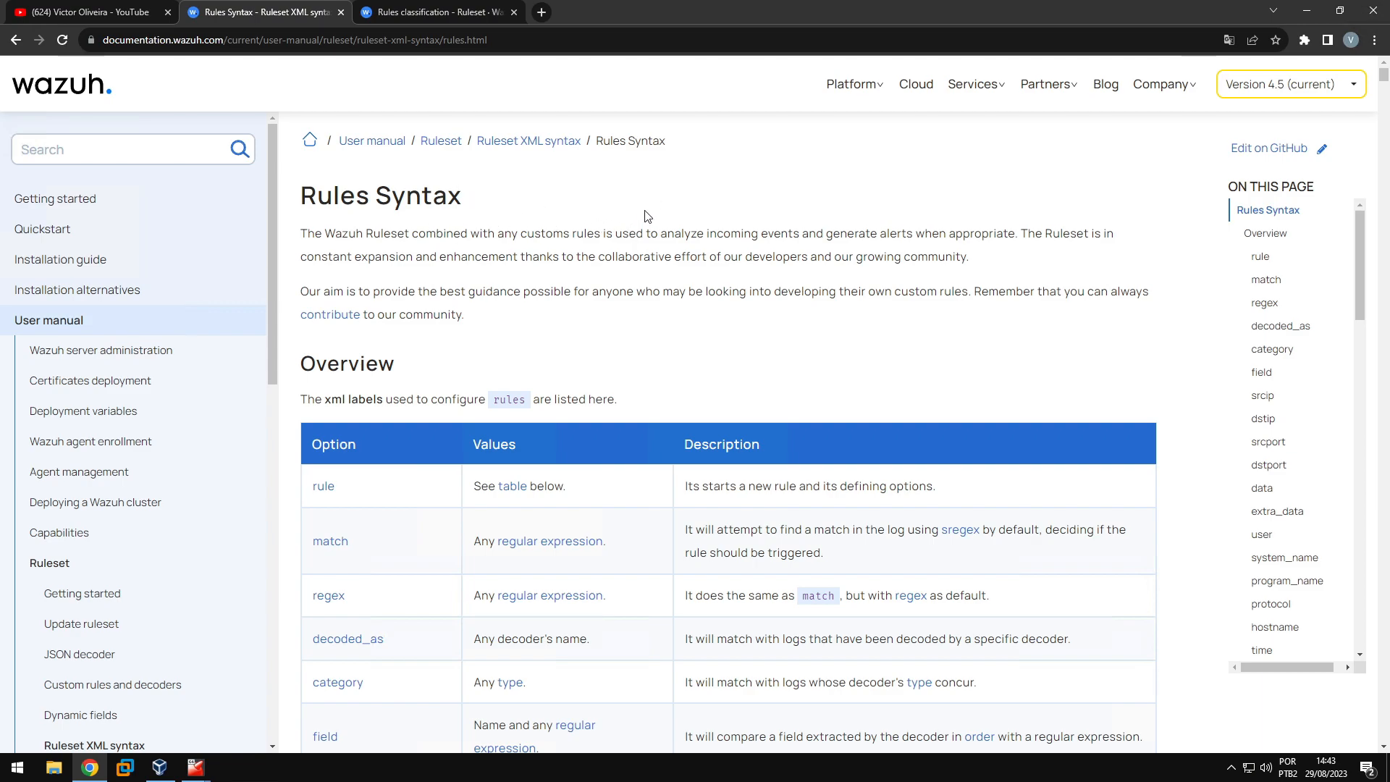
{"action": "scroll", "coordinate": [645, 220], "scroll_direction": "down", "scroll_amount": 3}
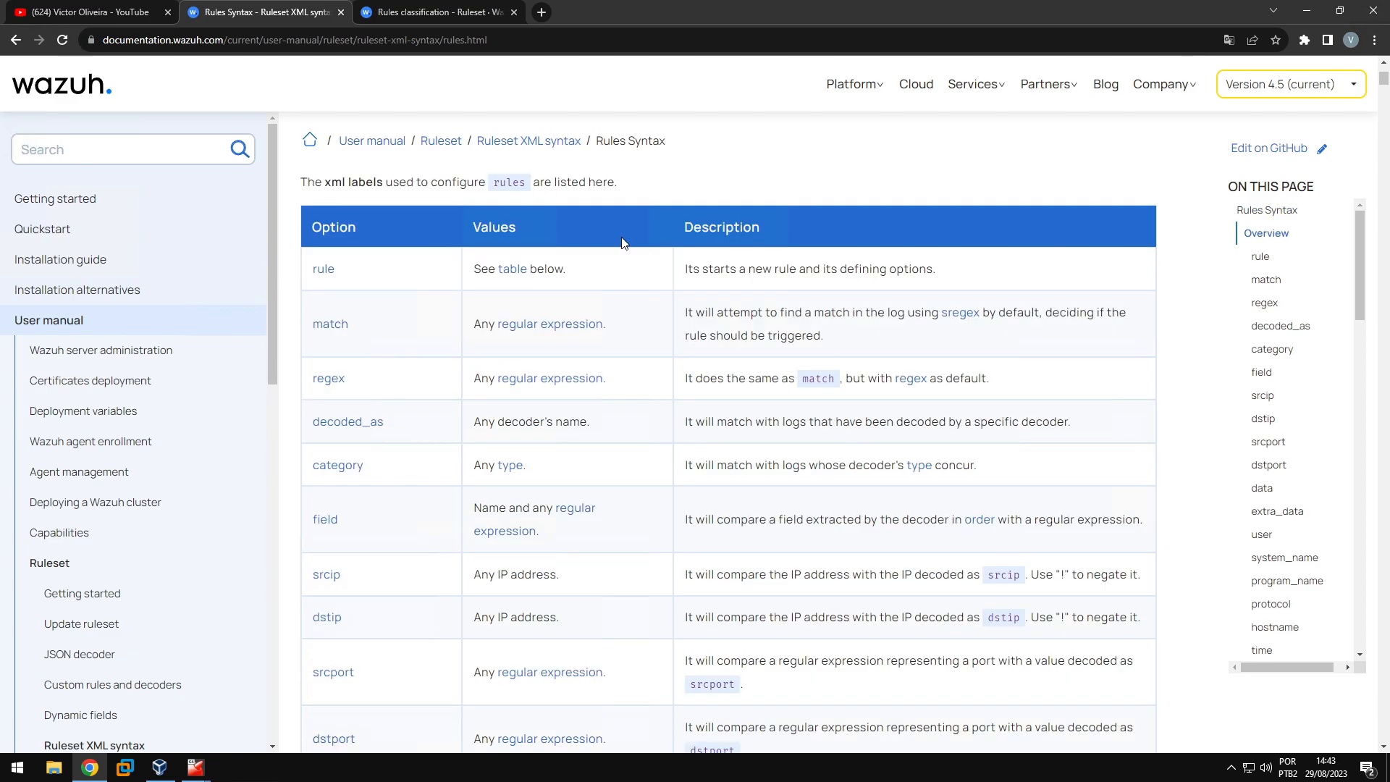
{"action": "scroll", "coordinate": [622, 234], "scroll_direction": "down", "scroll_amount": 8}
{"action": "scroll", "coordinate": [621, 252], "scroll_direction": "down", "scroll_amount": 2}
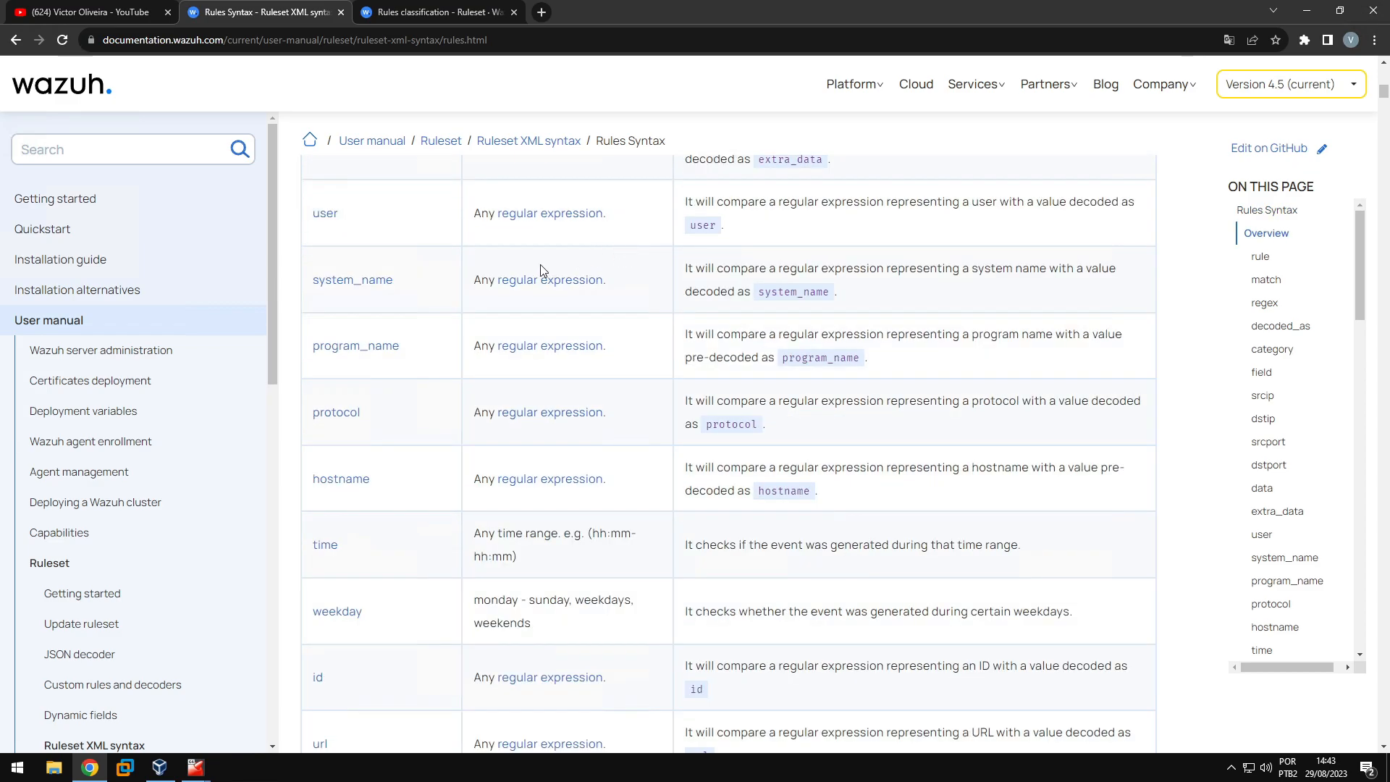
{"action": "scroll", "coordinate": [419, 319], "scroll_direction": "up", "scroll_amount": 11}
{"action": "scroll", "coordinate": [418, 319], "scroll_direction": "up", "scroll_amount": 2}
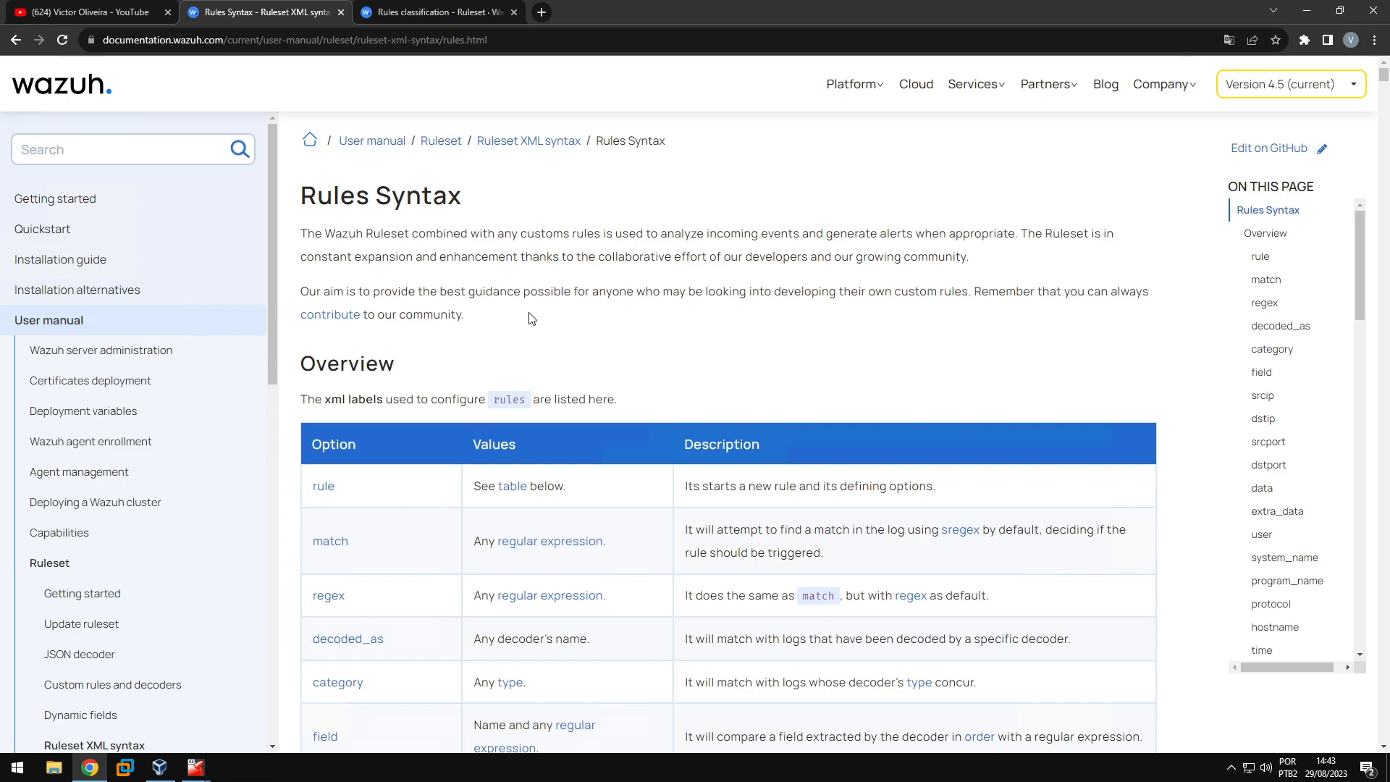
{"action": "scroll", "coordinate": [521, 322], "scroll_direction": "down", "scroll_amount": 3}
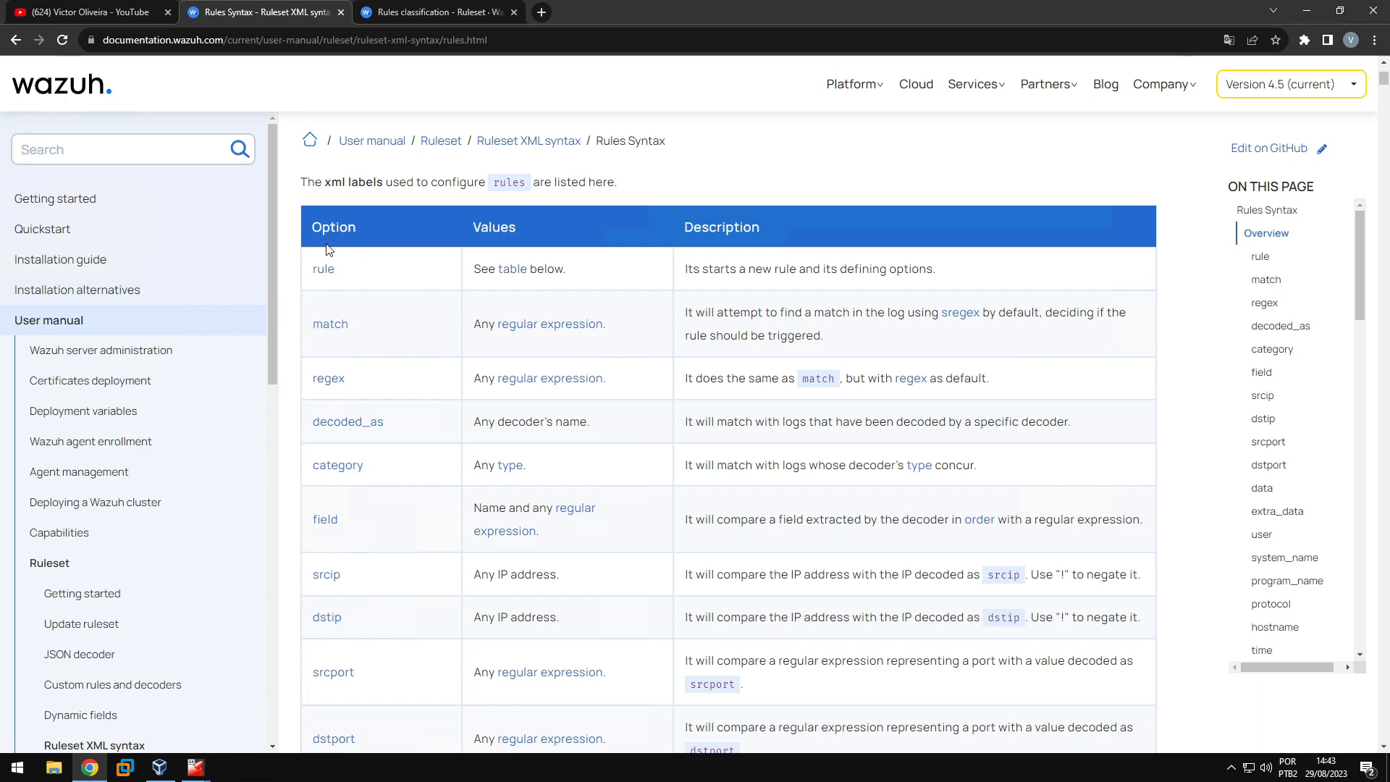
{"action": "scroll", "coordinate": [340, 471], "scroll_direction": "down", "scroll_amount": 2}
{"action": "scroll", "coordinate": [362, 463], "scroll_direction": "up", "scroll_amount": 3}
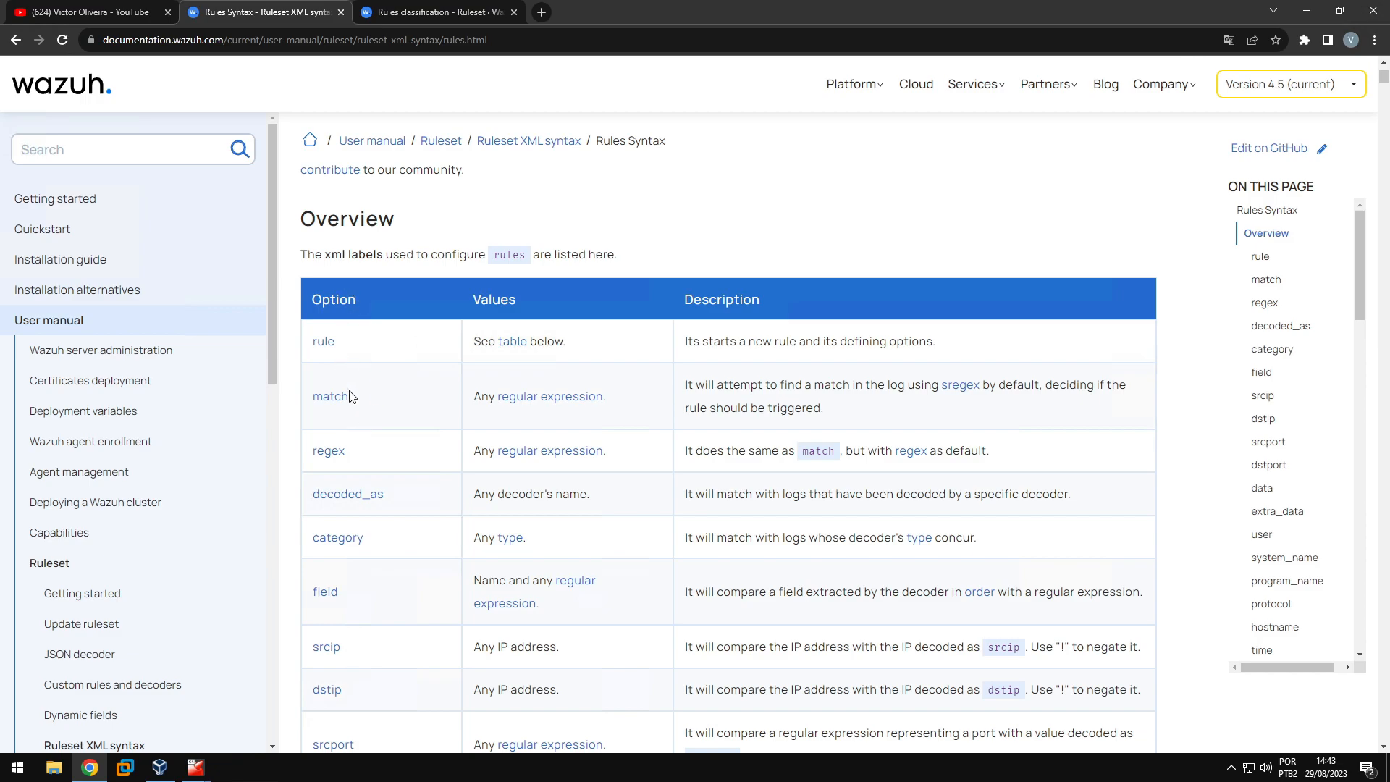
{"action": "scroll", "coordinate": [364, 542], "scroll_direction": "down", "scroll_amount": 1}
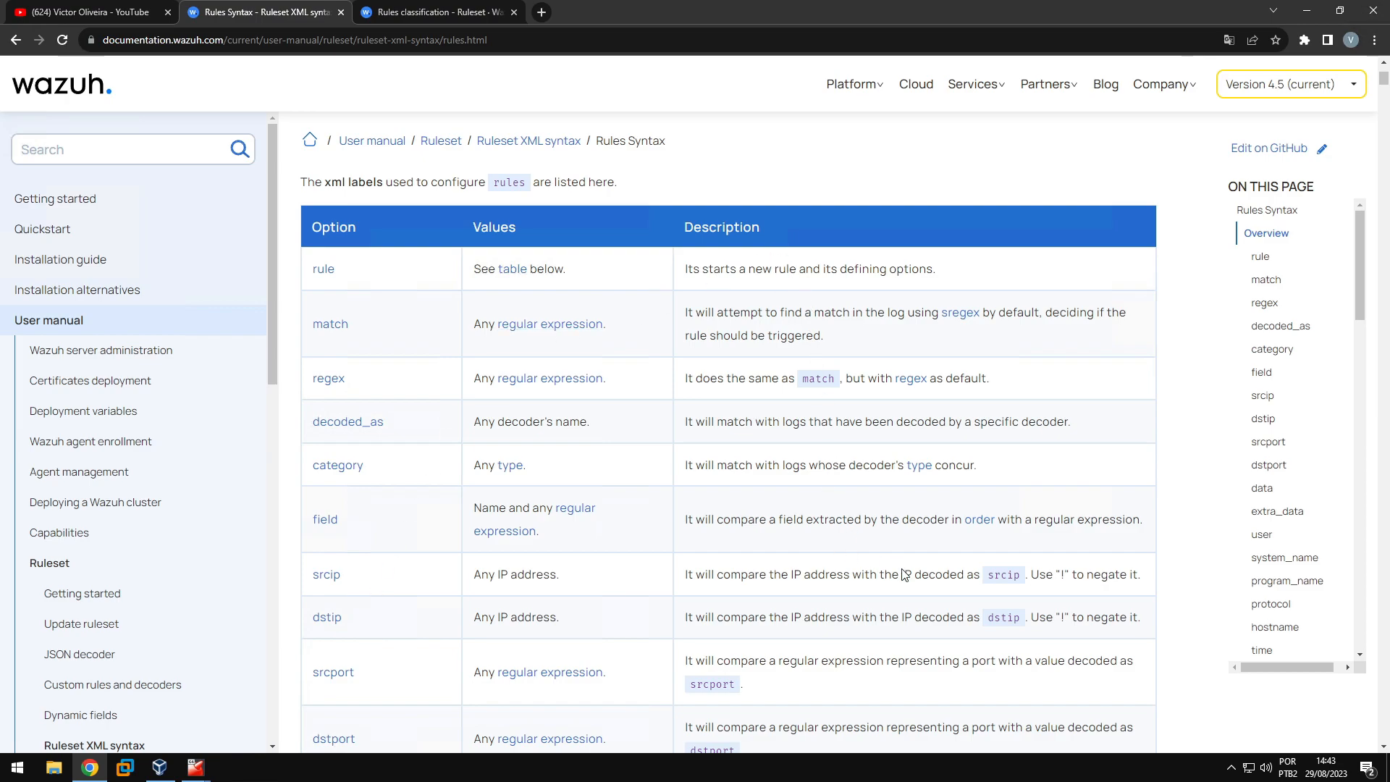
{"action": "scroll", "coordinate": [902, 570], "scroll_direction": "down", "scroll_amount": 2}
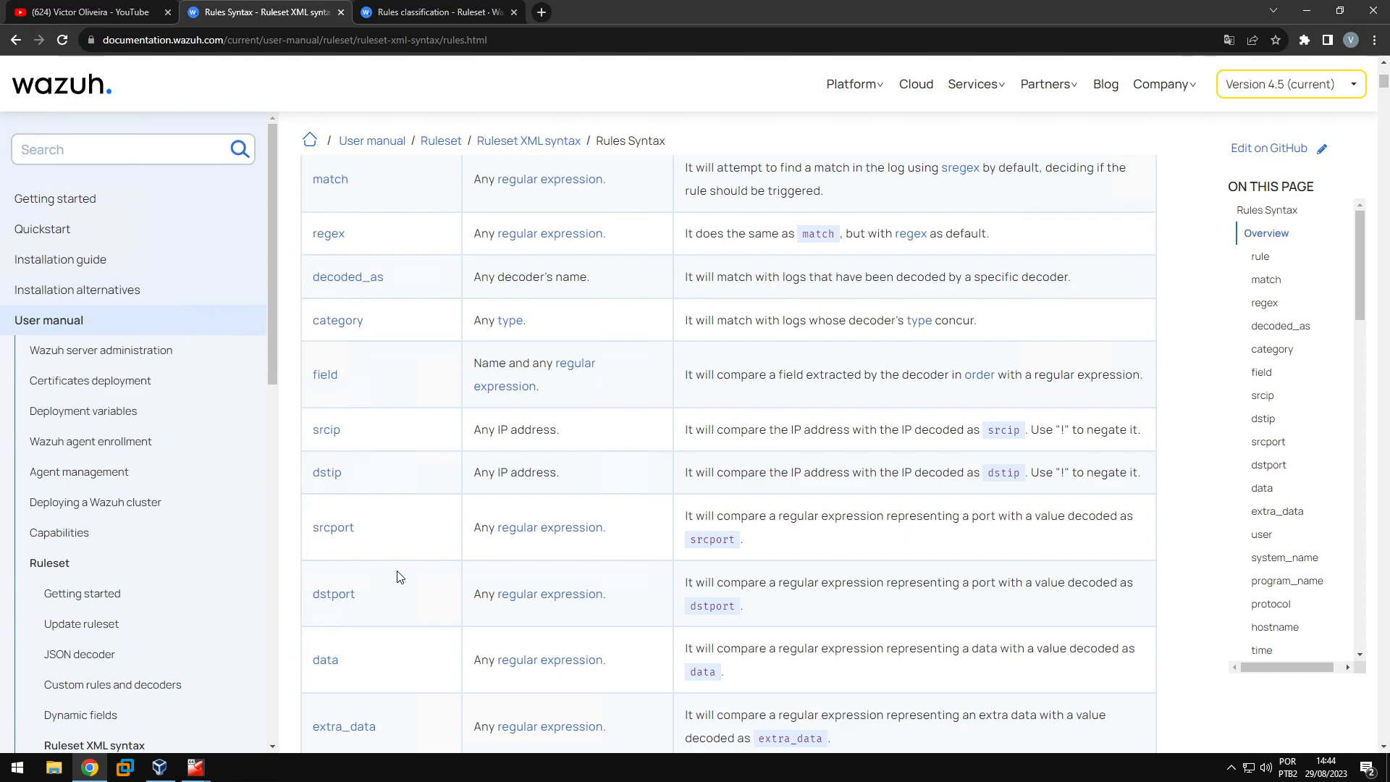
Switch to the Win10 virtual machine and log in to Wazuh in Chrome with the account username and password
{"action": "mouse_move", "coordinate": [195, 767]}
{"action": "left_click", "coordinate": [281, 731]}
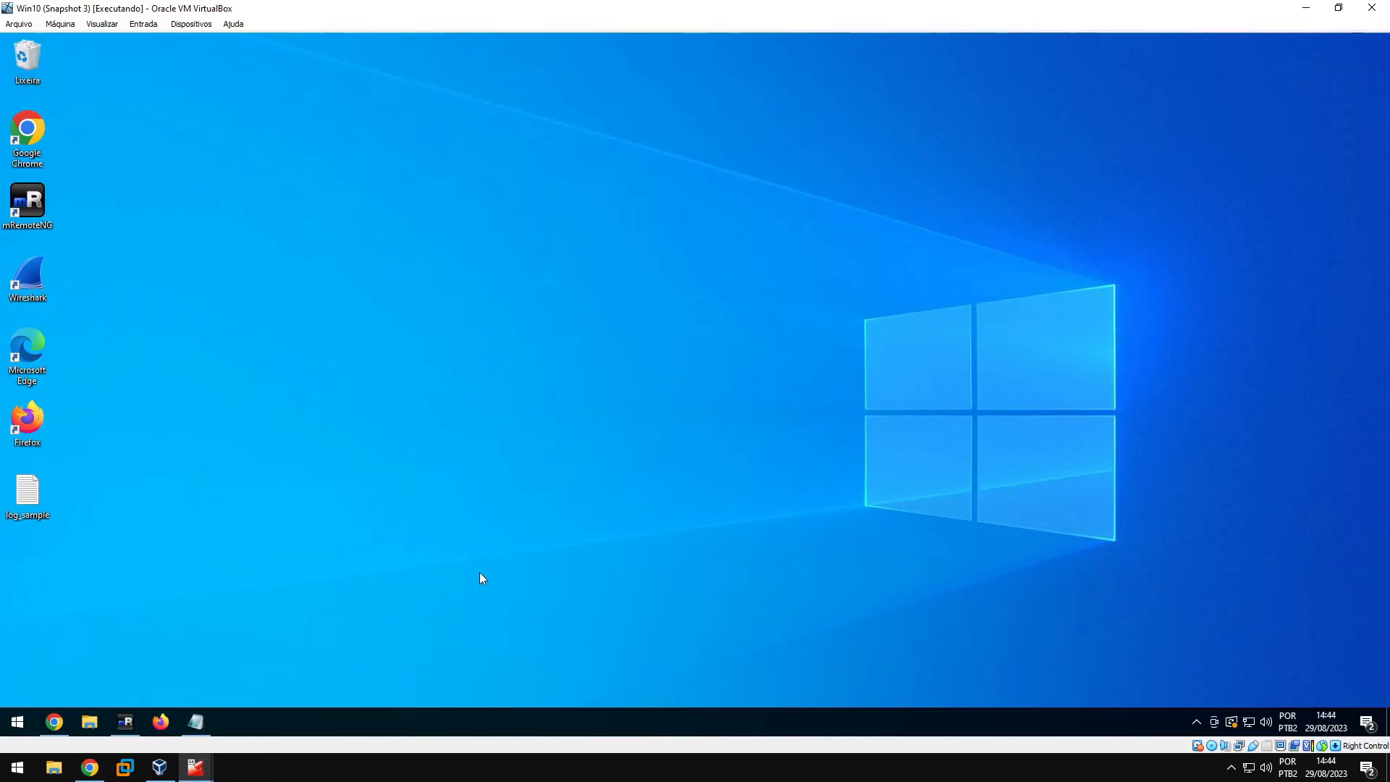
{"action": "left_click", "coordinate": [54, 722]}
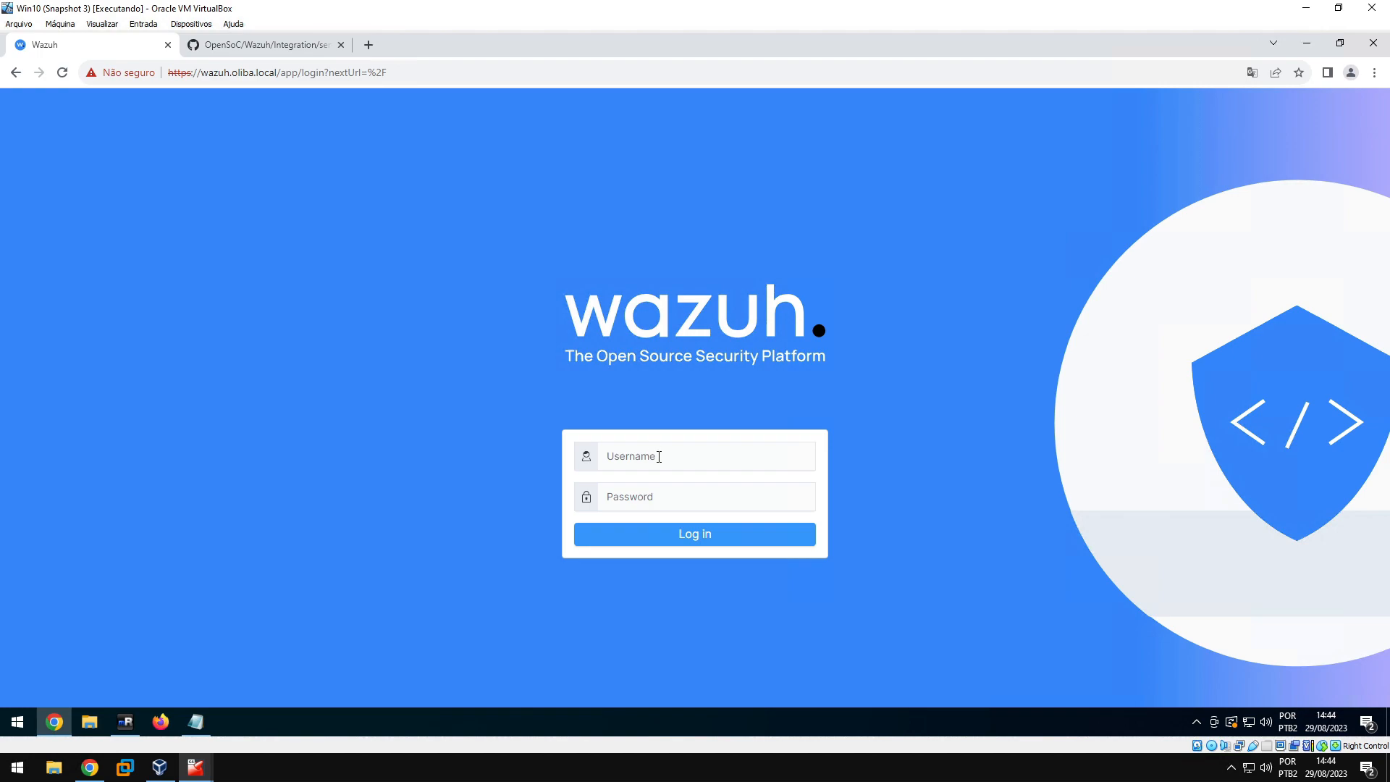
{"action": "left_click", "coordinate": [658, 456]}
{"action": "type", "text": "oliba"}
{"action": "key", "text": "Tab"}
{"action": "type", "text": "********"}
{"action": "key", "text": "Return"}
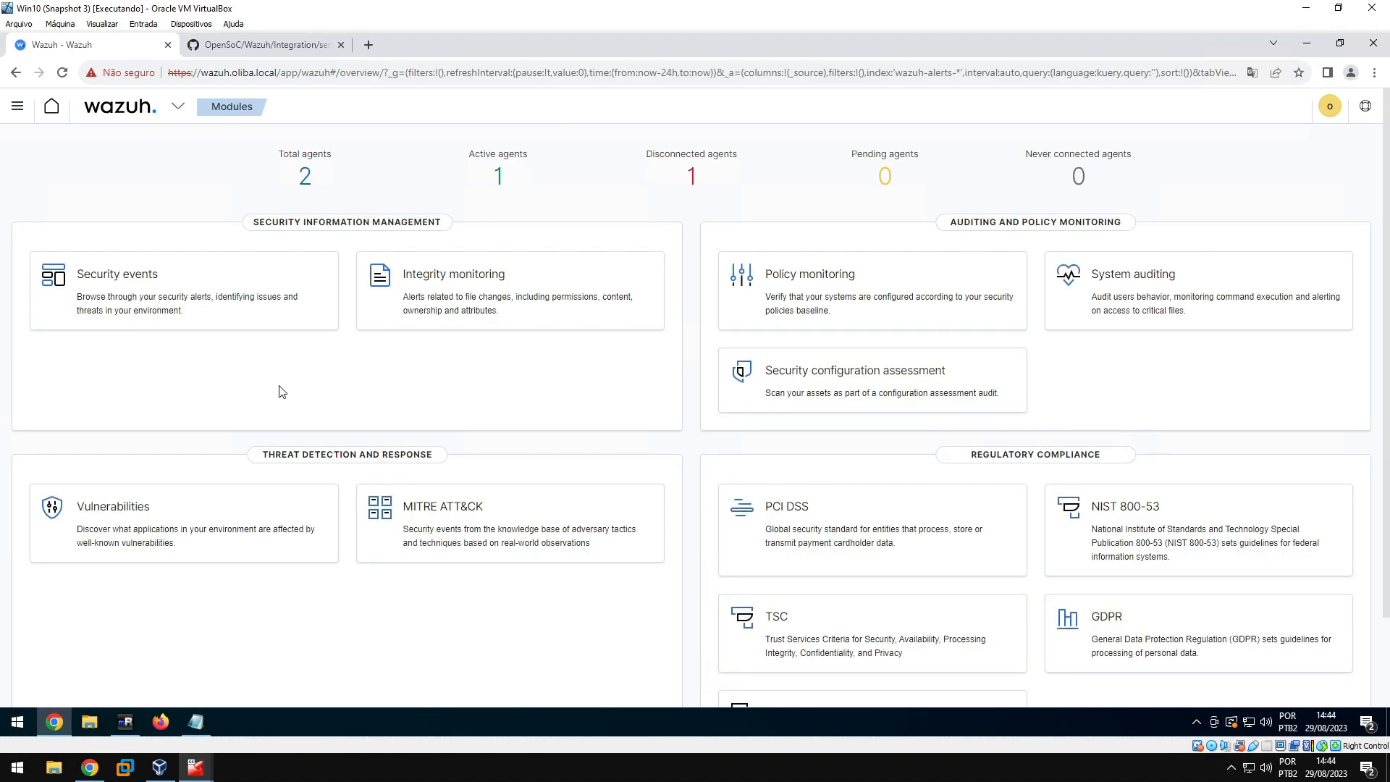
Bring up the log_sample file in Notepad and examine the program name, time, log, user, action and country fields of its first line
{"action": "left_click", "coordinate": [195, 721]}
{"action": "left_click_drag", "start_coordinate": [613, 217], "coordinate": [676, 220]}
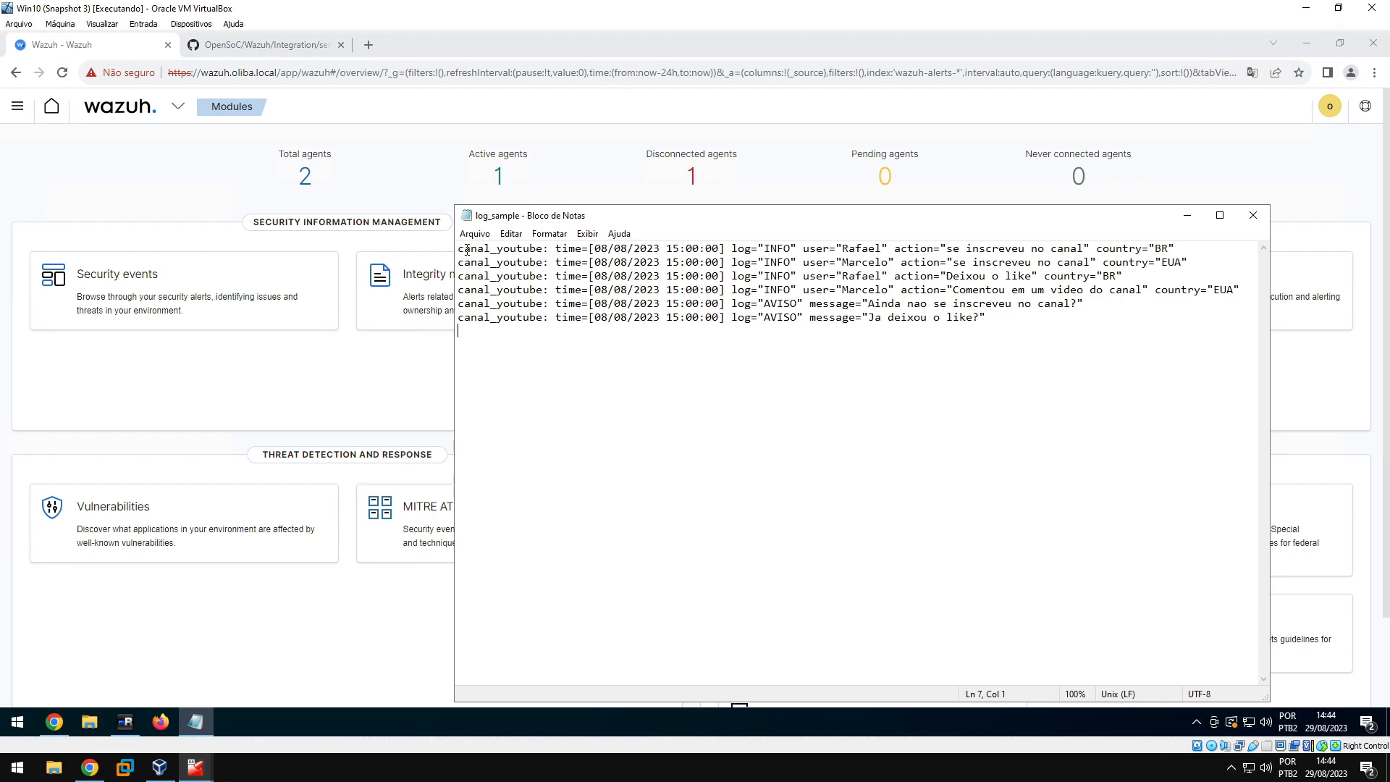
{"action": "left_click_drag", "start_coordinate": [459, 249], "coordinate": [545, 249]}
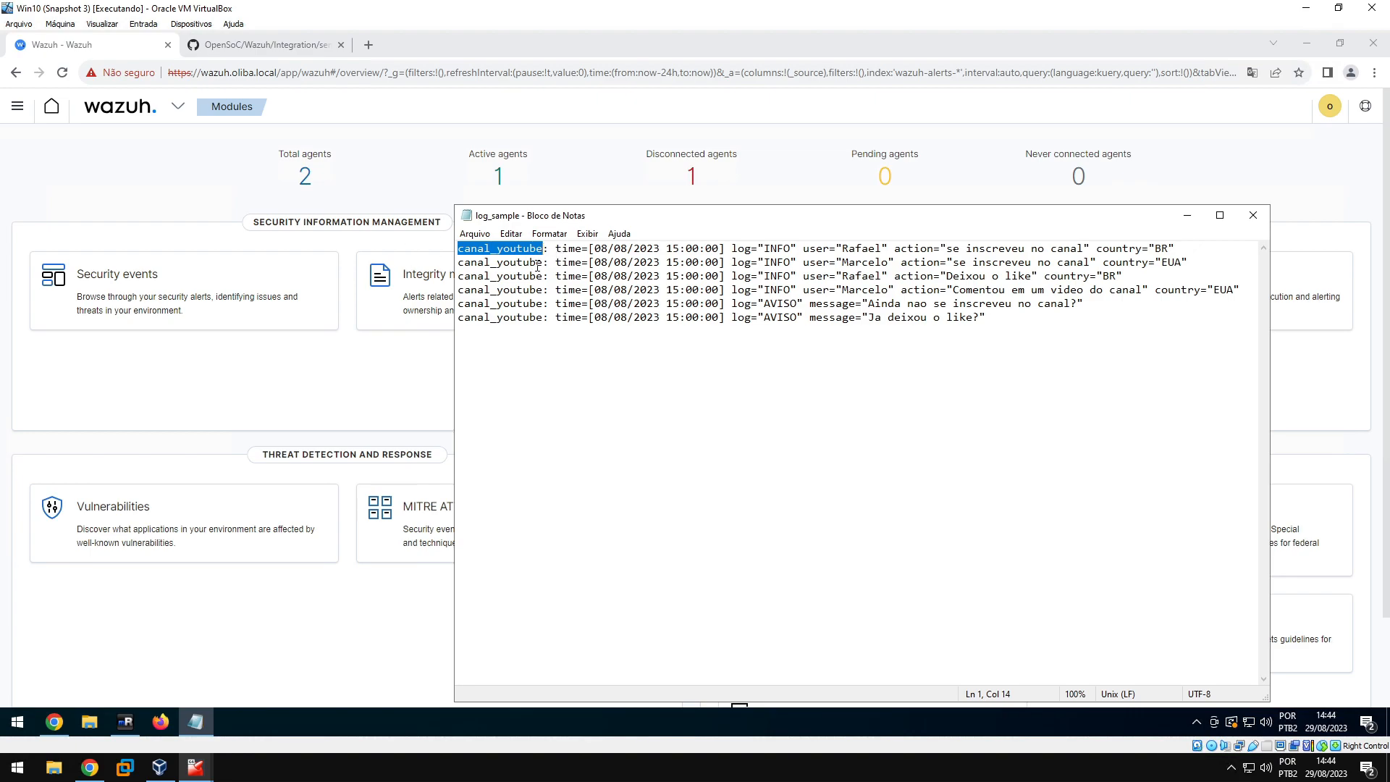
{"action": "left_click", "coordinate": [555, 249]}
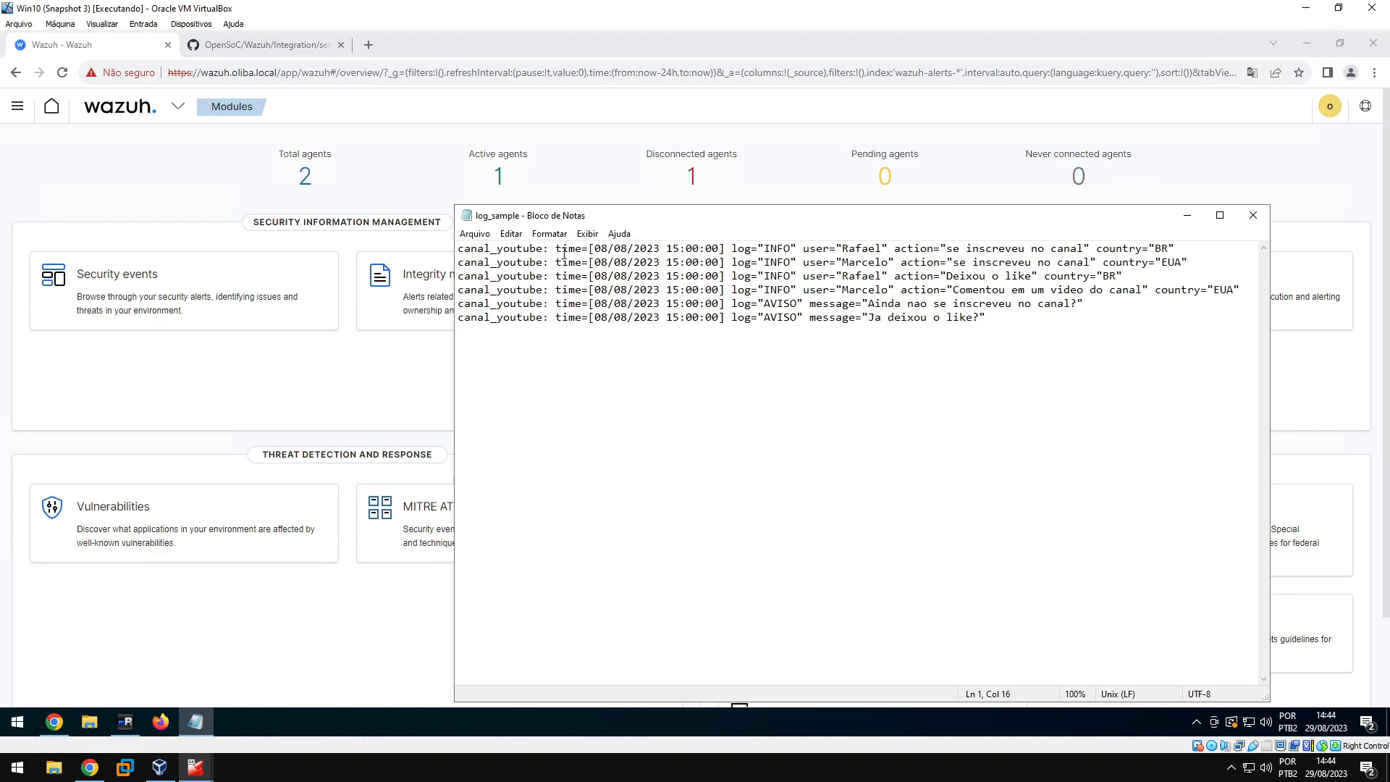
{"action": "left_click_drag", "start_coordinate": [568, 248], "coordinate": [794, 253]}
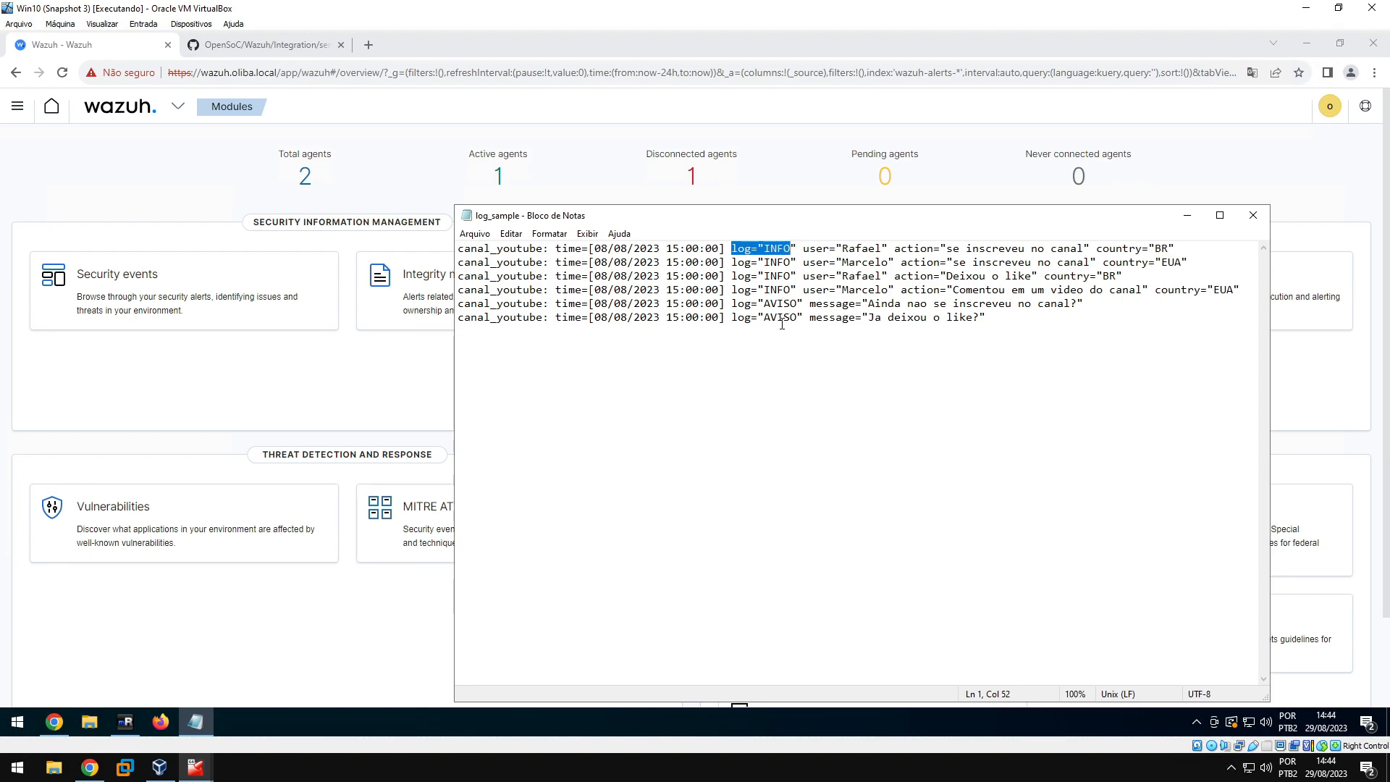
{"action": "double_click", "coordinate": [848, 249]}
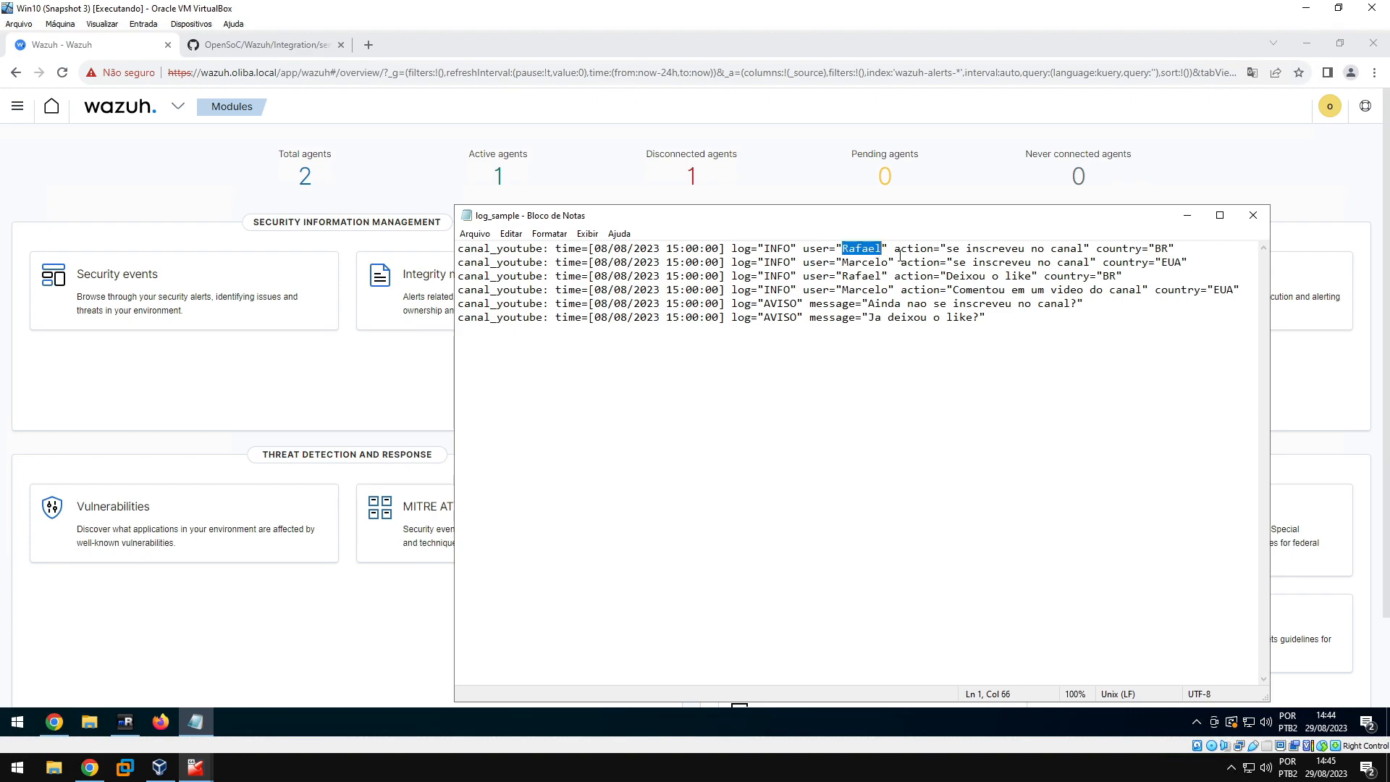
{"action": "left_click_drag", "start_coordinate": [953, 250], "coordinate": [1011, 250]}
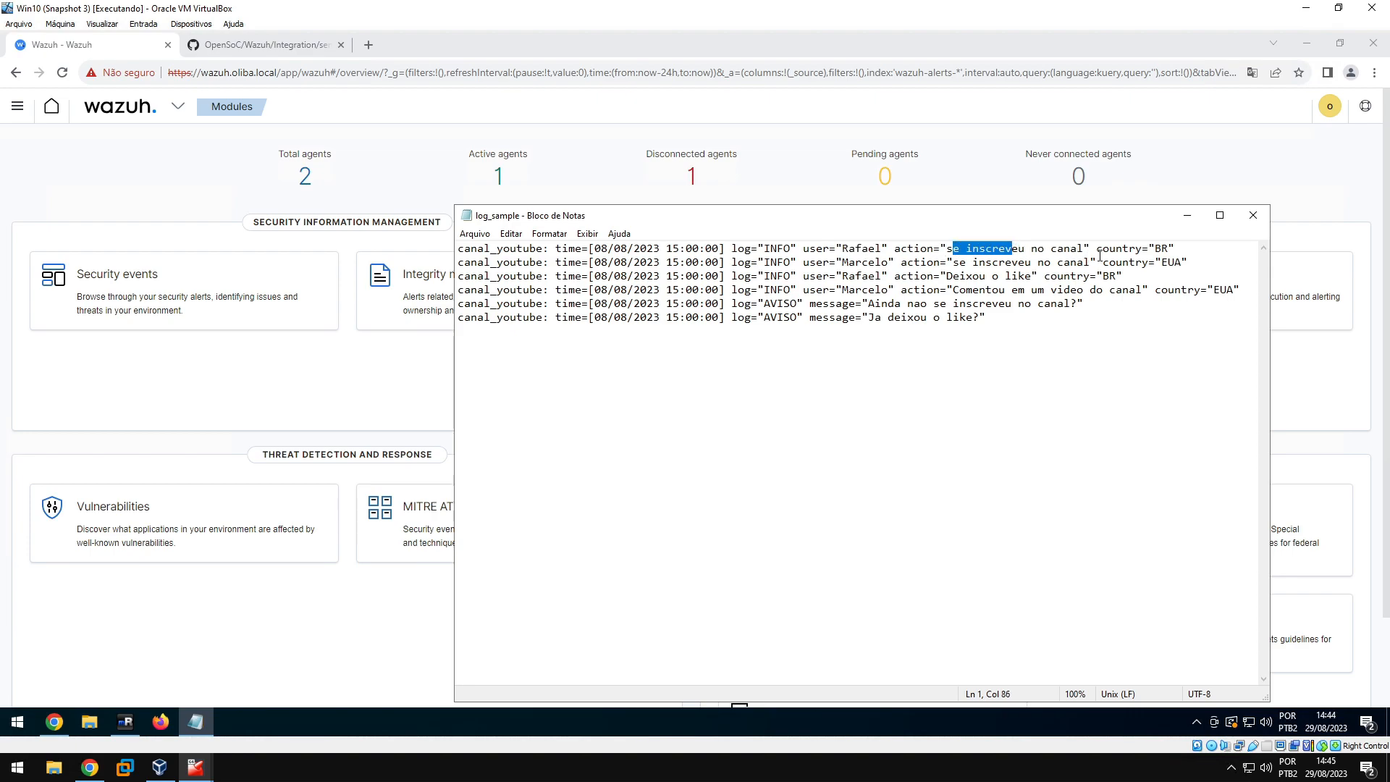
{"action": "left_click_drag", "start_coordinate": [1168, 249], "coordinate": [1130, 252]}
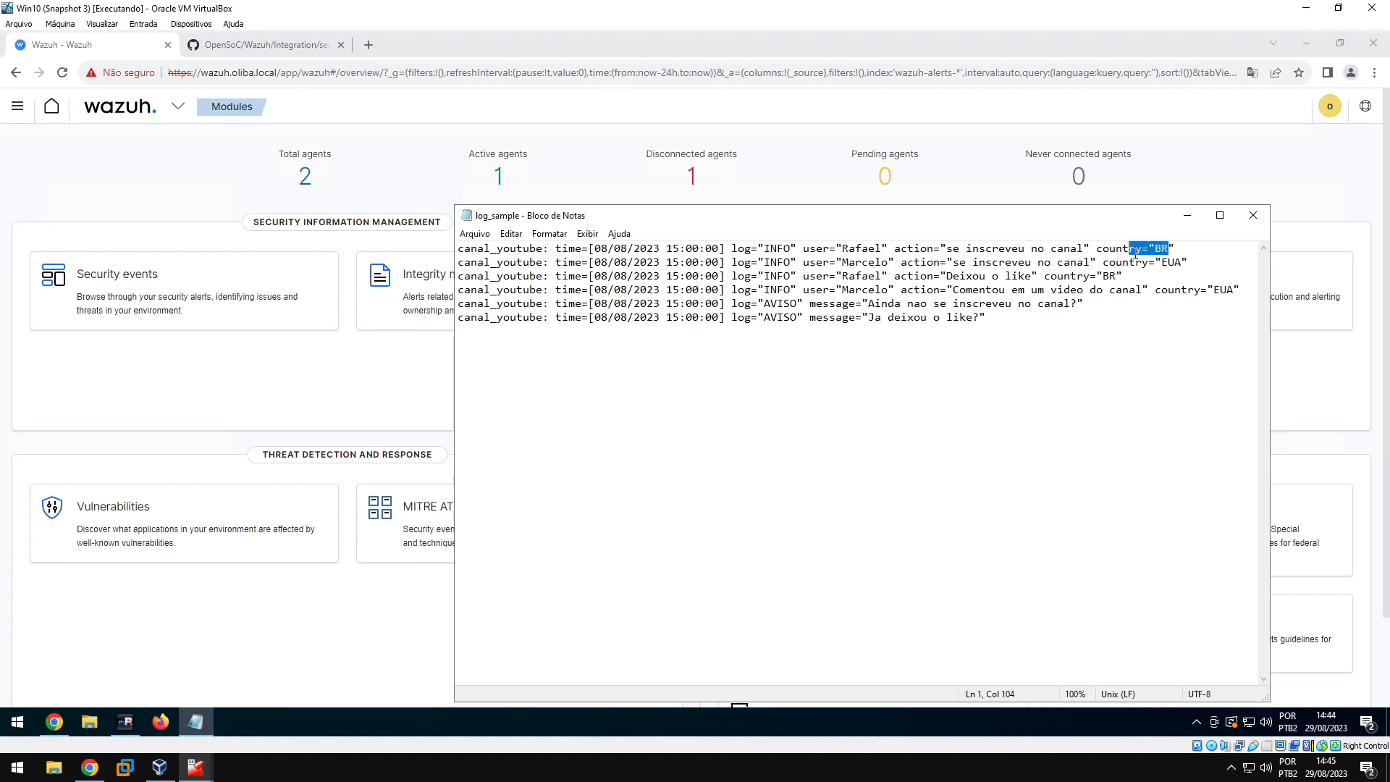
Compare the user actions and the AVISO messages across the log_sample lines, and put the file away
{"action": "left_click_drag", "start_coordinate": [849, 250], "coordinate": [876, 250]}
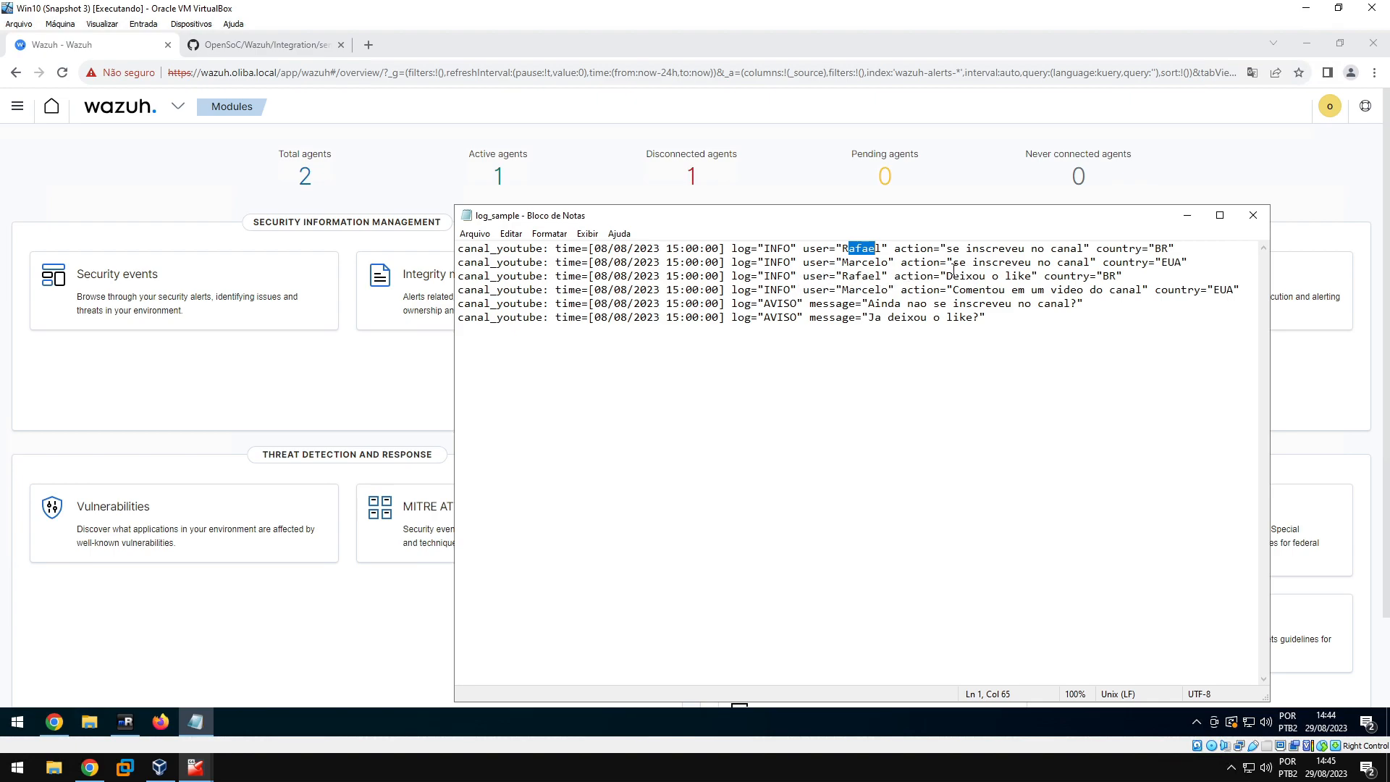
{"action": "left_click_drag", "start_coordinate": [946, 248], "coordinate": [1050, 249]}
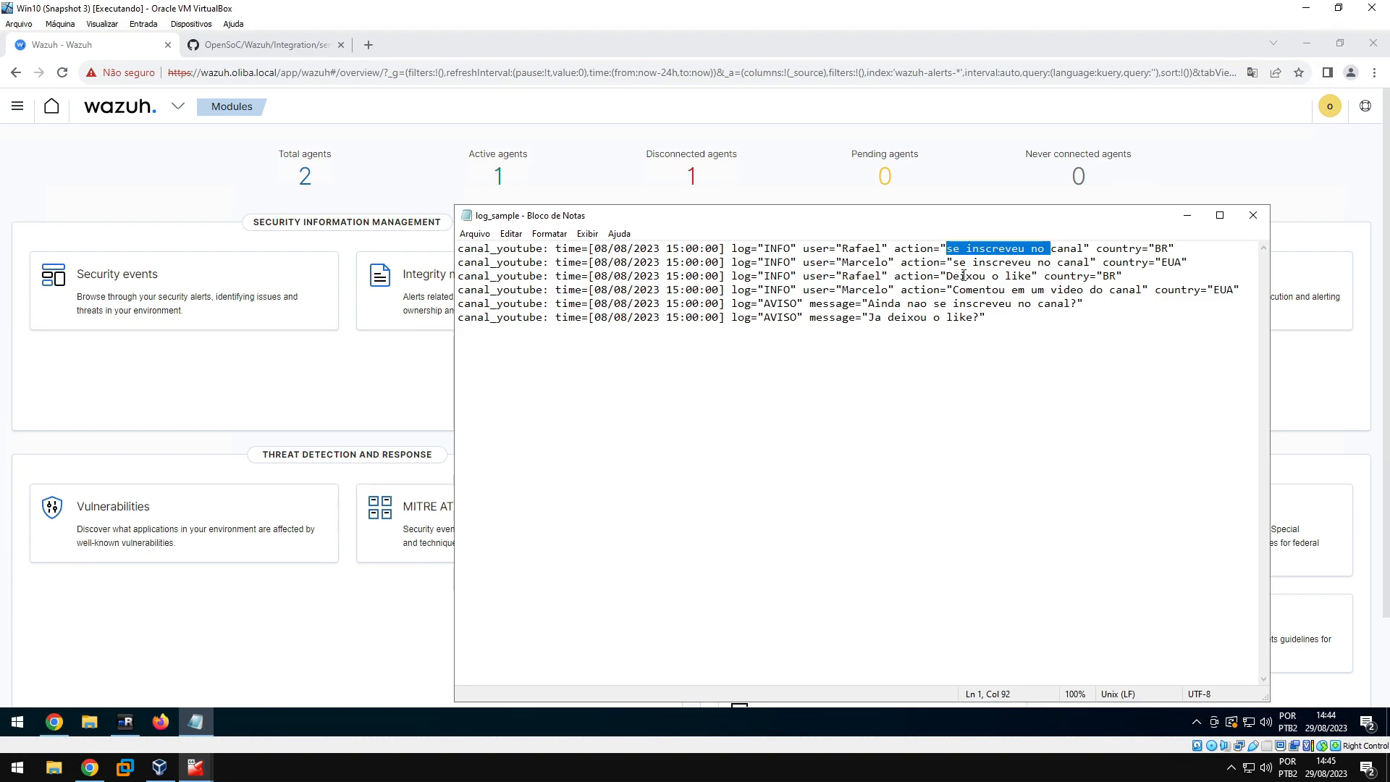
{"action": "left_click_drag", "start_coordinate": [947, 276], "coordinate": [1059, 276]}
{"action": "left_click_drag", "start_coordinate": [960, 292], "coordinate": [1044, 294]}
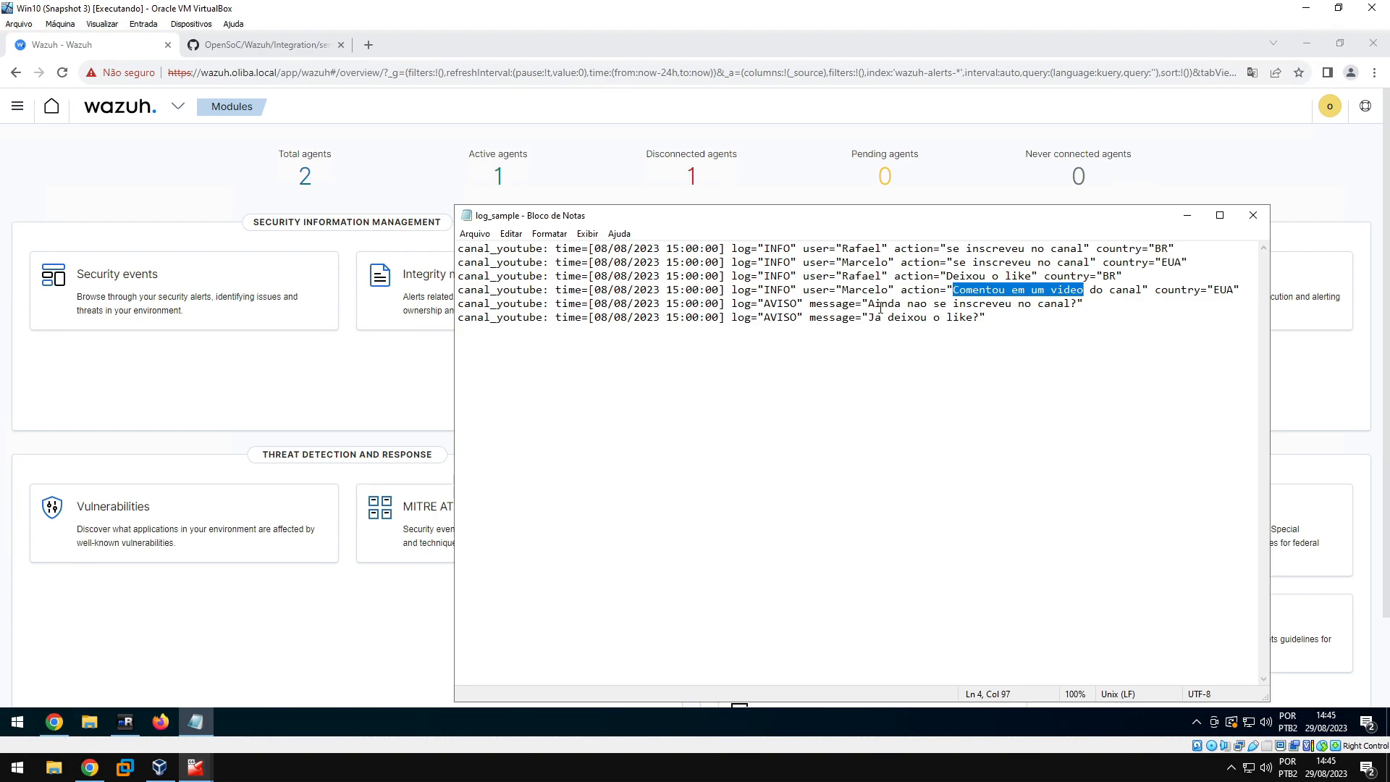
{"action": "left_click_drag", "start_coordinate": [867, 304], "coordinate": [1072, 303]}
{"action": "left_click_drag", "start_coordinate": [875, 317], "coordinate": [974, 317]}
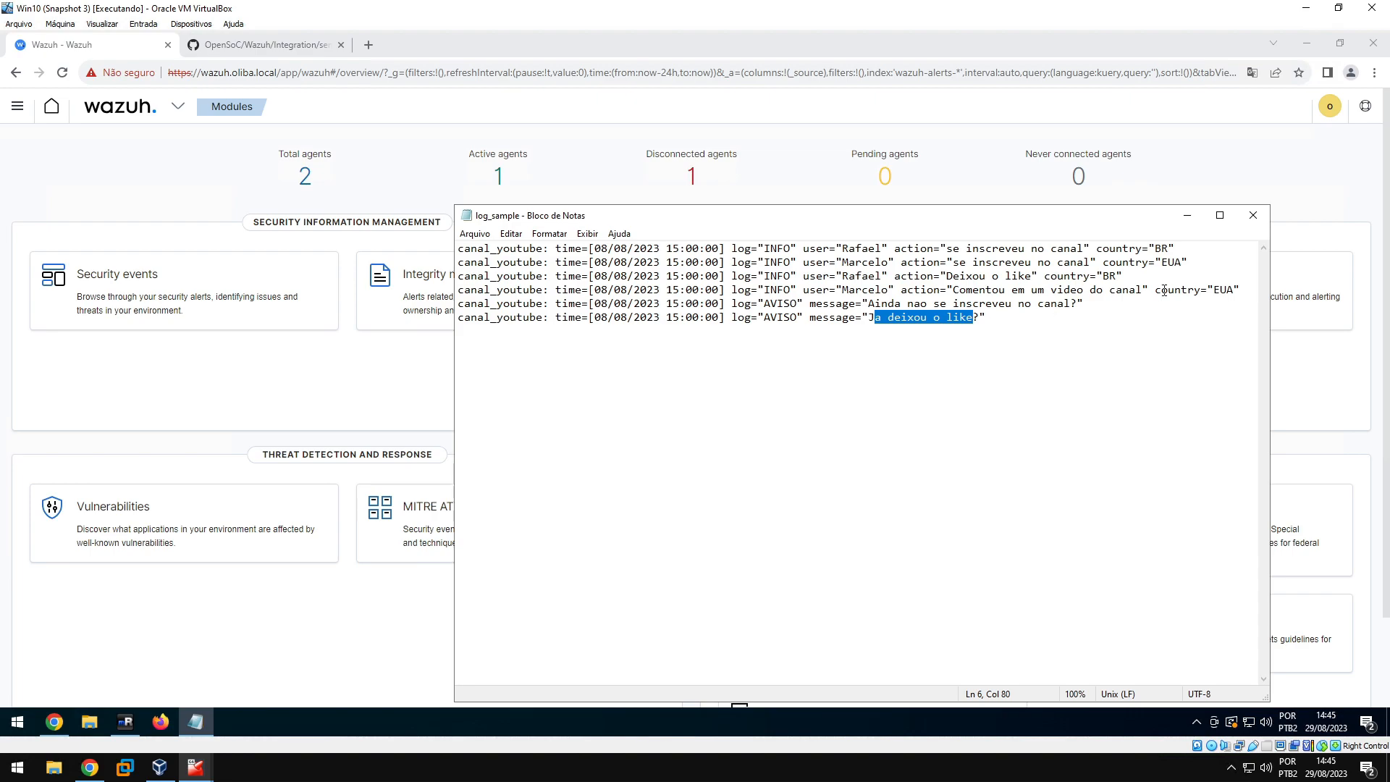
{"action": "left_click", "coordinate": [1187, 215]}
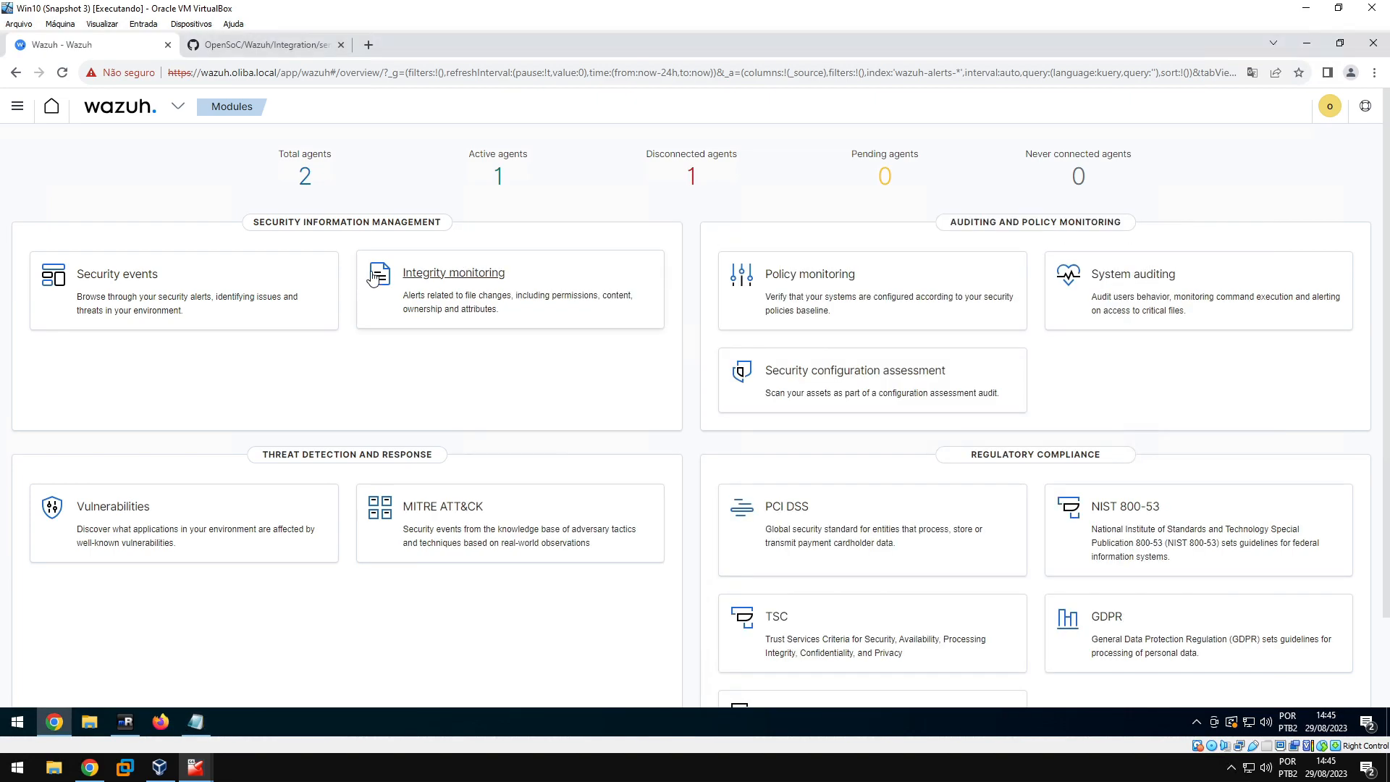
Open the custom decoder file local_decoder.xml in Wazuh and review its canal_youtube decoders
{"action": "left_click", "coordinate": [177, 107]}
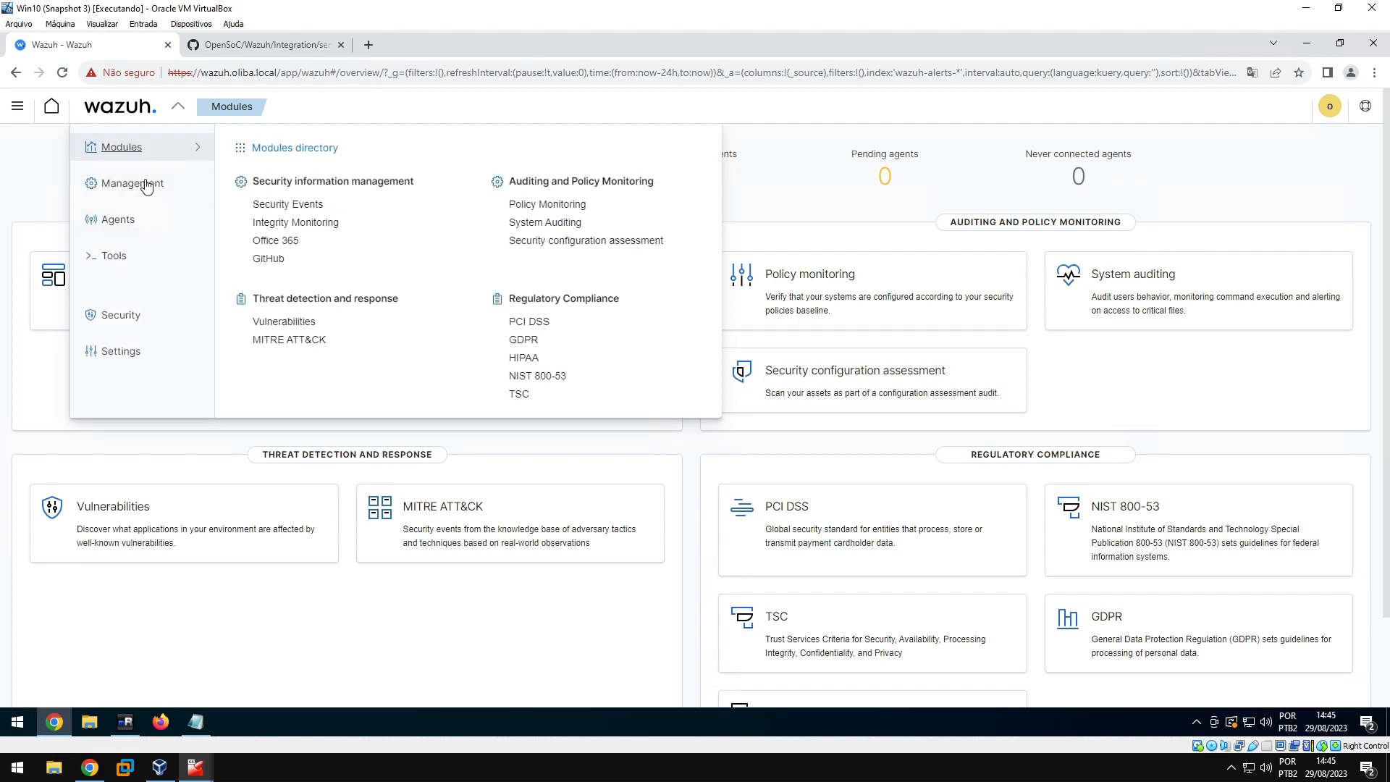
{"action": "left_click", "coordinate": [146, 185]}
{"action": "left_click", "coordinate": [275, 224]}
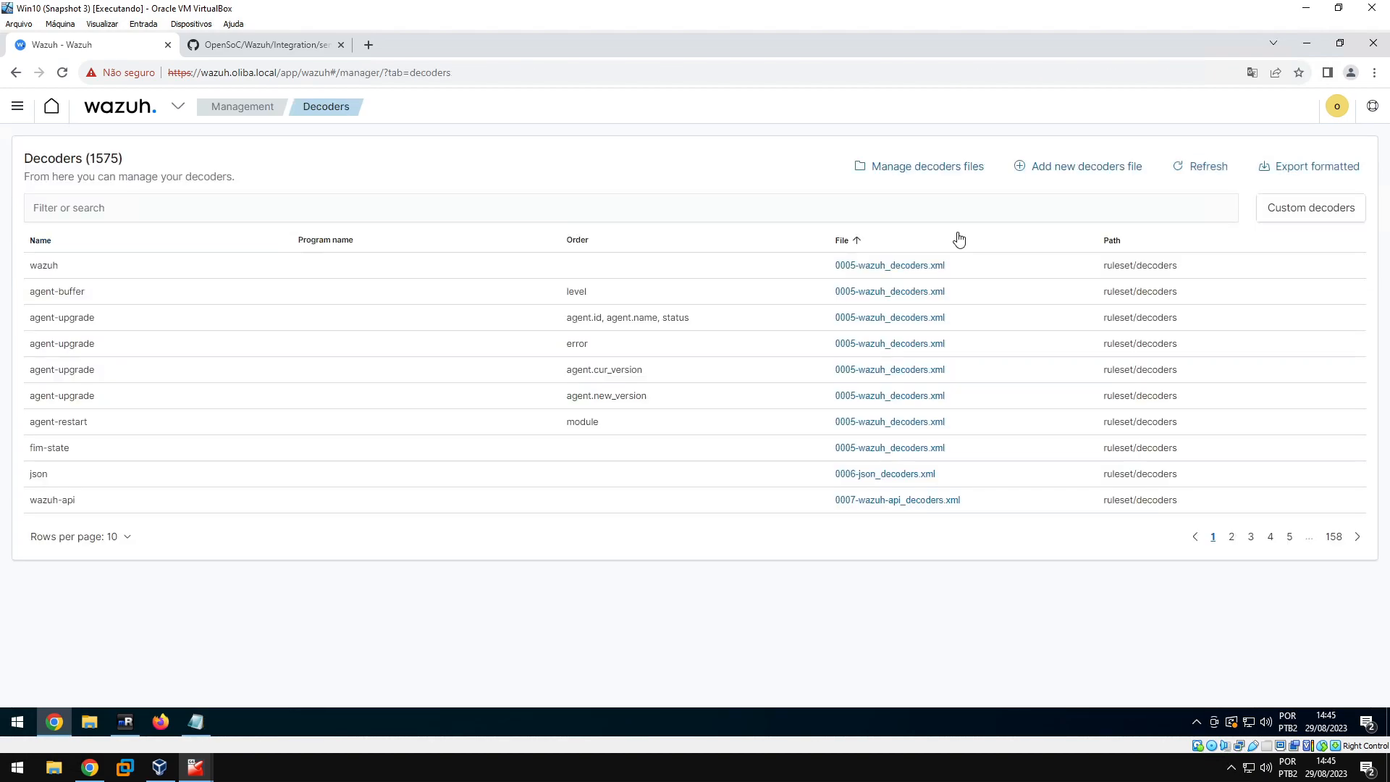
{"action": "left_click", "coordinate": [941, 168]}
{"action": "left_click", "coordinate": [1313, 211]}
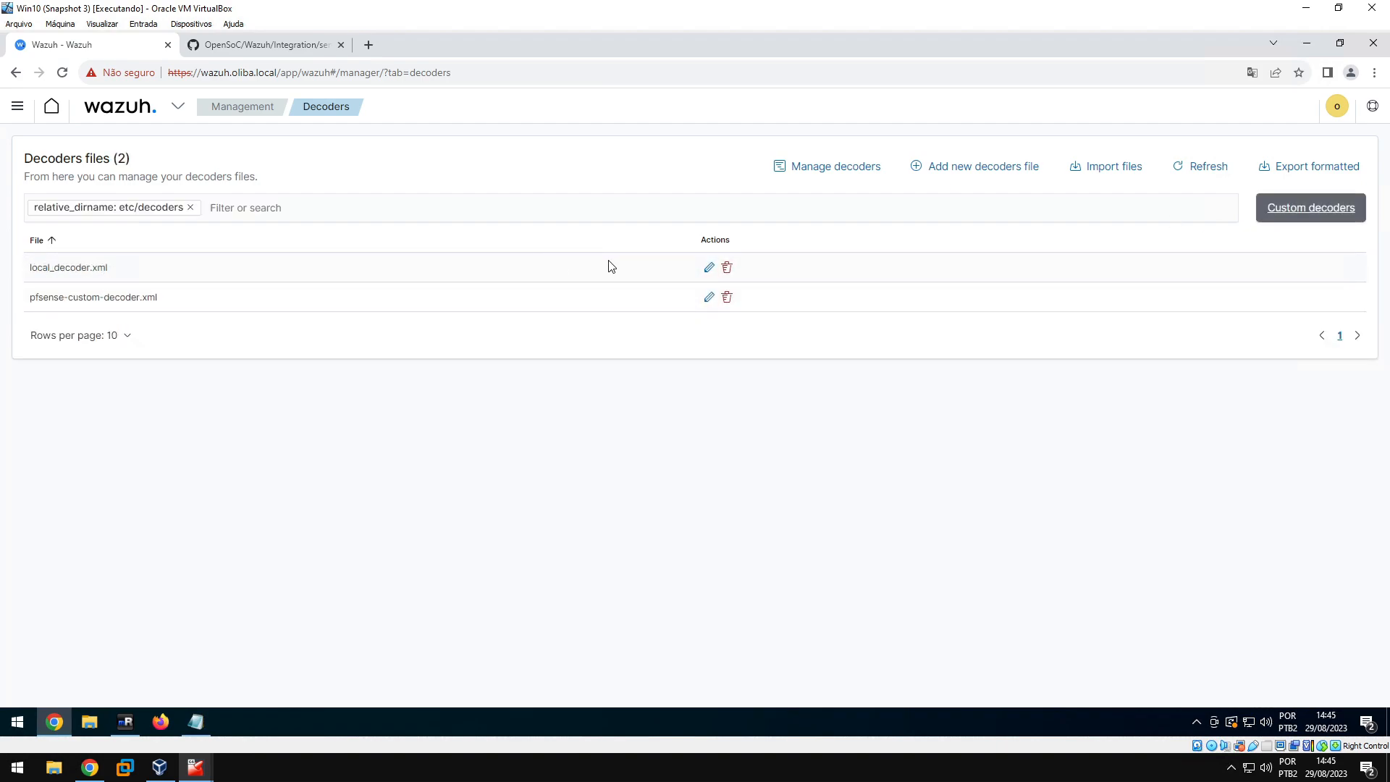
{"action": "left_click", "coordinate": [709, 267]}
{"action": "scroll", "coordinate": [212, 454], "scroll_direction": "down", "scroll_amount": 2}
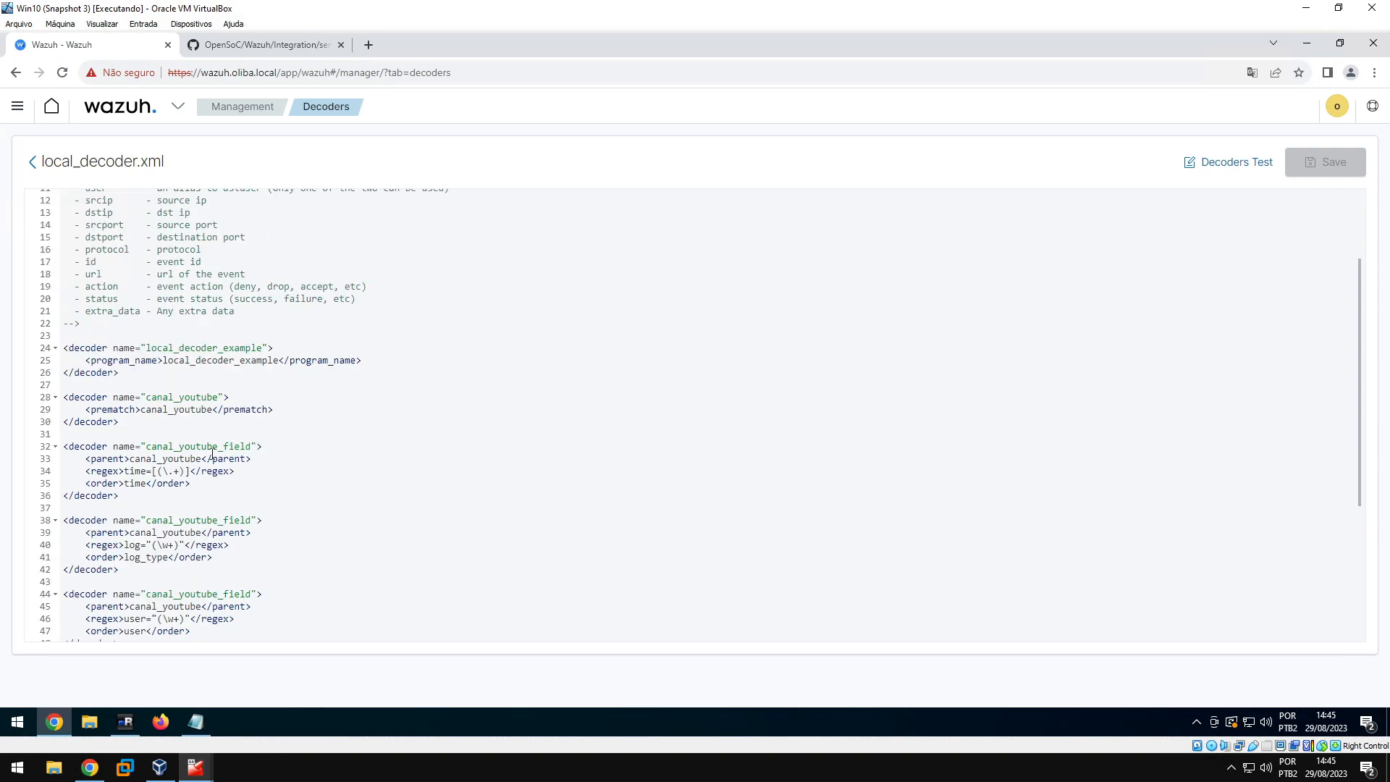
{"action": "scroll", "coordinate": [212, 454], "scroll_direction": "down", "scroll_amount": 2}
{"action": "scroll", "coordinate": [203, 362], "scroll_direction": "down", "scroll_amount": 2}
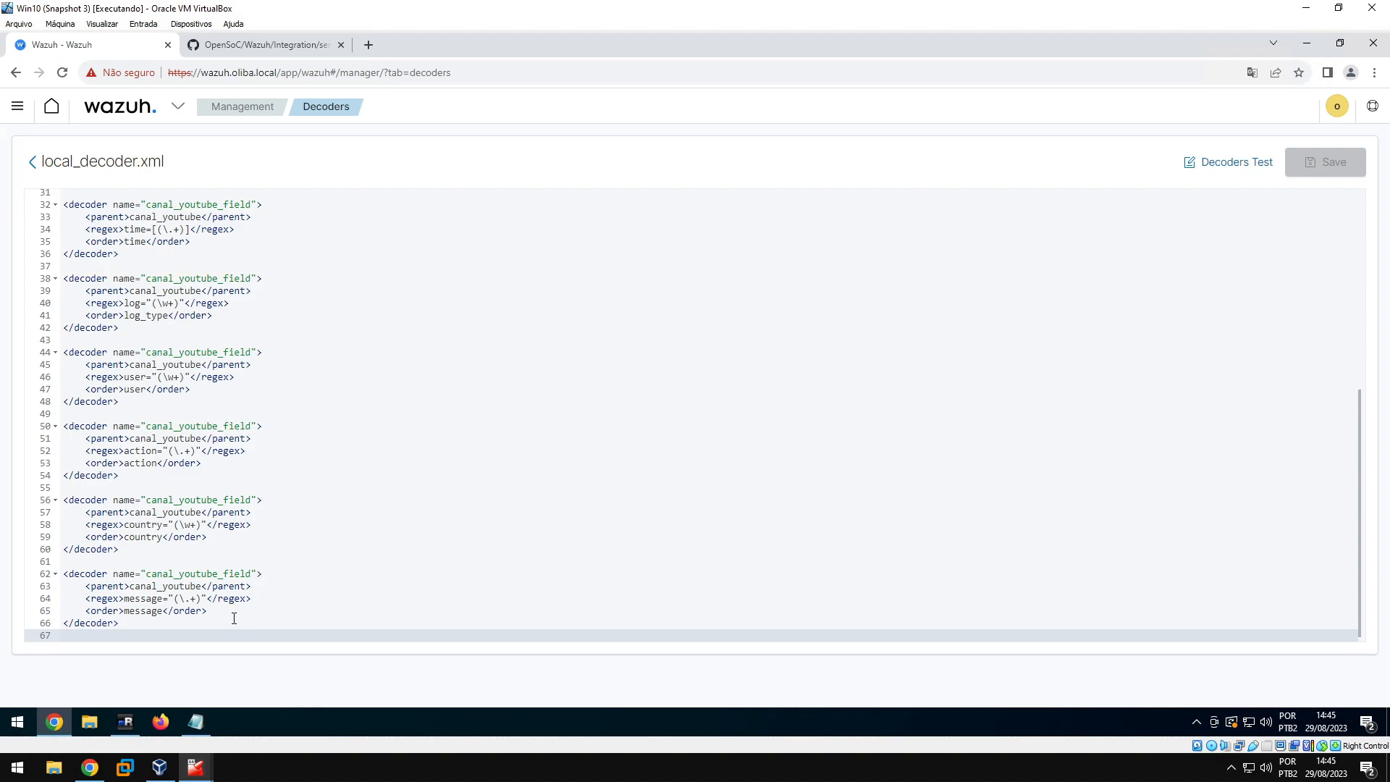
{"action": "scroll", "coordinate": [276, 598], "scroll_direction": "up", "scroll_amount": 3}
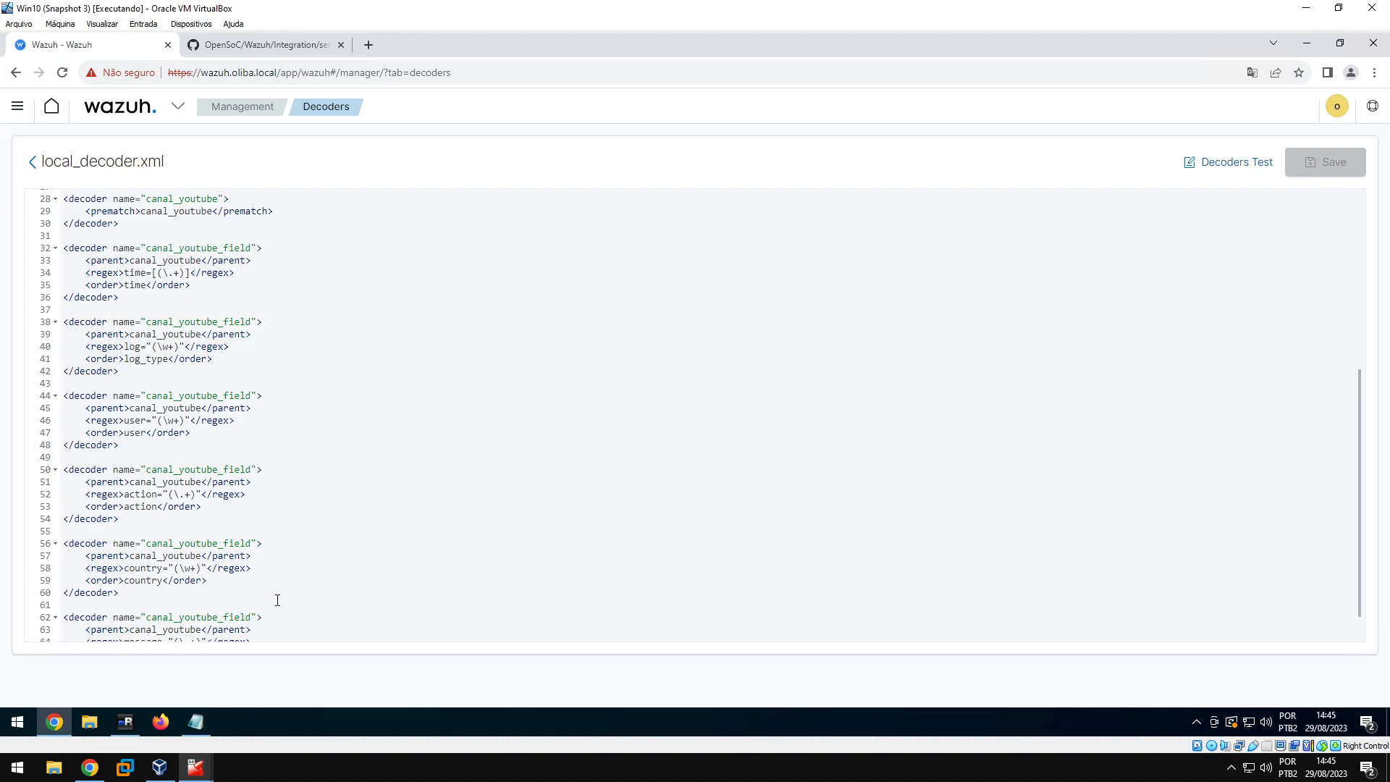
Leave the decoder file and open Wazuh's Ruleset Test tool
{"action": "left_click", "coordinate": [177, 107]}
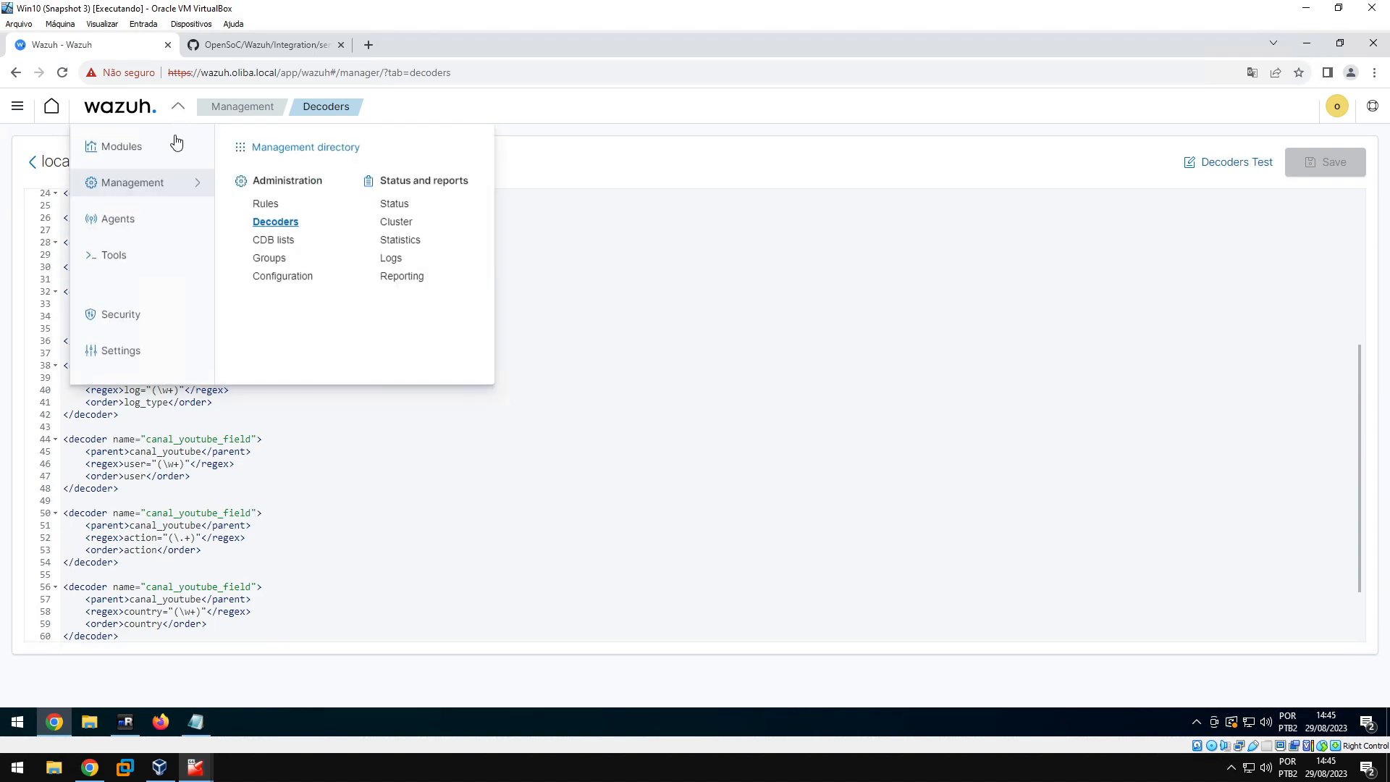
{"action": "left_click", "coordinate": [115, 257]}
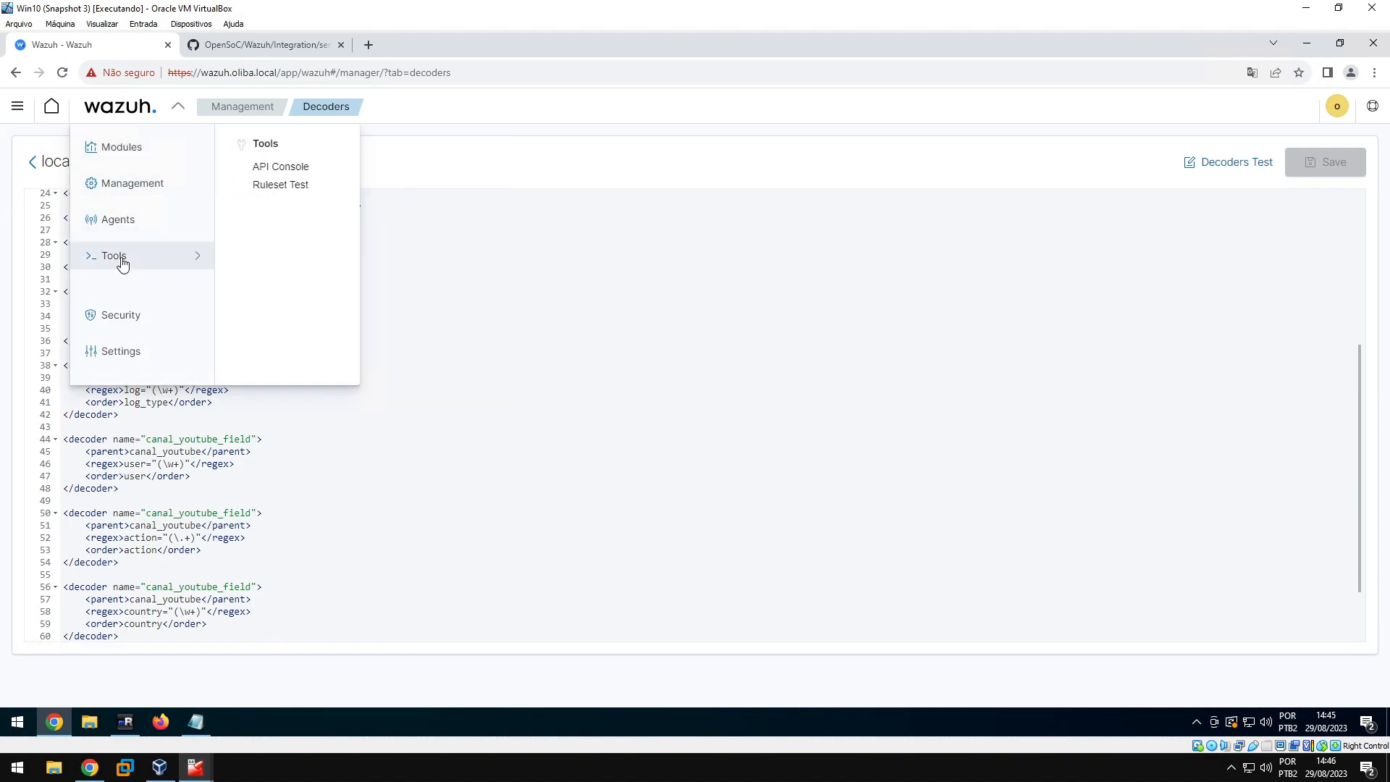
{"action": "left_click", "coordinate": [286, 191]}
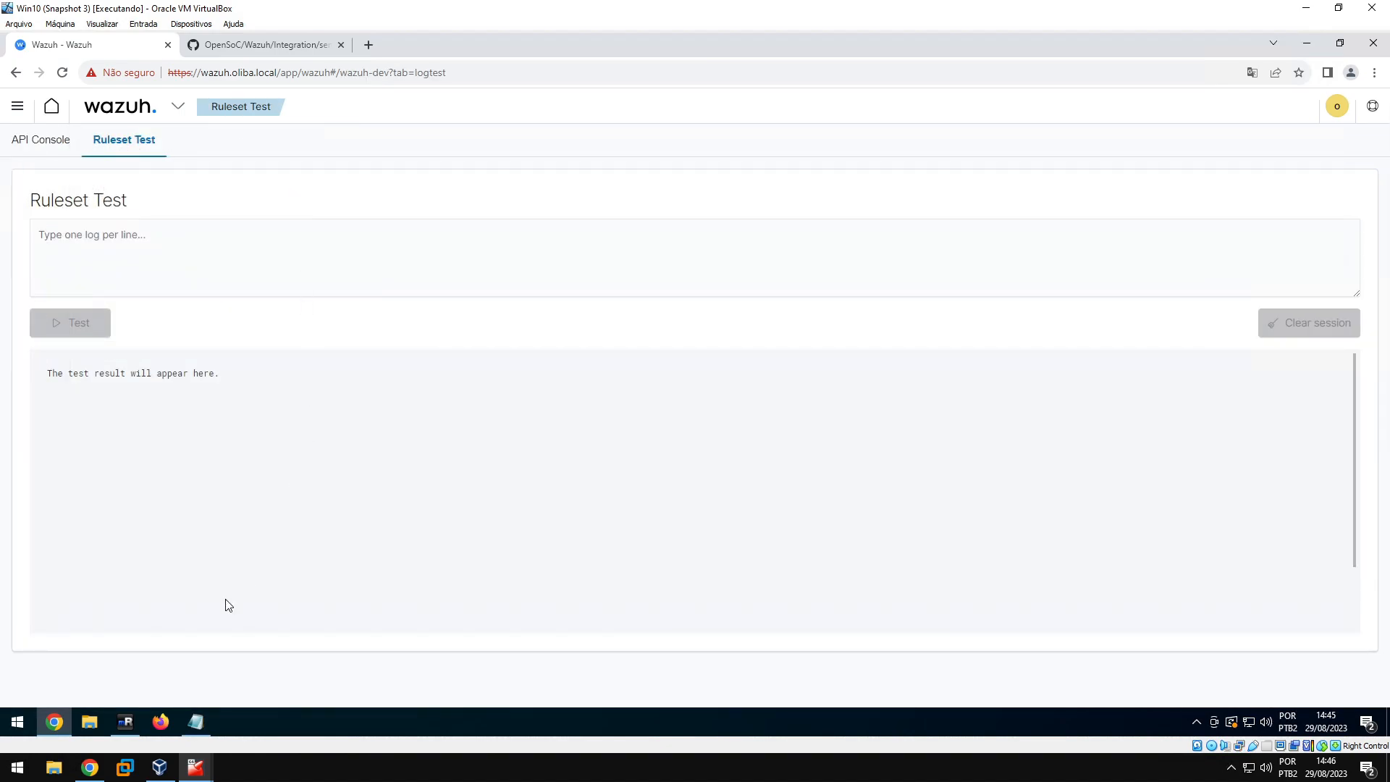
Copy the first canal_youtube line from log_sample into the Ruleset Test and run the test
{"action": "left_click", "coordinate": [196, 722]}
{"action": "left_click_drag", "start_coordinate": [1177, 248], "coordinate": [457, 249]}
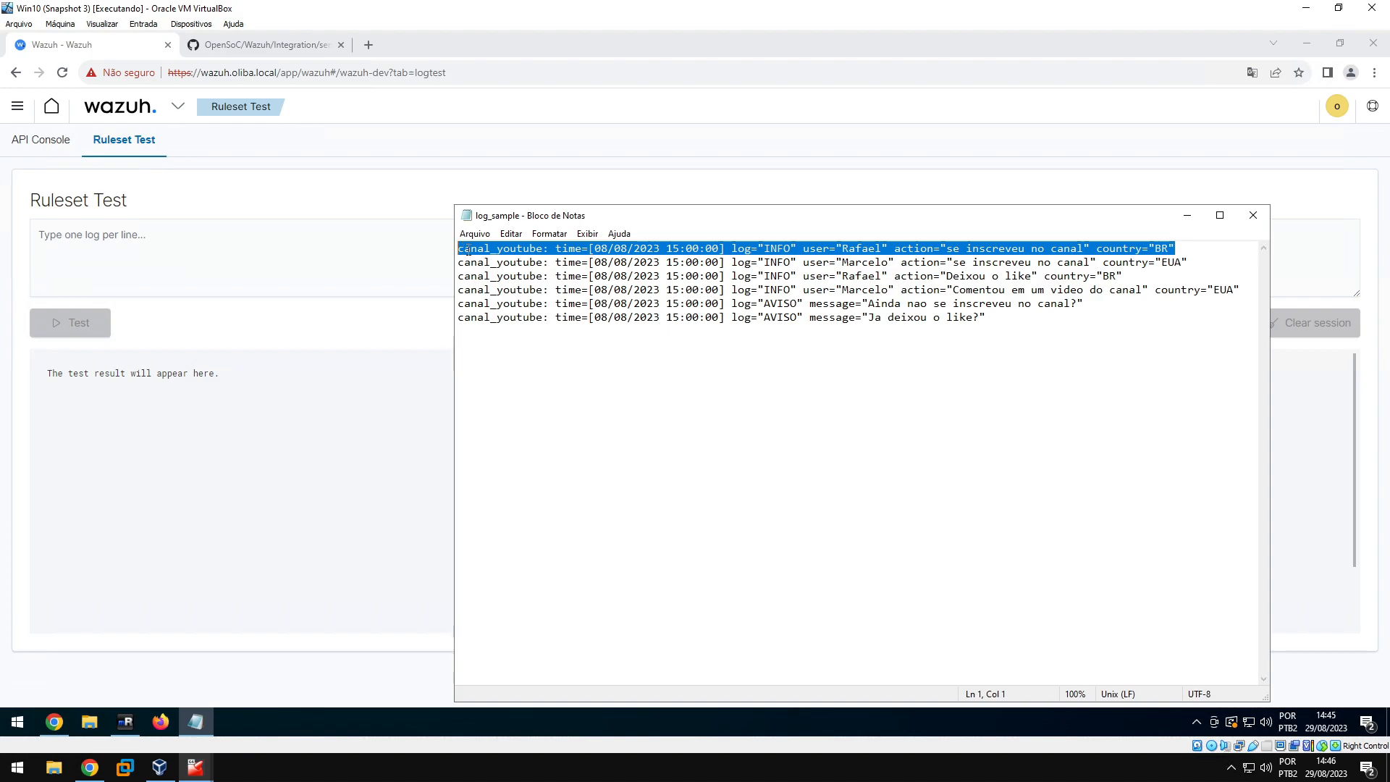
{"action": "right_click", "coordinate": [468, 250]}
{"action": "left_click", "coordinate": [506, 296]}
{"action": "left_click", "coordinate": [130, 233]}
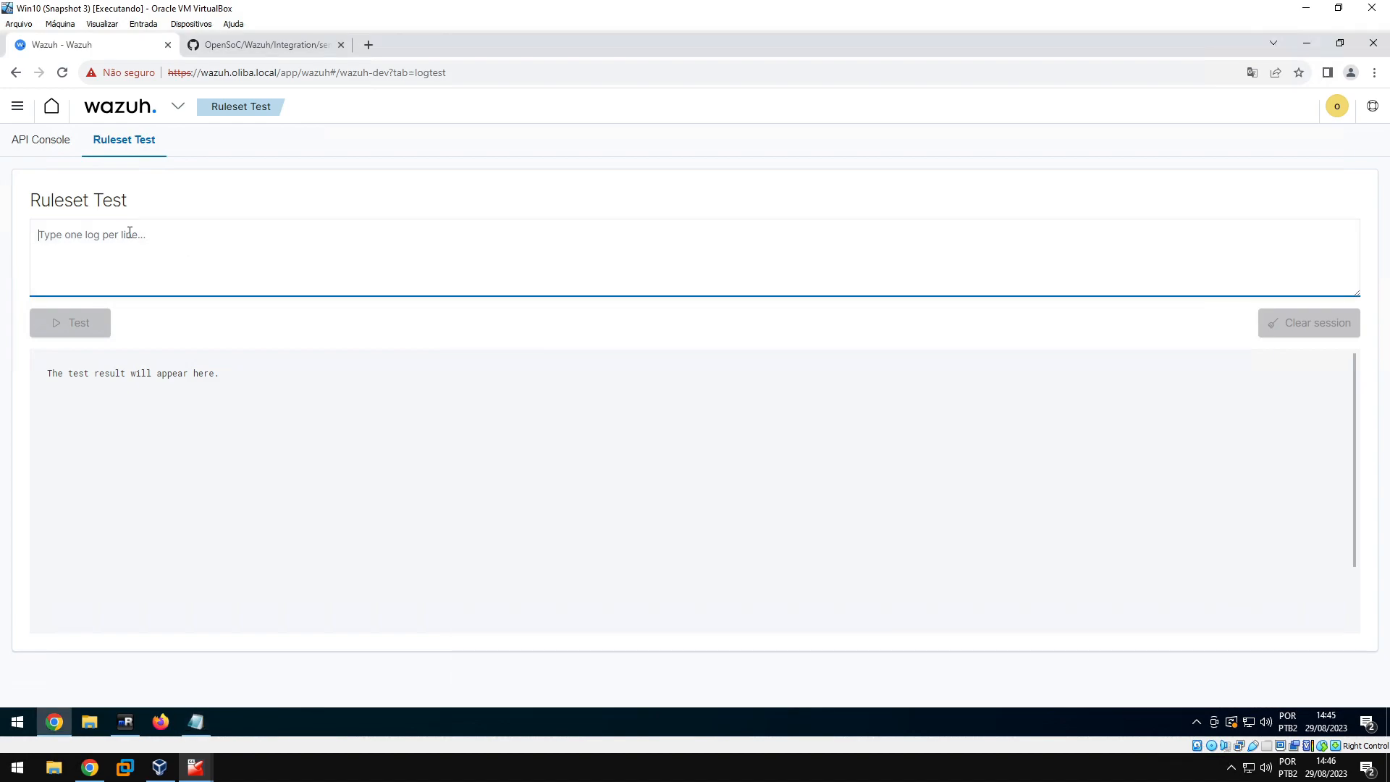
{"action": "right_click", "coordinate": [130, 233]}
{"action": "left_click", "coordinate": [144, 346]}
{"action": "left_click", "coordinate": [81, 322]}
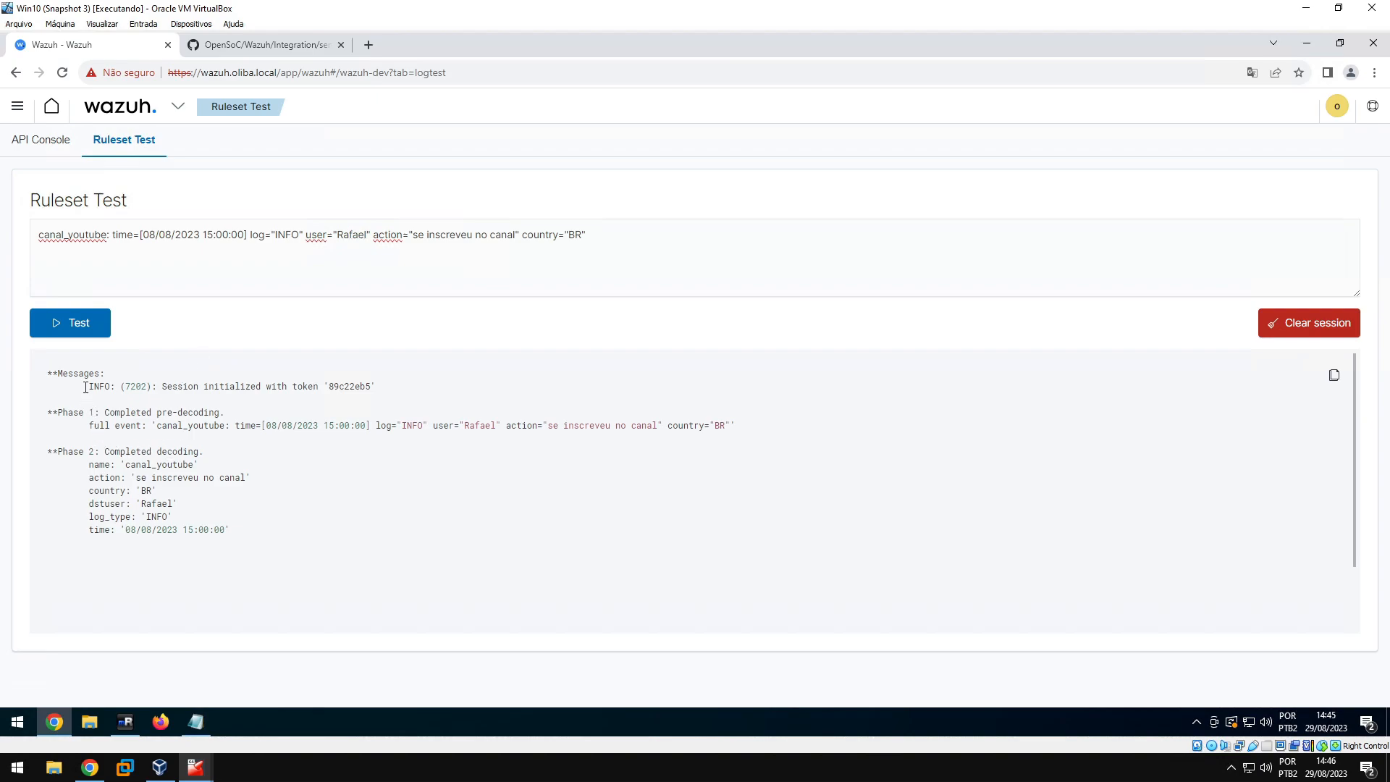
Examine the Ruleset Test output, covering its session message, the pre-decoding phase and the decoded fields
{"action": "left_click_drag", "start_coordinate": [63, 373], "coordinate": [89, 374]}
{"action": "right_click", "coordinate": [314, 372]}
{"action": "left_click", "coordinate": [265, 331]}
{"action": "double_click", "coordinate": [61, 414]}
{"action": "left_click", "coordinate": [97, 414]}
{"action": "left_click", "coordinate": [178, 107]}
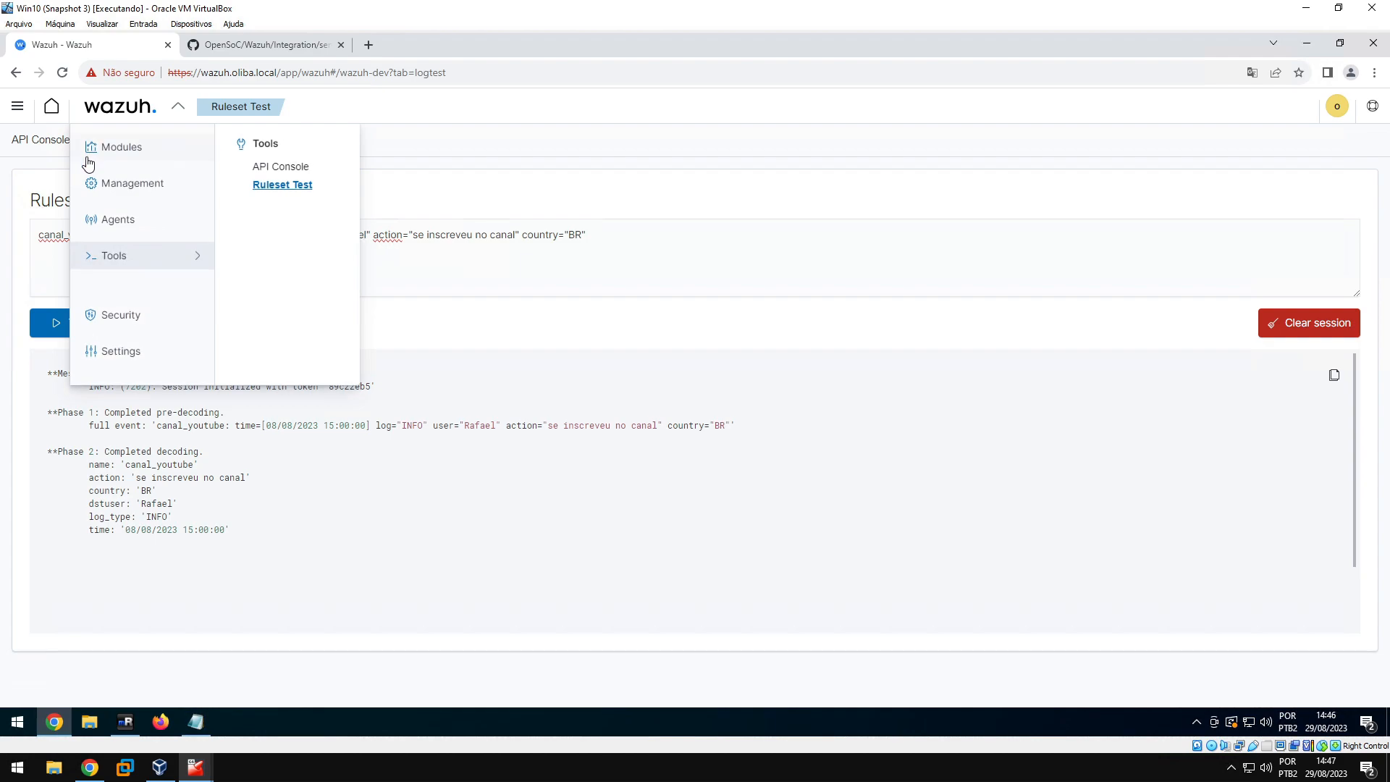
{"action": "left_click", "coordinate": [124, 147]}
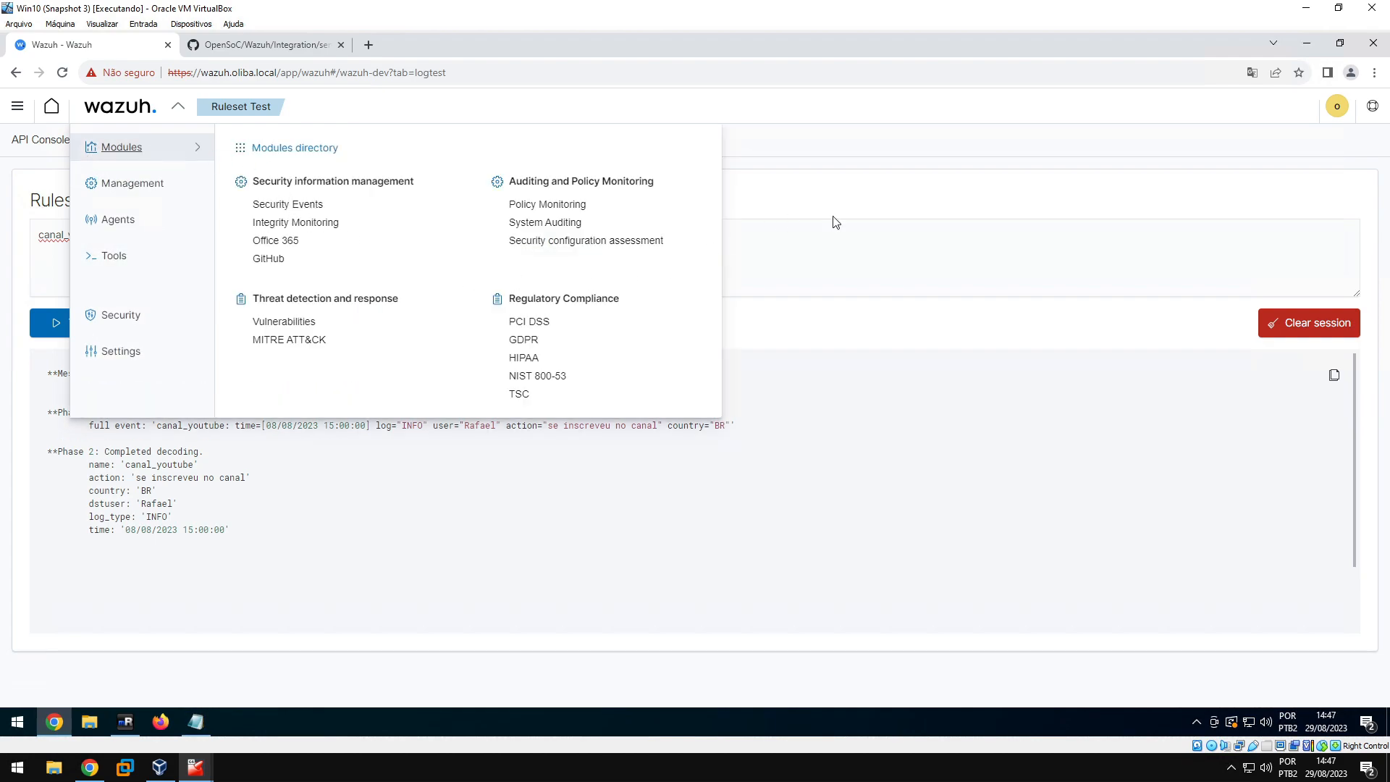
{"action": "left_click", "coordinate": [888, 224]}
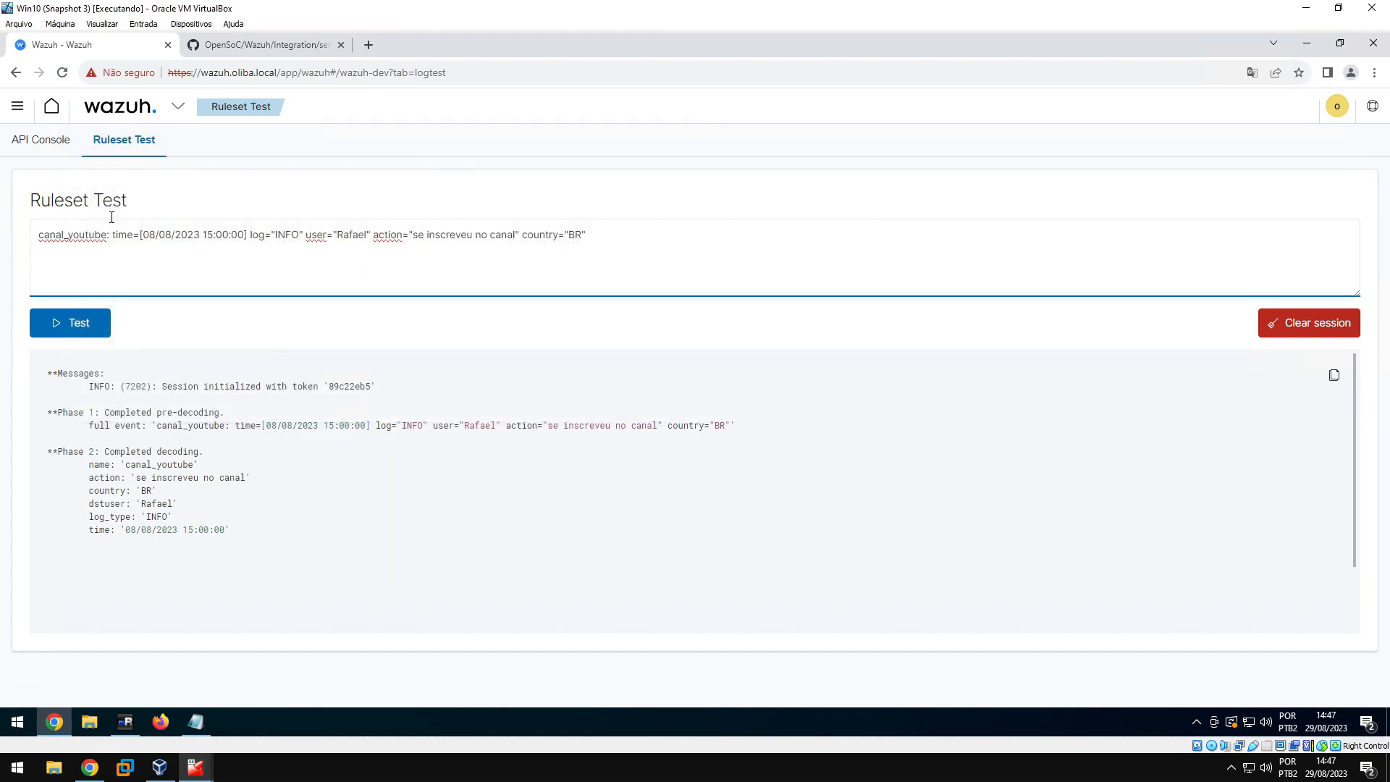
List only the custom rules files in Wazuh's rules management and start a new rules file
{"action": "left_click", "coordinate": [179, 108]}
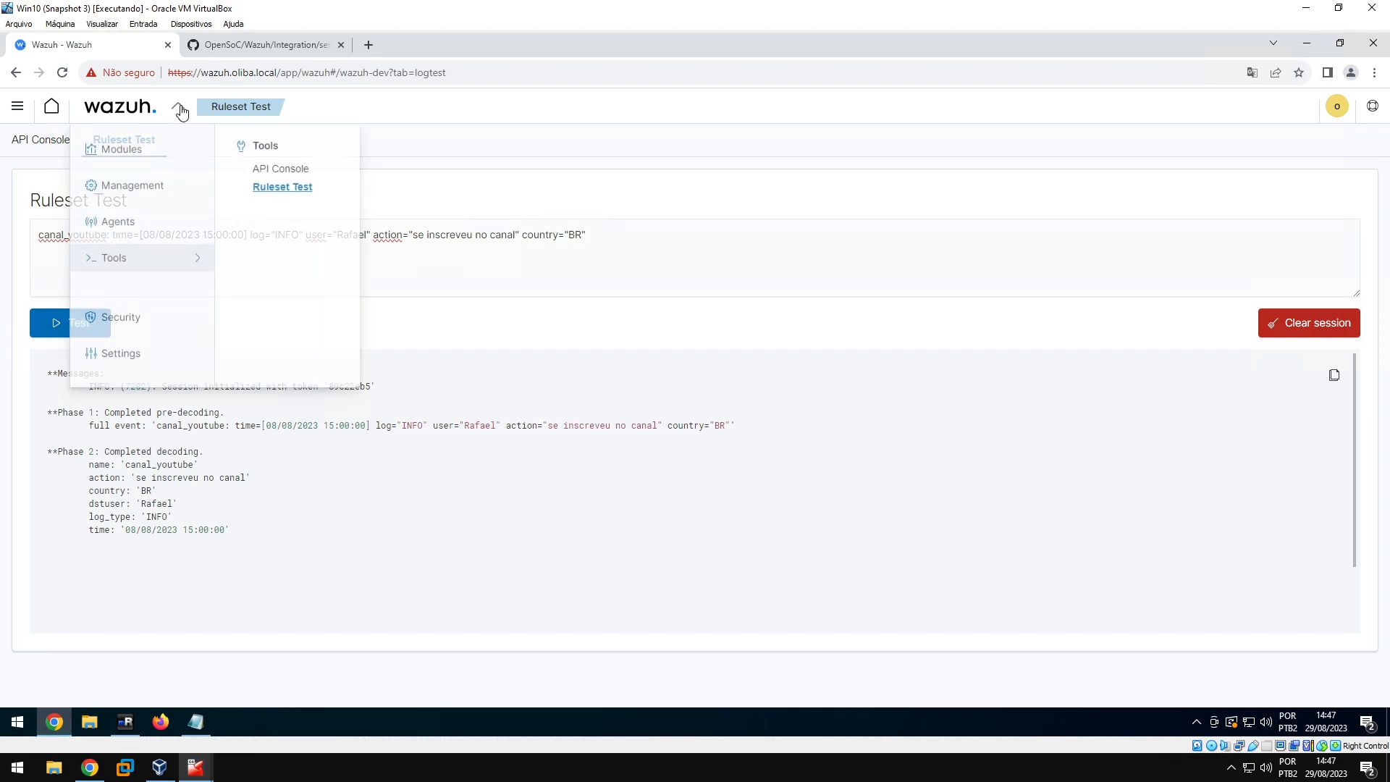
{"action": "left_click", "coordinate": [145, 192]}
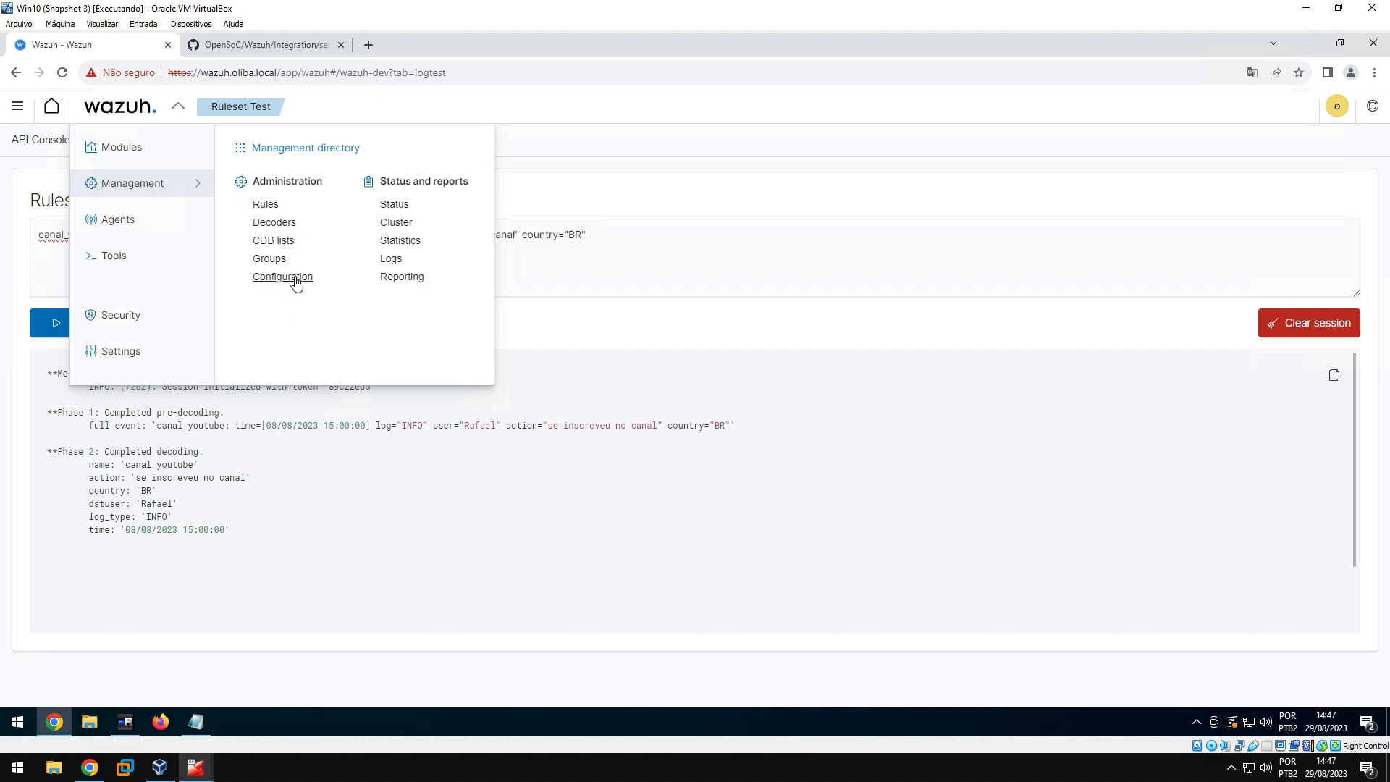
{"action": "left_click", "coordinate": [272, 204]}
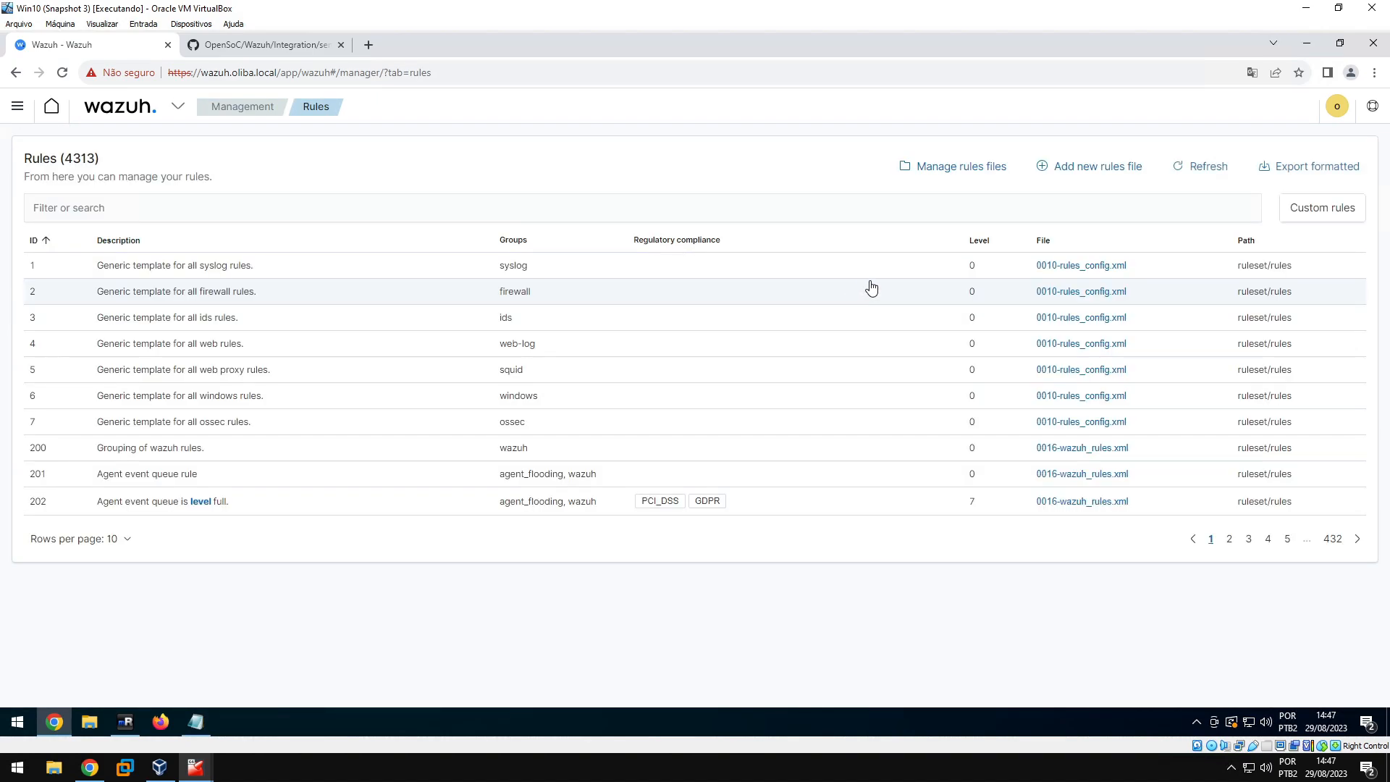
{"action": "left_click", "coordinate": [948, 179]}
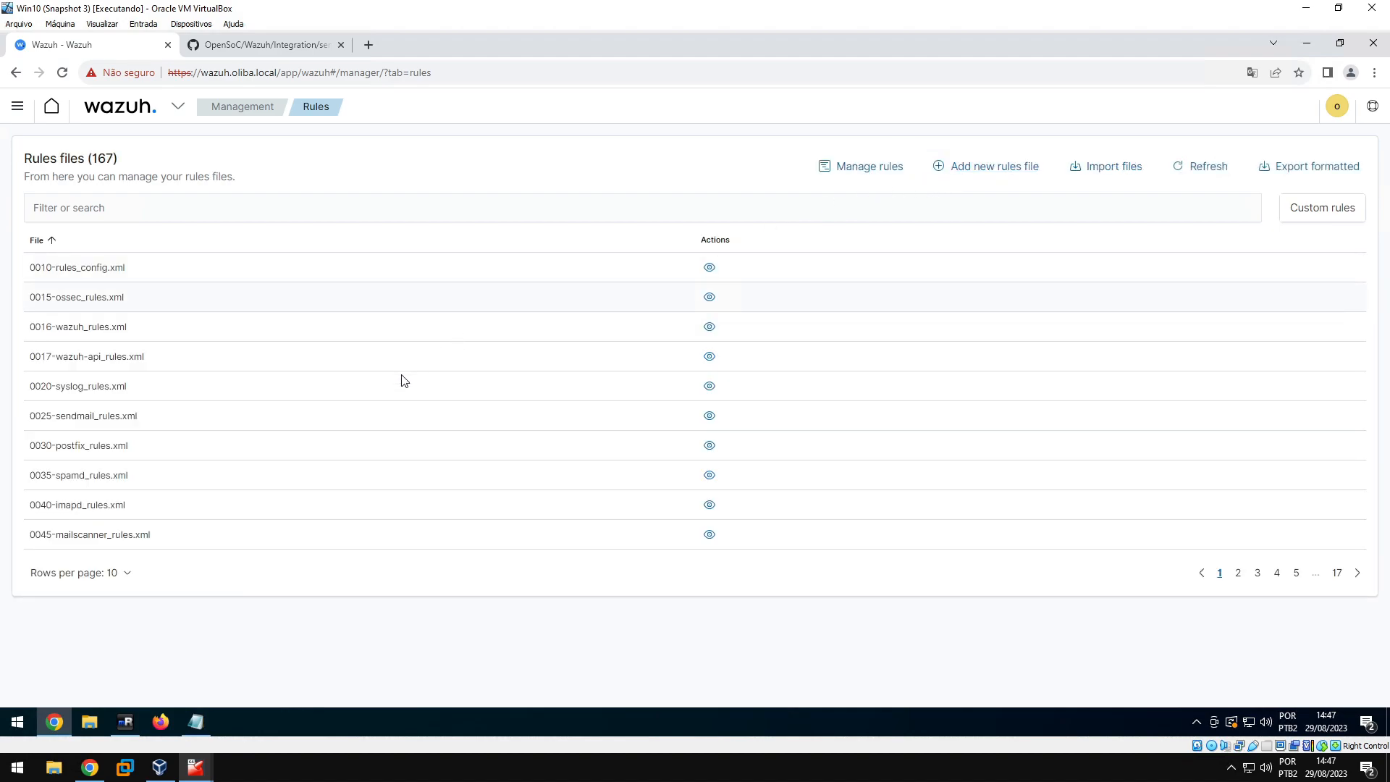
{"action": "left_click", "coordinate": [1324, 210]}
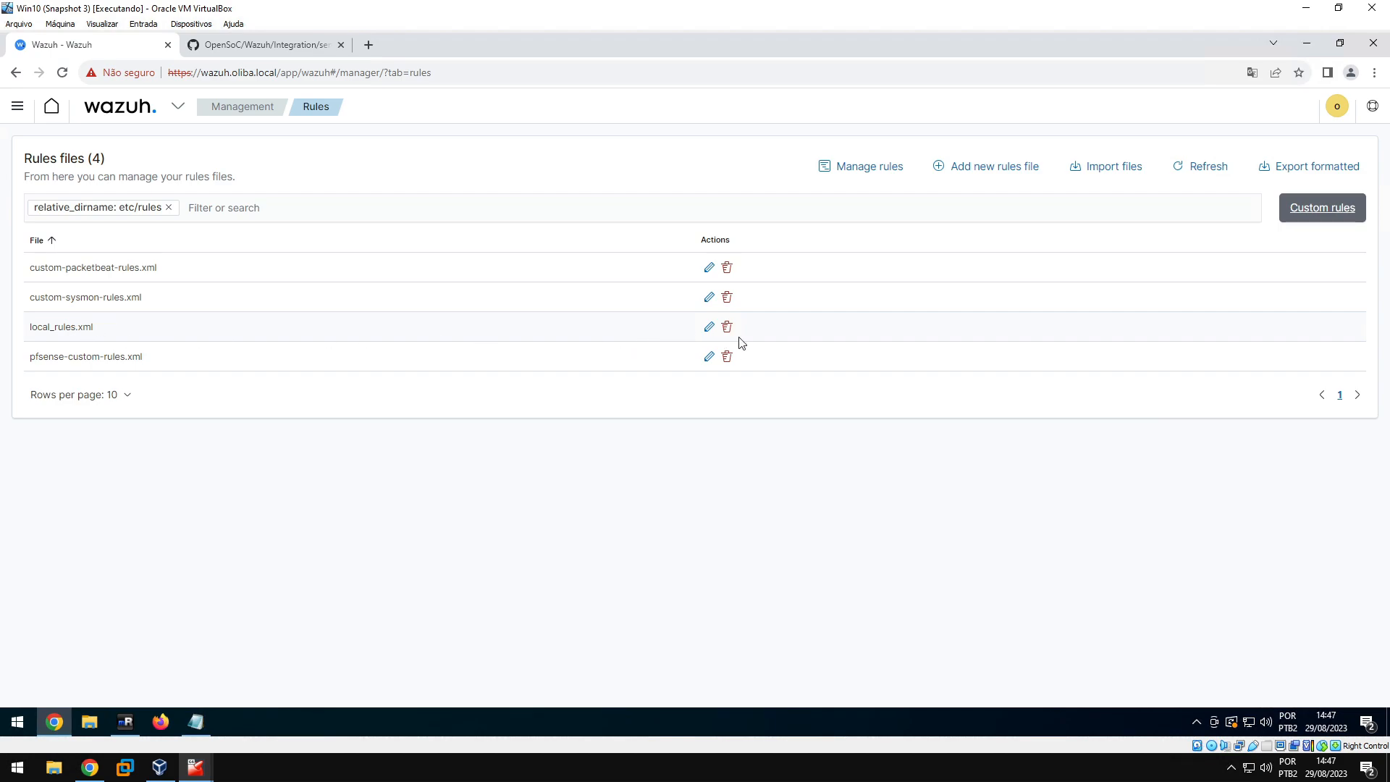
{"action": "left_click", "coordinate": [985, 167]}
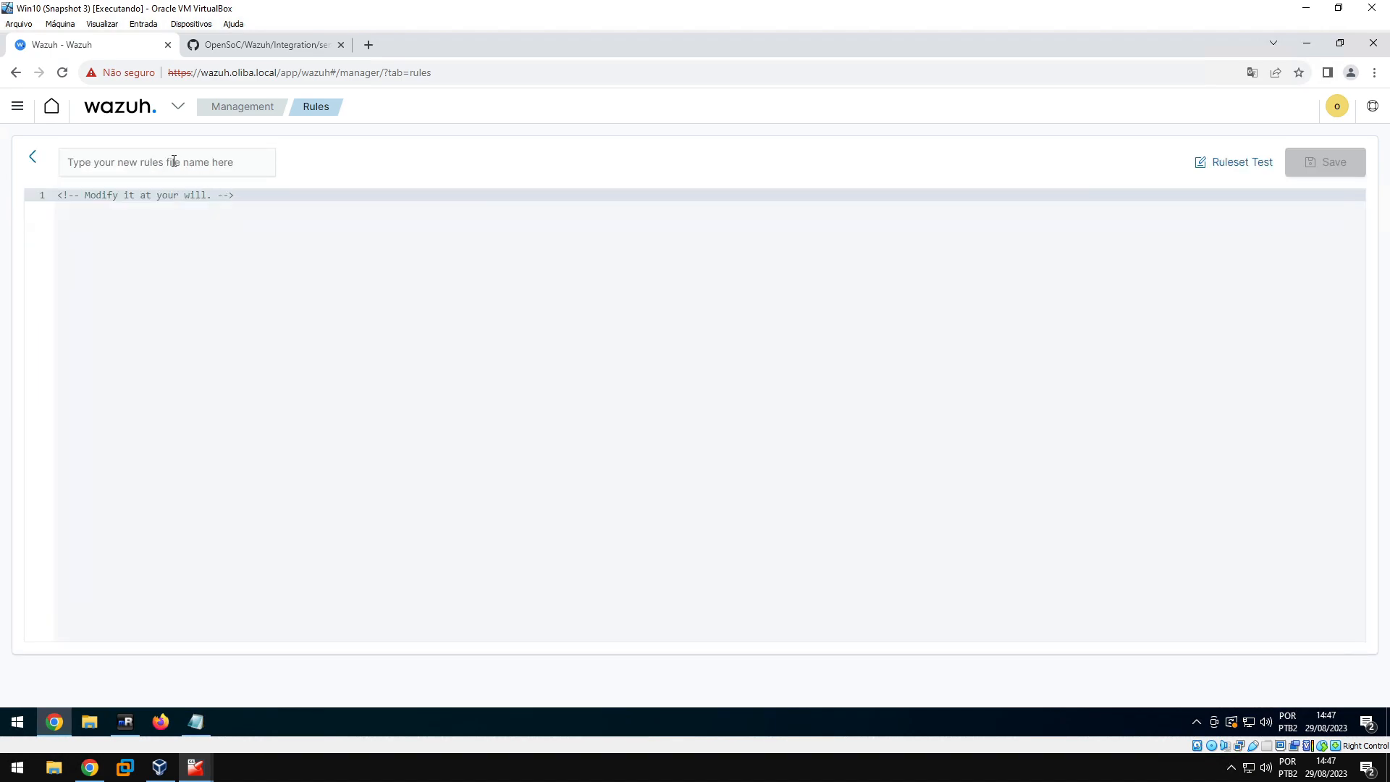
Name the new rules file custom-canal_youtube.xml, copying the canal_youtube part from the first line of log_sample
{"action": "left_click", "coordinate": [211, 162]}
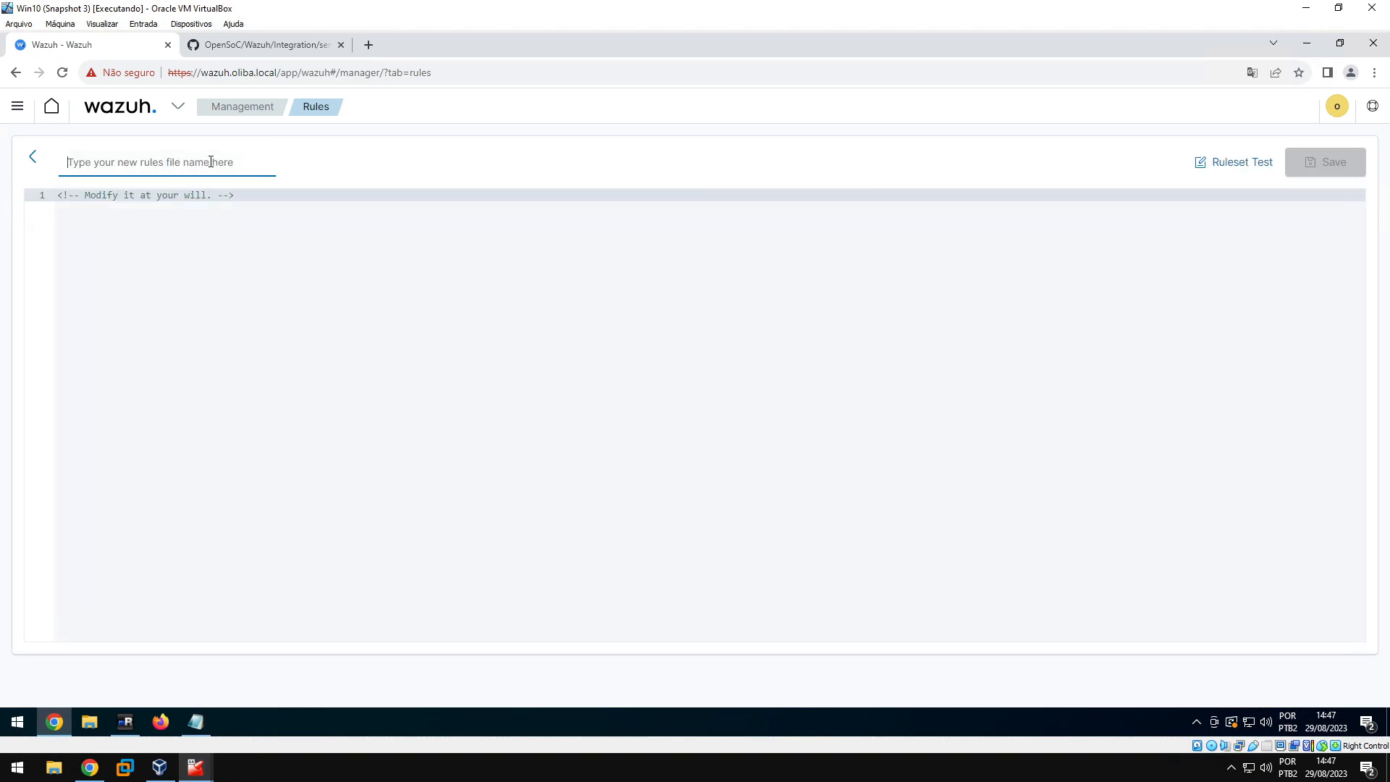
{"action": "type", "text": "custom-"}
{"action": "left_click", "coordinate": [196, 721]}
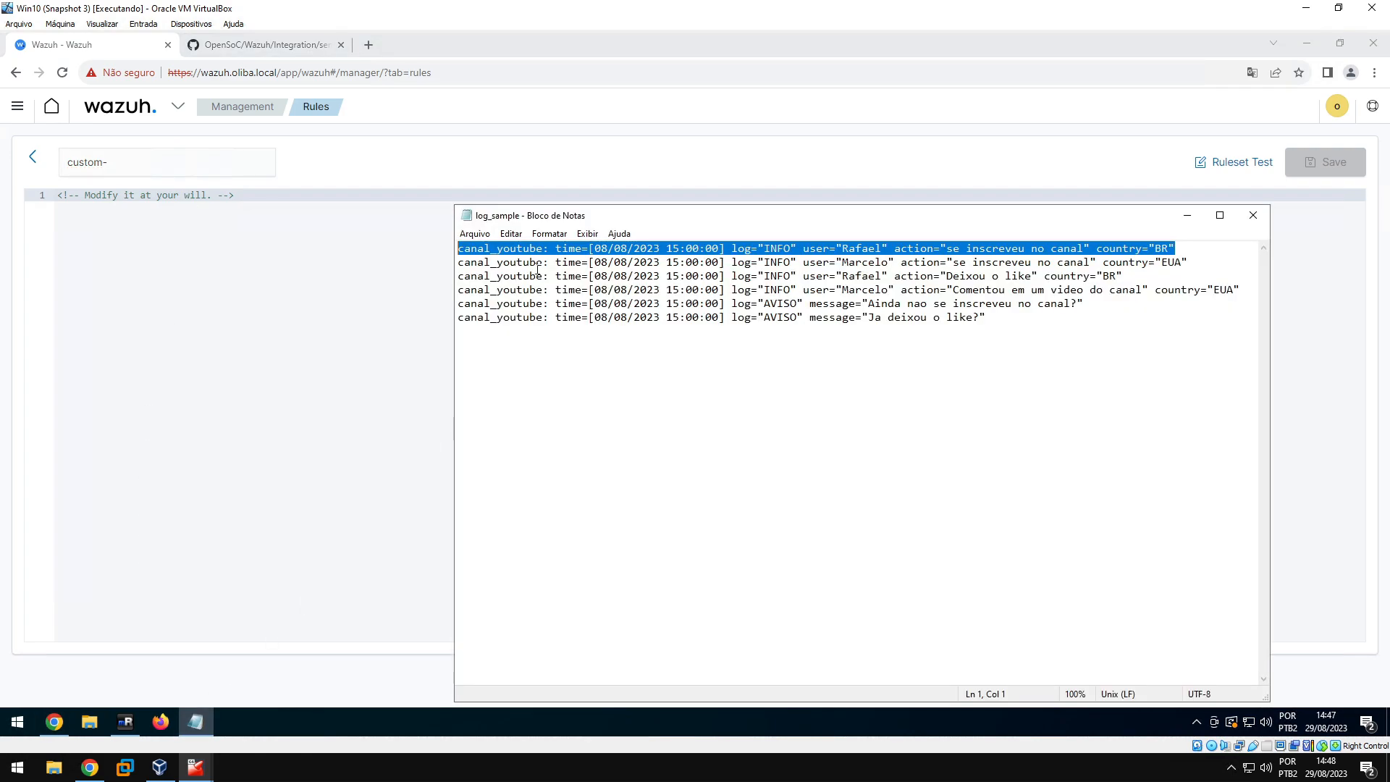
{"action": "left_click_drag", "start_coordinate": [545, 250], "coordinate": [478, 255]}
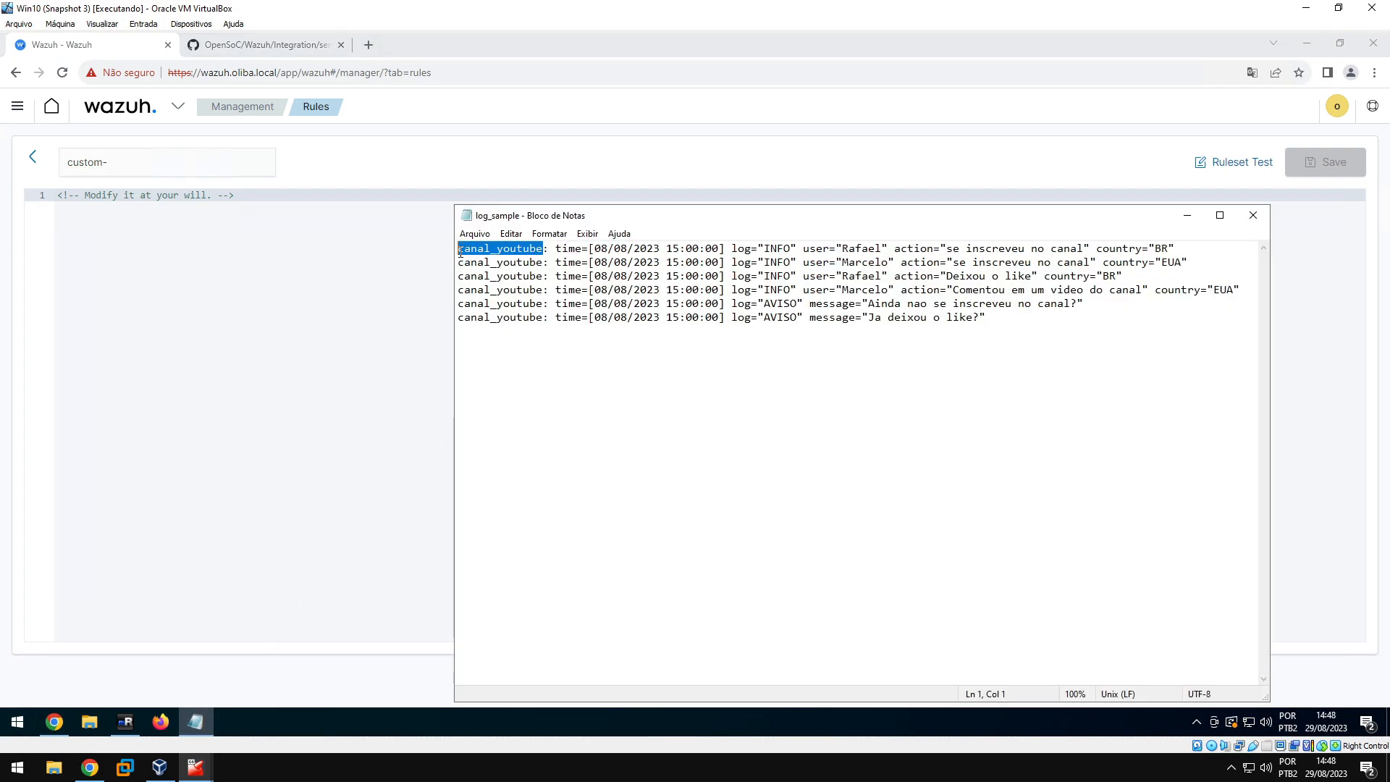
{"action": "right_click", "coordinate": [478, 254]}
{"action": "left_click", "coordinate": [497, 296]}
{"action": "left_click", "coordinate": [135, 162]}
{"action": "key", "text": "ctrl+v"}
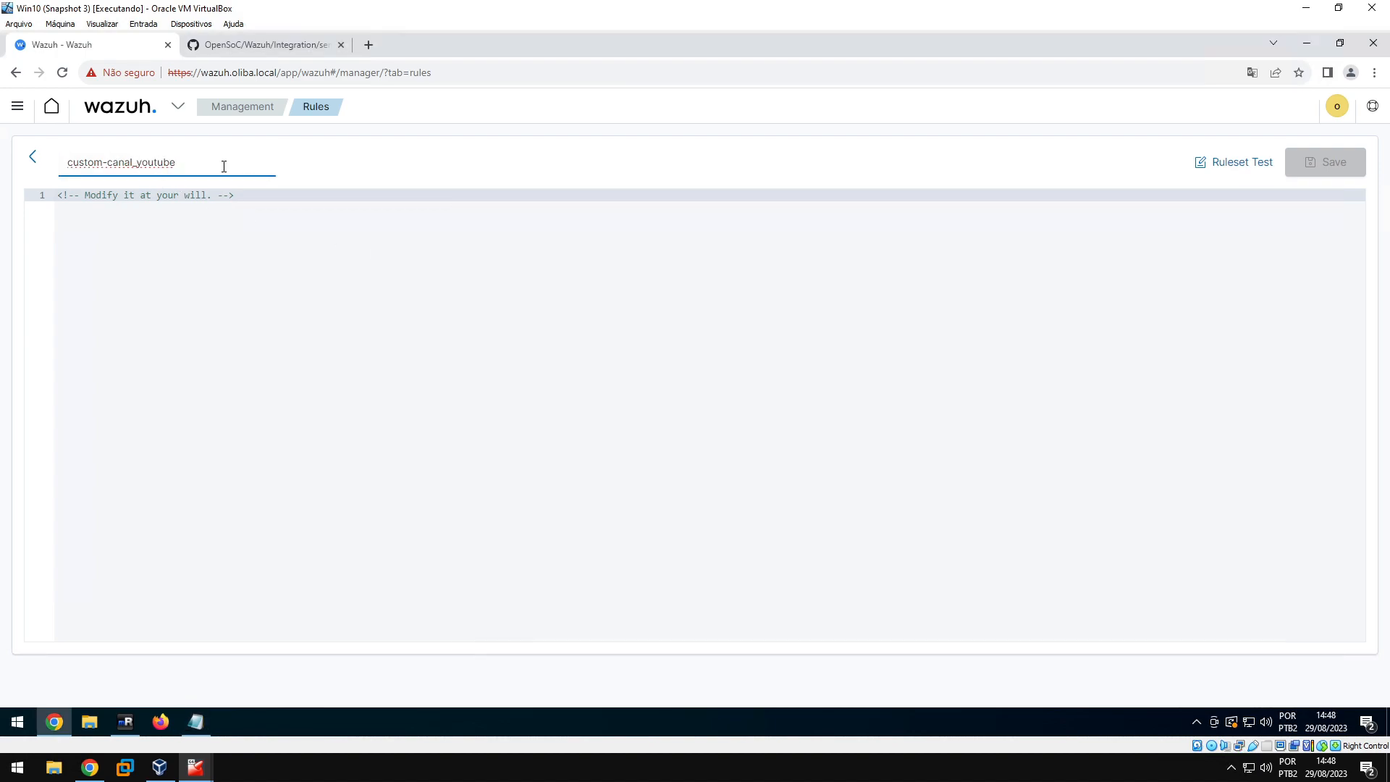
{"action": "type", "text": ".xml"}
Delete the placeholder comment from the new rules file and take a brief look at the editor's Ruleset Test pane
{"action": "left_click_drag", "start_coordinate": [238, 195], "coordinate": [57, 195]}
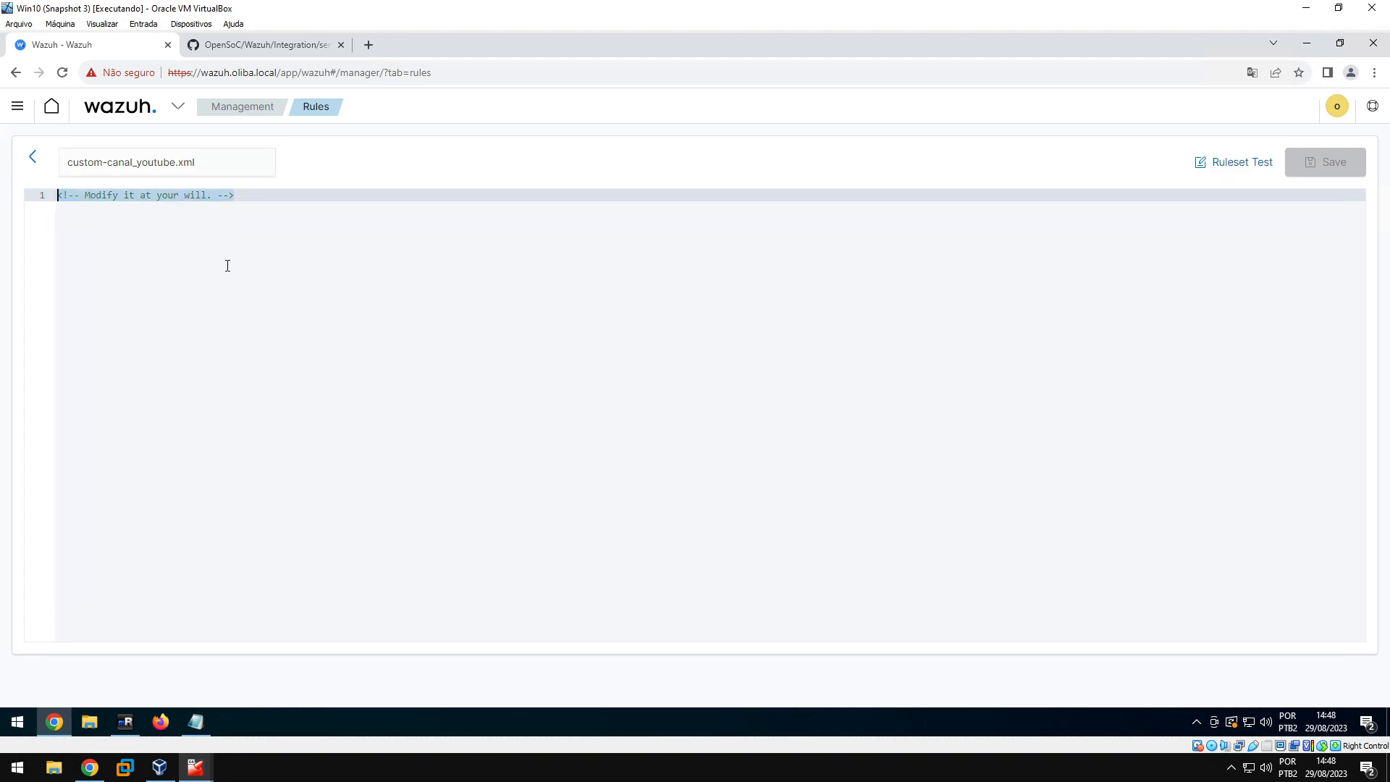
{"action": "key", "text": "BackSpace"}
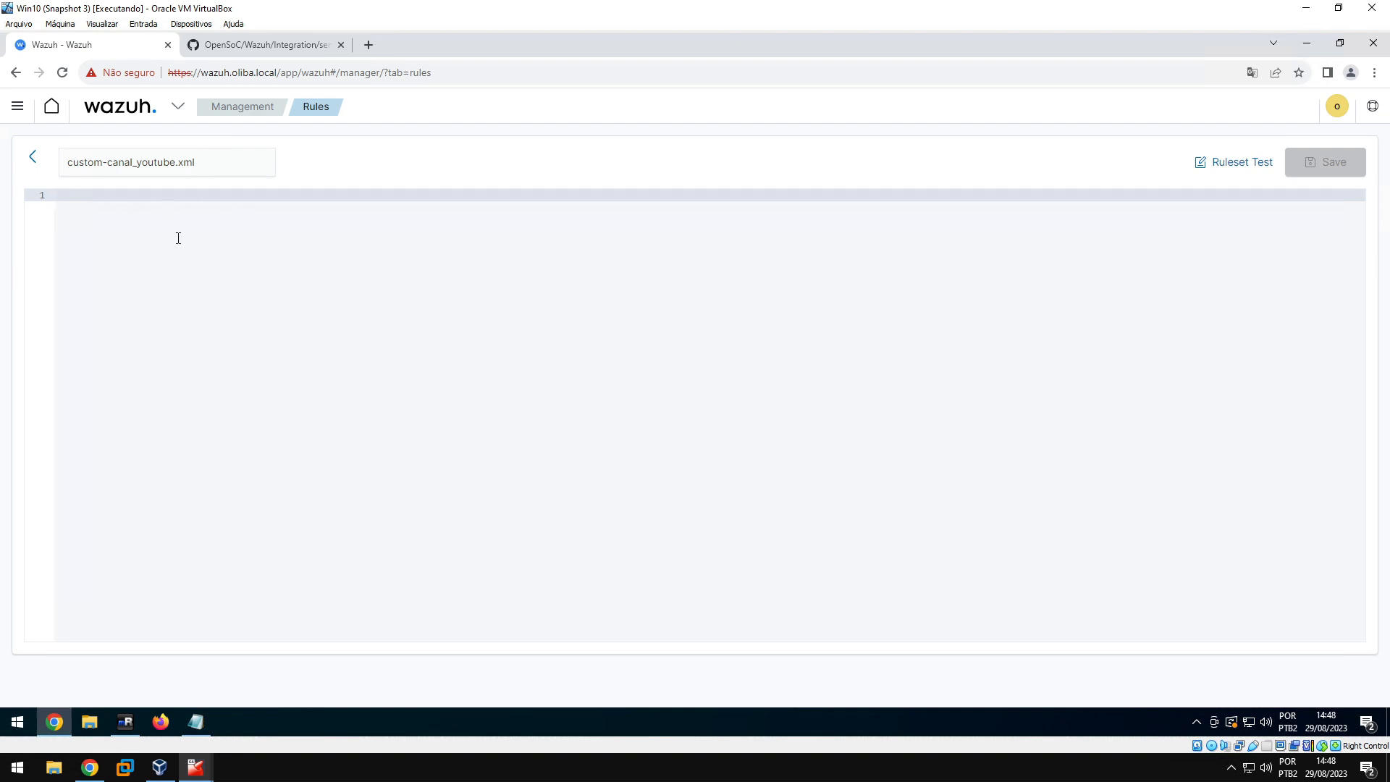
{"action": "left_click", "coordinate": [1252, 164]}
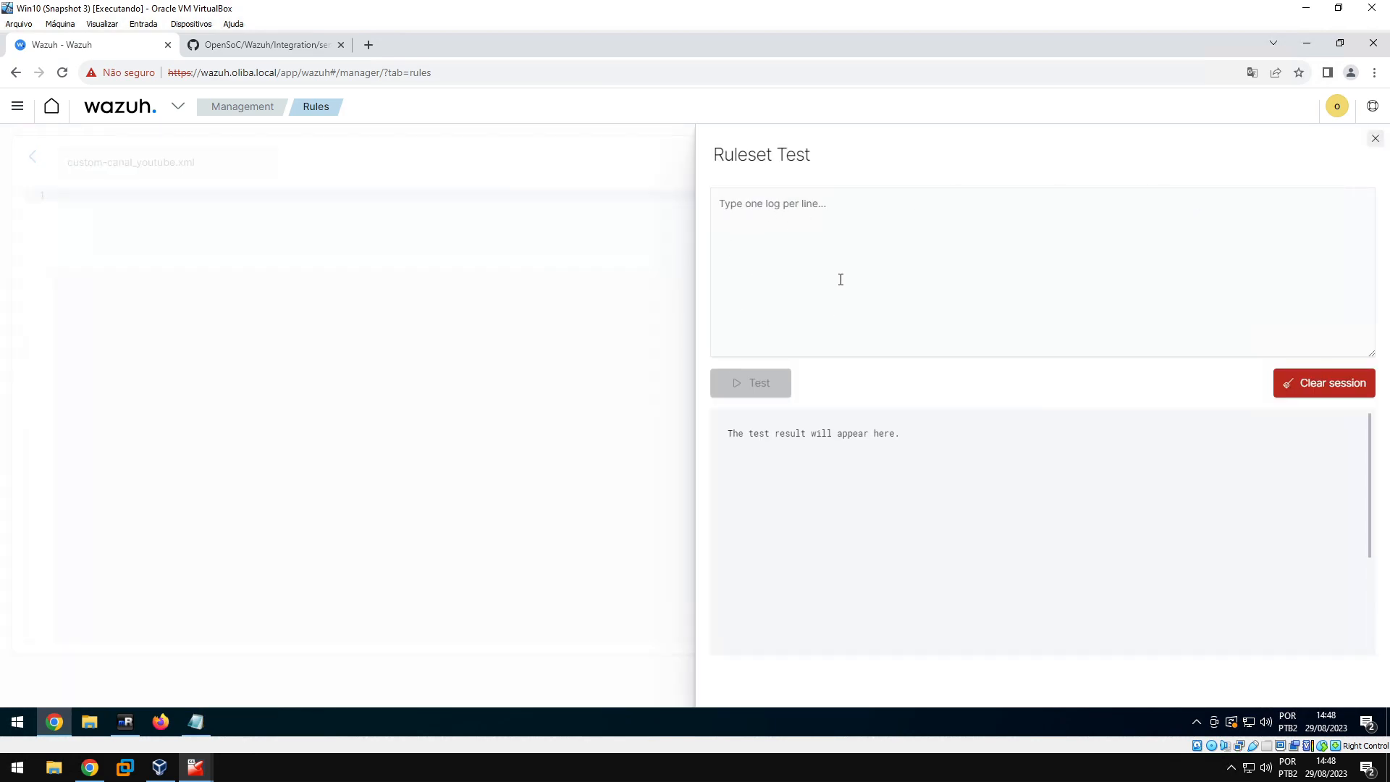
{"action": "left_click", "coordinate": [316, 238]}
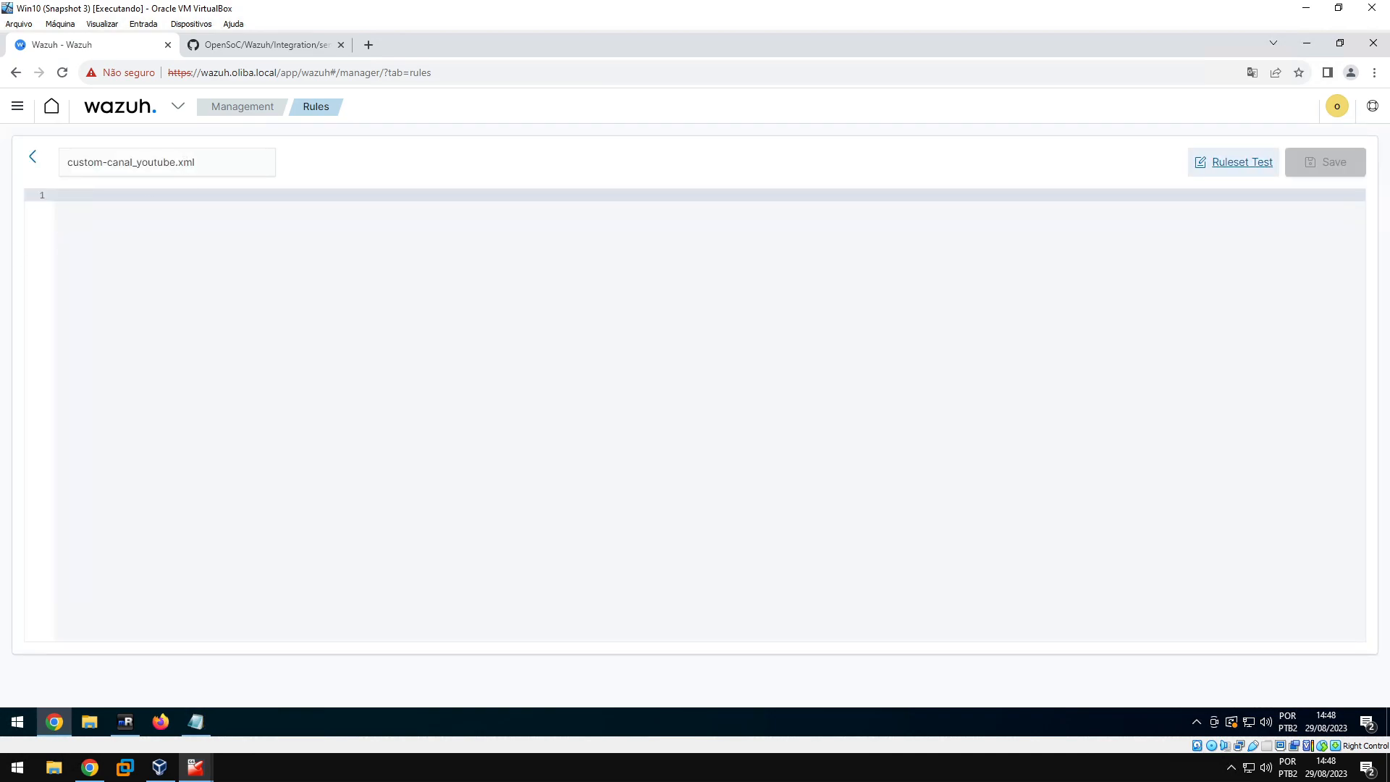
Write an opening group tag on the first line with the name attribute "canal_youtube, inscreva_se,"
{"action": "left_click", "coordinate": [206, 200]}
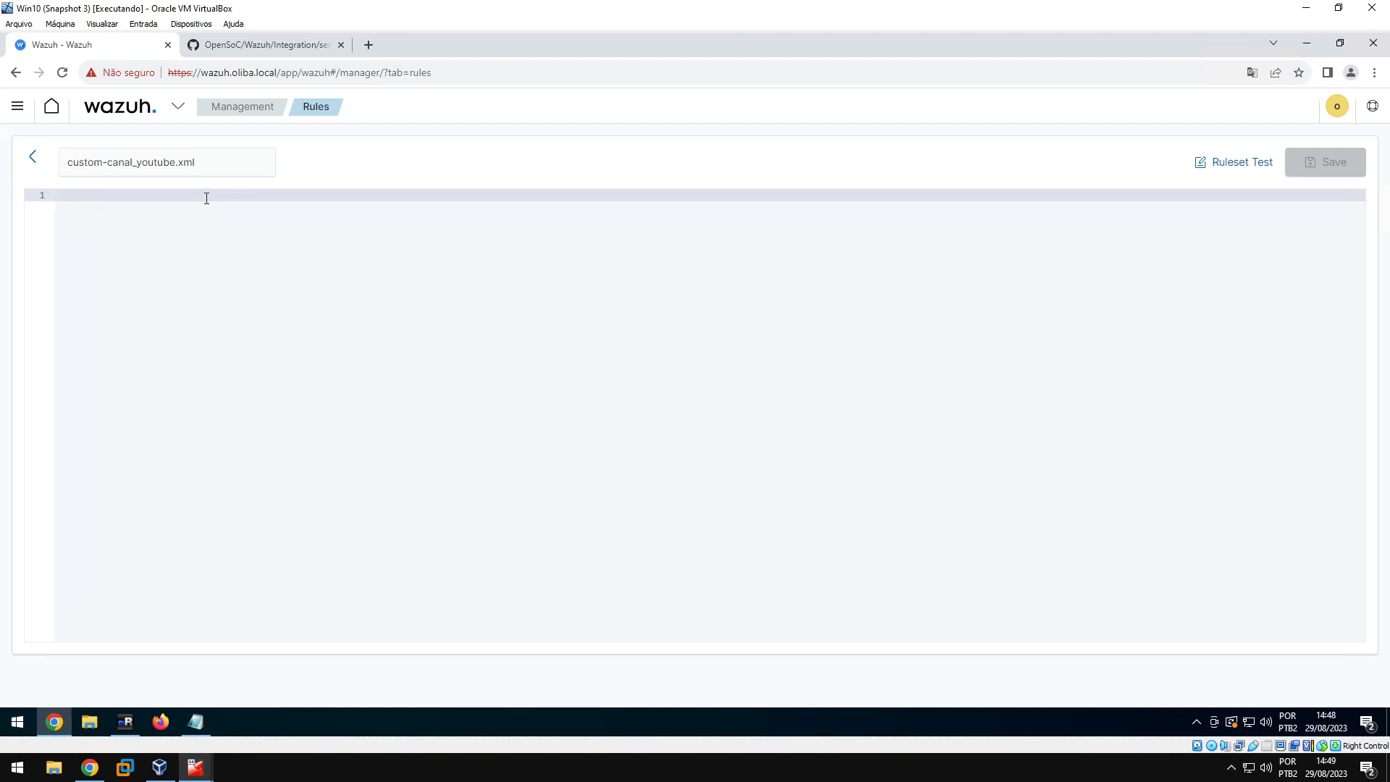
{"action": "type", "text": "<group"}
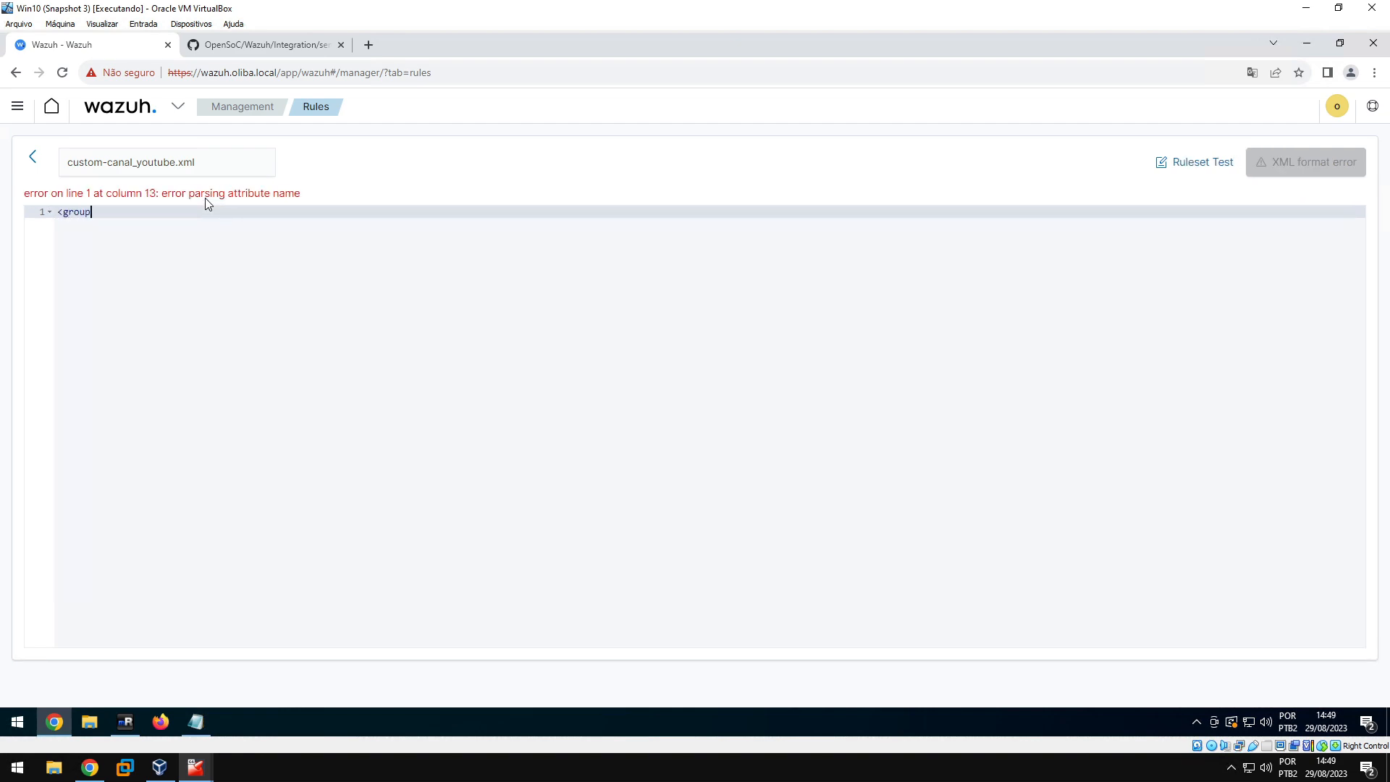
{"action": "type", "text": " name"}
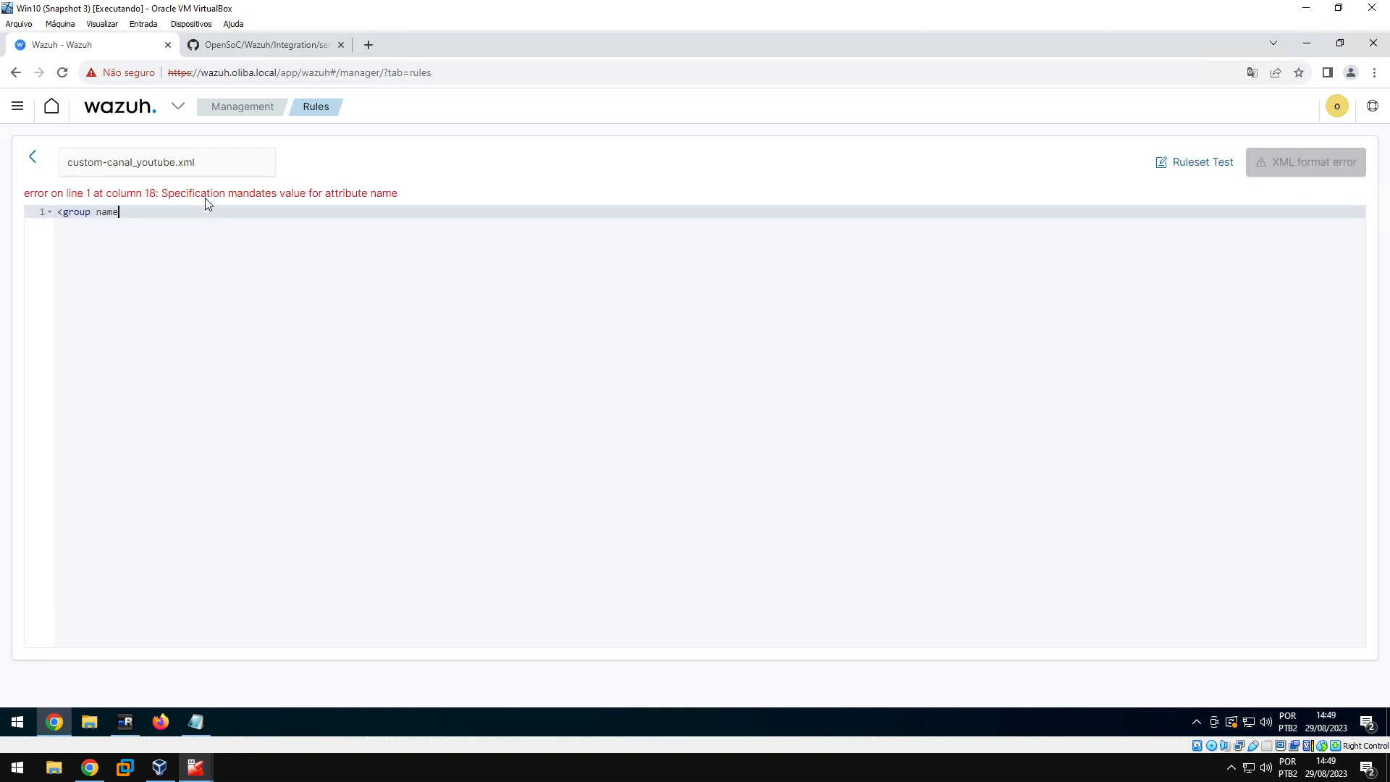
{"action": "type", "text": "="}
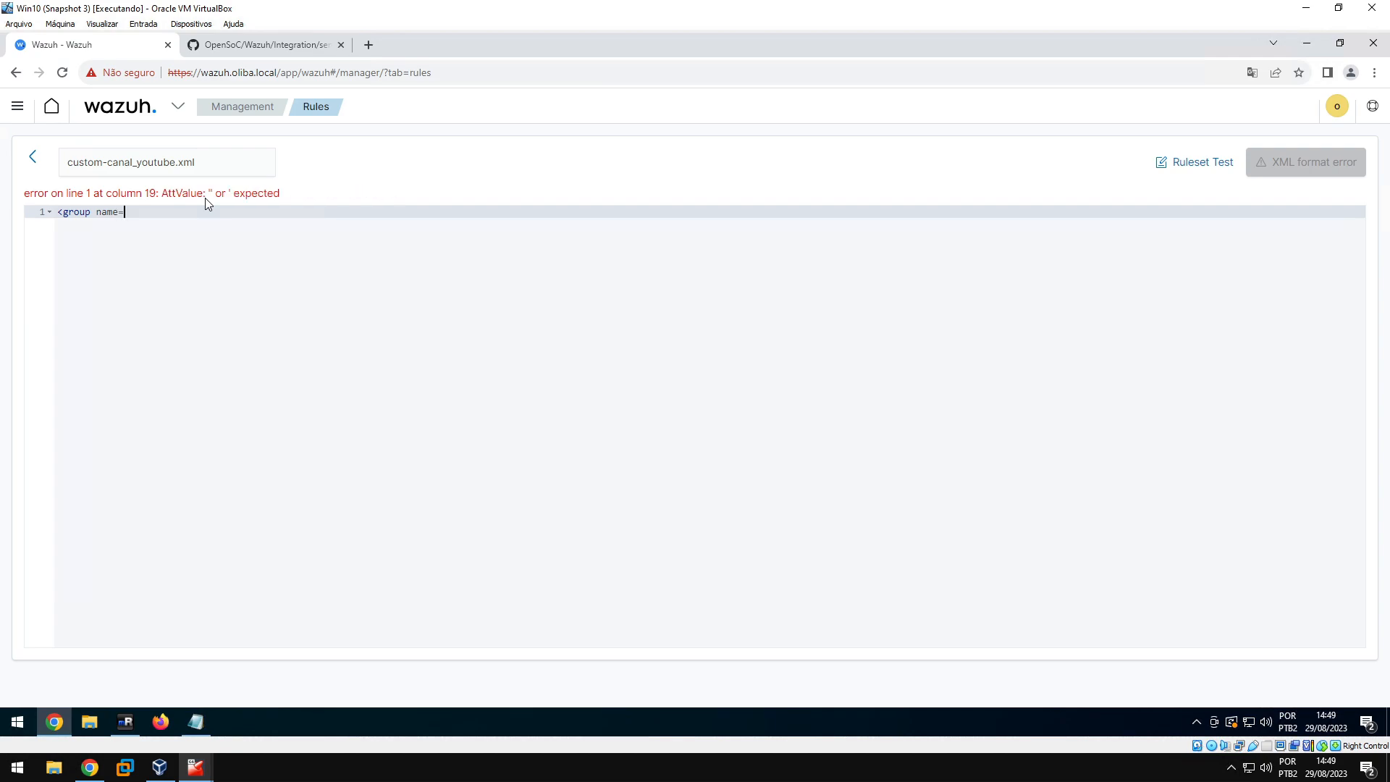
{"action": "type", "text": "\""}
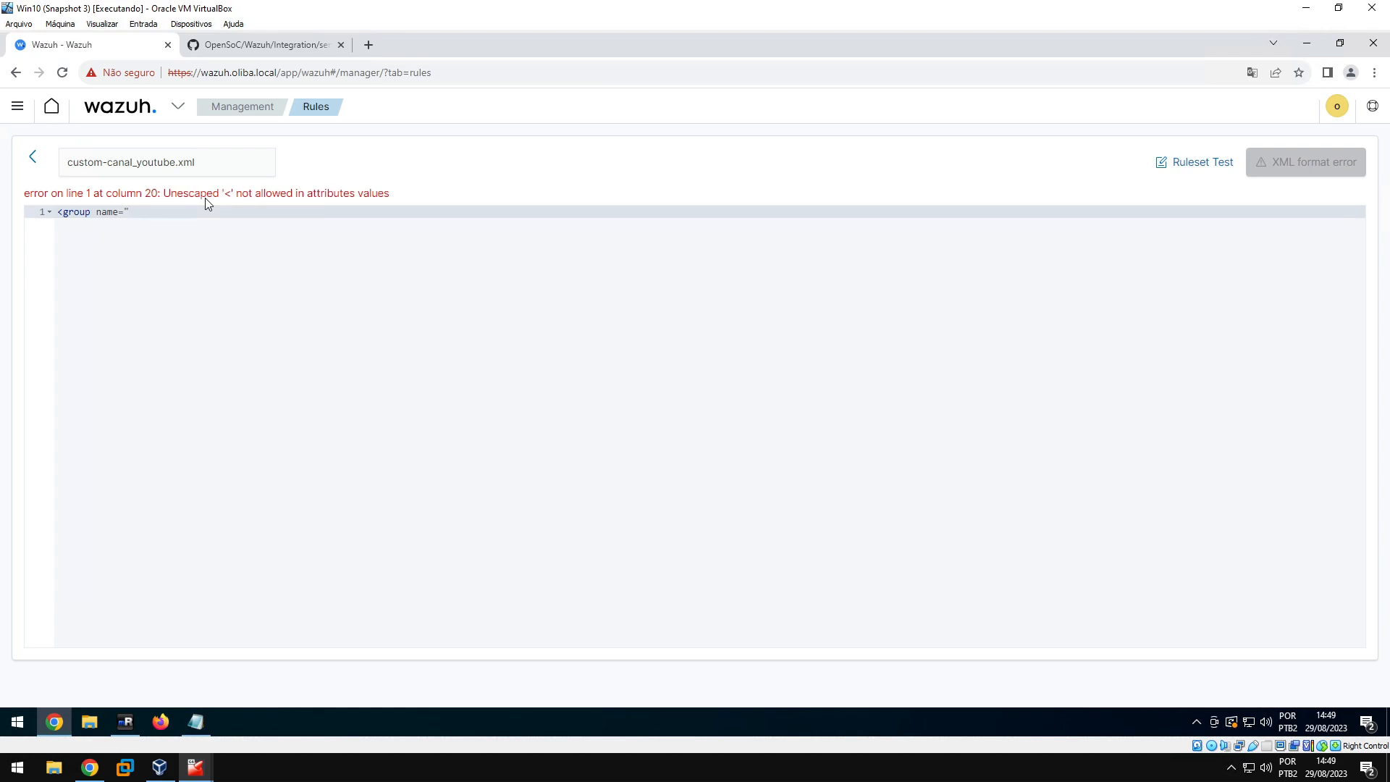
{"action": "type", "text": "\""}
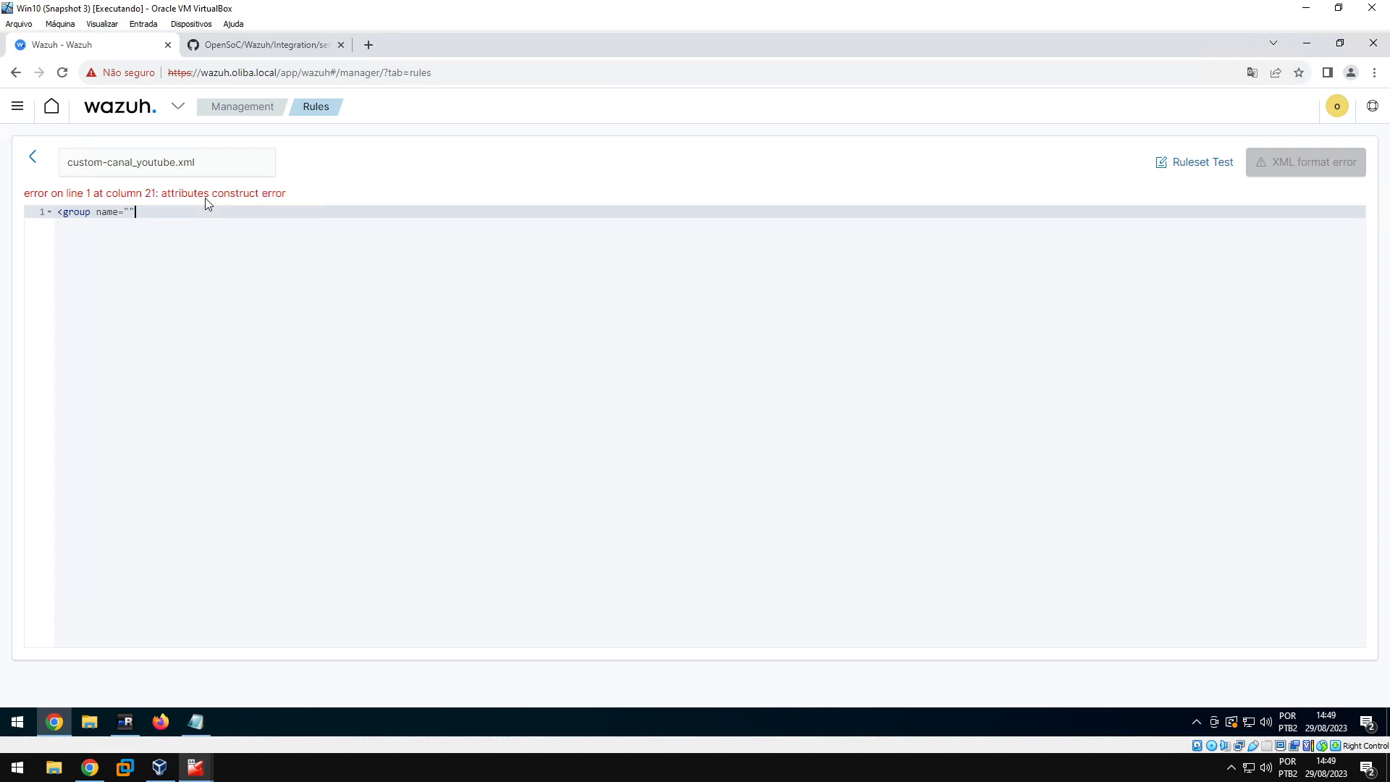
{"action": "key", "text": "Left"}
{"action": "type", "text": "canal_youtu"}
{"action": "type", "text": "be, inscreva"}
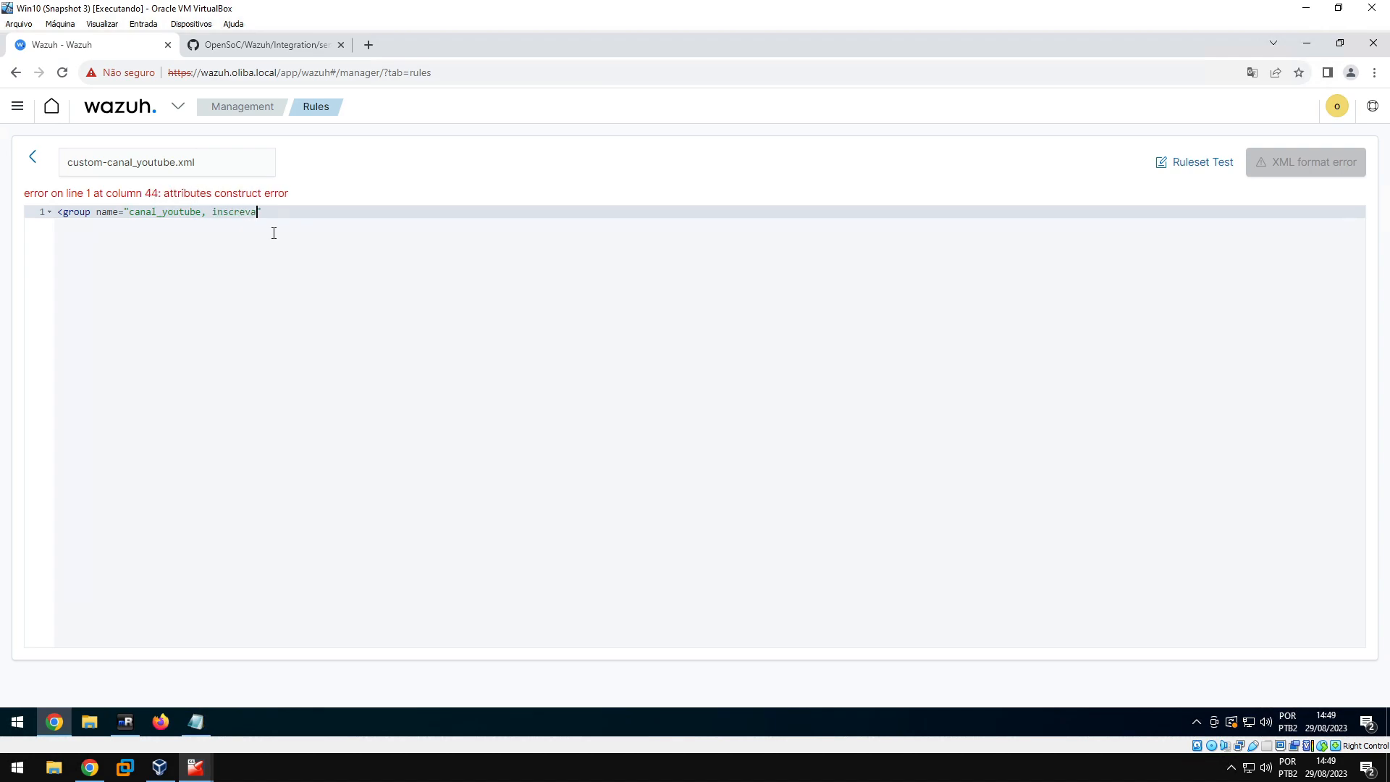
{"action": "type", "text": "_se,"}
Add the closing </group> tag on the second line and complete the opening group tag with its missing bracket
{"action": "key", "text": "Return"}
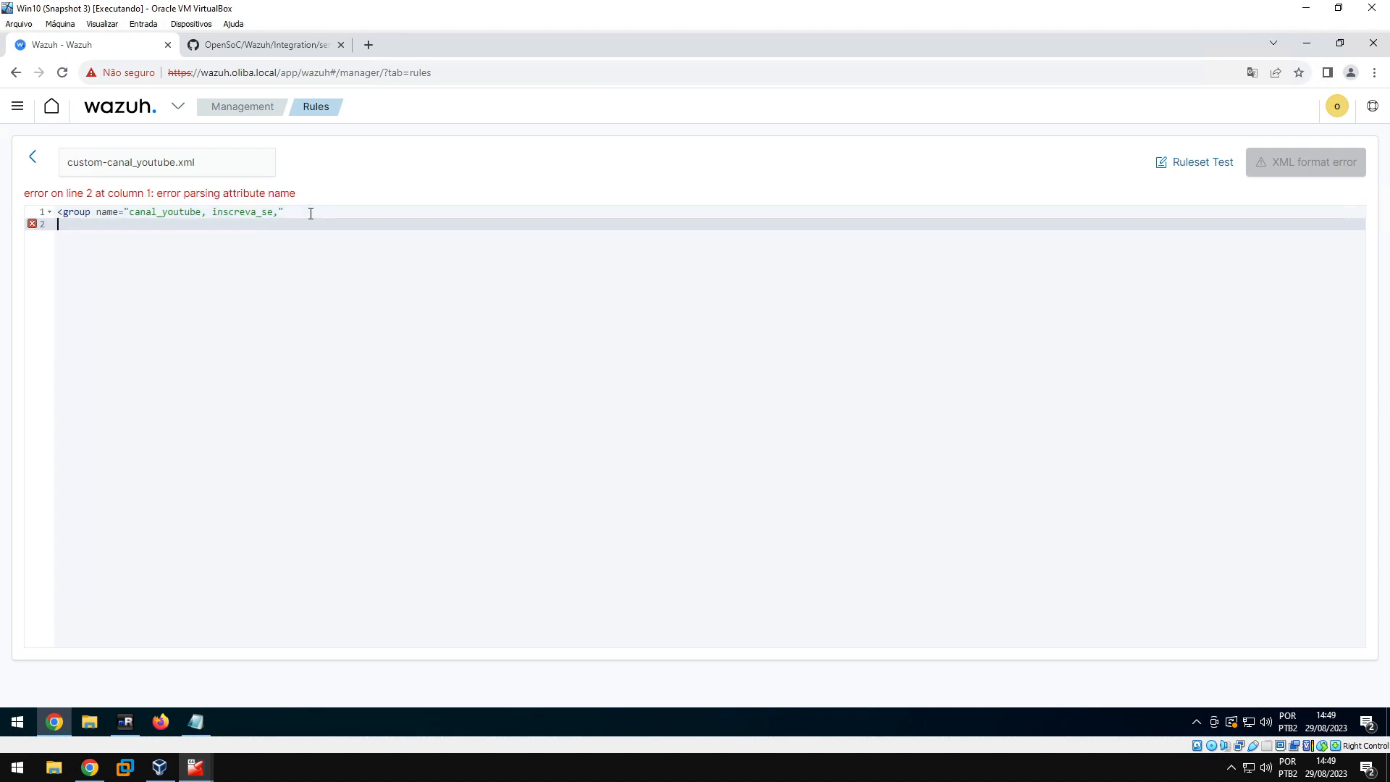
{"action": "type", "text": "<group>"}
{"action": "left_click", "coordinate": [63, 223]}
{"action": "type", "text": "/"}
{"action": "left_click", "coordinate": [133, 224]}
{"action": "left_click", "coordinate": [303, 212]}
{"action": "type", "text": ">"}
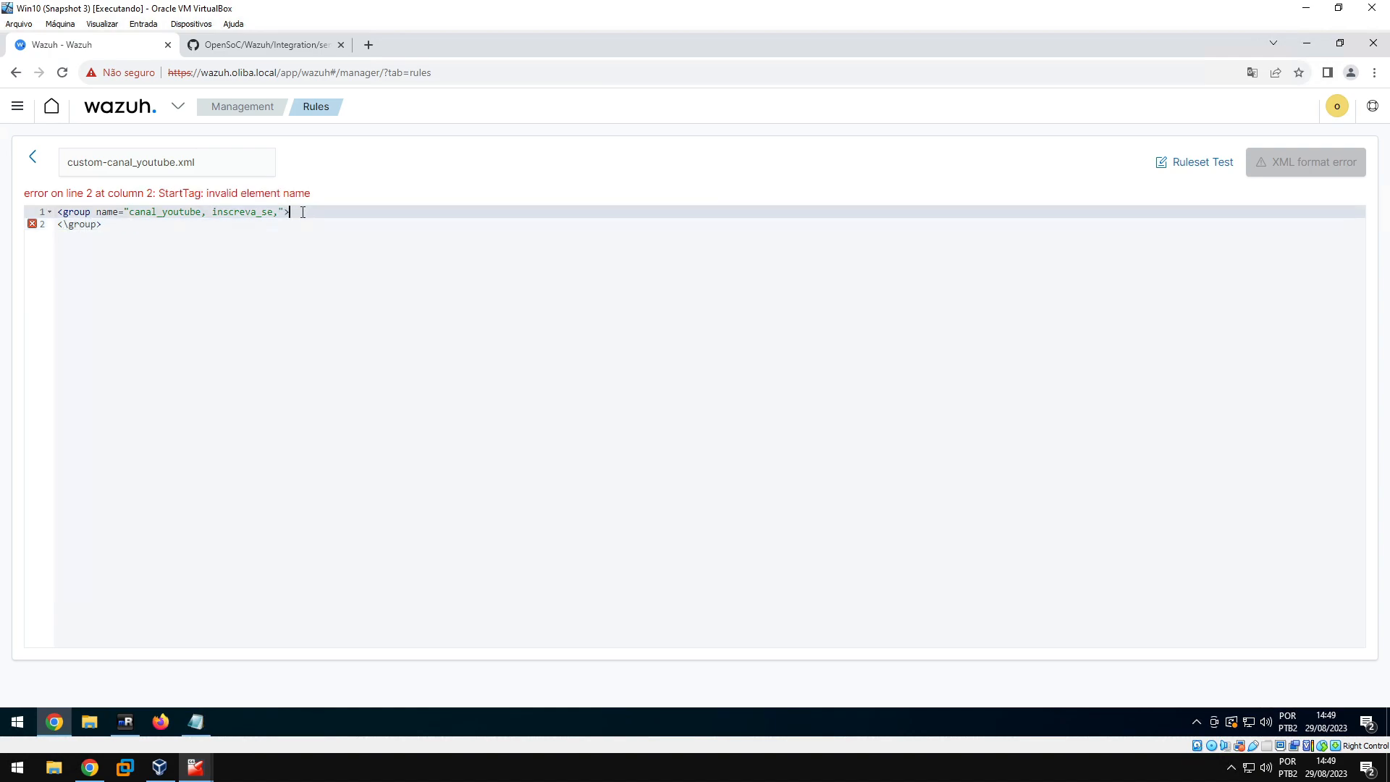
{"action": "left_click", "coordinate": [69, 223]}
{"action": "key", "text": "BackSpace"}
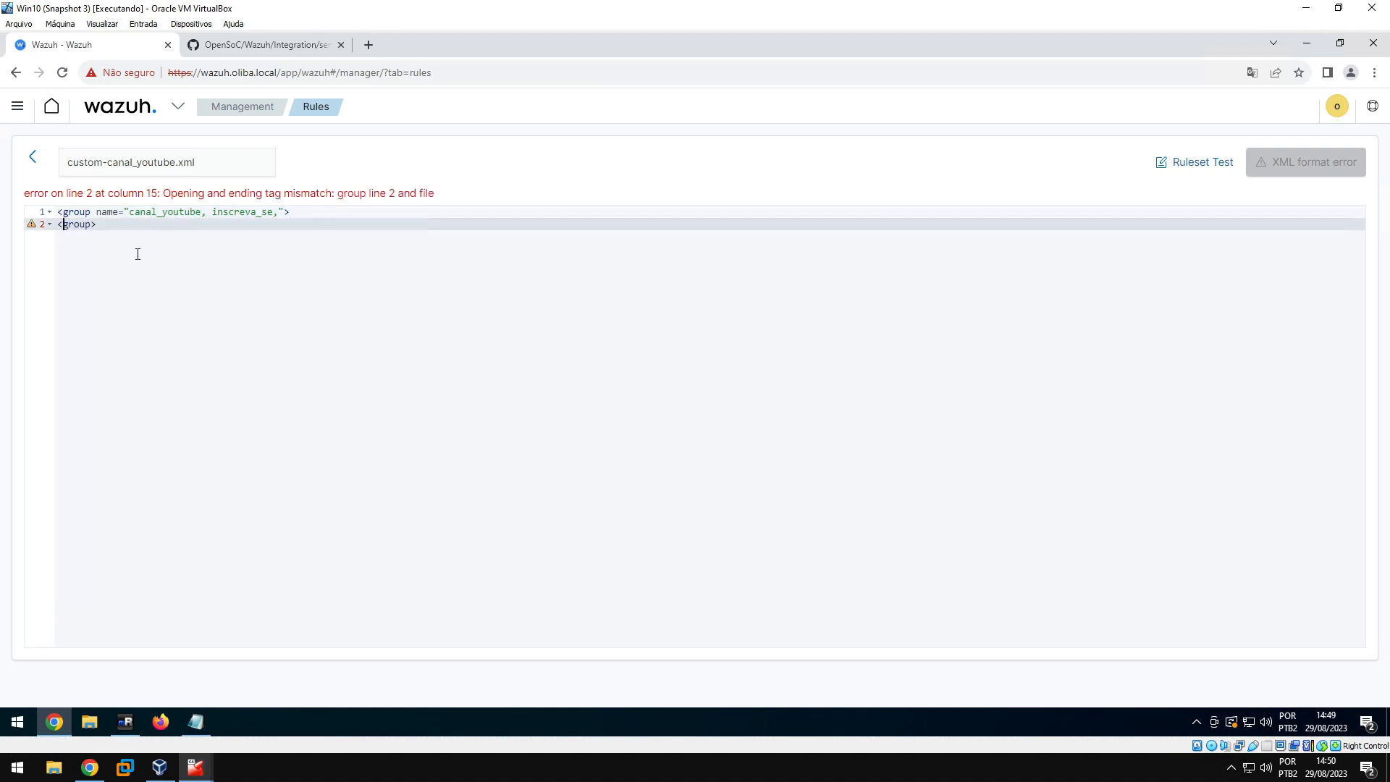
{"action": "type", "text": "/"}
Insert an empty rule element with opening and closing tags on separate lines inside the group
{"action": "left_click", "coordinate": [302, 195]}
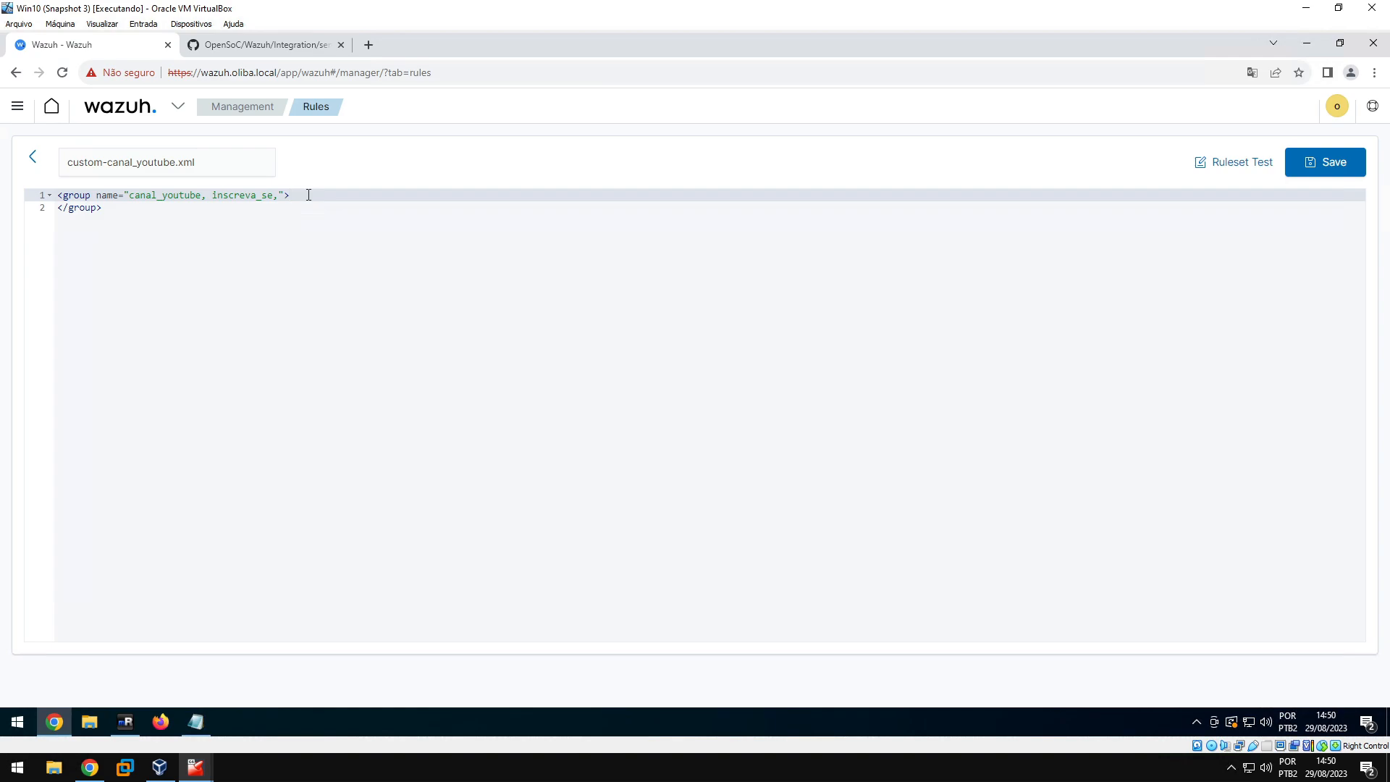
{"action": "key", "text": "Return"}
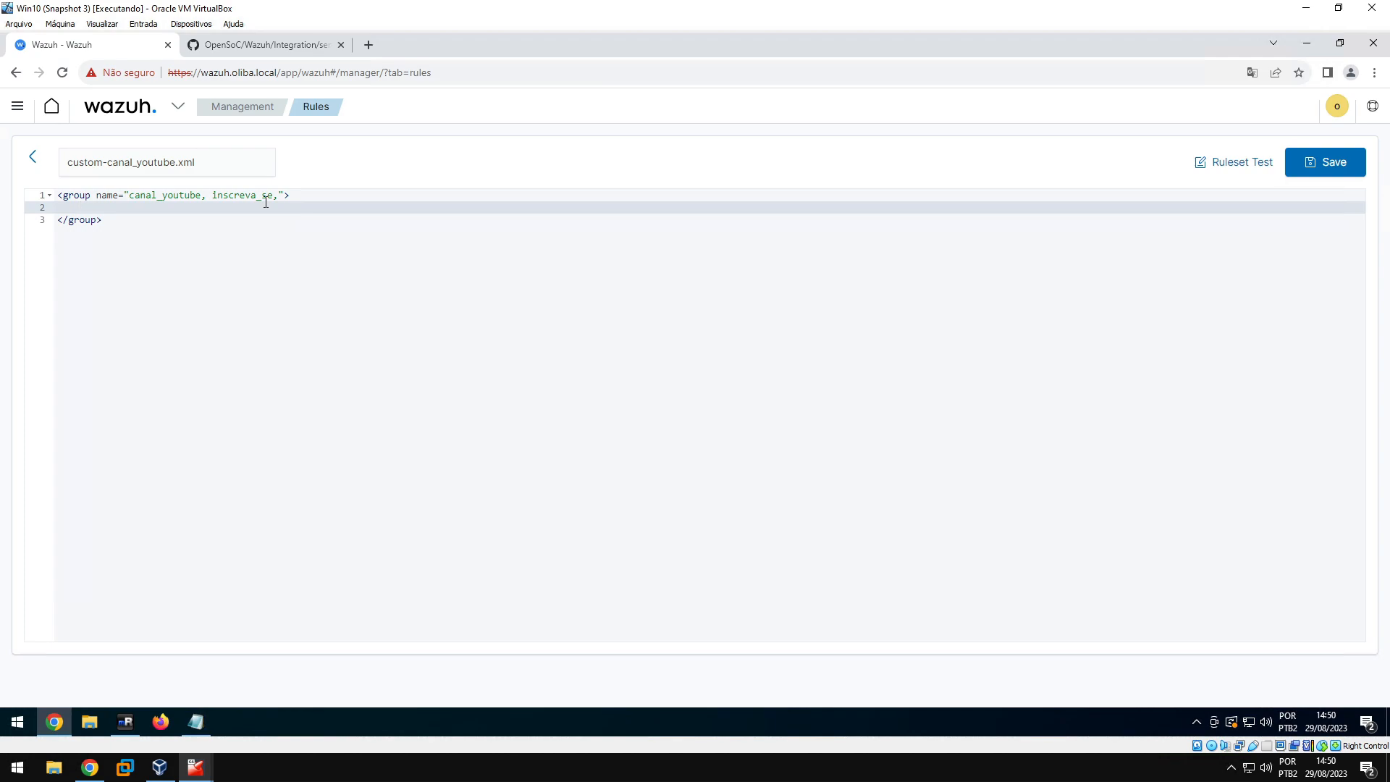
{"action": "type", "text": "<rule"}
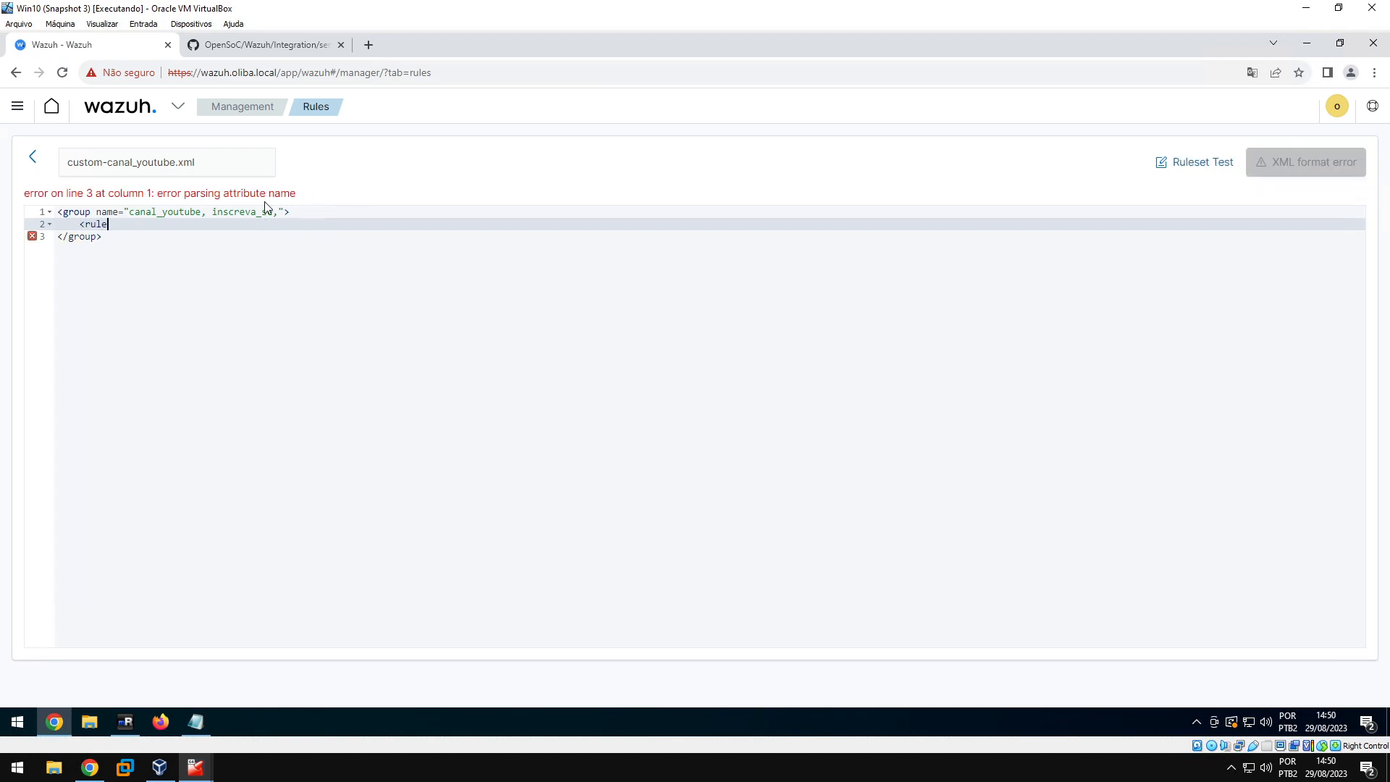
{"action": "type", "text": ">"}
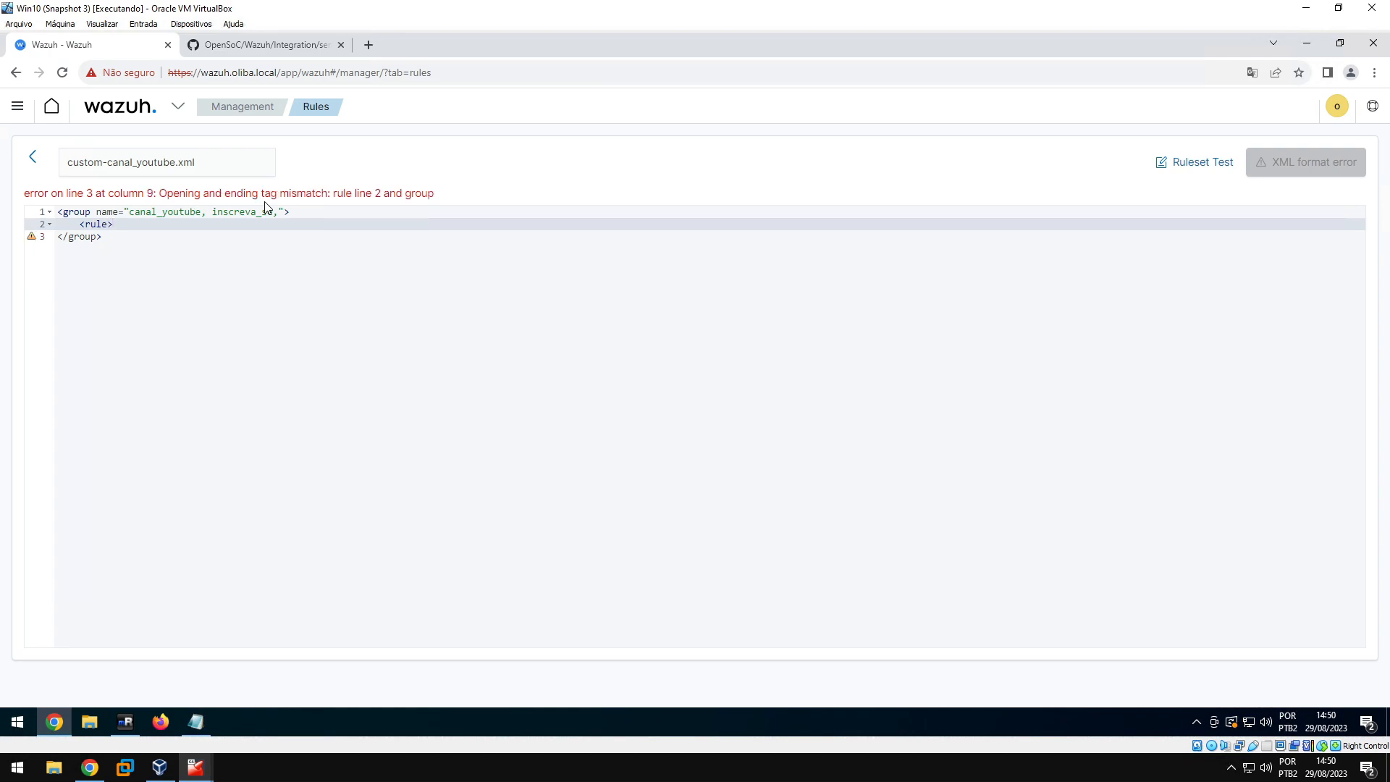
{"action": "key", "text": "Return"}
{"action": "type", "text": "<r"}
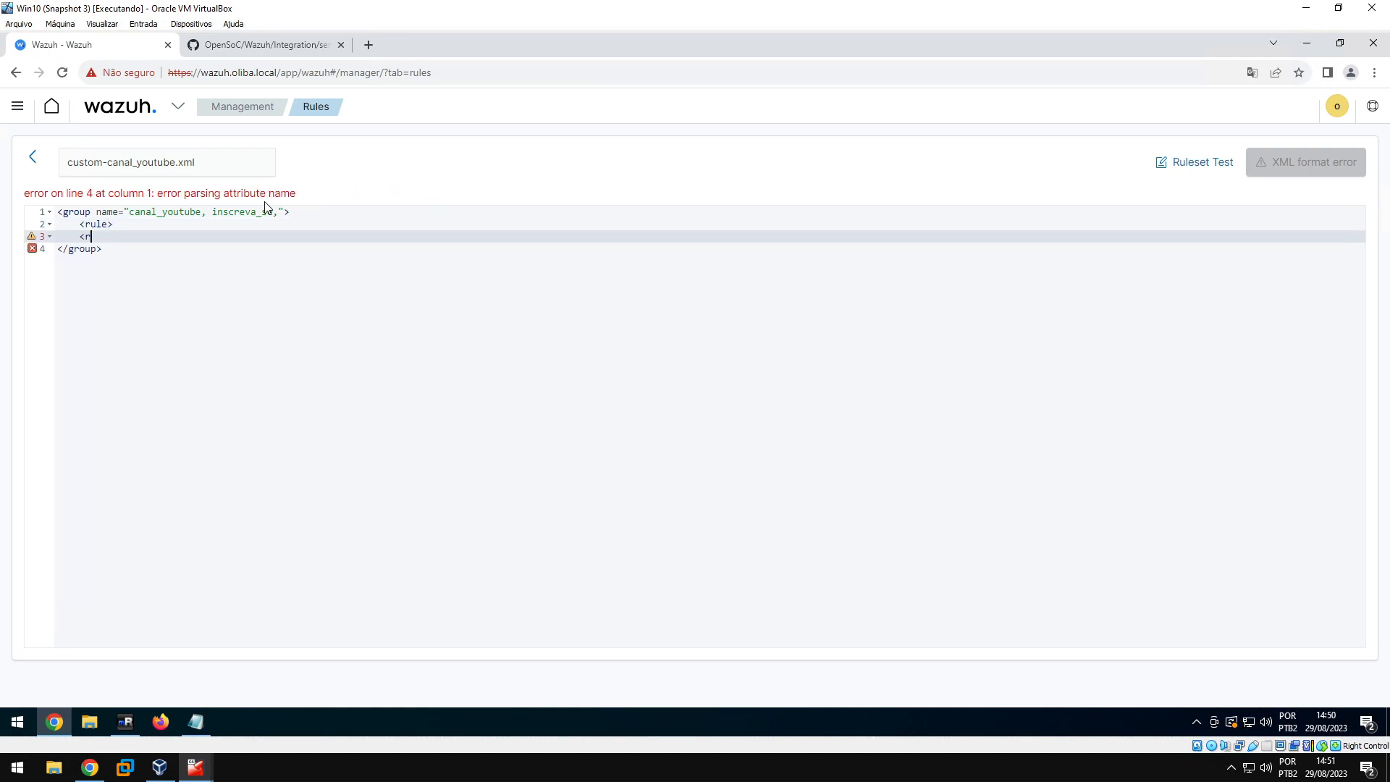
{"action": "type", "text": "ule>"}
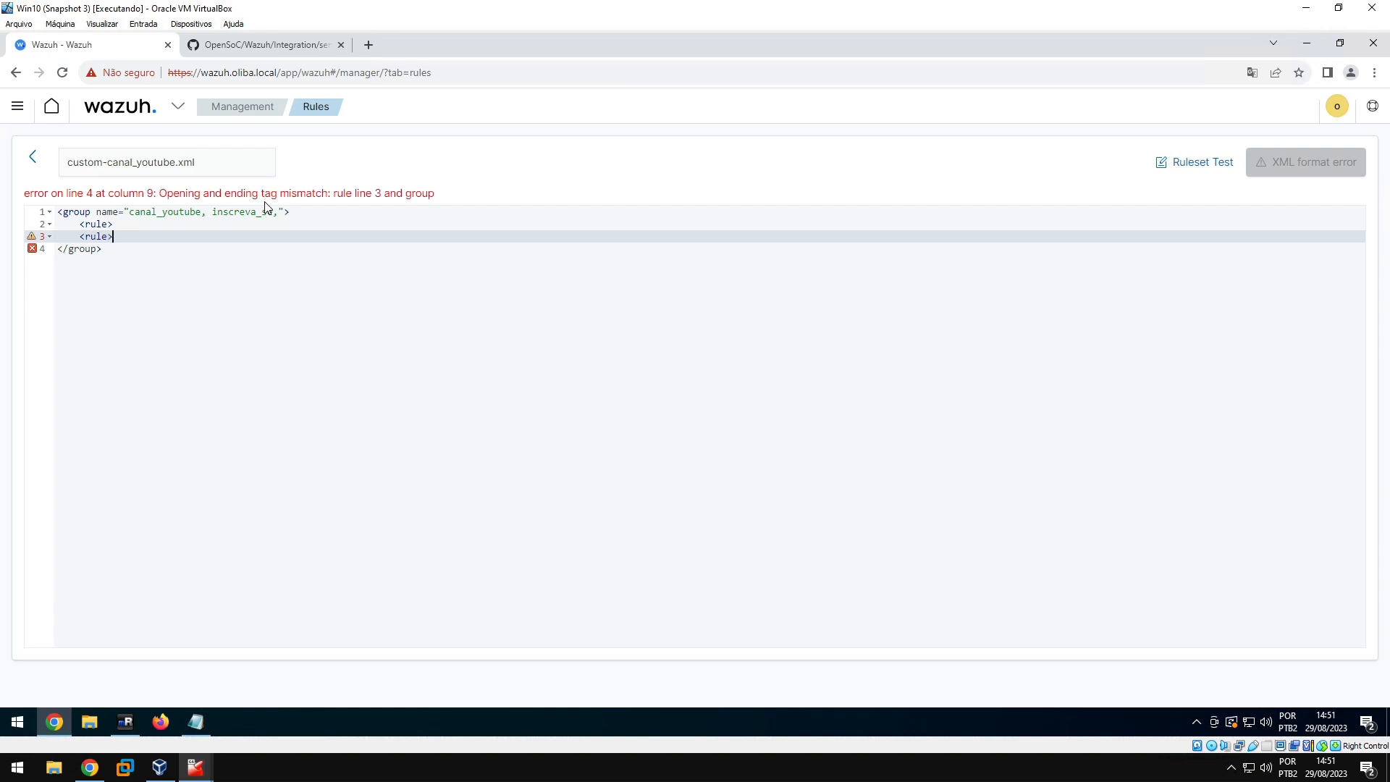
{"action": "key", "text": "Left"}
{"action": "key", "text": "Left"}
{"action": "key", "text": "Left"}
{"action": "key", "text": "Left"}
{"action": "type", "text": "/"}
Add an id attribute with the value "100300" to the opening rule tag
{"action": "key", "text": "Up"}
{"action": "key", "text": "Right"}
{"action": "key", "text": "Right"}
{"action": "key", "text": "Right"}
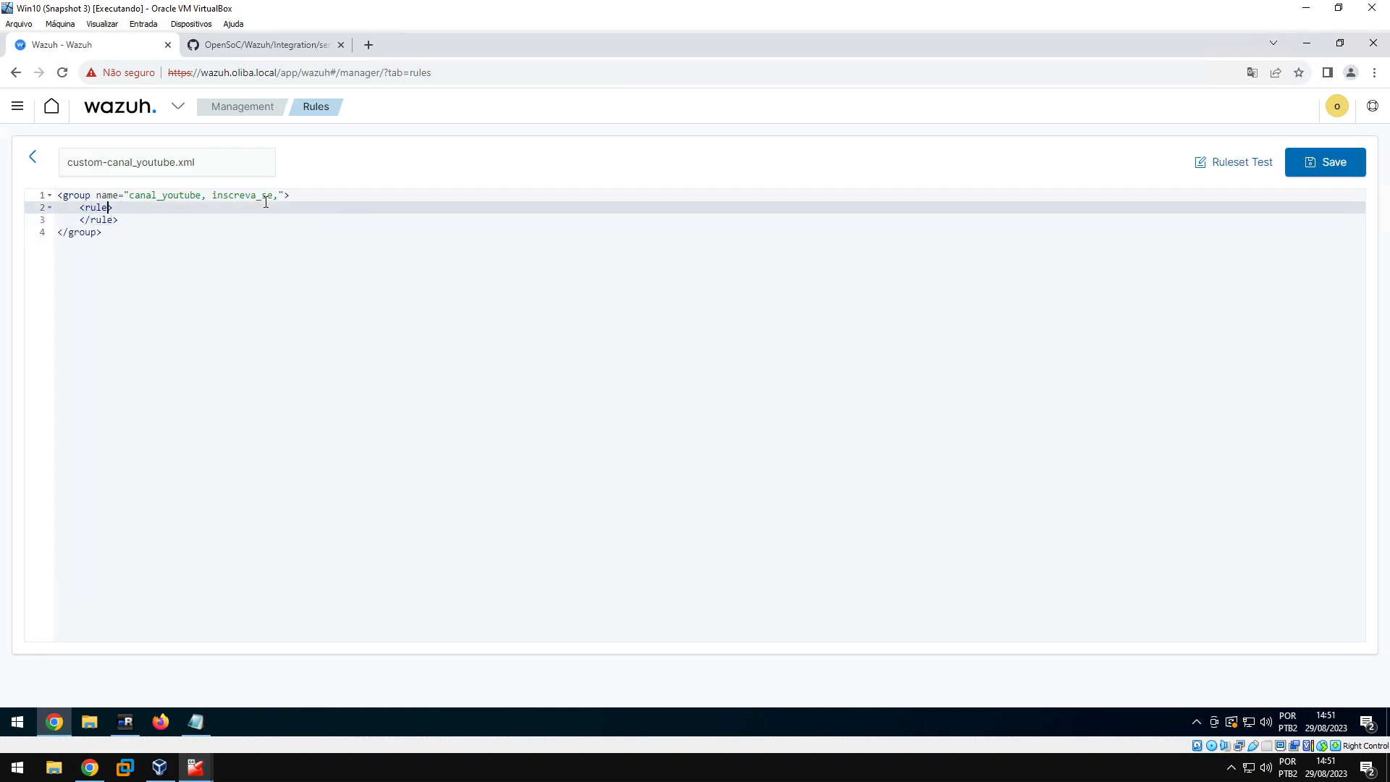
{"action": "type", "text": "id"}
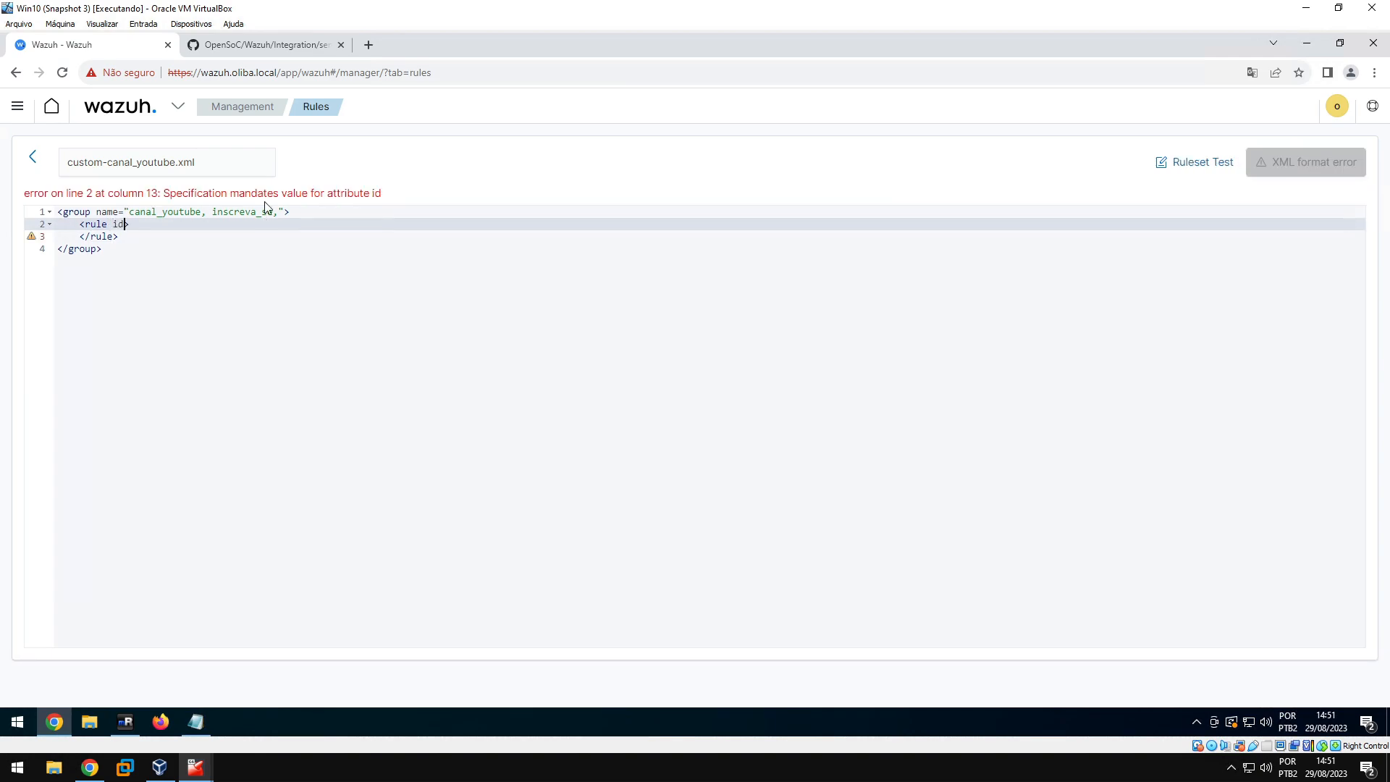
{"action": "type", "text": "="}
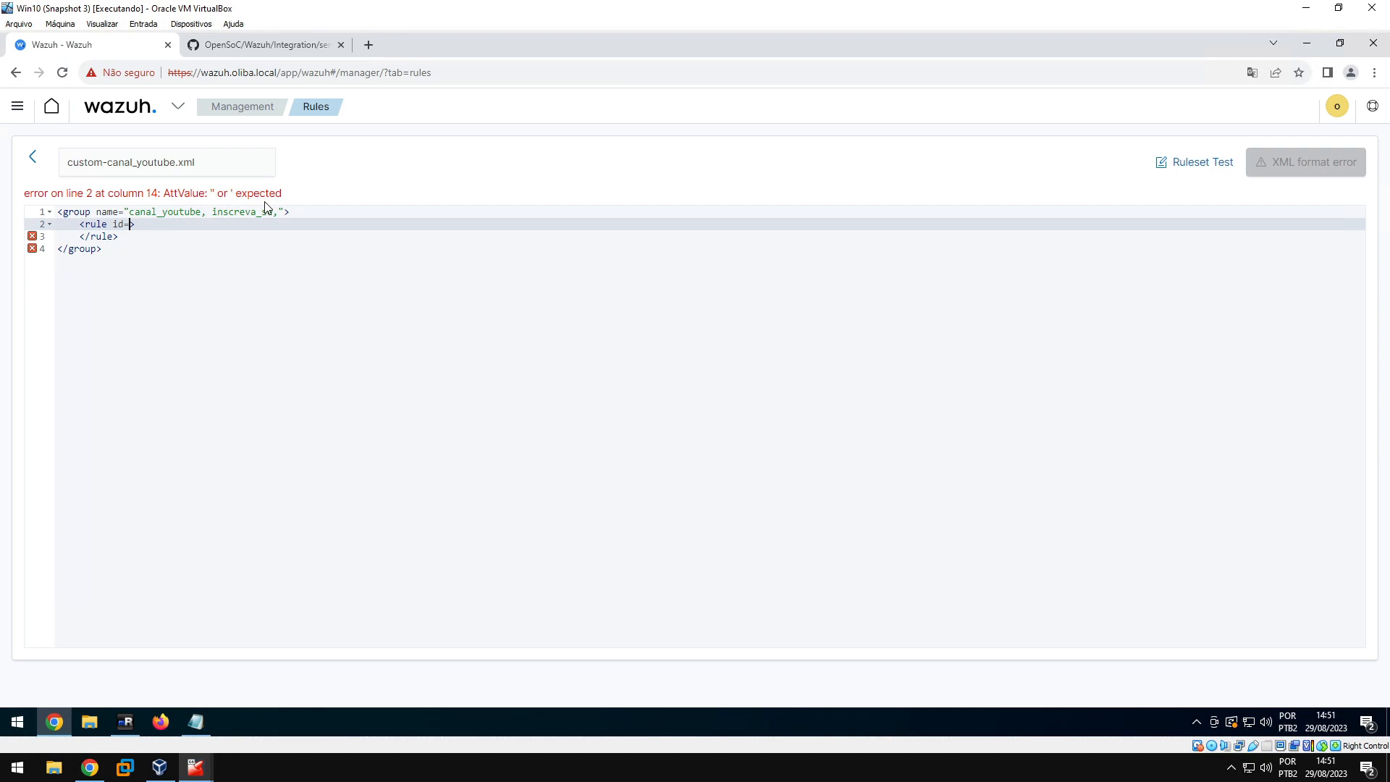
{"action": "type", "text": "\"\""}
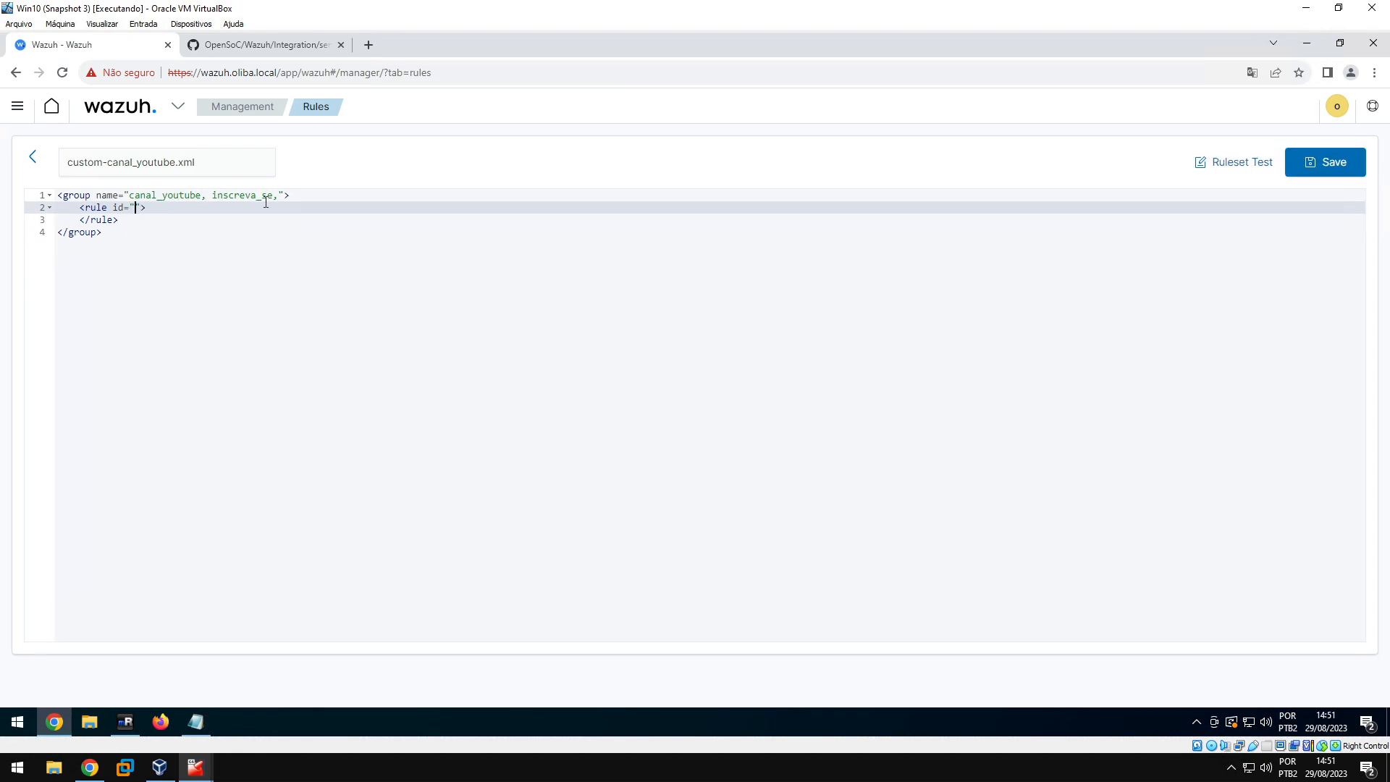
{"action": "type", "text": "100300"}
Add a level attribute with the value "3" to rule 100300, consulting the first action text in the log_sample file
{"action": "key", "text": "Right"}
{"action": "type", "text": "level"}
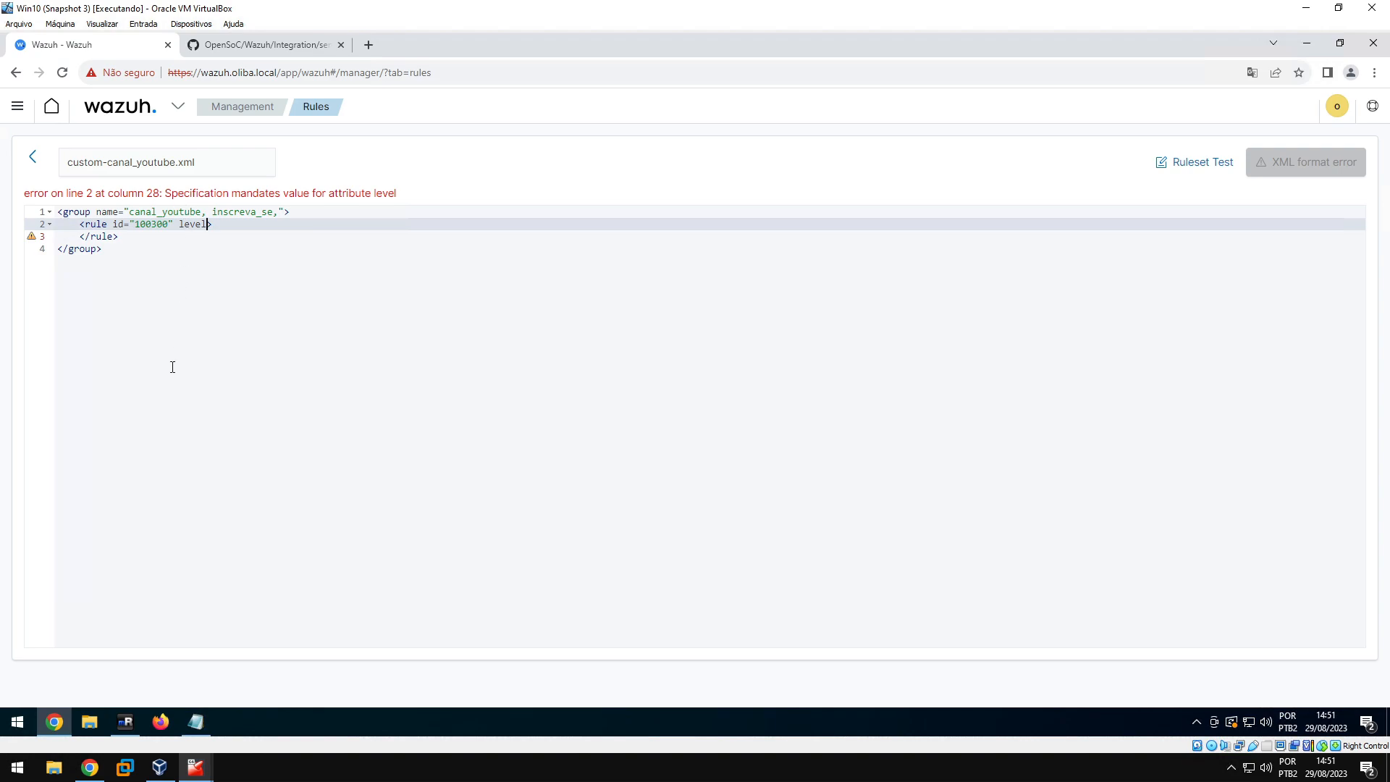
{"action": "left_click", "coordinate": [196, 722]}
{"action": "left_click_drag", "start_coordinate": [797, 248], "coordinate": [1037, 249]}
{"action": "left_click", "coordinate": [989, 250]}
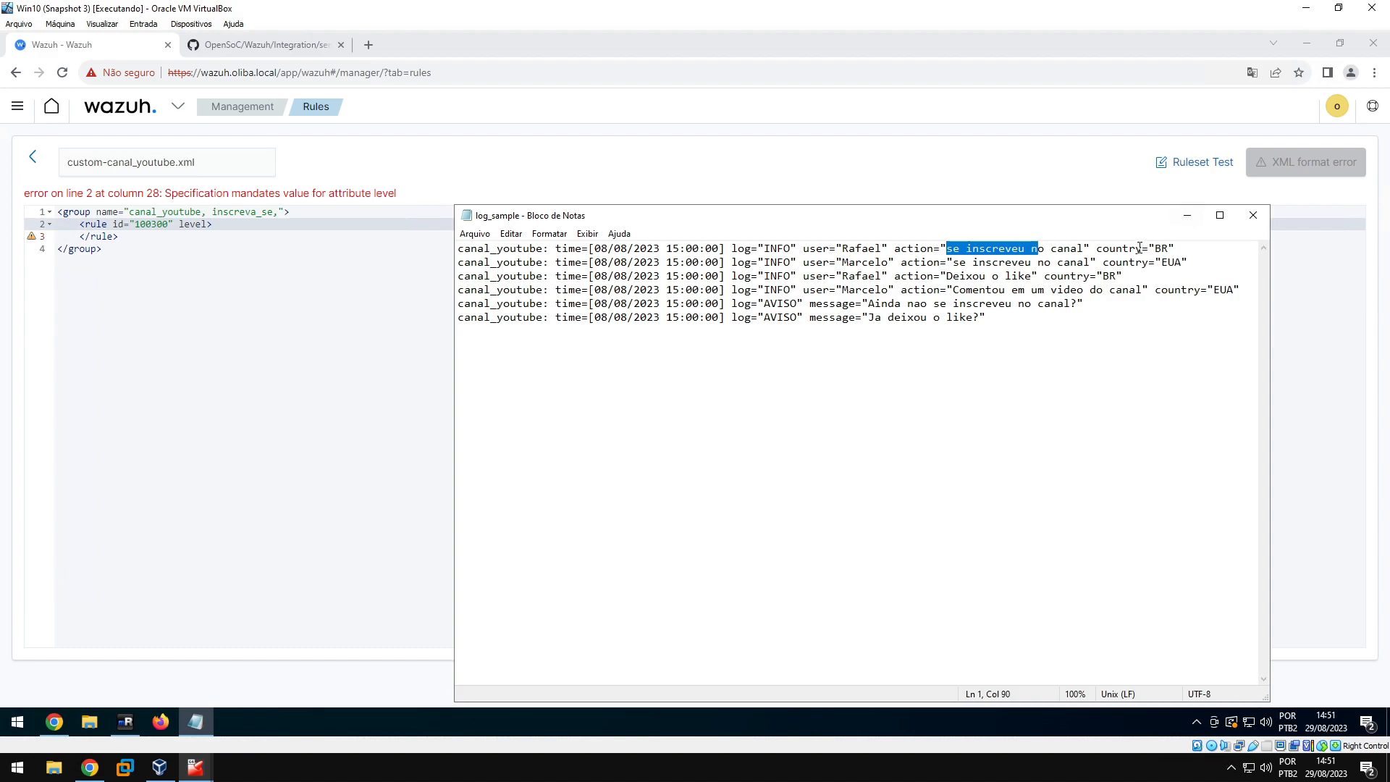
{"action": "left_click", "coordinate": [1186, 215]}
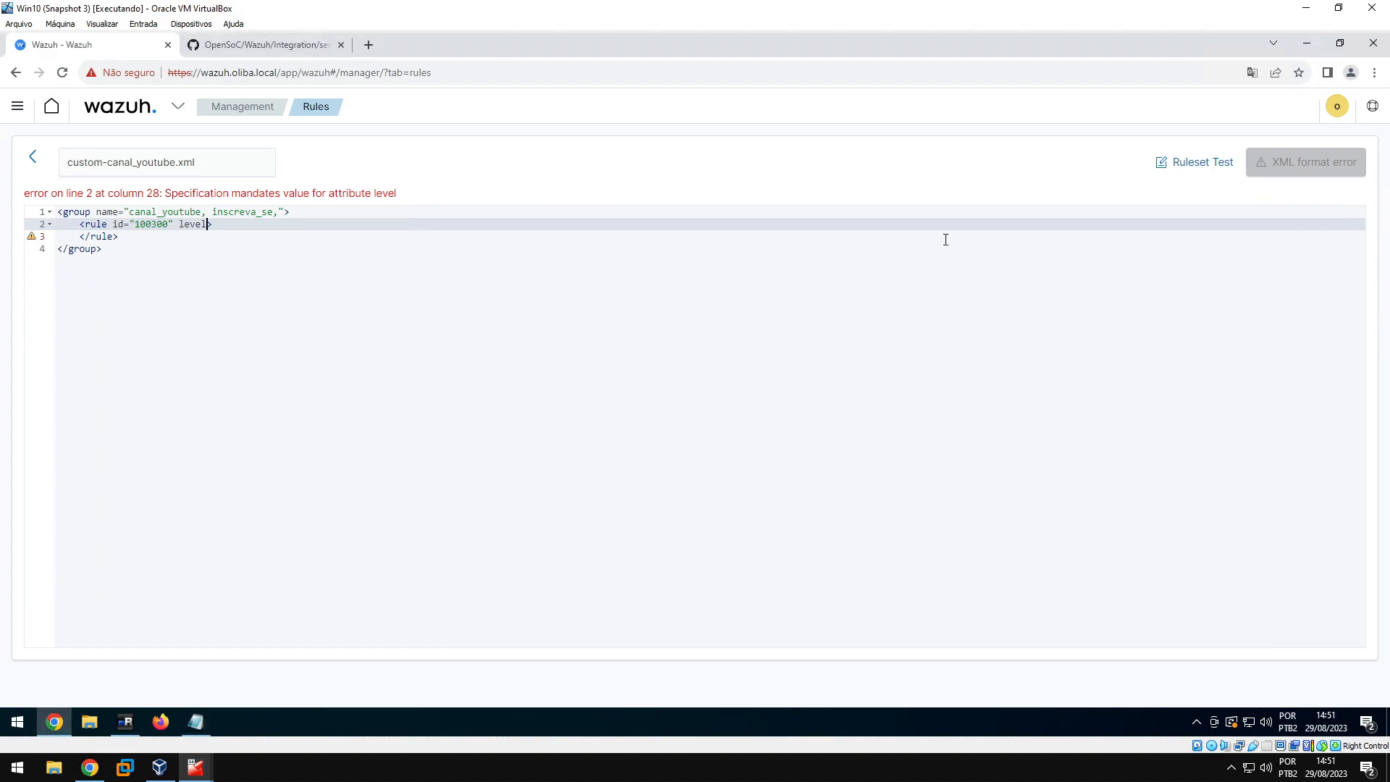
{"action": "type", "text": "="}
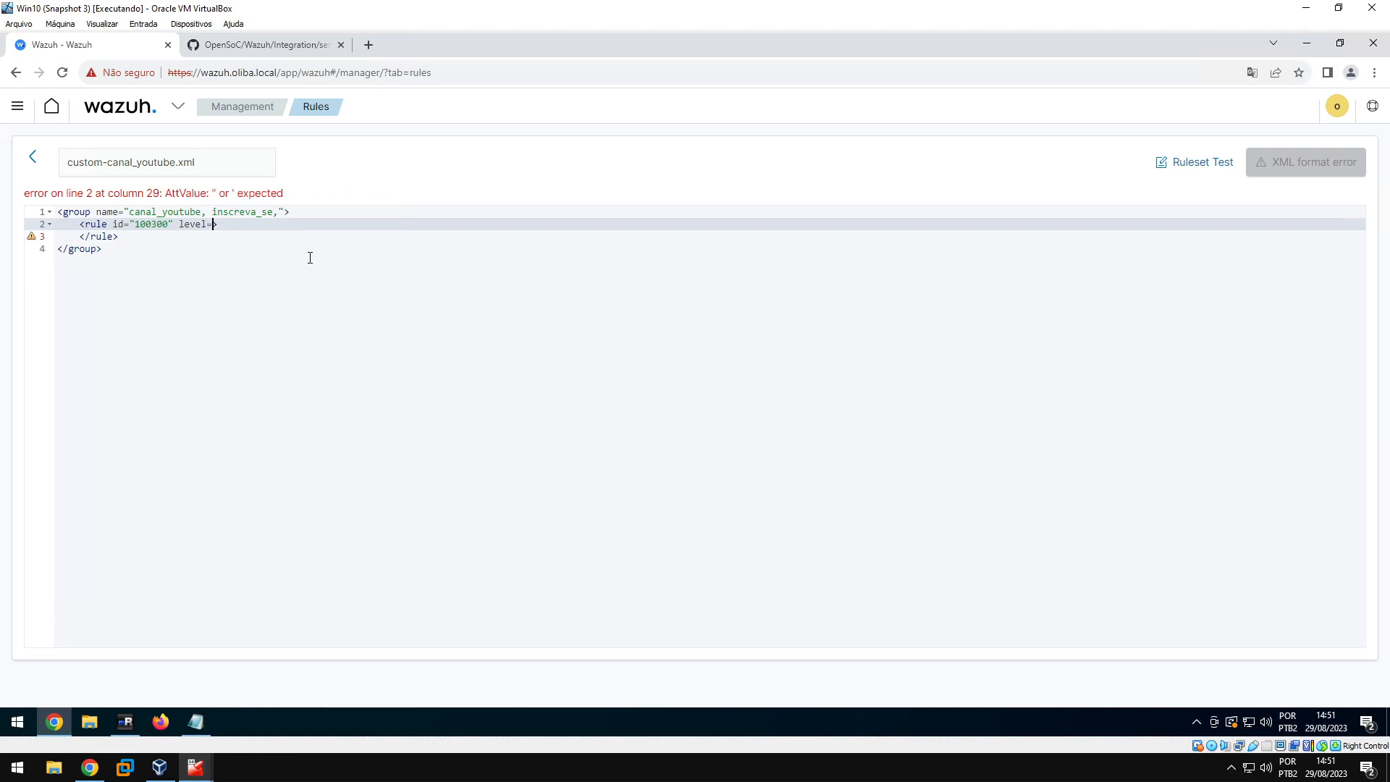
{"action": "type", "text": "\"\""}
{"action": "left_click", "coordinate": [219, 209]}
{"action": "type", "text": "3"}
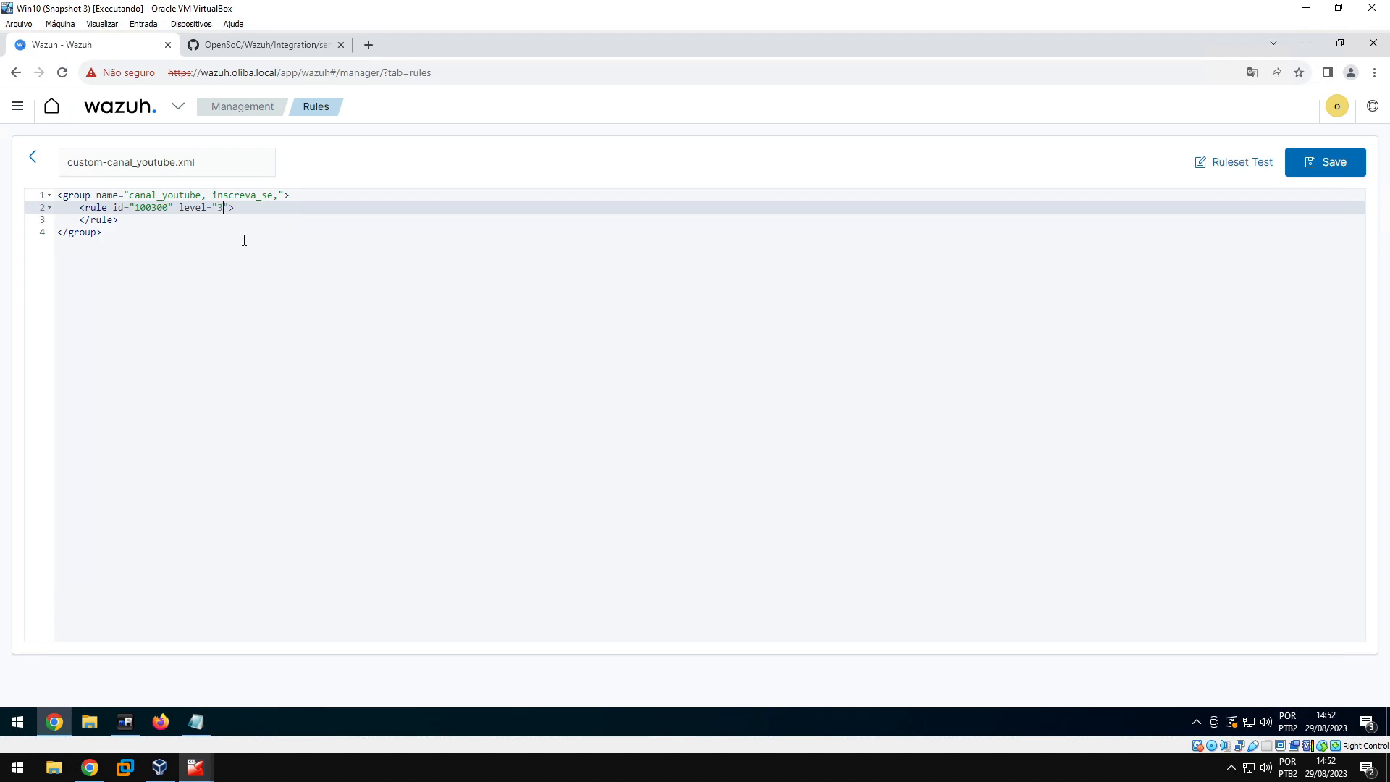
Insert the line <decoded_as>canal_youtube</decoded_as> inside rule 100300
{"action": "left_click", "coordinate": [248, 209]}
{"action": "key", "text": "Return"}
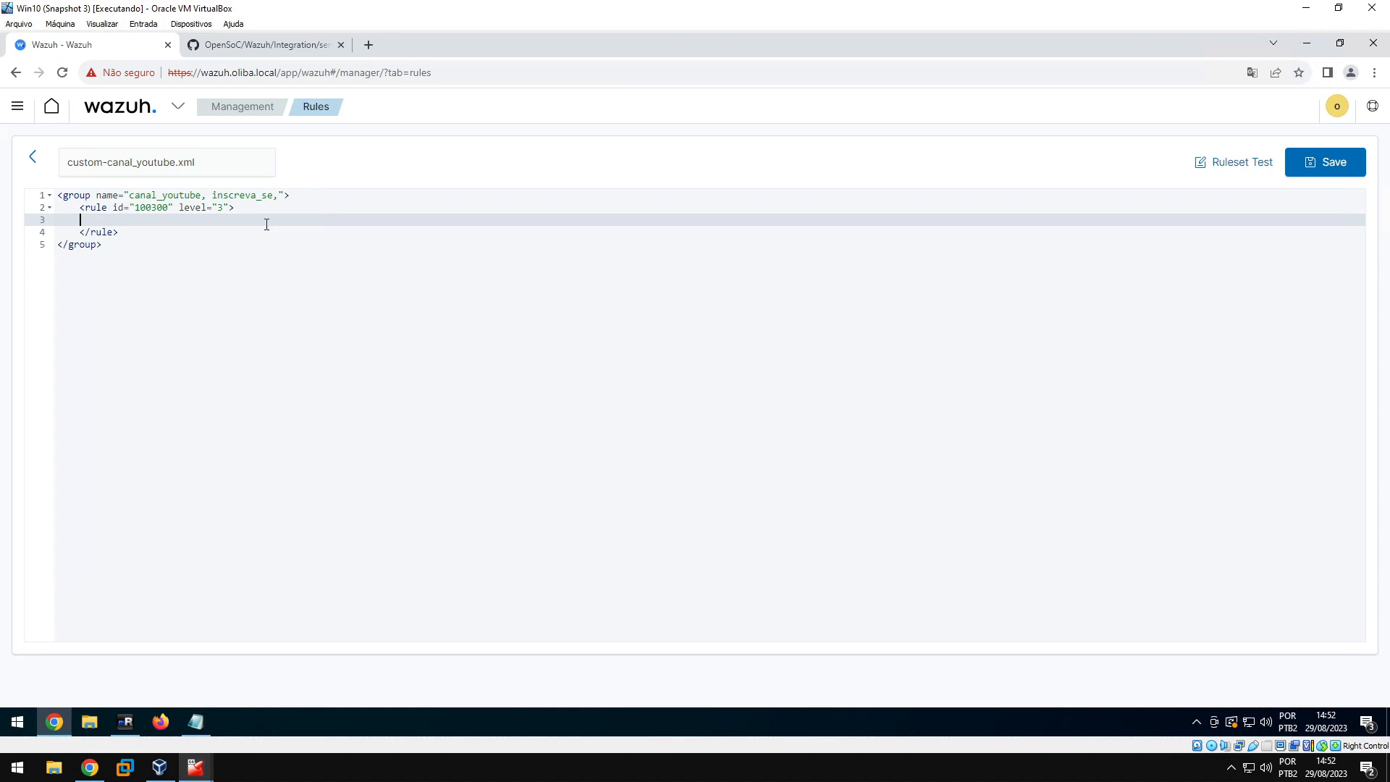
{"action": "type", "text": "<"}
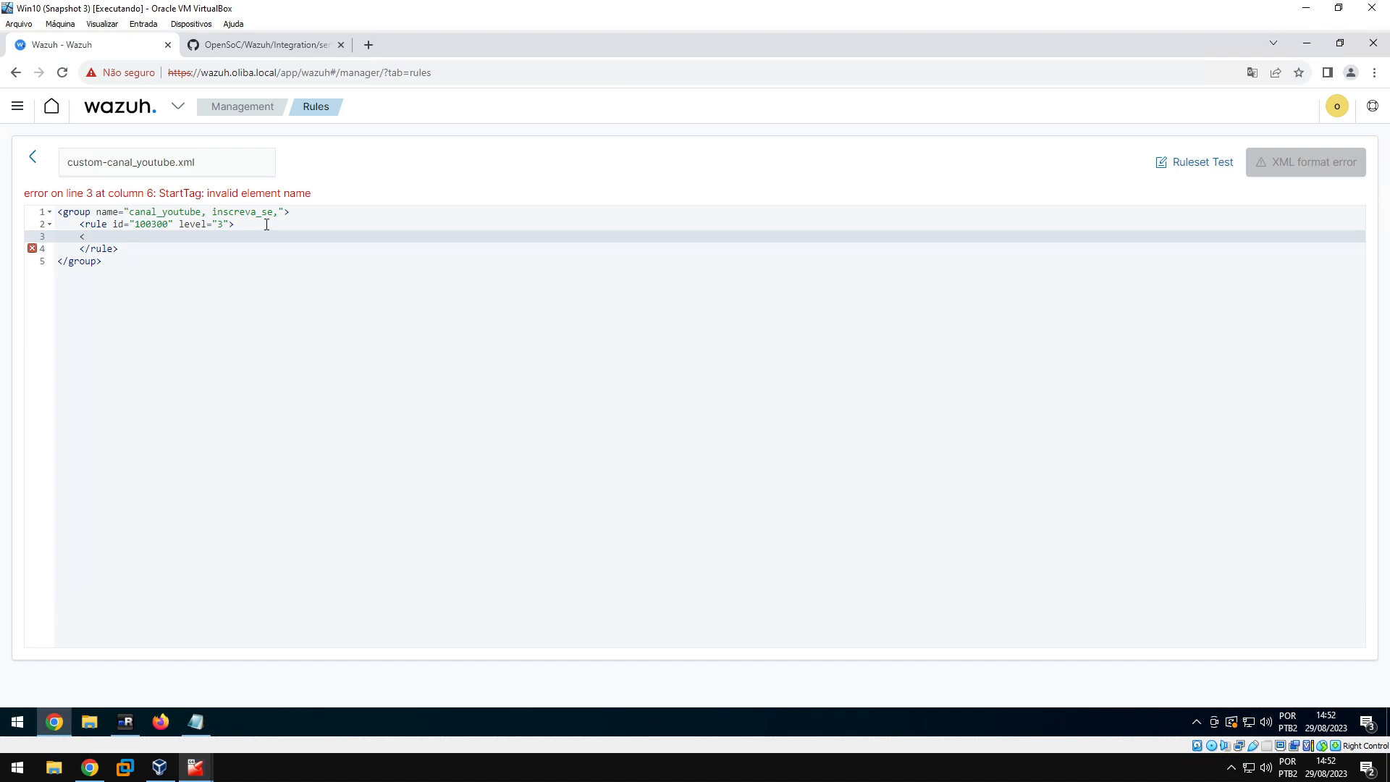
{"action": "type", "text": "de"}
{"action": "type", "text": "code"}
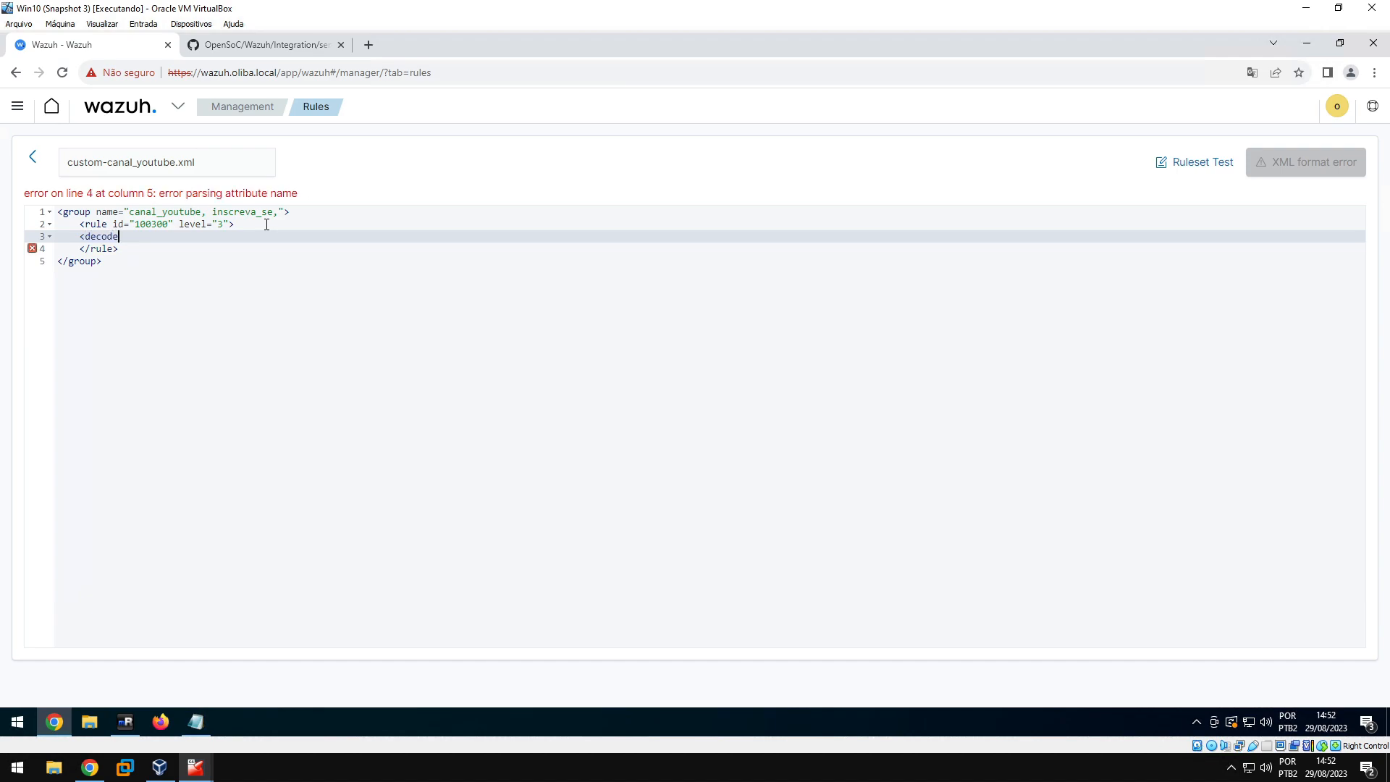
{"action": "type", "text": "_as>"}
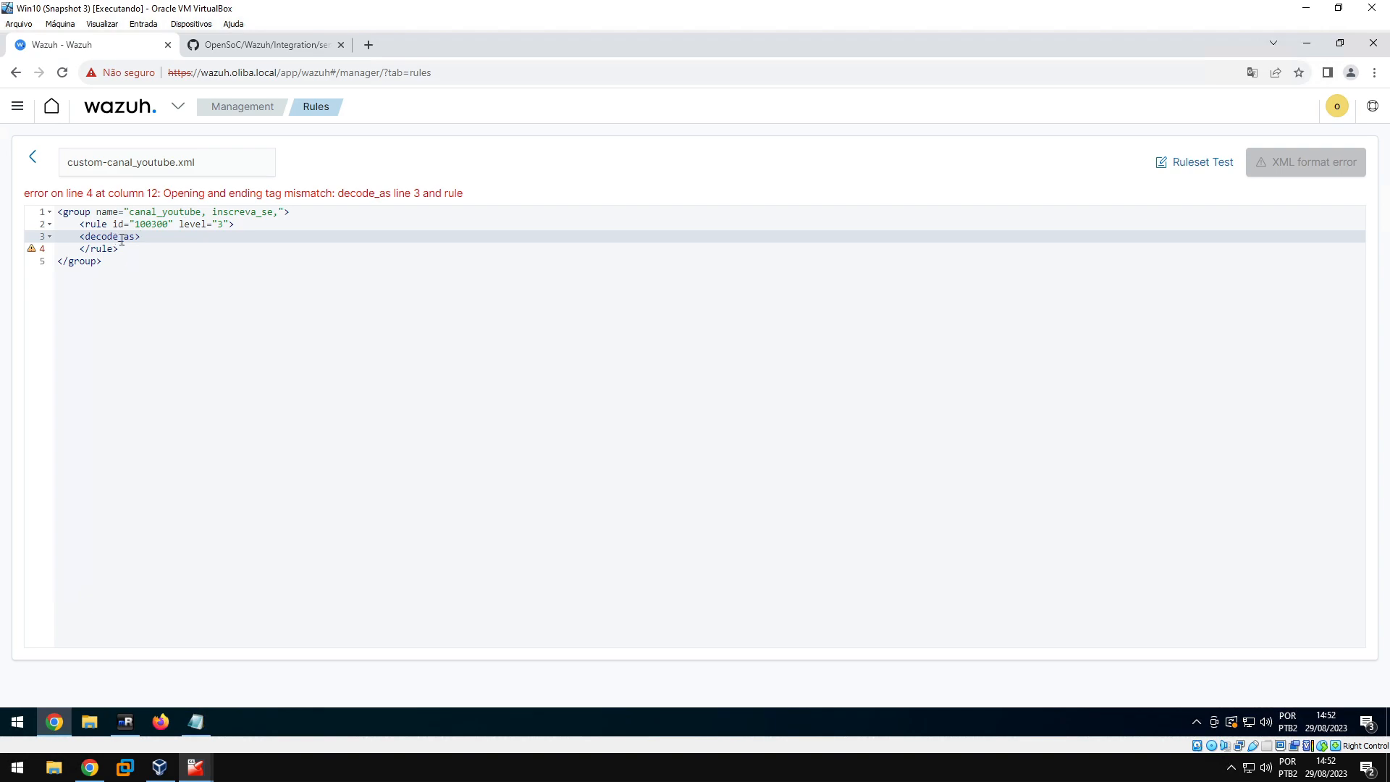
{"action": "type", "text": "d"}
{"action": "type", "text": "canal_youtube<//"}
{"action": "key", "text": "BackSpace"}
{"action": "type", "text": "decod"}
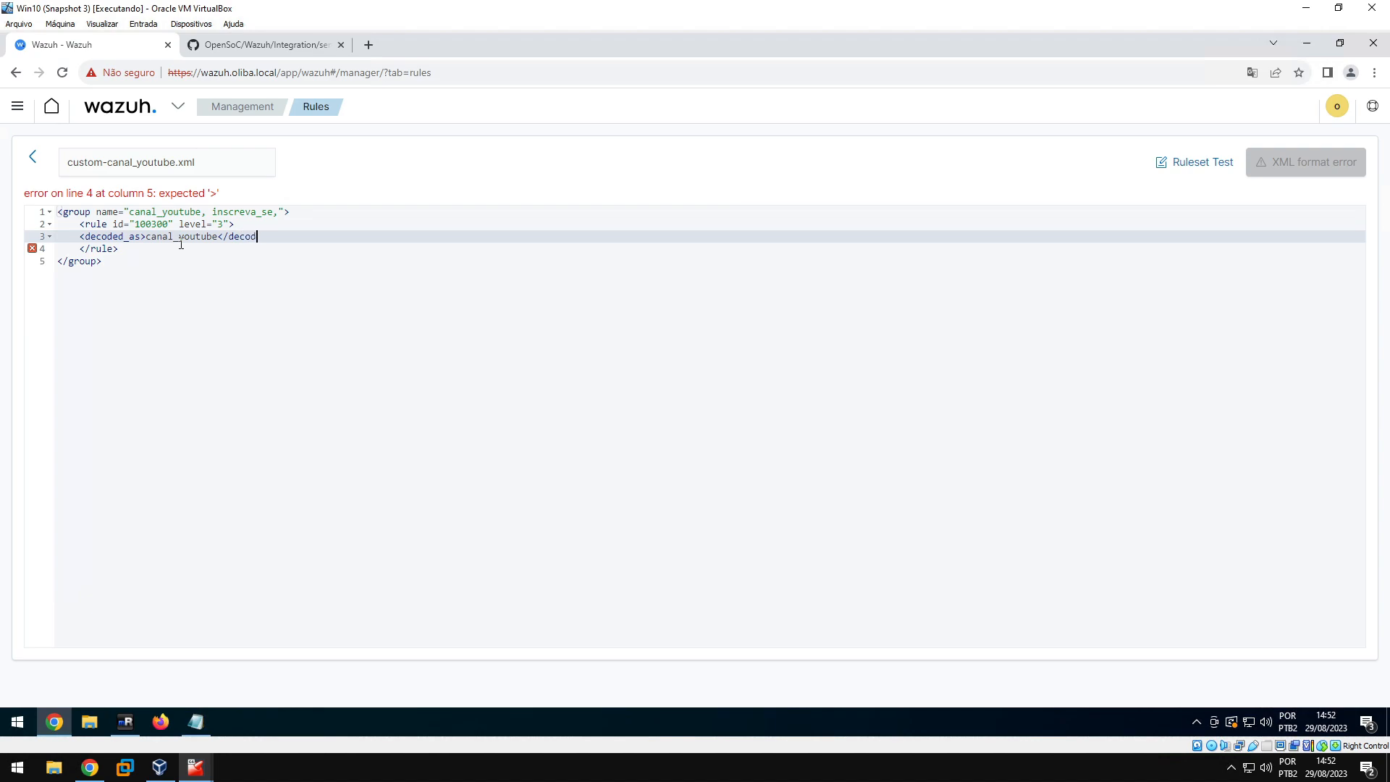
{"action": "type", "text": "er_as>"}
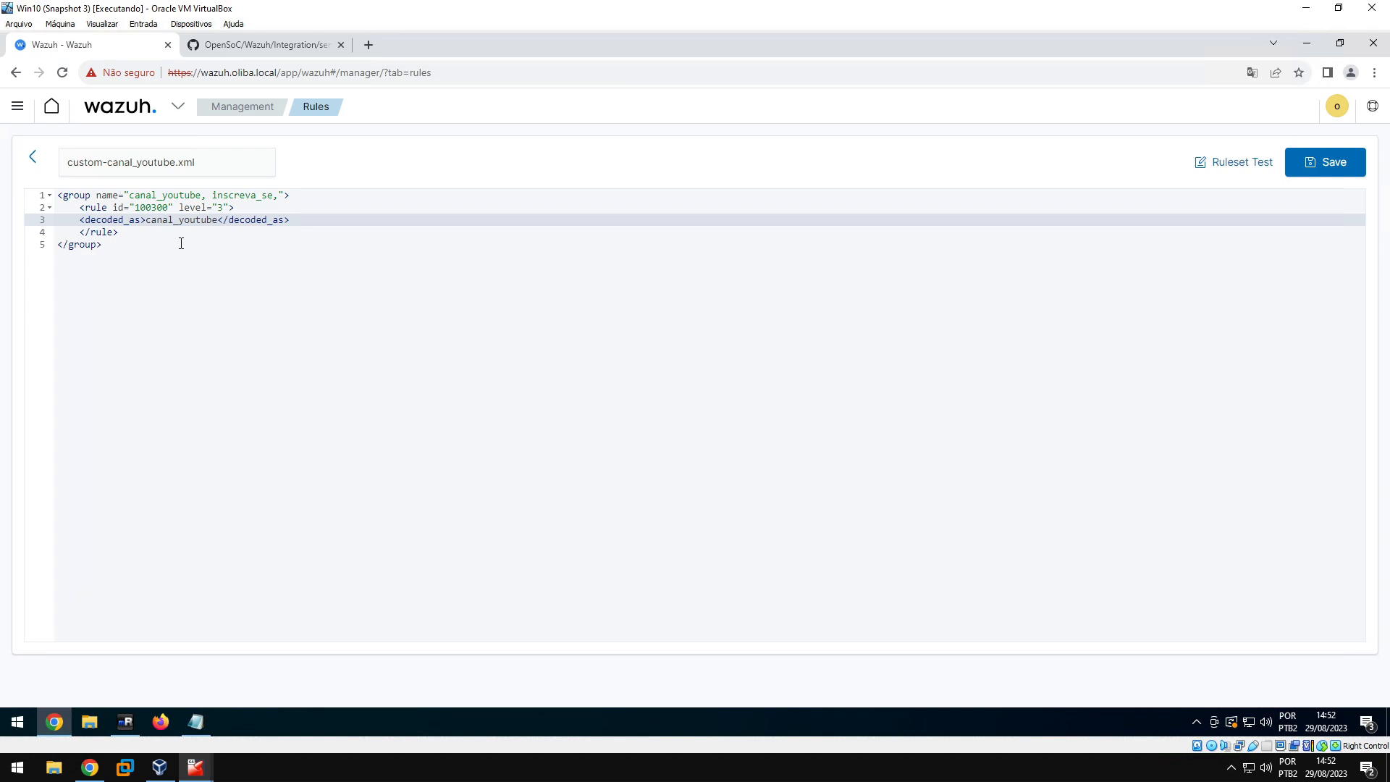
Start an opening action tag on a new line below the decoded_as element
{"action": "key", "text": "Return"}
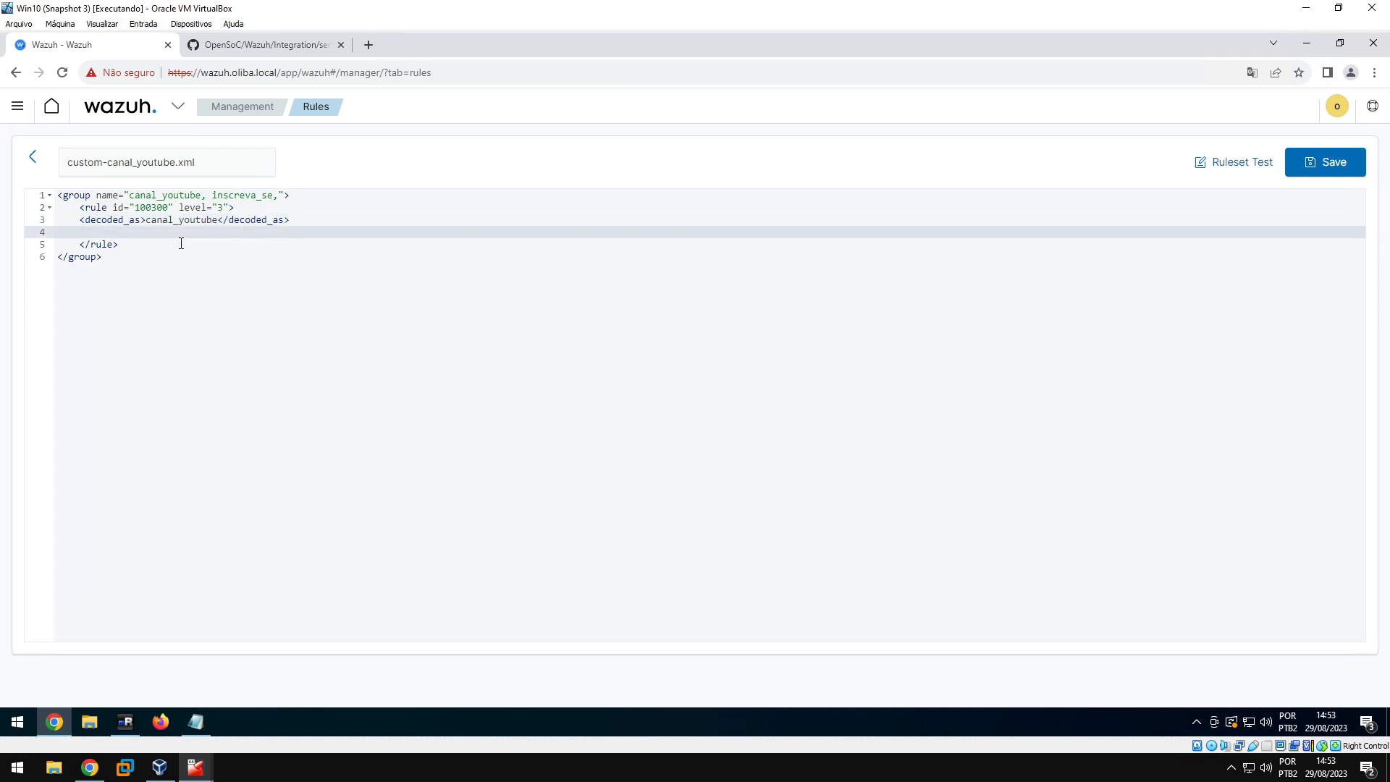
{"action": "type", "text": "<action"}
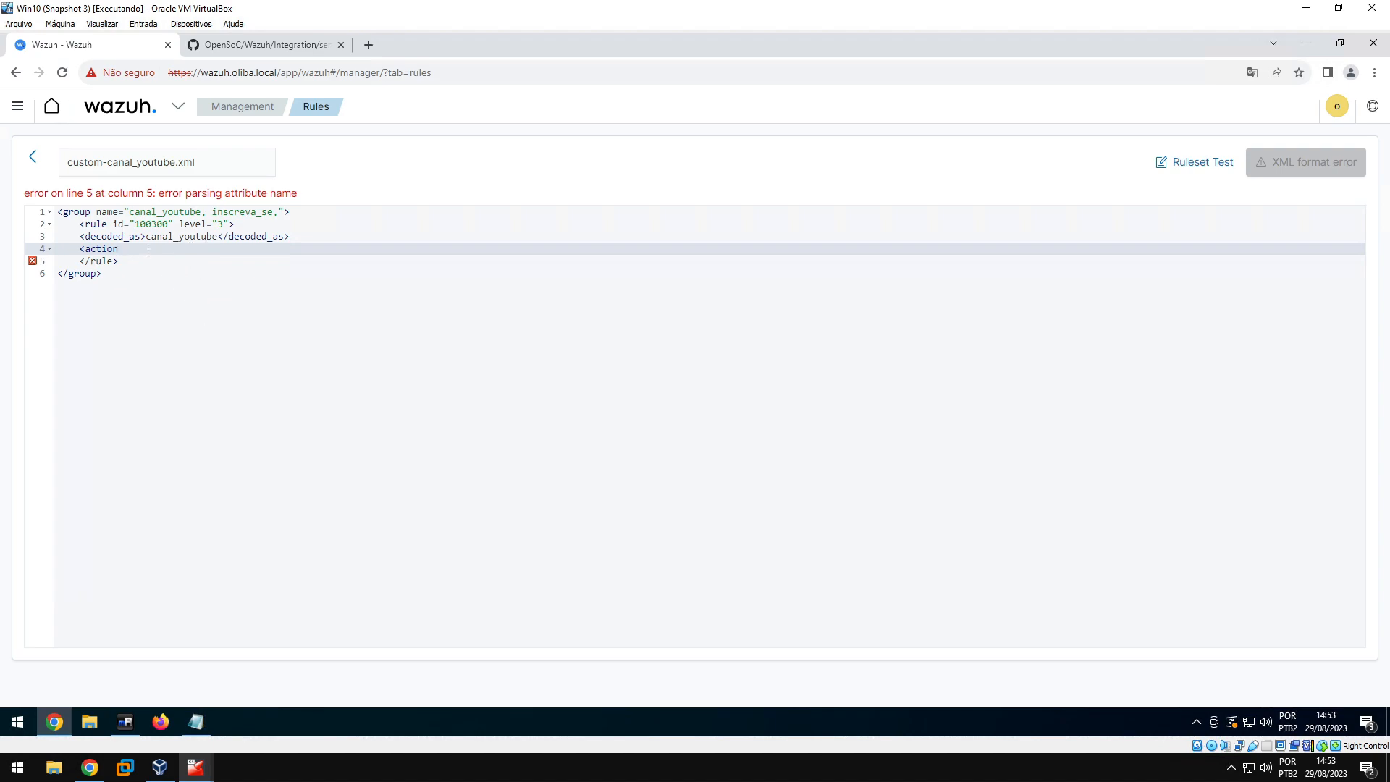
{"action": "left_click_drag", "start_coordinate": [124, 248], "coordinate": [85, 248]}
{"action": "left_click", "coordinate": [124, 248]}
Look up the action option in the Wazuh Rules Syntax documentation and return to the rules editor
{"action": "left_click", "coordinate": [1309, 48]}
{"action": "left_click", "coordinate": [54, 722]}
{"action": "left_click", "coordinate": [1305, 9]}
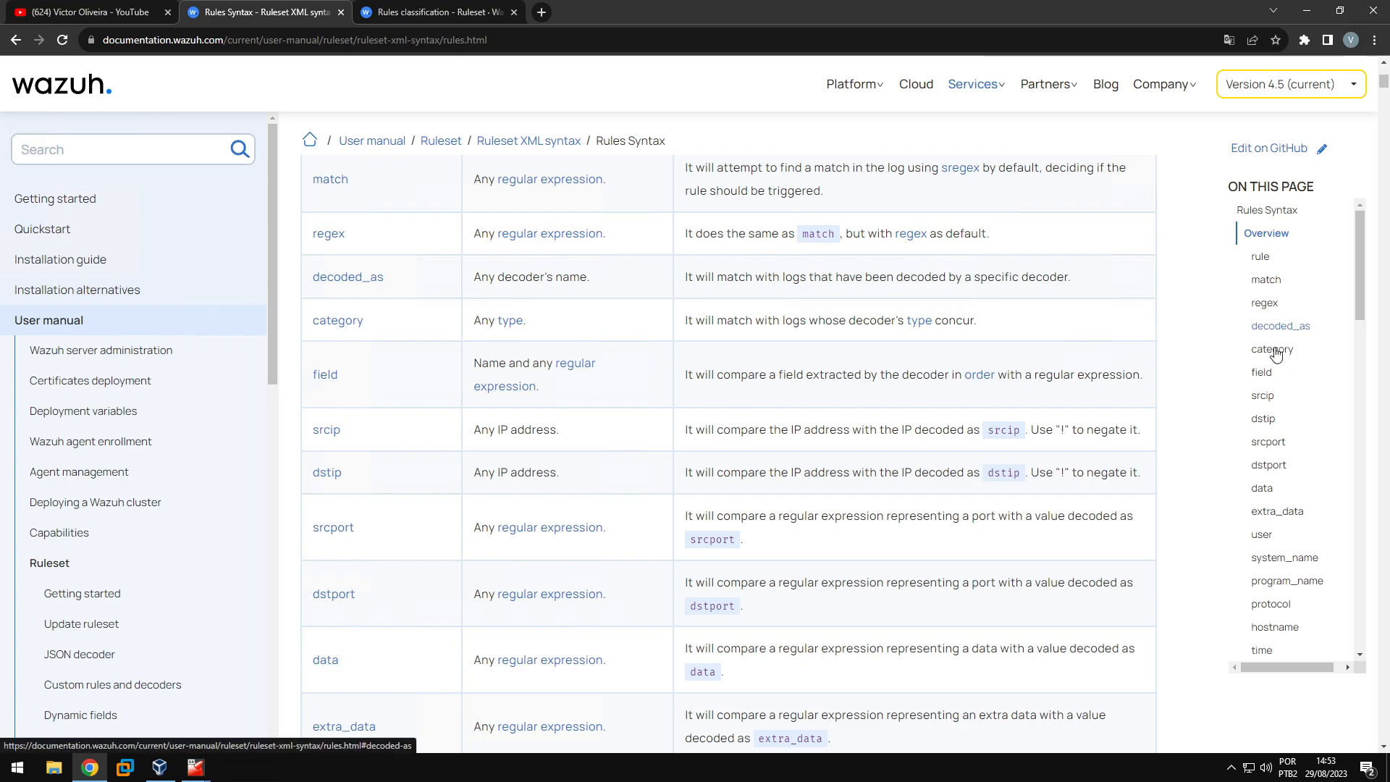
{"action": "scroll", "coordinate": [1267, 391], "scroll_direction": "down", "scroll_amount": 1}
{"action": "scroll", "coordinate": [1279, 423], "scroll_direction": "up", "scroll_amount": 1}
{"action": "key", "text": "ctrl+f"}
{"action": "type", "text": "actionm"}
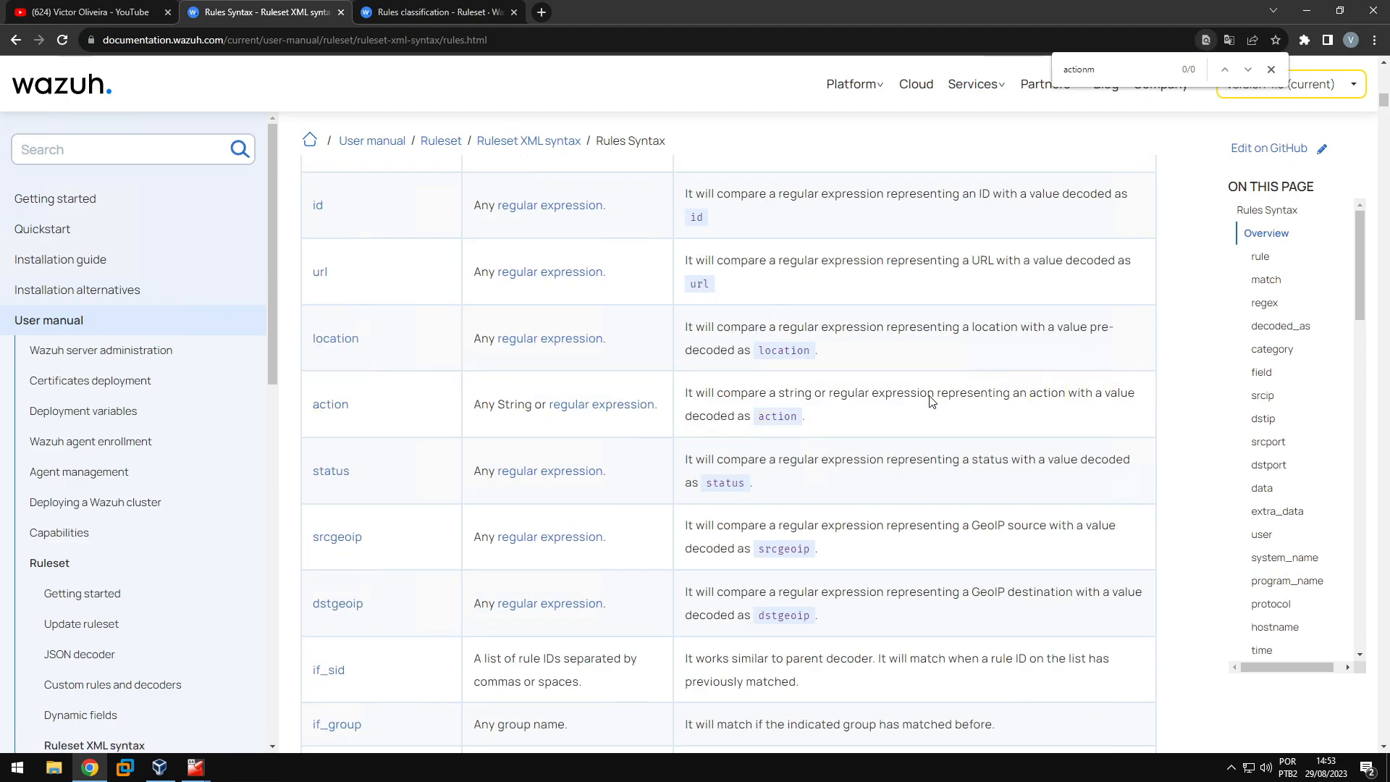
{"action": "key", "text": "BackSpace"}
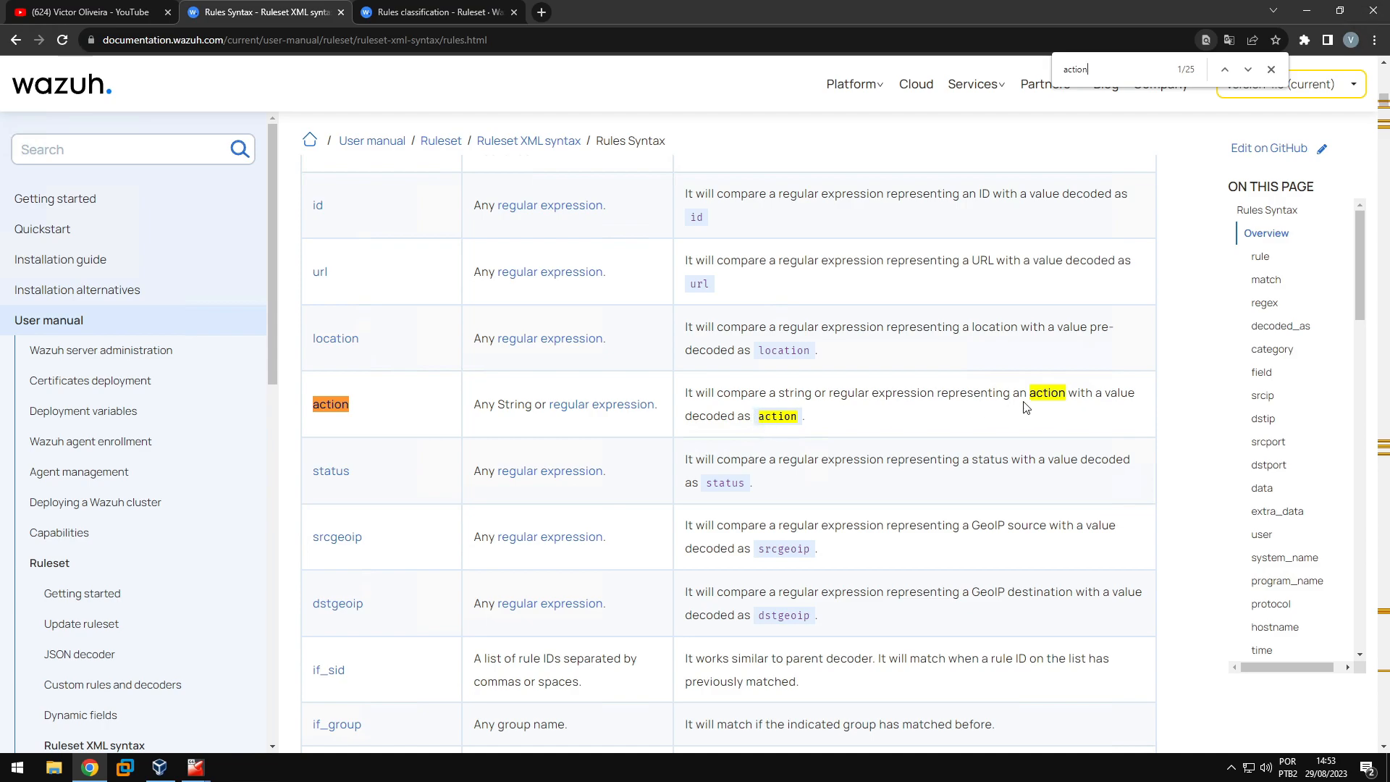
{"action": "left_click_drag", "start_coordinate": [1068, 394], "coordinate": [1135, 395]}
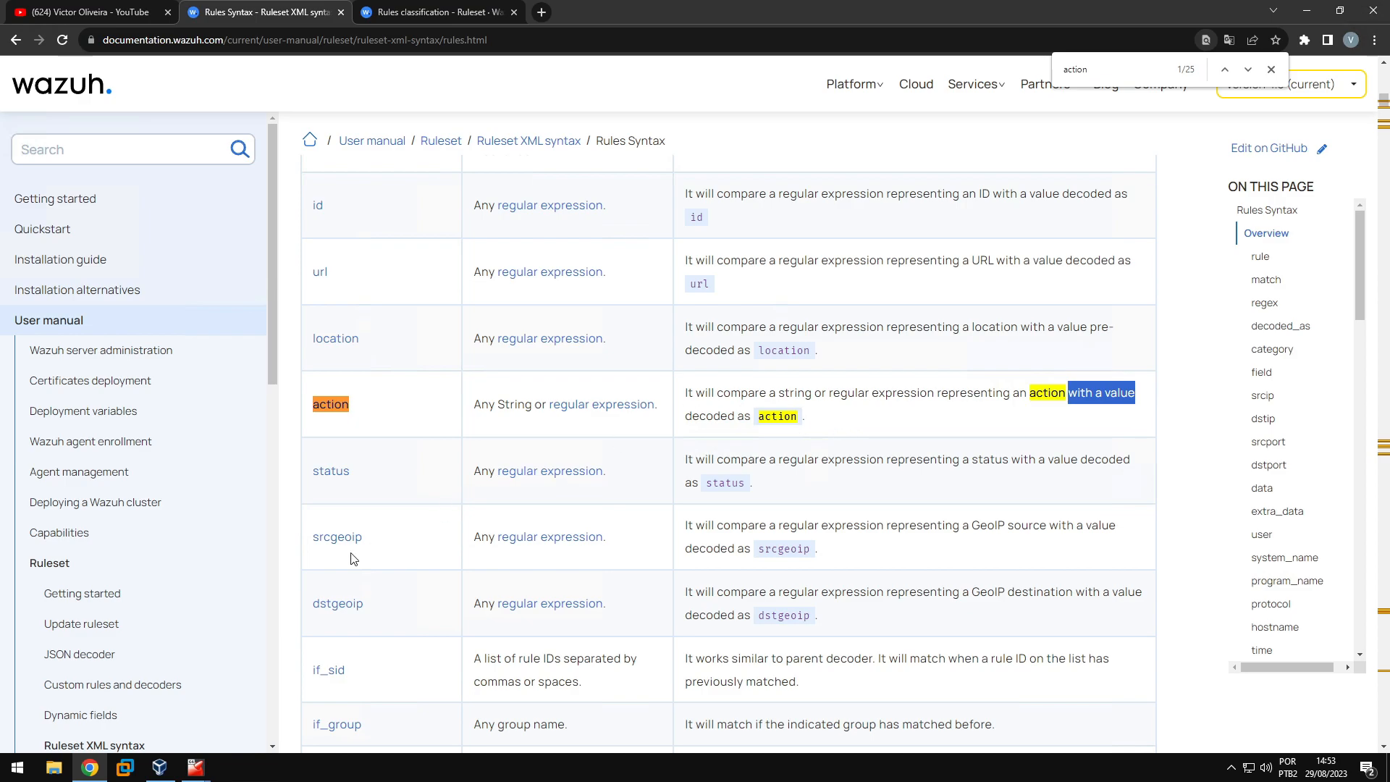
{"action": "left_click", "coordinate": [195, 767]}
{"action": "left_click", "coordinate": [333, 713]}
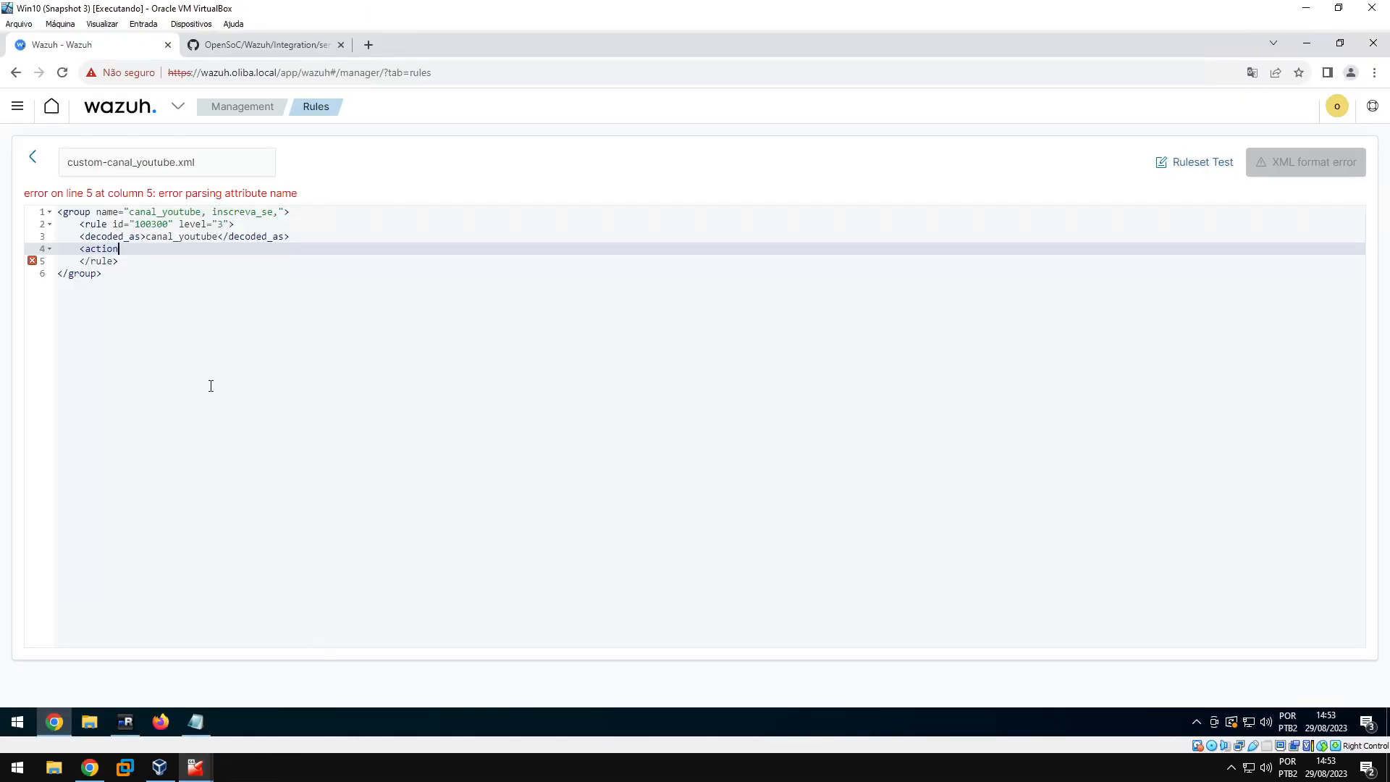
Complete the opening action tag with its bracket and add the closing </action> tag on the same line
{"action": "type", "text": ">"}
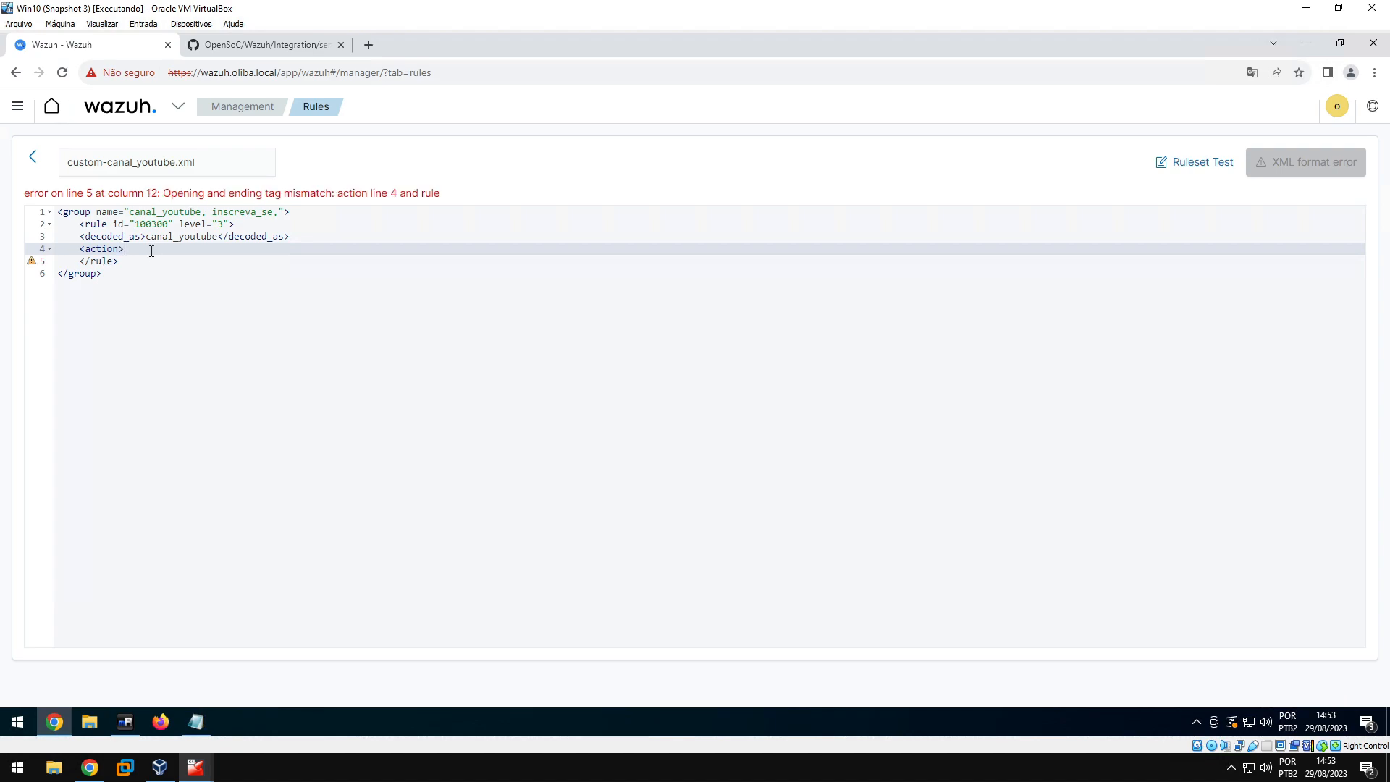
{"action": "type", "text": "</actio"}
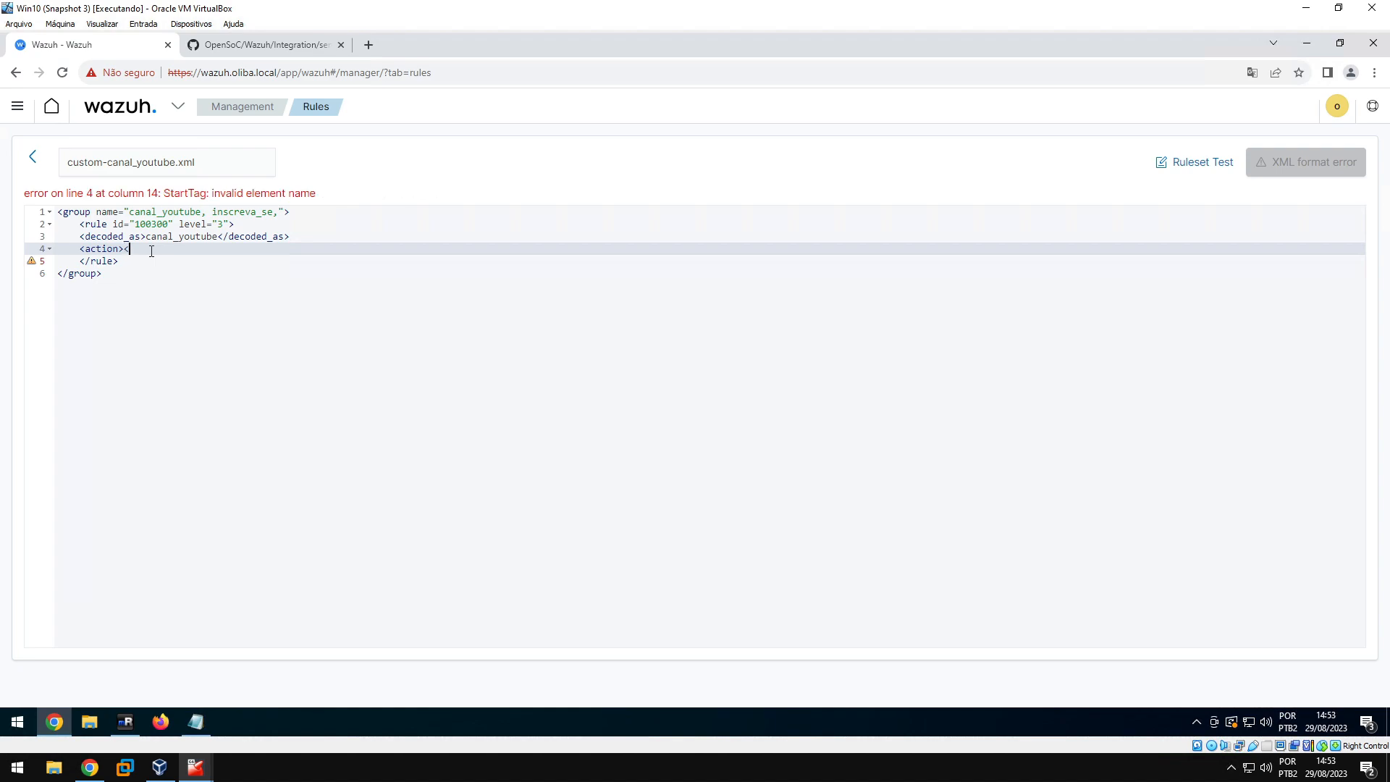
{"action": "type", "text": "n>"}
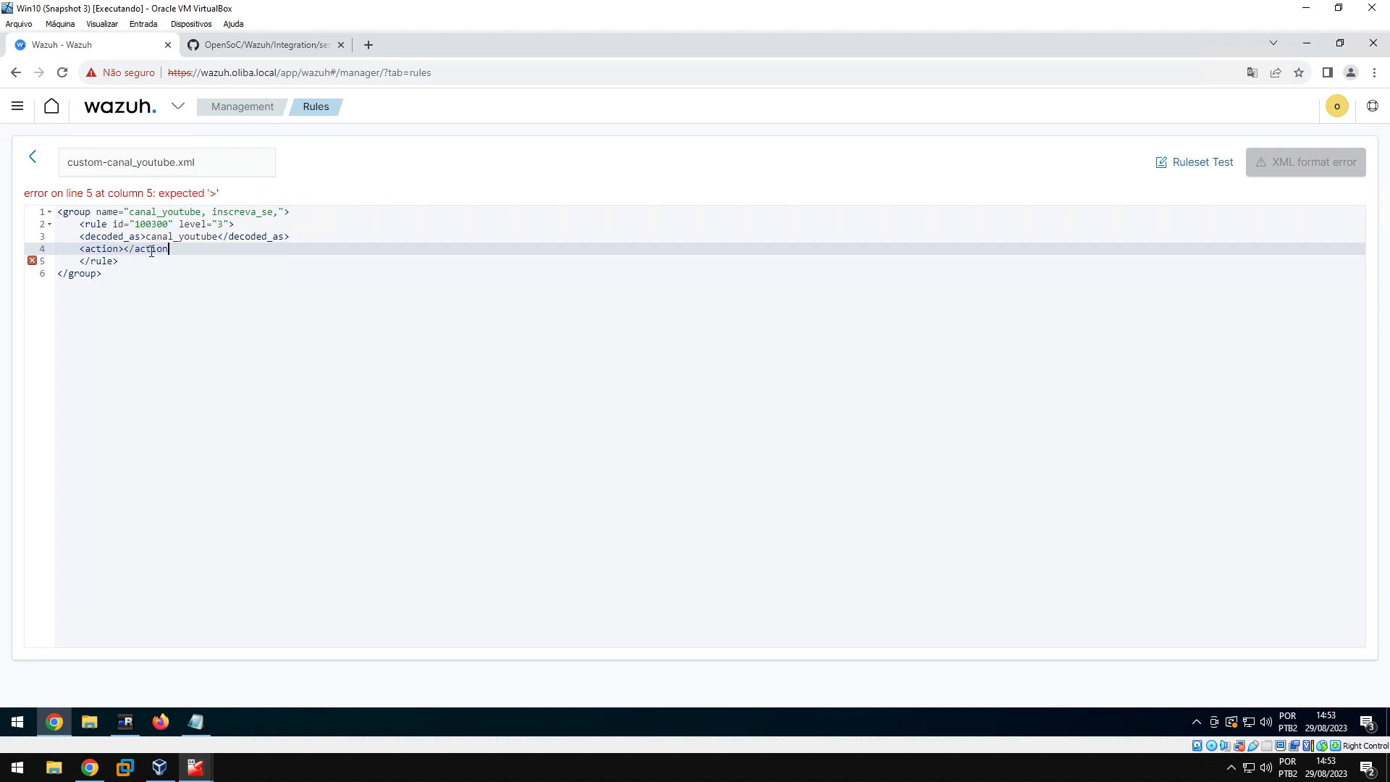
{"action": "key", "text": "Left"}
{"action": "key", "text": "Left"}
{"action": "key", "text": "Left"}
{"action": "key", "text": "Left"}
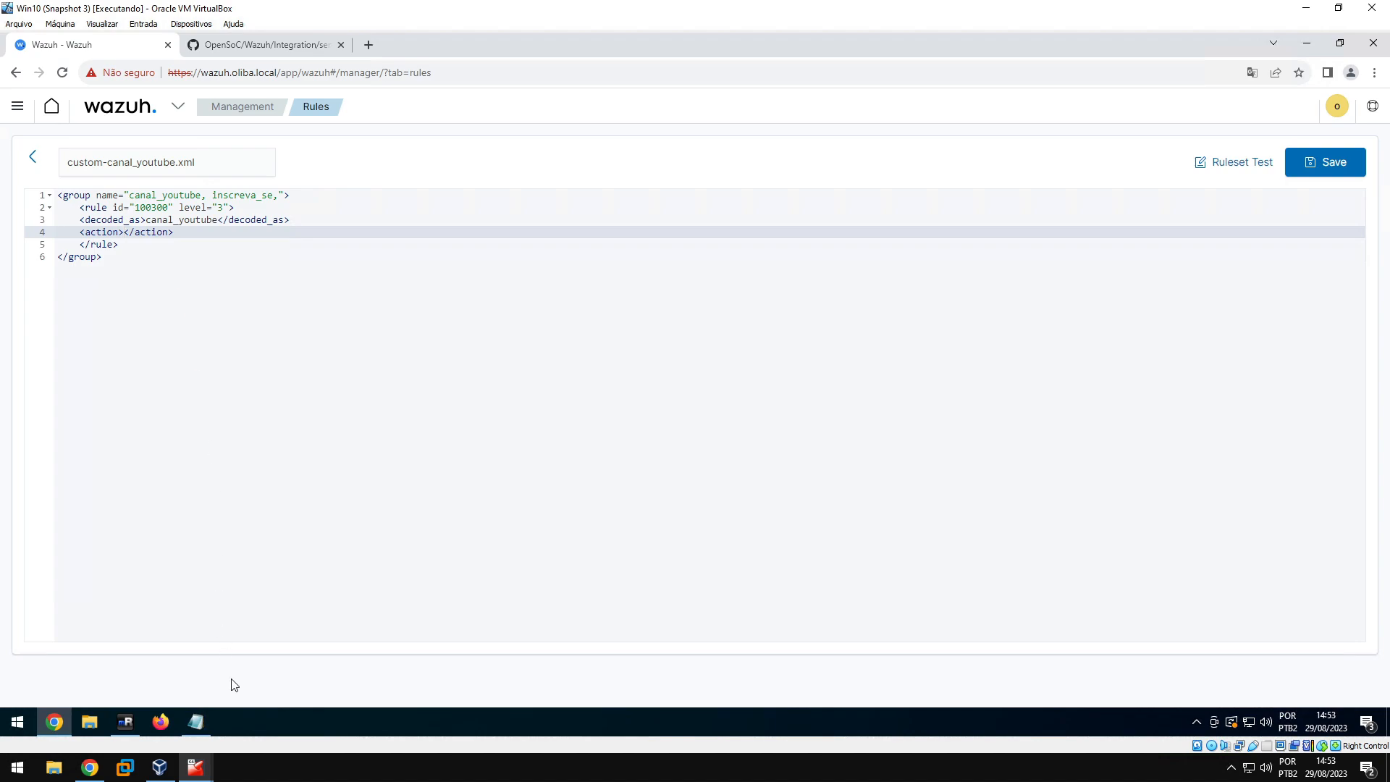
Examine the action texts of the INFO entries in the log_sample file
{"action": "left_click", "coordinate": [203, 720]}
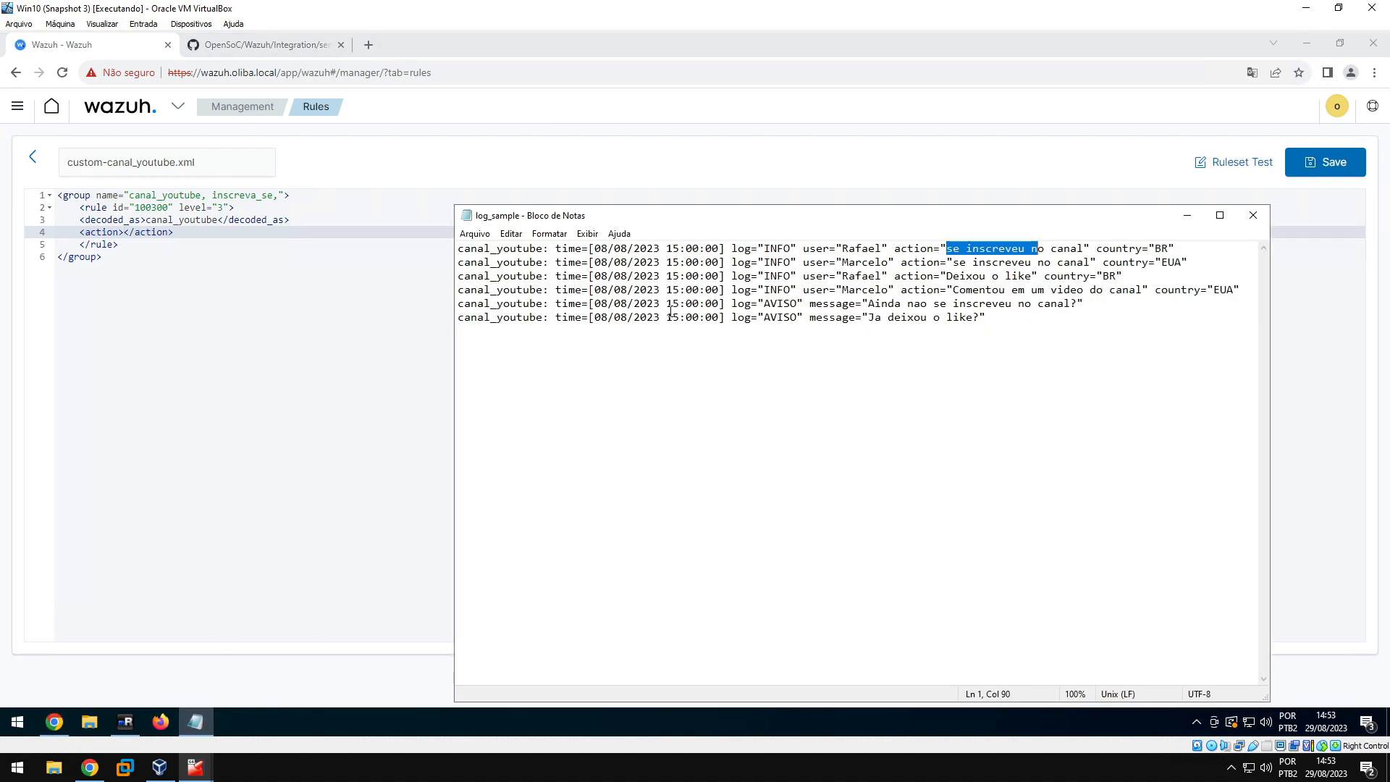
{"action": "left_click_drag", "start_coordinate": [946, 248], "coordinate": [1085, 248]}
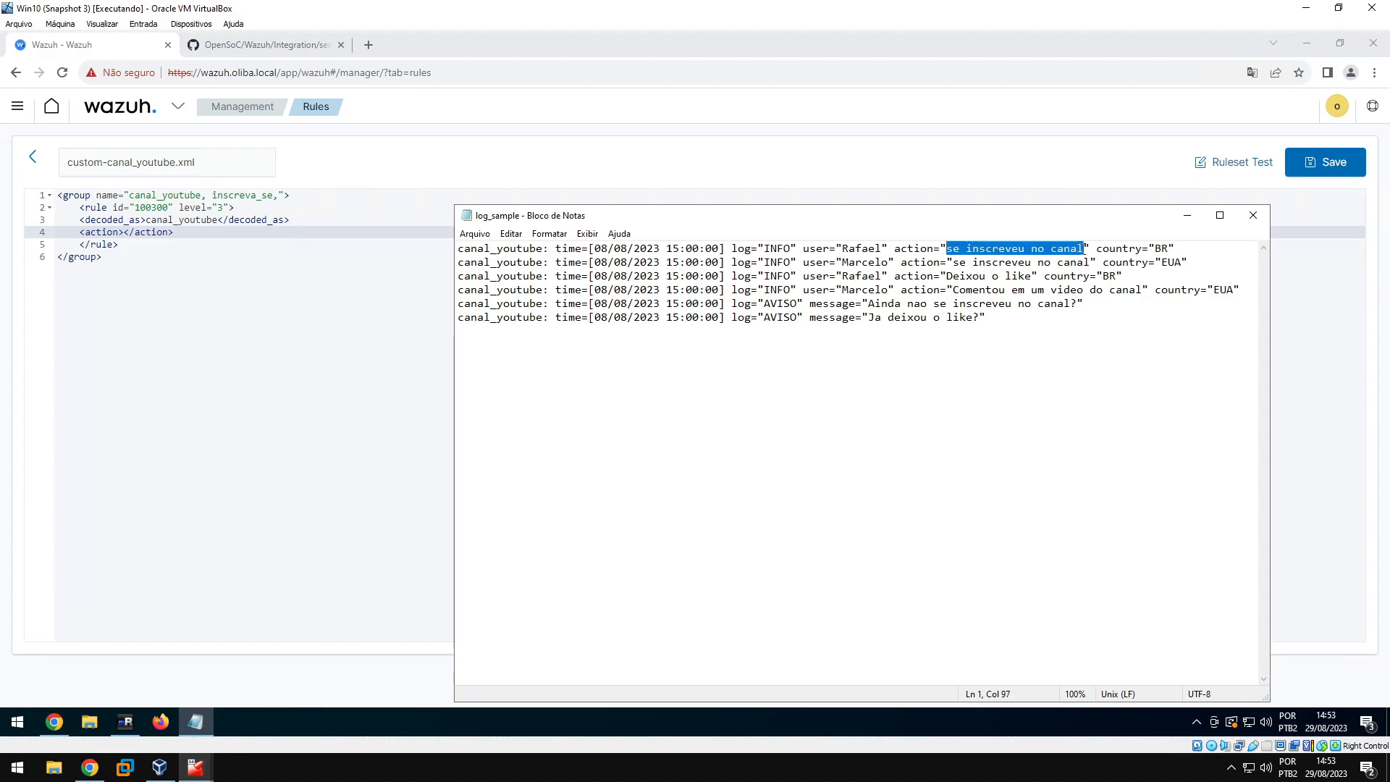
{"action": "left_click_drag", "start_coordinate": [896, 249], "coordinate": [1082, 250]}
{"action": "double_click", "coordinate": [960, 263]}
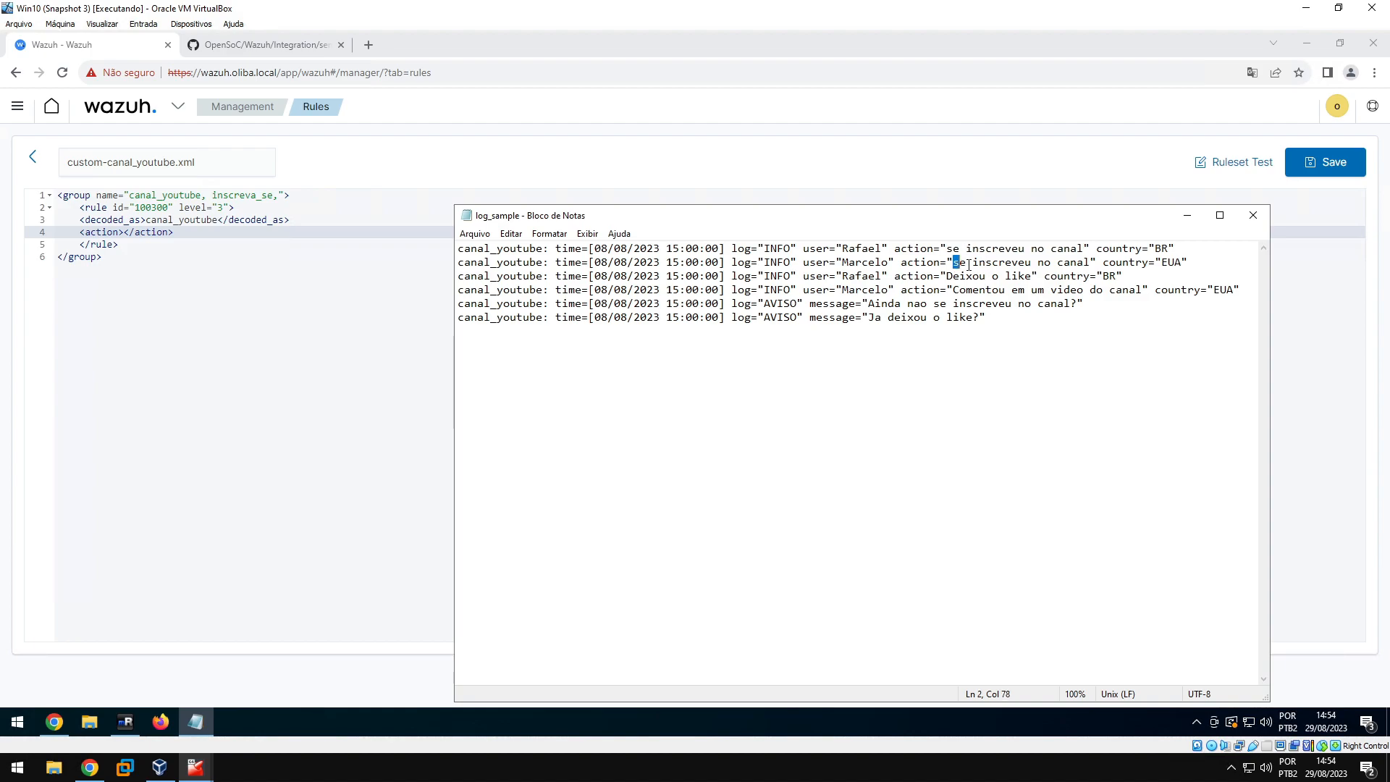
{"action": "left_click_drag", "start_coordinate": [946, 276], "coordinate": [1019, 276]}
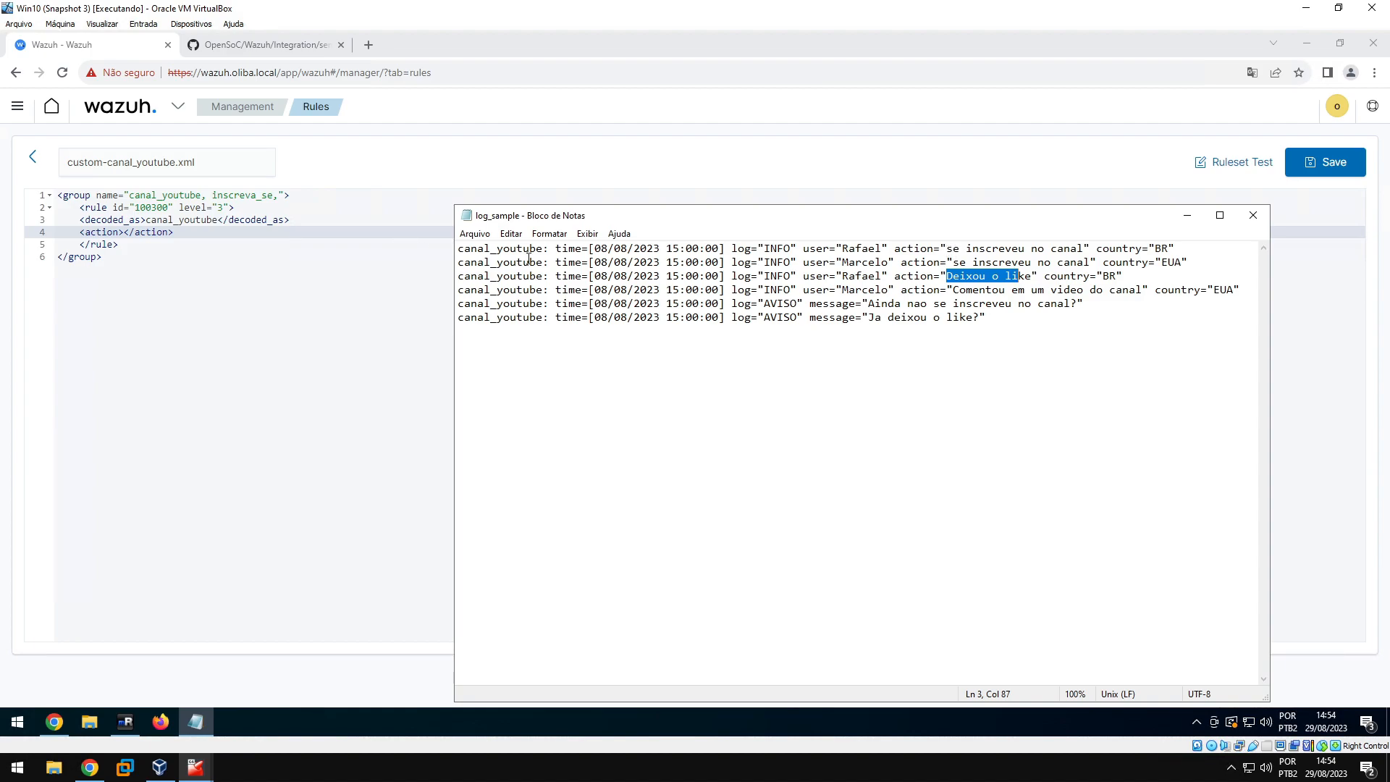
{"action": "left_click", "coordinate": [943, 250]}
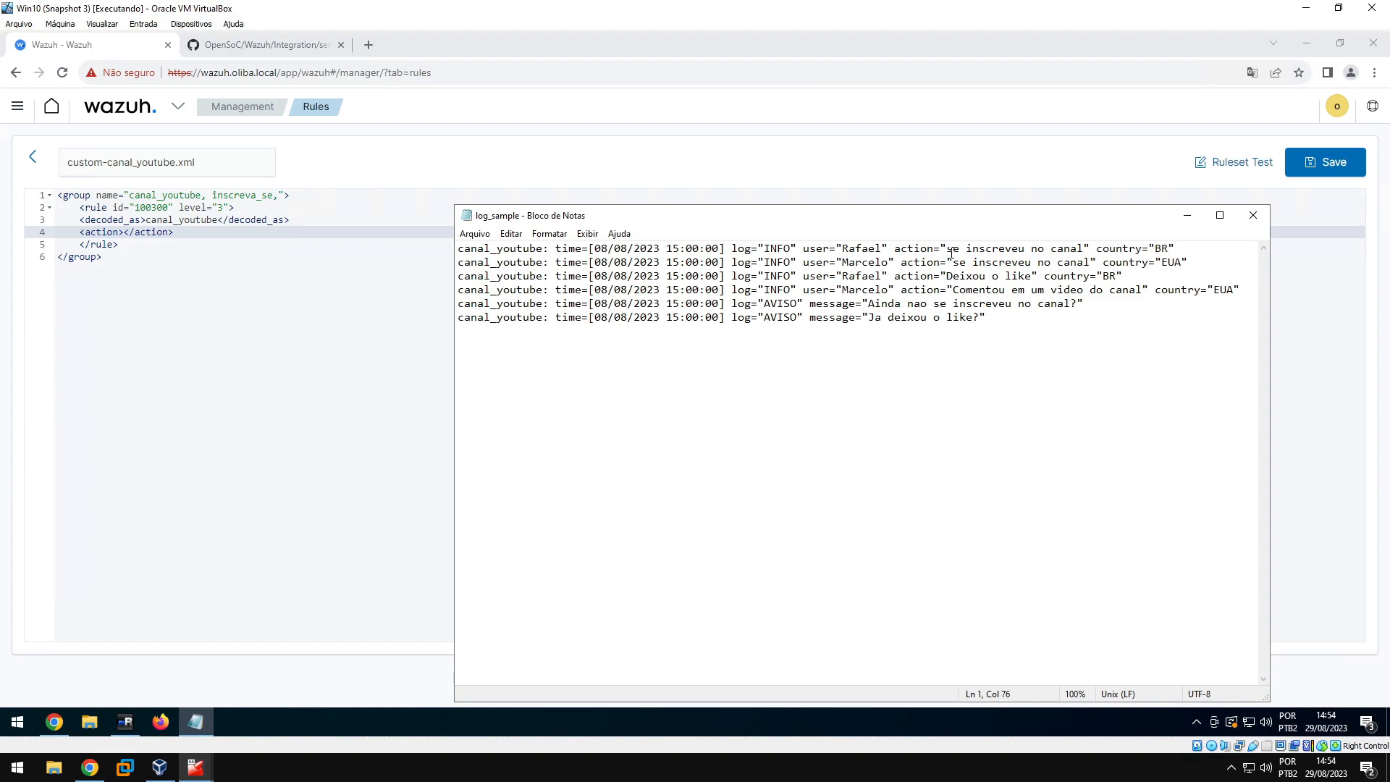
{"action": "left_click_drag", "start_coordinate": [946, 249], "coordinate": [1083, 253]}
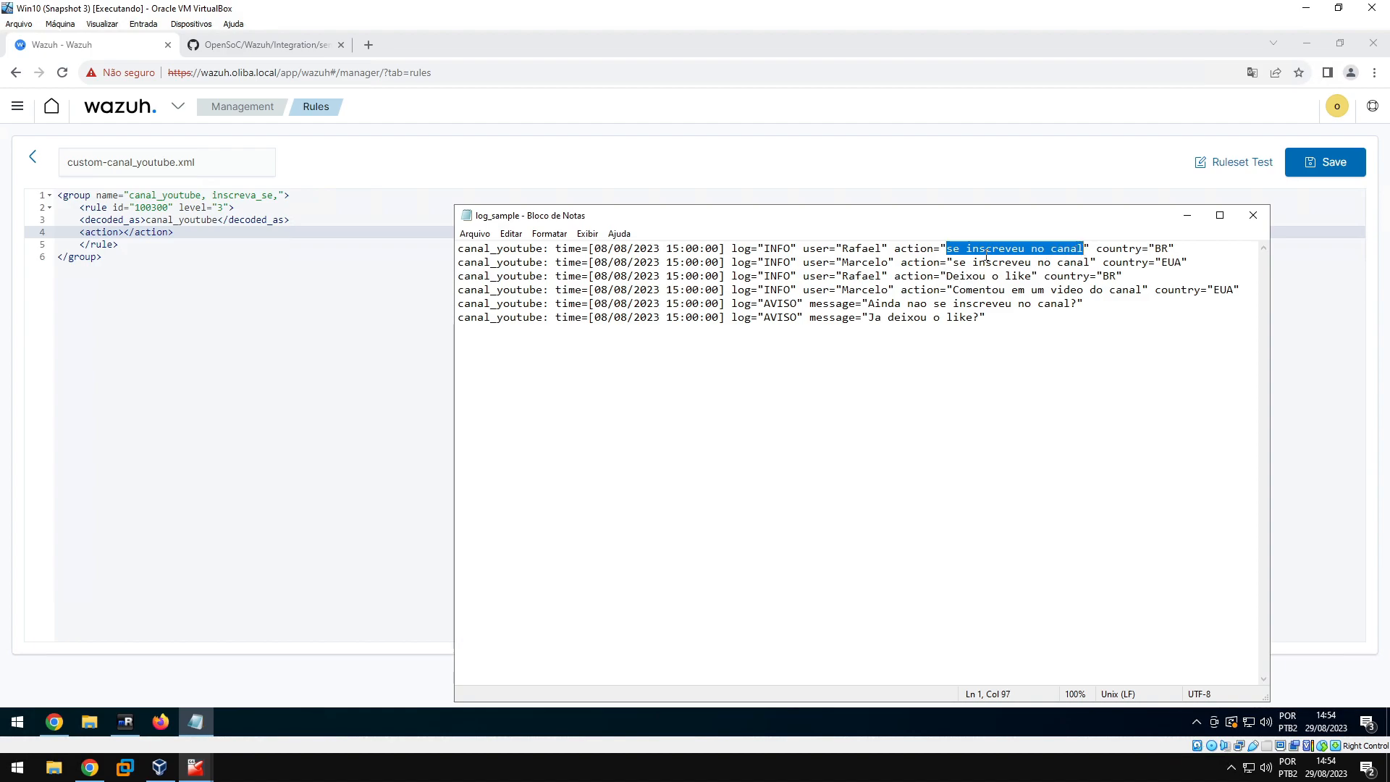
{"action": "left_click_drag", "start_coordinate": [946, 249], "coordinate": [1070, 250]}
{"action": "left_click_drag", "start_coordinate": [946, 278], "coordinate": [1137, 290]}
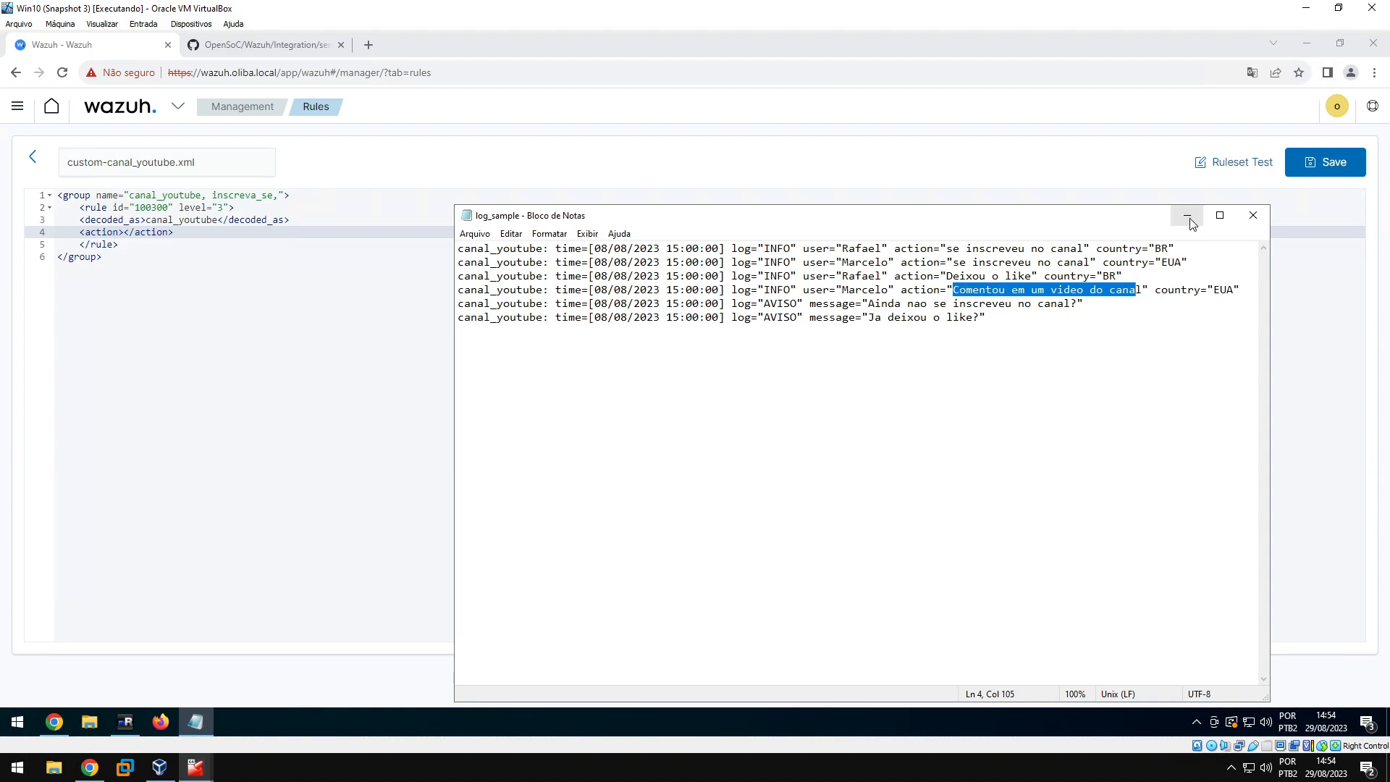
Enter "se inscreveu no canal" as the content of the action element
{"action": "left_click", "coordinate": [126, 233]}
{"action": "type", "text": "se ins"}
{"action": "type", "text": "creveu "}
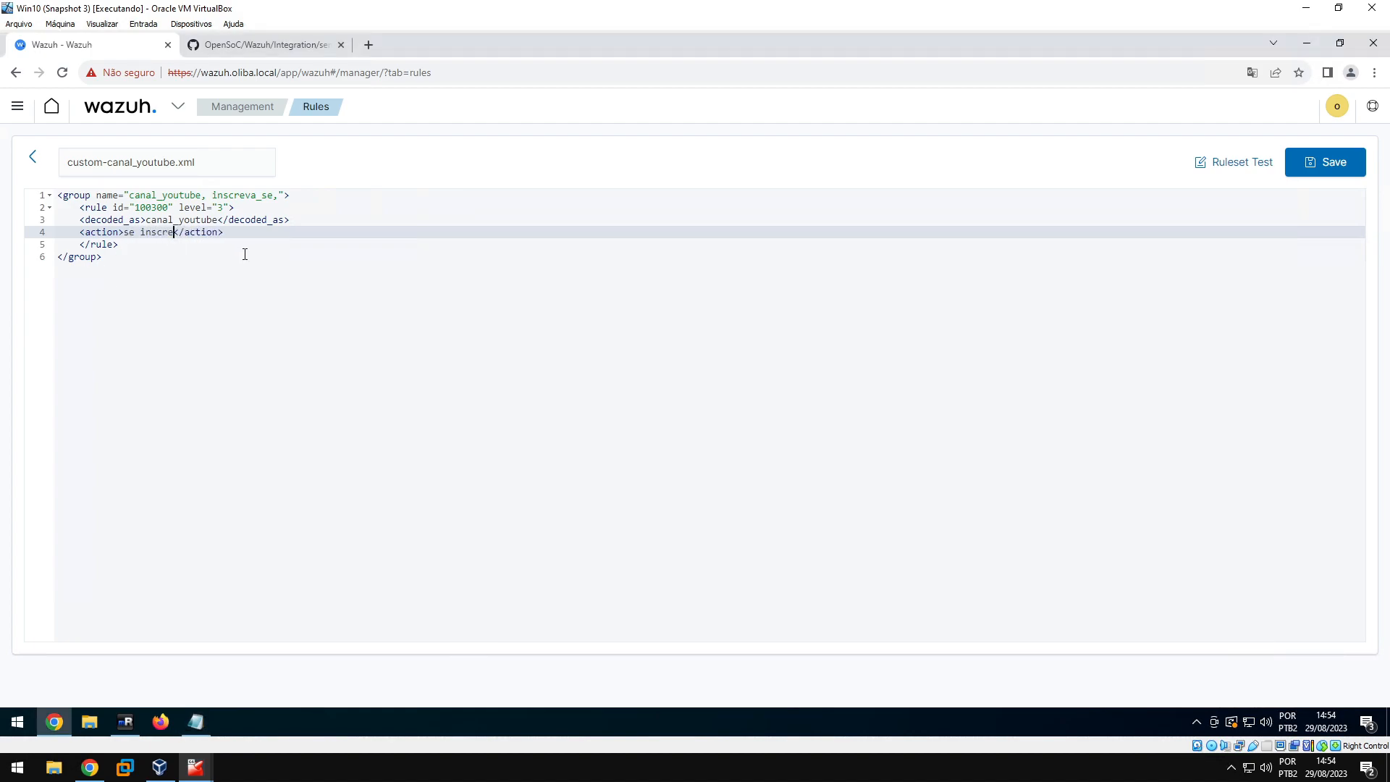
{"action": "type", "text": "no canal"}
Add a description element below the action line of rule 100300, containing "Temos um novo inscrito!"
{"action": "key", "text": "Return"}
{"action": "type", "text": "<"}
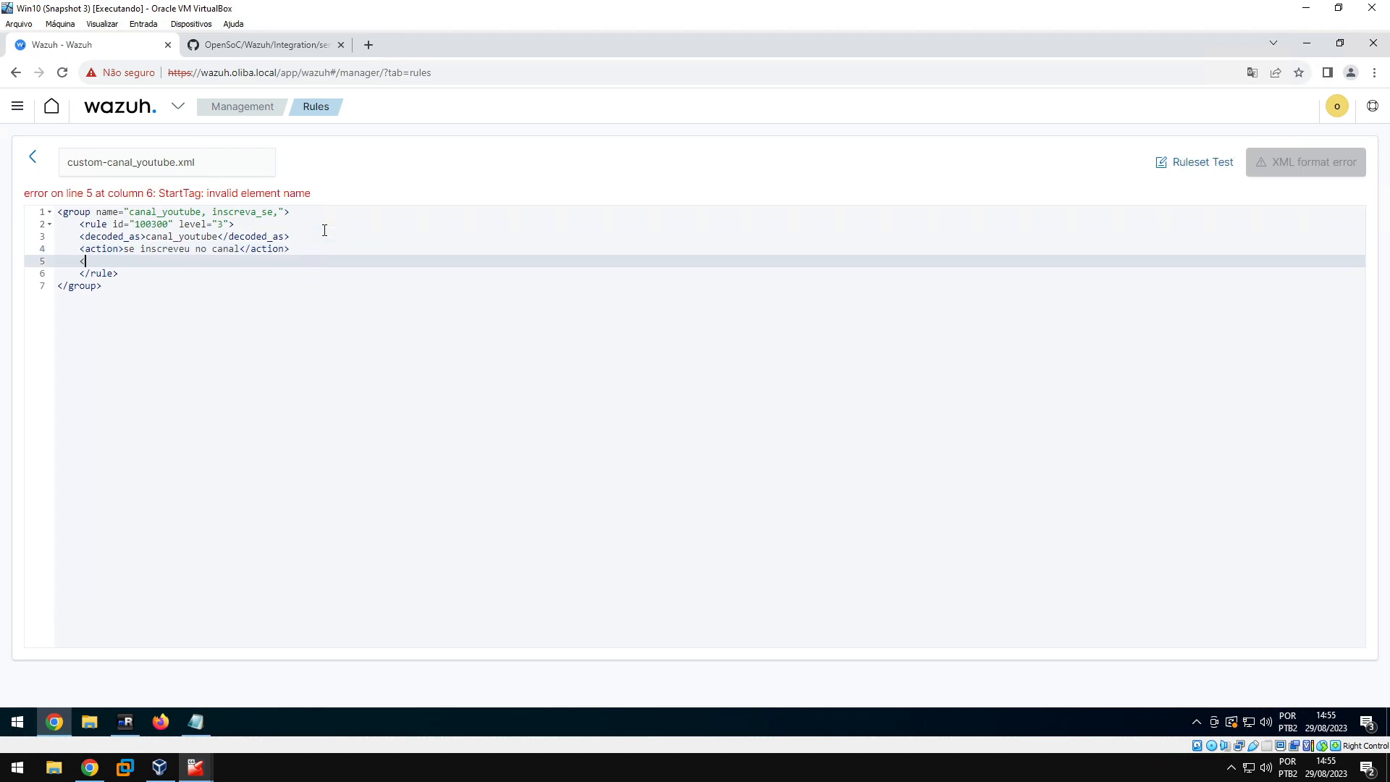
{"action": "type", "text": "descr"}
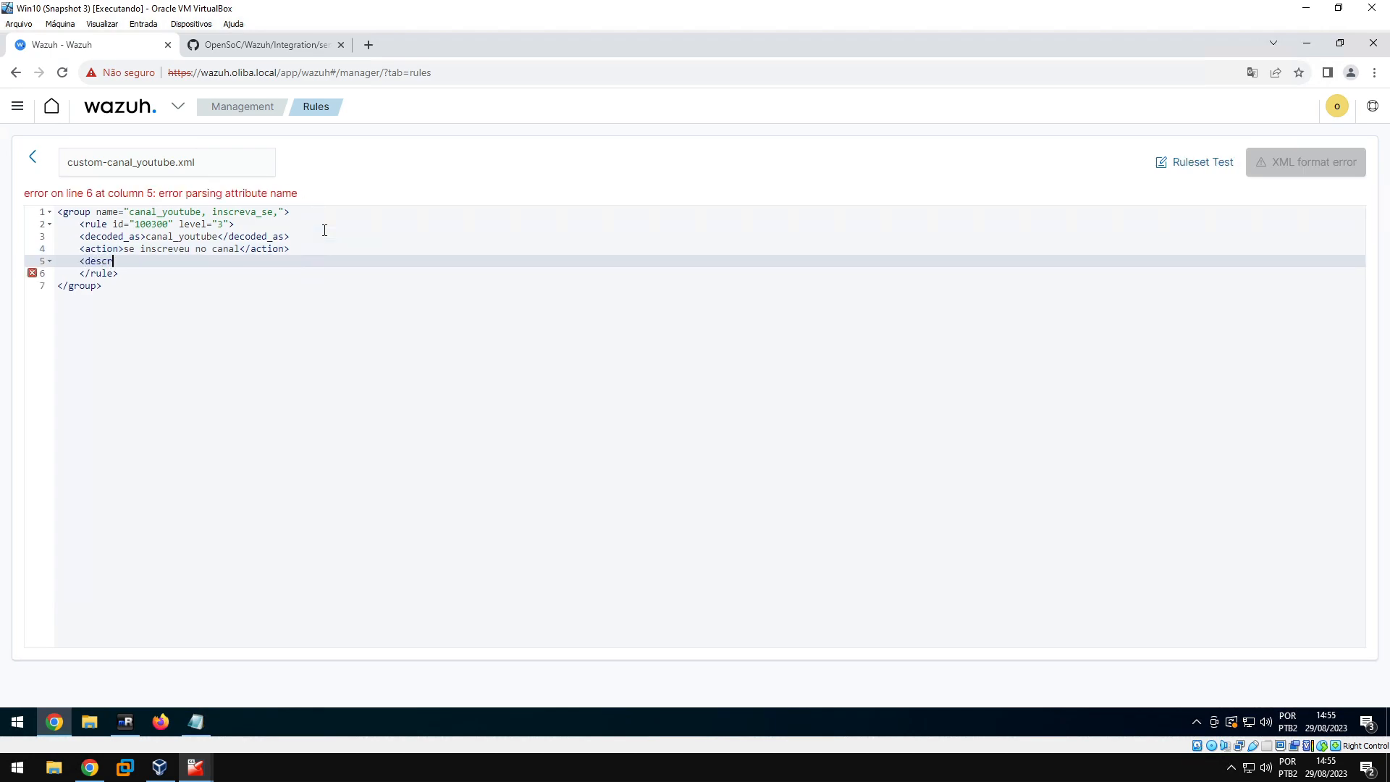
{"action": "type", "text": "iption>"}
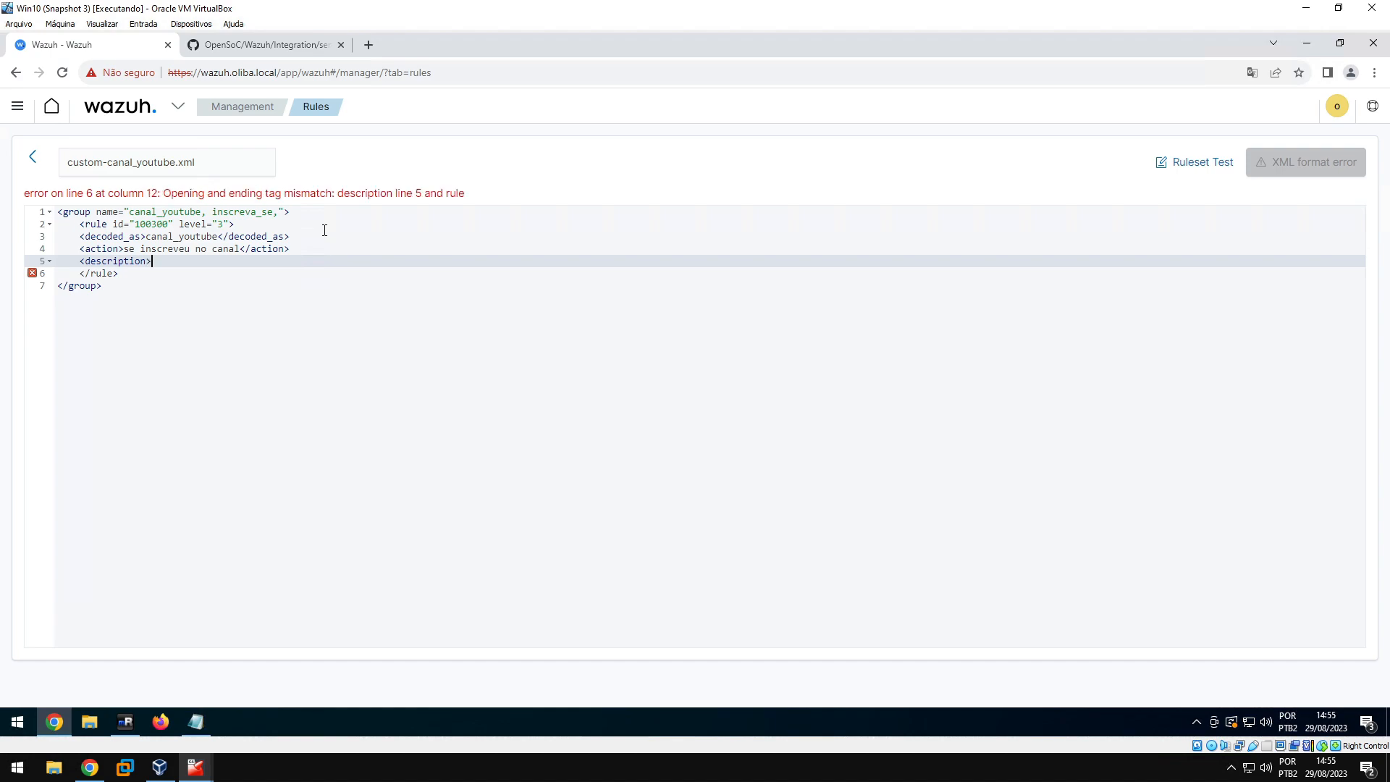
{"action": "type", "text": ","}
{"action": "key", "text": "BackSpace"}
{"action": "type", "text": "<"}
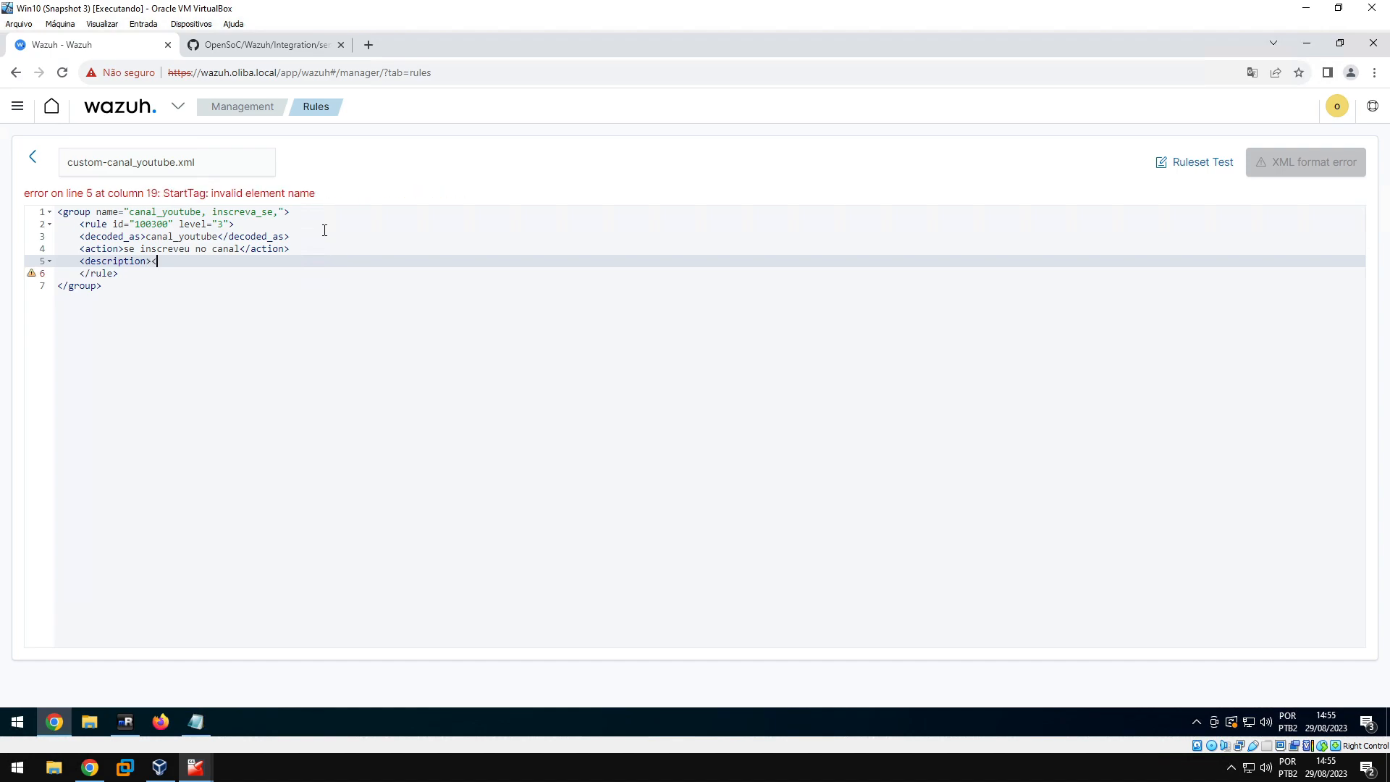
{"action": "type", "text": "/descr"}
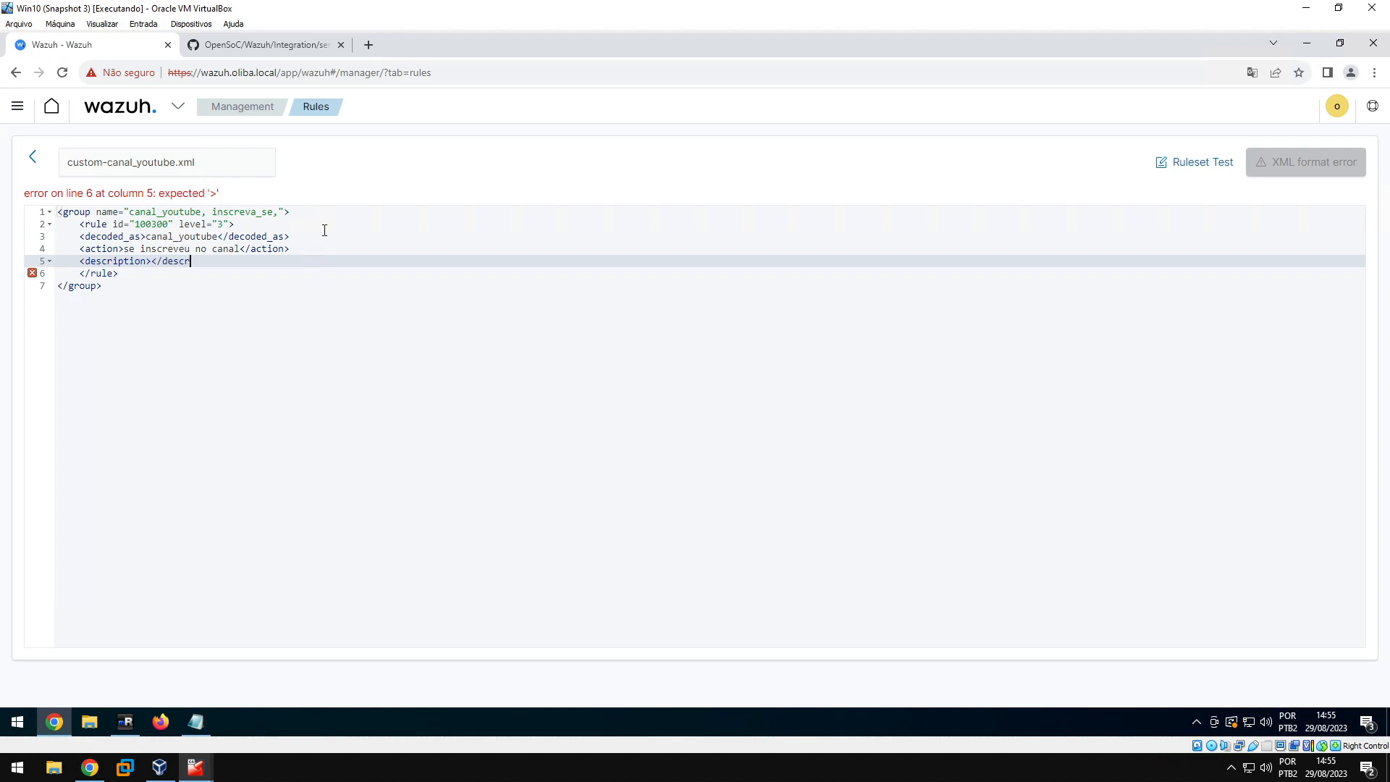
{"action": "type", "text": "iption>"}
{"action": "left_click", "coordinate": [154, 245]}
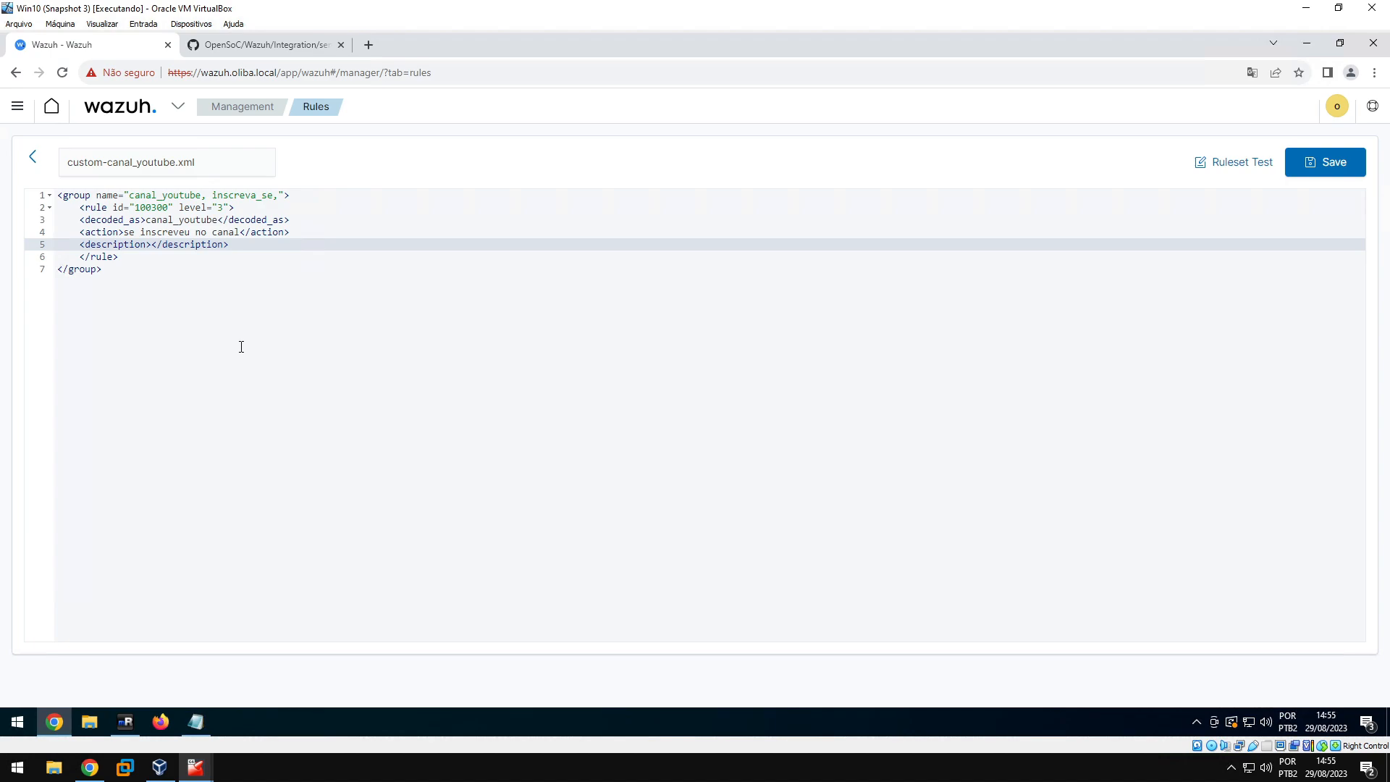
{"action": "type", "text": "Temos um novo inscrito!"}
Switch to the Wazuh Rules Syntax documentation, search it for "options" and open the options attribute table
{"action": "left_click", "coordinate": [1306, 7]}
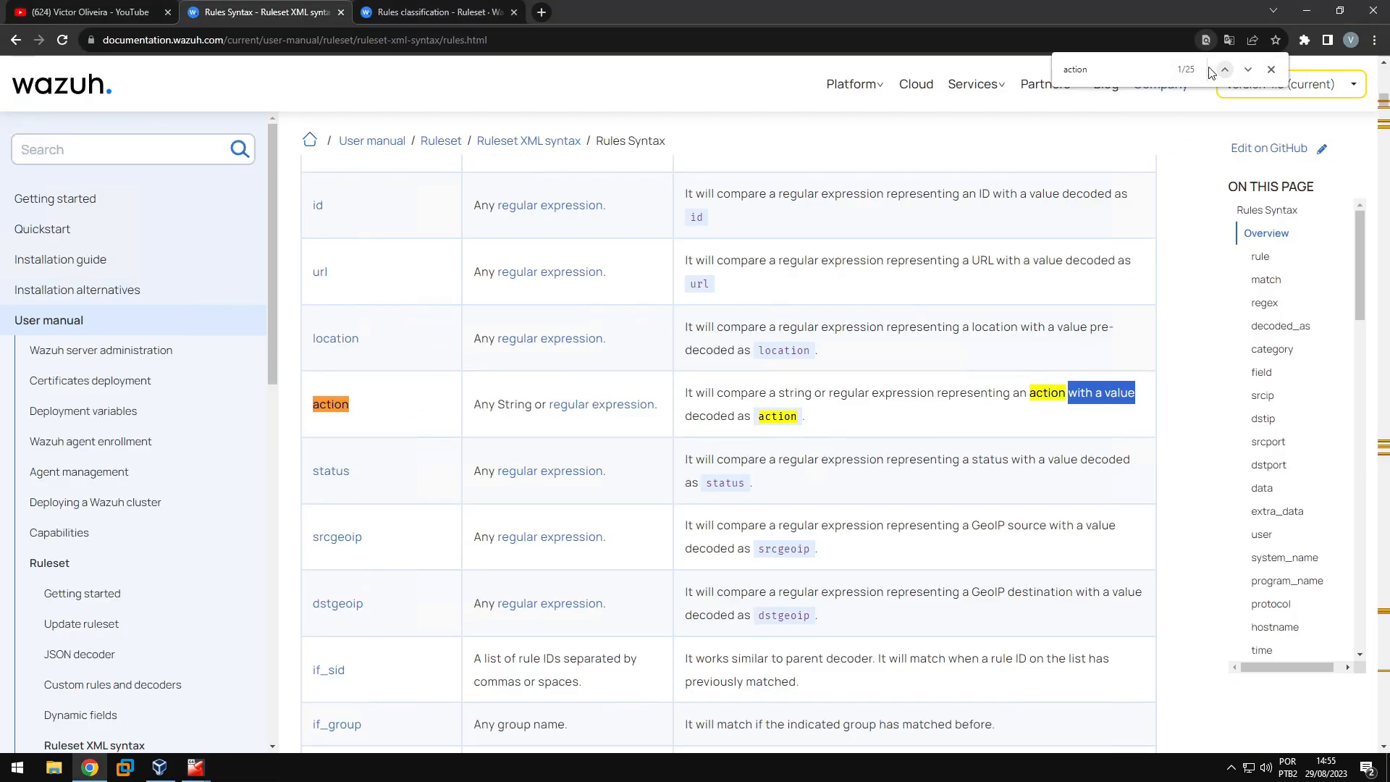
{"action": "double_click", "coordinate": [1097, 67]}
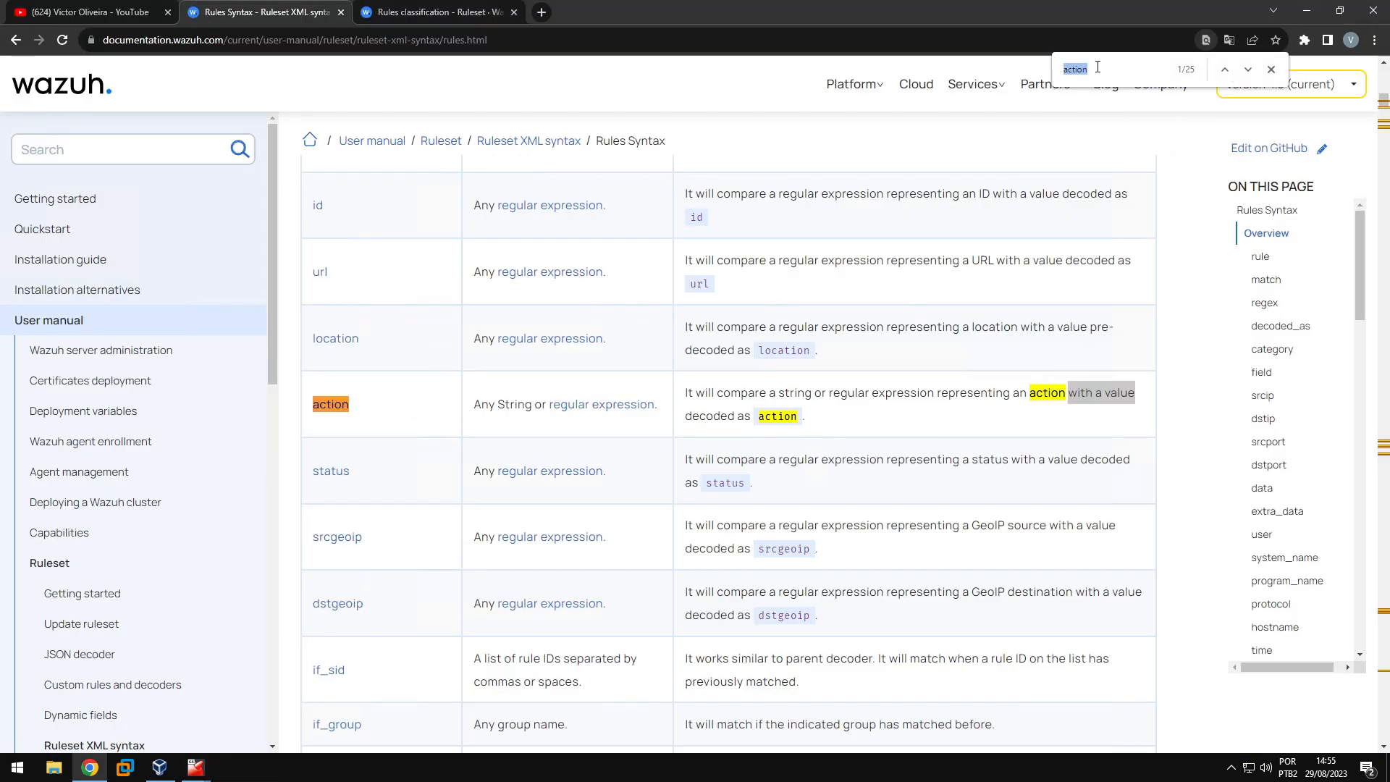
{"action": "type", "text": "optino"}
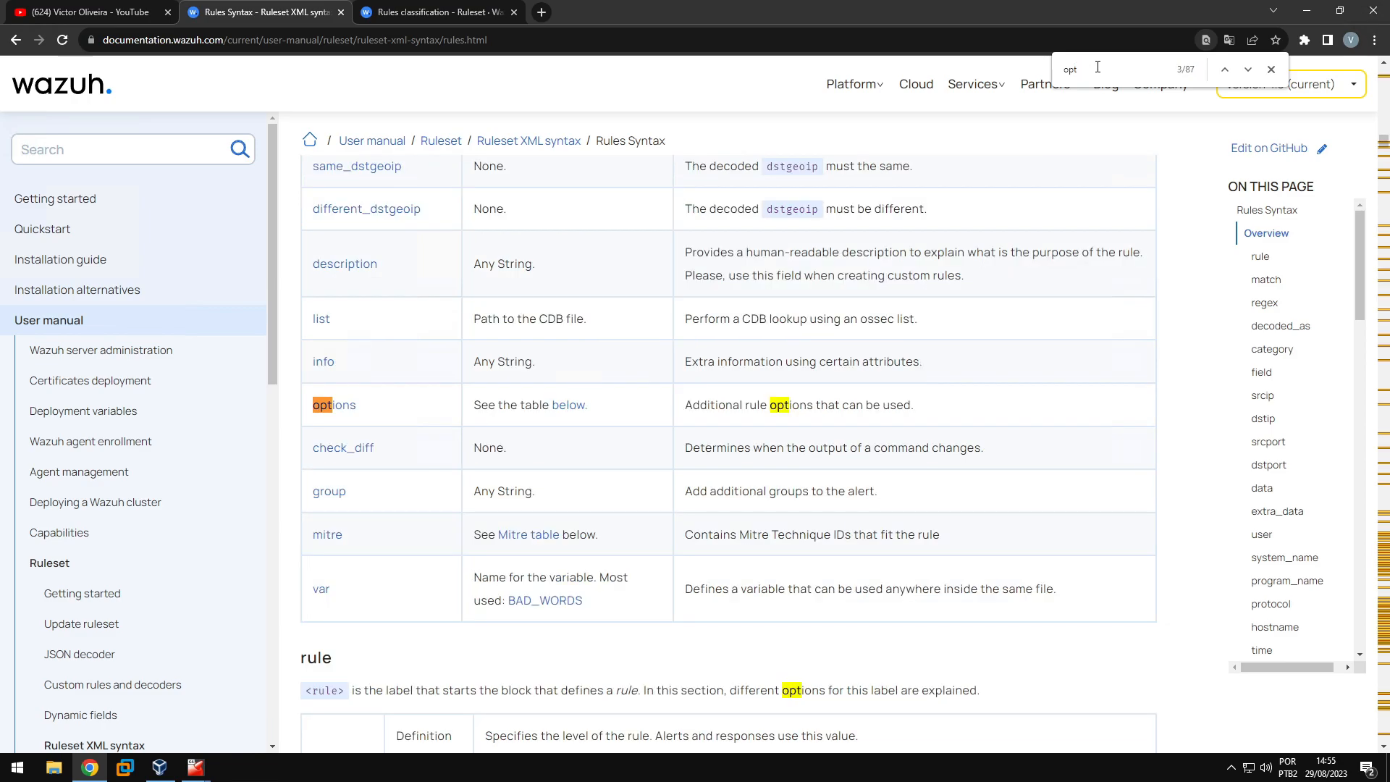
{"action": "key", "text": "BackSpace"}
{"action": "key", "text": "BackSpace"}
{"action": "type", "text": "ons"}
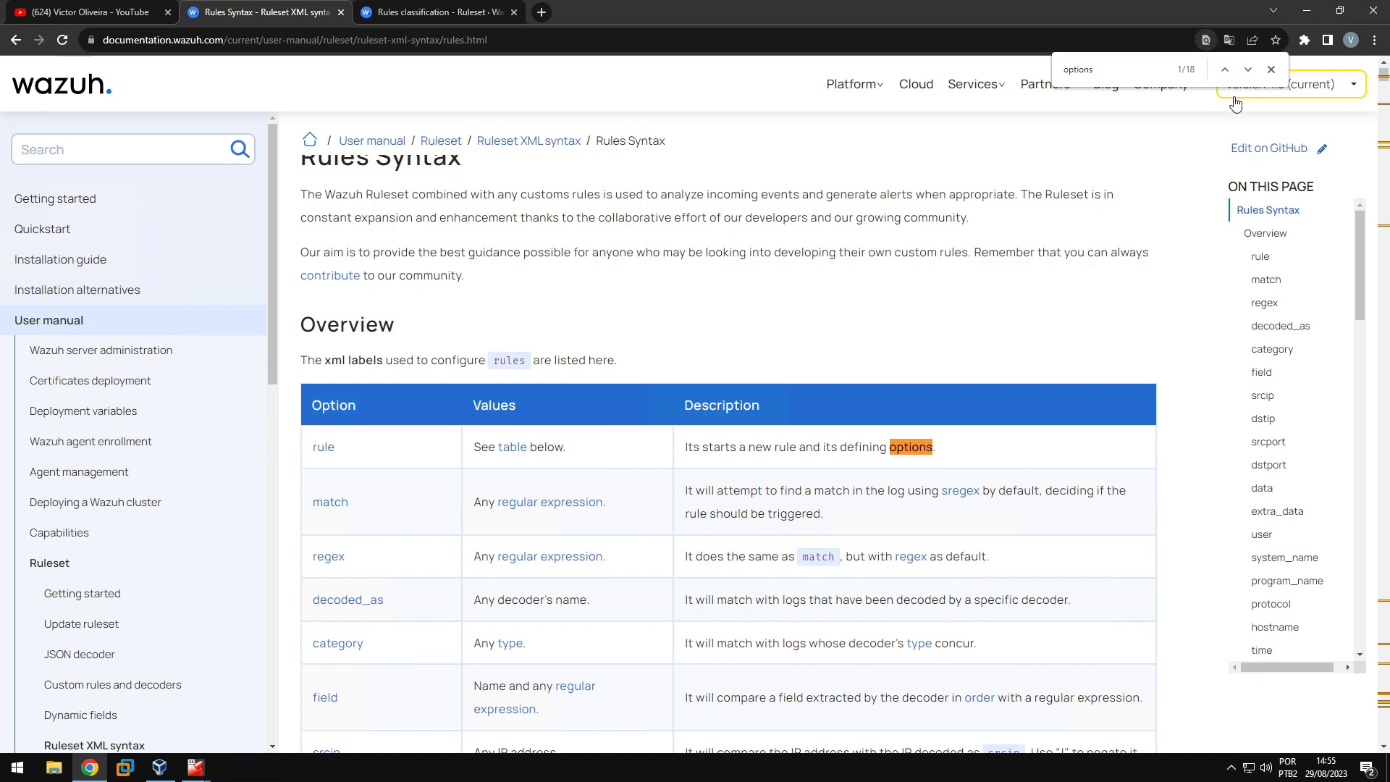
{"action": "left_click", "coordinate": [1247, 70]}
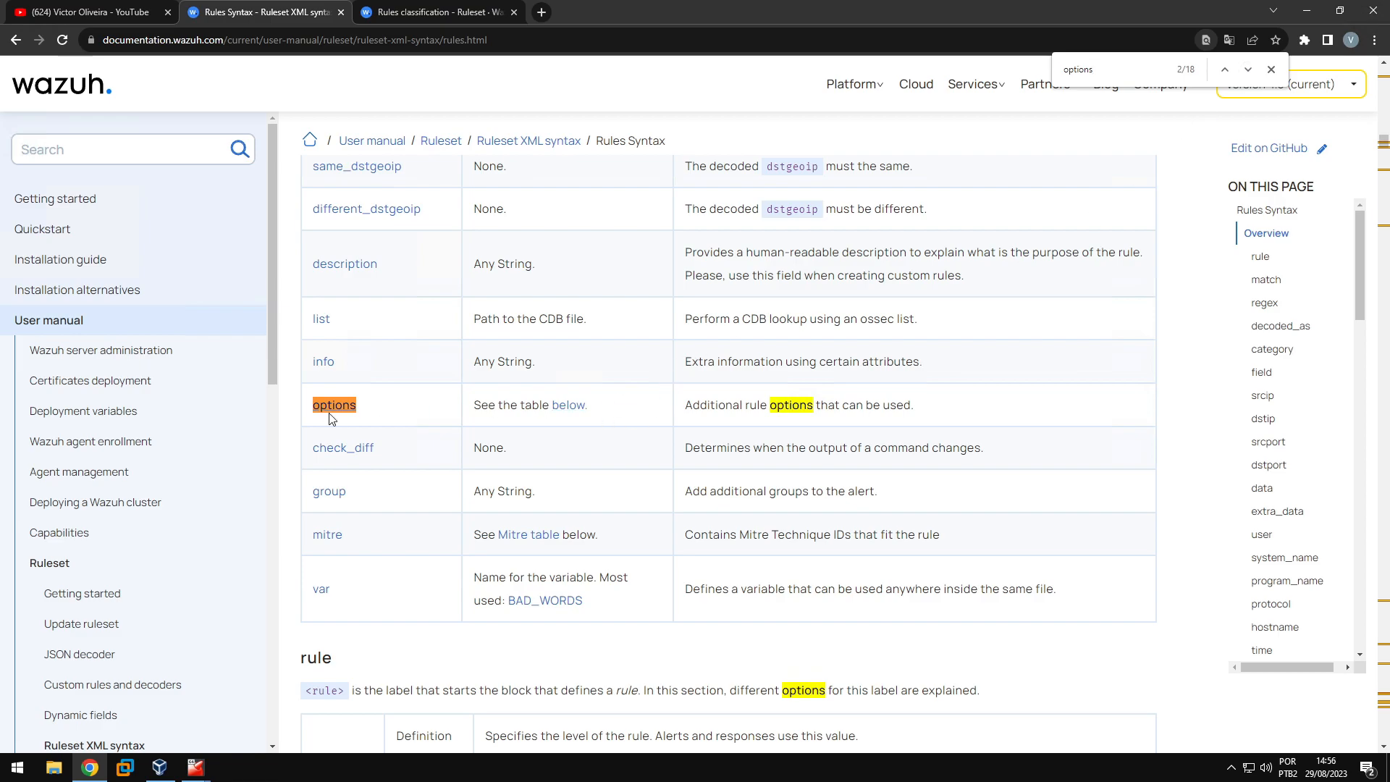
{"action": "left_click", "coordinate": [569, 405]}
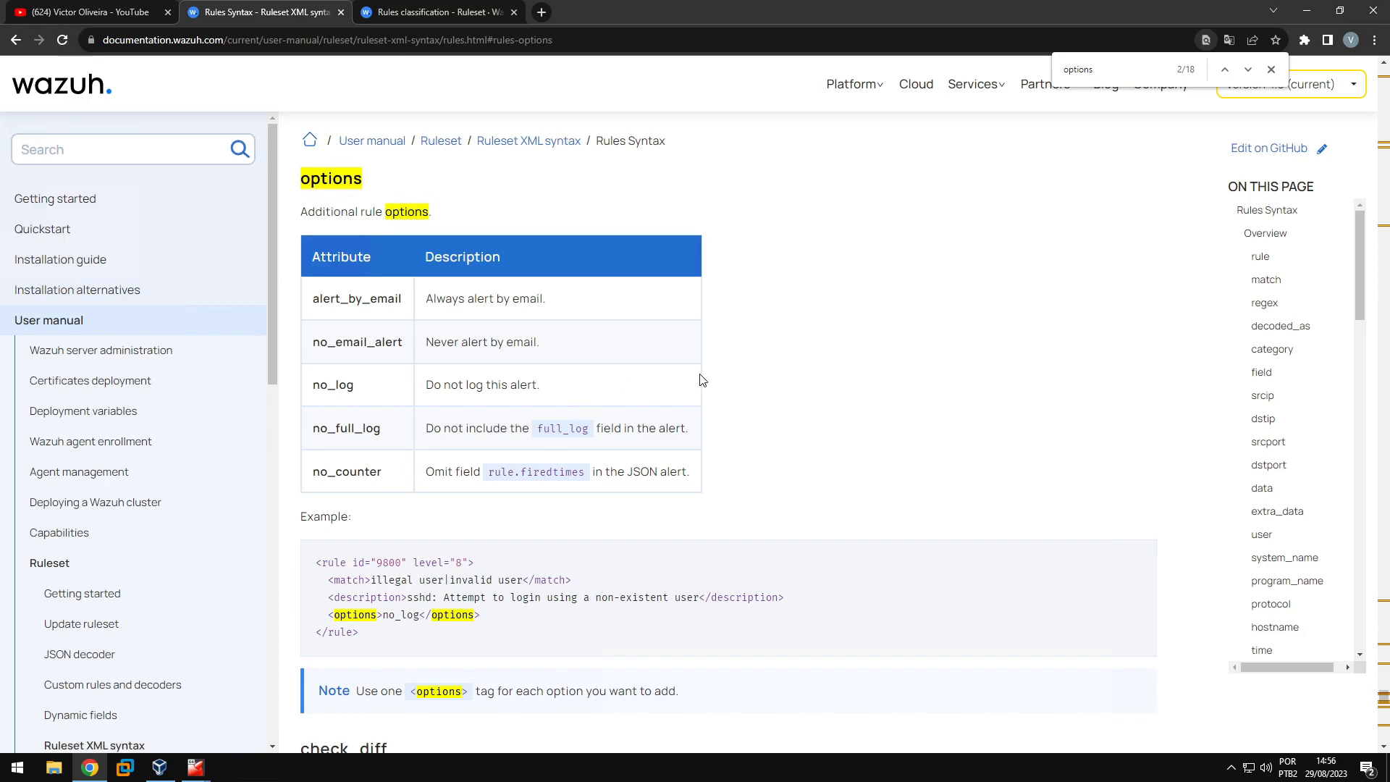
{"action": "left_click", "coordinate": [1223, 69]}
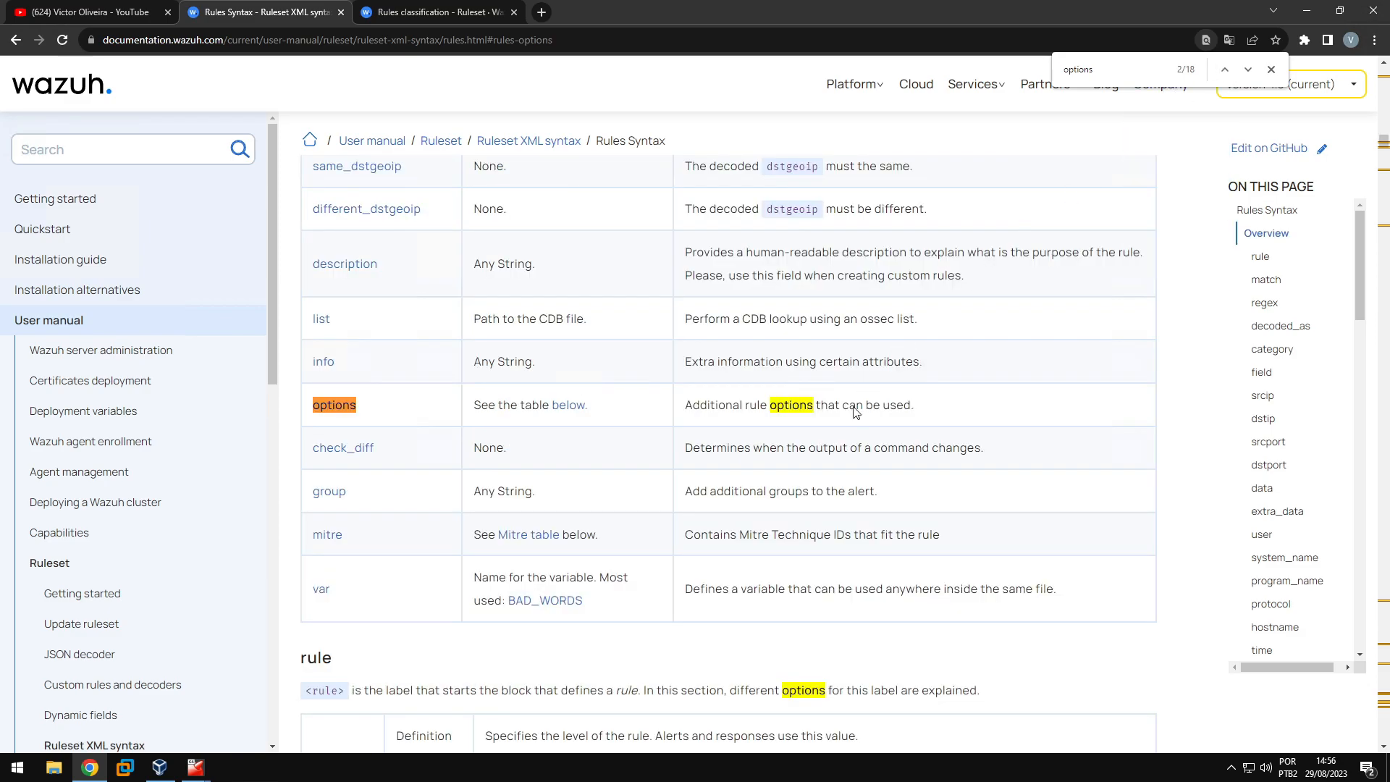
{"action": "left_click_drag", "start_coordinate": [685, 406], "coordinate": [720, 408]}
{"action": "left_click", "coordinate": [724, 408]}
{"action": "left_click", "coordinate": [569, 408]}
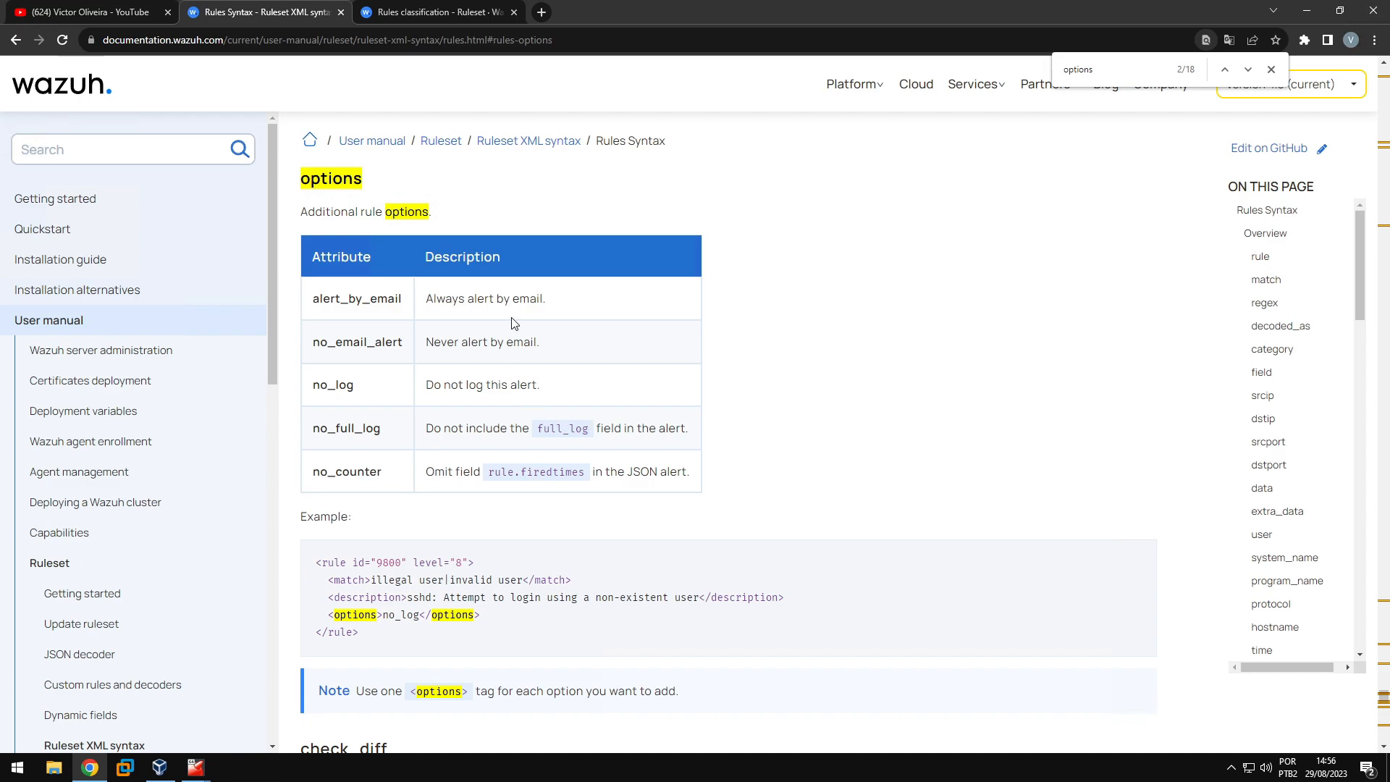
Examine the attributes in the rule options table, especially no_full_log, and glance at the Rules classification page
{"action": "left_click_drag", "start_coordinate": [302, 212], "coordinate": [336, 216]}
{"action": "left_click_drag", "start_coordinate": [313, 299], "coordinate": [395, 299]}
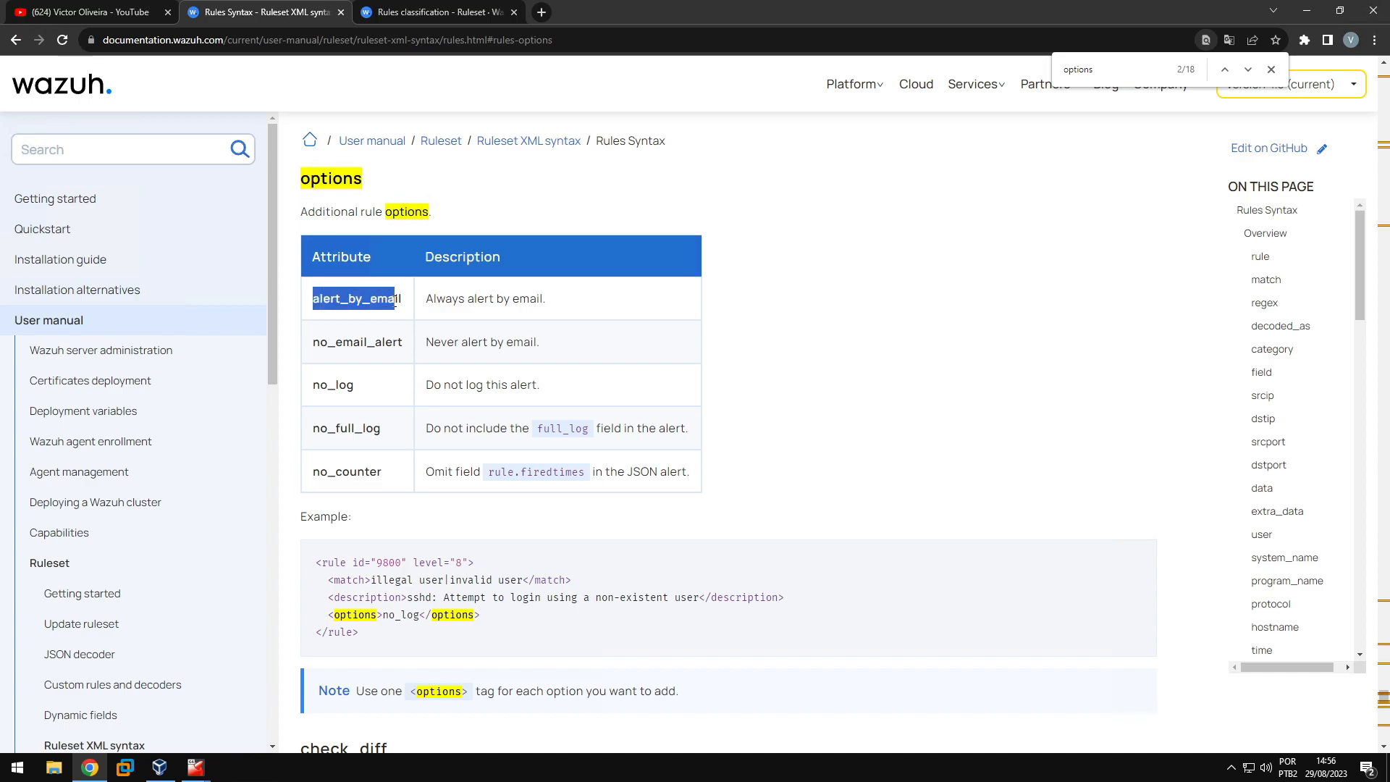
{"action": "left_click_drag", "start_coordinate": [331, 341], "coordinate": [513, 343]}
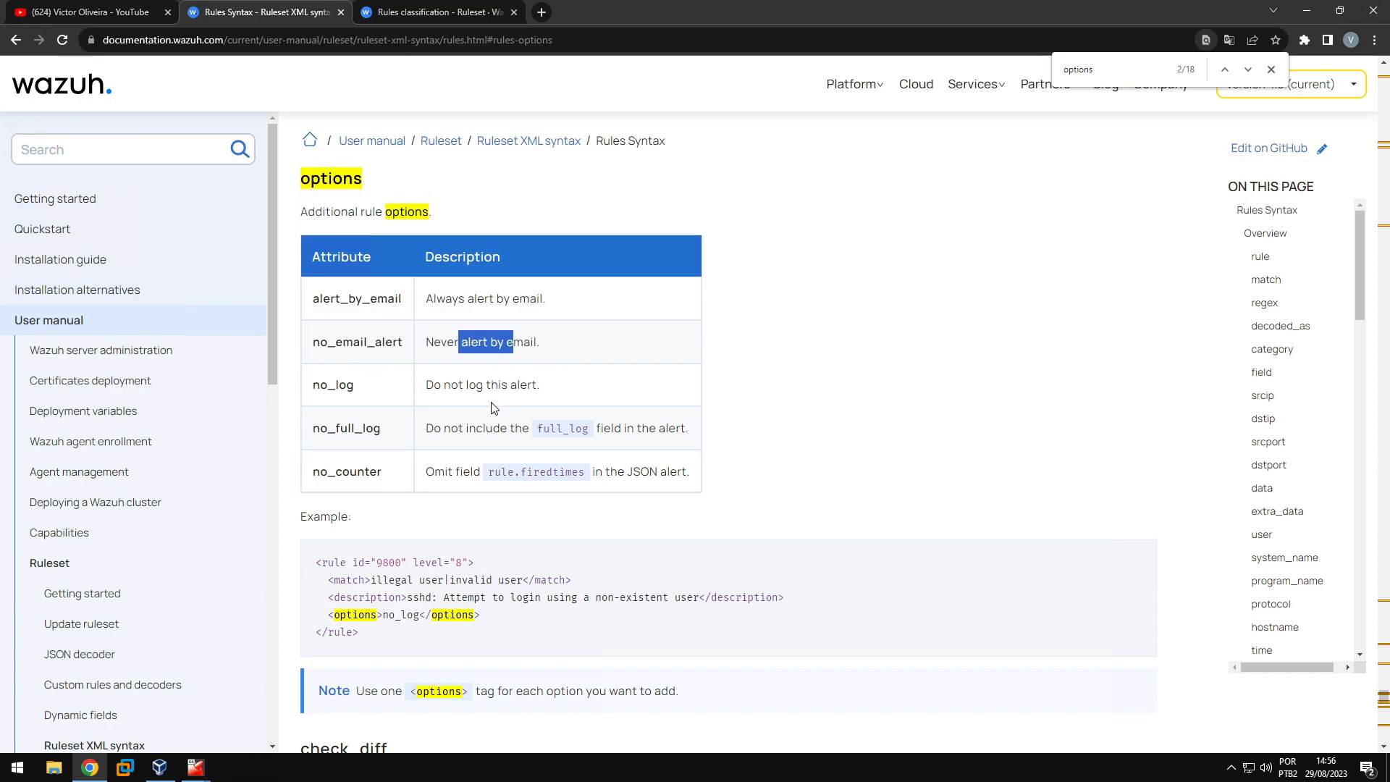
{"action": "left_click_drag", "start_coordinate": [463, 384], "coordinate": [501, 385]}
{"action": "left_click", "coordinate": [563, 390]}
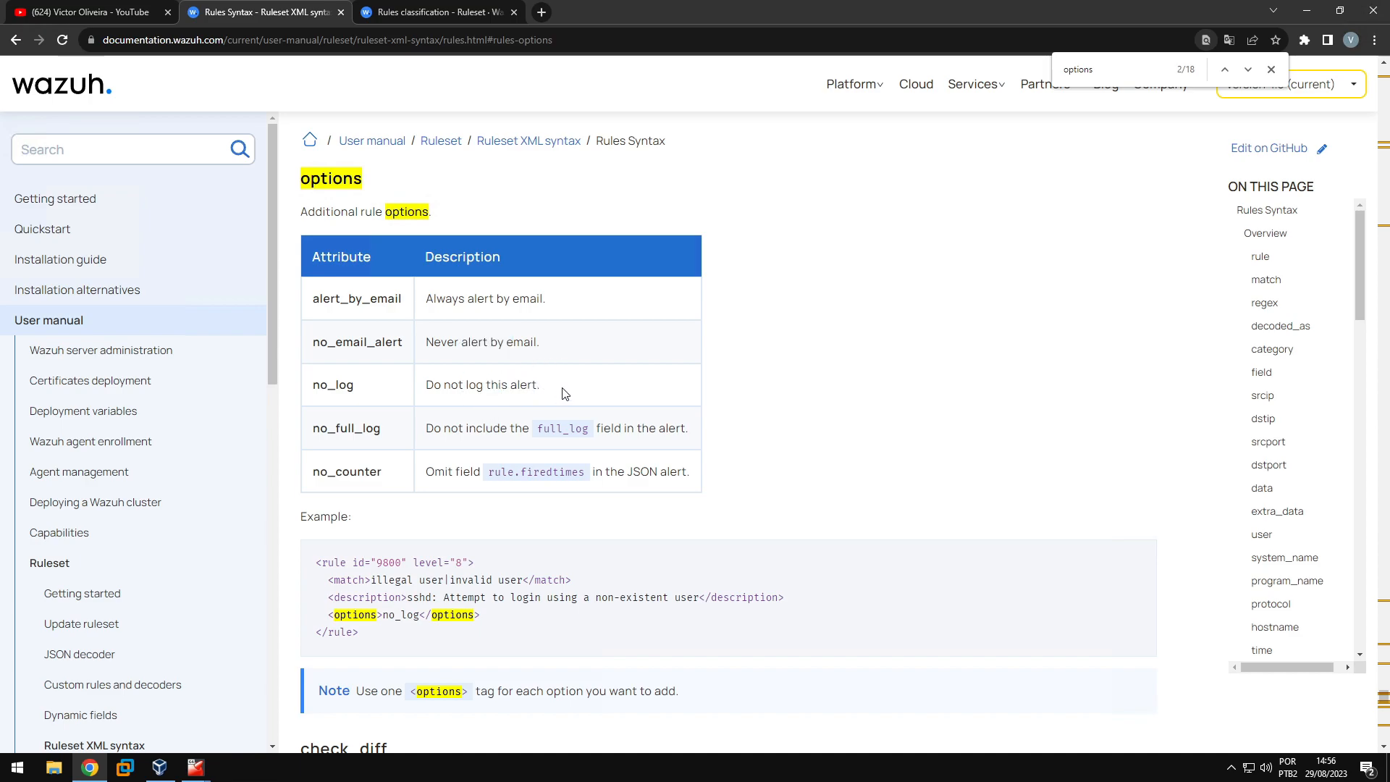
{"action": "left_click_drag", "start_coordinate": [479, 435], "coordinate": [517, 434]}
{"action": "left_click", "coordinate": [531, 447]}
{"action": "left_click_drag", "start_coordinate": [609, 430], "coordinate": [653, 432]}
{"action": "left_click", "coordinate": [644, 436]}
{"action": "left_click_drag", "start_coordinate": [635, 434], "coordinate": [676, 432]}
{"action": "left_click_drag", "start_coordinate": [314, 430], "coordinate": [382, 429]}
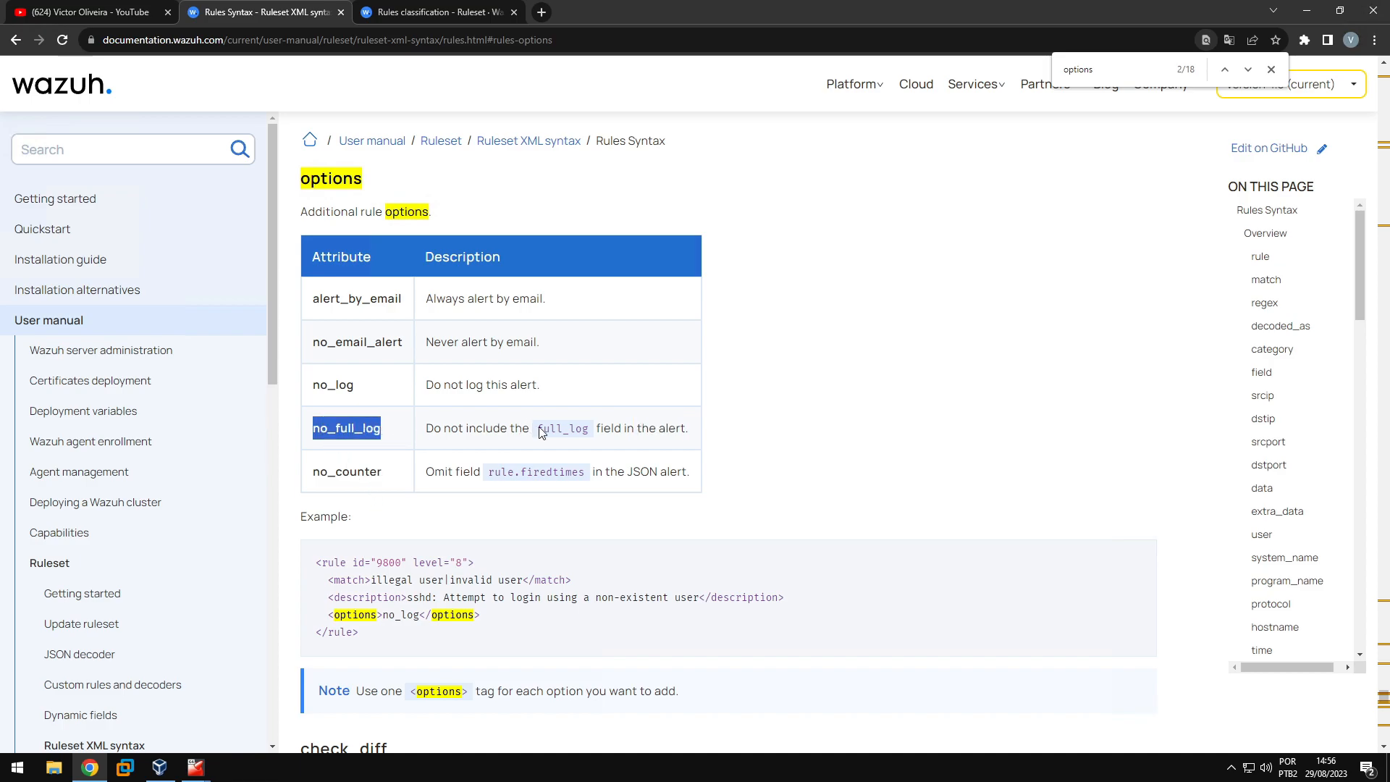
{"action": "left_click_drag", "start_coordinate": [538, 431], "coordinate": [689, 430]}
{"action": "left_click", "coordinate": [676, 460]}
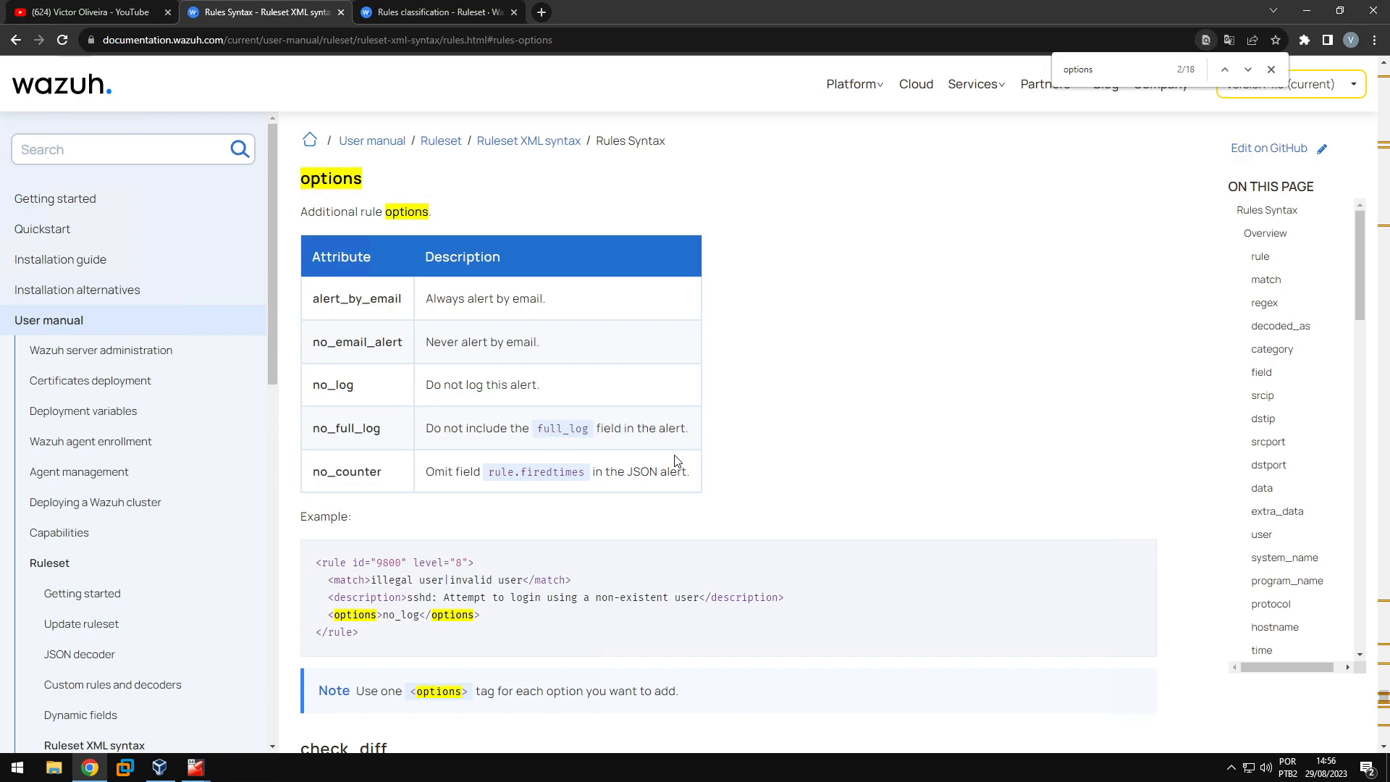
{"action": "left_click", "coordinate": [437, 12]}
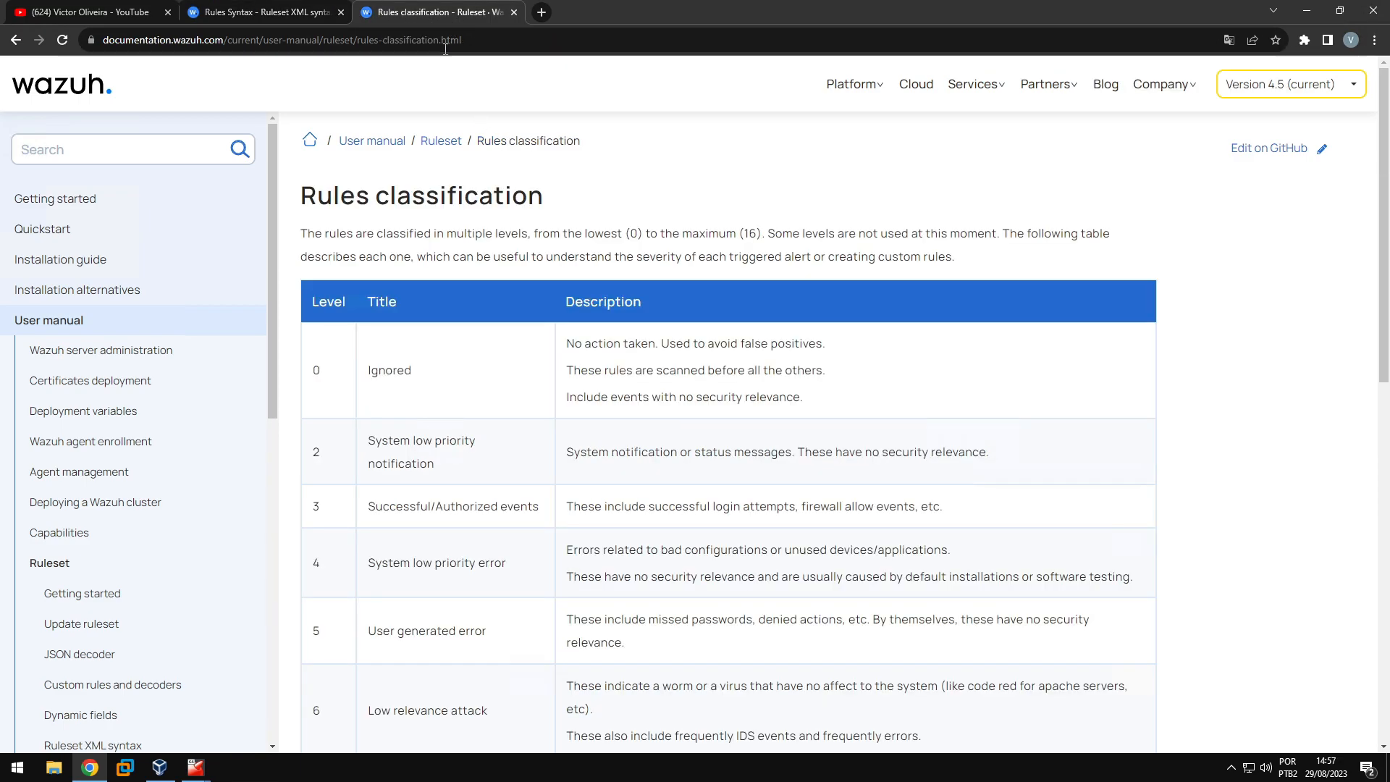
{"action": "left_click", "coordinate": [288, 10]}
Return to the rules editor in the Win10 virtual machine and add an options element containing no_full_log below the description
{"action": "mouse_move", "coordinate": [196, 767]}
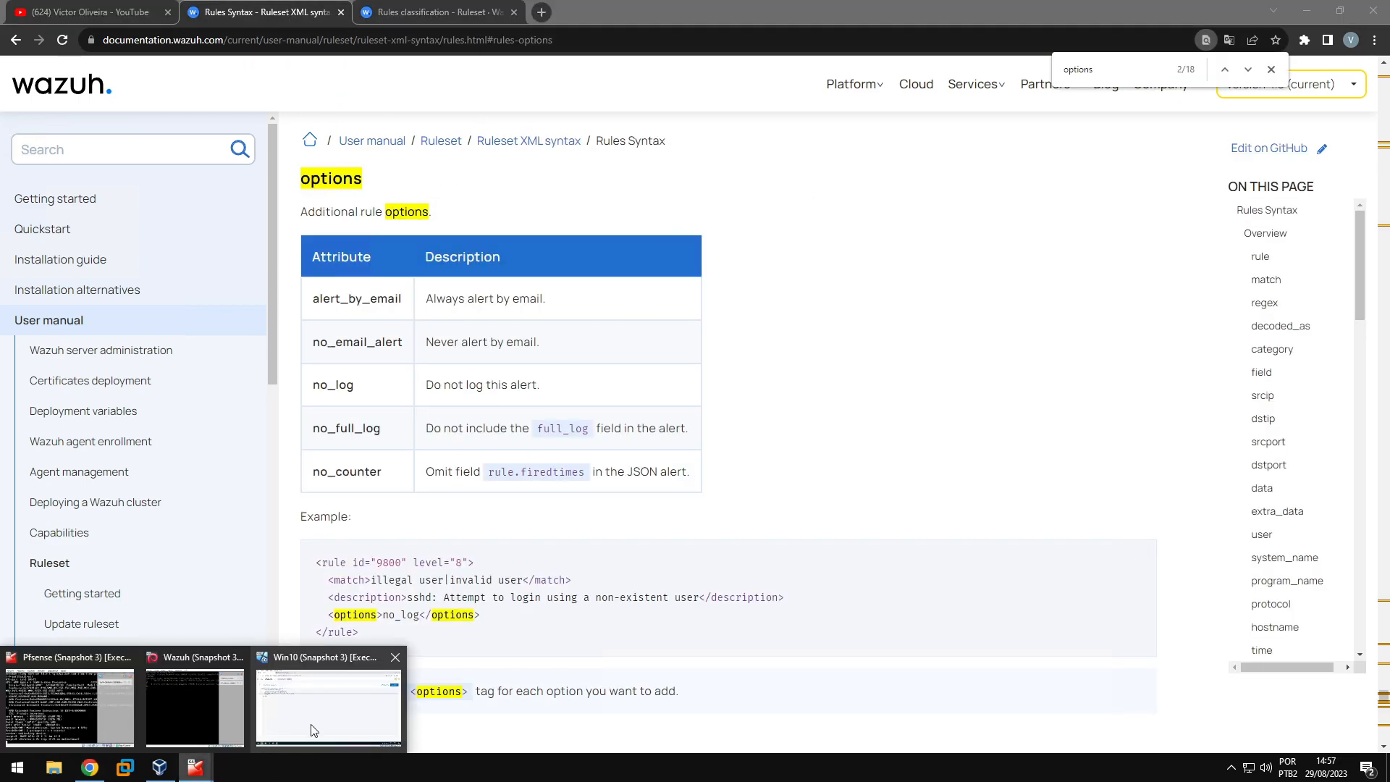
{"action": "left_click", "coordinate": [304, 731]}
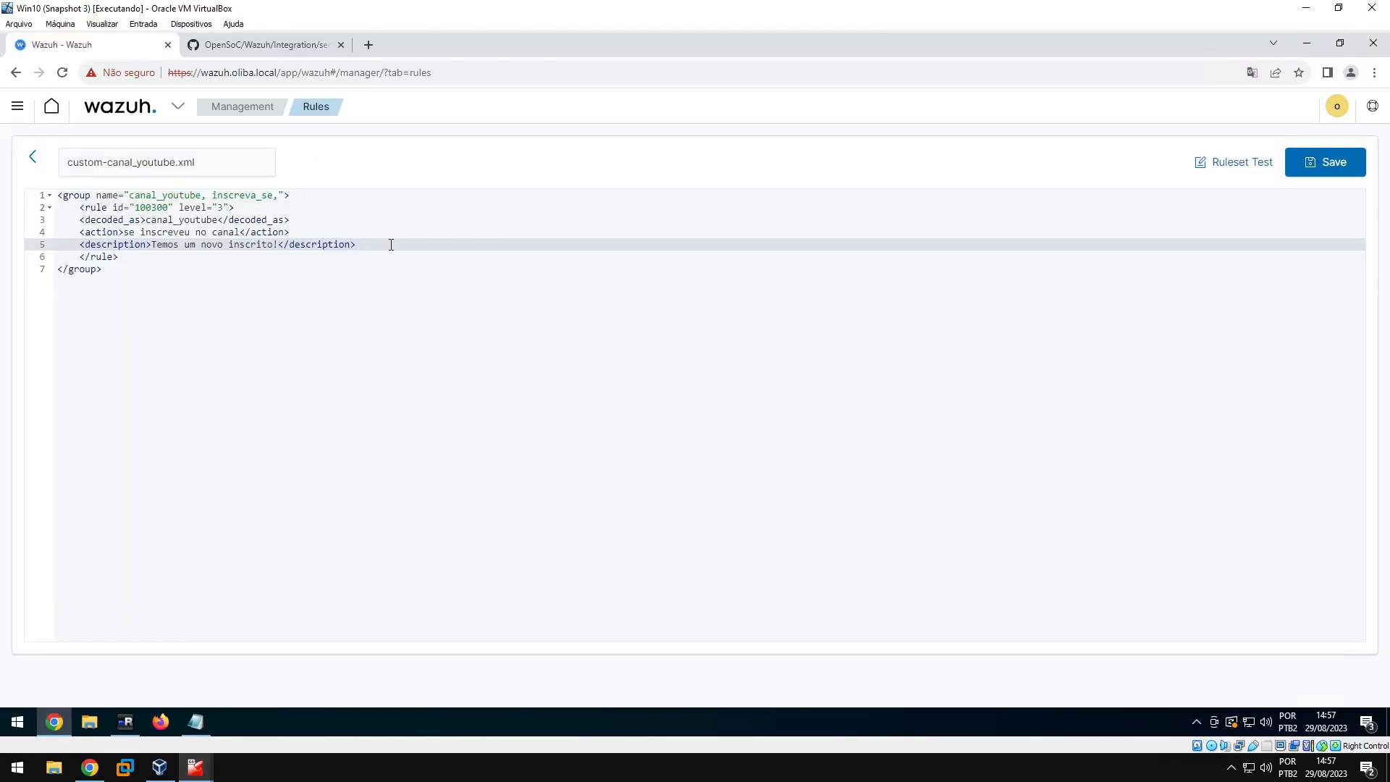
{"action": "key", "text": "Return"}
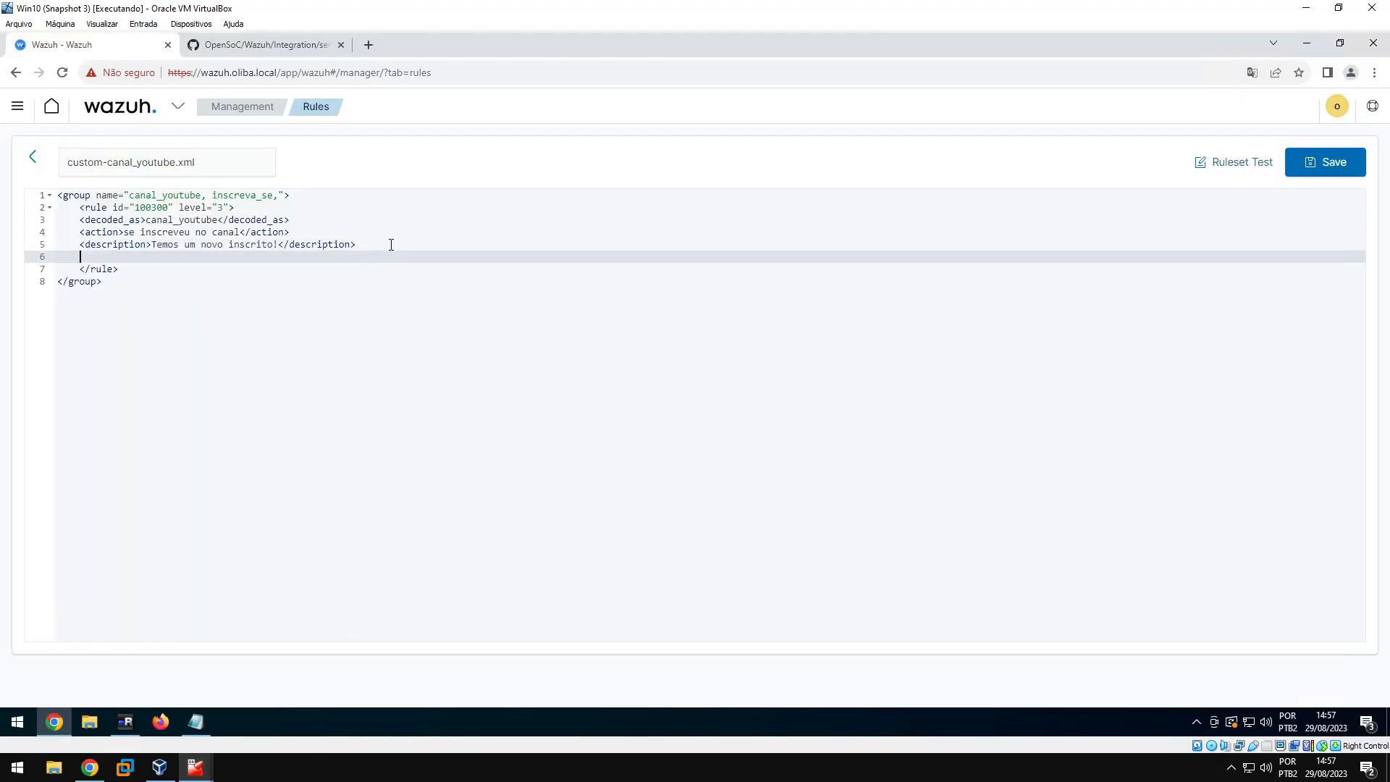
{"action": "type", "text": "<opti"}
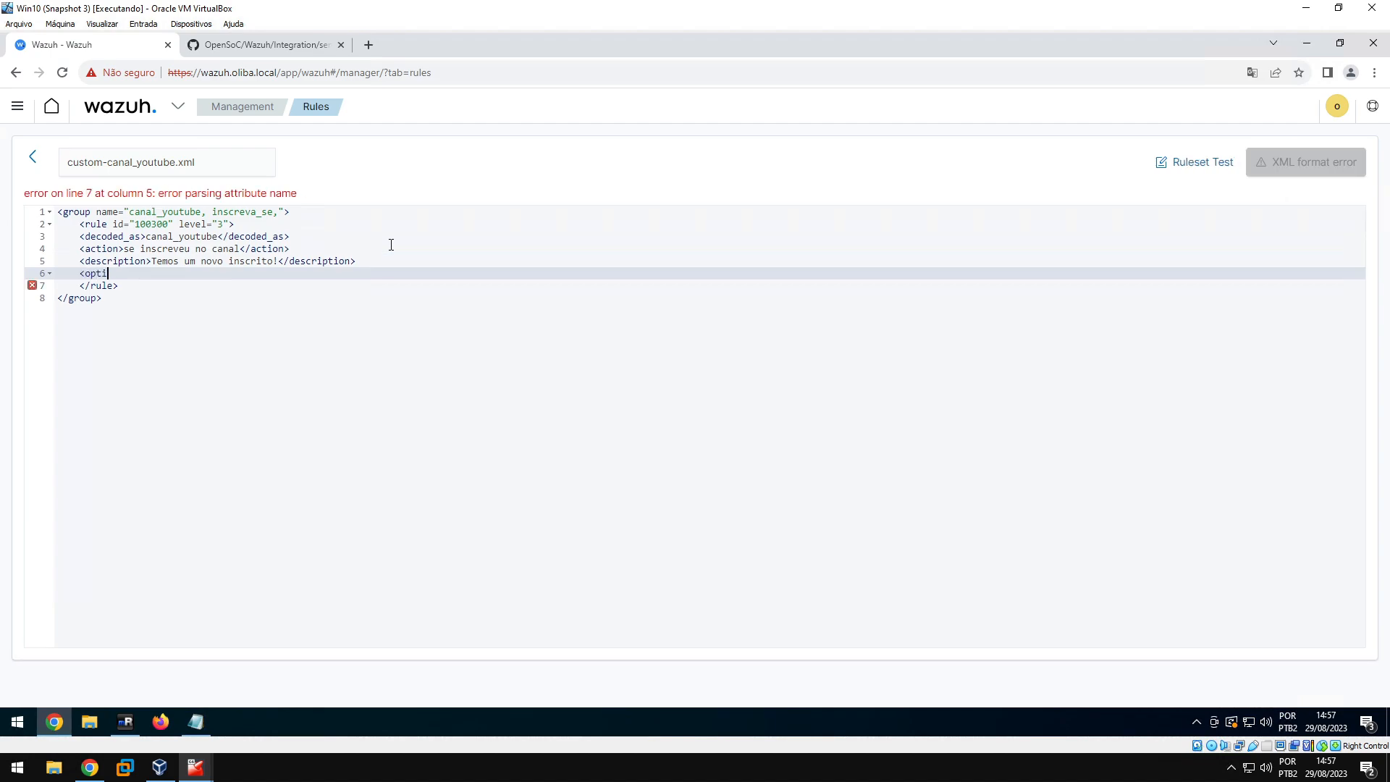
{"action": "type", "text": "ons<"}
{"action": "key", "text": "BackSpace"}
{"action": "type", "text": "></"}
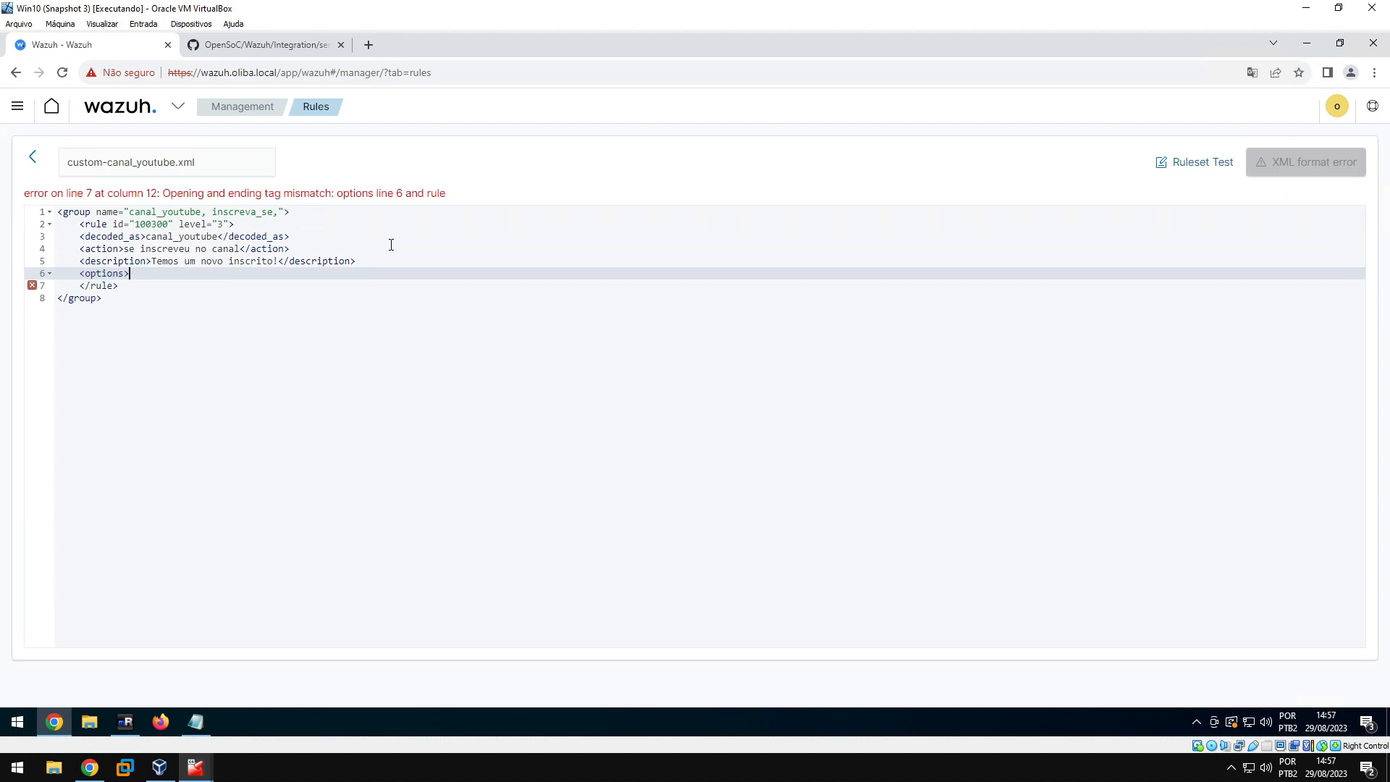
{"action": "type", "text": "options>"}
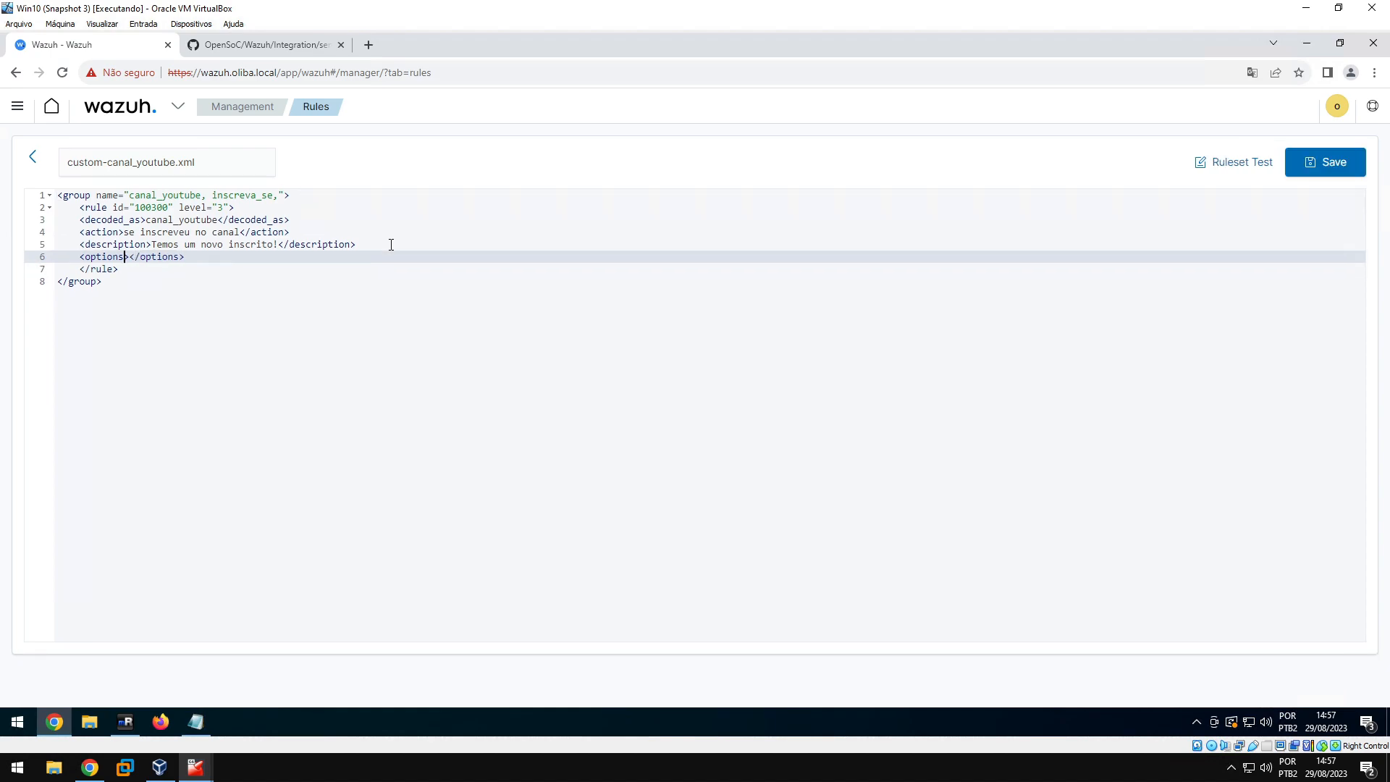
{"action": "type", "text": "no_full_log"}
Reduce the indentation of the opening and closing rule tags to two spaces
{"action": "left_click", "coordinate": [81, 208]}
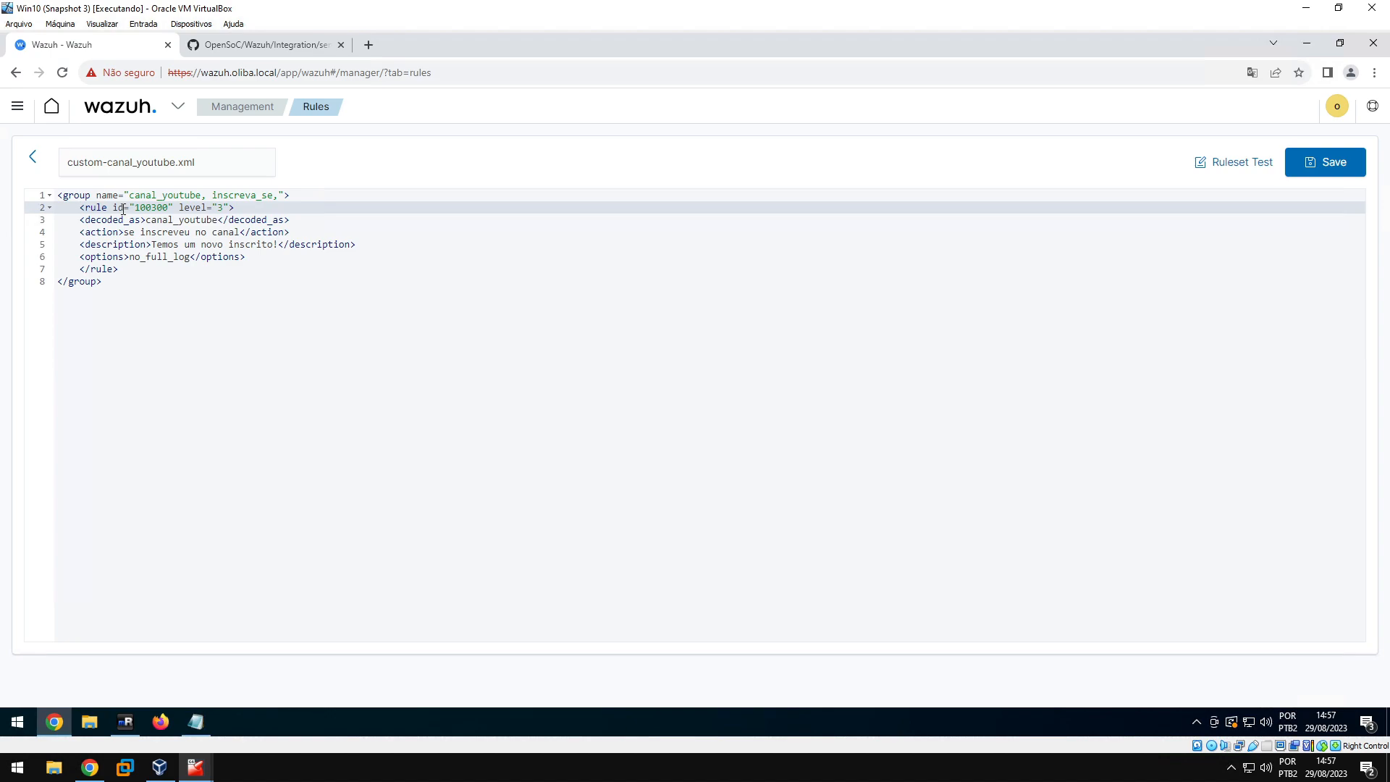
{"action": "key", "text": "BackSpace"}
{"action": "key", "text": "Down"}
{"action": "key", "text": "Down"}
{"action": "key", "text": "Down"}
{"action": "key", "text": "Down"}
{"action": "key", "text": "Down"}
{"action": "key", "text": "Delete"}
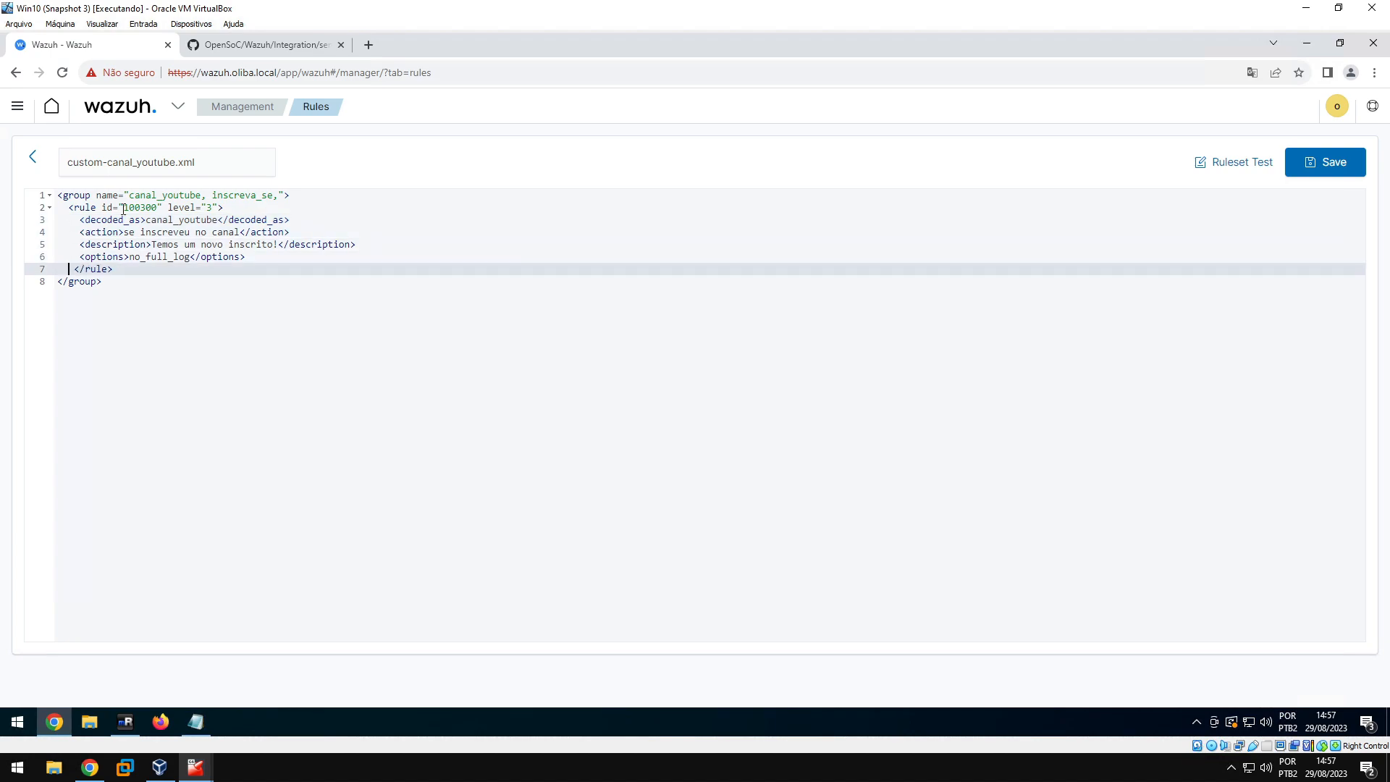
{"action": "key", "text": "Delete"}
Save custom-canal_youtube.xml and restart the Wazuh manager to apply the new rule
{"action": "left_click", "coordinate": [1337, 161]}
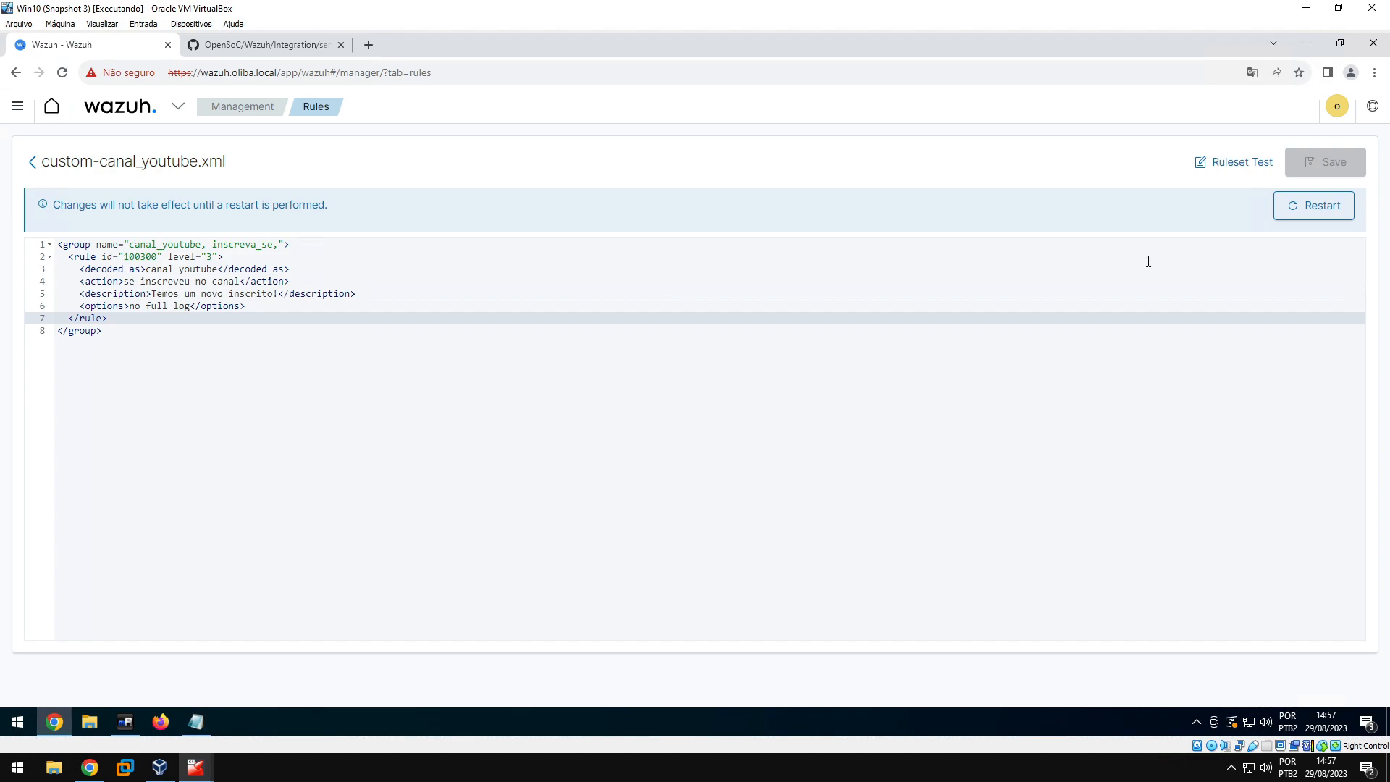
{"action": "left_click", "coordinate": [1334, 211]}
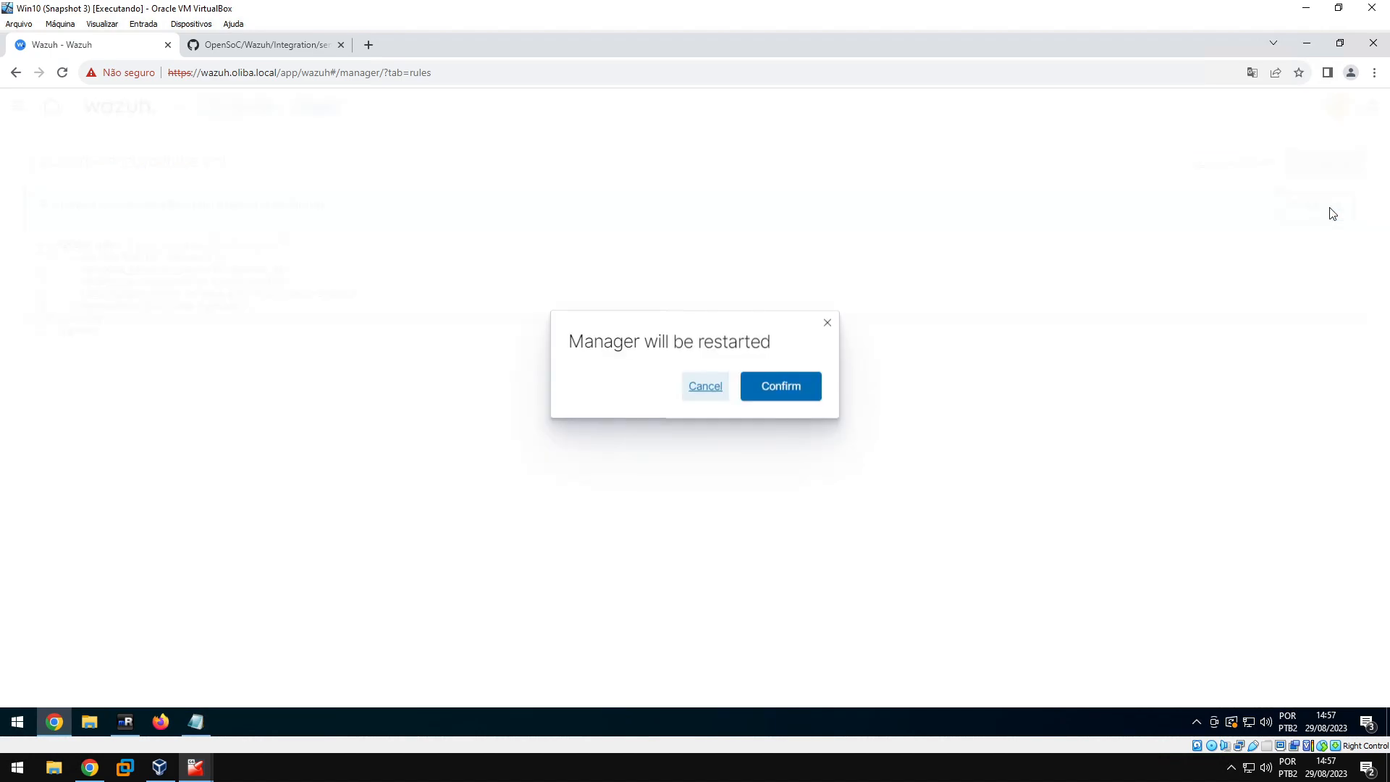
{"action": "left_click", "coordinate": [803, 390]}
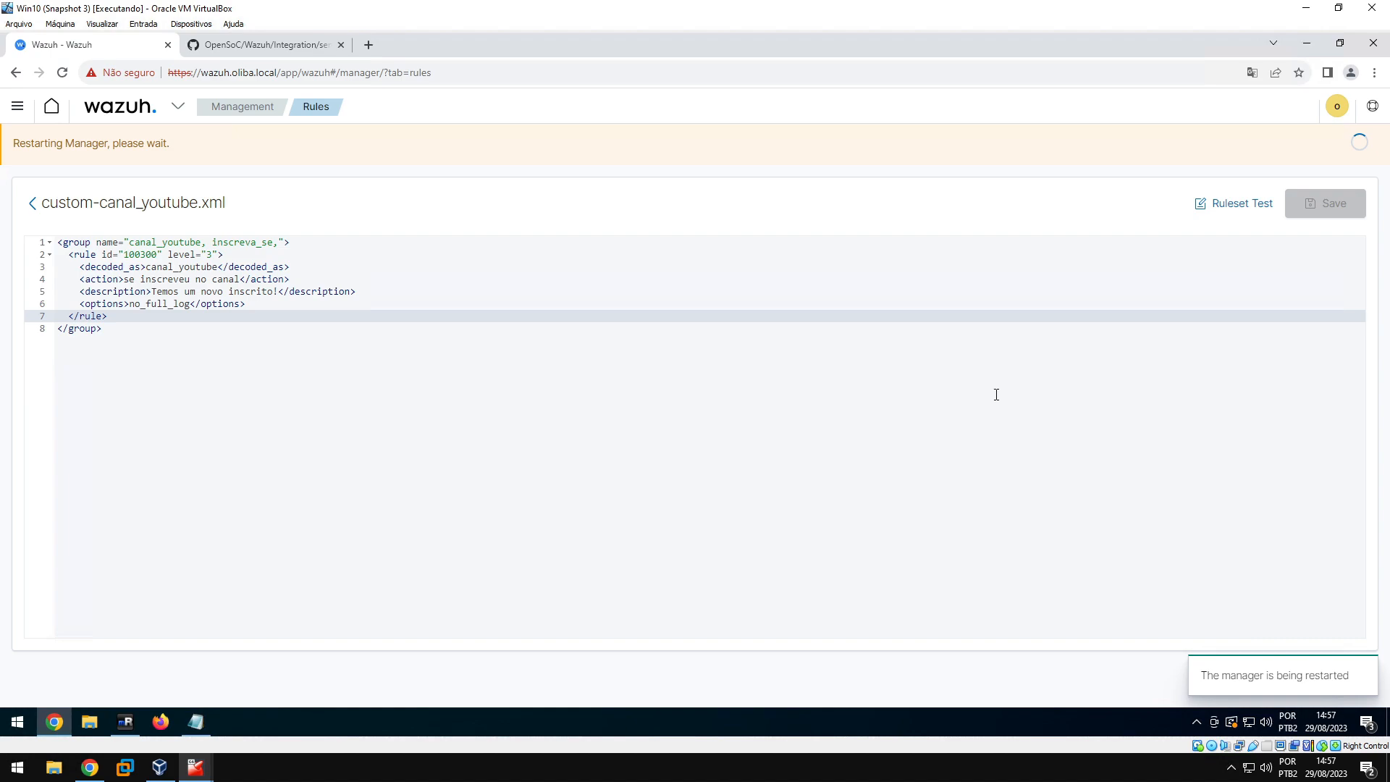
{"action": "left_click", "coordinate": [977, 314]}
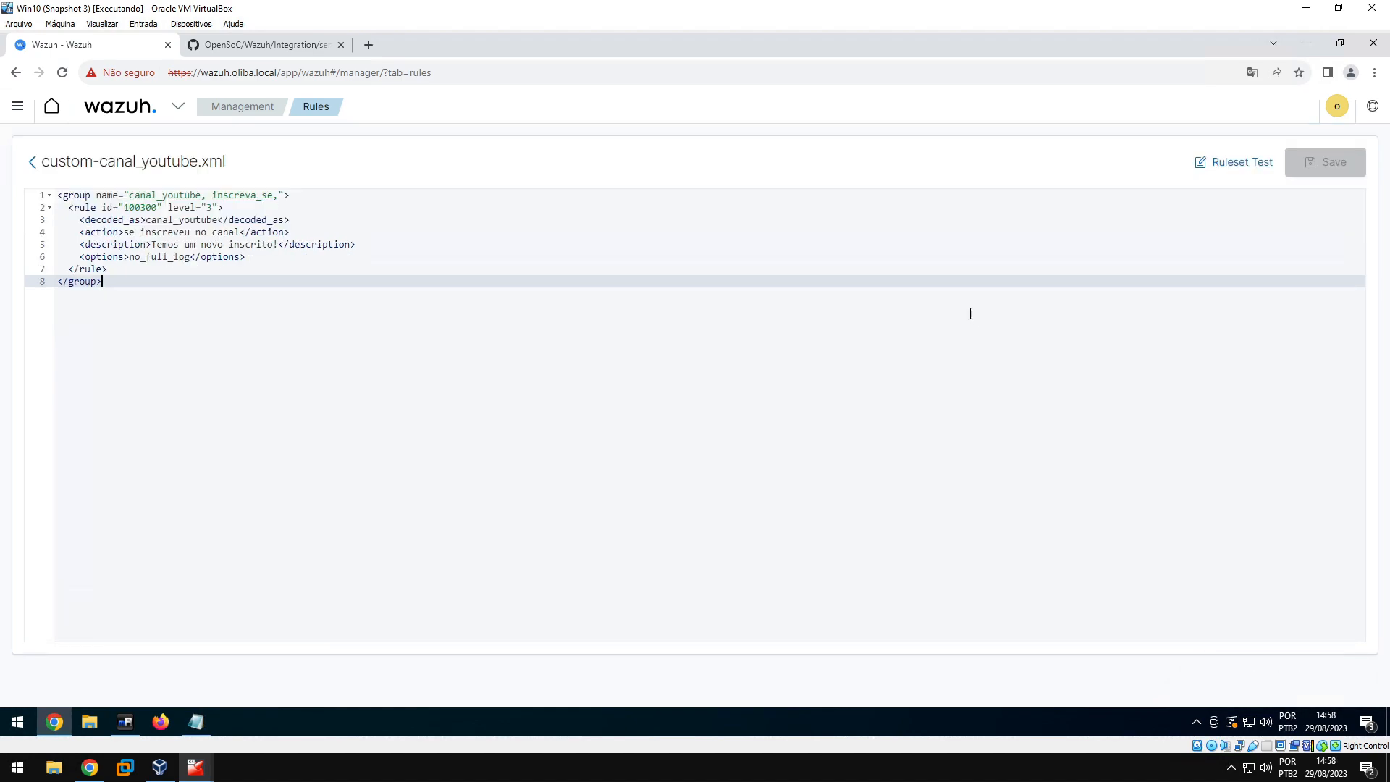
Copy the first log line of the log_sample file, with the action "se inscreveu no canal", and return to the rules editor
{"action": "left_click", "coordinate": [196, 720]}
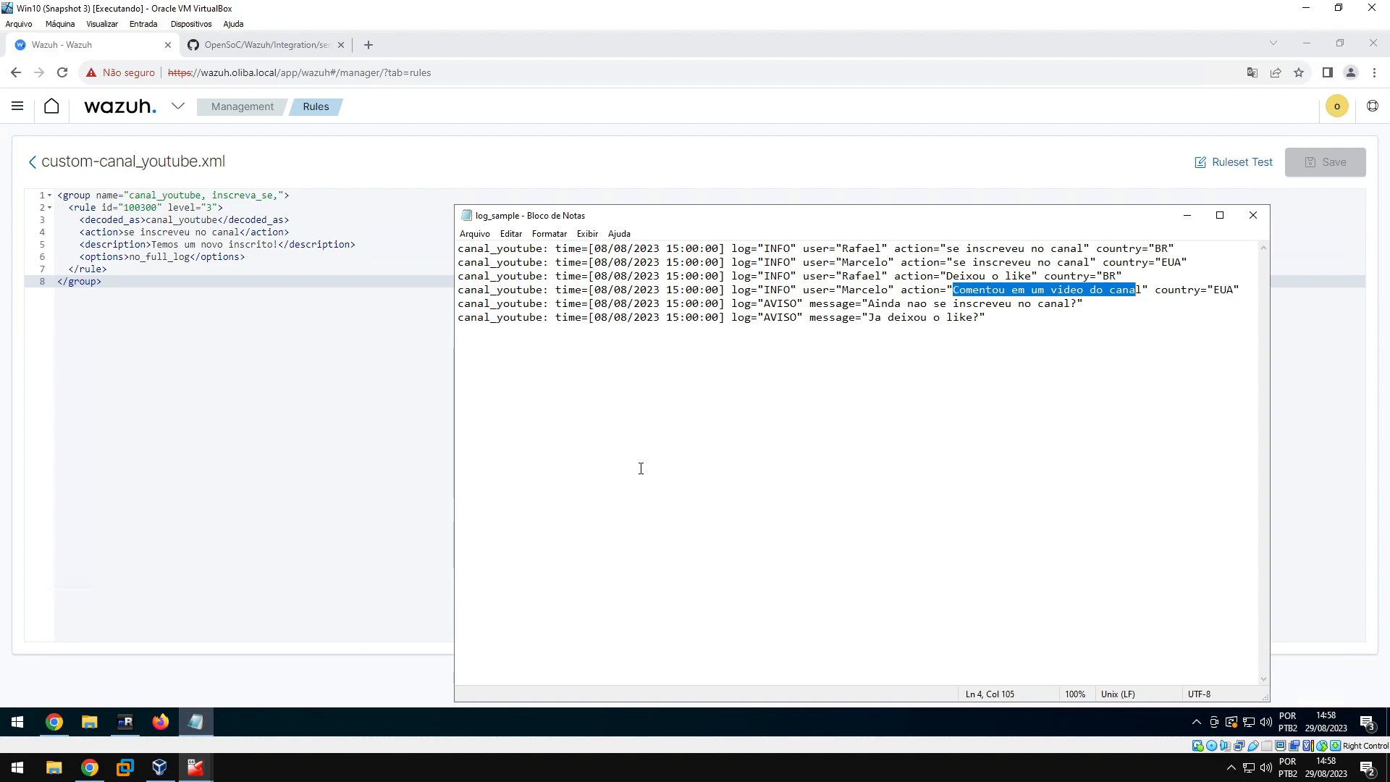
{"action": "left_click_drag", "start_coordinate": [1174, 248], "coordinate": [458, 250]}
{"action": "right_click", "coordinate": [459, 251]}
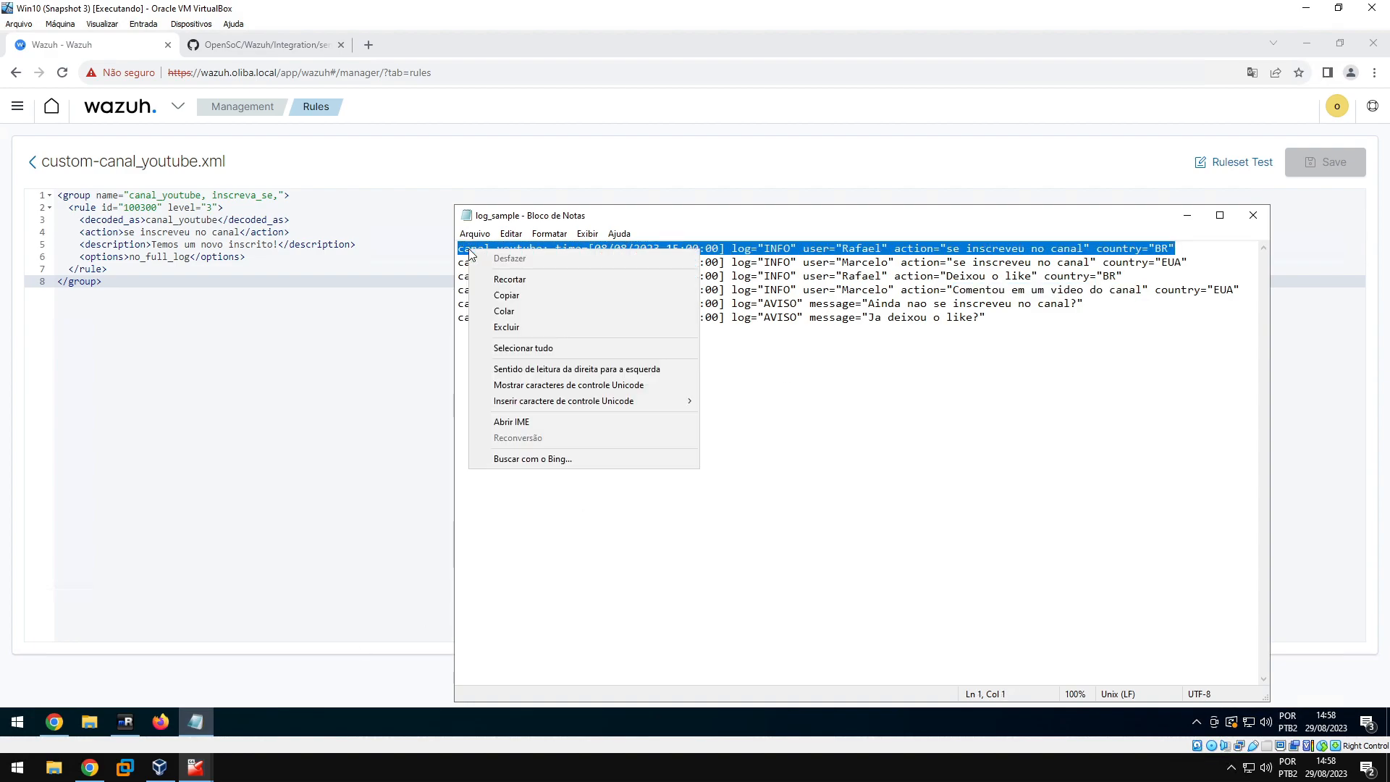
{"action": "left_click", "coordinate": [521, 294]}
{"action": "left_click", "coordinate": [1187, 215]}
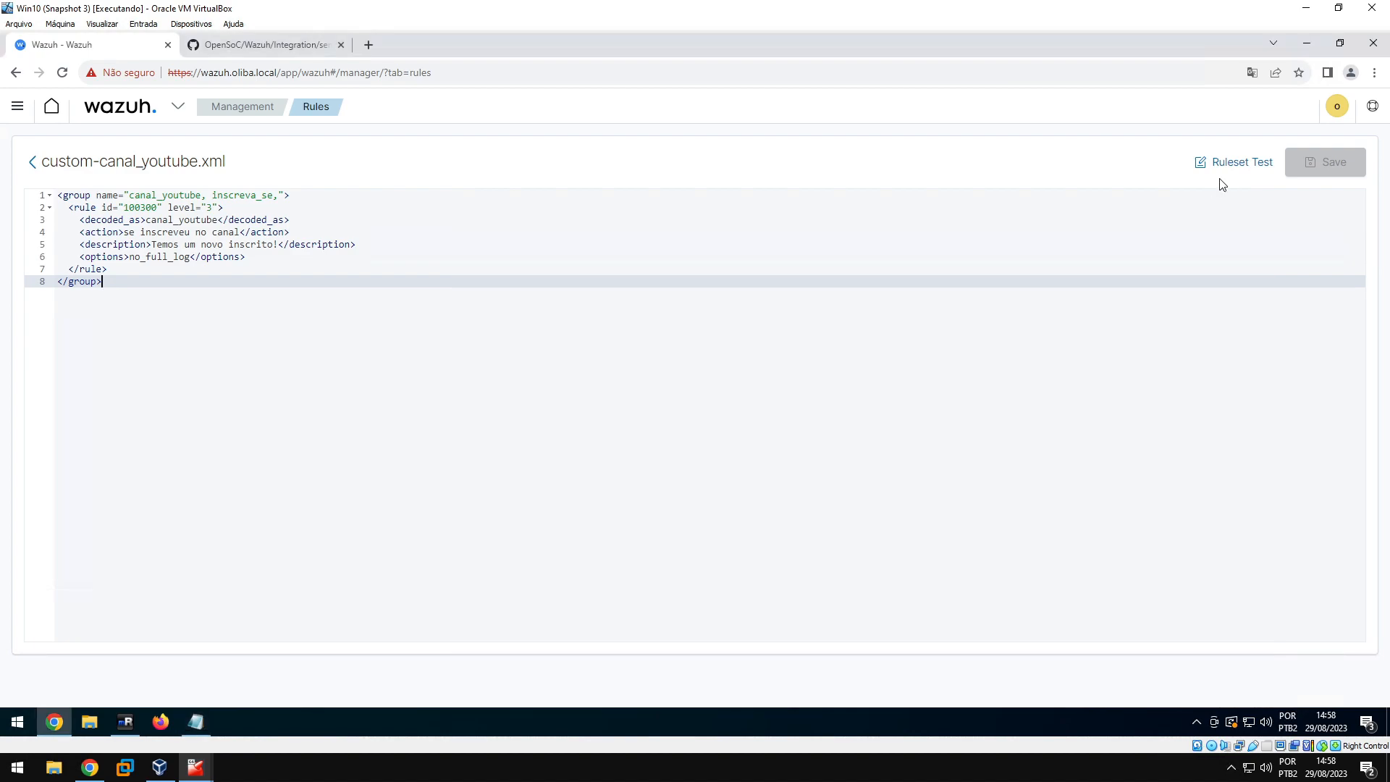
Run a ruleset test on the copied first log line with the action "se inscreveu no canal"
{"action": "left_click", "coordinate": [1226, 165]}
{"action": "left_click", "coordinate": [815, 222]}
{"action": "key", "text": "ctrl+v"}
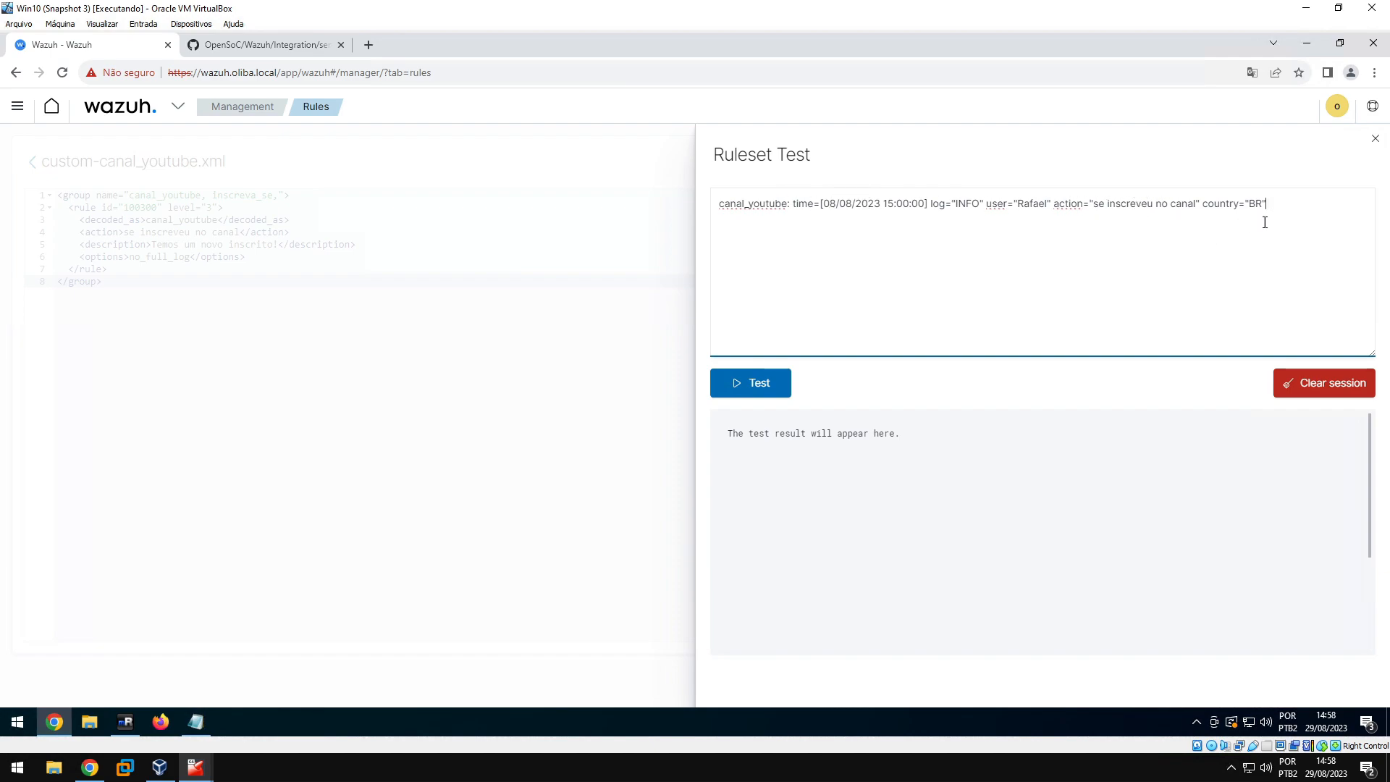
{"action": "left_click", "coordinate": [752, 382]}
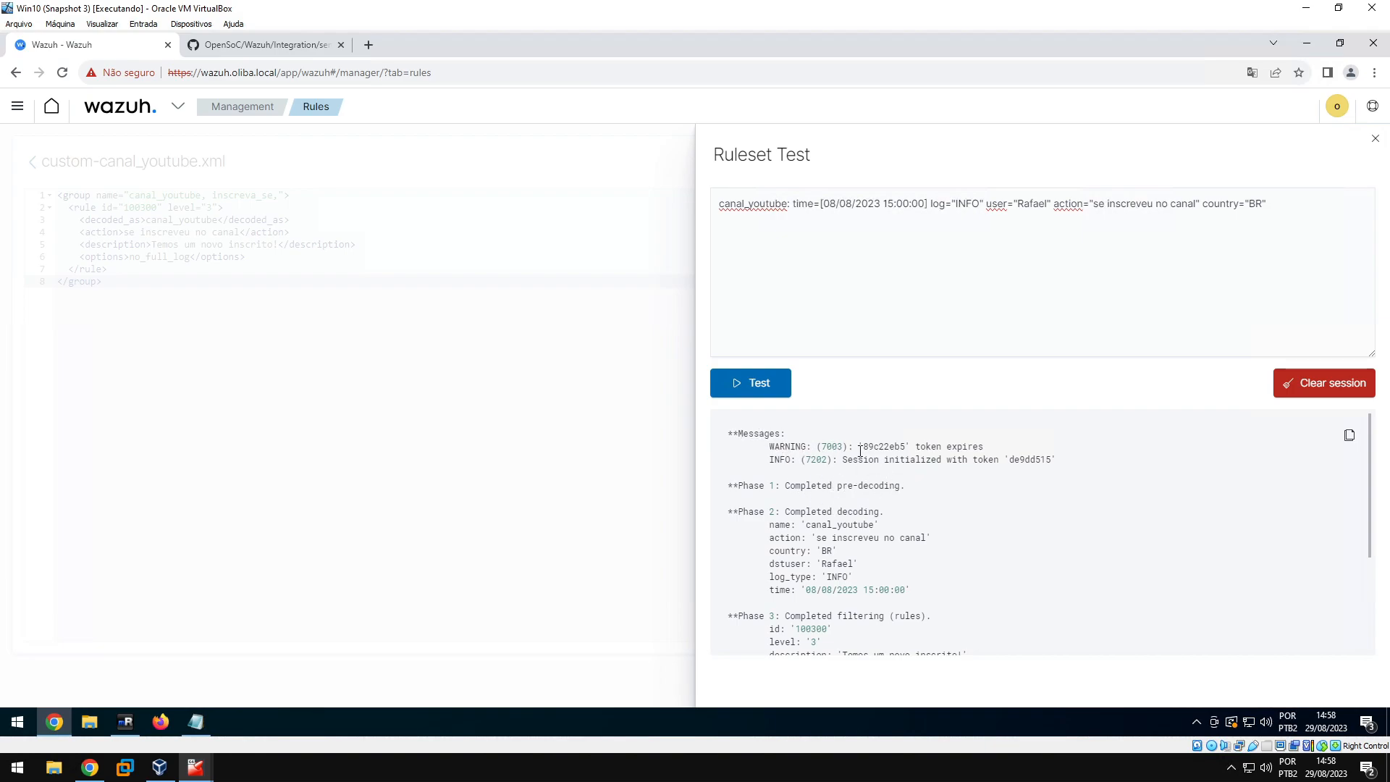
Examine the messages, the pre-decoding phase and the decoded fields in the test result
{"action": "left_click_drag", "start_coordinate": [915, 448], "coordinate": [936, 460]}
{"action": "scroll", "coordinate": [876, 504], "scroll_direction": "down", "scroll_amount": 1}
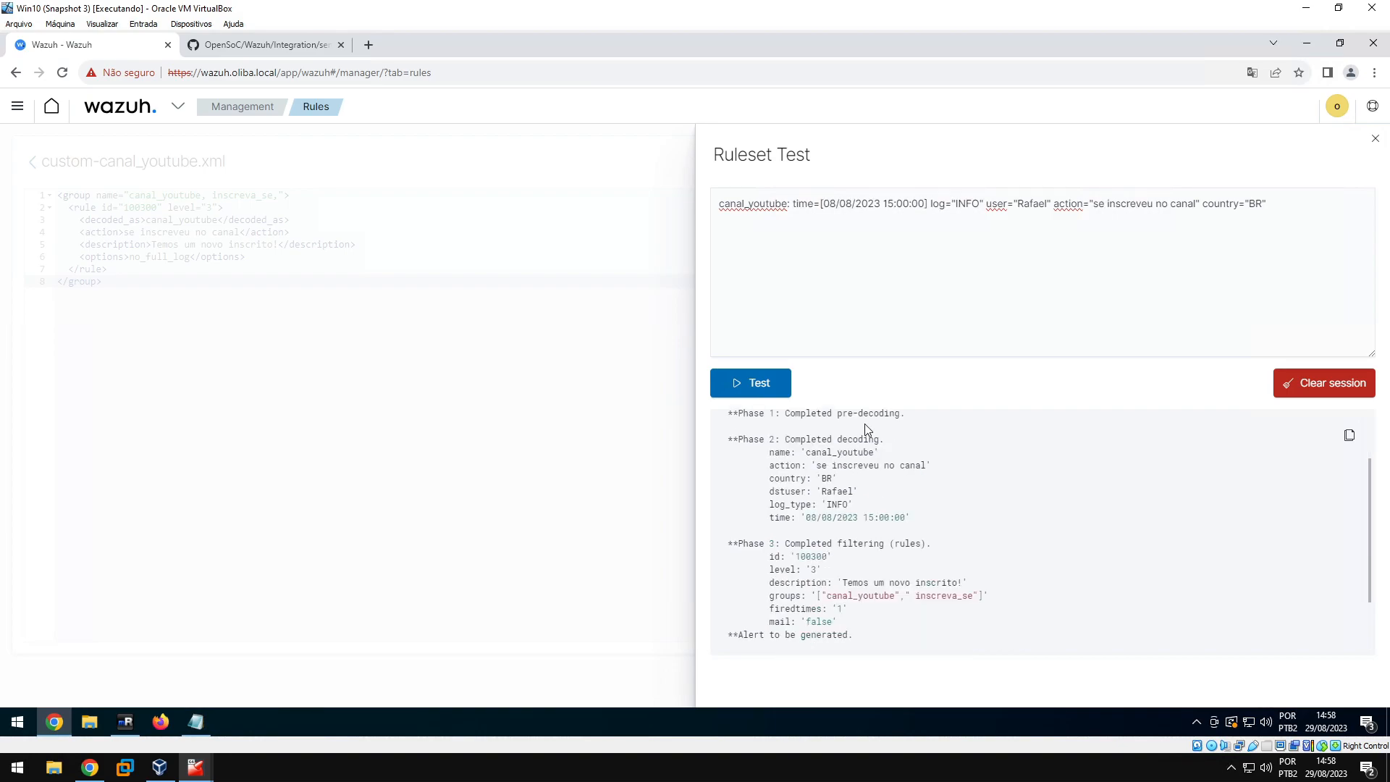
{"action": "left_click_drag", "start_coordinate": [853, 413], "coordinate": [888, 413]}
{"action": "left_click", "coordinate": [838, 482]}
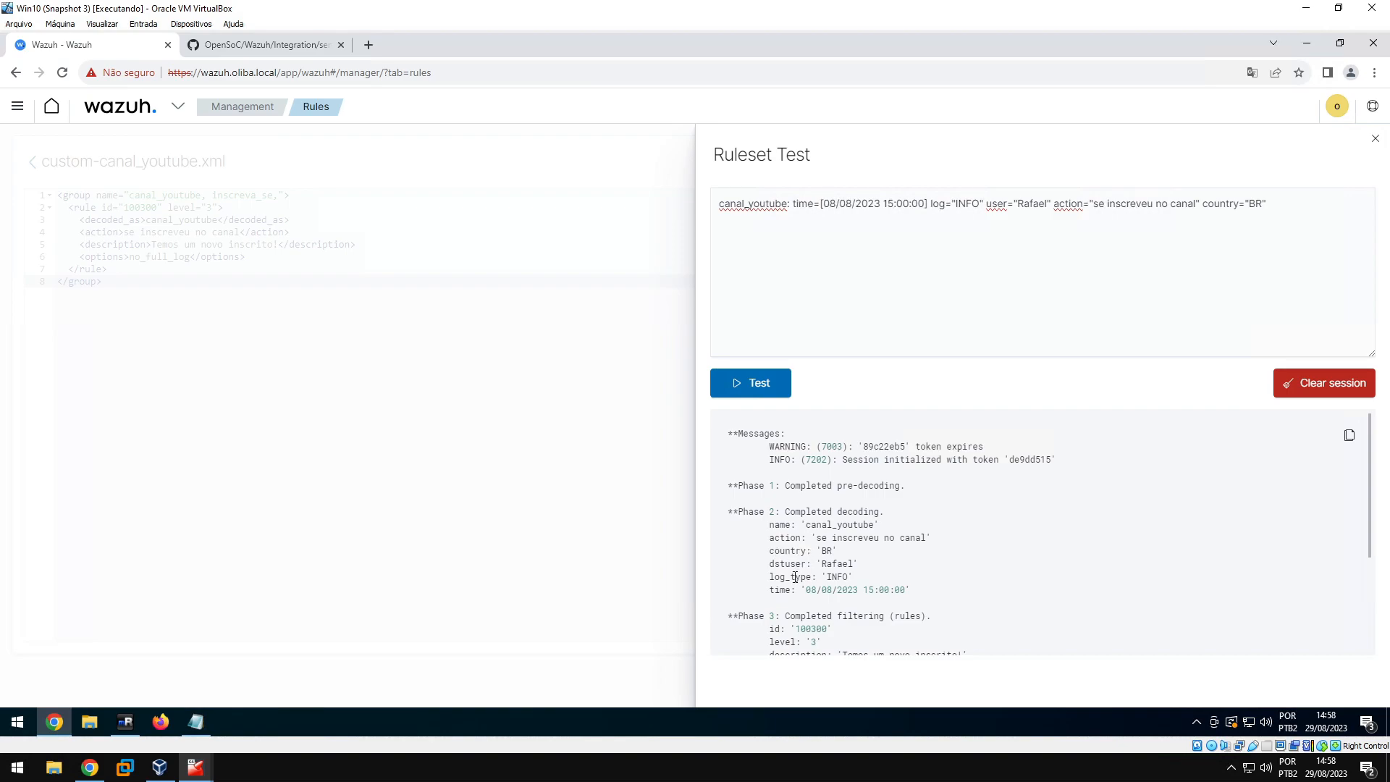
{"action": "left_click_drag", "start_coordinate": [816, 563], "coordinate": [842, 577]}
{"action": "scroll", "coordinate": [950, 588], "scroll_direction": "down", "scroll_amount": 2}
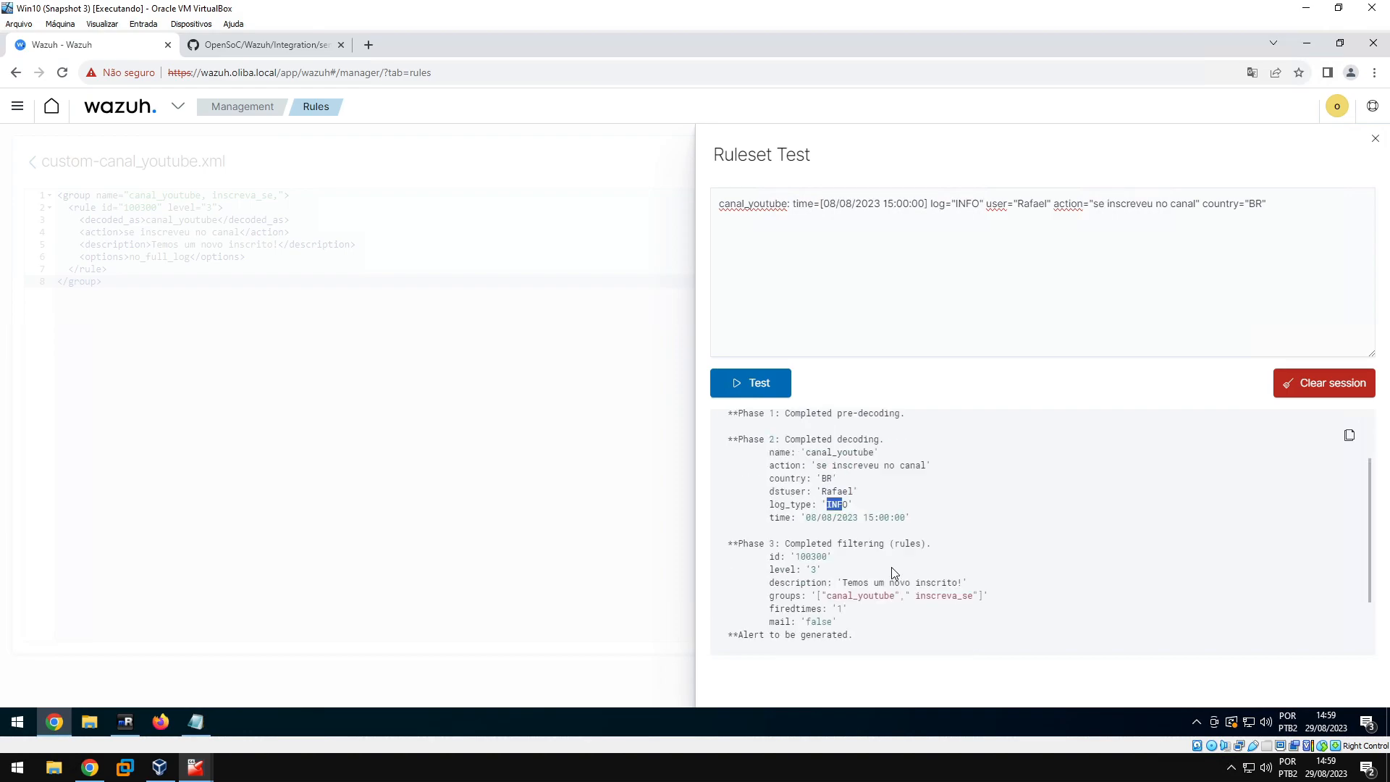
Examine the rule filtering phase of the test result: rule ID, level, description, groups, firedtimes, mail and the alert line
{"action": "left_click_drag", "start_coordinate": [796, 556], "coordinate": [825, 556]}
{"action": "double_click", "coordinate": [815, 571]}
{"action": "left_click_drag", "start_coordinate": [843, 583], "coordinate": [958, 585]}
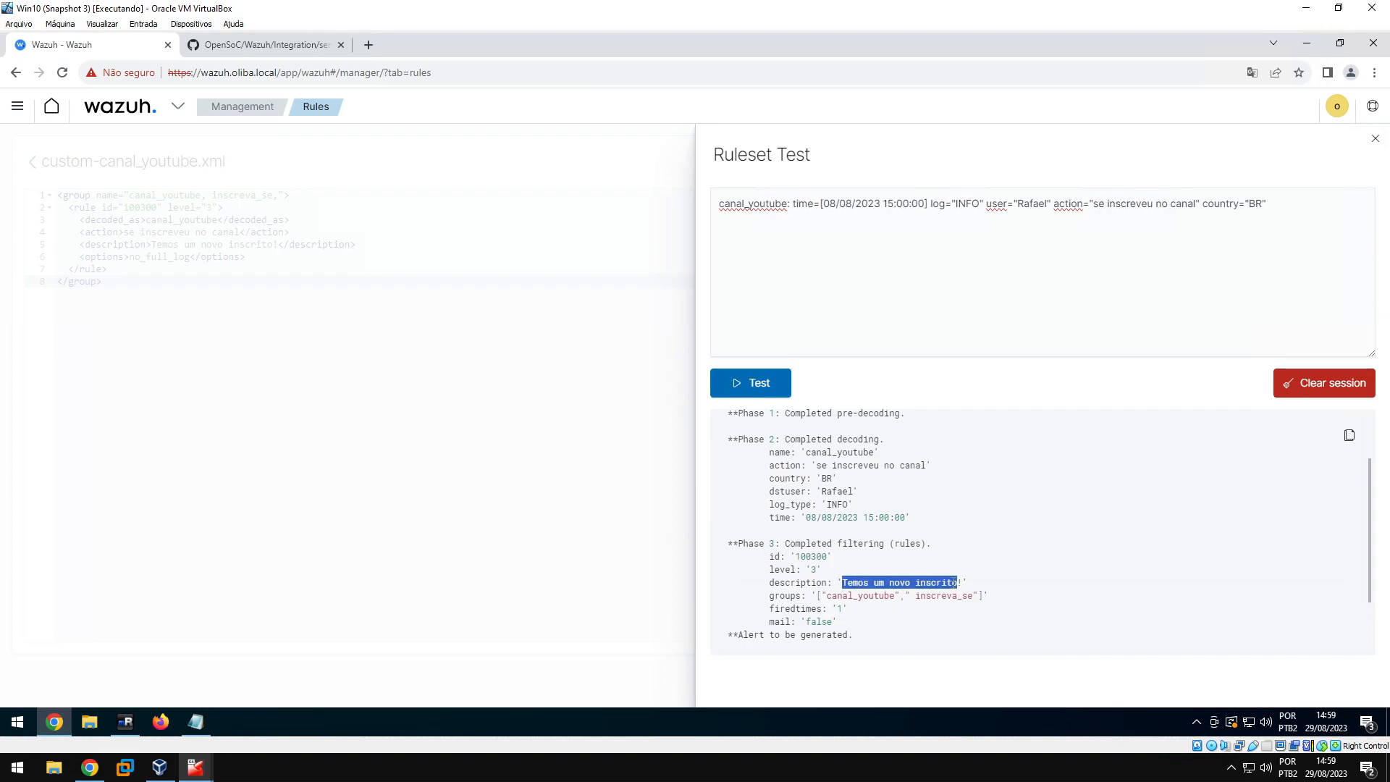
{"action": "left_click_drag", "start_coordinate": [771, 595], "coordinate": [795, 595]}
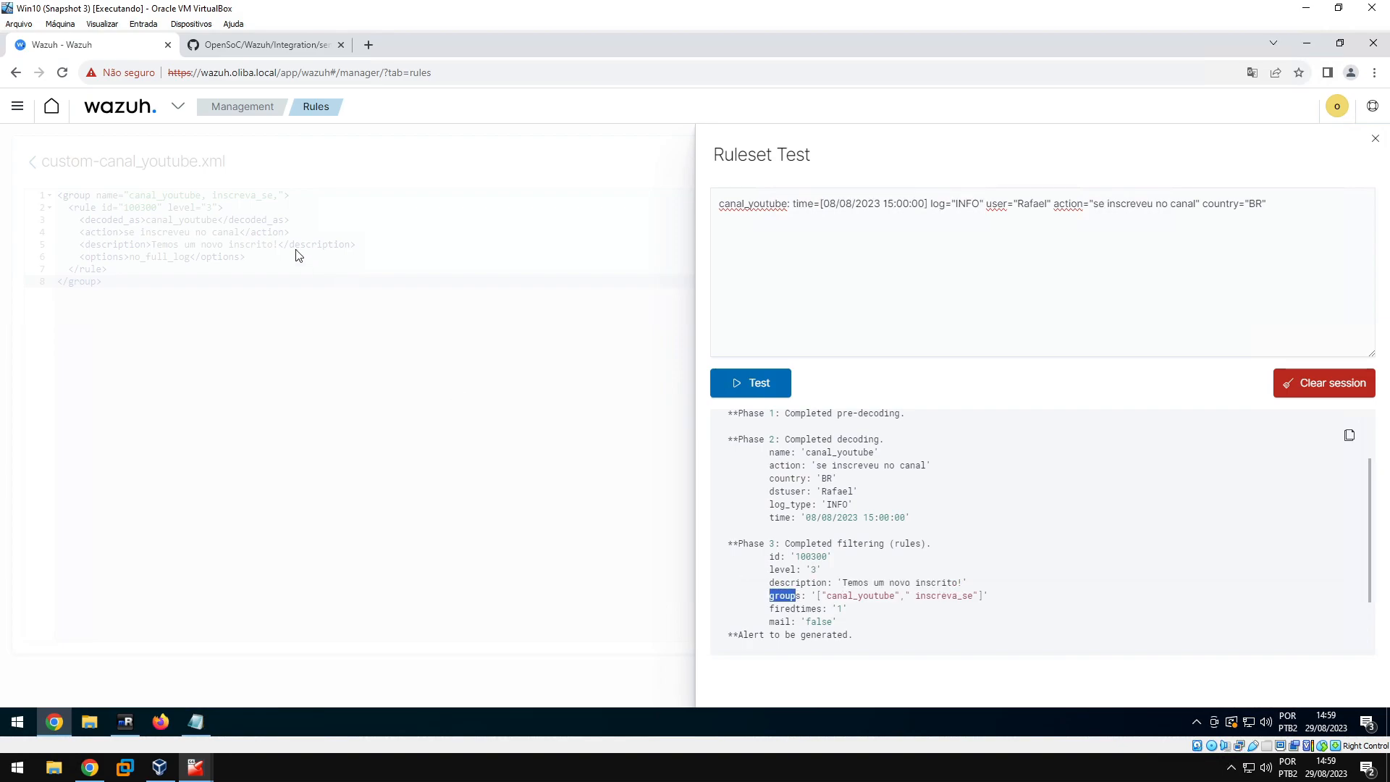
{"action": "double_click", "coordinate": [829, 595]}
{"action": "left_click_drag", "start_coordinate": [925, 595], "coordinate": [956, 595]}
{"action": "mouse_move", "coordinate": [769, 610]}
{"action": "left_mouse_down"}
{"action": "mouse_move", "coordinate": [796, 610]}
{"action": "mouse_move", "coordinate": [791, 623]}
{"action": "left_mouse_up"}
{"action": "left_click", "coordinate": [819, 620]}
{"action": "left_click", "coordinate": [865, 621]}
{"action": "left_click_drag", "start_coordinate": [835, 623], "coordinate": [796, 624]}
{"action": "left_click", "coordinate": [858, 626]}
{"action": "scroll", "coordinate": [915, 500], "scroll_direction": "down", "scroll_amount": 1}
{"action": "scroll", "coordinate": [825, 583], "scroll_direction": "up", "scroll_amount": 2}
{"action": "scroll", "coordinate": [800, 584], "scroll_direction": "down", "scroll_amount": 1}
{"action": "left_click_drag", "start_coordinate": [736, 636], "coordinate": [853, 636]}
{"action": "left_click", "coordinate": [878, 637]}
{"action": "scroll", "coordinate": [953, 605], "scroll_direction": "up", "scroll_amount": 1}
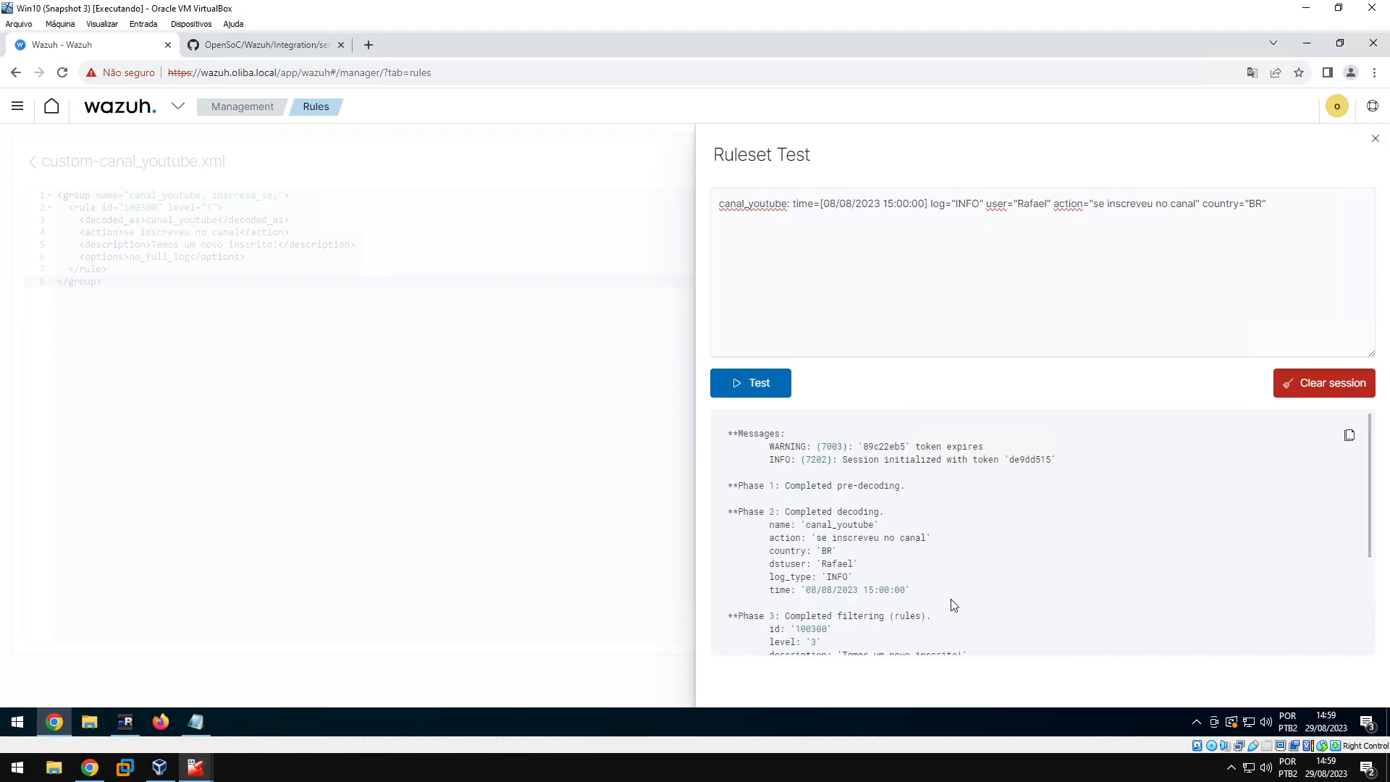
{"action": "scroll", "coordinate": [953, 584], "scroll_direction": "down", "scroll_amount": 2}
{"action": "scroll", "coordinate": [949, 582], "scroll_direction": "up", "scroll_amount": 1}
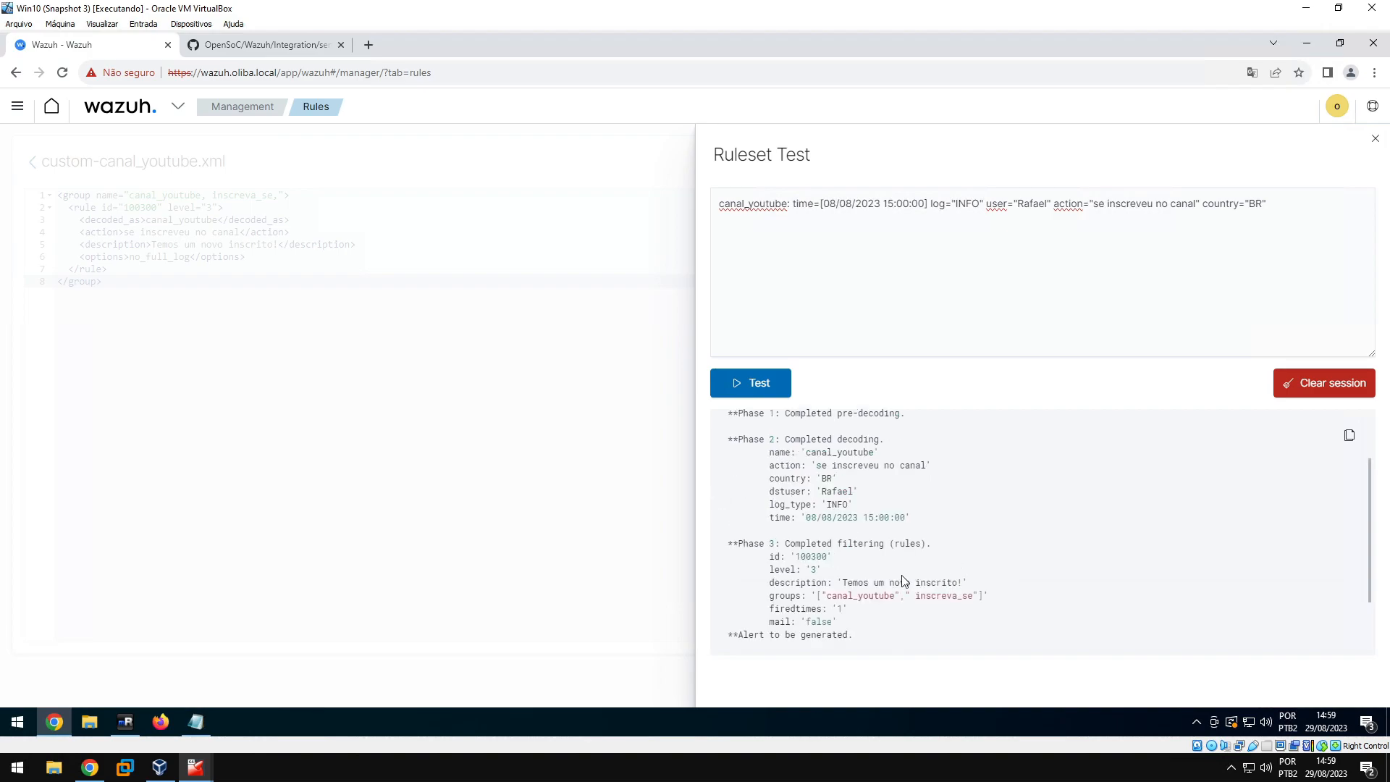
{"action": "left_click_drag", "start_coordinate": [850, 583], "coordinate": [917, 584]}
{"action": "left_click", "coordinate": [936, 585]}
Copy the second log_sample line, with country "EUA", run it through the ruleset test and check its decoded fields
{"action": "left_click", "coordinate": [195, 721]}
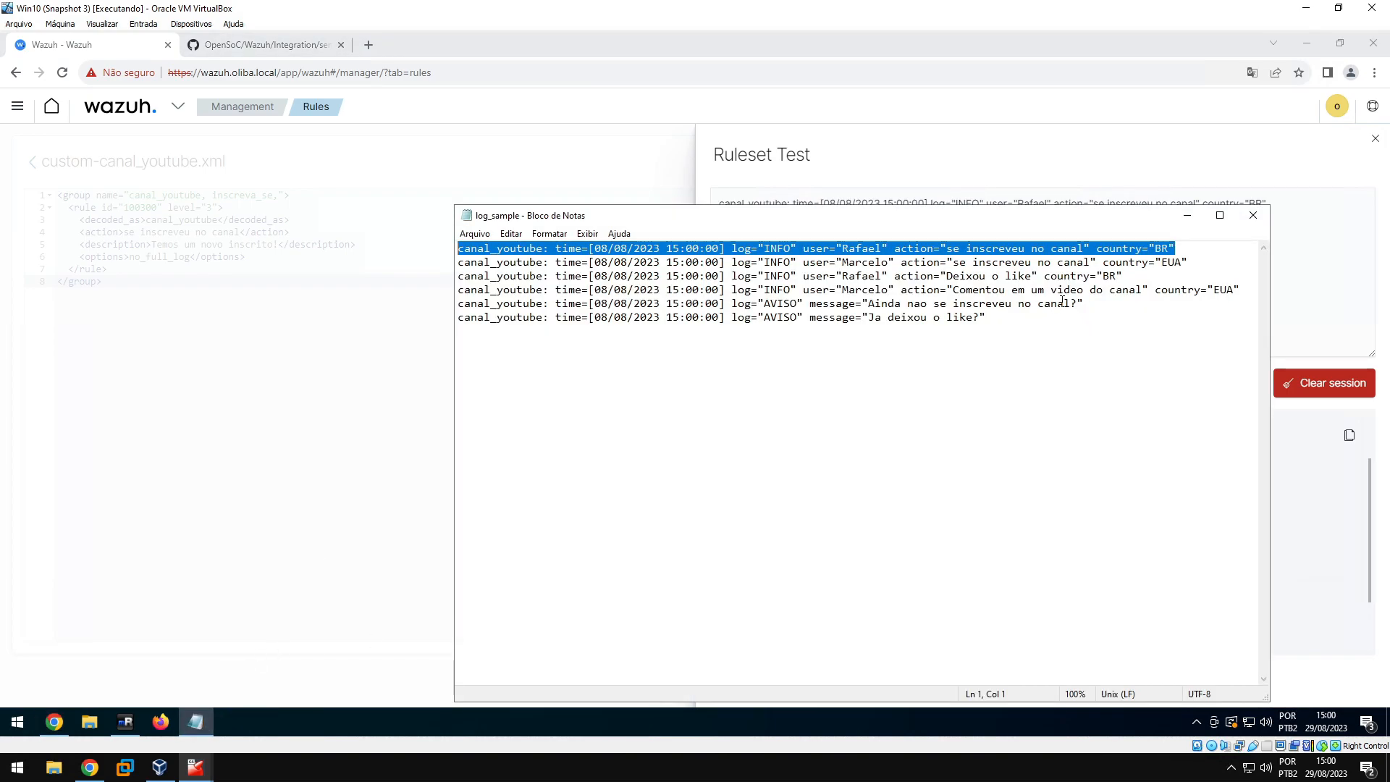
{"action": "left_click_drag", "start_coordinate": [1189, 265], "coordinate": [457, 265]}
{"action": "right_click", "coordinate": [487, 263]}
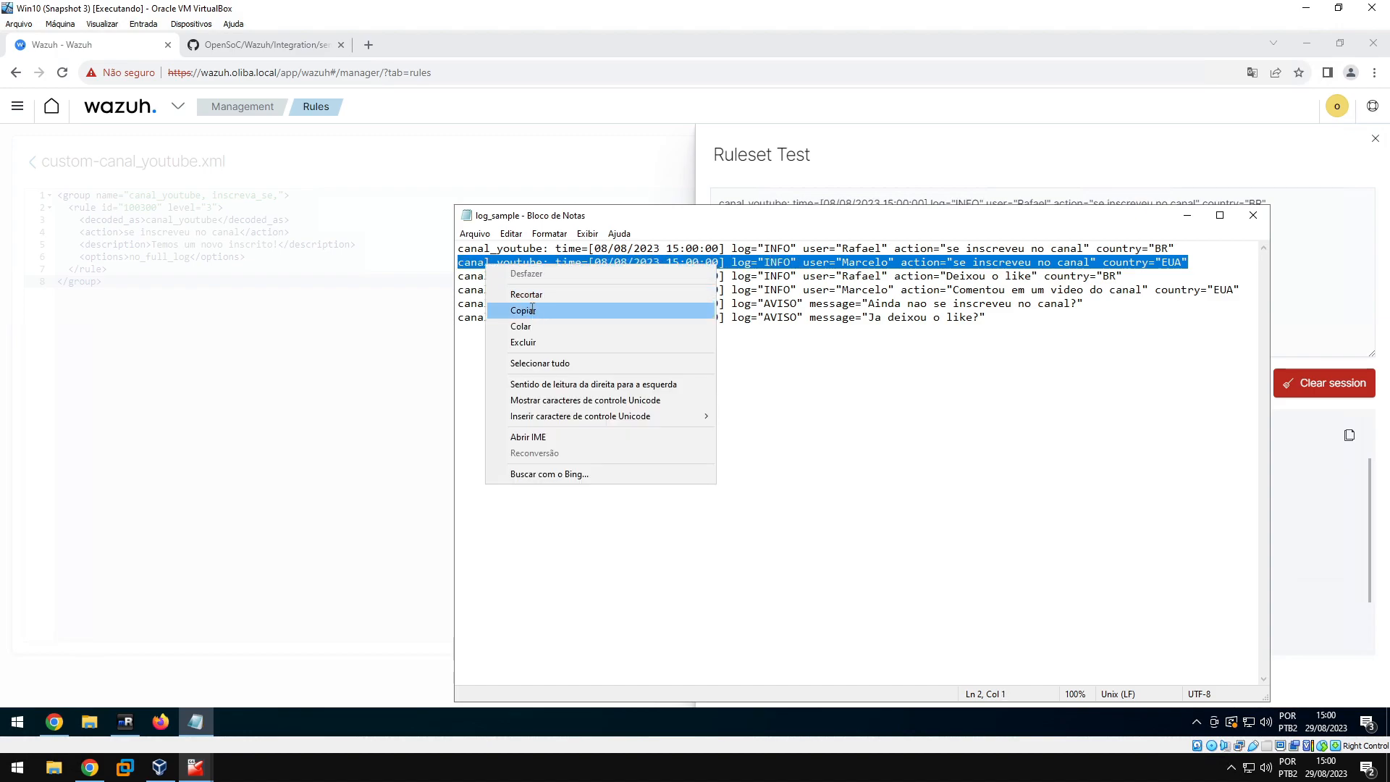
{"action": "left_click", "coordinate": [517, 311]}
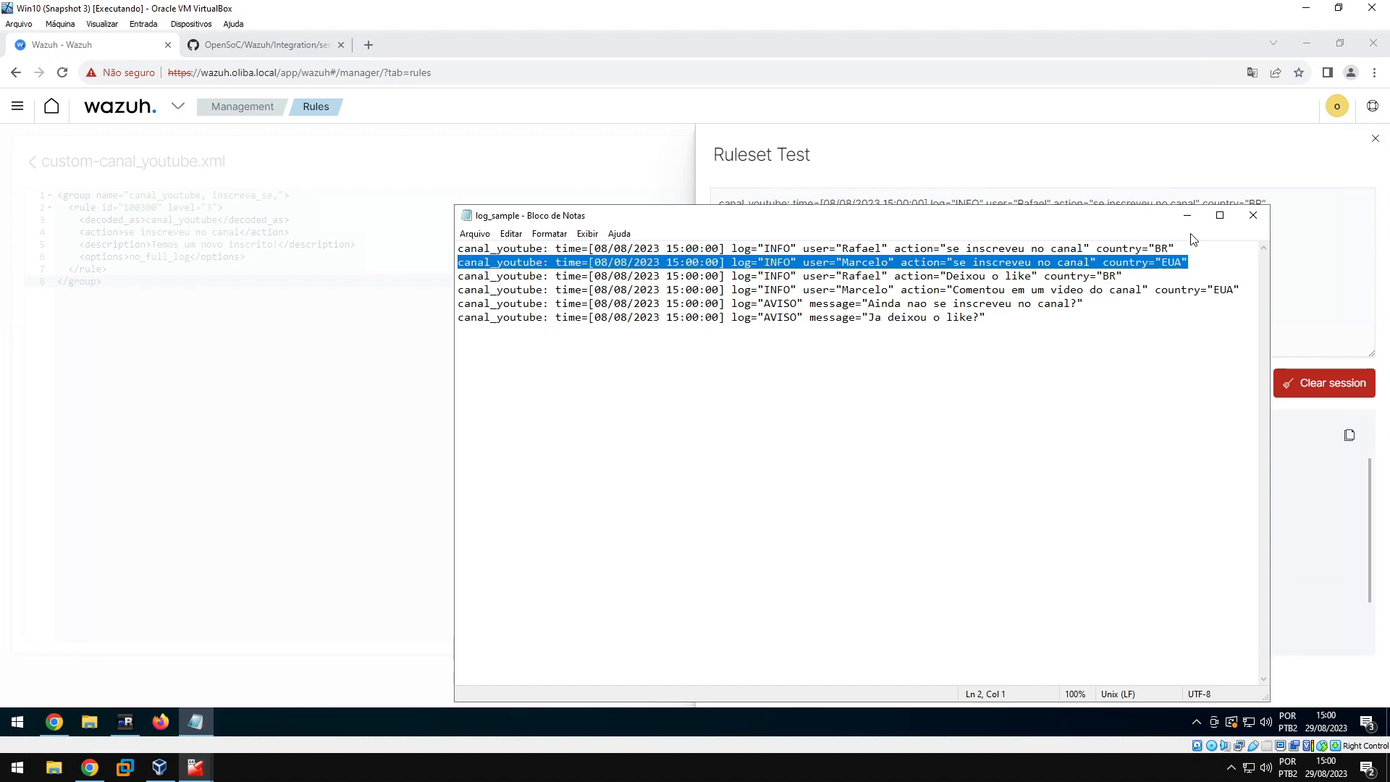
{"action": "left_click", "coordinate": [1187, 215]}
{"action": "left_click_drag", "start_coordinate": [1266, 204], "coordinate": [725, 216]}
{"action": "key", "text": "ctrl+v"}
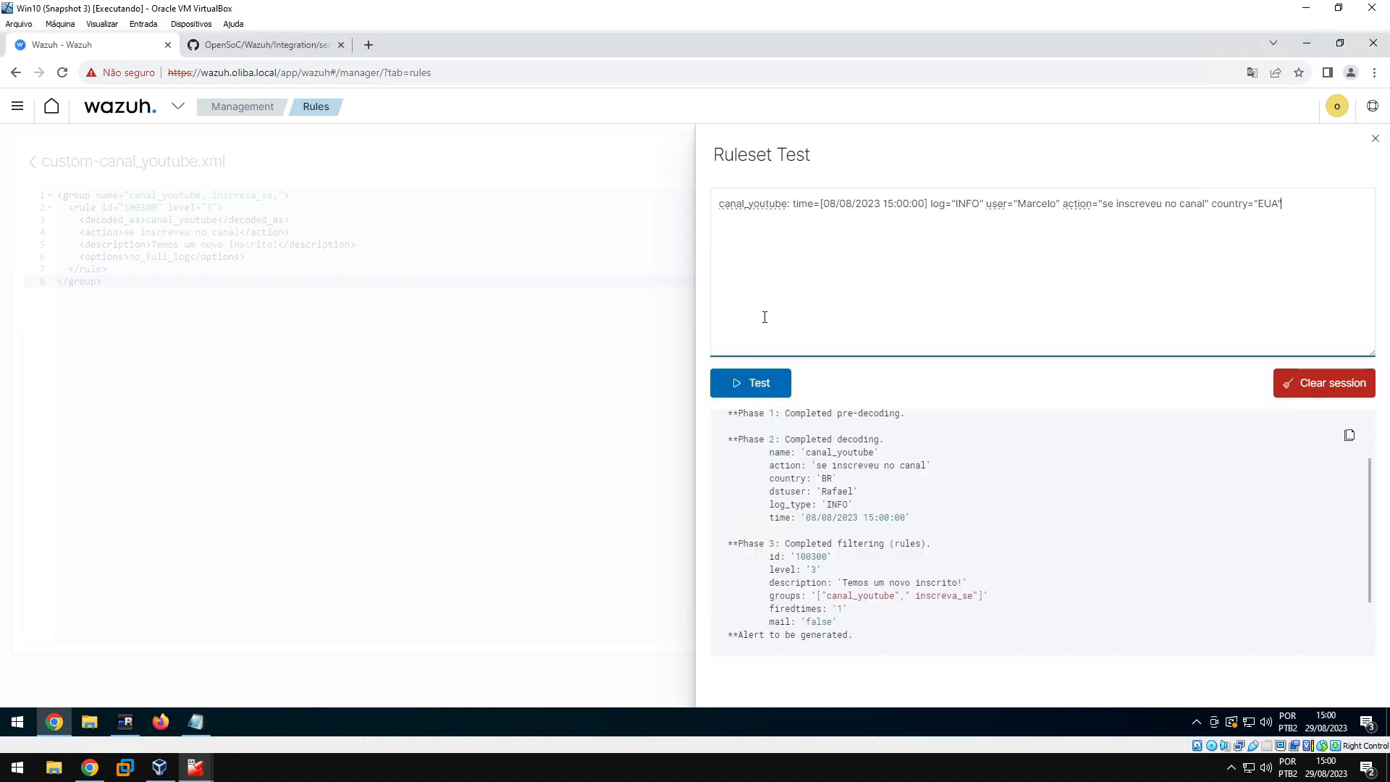
{"action": "left_click", "coordinate": [753, 383]}
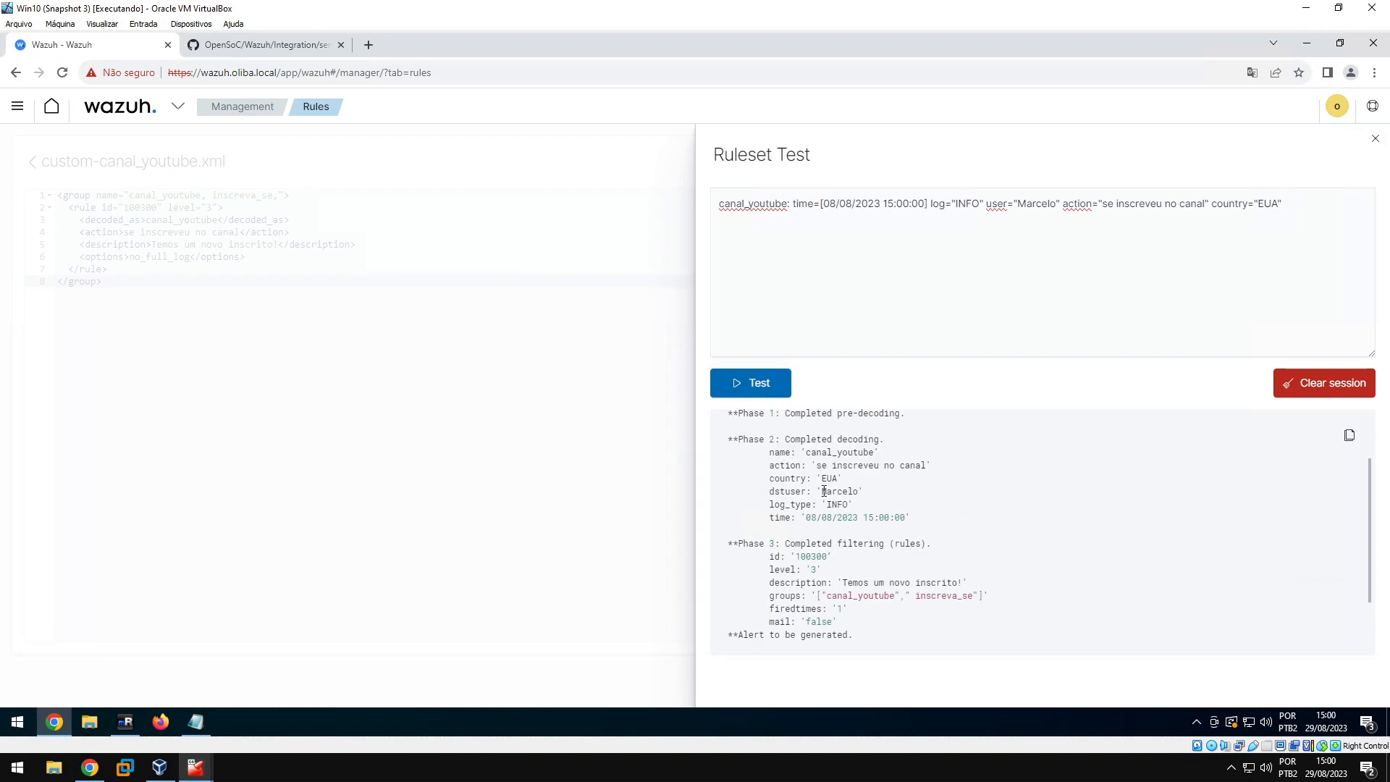
{"action": "left_click_drag", "start_coordinate": [821, 491], "coordinate": [856, 490]}
{"action": "left_click_drag", "start_coordinate": [823, 479], "coordinate": [889, 466]}
{"action": "left_click_drag", "start_coordinate": [826, 504], "coordinate": [842, 505]}
Run the third log_sample line, with the action "Deixou o like", through the ruleset test and return to the rules editor
{"action": "key", "text": "alt+Tab"}
{"action": "left_click_drag", "start_coordinate": [1137, 275], "coordinate": [736, 274]}
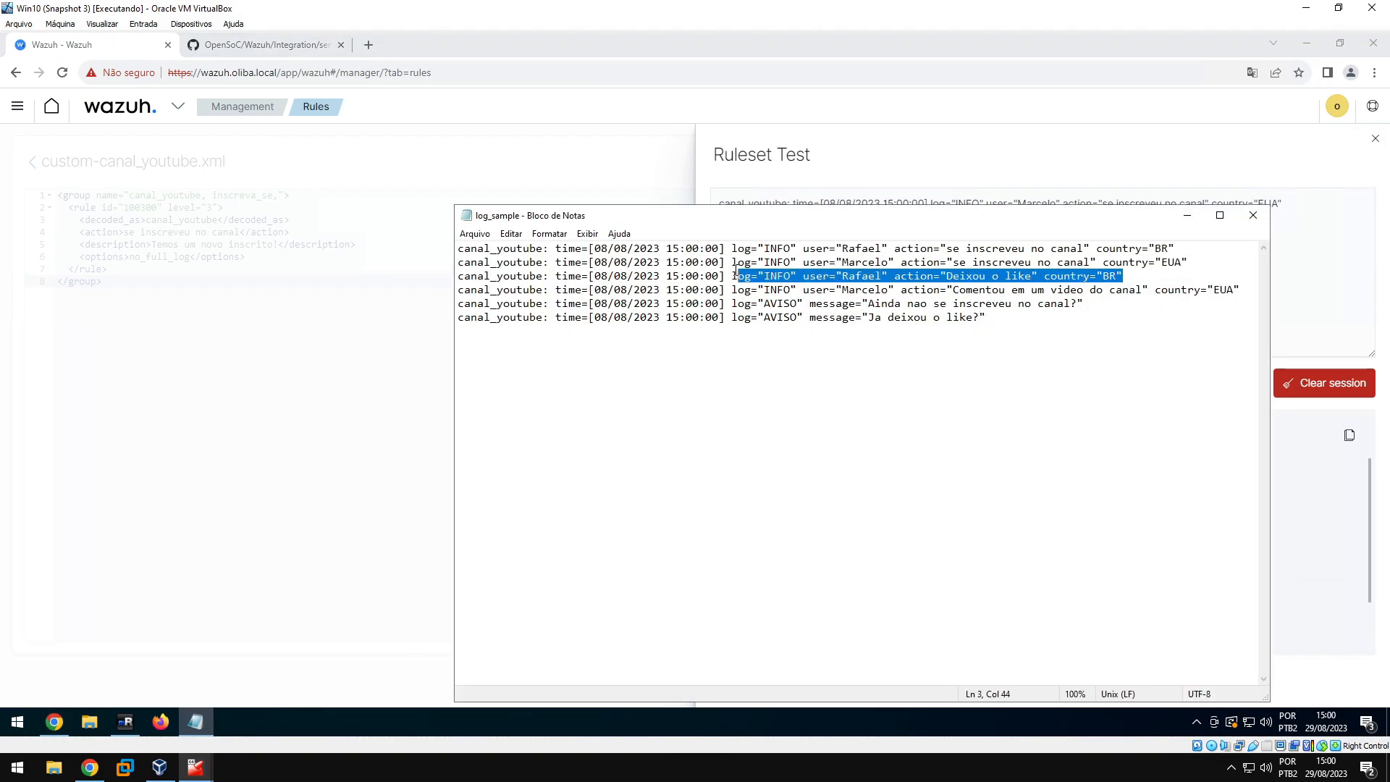
{"action": "left_click", "coordinate": [992, 277]}
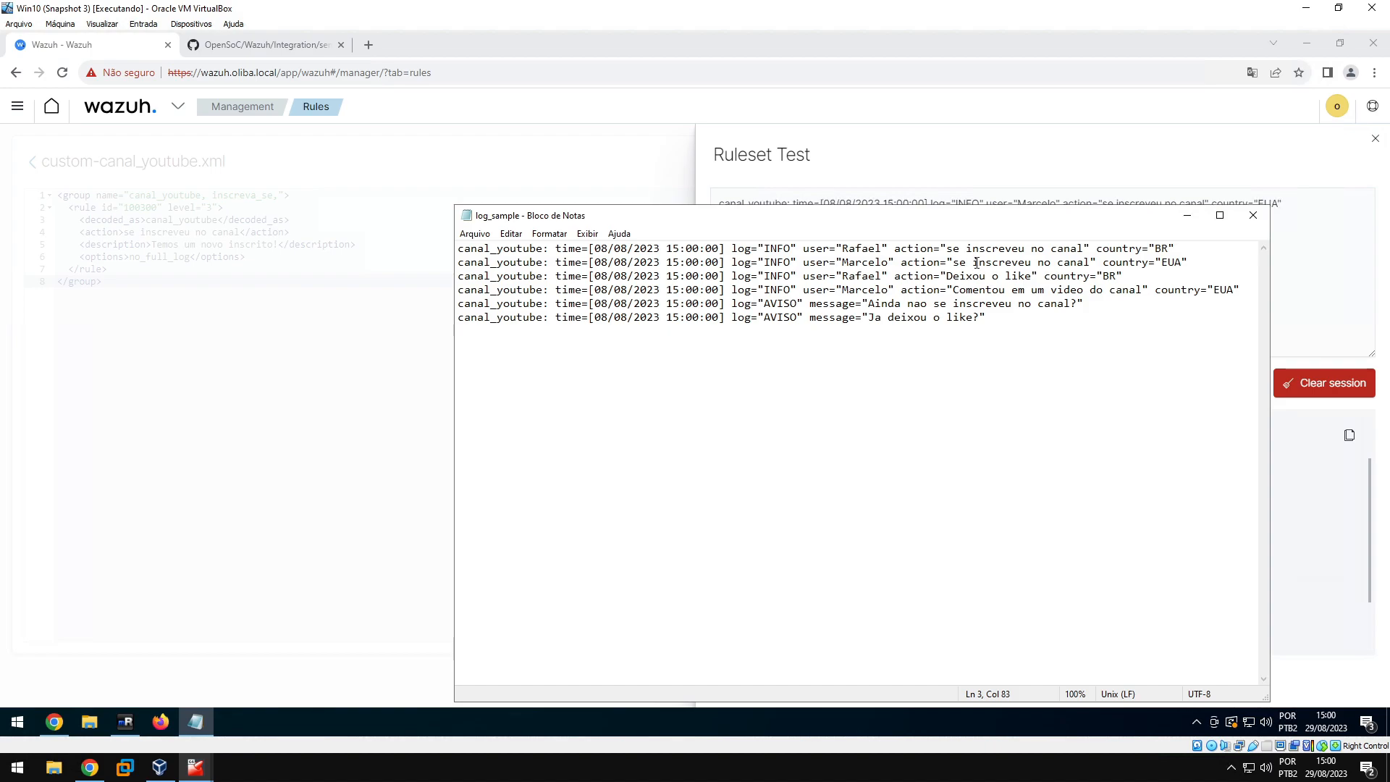
{"action": "left_click_drag", "start_coordinate": [1103, 275], "coordinate": [1017, 278]}
{"action": "left_click_drag", "start_coordinate": [1117, 277], "coordinate": [457, 277]}
{"action": "right_click", "coordinate": [475, 276]}
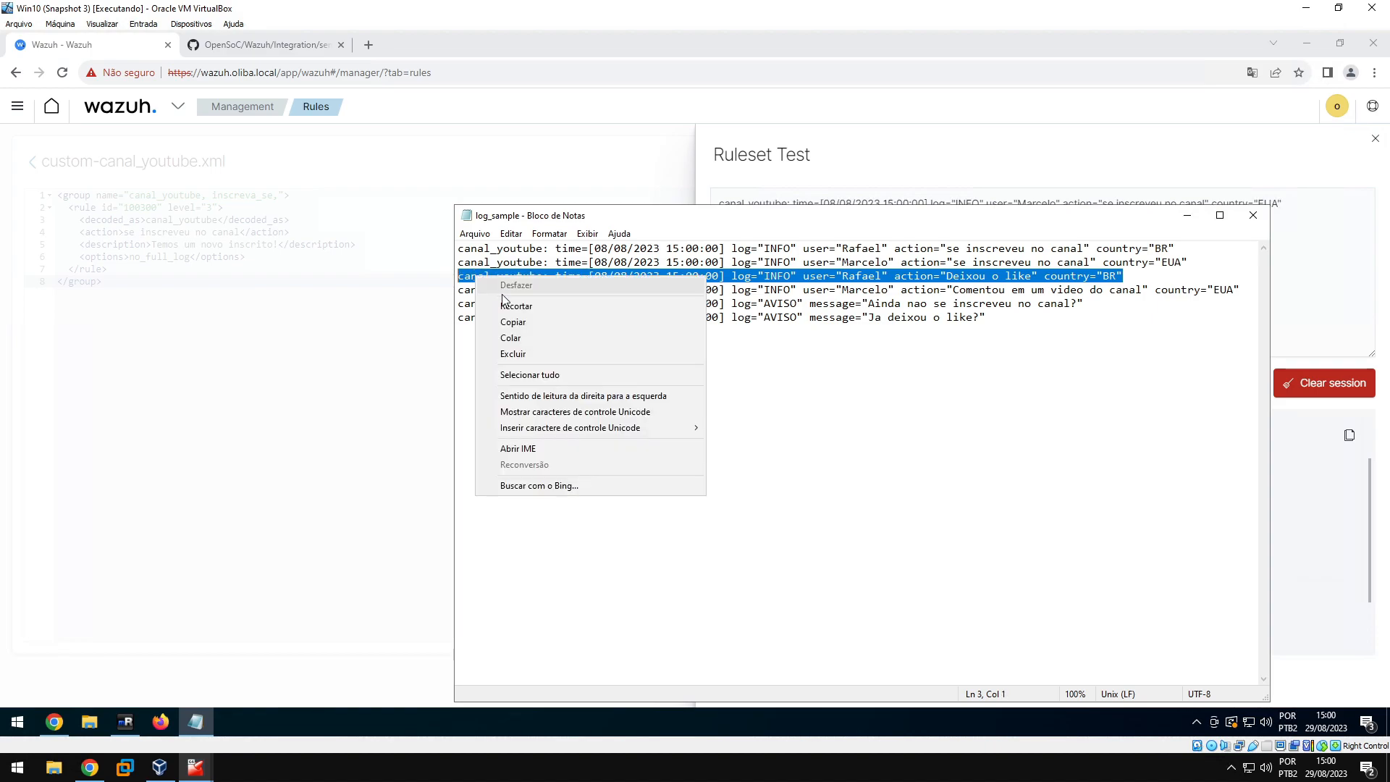
{"action": "left_click", "coordinate": [511, 322]}
{"action": "left_click", "coordinate": [1295, 205]}
{"action": "left_click_drag", "start_coordinate": [1295, 204], "coordinate": [732, 236]}
{"action": "key", "text": "ctrl+v"}
{"action": "left_click", "coordinate": [758, 391]}
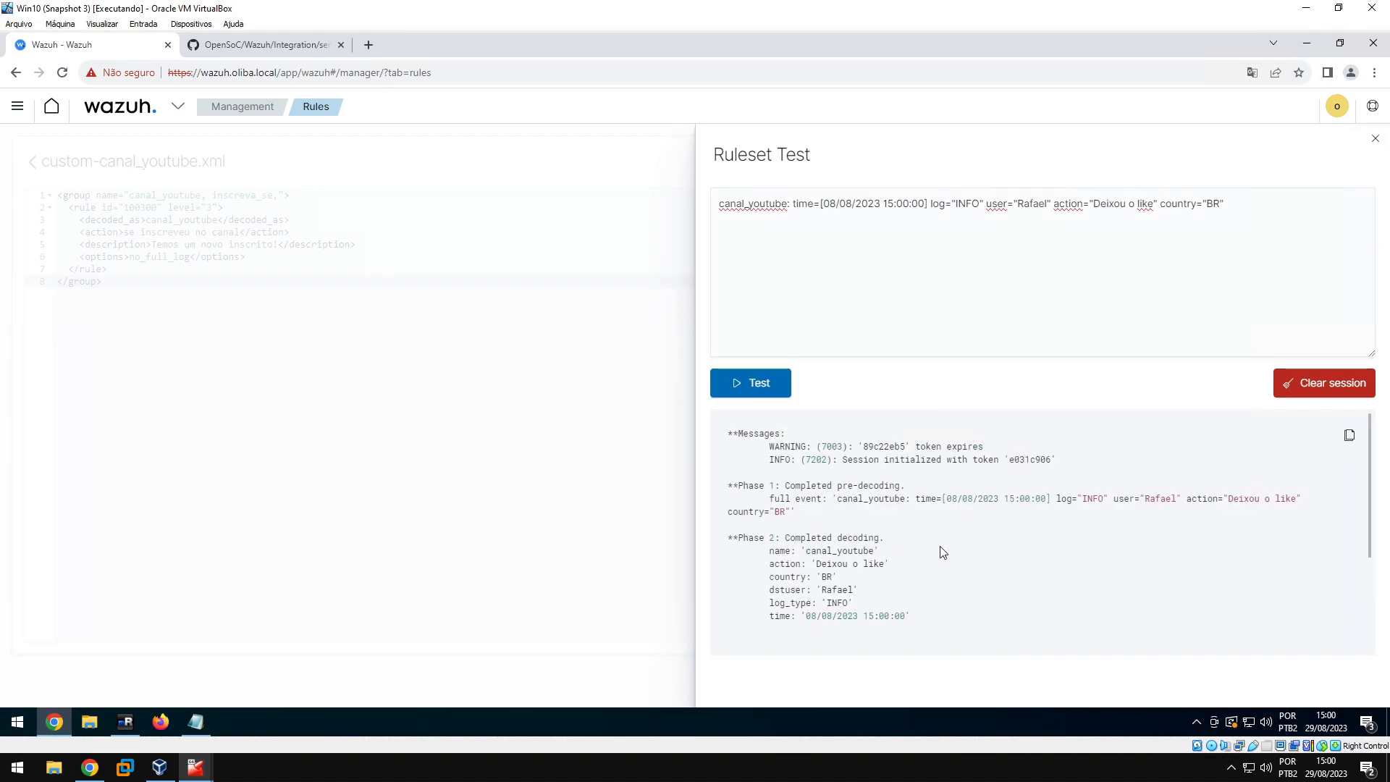
{"action": "left_click", "coordinate": [552, 366]}
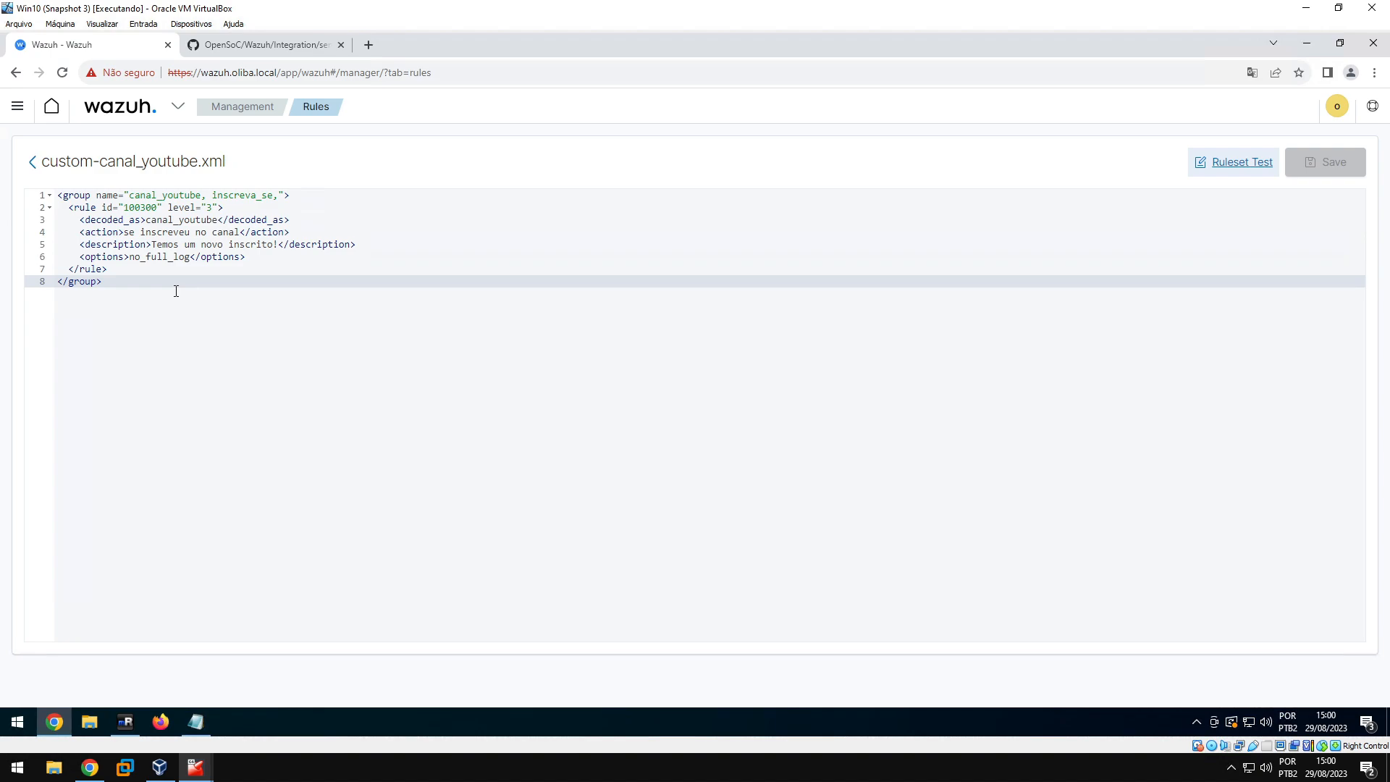
Review the different actions and messages of the log_sample lines and return to the rules editor
{"action": "left_click", "coordinate": [196, 722]}
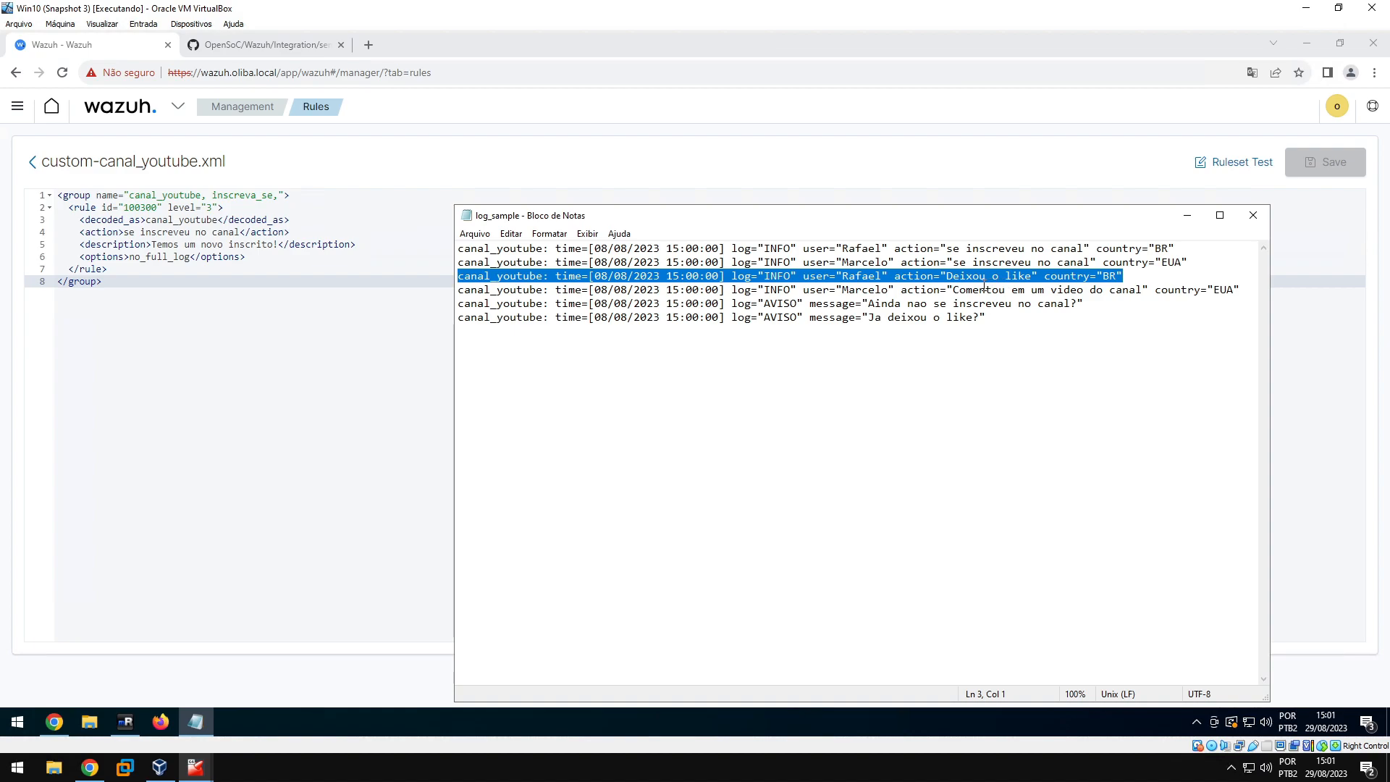
{"action": "left_click_drag", "start_coordinate": [965, 289], "coordinate": [1060, 291]}
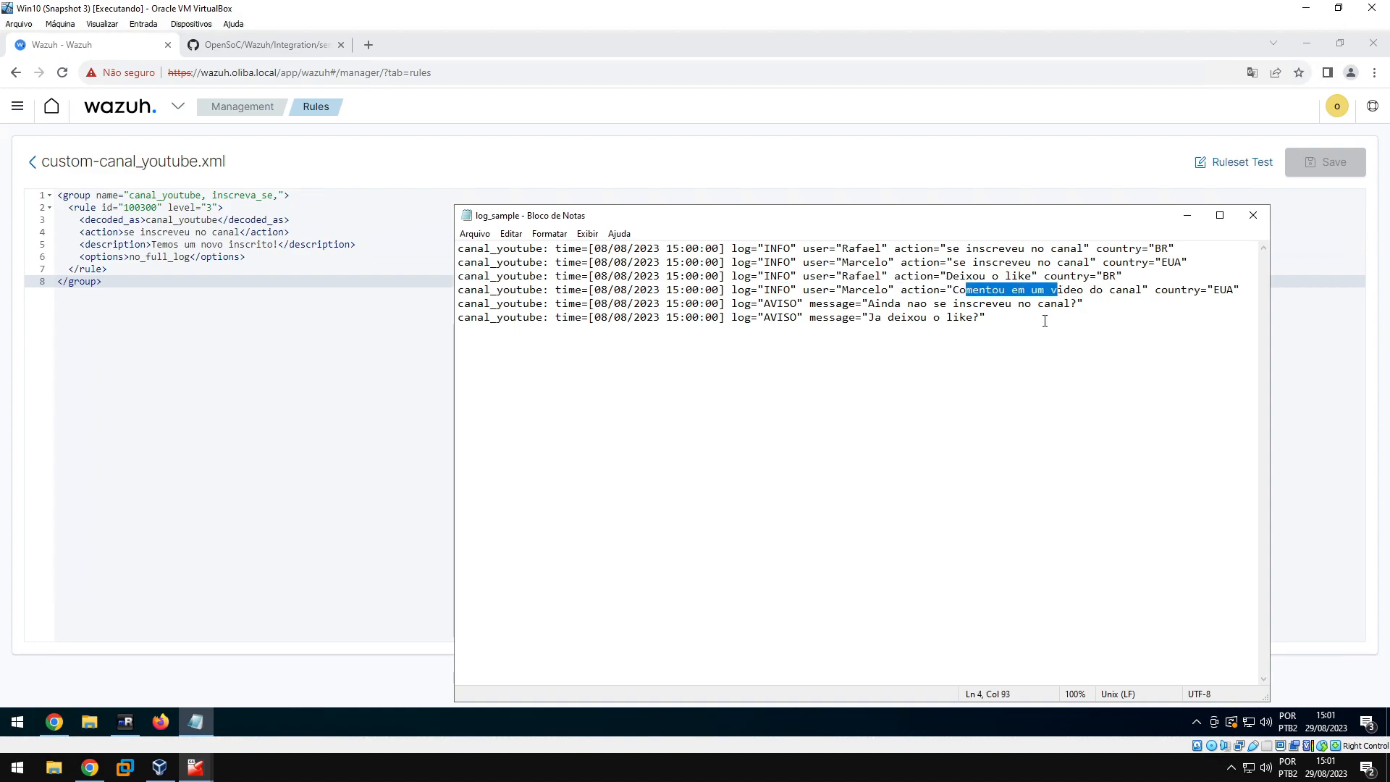
{"action": "left_click_drag", "start_coordinate": [725, 303], "coordinate": [1040, 301]}
{"action": "left_click", "coordinate": [1101, 304]}
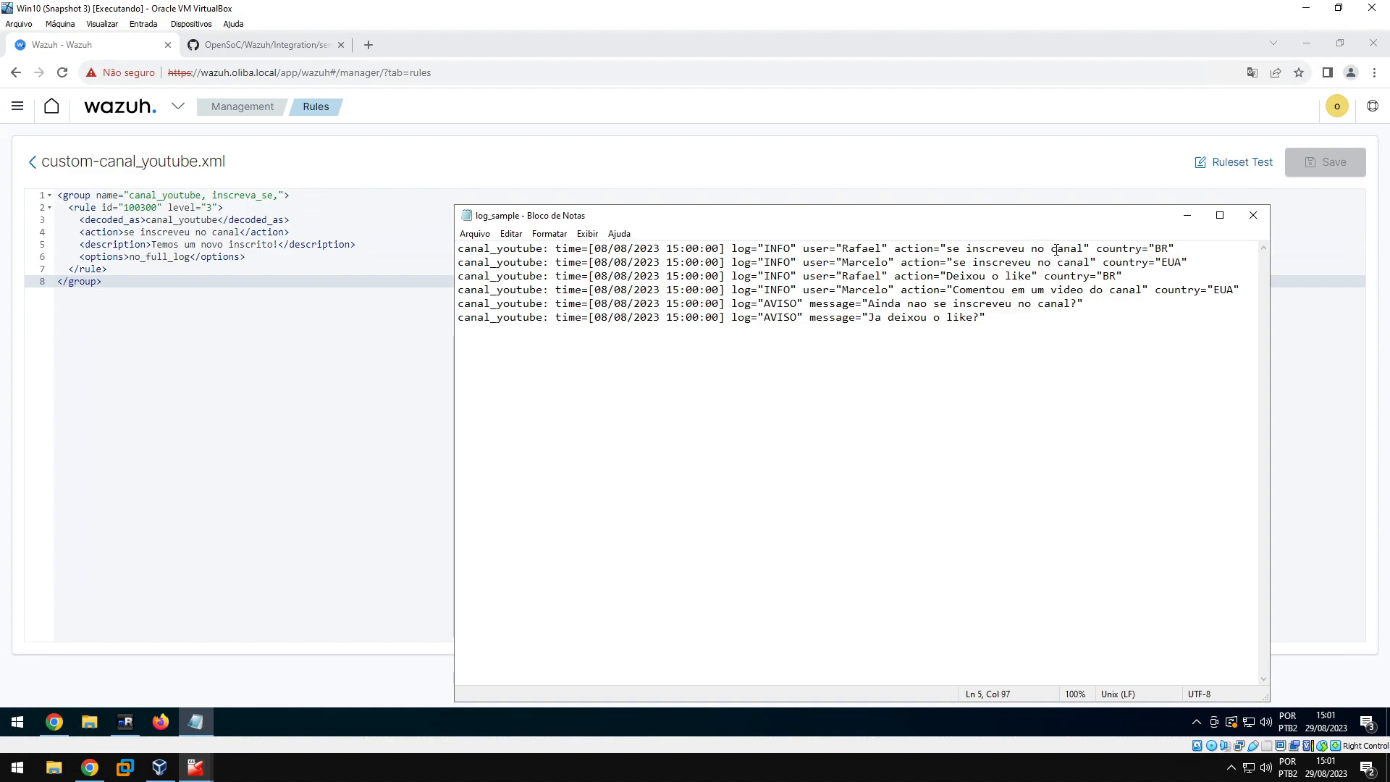
{"action": "left_click_drag", "start_coordinate": [1083, 250], "coordinate": [945, 248]}
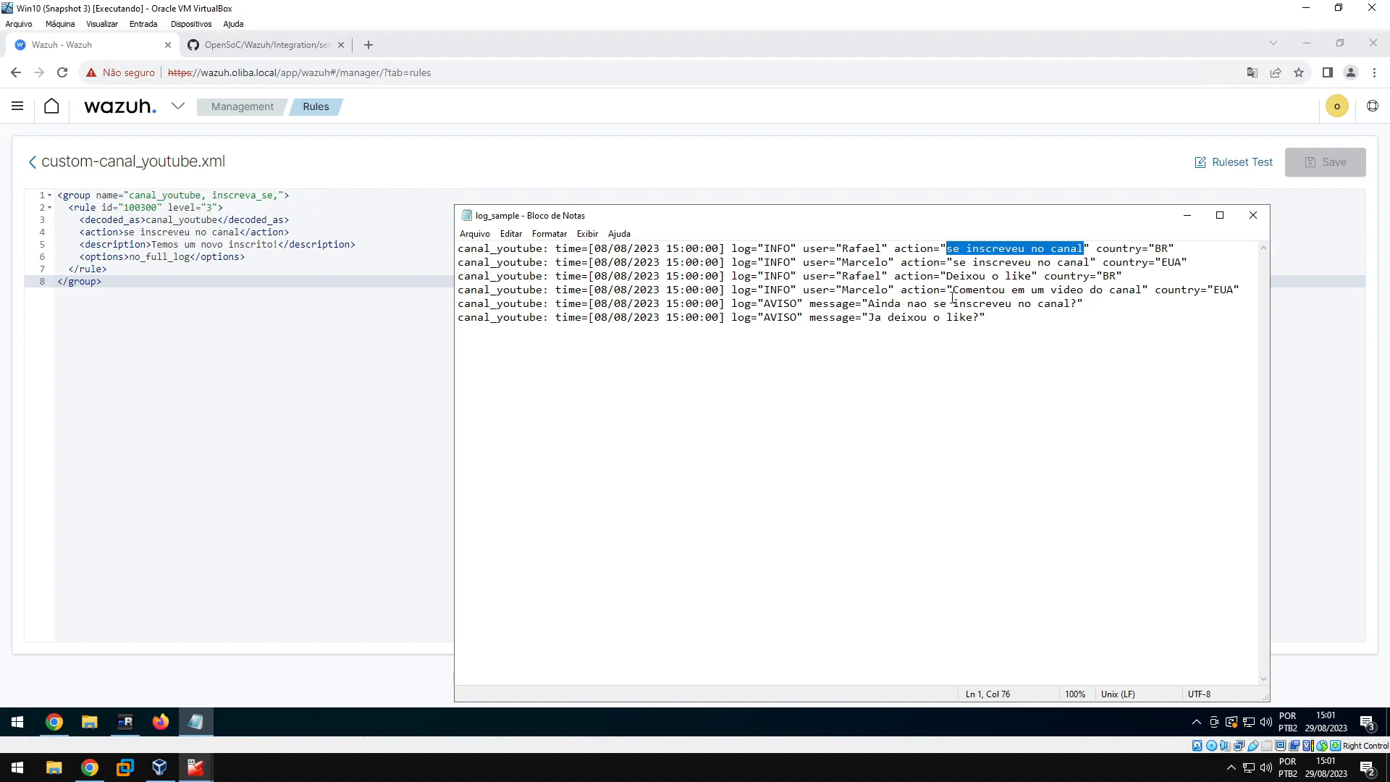
{"action": "left_click", "coordinate": [1188, 216]}
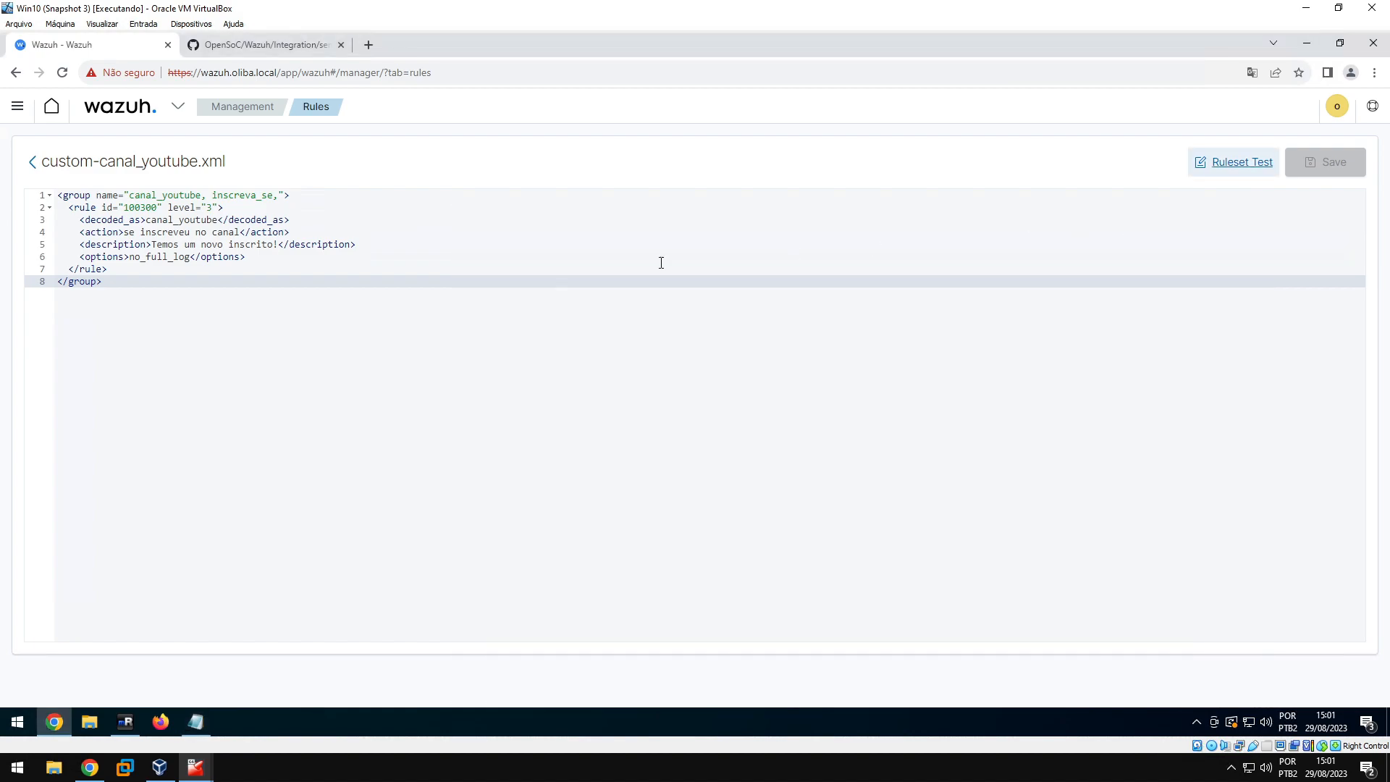
Duplicate the whole rule 100300 block below the original, with a blank line before and after the copy
{"action": "left_click_drag", "start_coordinate": [57, 269], "coordinate": [59, 208]}
{"action": "right_click", "coordinate": [69, 221]}
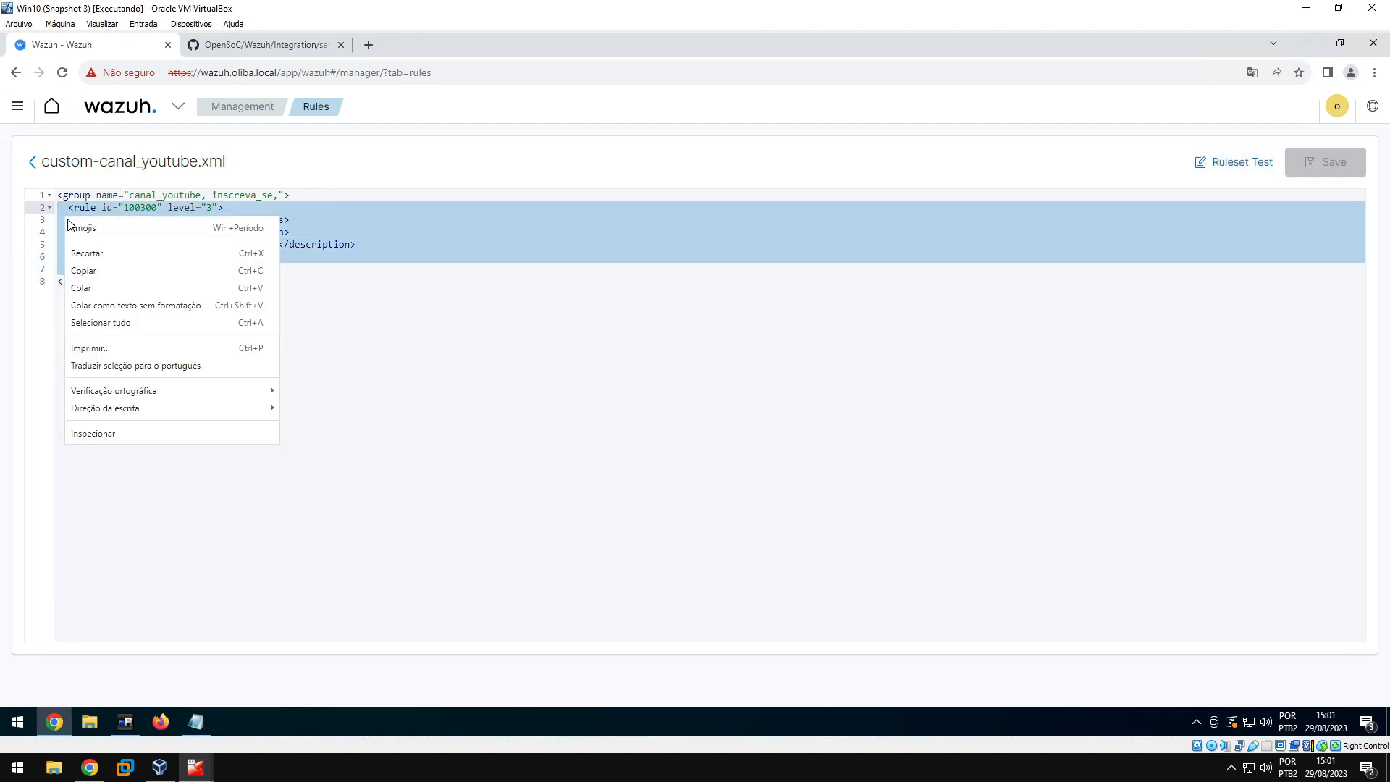
{"action": "left_click", "coordinate": [102, 270]}
{"action": "left_click", "coordinate": [115, 269]}
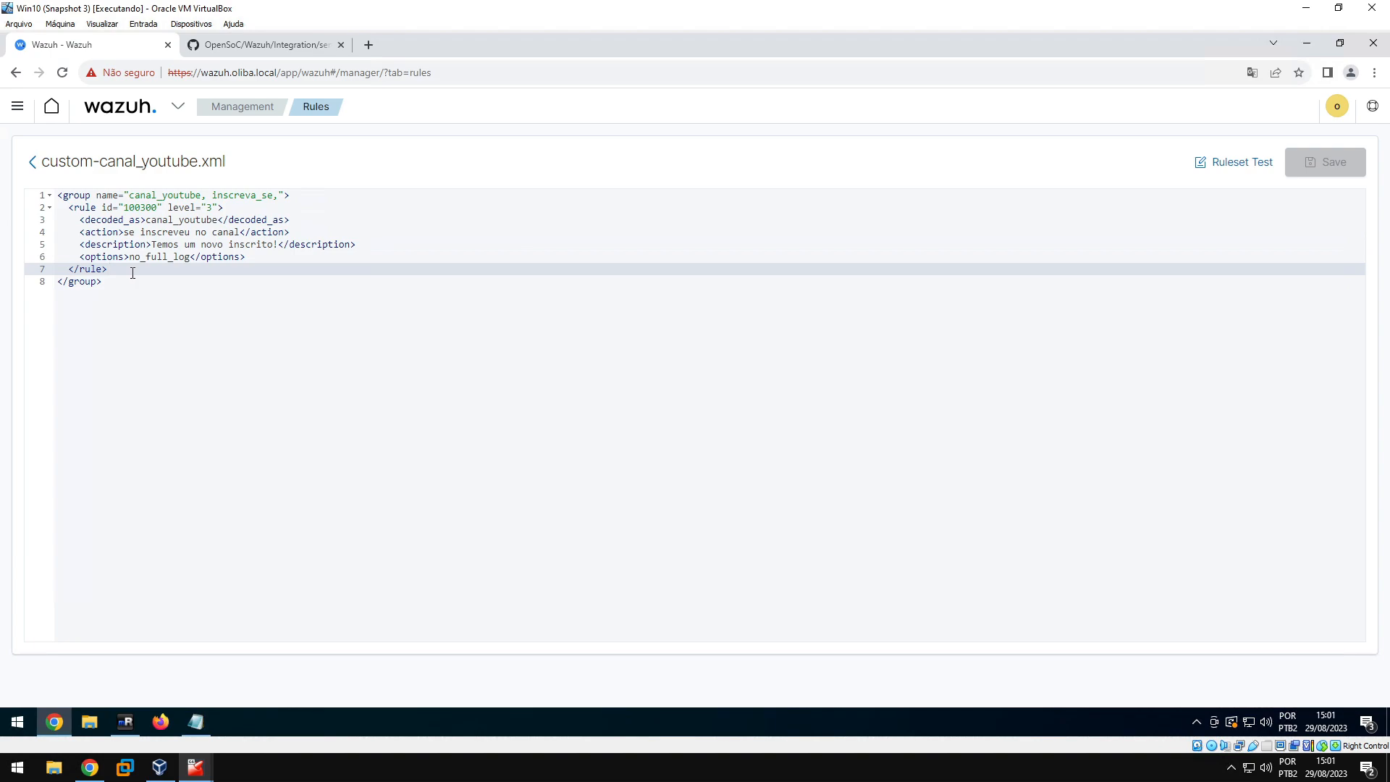
{"action": "key", "text": "Return"}
{"action": "key", "text": "Return"}
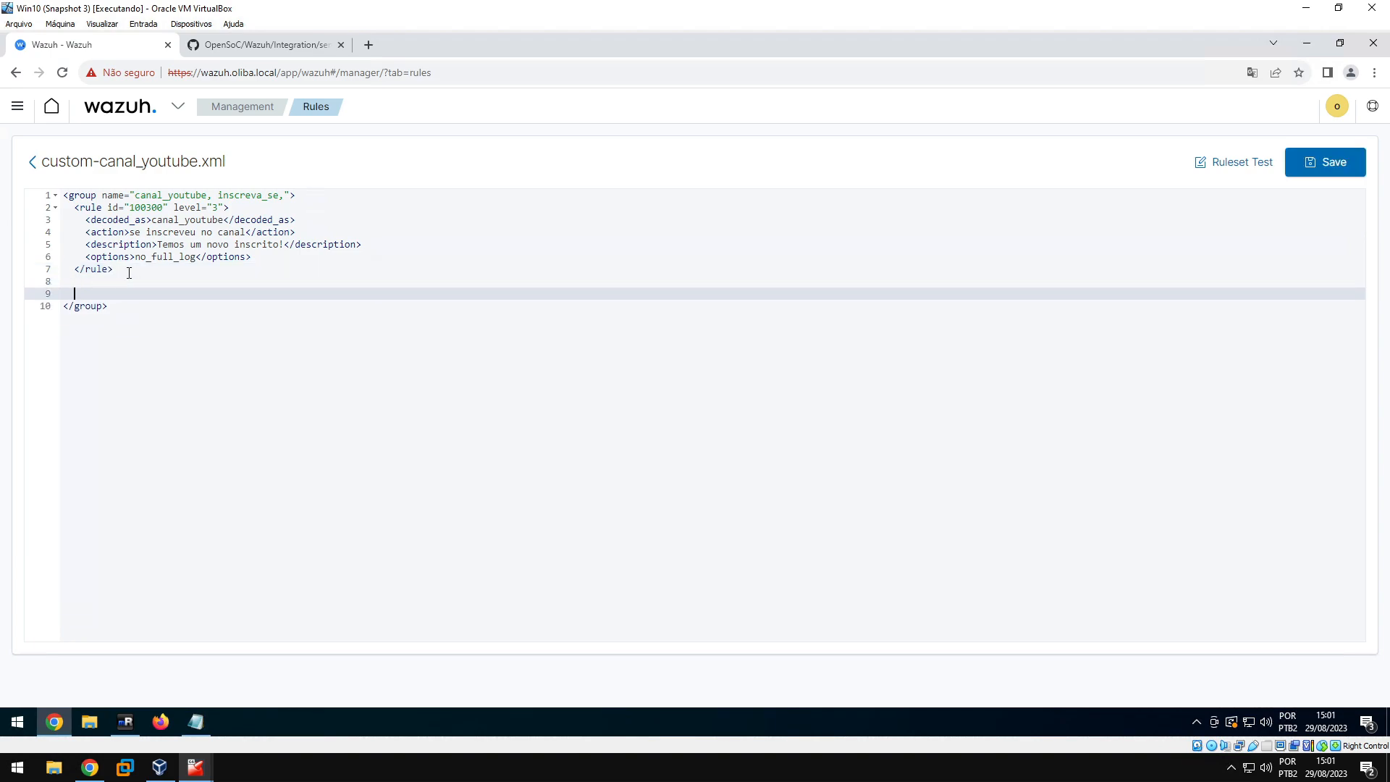
{"action": "key", "text": "ctrl+v"}
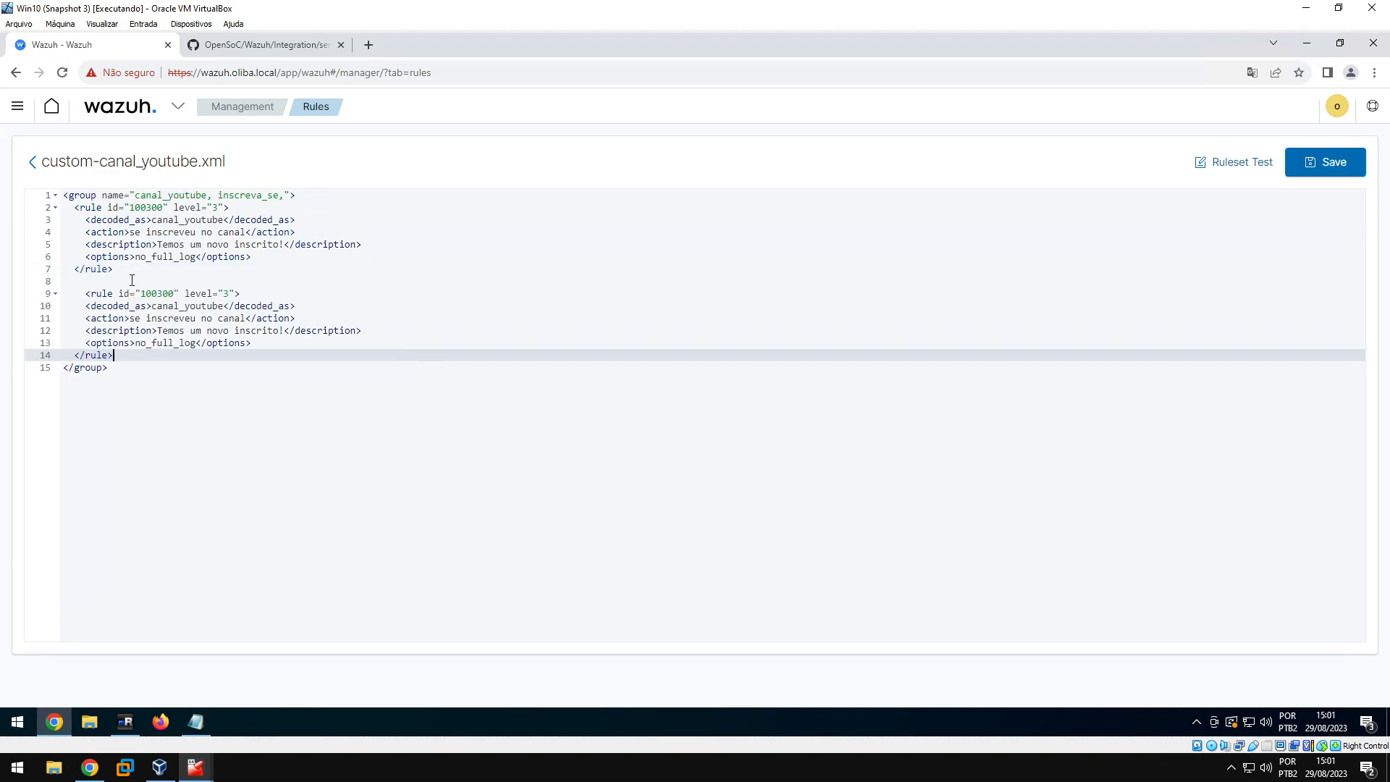
{"action": "key", "text": "Return"}
Reduce the duplicated rule's opening tag indentation to two spaces and set its rule ID to 100301
{"action": "left_click", "coordinate": [85, 294]}
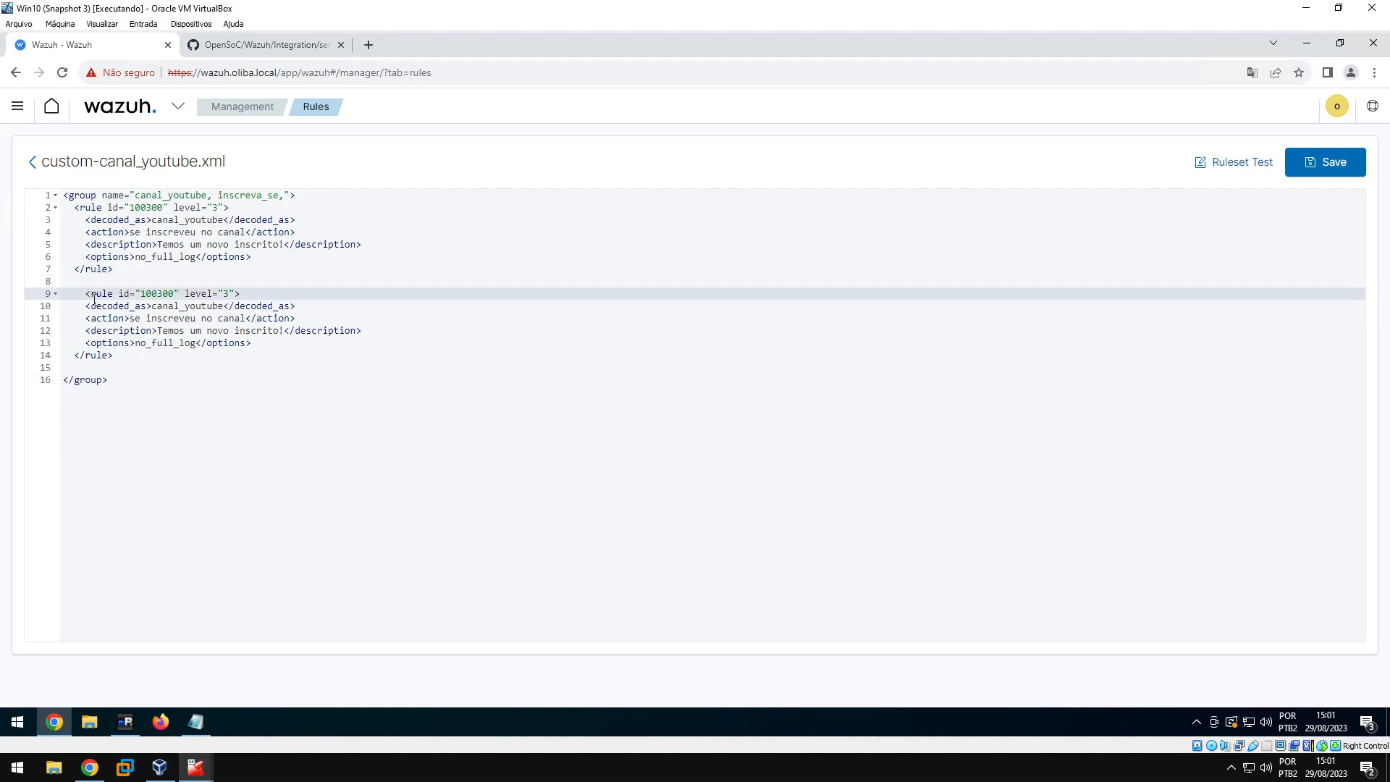
{"action": "key", "text": "BackSpace"}
{"action": "key", "text": "BackSpace"}
{"action": "left_click", "coordinate": [164, 294]}
{"action": "key", "text": "BackSpace"}
{"action": "type", "text": "1"}
Replace the action value of rule 100301 with "Deixou o like", copied from the third log_sample line
{"action": "left_click_drag", "start_coordinate": [129, 319], "coordinate": [224, 318]}
{"action": "left_click", "coordinate": [195, 722]}
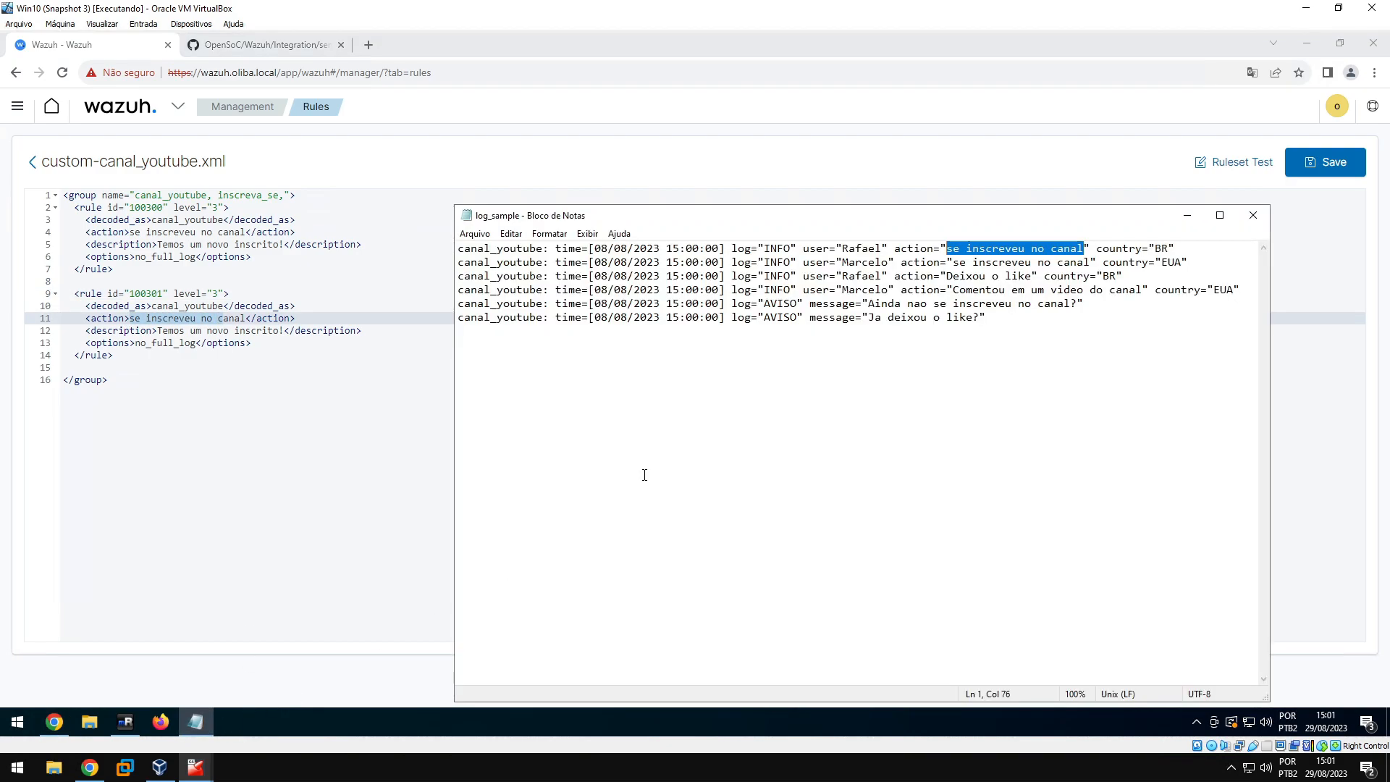
{"action": "left_click_drag", "start_coordinate": [947, 279], "coordinate": [1024, 282]}
{"action": "right_click", "coordinate": [1022, 283]}
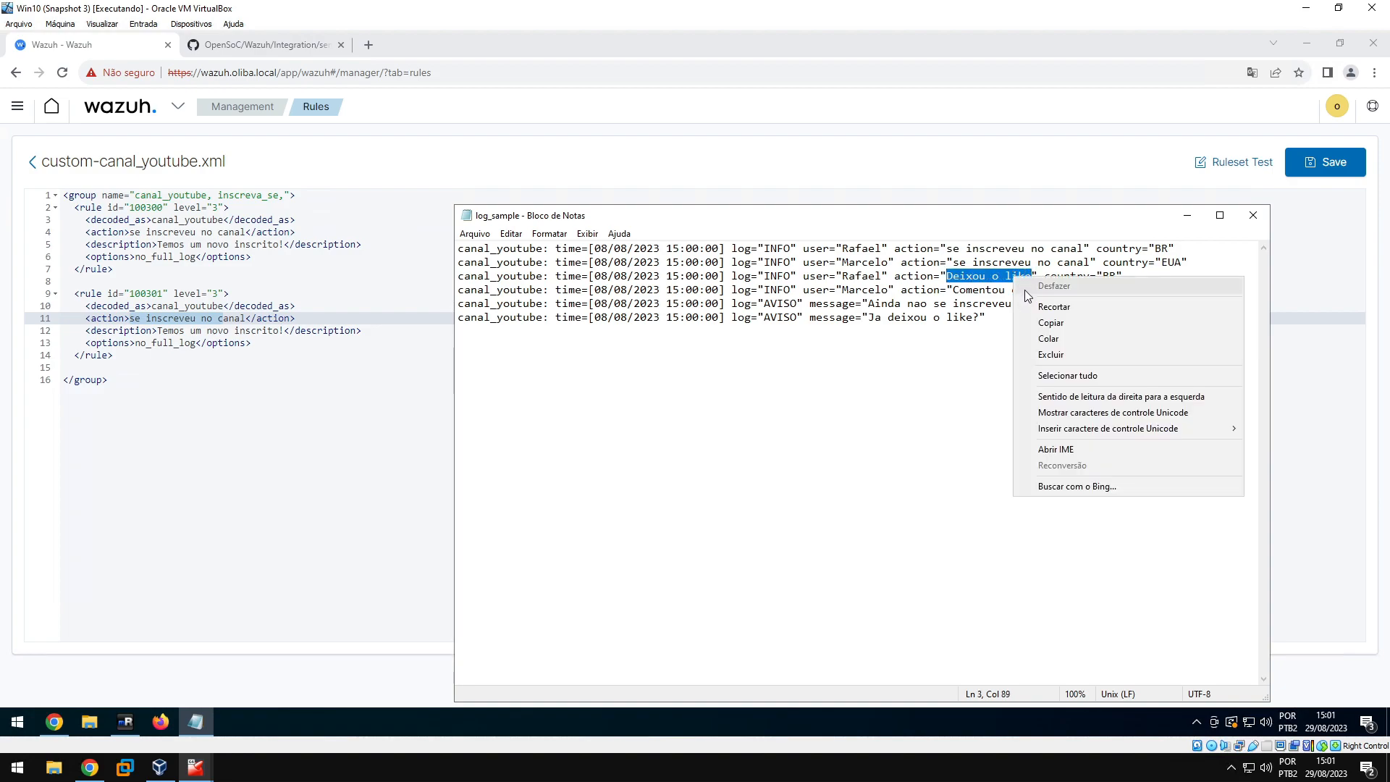
{"action": "left_click", "coordinate": [1049, 320]}
{"action": "left_click", "coordinate": [163, 322]}
{"action": "left_click_drag", "start_coordinate": [130, 321], "coordinate": [246, 321]}
{"action": "key", "text": "ctrl+v"}
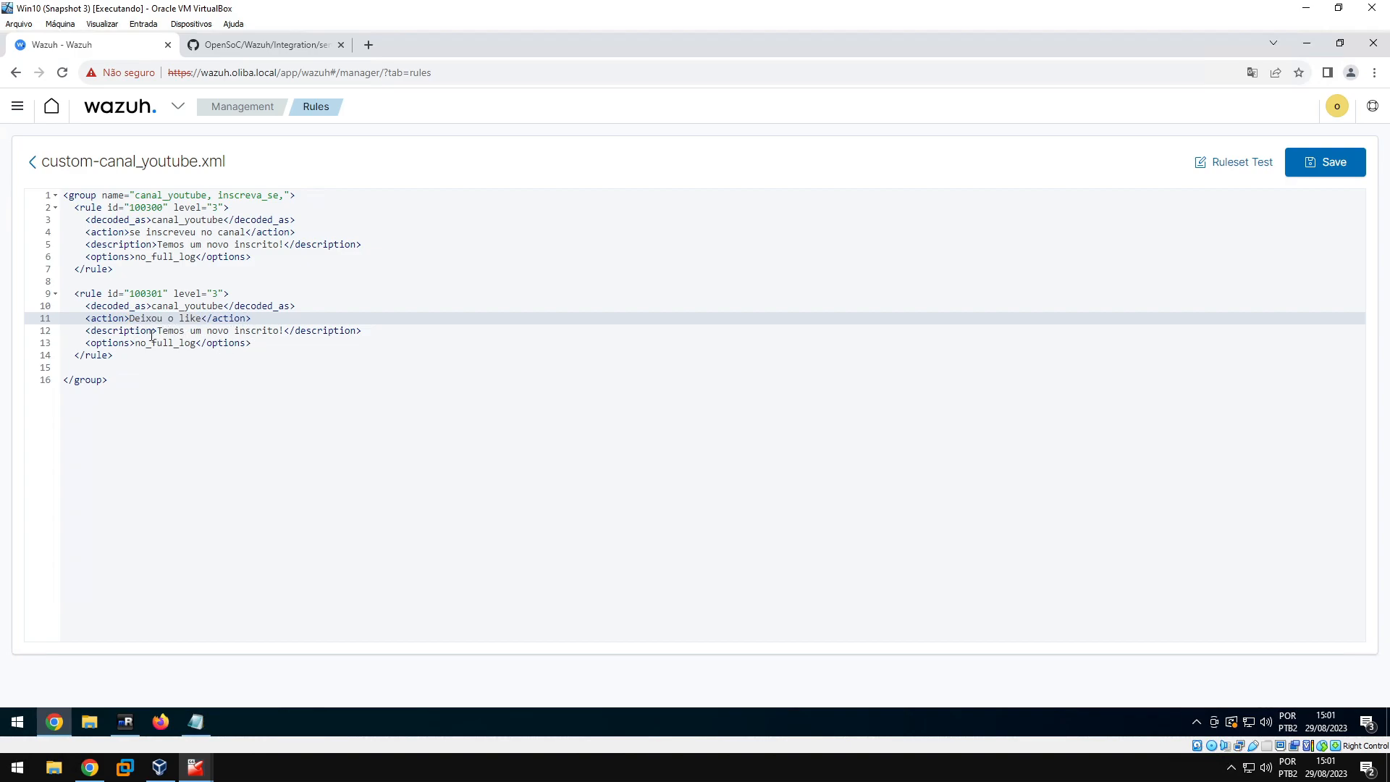
Set the description of rule 100301 to "Alguem deixou o like no video!" and save the rules file
{"action": "mouse_move", "coordinate": [158, 333]}
{"action": "left_mouse_down"}
{"action": "mouse_move", "coordinate": [217, 333]}
{"action": "mouse_move", "coordinate": [157, 333]}
{"action": "left_mouse_up"}
{"action": "left_click", "coordinate": [240, 333]}
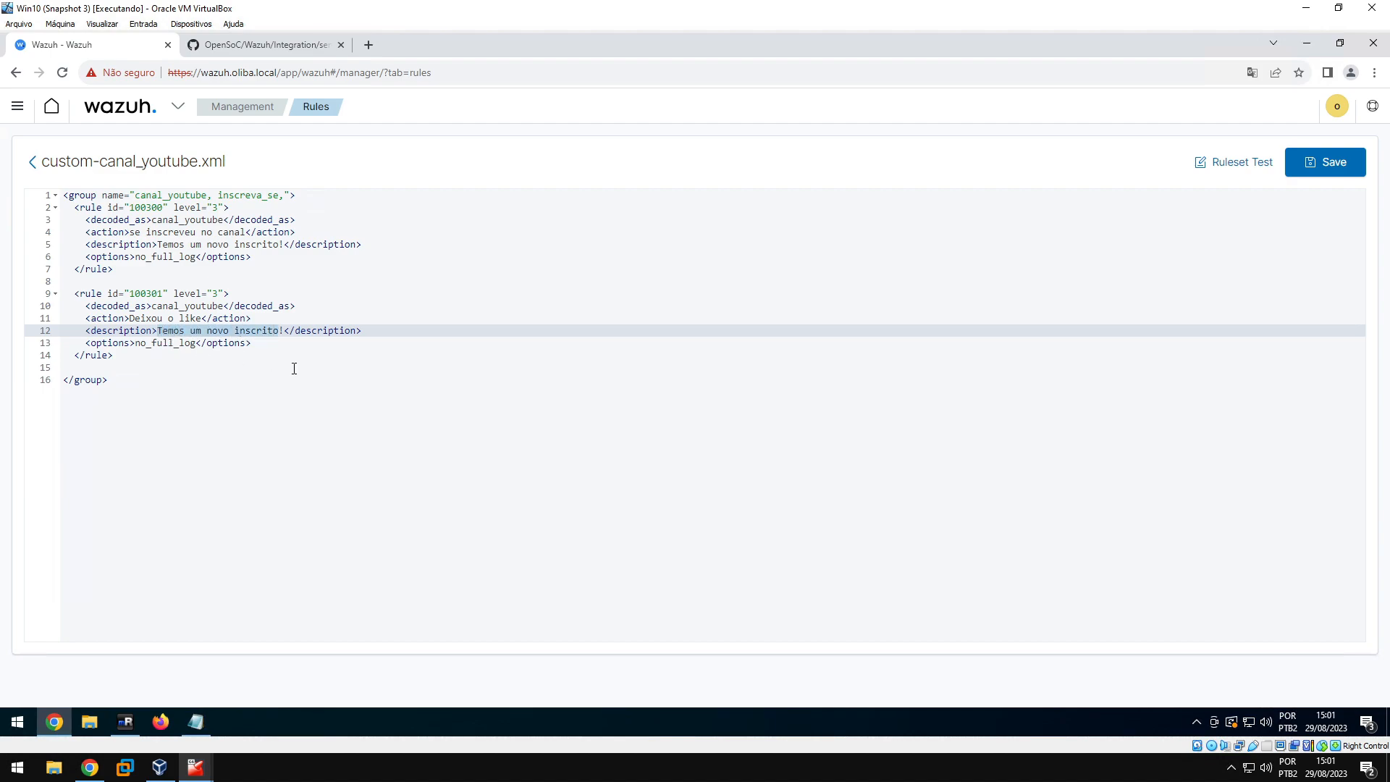
{"action": "type", "text": "Alguem deixou o "}
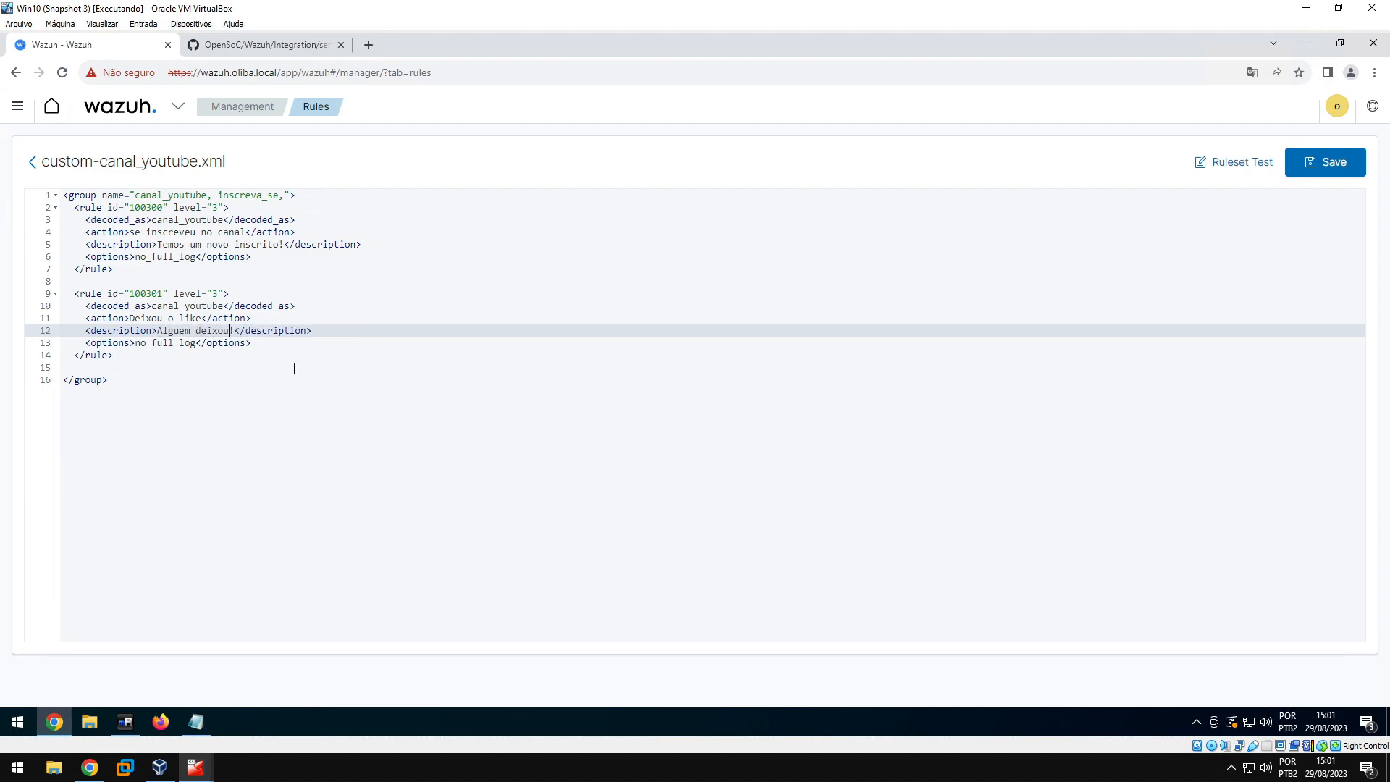
{"action": "type", "text": "like no video!"}
{"action": "left_click", "coordinate": [1315, 172]}
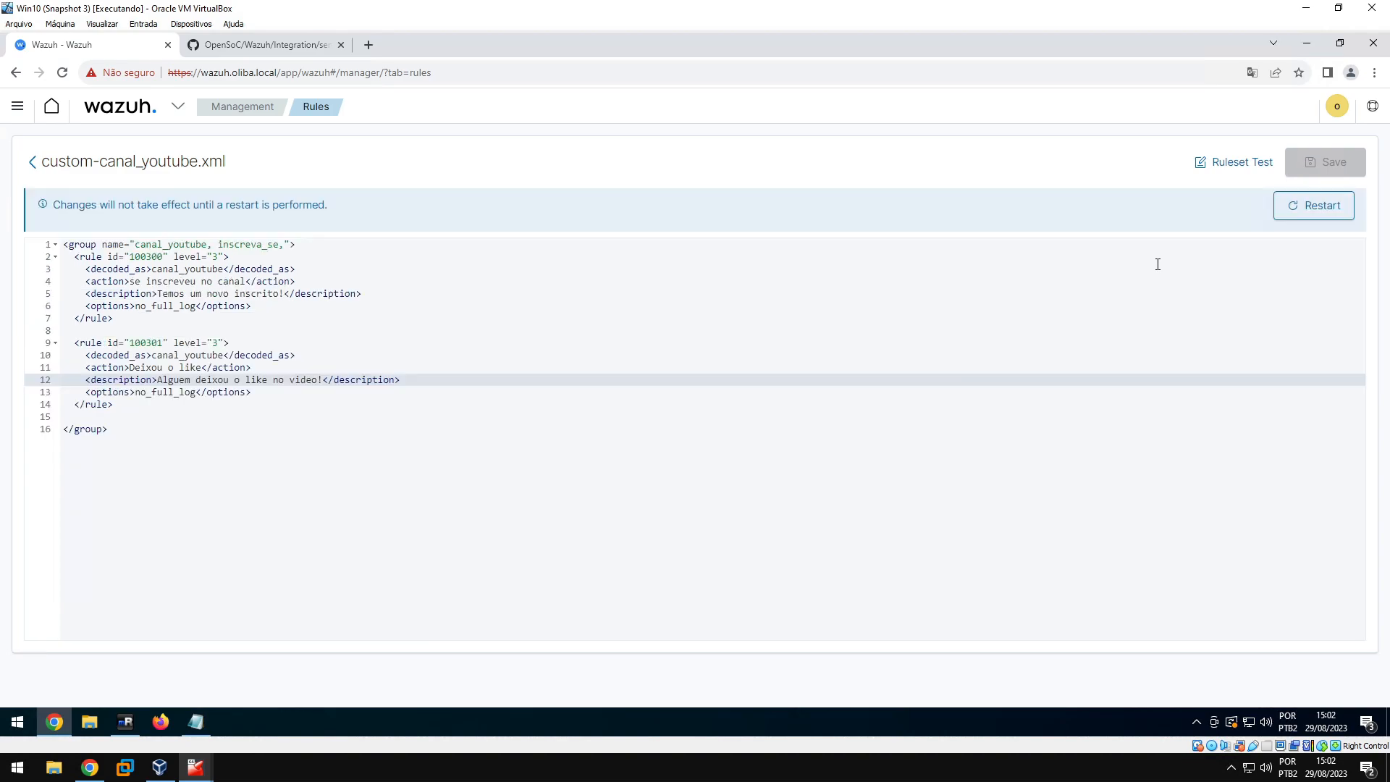
Restart the manager to apply the saved rules and copy the third log_sample line, whose action is "Deixou o like"
{"action": "left_click", "coordinate": [1303, 210]}
{"action": "left_click", "coordinate": [779, 388]}
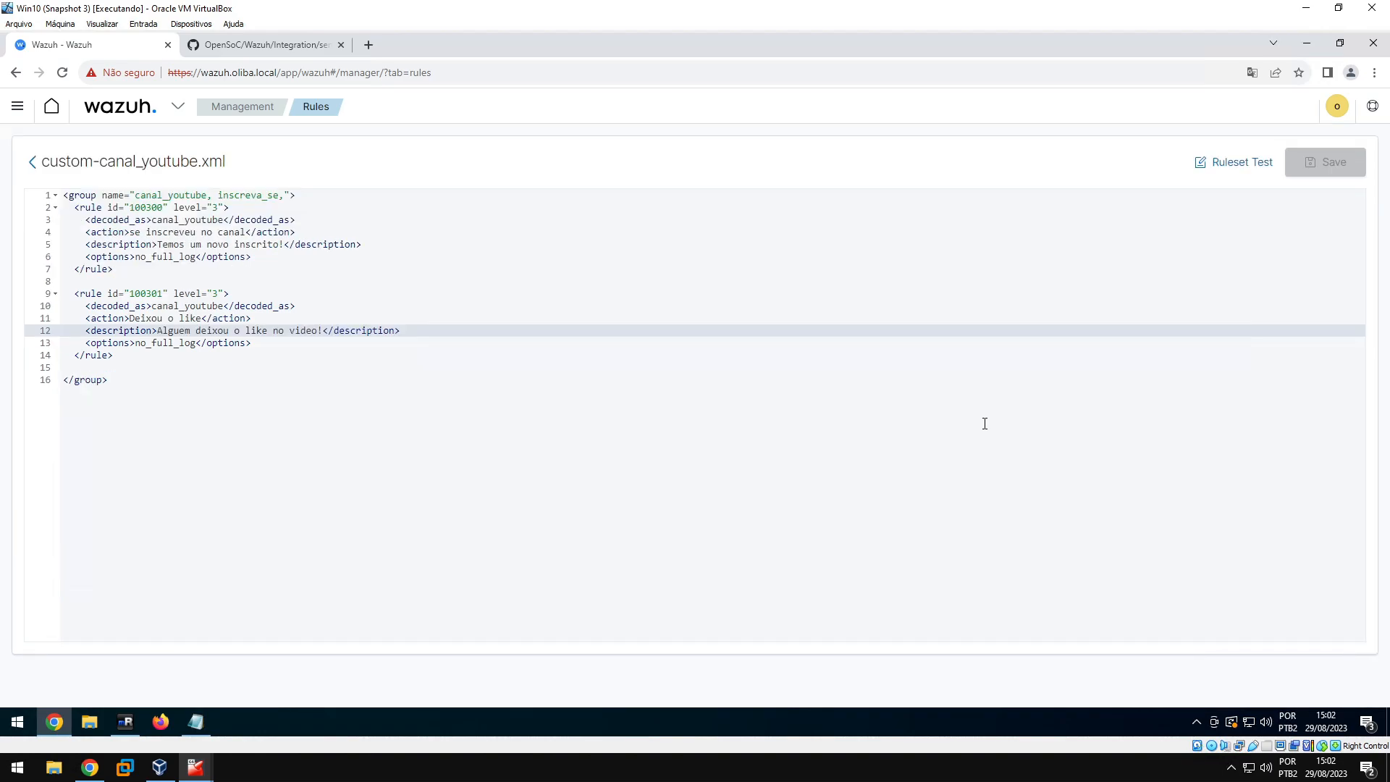
{"action": "left_click", "coordinate": [199, 720]}
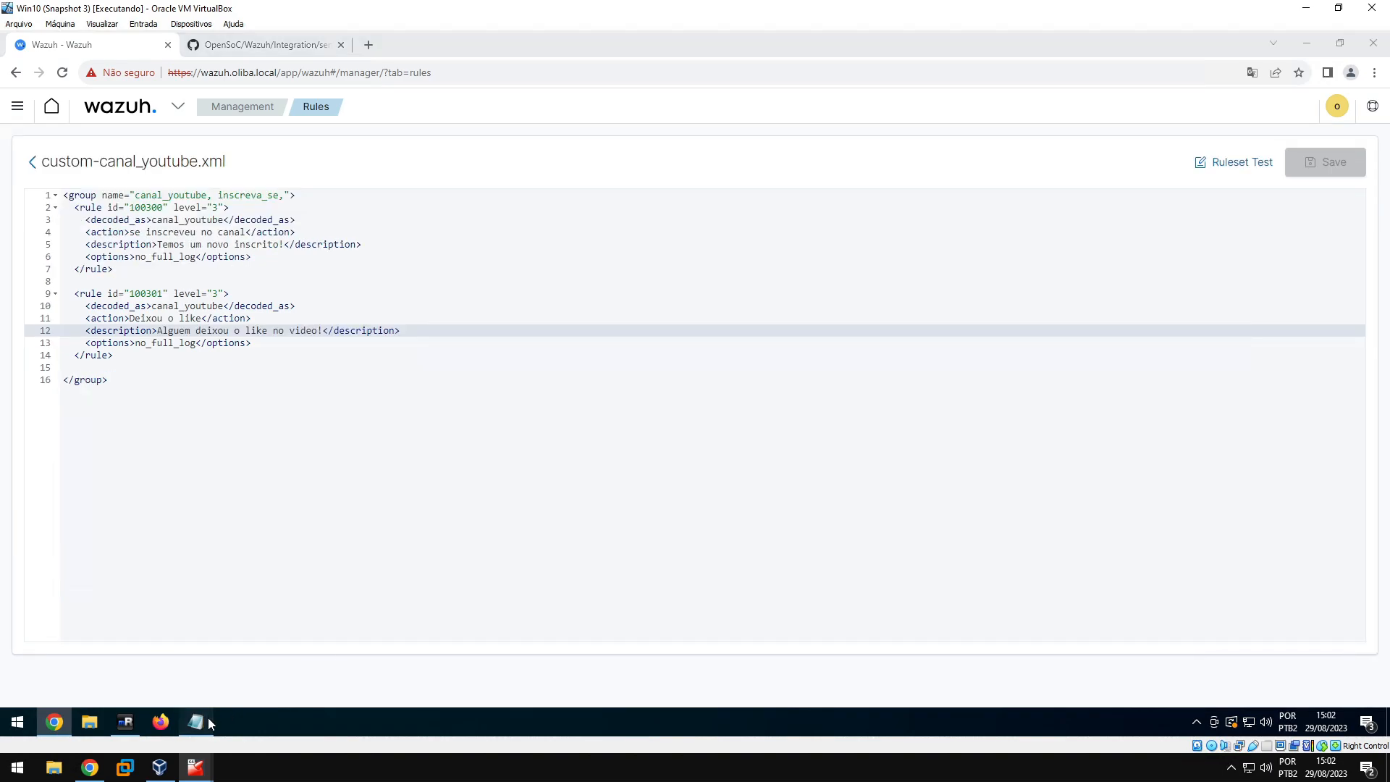
{"action": "left_click_drag", "start_coordinate": [1152, 276], "coordinate": [459, 279]}
{"action": "right_click", "coordinate": [507, 276]}
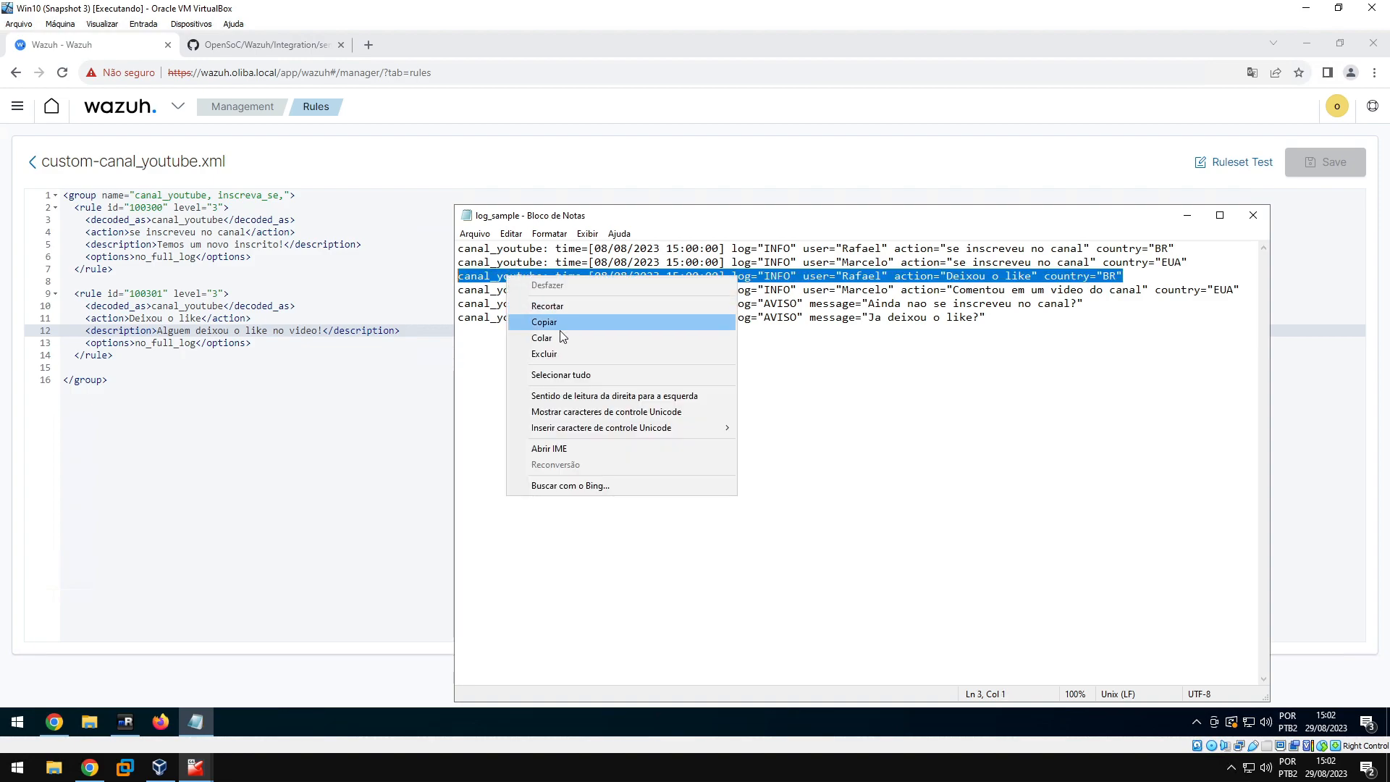
{"action": "left_click", "coordinate": [563, 320]}
{"action": "left_click", "coordinate": [1188, 215]}
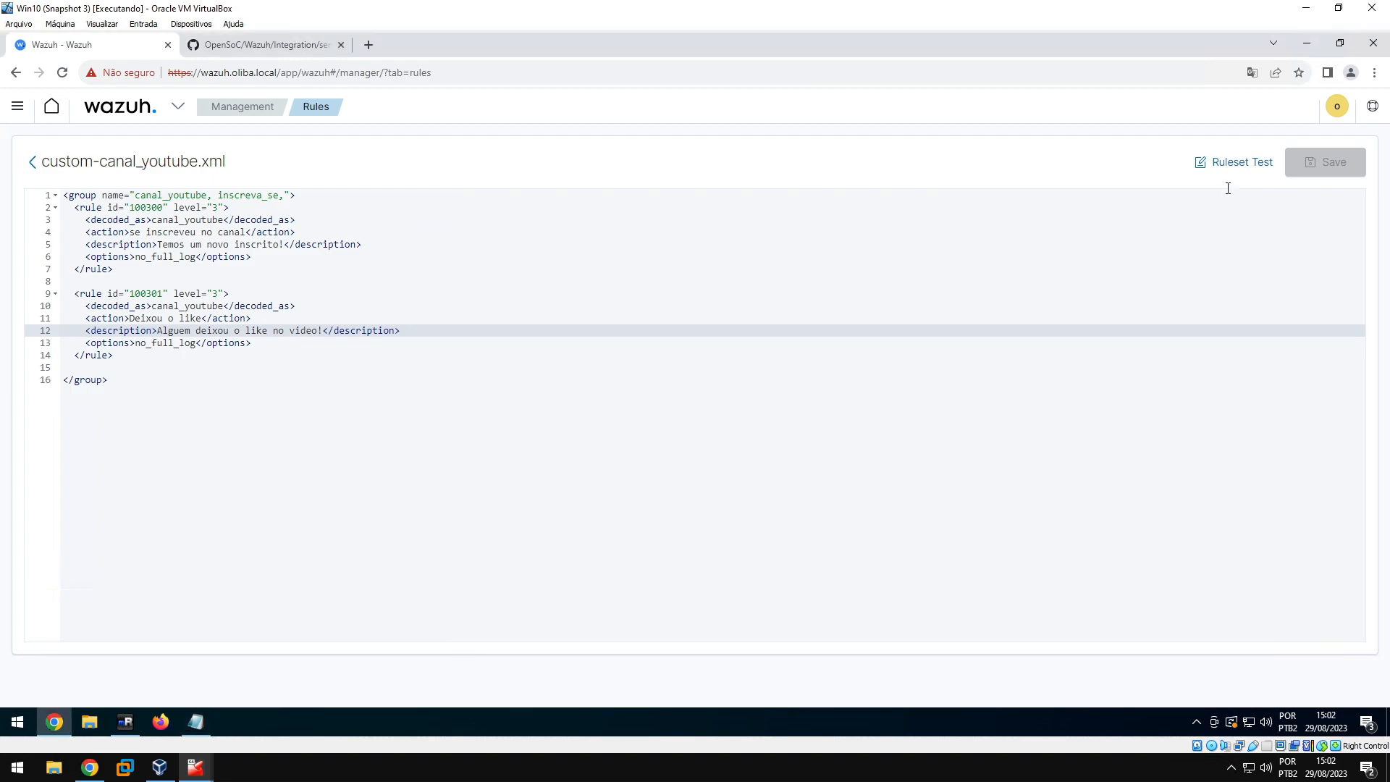
Run a ruleset test on the copied "Deixou o like" log line and examine the matched rule's ID and description
{"action": "left_click", "coordinate": [1236, 162]}
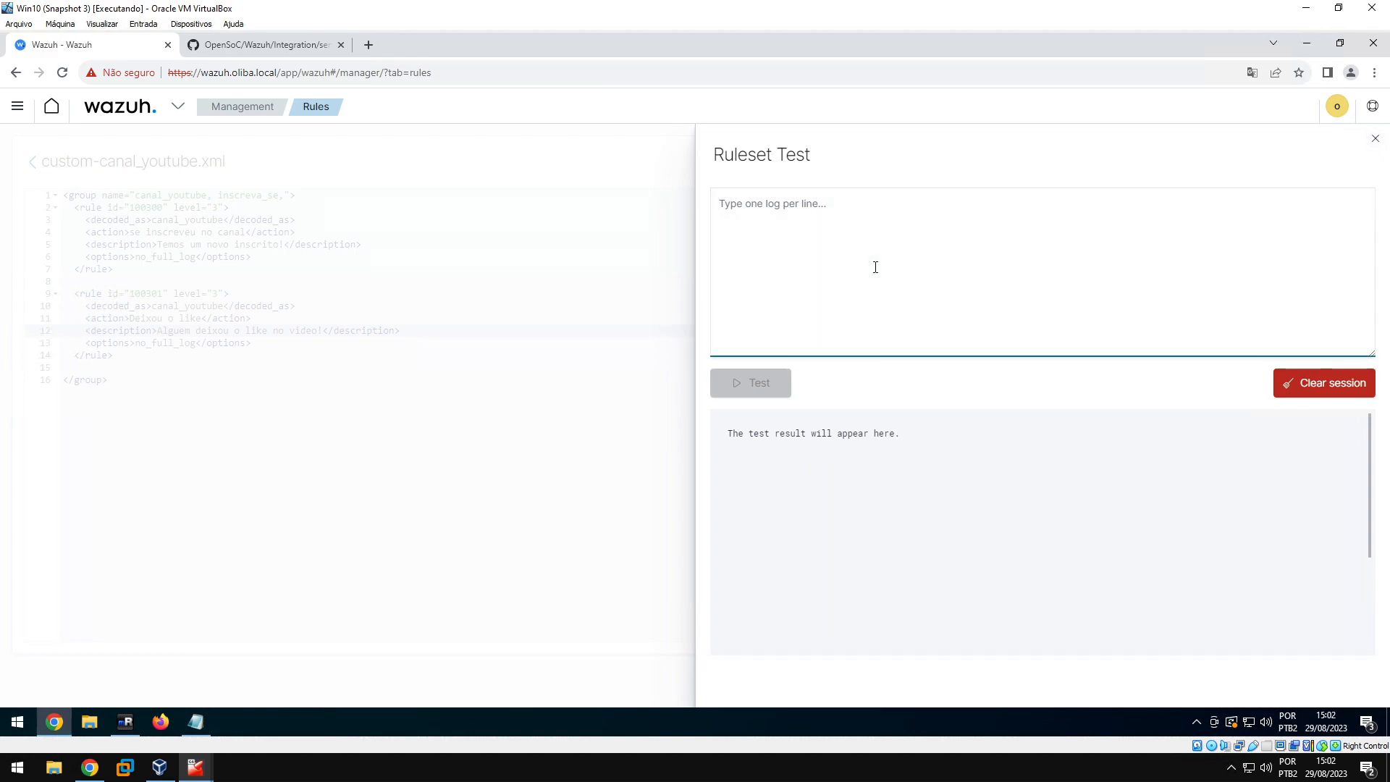
{"action": "key", "text": "ctrl+v"}
{"action": "left_click", "coordinate": [760, 387]}
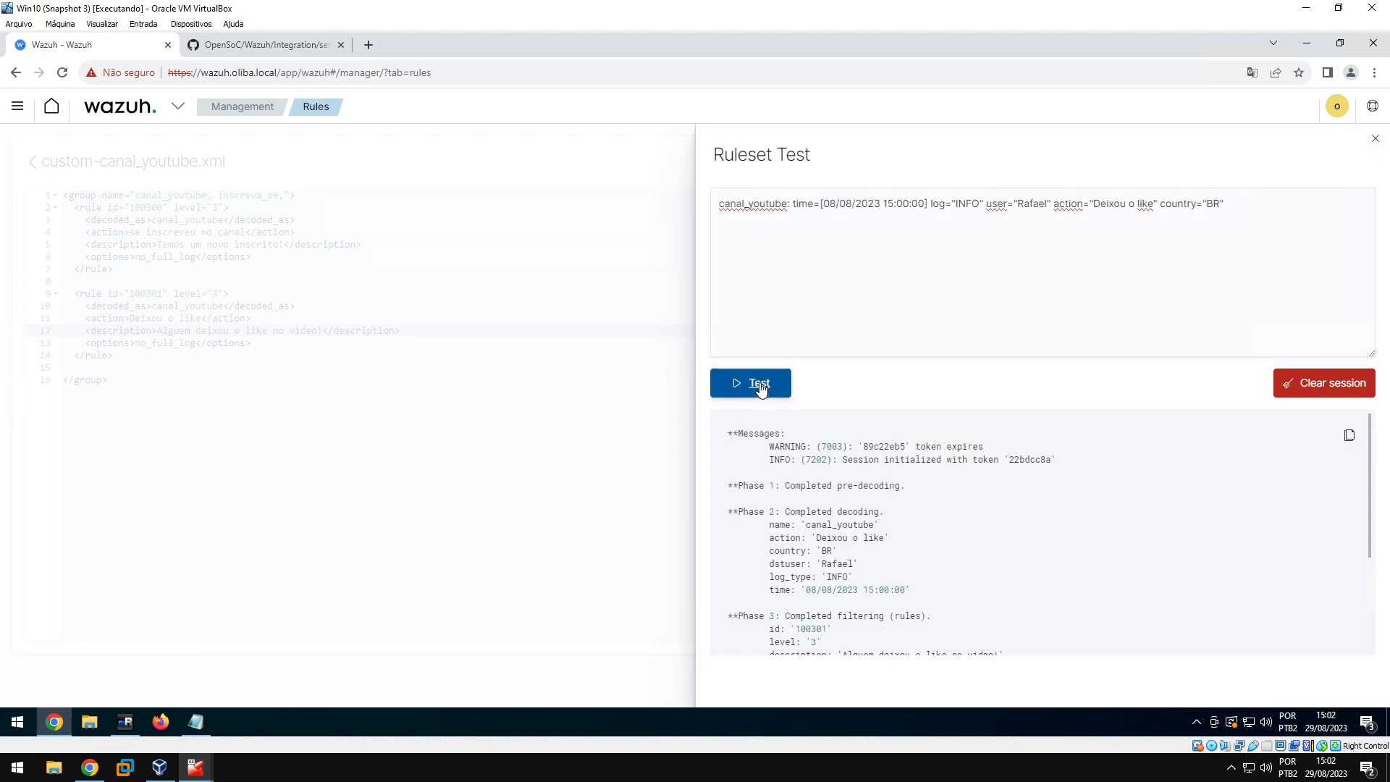
{"action": "scroll", "coordinate": [751, 539], "scroll_direction": "down", "scroll_amount": 2}
{"action": "left_click_drag", "start_coordinate": [737, 543], "coordinate": [802, 543]}
{"action": "left_click", "coordinate": [840, 544]}
{"action": "scroll", "coordinate": [843, 551], "scroll_direction": "down", "scroll_amount": 1}
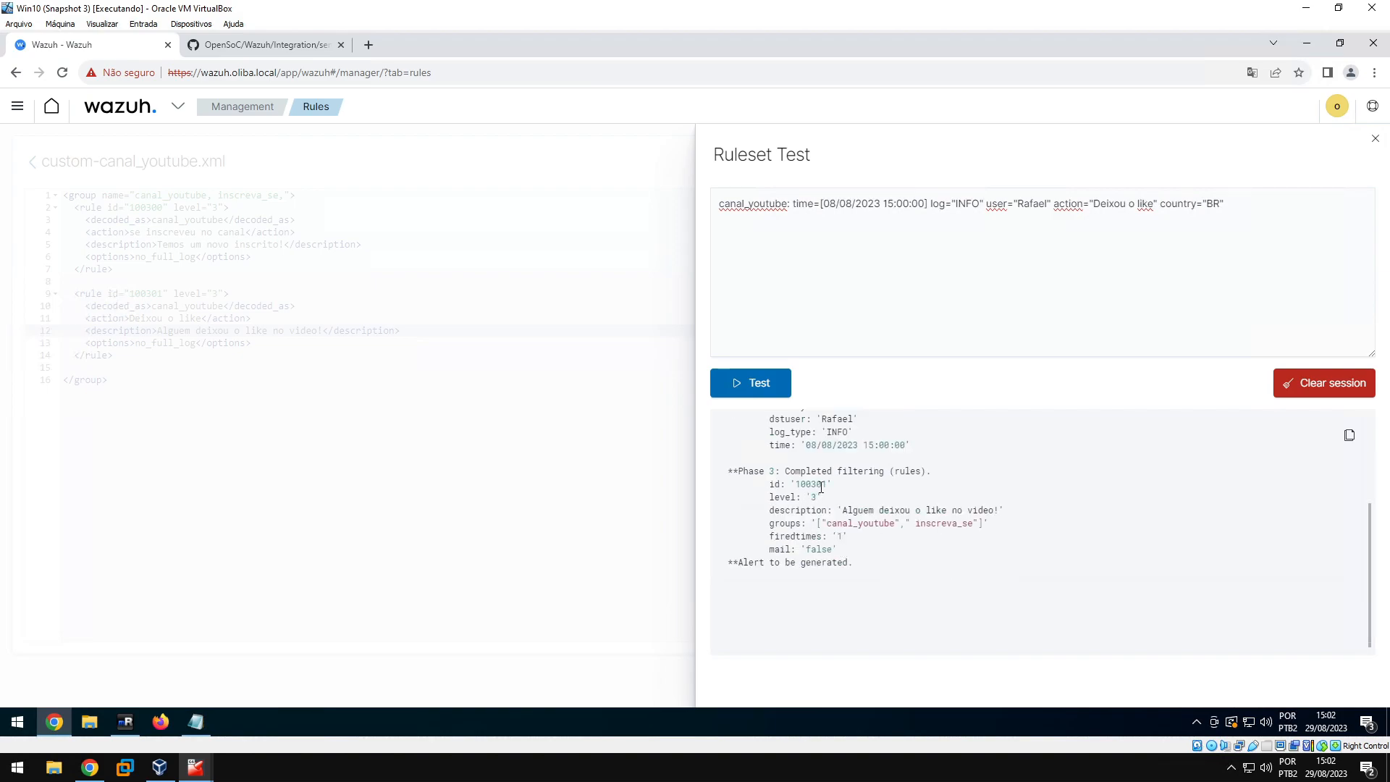
{"action": "left_click_drag", "start_coordinate": [826, 484], "coordinate": [800, 483]}
{"action": "left_click_drag", "start_coordinate": [902, 511], "coordinate": [980, 511]}
{"action": "left_click", "coordinate": [997, 574]}
Run the ruleset test on the fourth log_sample line, "Comentou em um video do canal", and examine its decoding and rule phases
{"action": "left_click", "coordinate": [194, 722]}
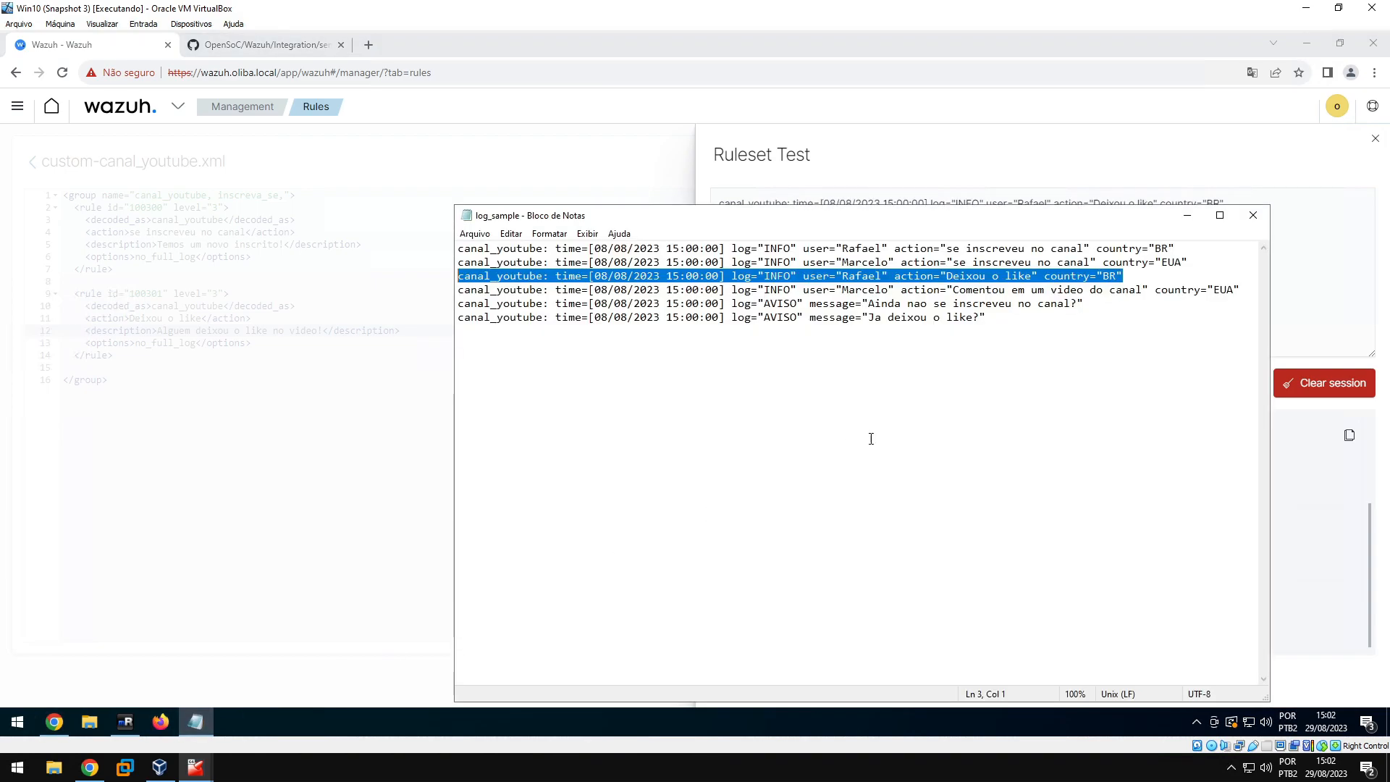
{"action": "left_click_drag", "start_coordinate": [1239, 291], "coordinate": [442, 291]}
{"action": "right_click", "coordinate": [522, 289]}
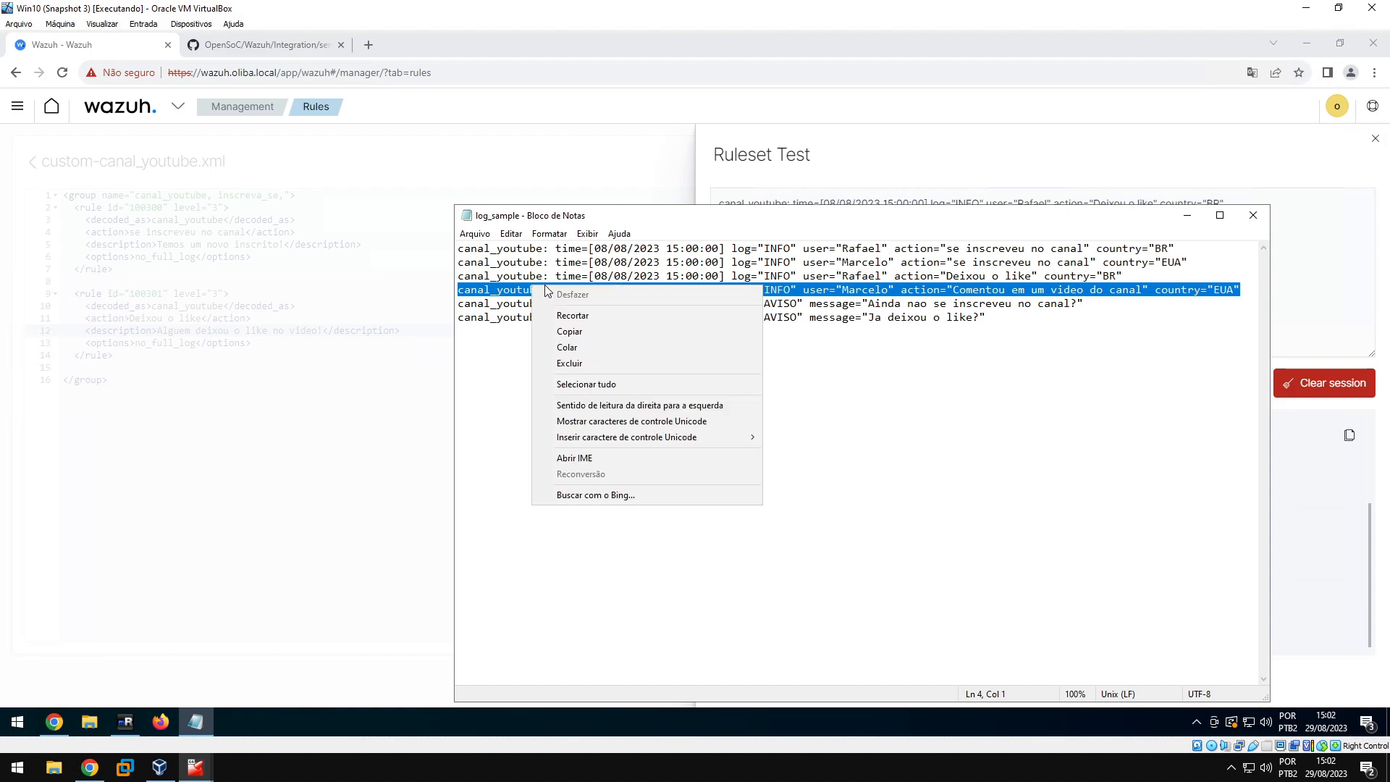
{"action": "left_click", "coordinate": [589, 331]}
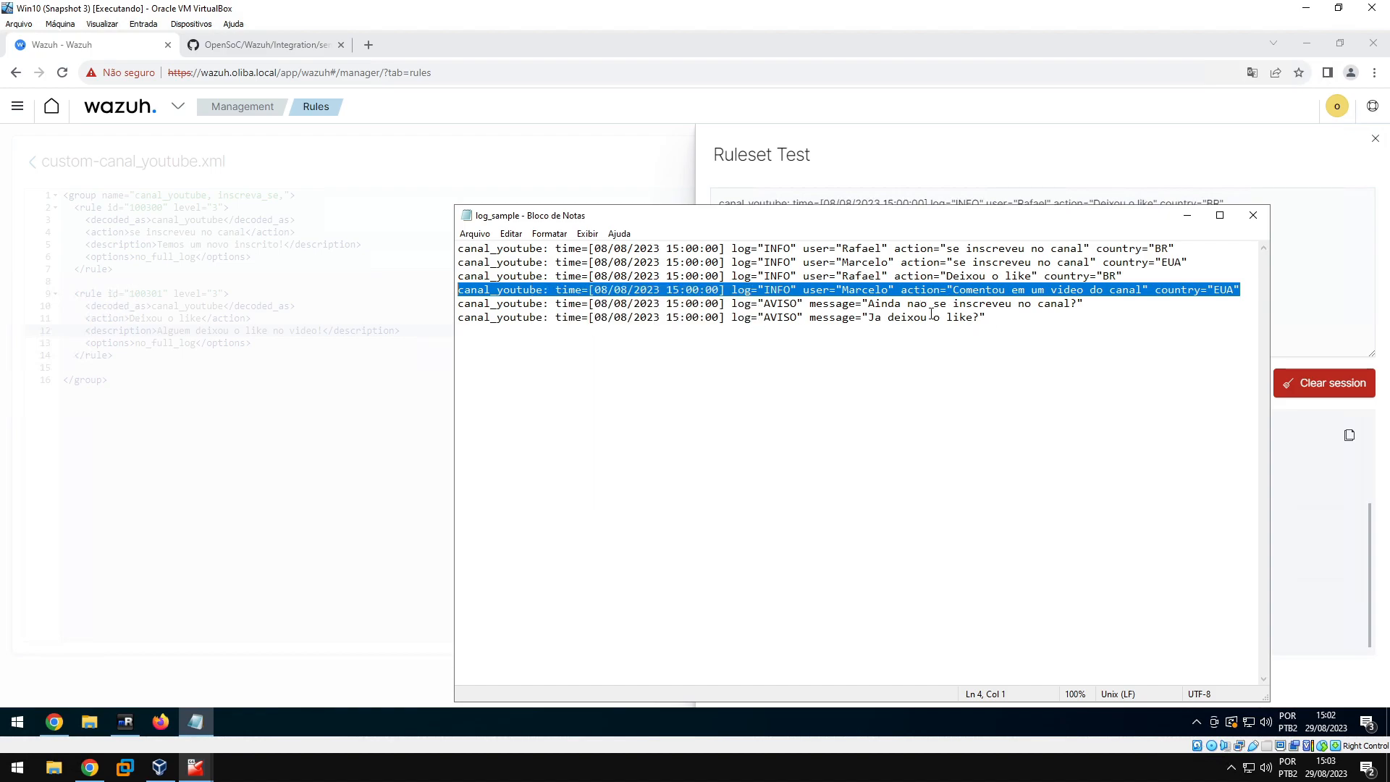
{"action": "left_click", "coordinate": [1187, 221]}
{"action": "left_click_drag", "start_coordinate": [1225, 204], "coordinate": [647, 211]}
{"action": "key", "text": "ctrl+v"}
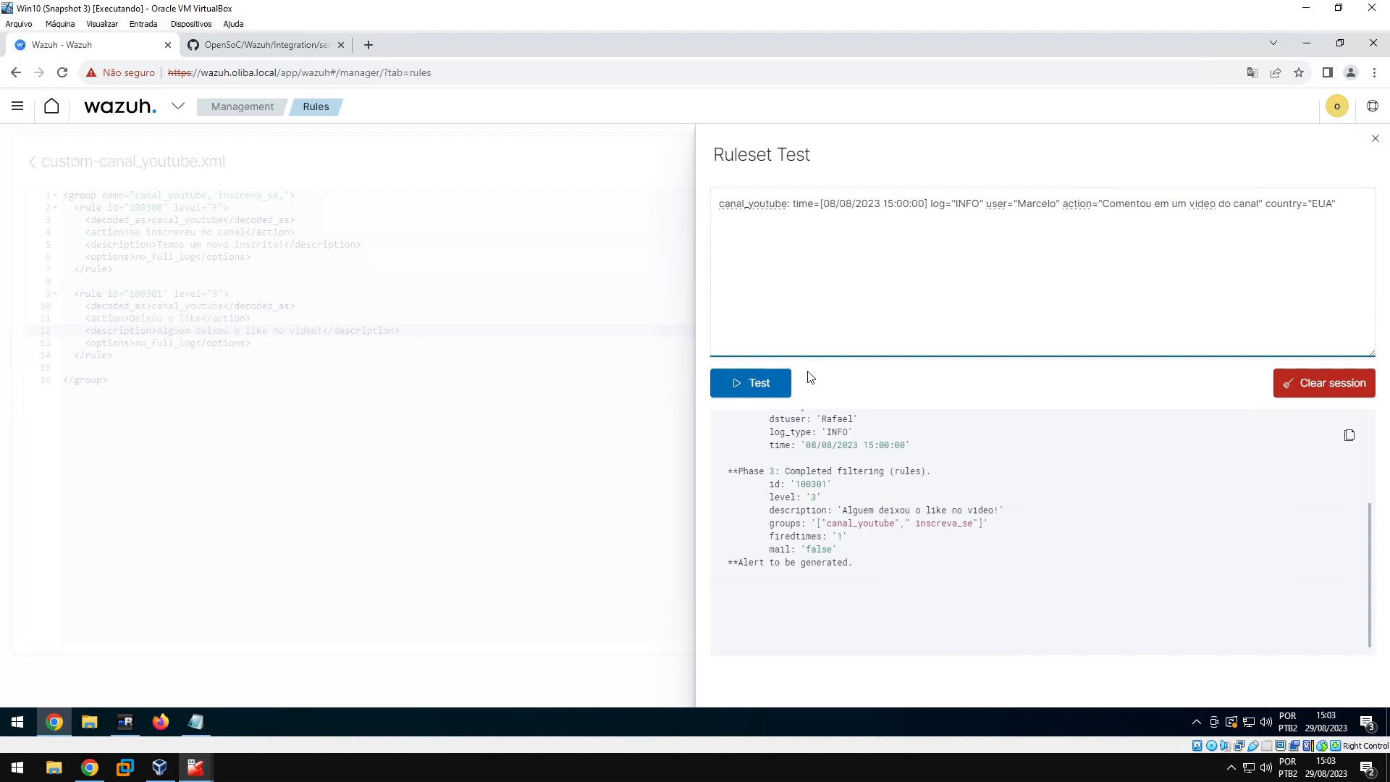
{"action": "left_click", "coordinate": [753, 382]}
{"action": "scroll", "coordinate": [892, 456], "scroll_direction": "up", "scroll_amount": 5}
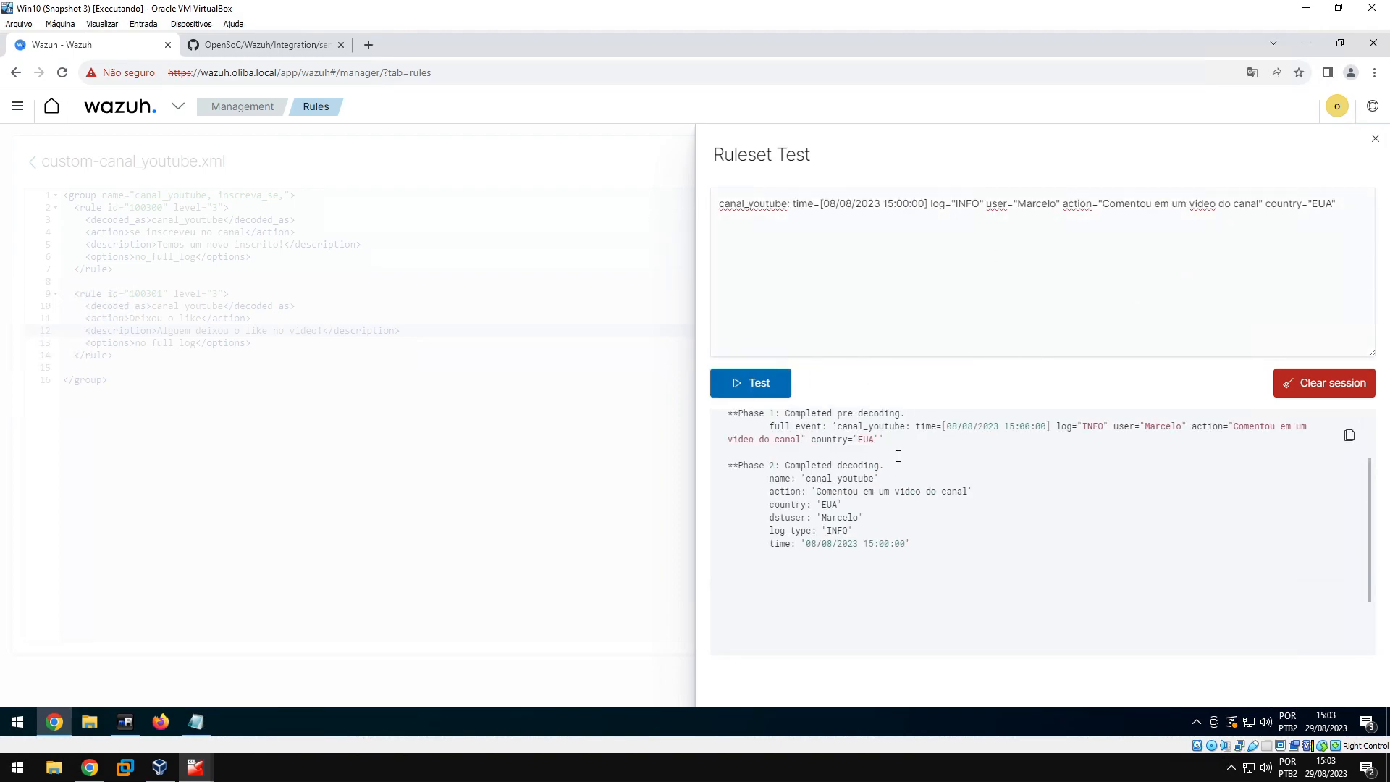
{"action": "left_click_drag", "start_coordinate": [740, 534], "coordinate": [760, 543]}
{"action": "left_click_drag", "start_coordinate": [750, 489], "coordinate": [770, 489]}
{"action": "scroll", "coordinate": [895, 569], "scroll_direction": "down", "scroll_amount": 1}
Run the ruleset test on the fifth log_sample line, the AVISO message "Ainda nao se inscreveu no canal?", and close the test
{"action": "left_click", "coordinate": [195, 722]}
{"action": "left_click_drag", "start_coordinate": [1102, 302], "coordinate": [457, 304]}
{"action": "right_click", "coordinate": [483, 306]}
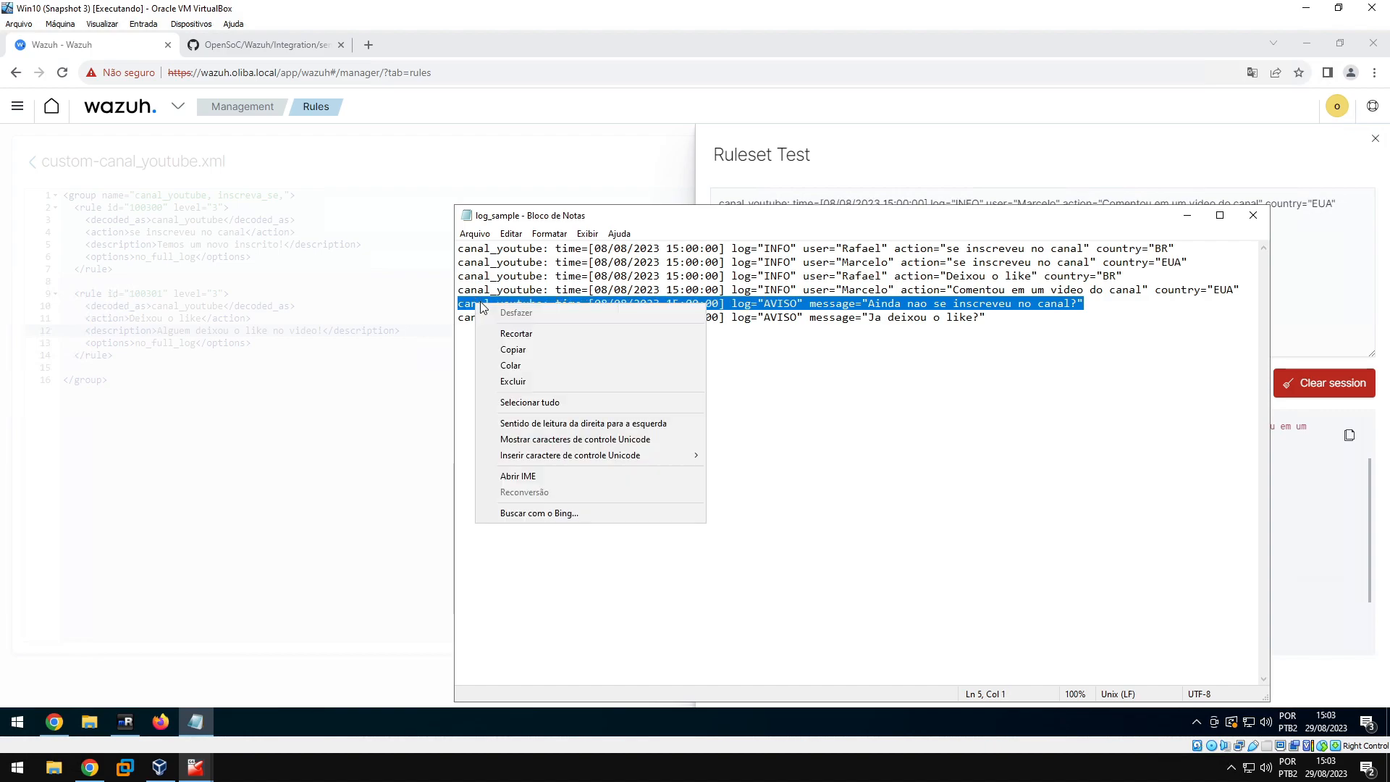
{"action": "left_click", "coordinate": [513, 348]}
{"action": "left_click", "coordinate": [1253, 215]}
{"action": "left_click_drag", "start_coordinate": [1340, 204], "coordinate": [667, 210]}
{"action": "key", "text": "ctrl+v"}
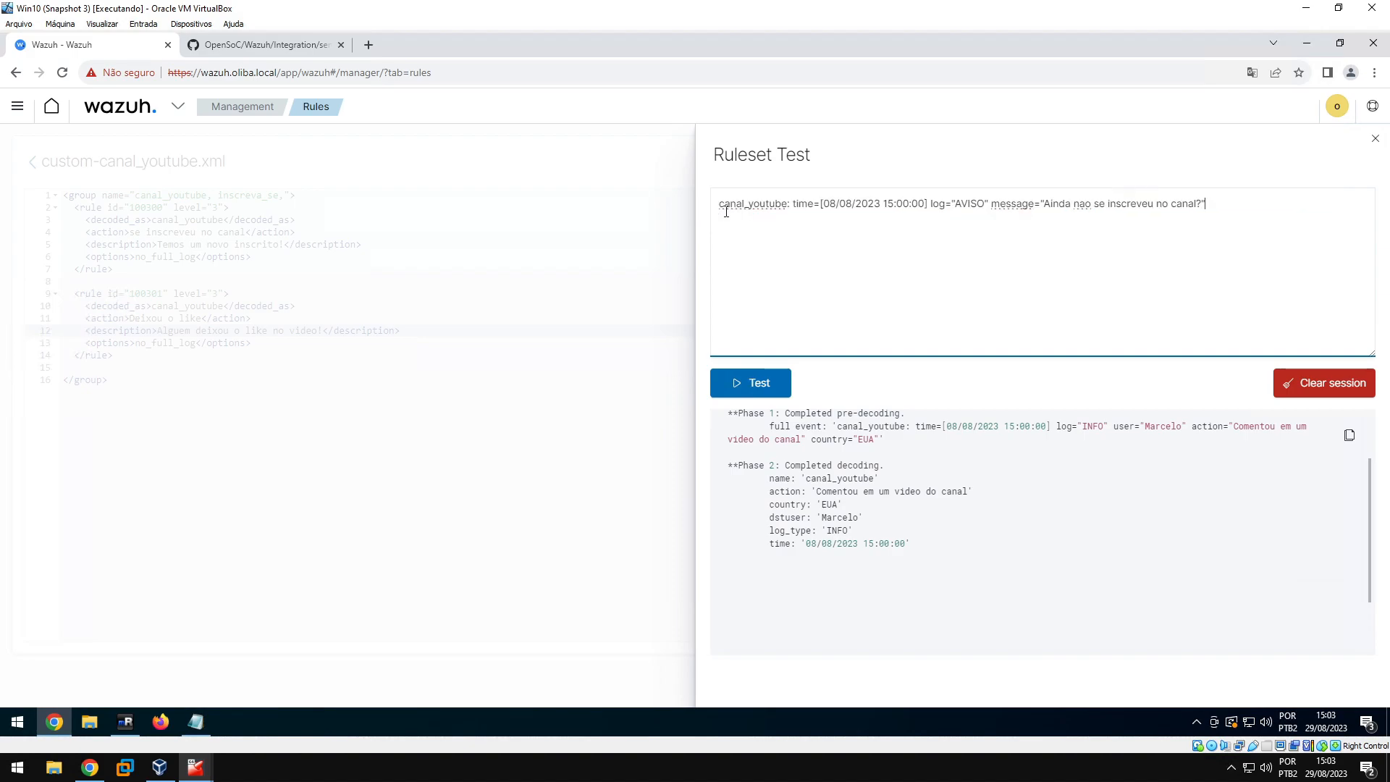
{"action": "left_click", "coordinate": [758, 371]}
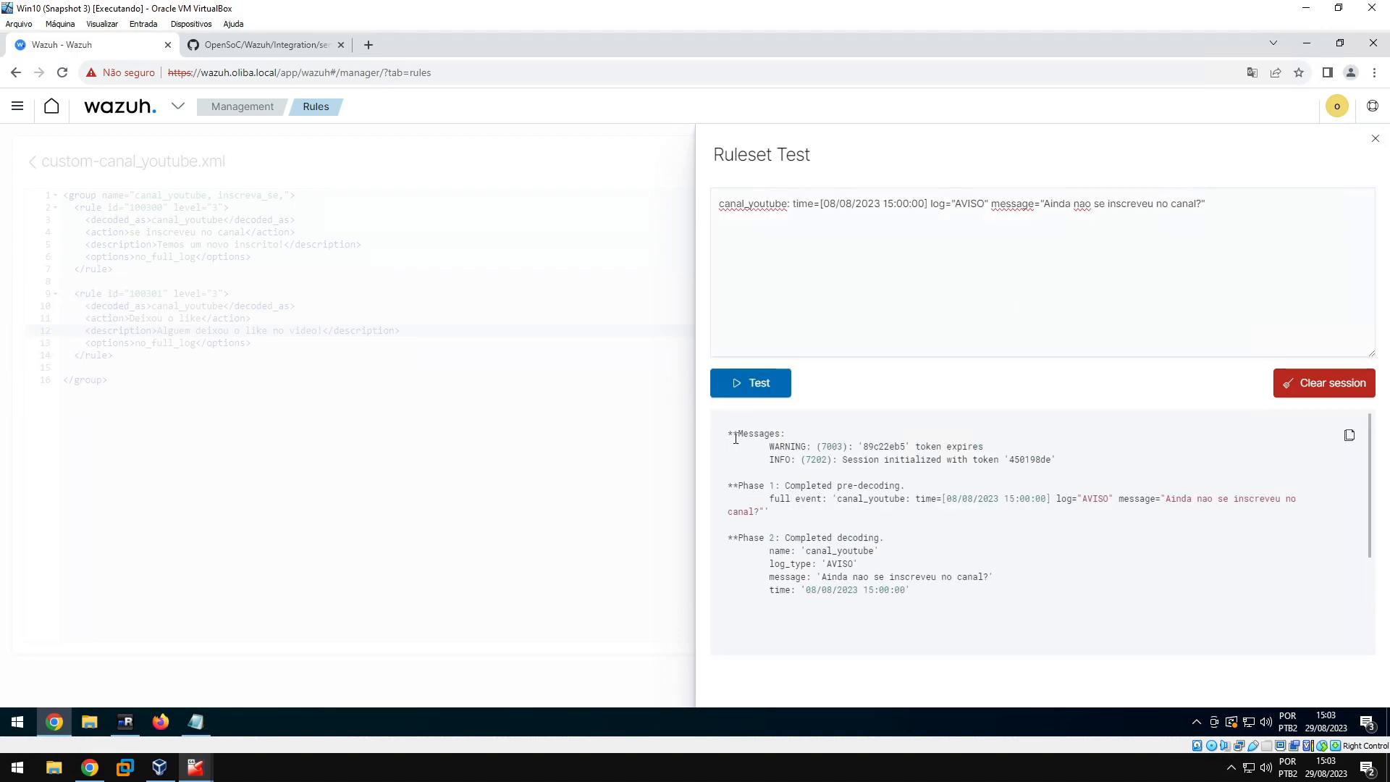
{"action": "left_click", "coordinate": [547, 459]}
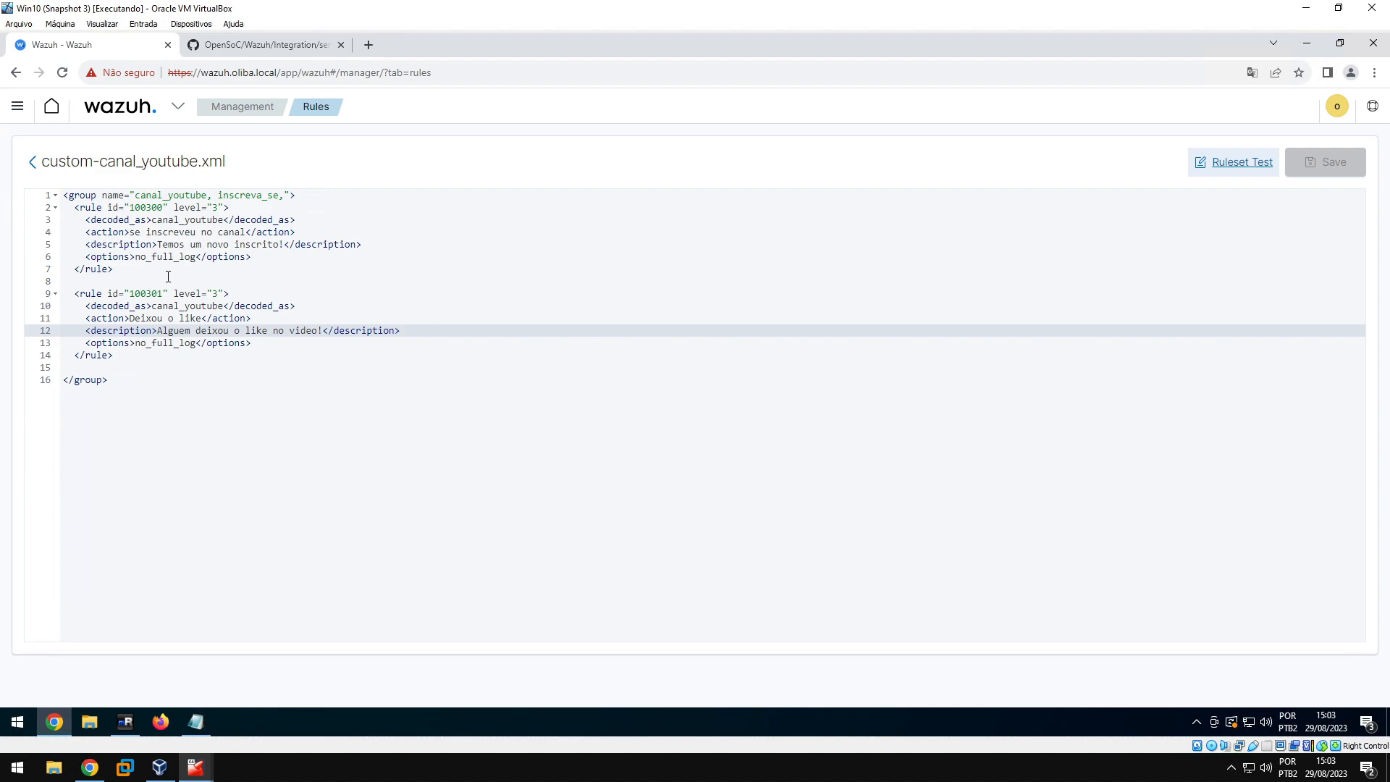
{"action": "left_click", "coordinate": [1241, 171]}
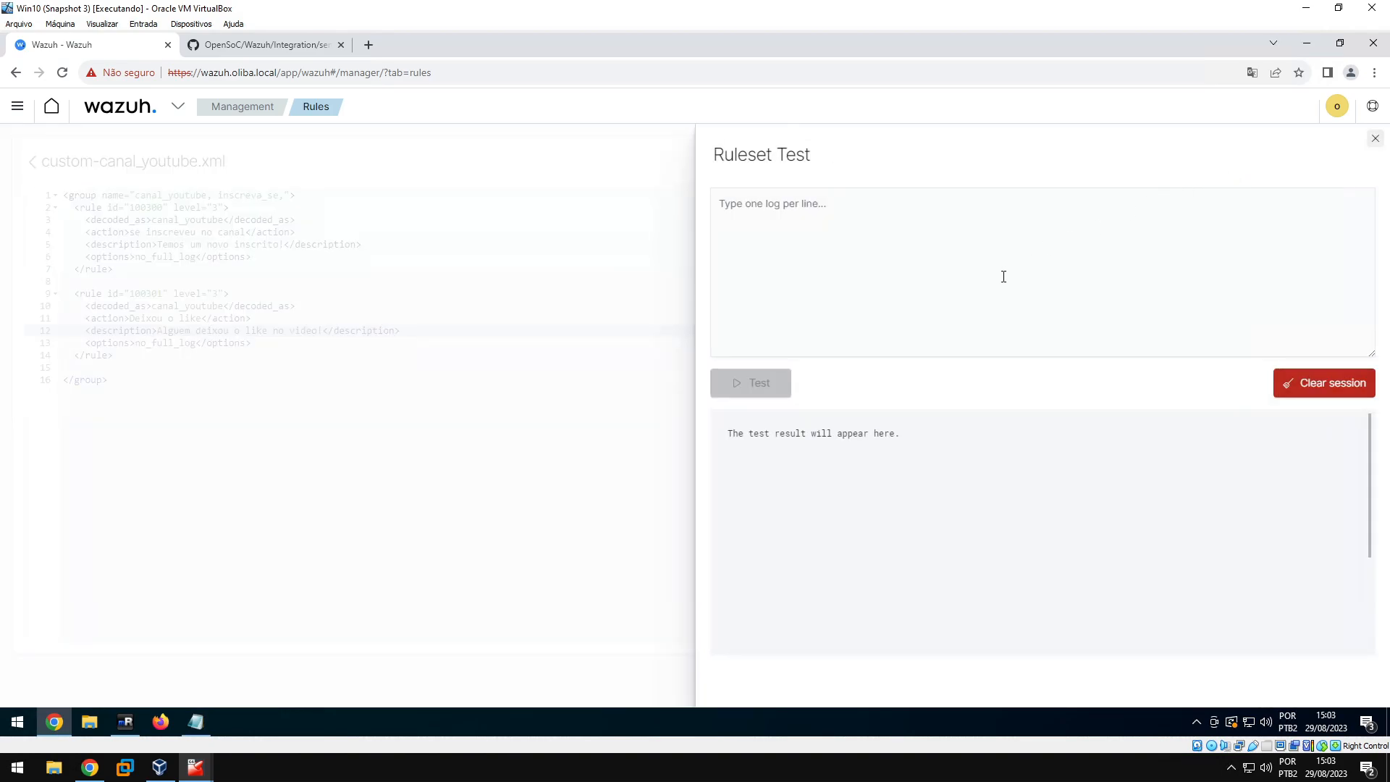
{"action": "left_click", "coordinate": [195, 721]}
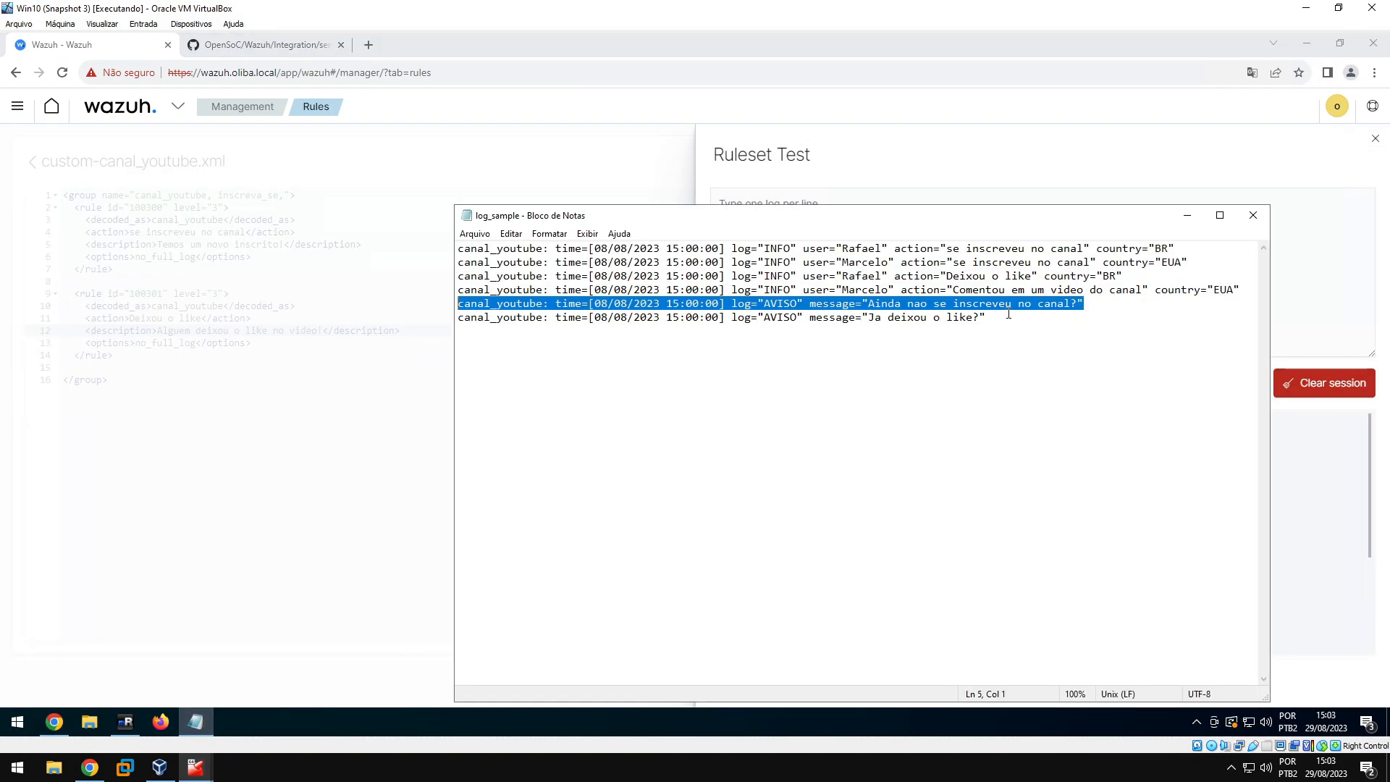
{"action": "left_click", "coordinate": [1187, 216]}
{"action": "left_click", "coordinate": [301, 420]}
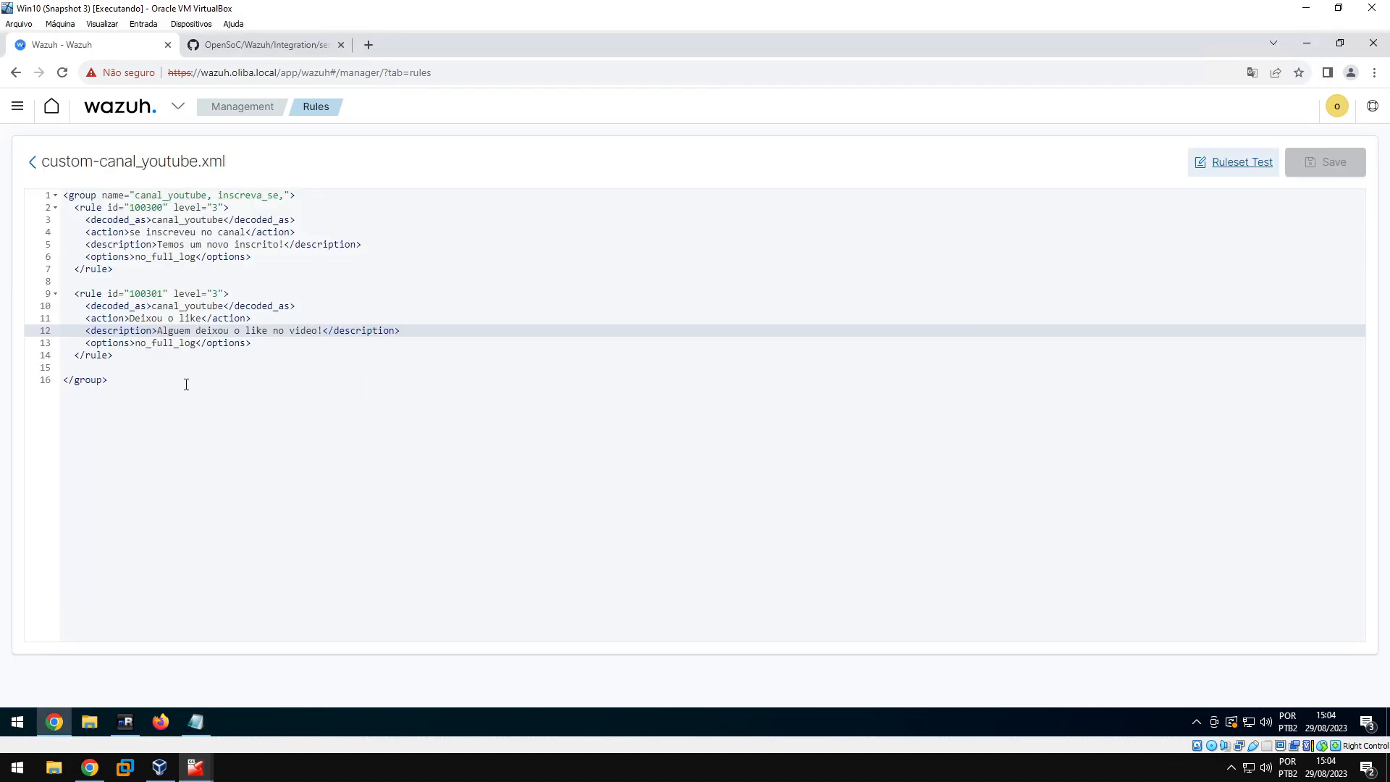
Delete the whole rule 100301 block with its extra blank line, and insert a blank line above rule 100300
{"action": "left_click_drag", "start_coordinate": [134, 355], "coordinate": [82, 297]}
{"action": "key", "text": "BackSpace"}
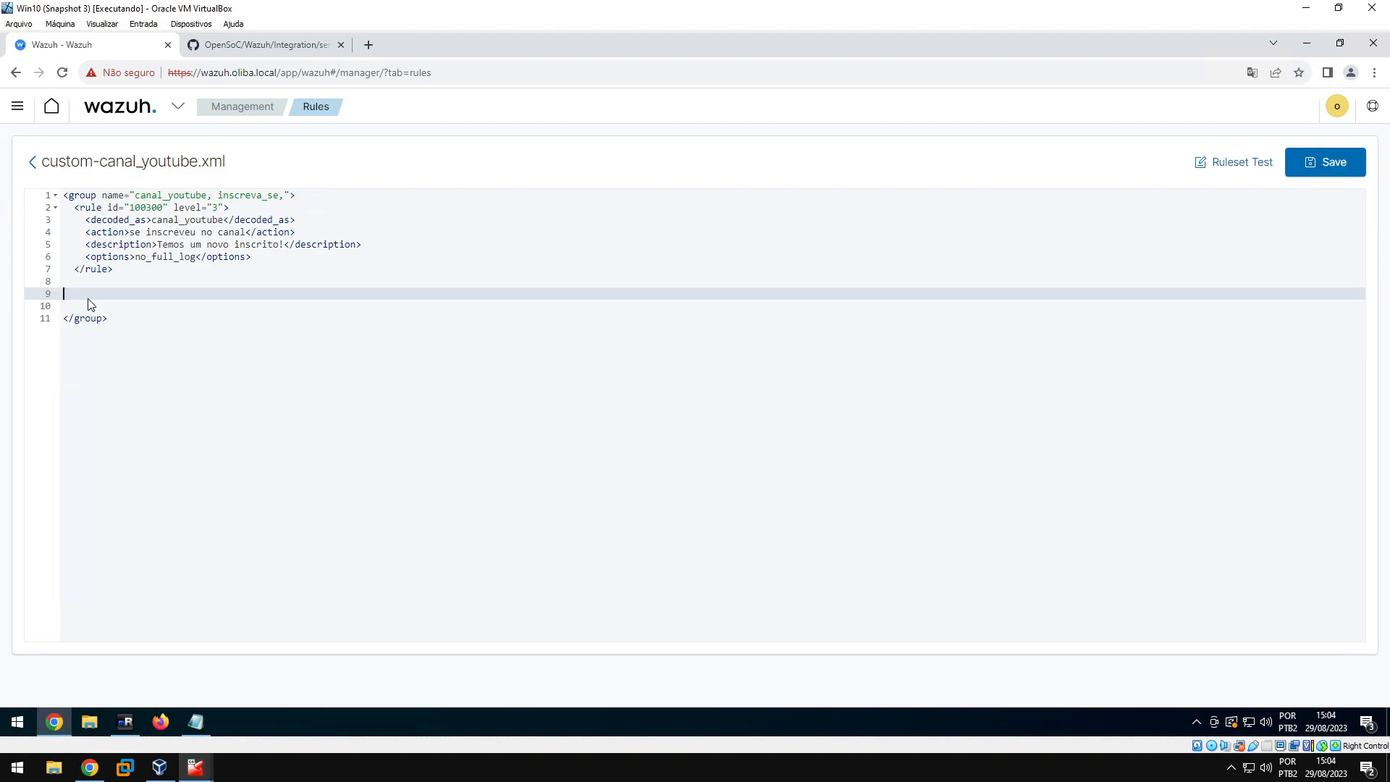
{"action": "key", "text": "BackSpace"}
{"action": "key", "text": "BackSpace"}
{"action": "key", "text": "BackSpace"}
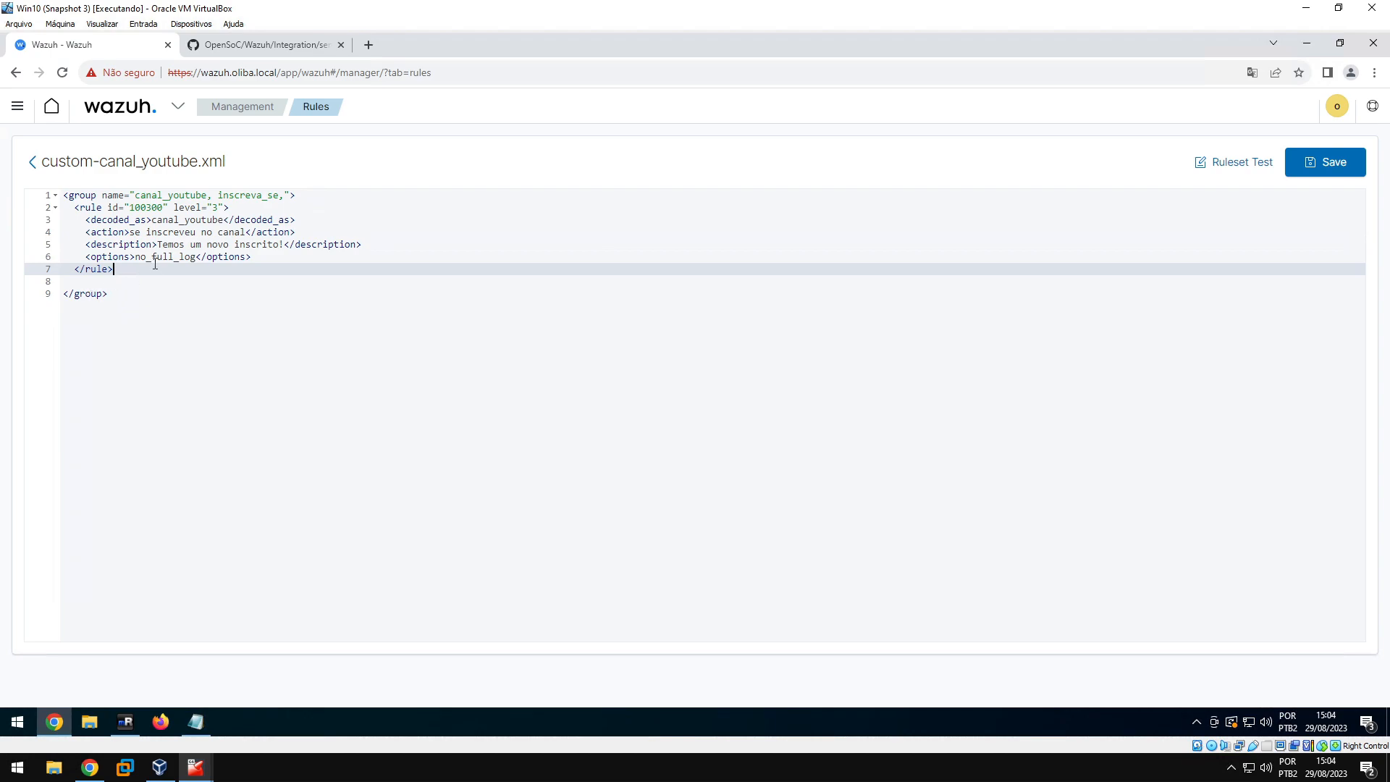
{"action": "left_click", "coordinate": [76, 210]}
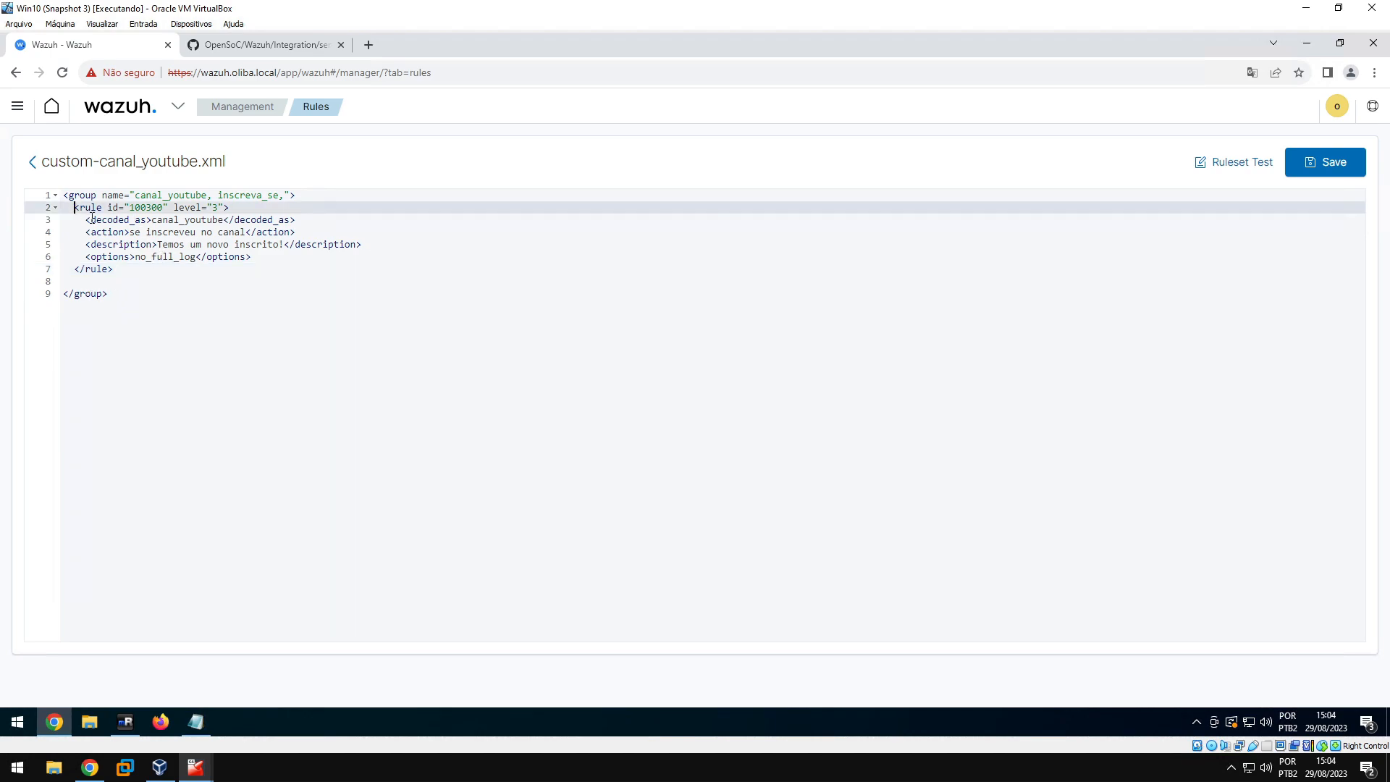
{"action": "key", "text": "Home"}
{"action": "key", "text": "Return"}
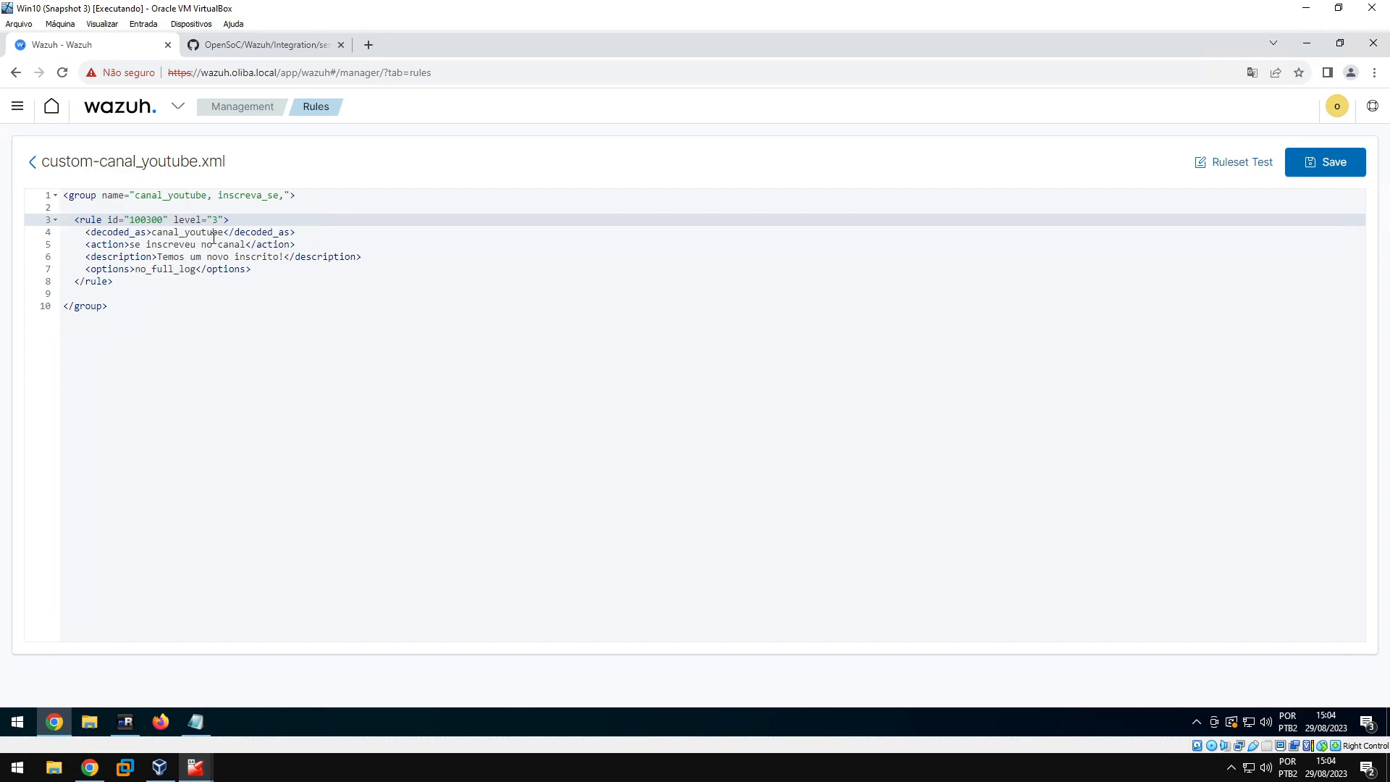
Examine the level table on the Rules classification page of the Wazuh documentation, especially the description of level 0
{"action": "left_click", "coordinate": [1314, 13]}
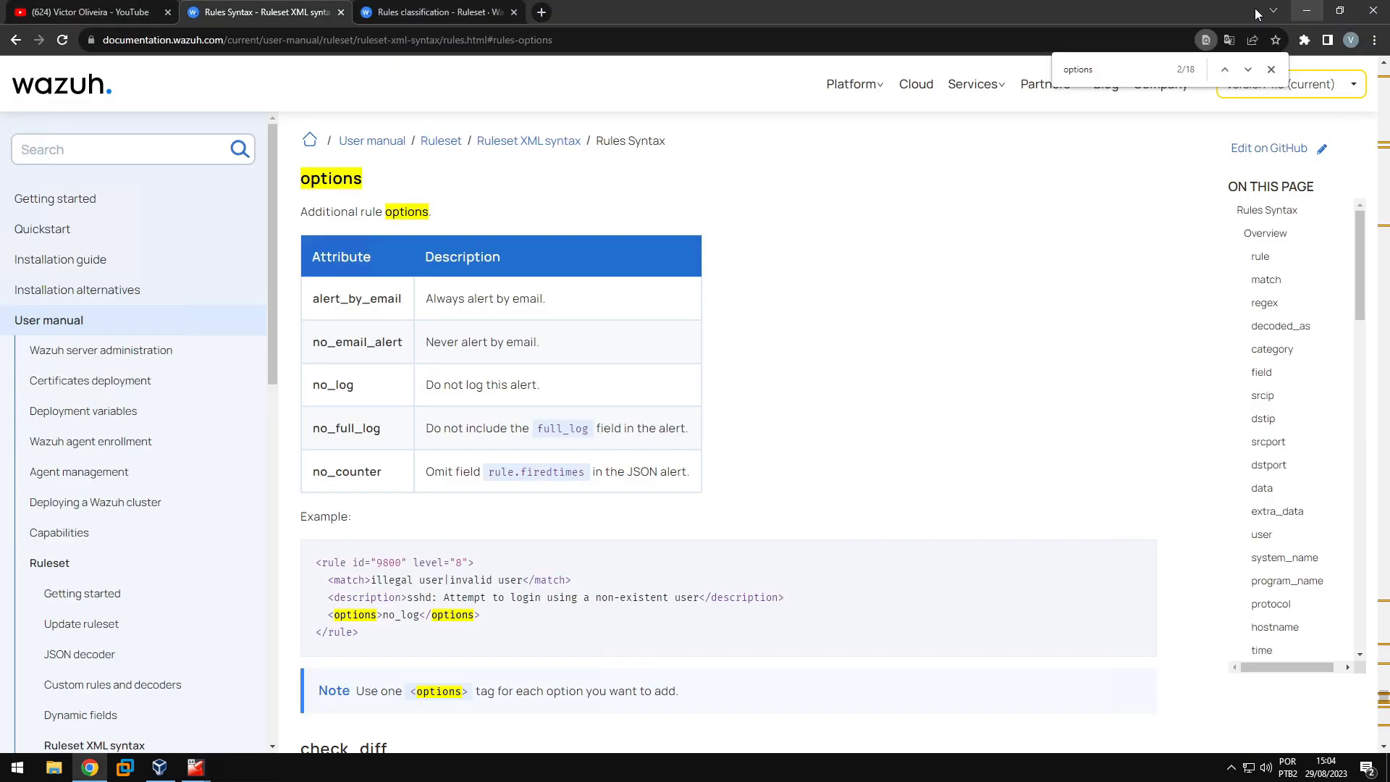
{"action": "left_click", "coordinate": [406, 12]}
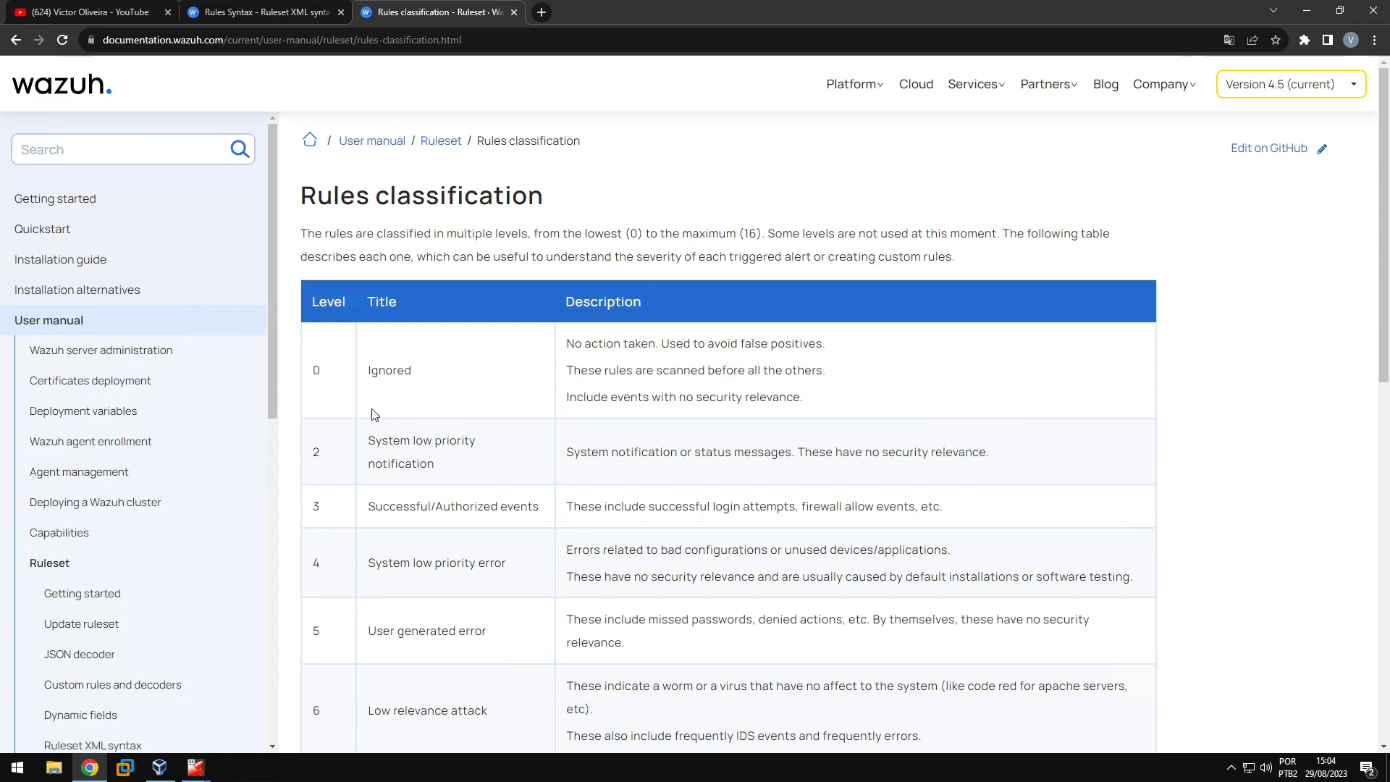
{"action": "scroll", "coordinate": [495, 491], "scroll_direction": "down", "scroll_amount": 3}
{"action": "scroll", "coordinate": [497, 487], "scroll_direction": "up", "scroll_amount": 3}
{"action": "scroll", "coordinate": [495, 492], "scroll_direction": "down", "scroll_amount": 1}
{"action": "scroll", "coordinate": [495, 491], "scroll_direction": "down", "scroll_amount": 4}
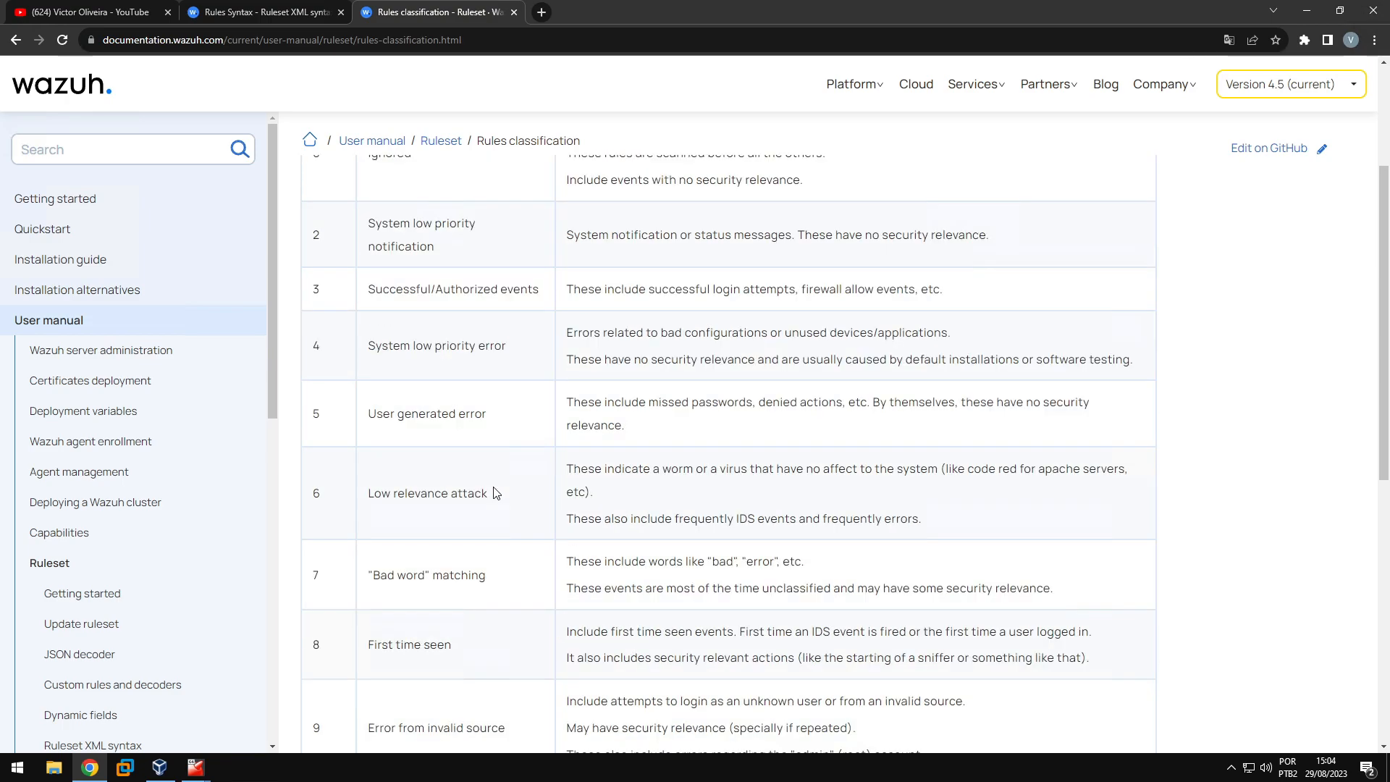
{"action": "scroll", "coordinate": [495, 491], "scroll_direction": "up", "scroll_amount": 5}
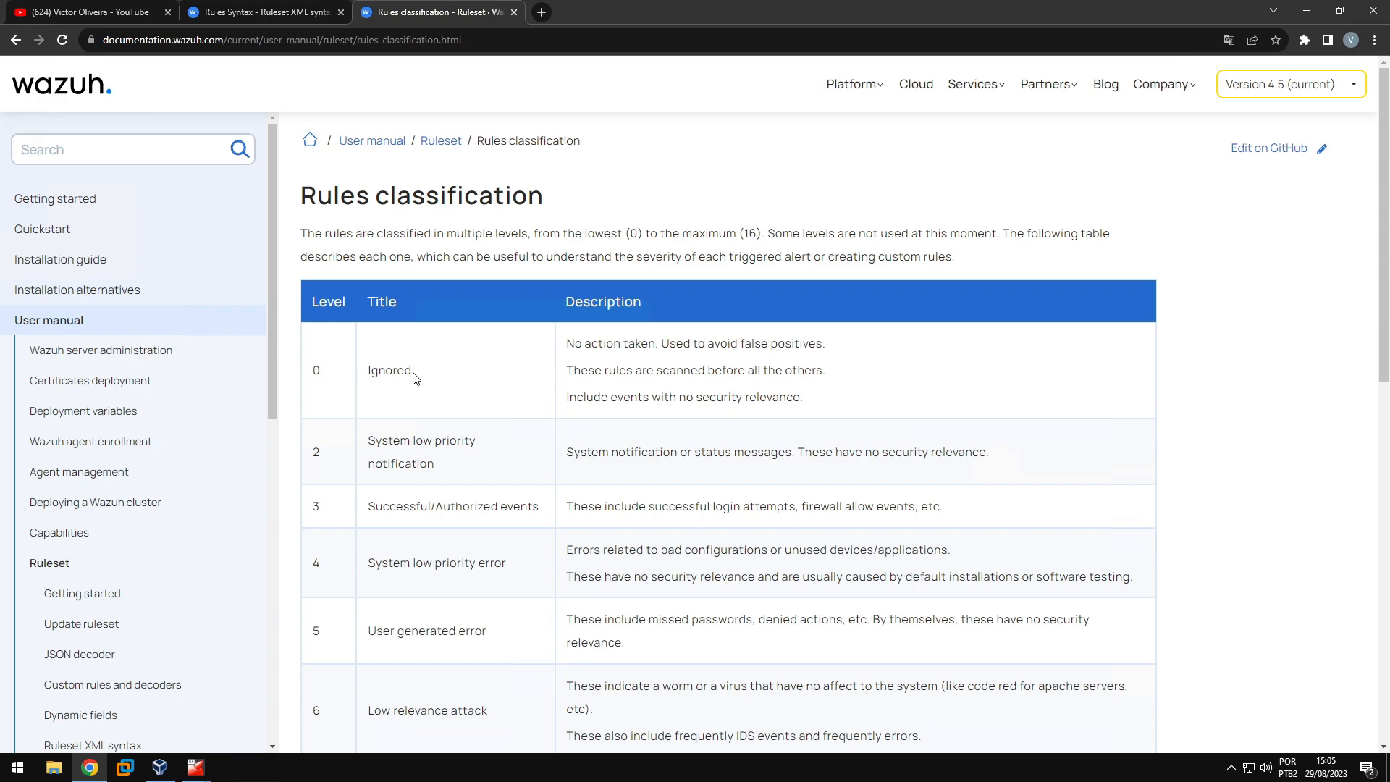
{"action": "left_click_drag", "start_coordinate": [419, 374], "coordinate": [370, 371]}
{"action": "left_click", "coordinate": [625, 339]}
{"action": "left_click_drag", "start_coordinate": [613, 342], "coordinate": [648, 343]}
{"action": "scroll", "coordinate": [448, 481], "scroll_direction": "down", "scroll_amount": 1}
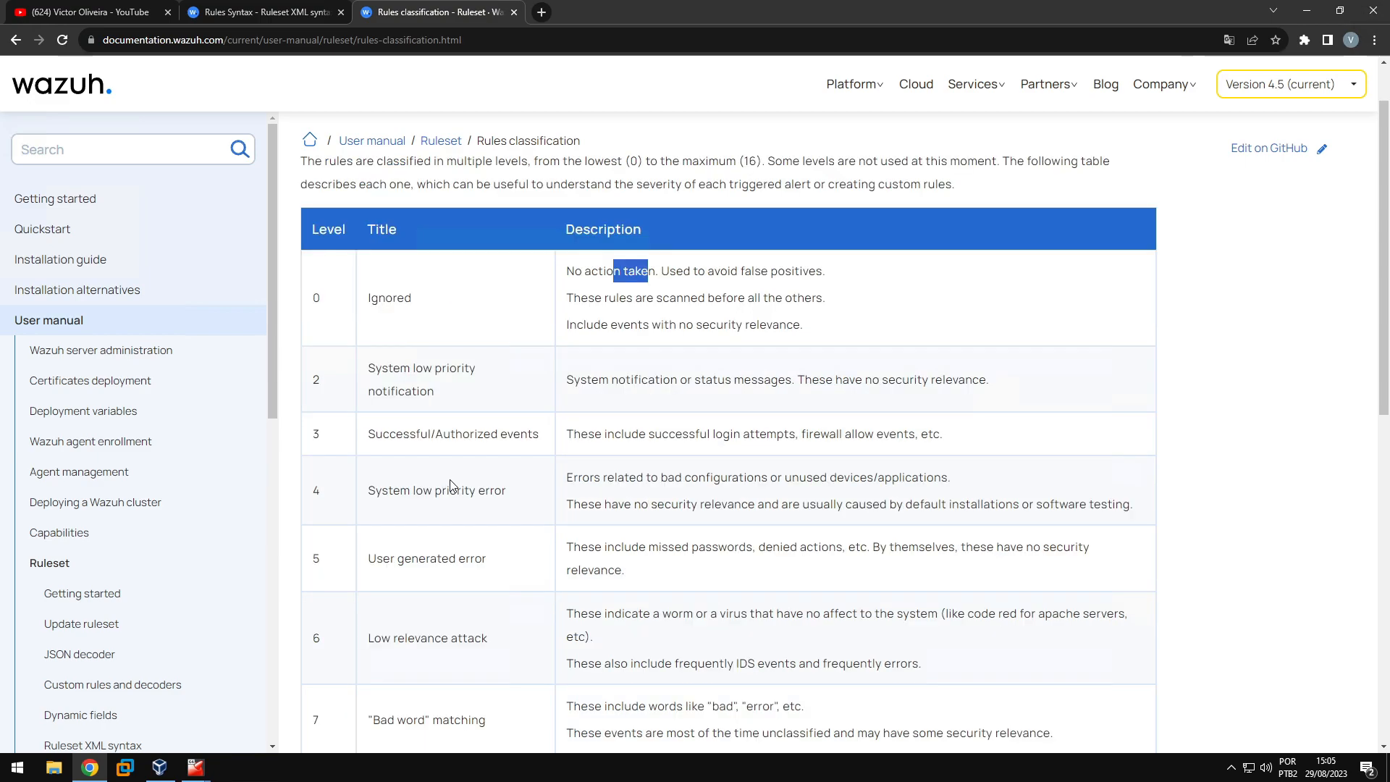
{"action": "mouse_move", "coordinate": [195, 767]}
{"action": "left_click", "coordinate": [330, 695]}
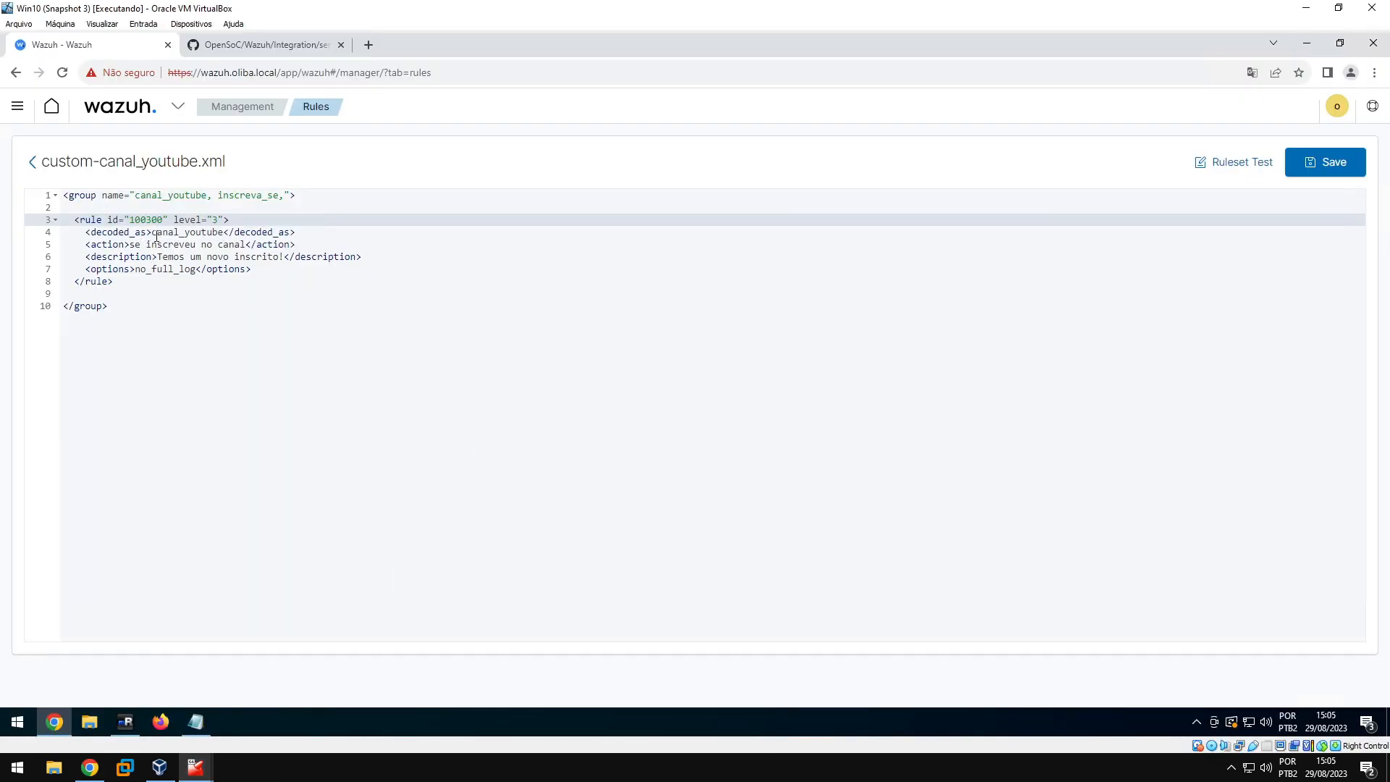
Examine the decoded_as condition of rule 100300 and its decoder name
{"action": "left_click_drag", "start_coordinate": [87, 233], "coordinate": [151, 232]}
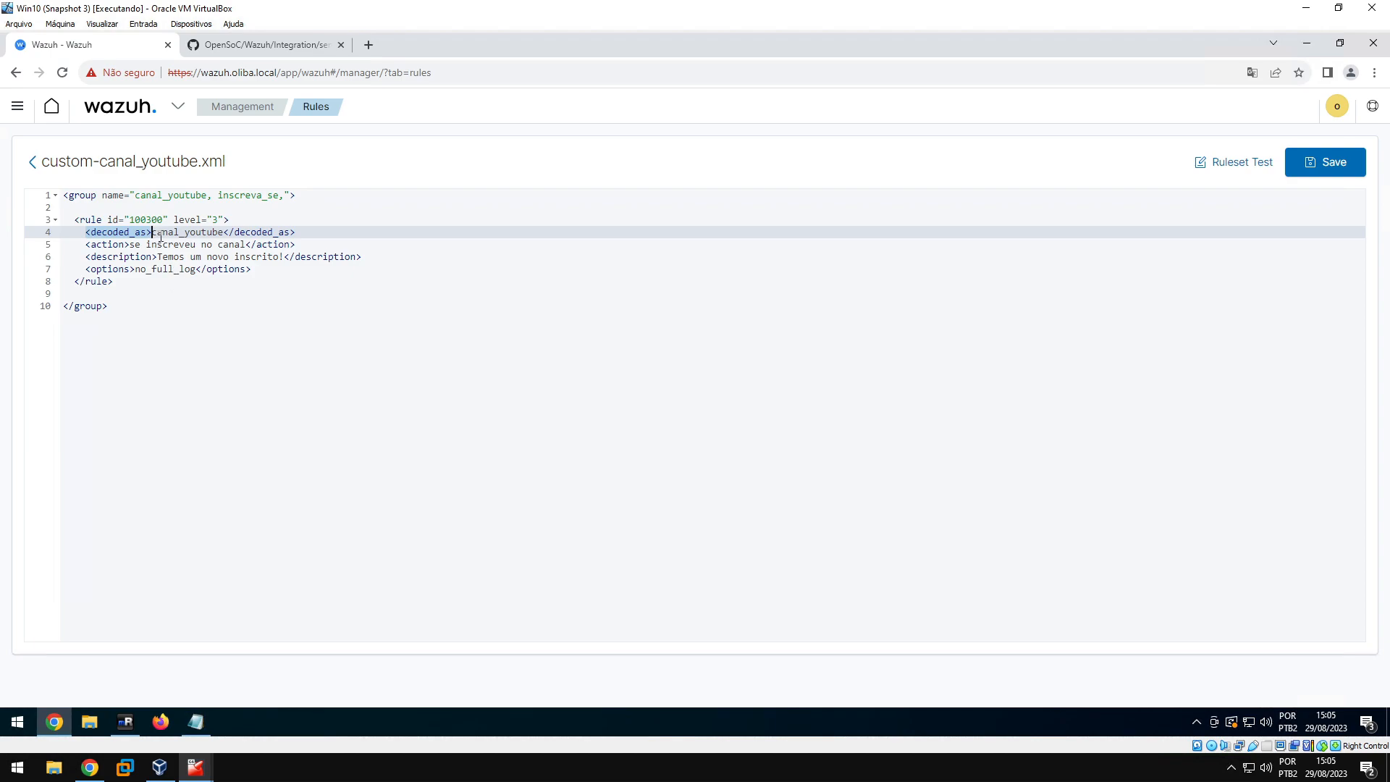
{"action": "key", "text": "Right"}
{"action": "key", "text": "Right"}
{"action": "key", "text": "Right"}
{"action": "key", "text": "Right"}
{"action": "key", "text": "Right"}
{"action": "key", "text": "Right"}
{"action": "left_click_drag", "start_coordinate": [158, 236], "coordinate": [153, 236]}
{"action": "left_click", "coordinate": [224, 232]}
Remove the action line from rule 100300, leaving no empty line in its place
{"action": "left_click_drag", "start_coordinate": [87, 244], "coordinate": [297, 245]}
{"action": "key", "text": "BackSpace"}
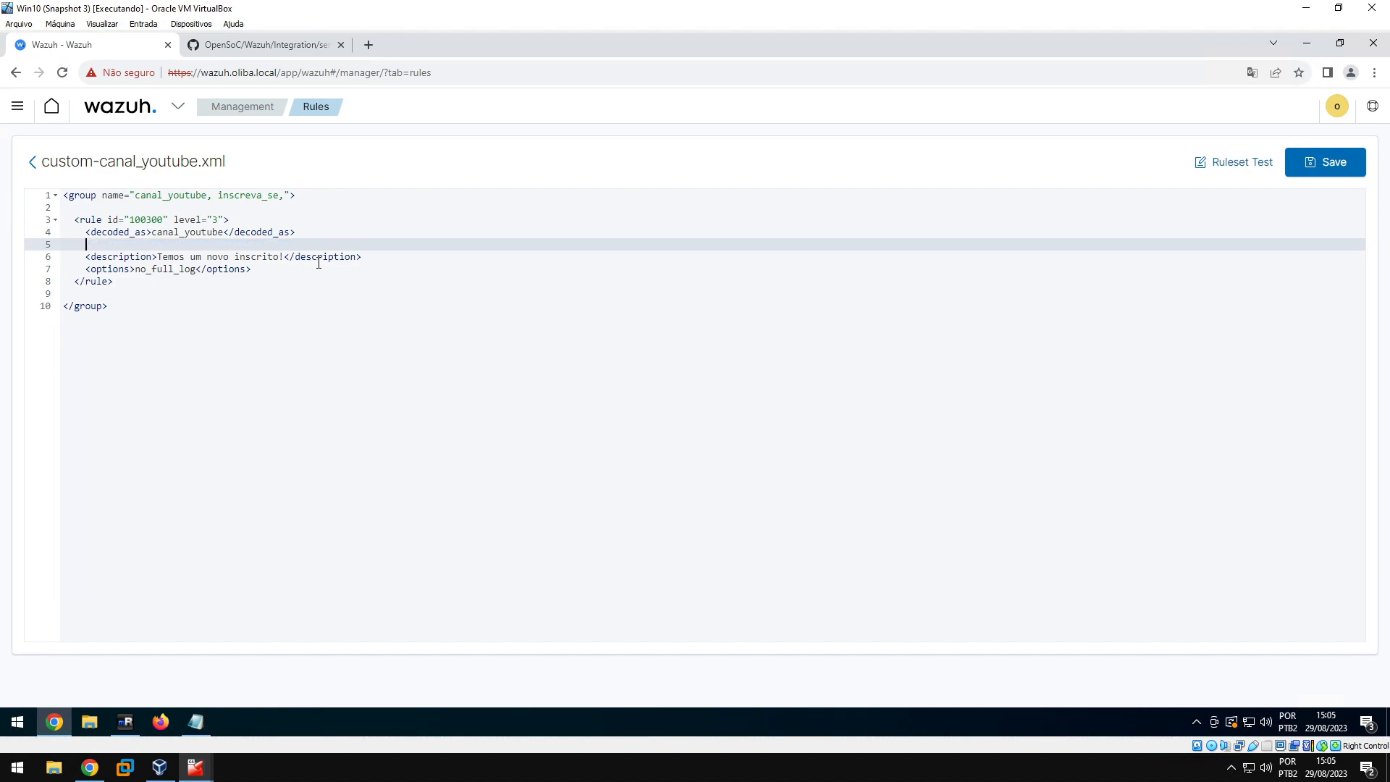
{"action": "key", "text": "BackSpace"}
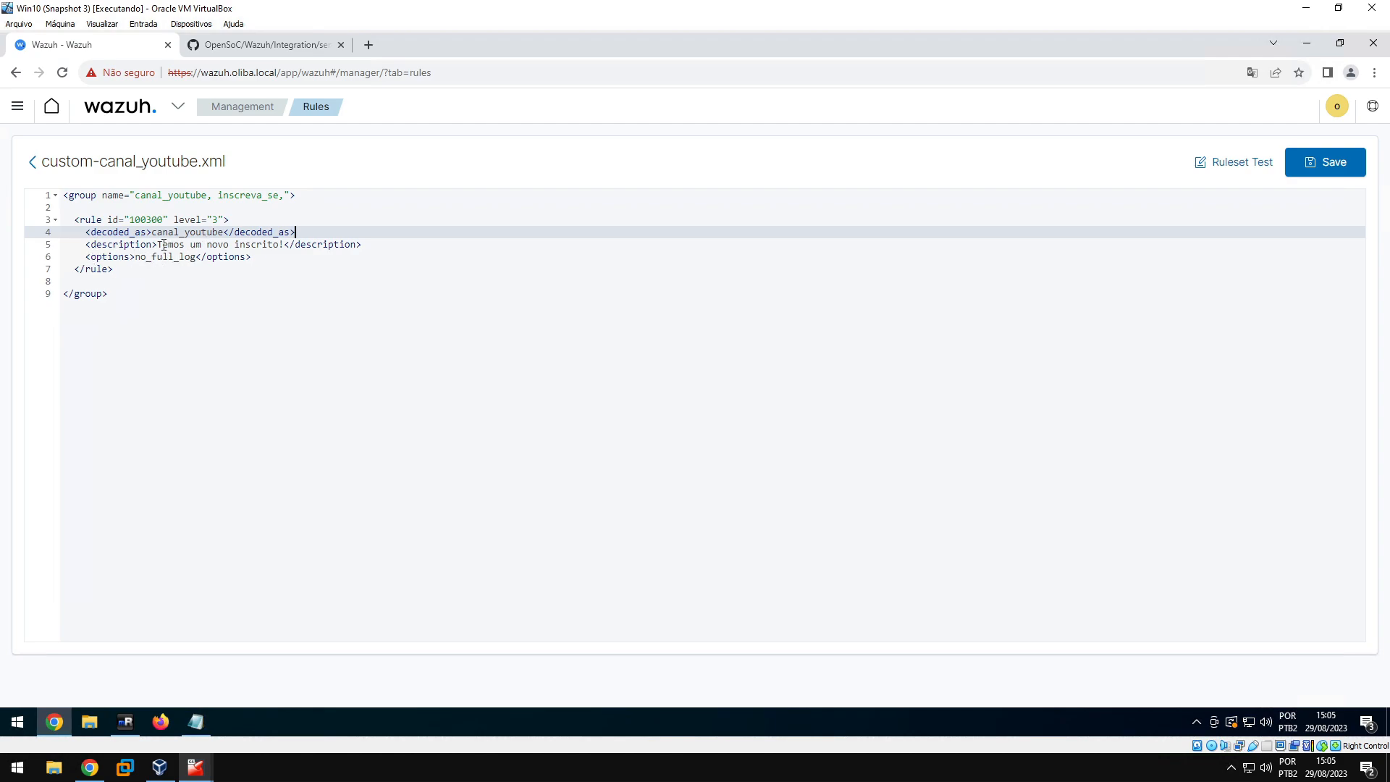
Set the description of rule 100300 to "Canal youtube messages" and remove the rule's options line
{"action": "left_click_drag", "start_coordinate": [157, 245], "coordinate": [285, 246]}
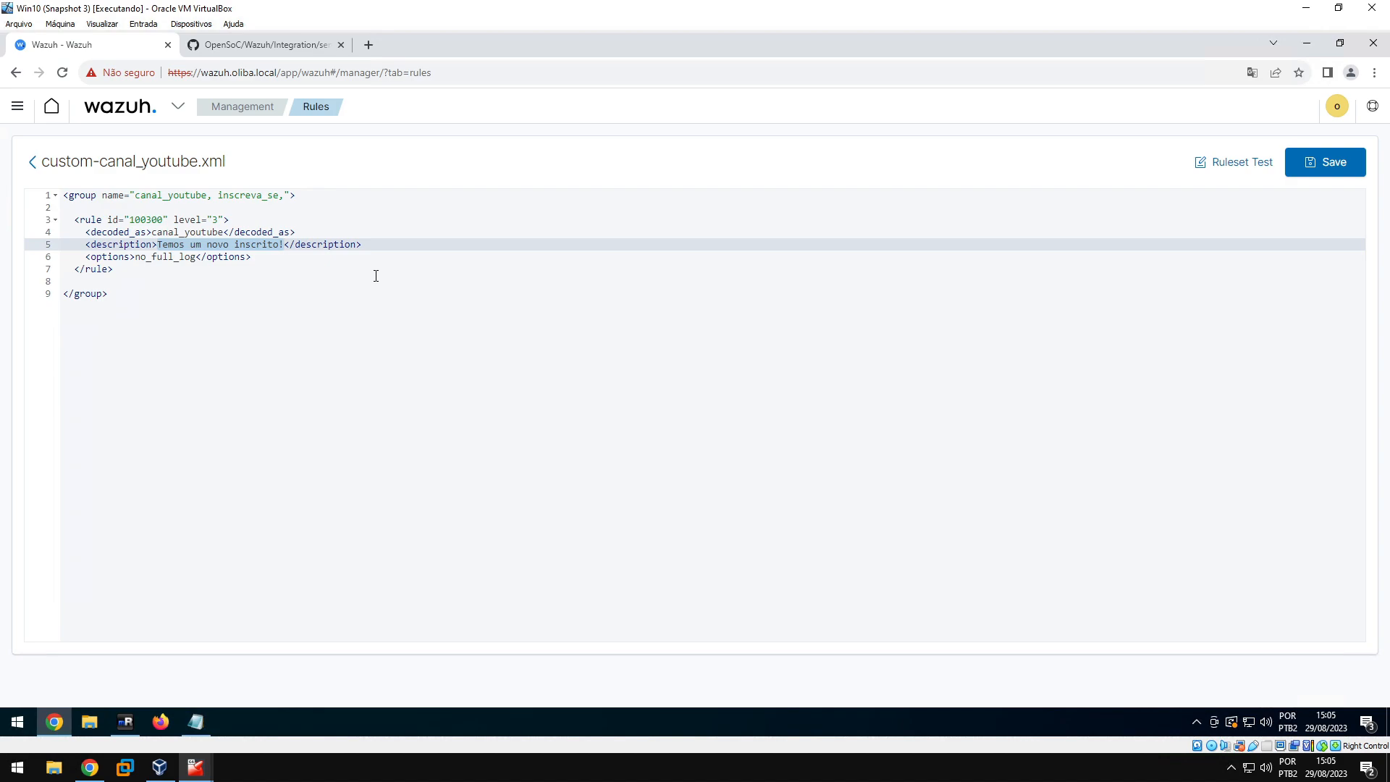
{"action": "type", "text": "Canal youtube"}
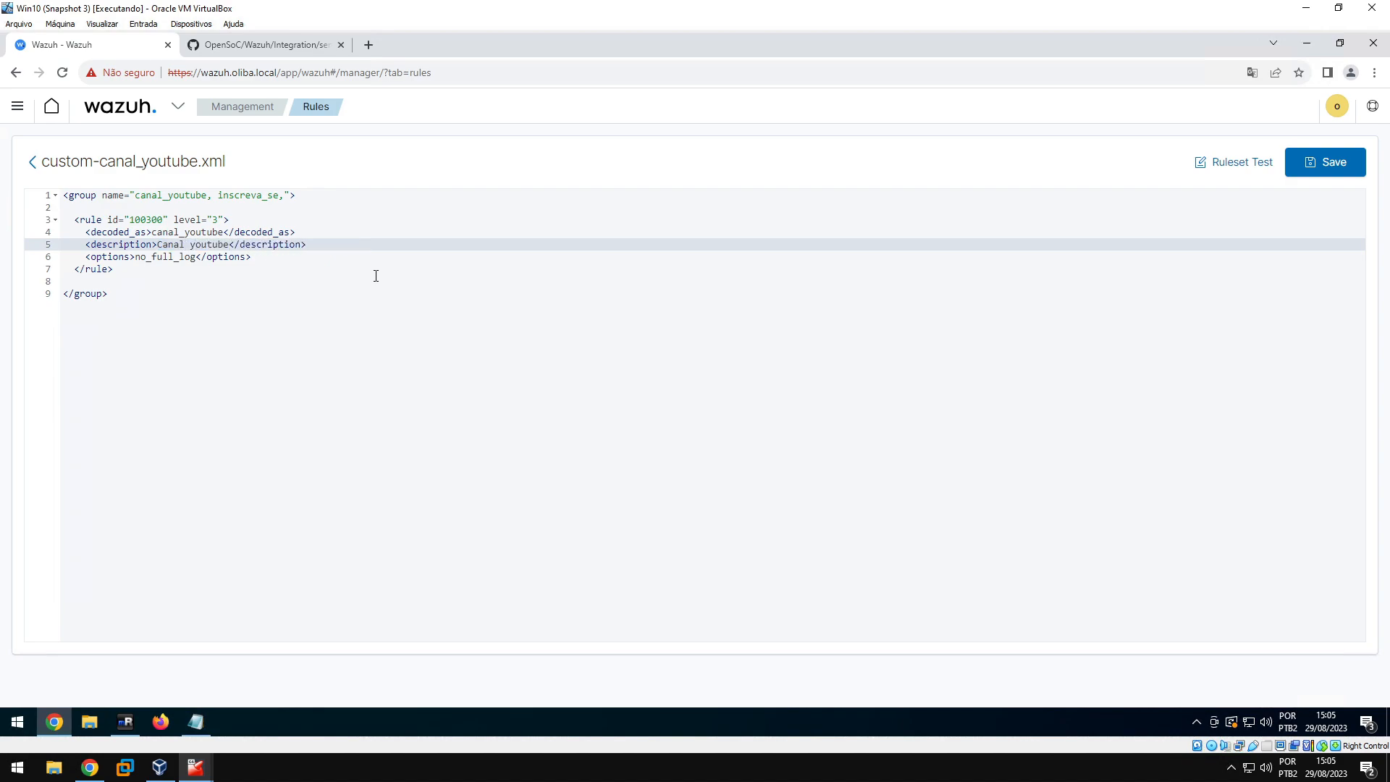
{"action": "type", "text": " messages"}
{"action": "left_click_drag", "start_coordinate": [252, 258], "coordinate": [63, 258]}
{"action": "key", "text": "BackSpace"}
{"action": "key", "text": "Delete"}
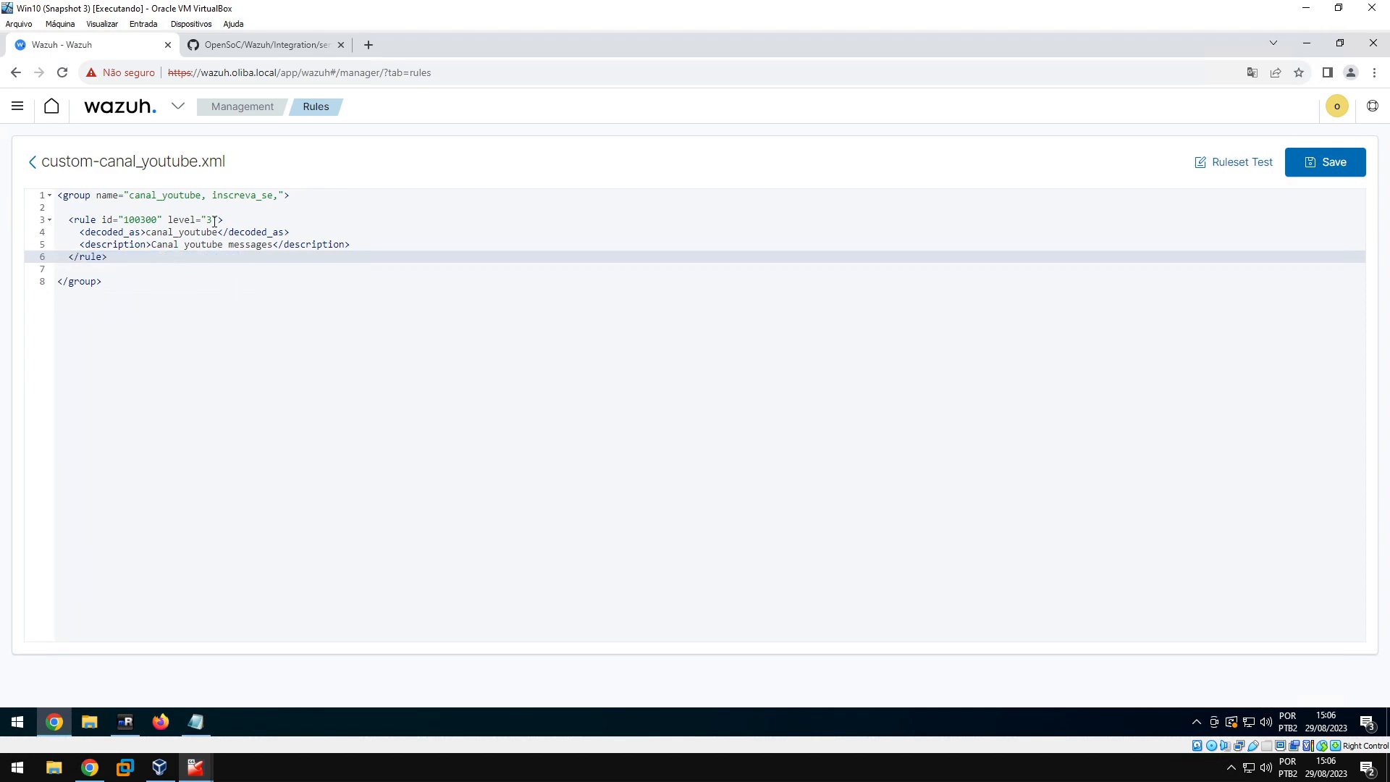
Set the level of rule 100300 to 0, save the rules file and restart the manager
{"action": "left_click", "coordinate": [213, 220]}
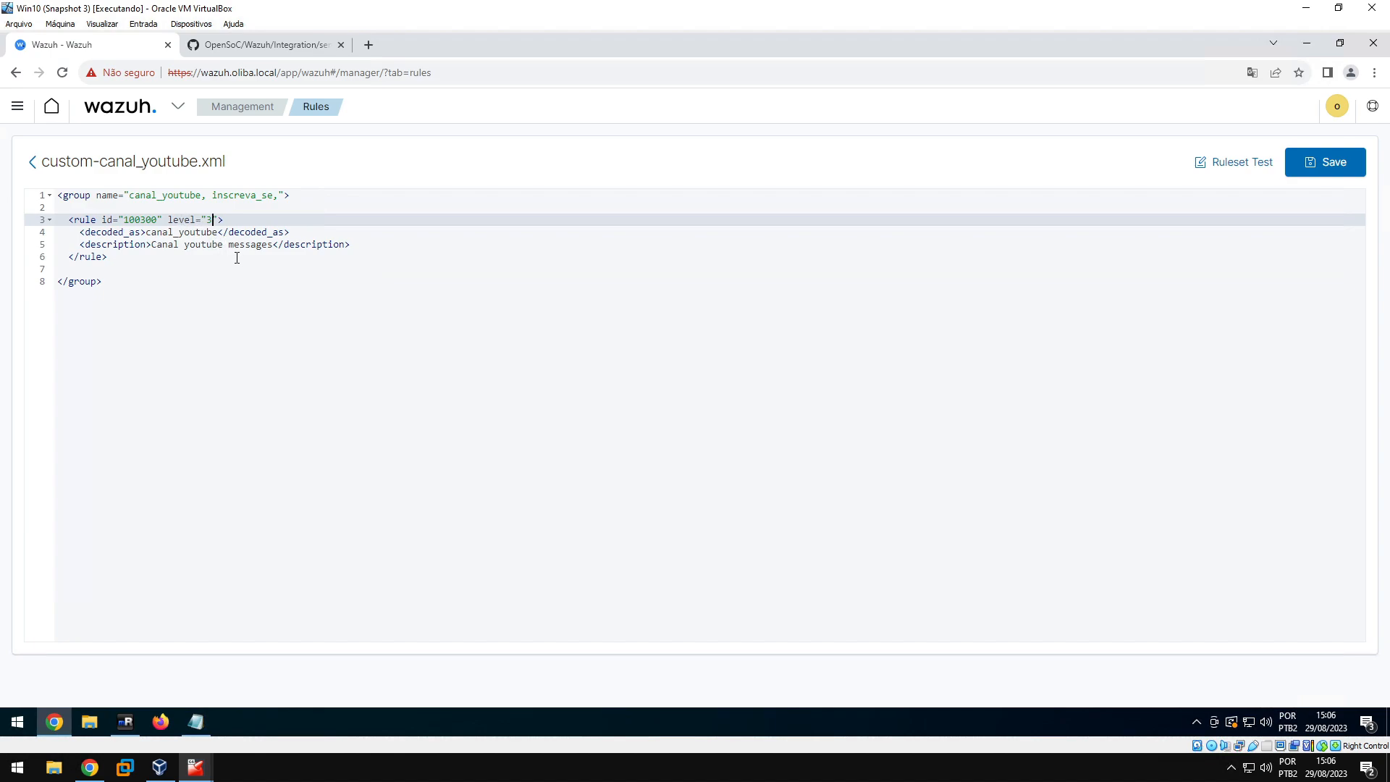
{"action": "type", "text": "0"}
{"action": "left_click", "coordinate": [1319, 169]}
{"action": "left_click", "coordinate": [1314, 205]}
{"action": "left_click", "coordinate": [788, 395]}
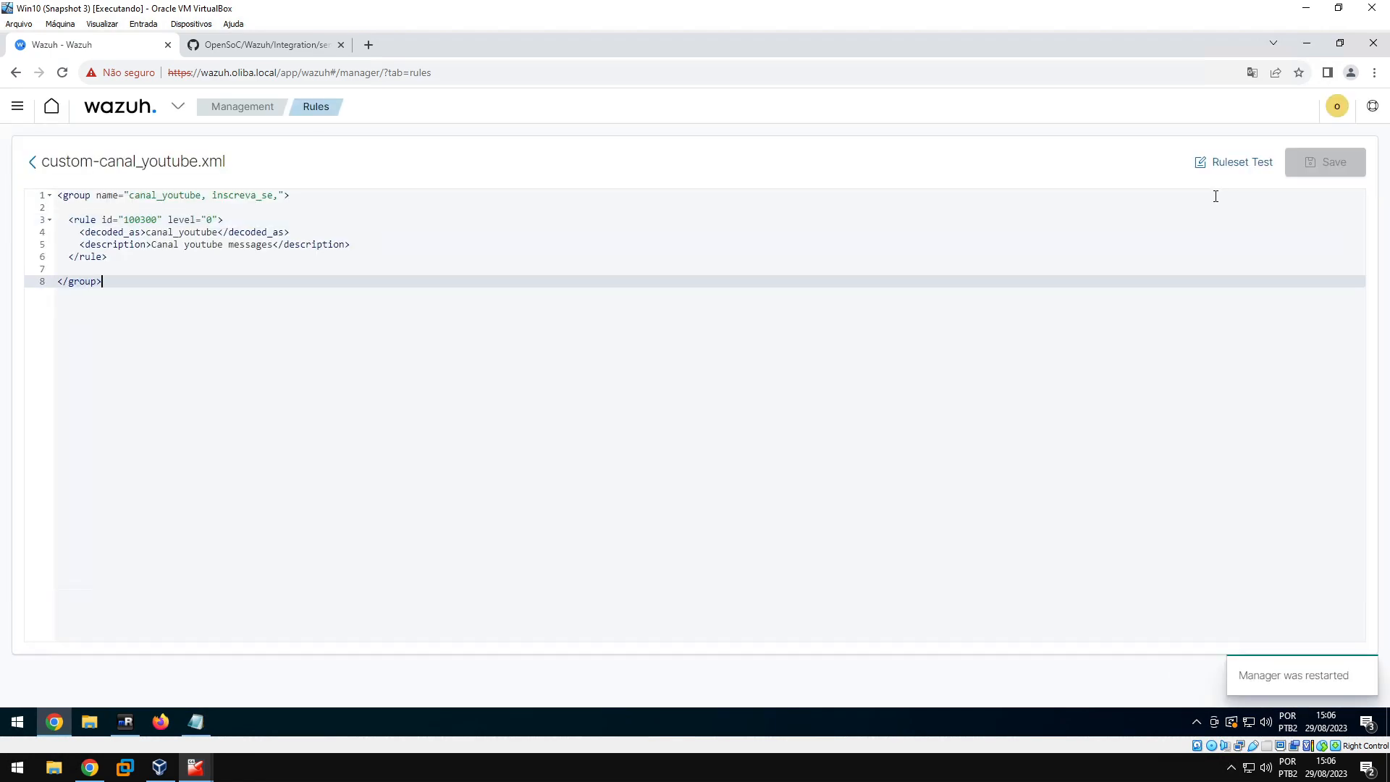
Run a ruleset test with the first log line copied from the log_sample file in Notepad
{"action": "left_click", "coordinate": [1237, 162]}
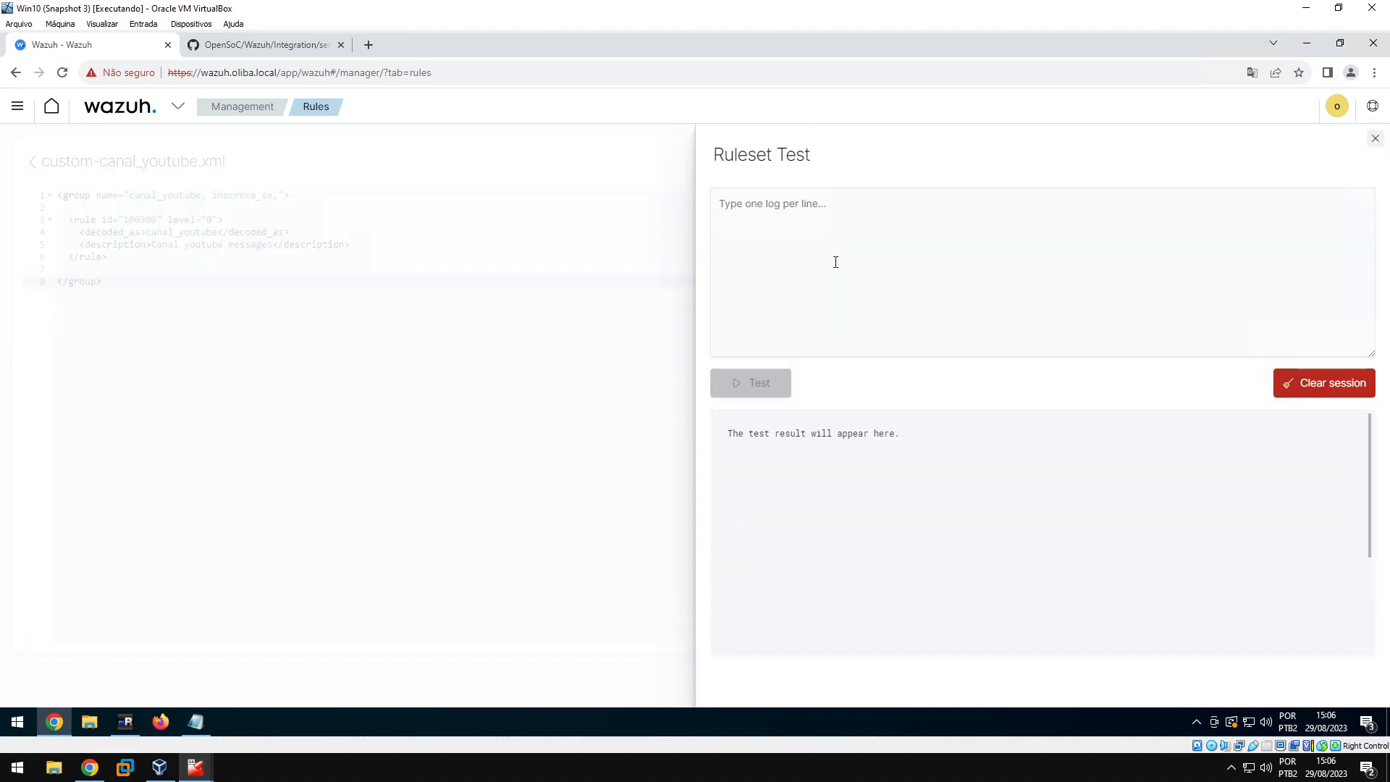
{"action": "key", "text": "alt+Tab"}
{"action": "left_click_drag", "start_coordinate": [1175, 248], "coordinate": [458, 249]}
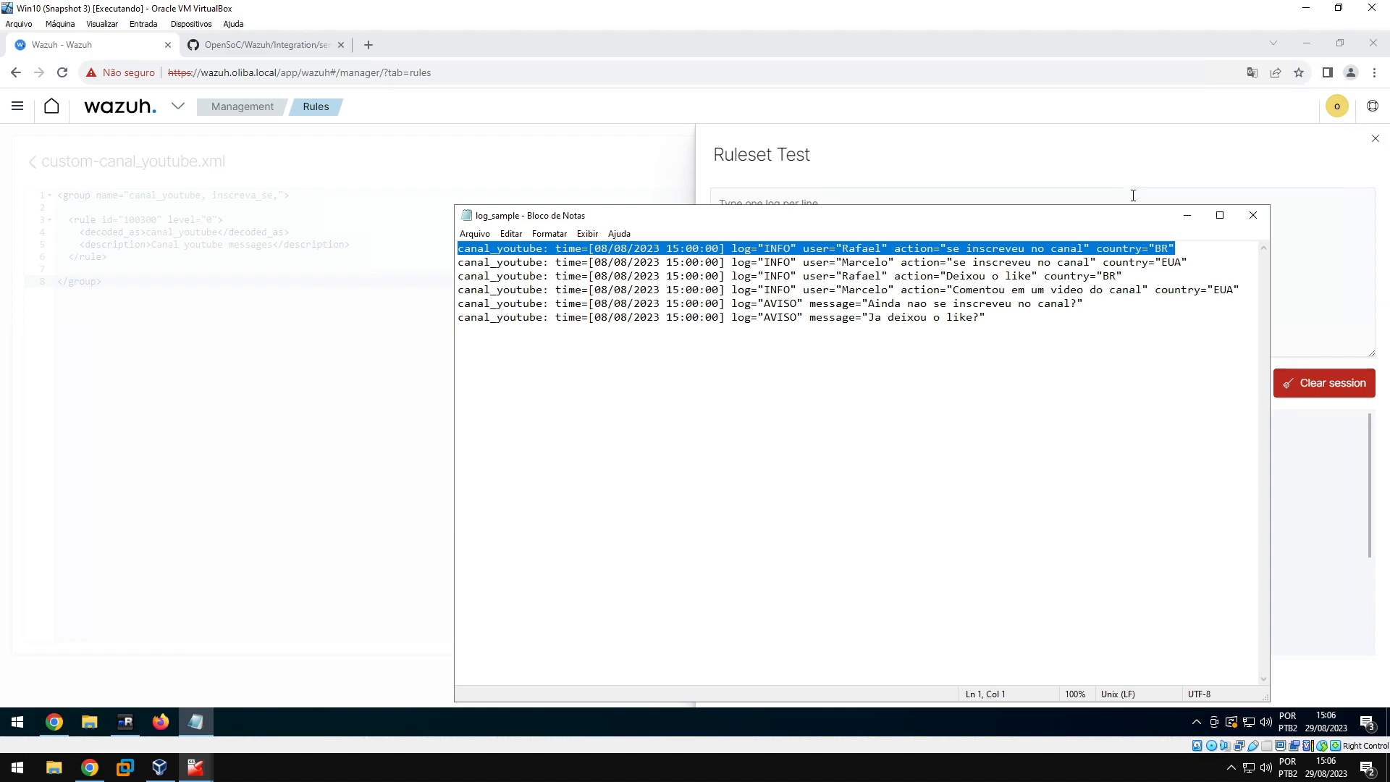
{"action": "left_click", "coordinate": [1186, 216]}
{"action": "left_click", "coordinate": [766, 384]}
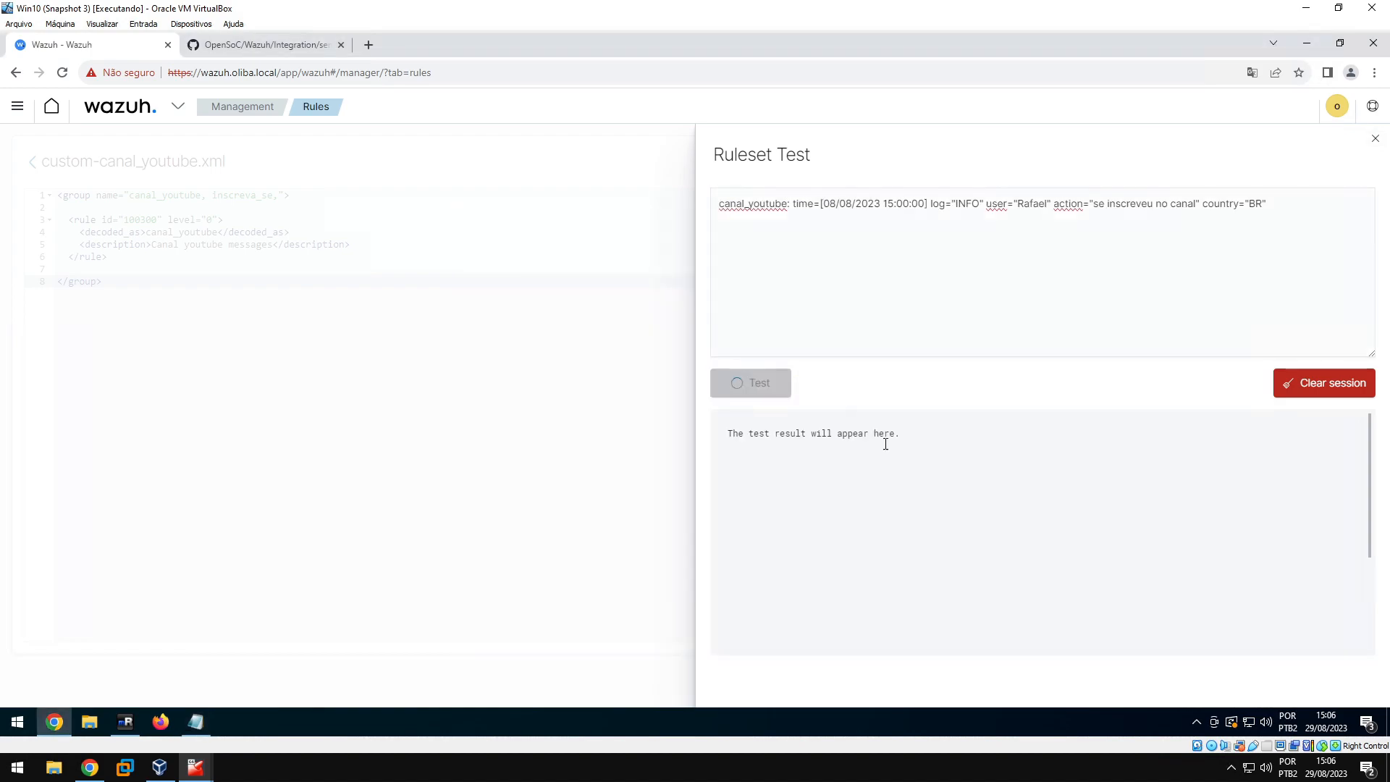
{"action": "scroll", "coordinate": [906, 514], "scroll_direction": "down", "scroll_amount": 1}
{"action": "scroll", "coordinate": [906, 514], "scroll_direction": "down", "scroll_amount": 1}
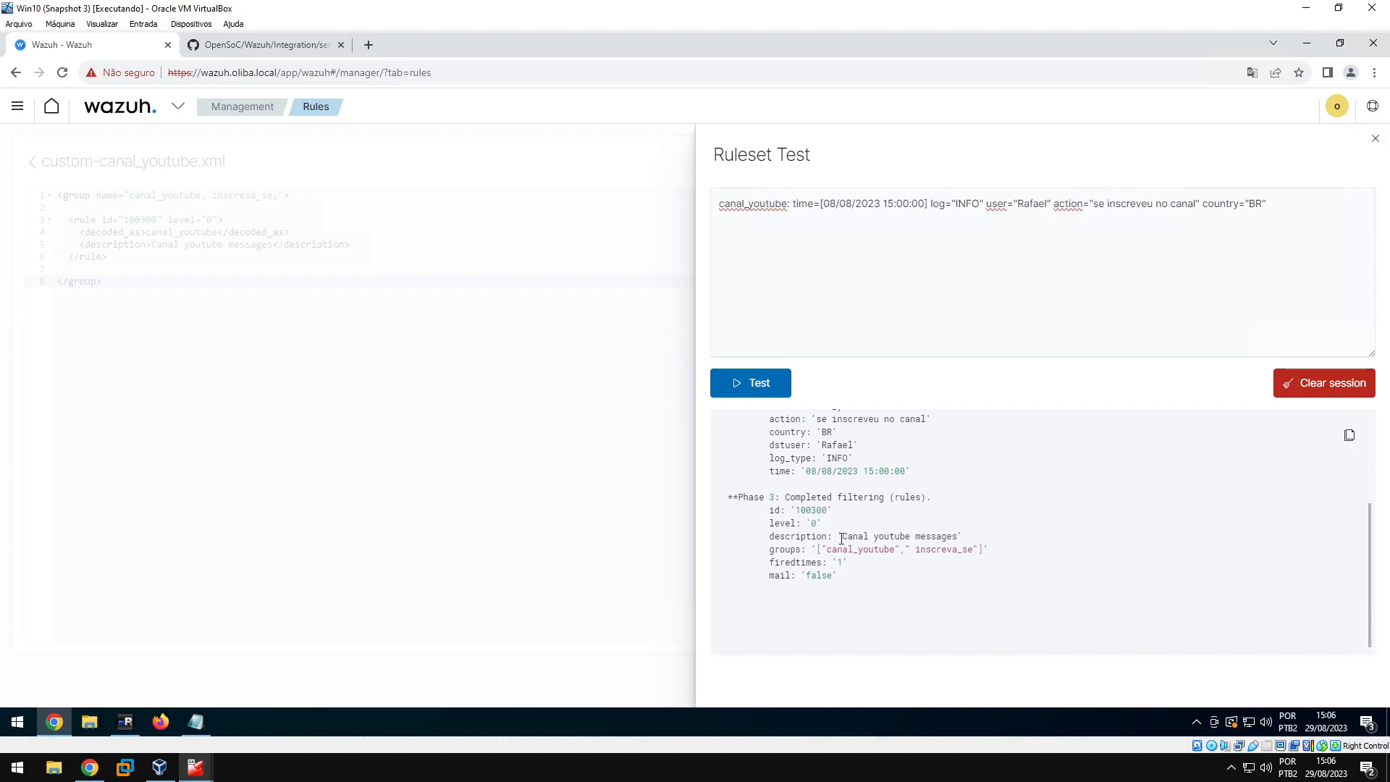
Examine the description, firedtimes and mail fields in the test's rule filtering phase and close the ruleset test
{"action": "left_click_drag", "start_coordinate": [842, 538], "coordinate": [958, 536]}
{"action": "left_click", "coordinate": [958, 537]}
{"action": "left_click_drag", "start_coordinate": [790, 562], "coordinate": [812, 577]}
{"action": "left_click", "coordinate": [902, 590]}
{"action": "scroll", "coordinate": [857, 590], "scroll_direction": "up", "scroll_amount": 2}
{"action": "scroll", "coordinate": [876, 595], "scroll_direction": "down", "scroll_amount": 2}
{"action": "left_click", "coordinate": [1374, 138]}
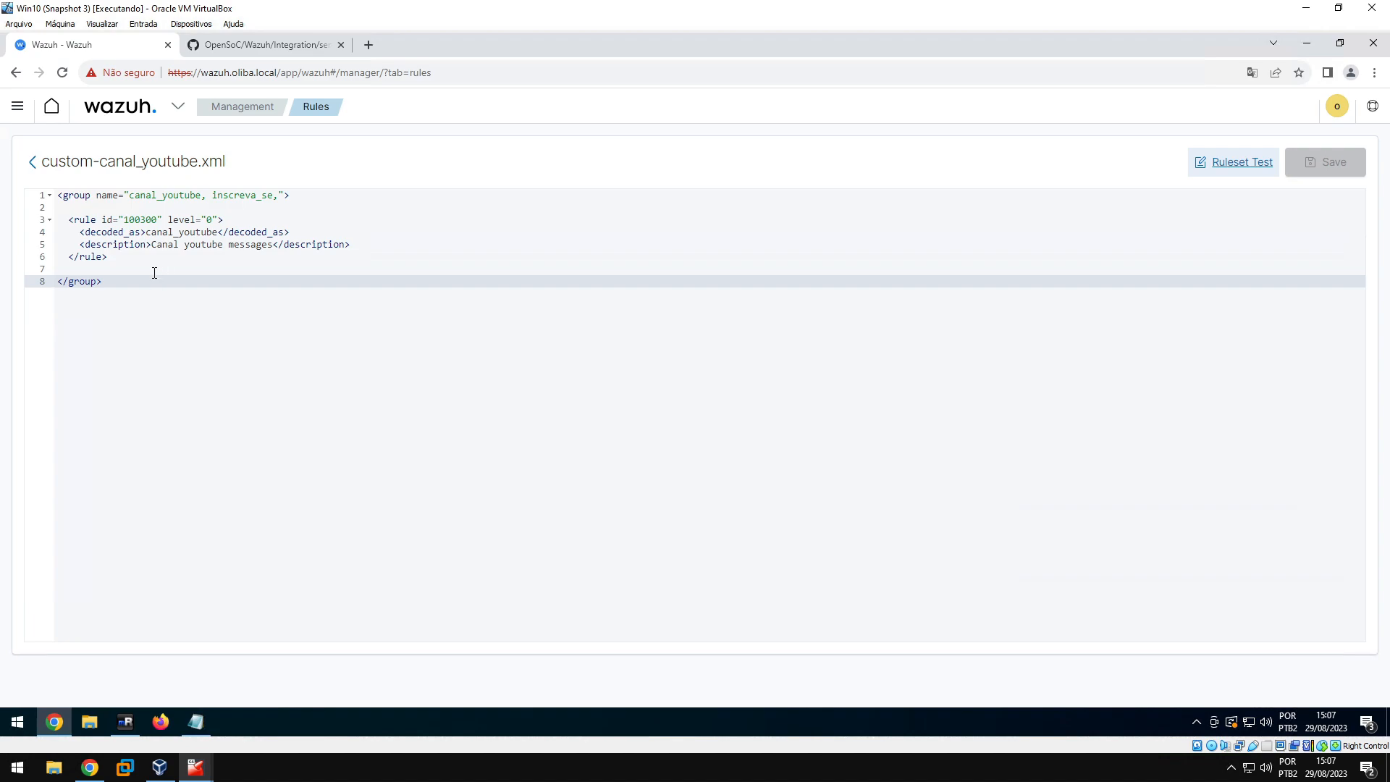
Check the decoder name in rule 100300 and compare the action values of the log lines in log_sample
{"action": "left_click_drag", "start_coordinate": [146, 232], "coordinate": [219, 234]}
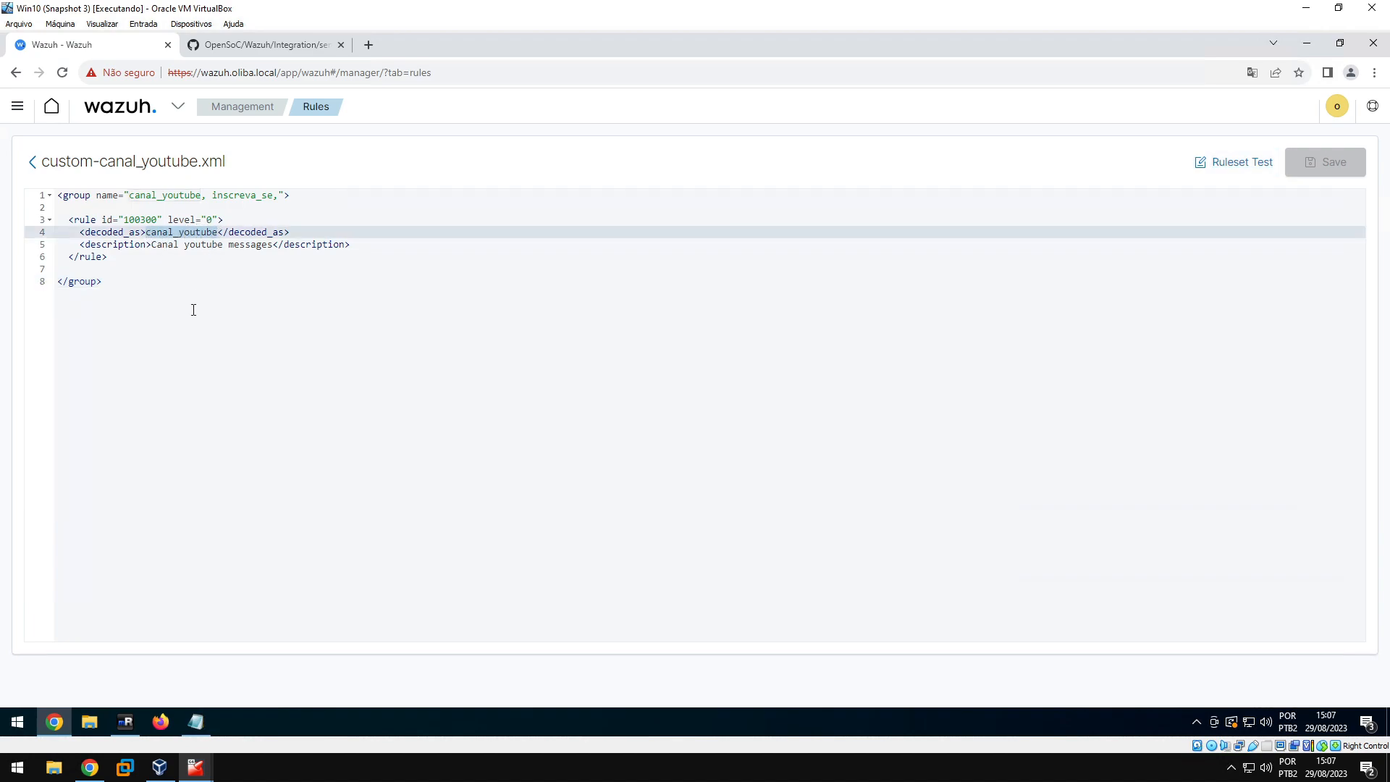
{"action": "left_click", "coordinate": [132, 258]}
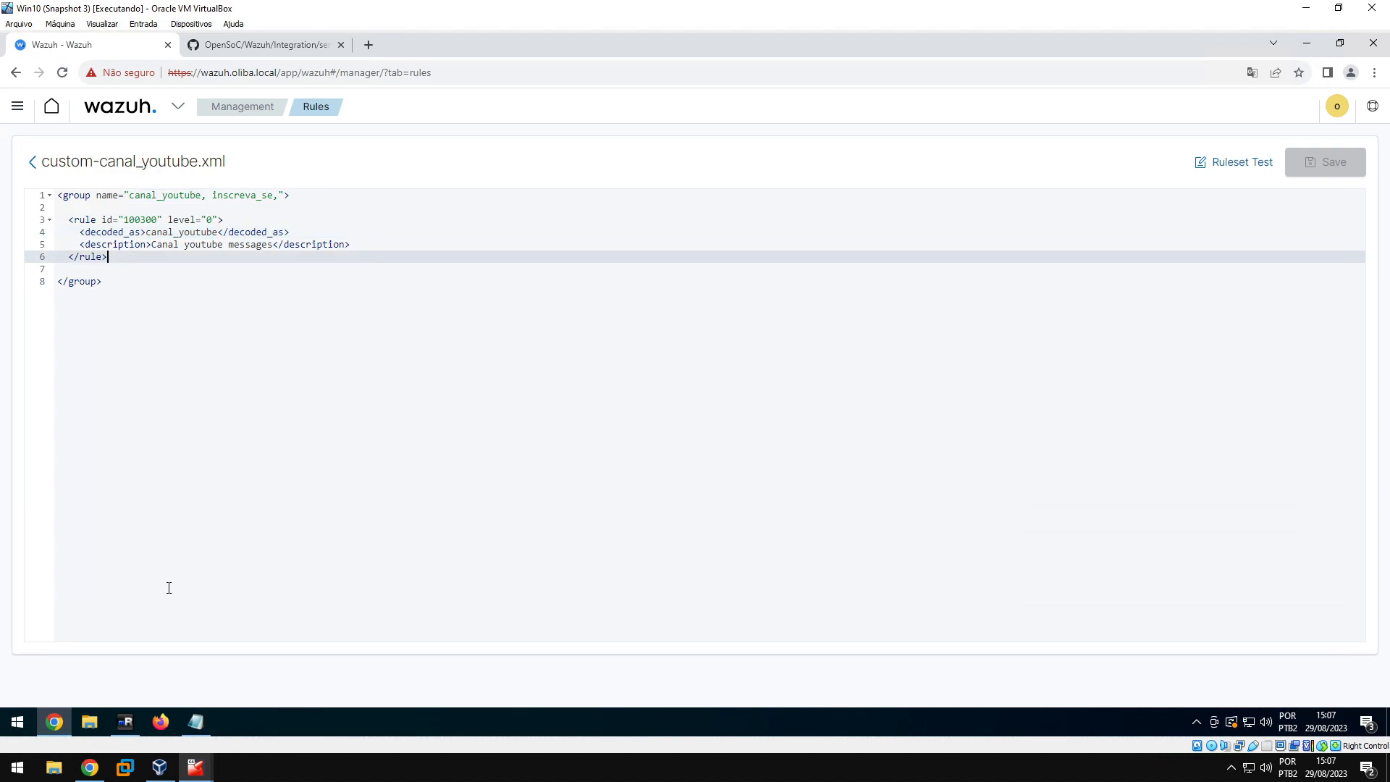
{"action": "left_click", "coordinate": [193, 721]}
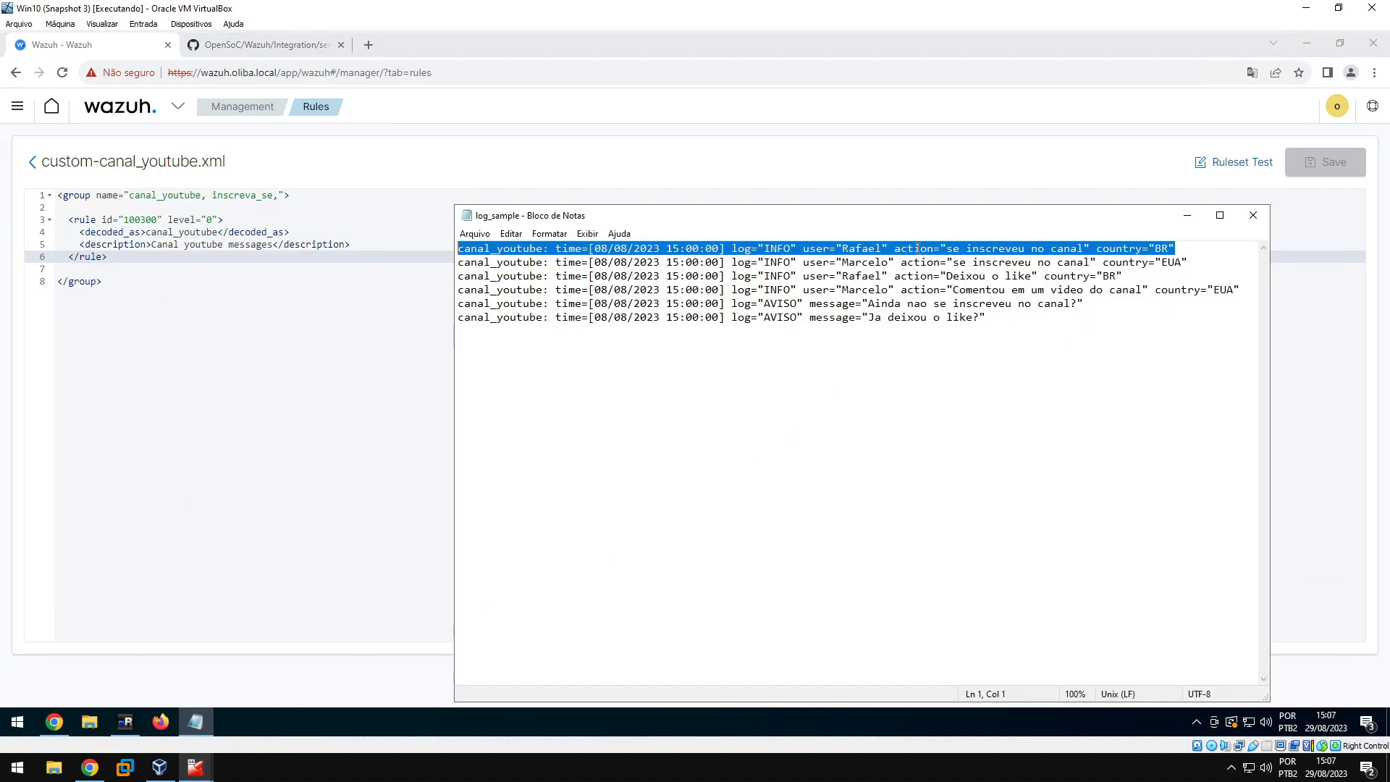
{"action": "left_click", "coordinate": [999, 248]}
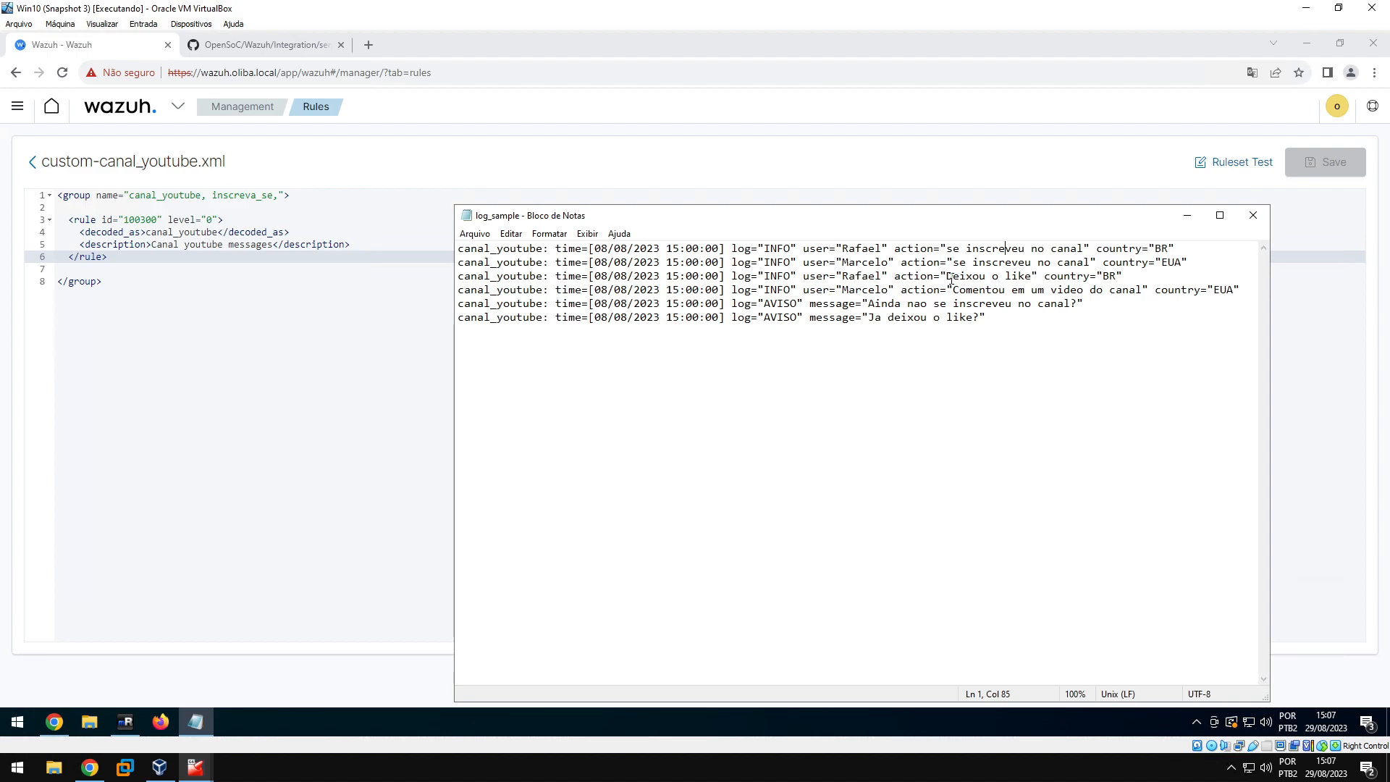
{"action": "left_click", "coordinate": [1186, 216]}
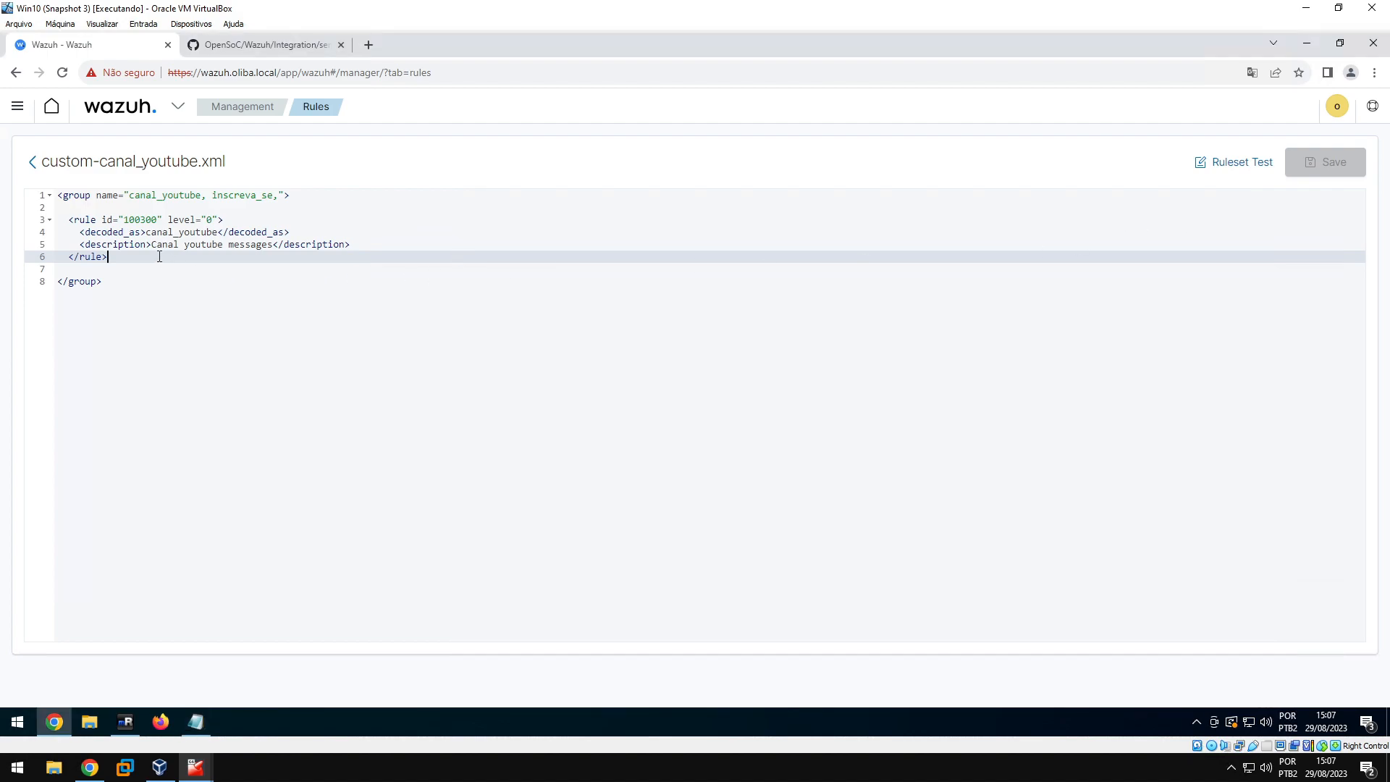
Duplicate rule 100300 below itself, giving the copy the id 100301 and level 3
{"action": "key", "text": "Return"}
{"action": "key", "text": "Return"}
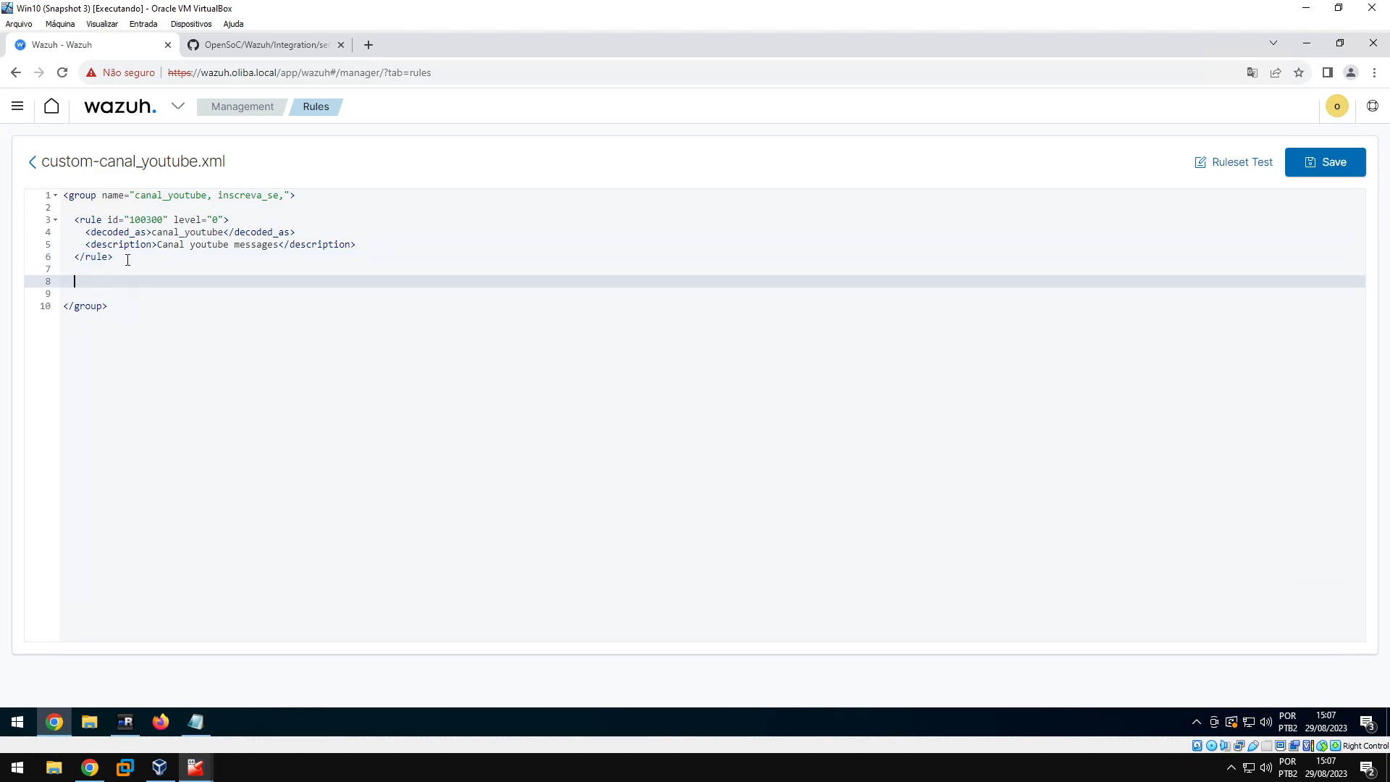
{"action": "left_click_drag", "start_coordinate": [114, 257], "coordinate": [65, 223]}
{"action": "key", "text": "ctrl+c"}
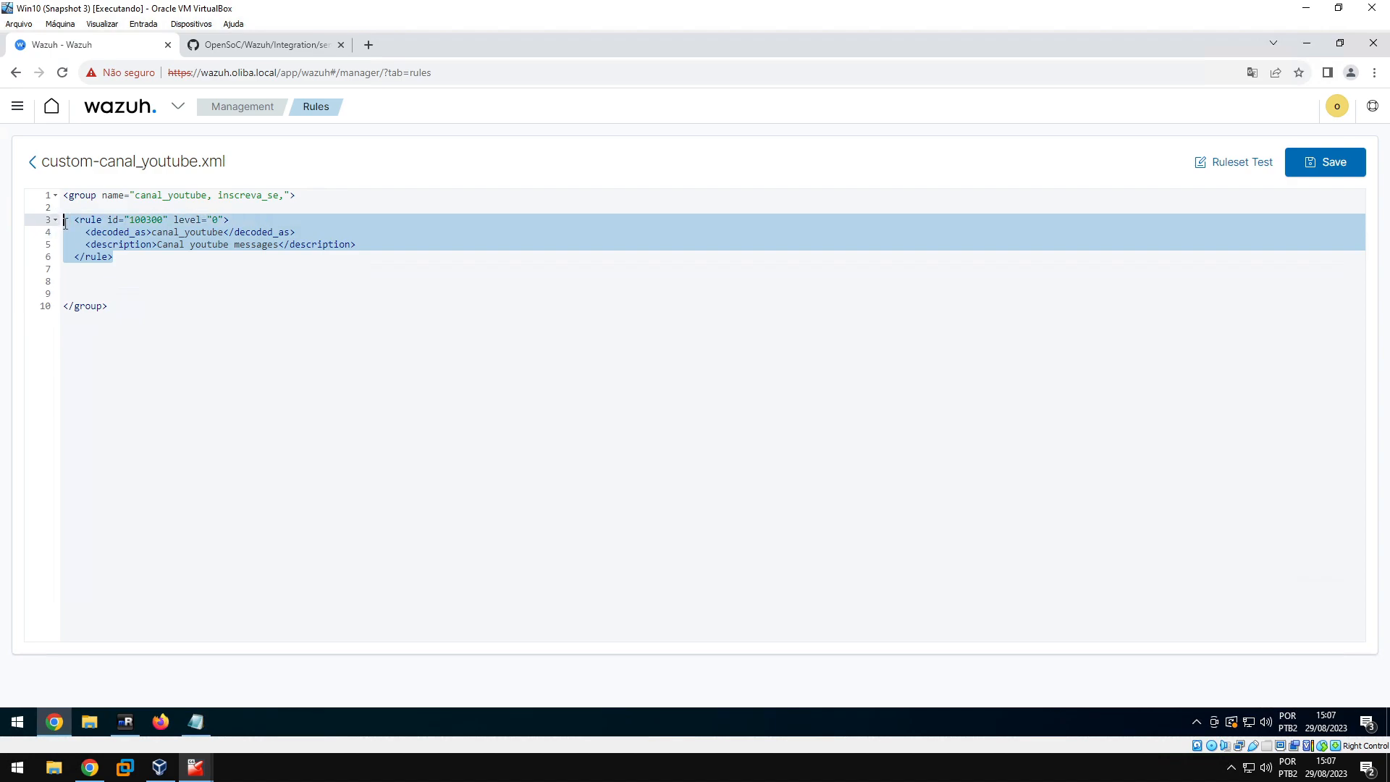
{"action": "left_click", "coordinate": [78, 281]}
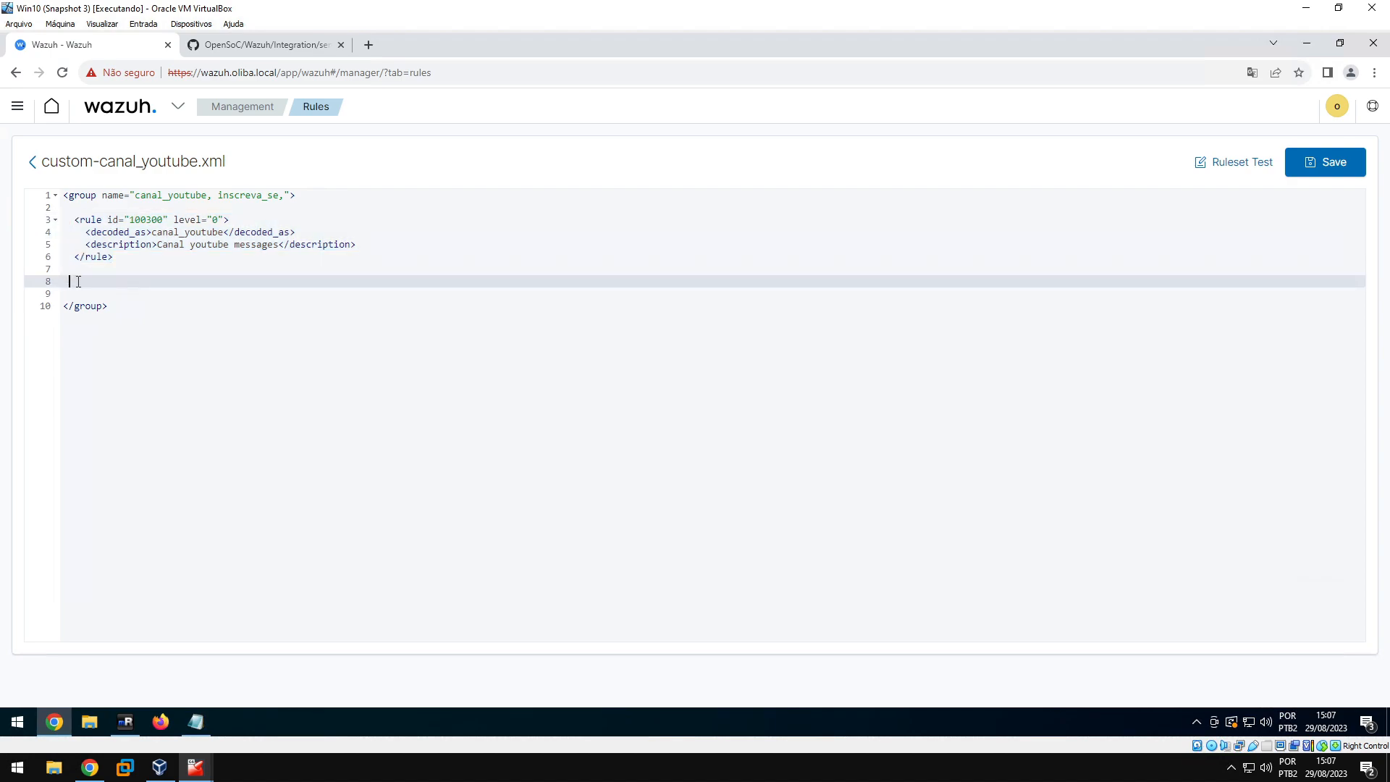
{"action": "key", "text": "ctrl+v"}
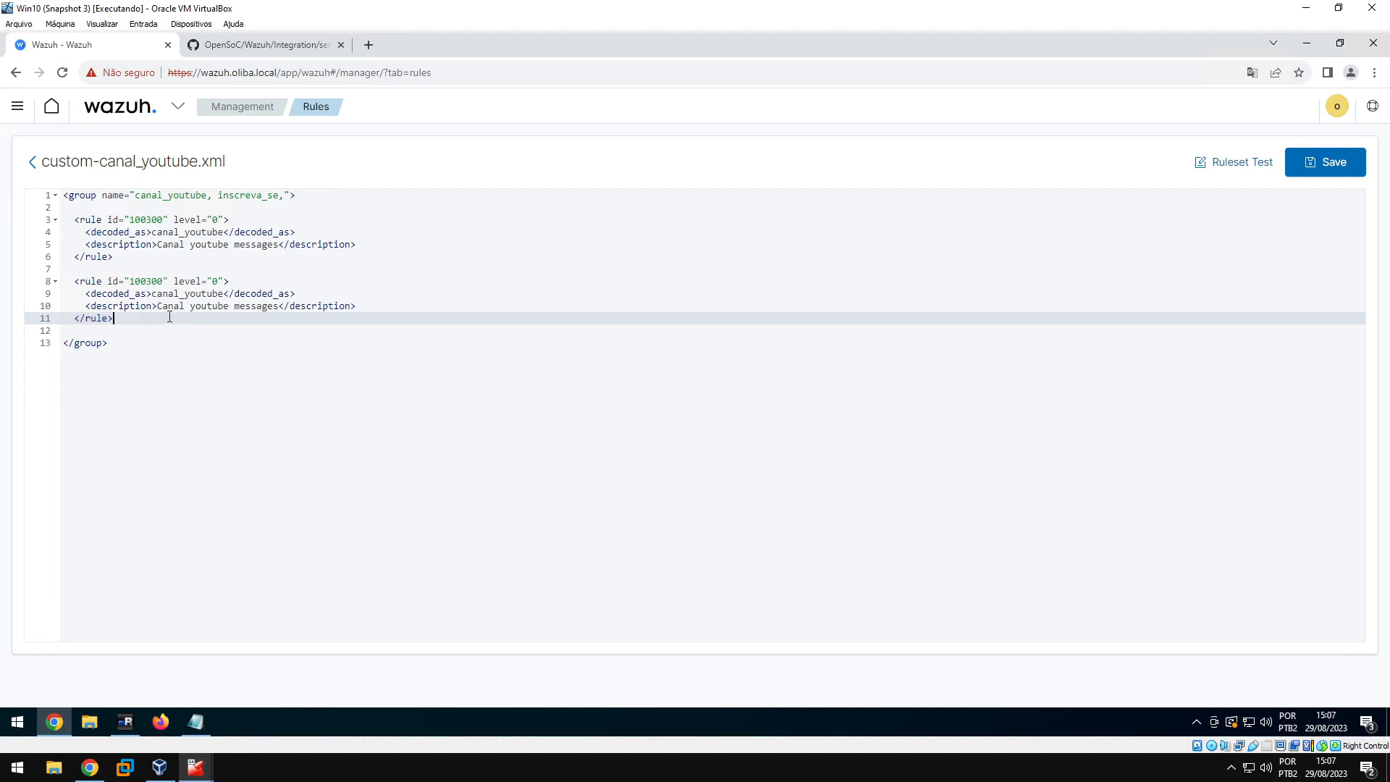
{"action": "left_click", "coordinate": [162, 280]}
{"action": "key", "text": "BackSpace"}
{"action": "type", "text": "1"}
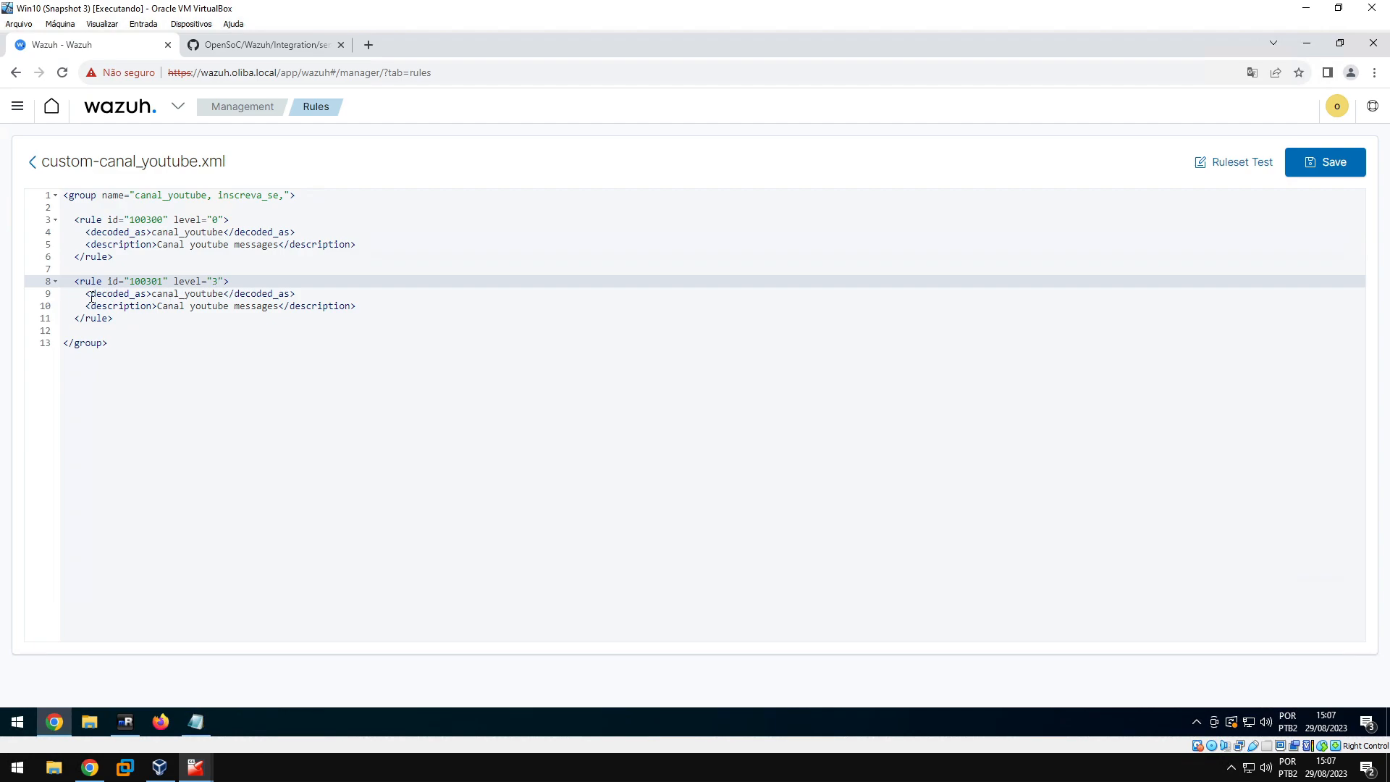
Replace the decoded_as line of rule 100301 with an if_sid condition pointing to 100300
{"action": "left_click_drag", "start_coordinate": [86, 296], "coordinate": [296, 293]}
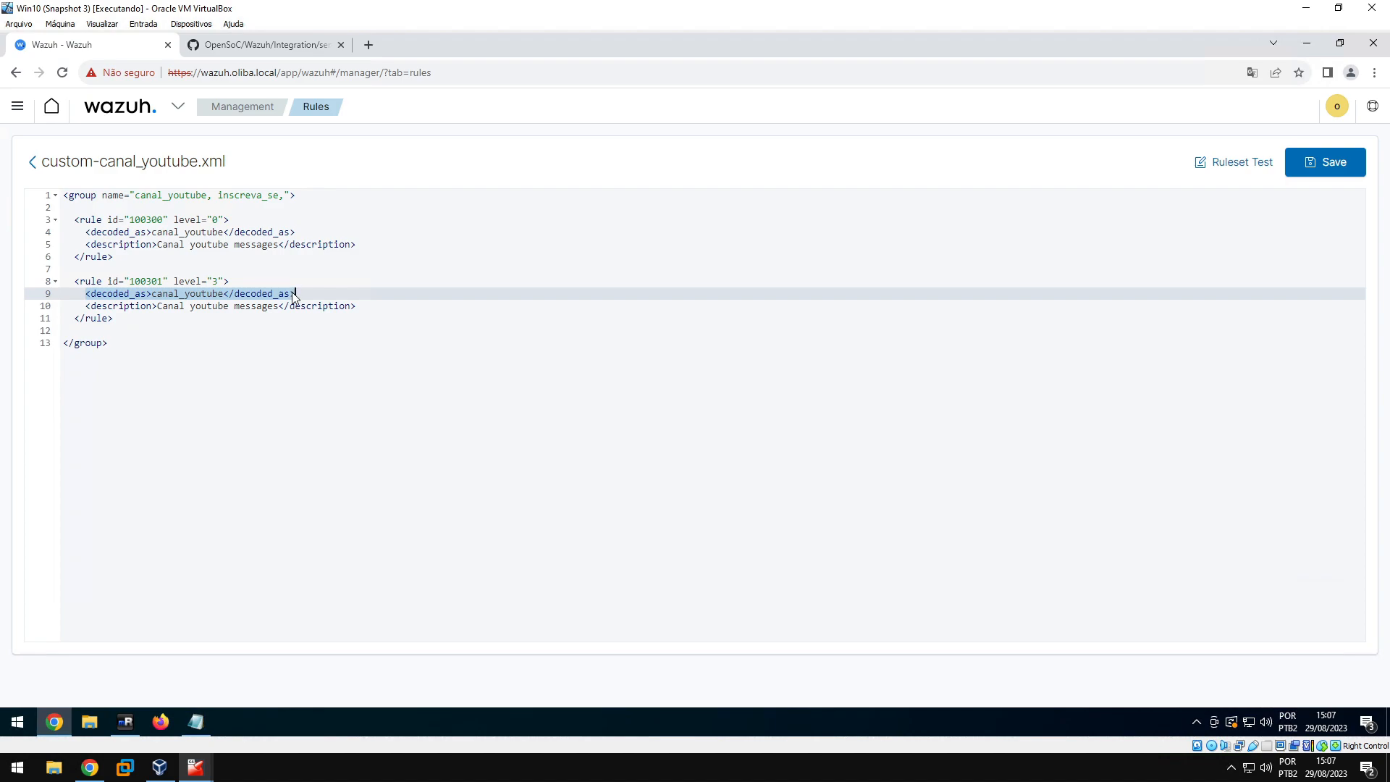
{"action": "key", "text": "BackSpace"}
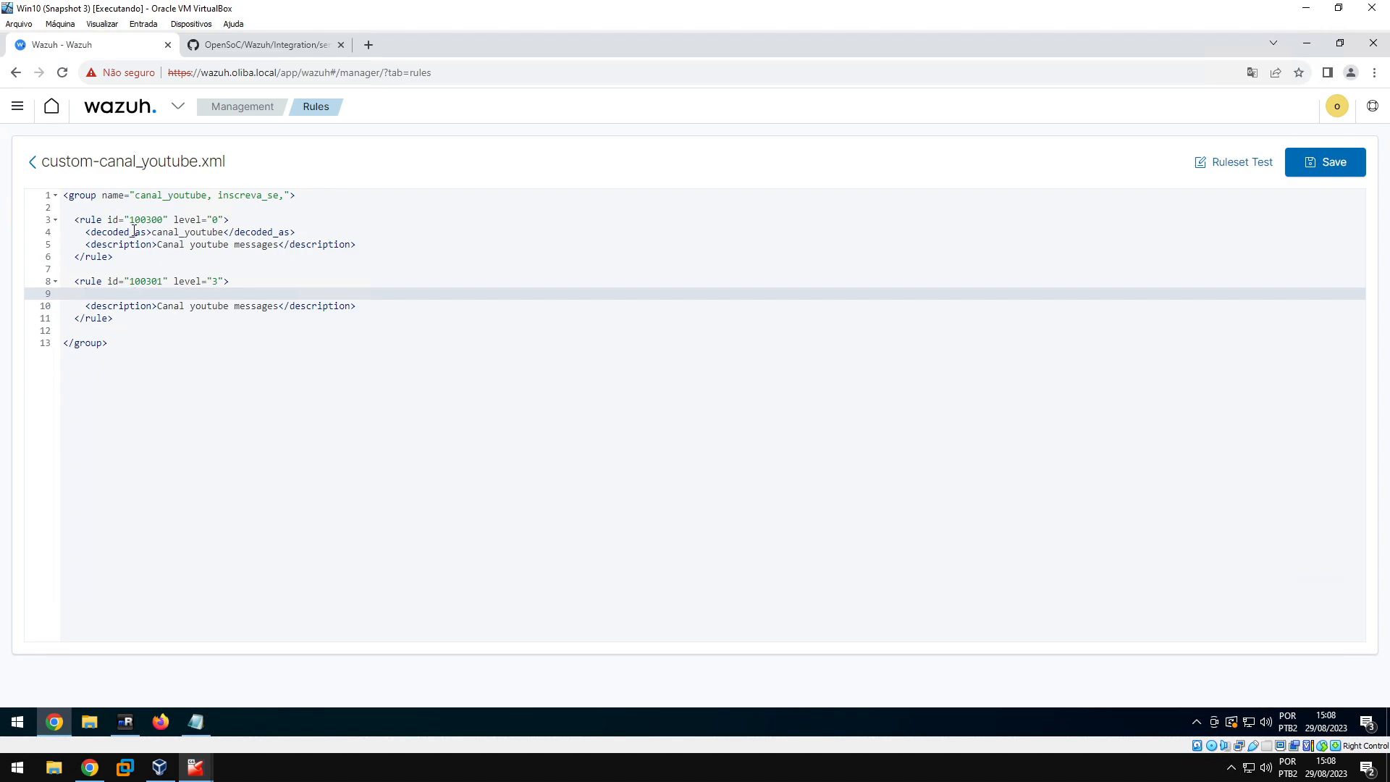
{"action": "type", "text": "<if_sid"}
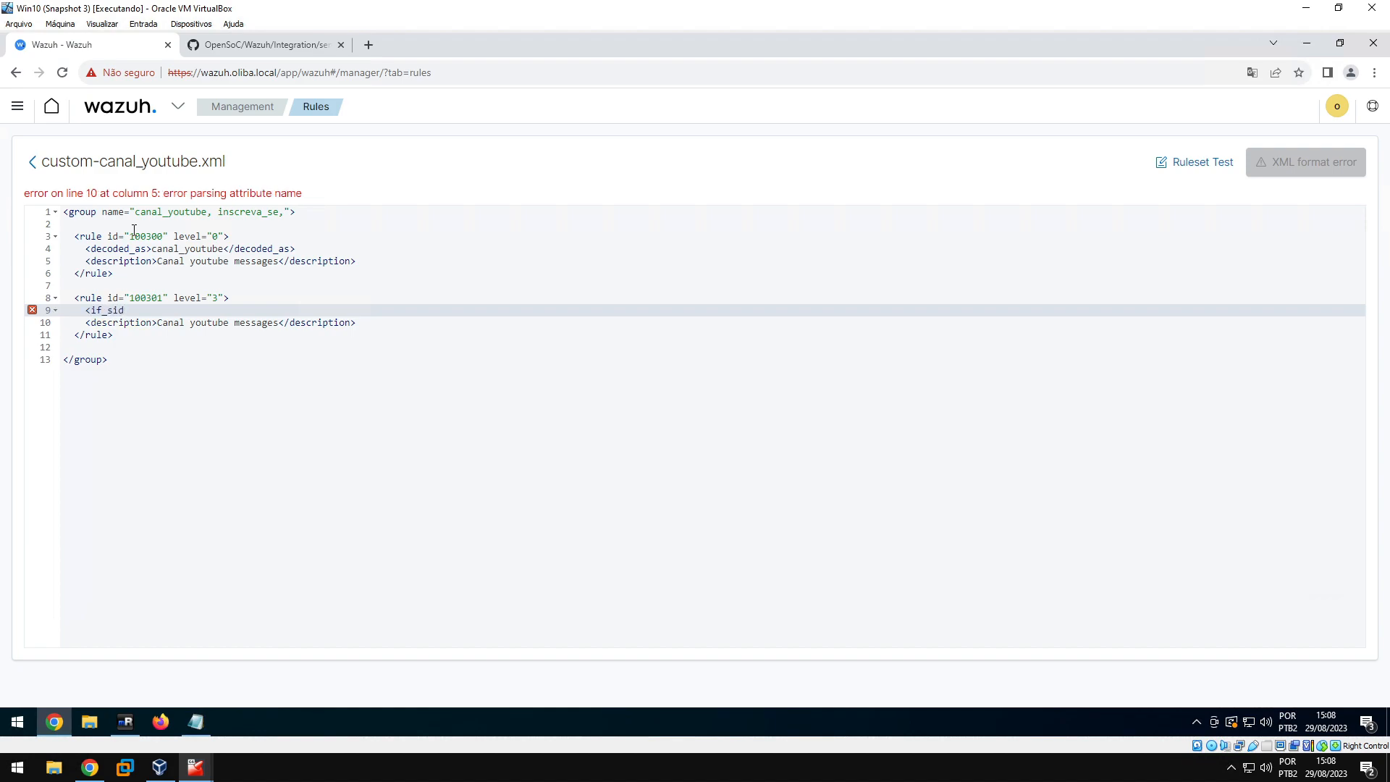
{"action": "type", "text": "><"}
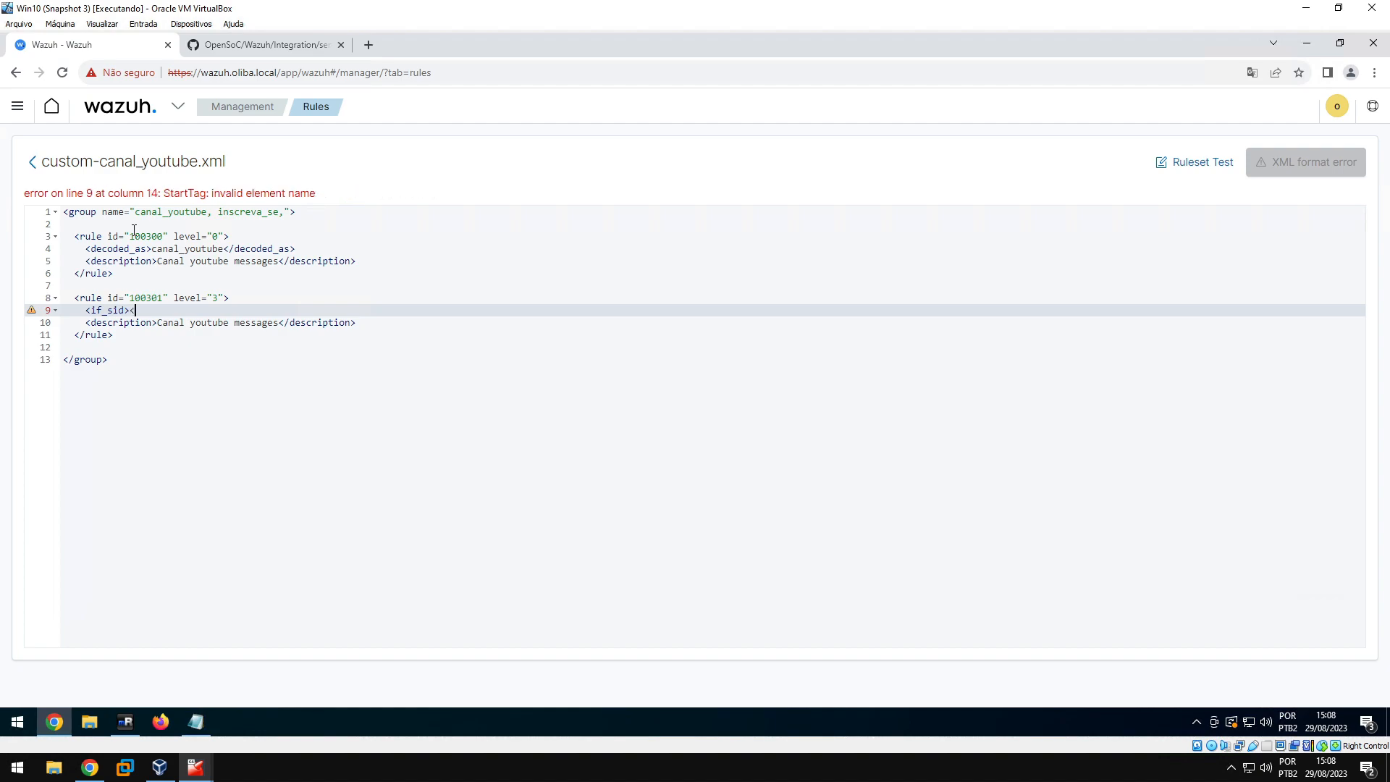
{"action": "type", "text": "/if_si"}
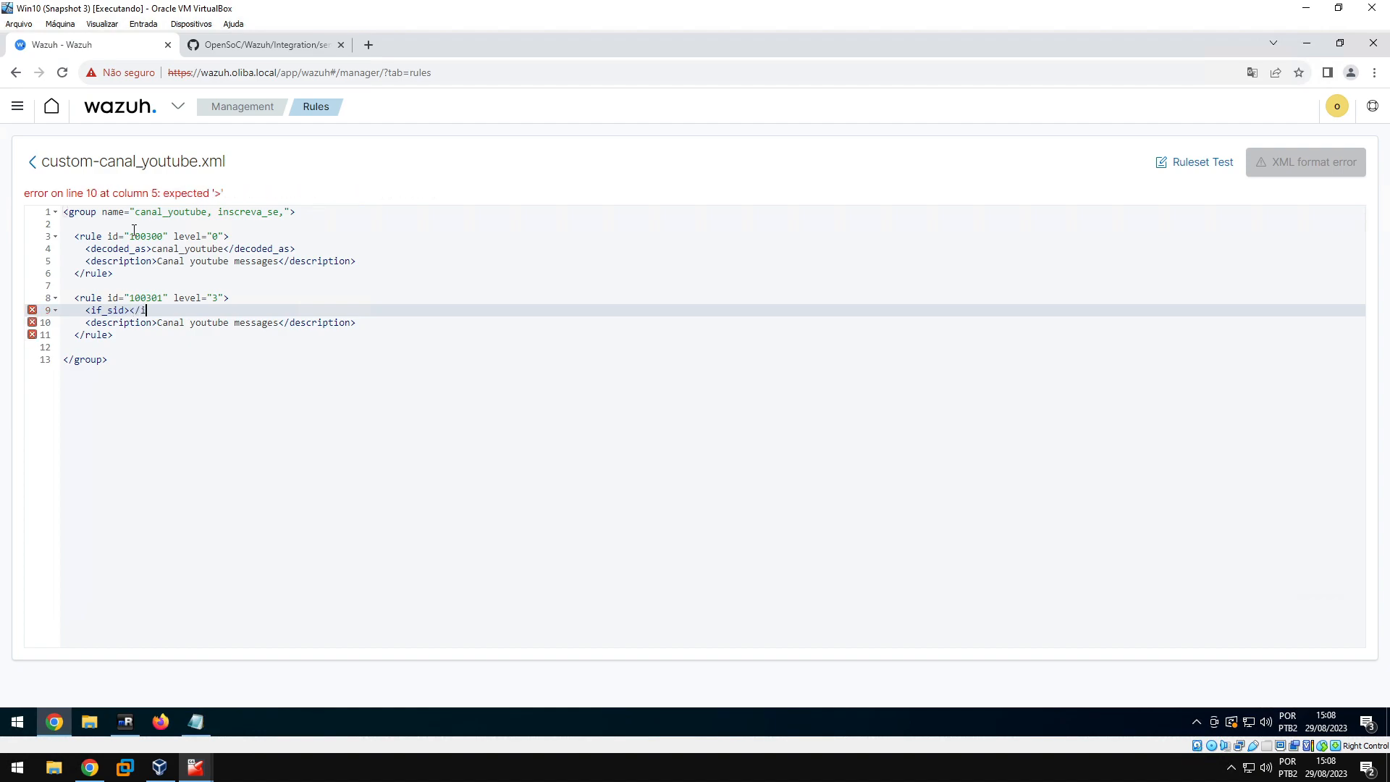
{"action": "type", "text": "d>"}
{"action": "key", "text": "Left"}
{"action": "key", "text": "Left"}
{"action": "key", "text": "Left"}
{"action": "key", "text": "Left"}
{"action": "key", "text": "Left"}
{"action": "key", "text": "Left"}
{"action": "key", "text": "Left"}
{"action": "key", "text": "Left"}
{"action": "key", "text": "Left"}
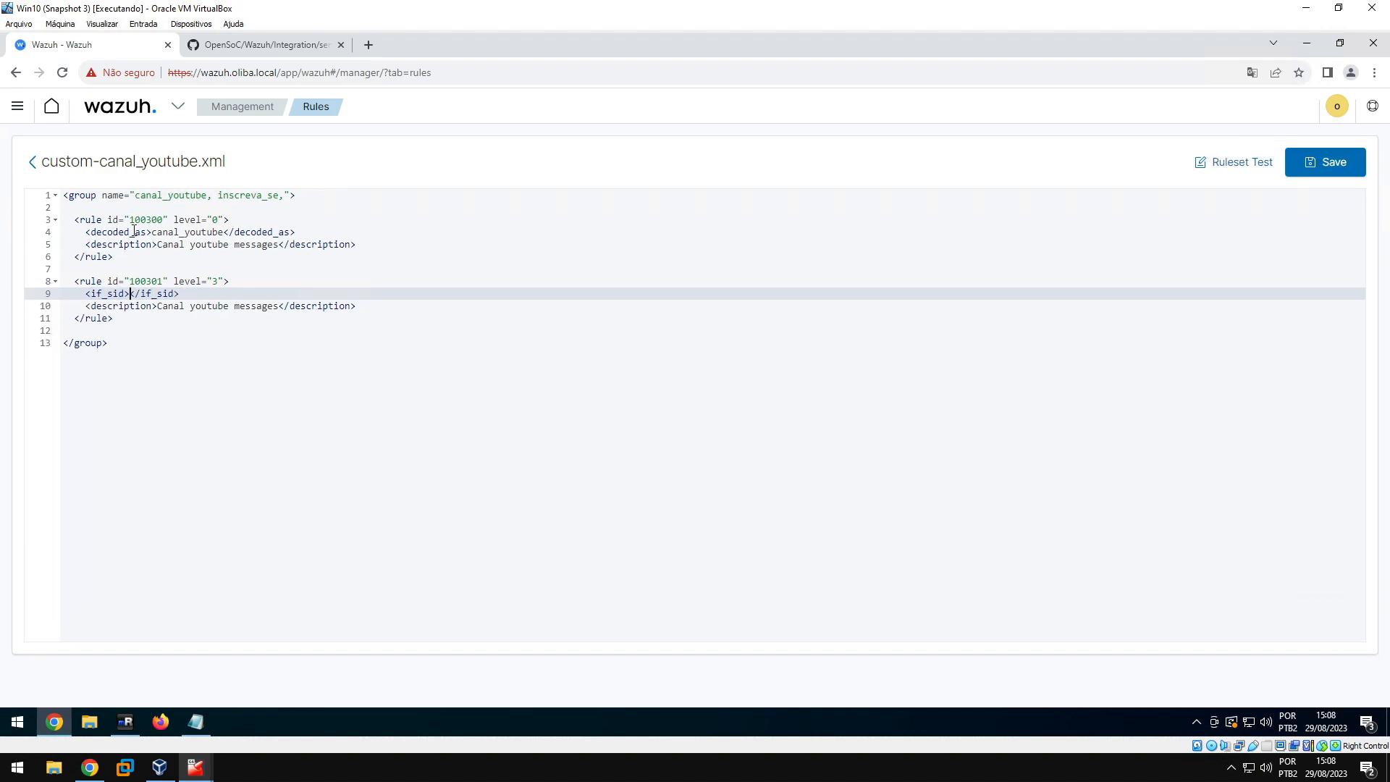
{"action": "type", "text": "100300"}
Add the action condition "se inscreveu no canal" to rule 100301 and set its description to "Temos um novo inscrito!"
{"action": "left_click_drag", "start_coordinate": [152, 233], "coordinate": [225, 233]}
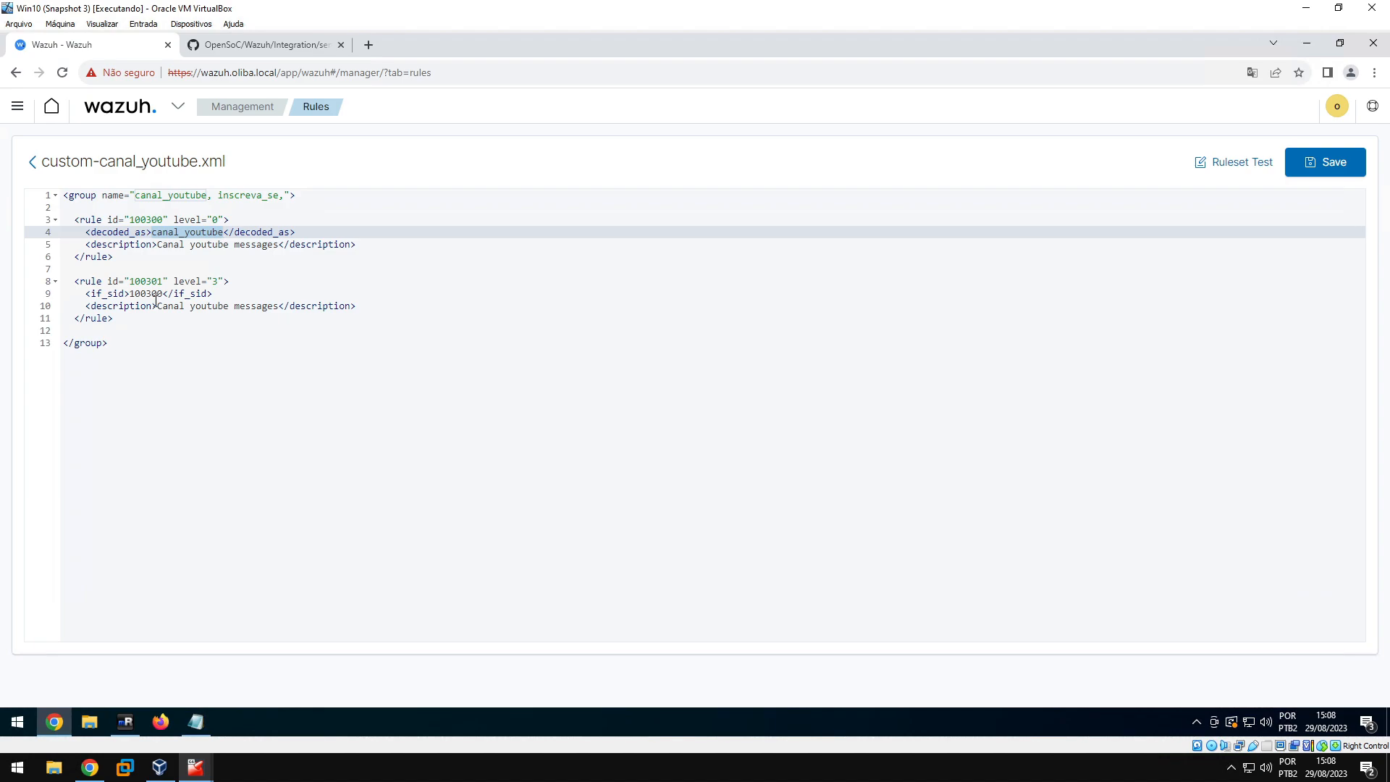
{"action": "left_click", "coordinate": [259, 294]}
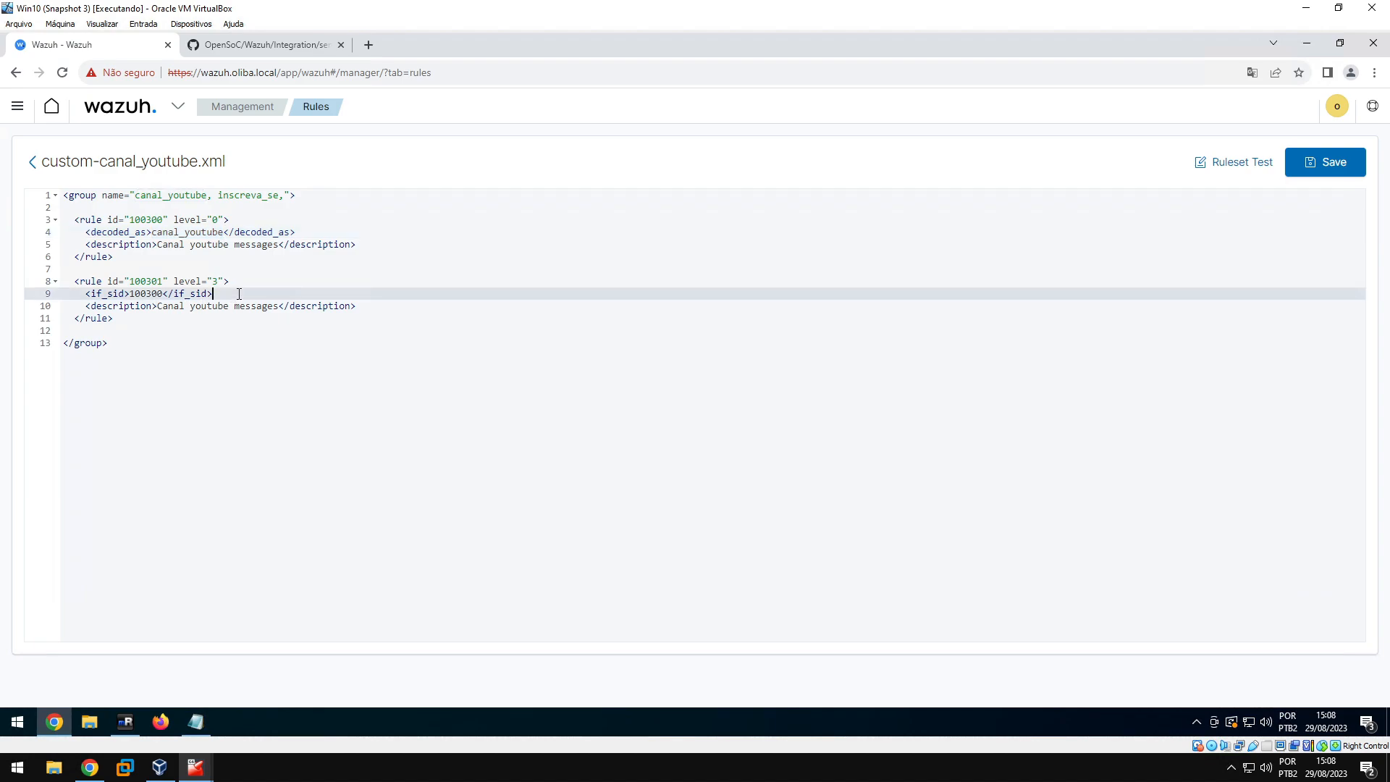
{"action": "key", "text": "Return"}
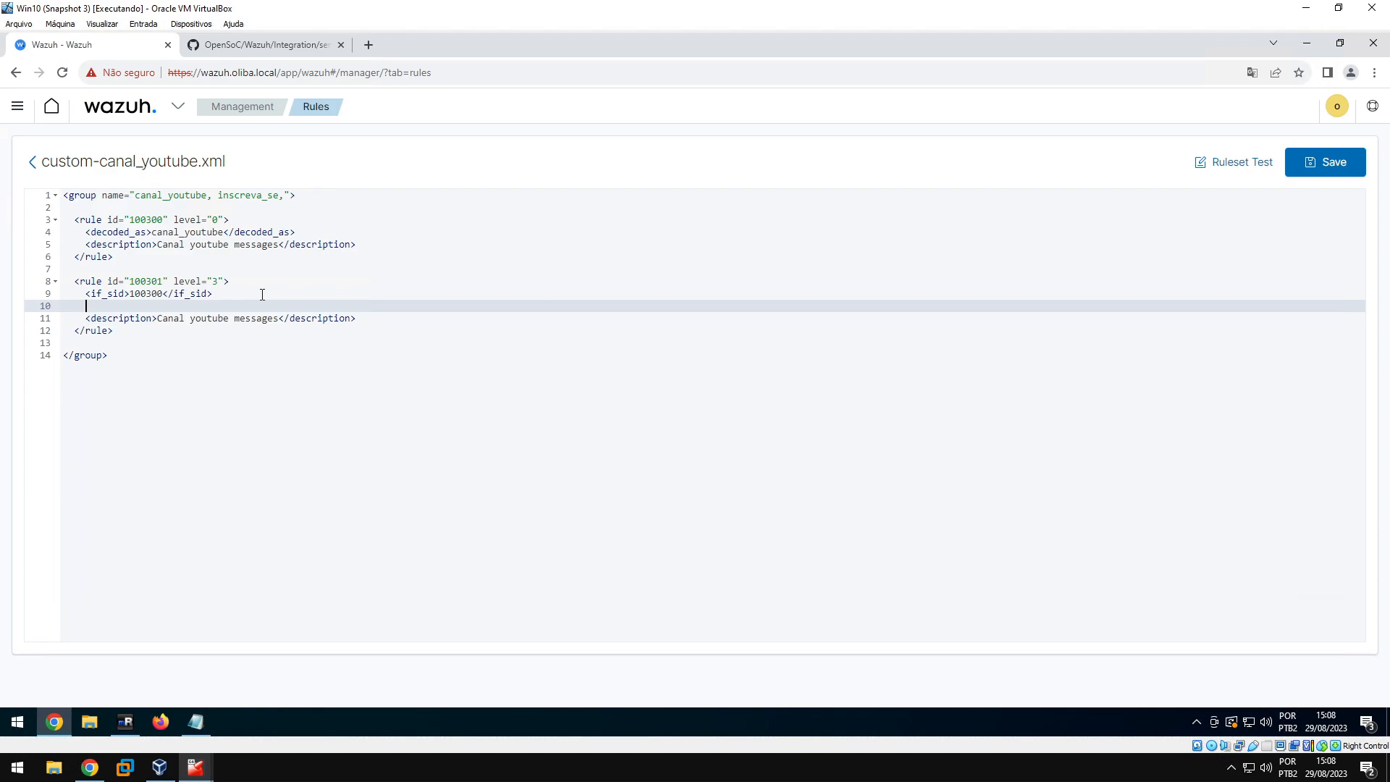
{"action": "type", "text": "<"}
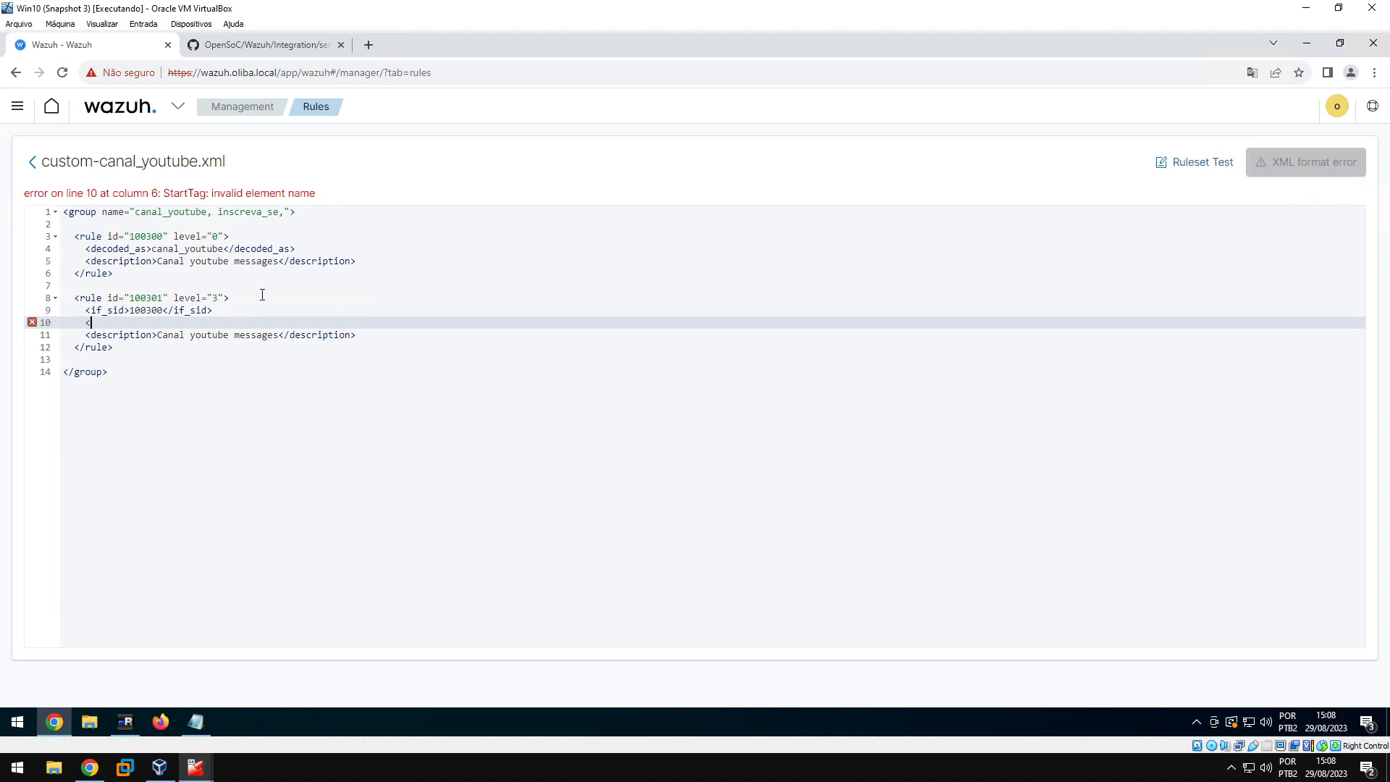
{"action": "type", "text": "action>"}
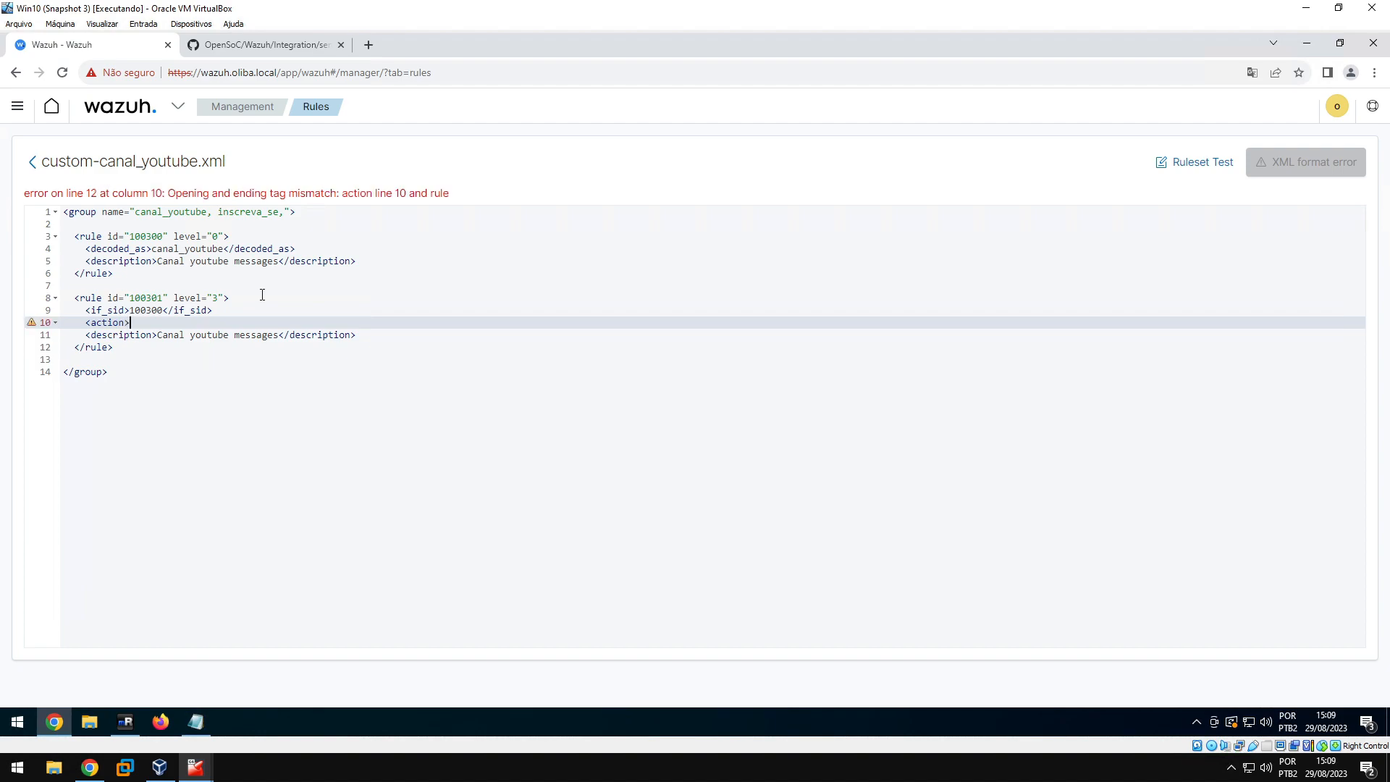
{"action": "type", "text": "se inscreveu no canal<"}
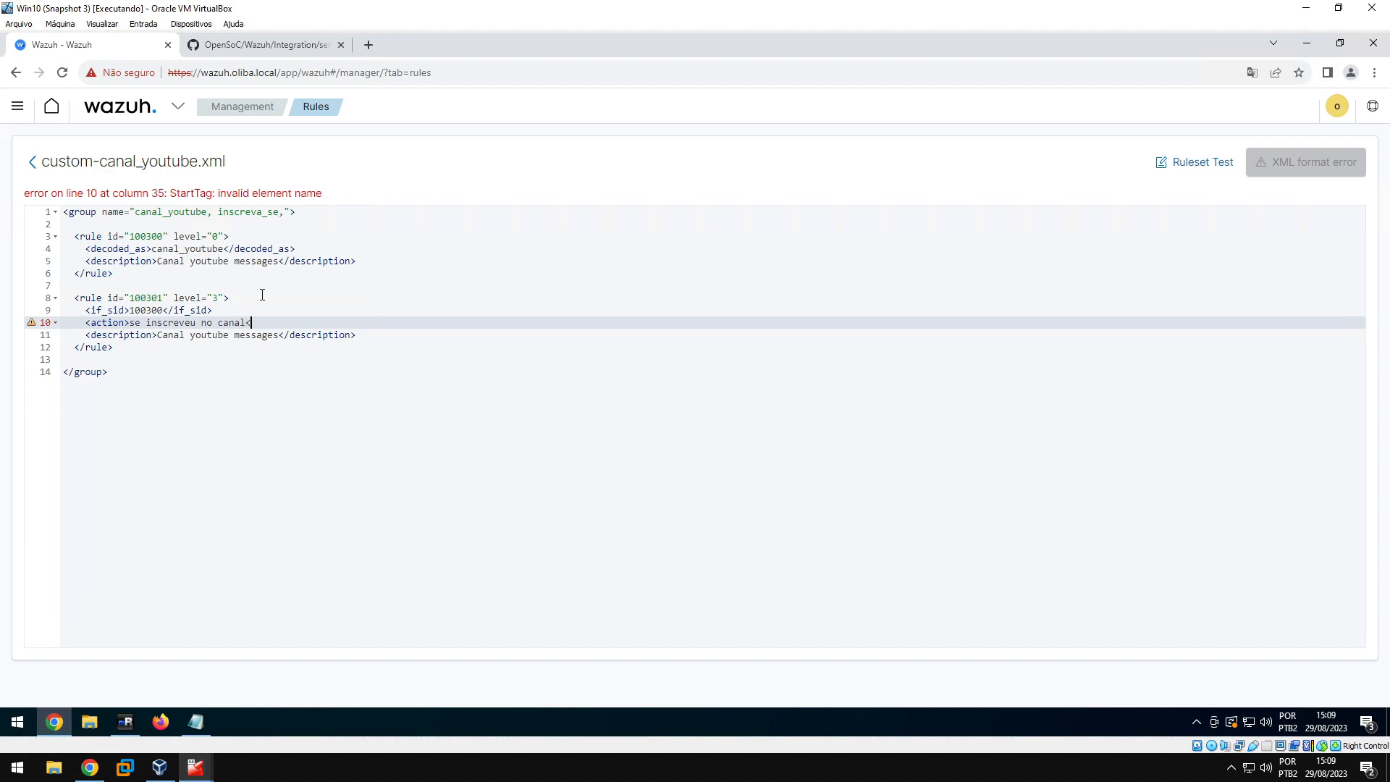
{"action": "type", "text": "/action"}
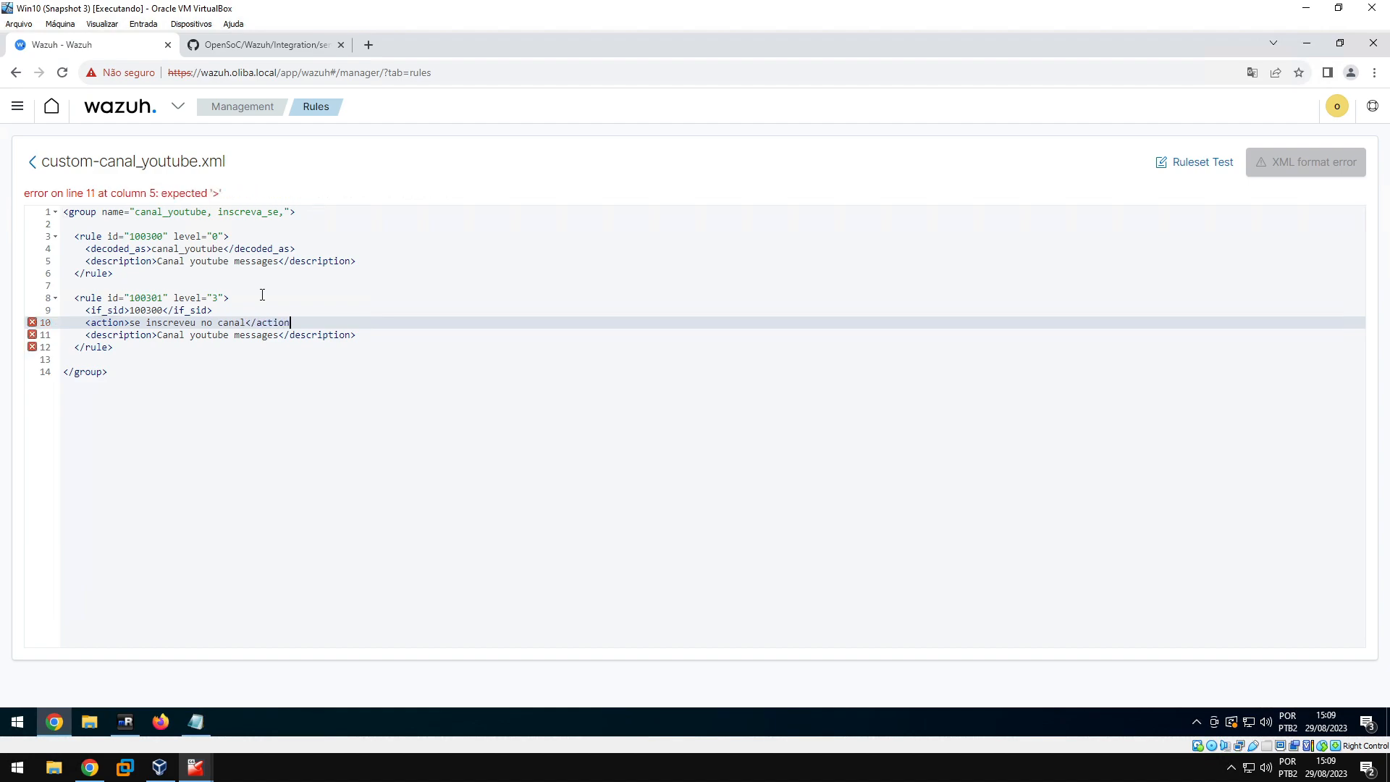
{"action": "type", "text": ">"}
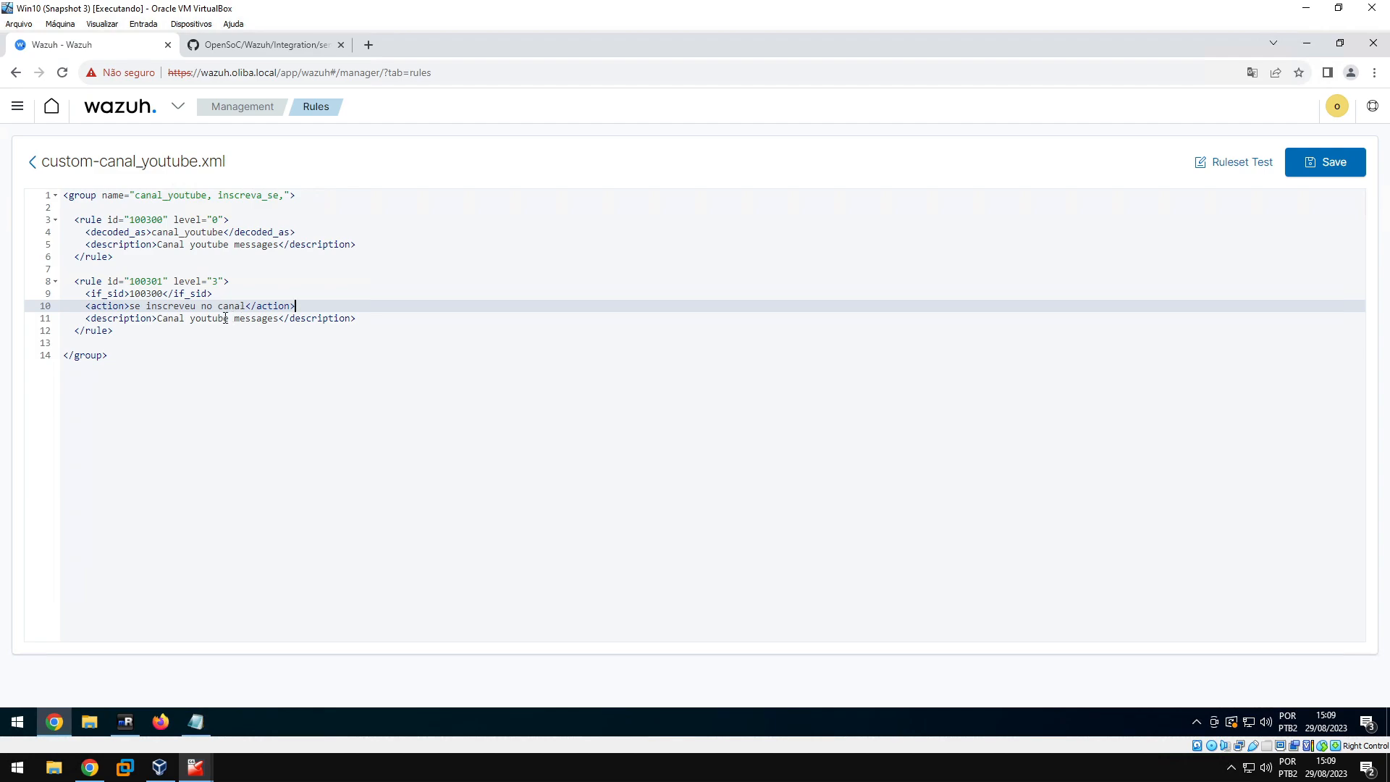
{"action": "left_click_drag", "start_coordinate": [156, 319], "coordinate": [277, 322]}
{"action": "type", "text": "Temos um novo inscrito!"}
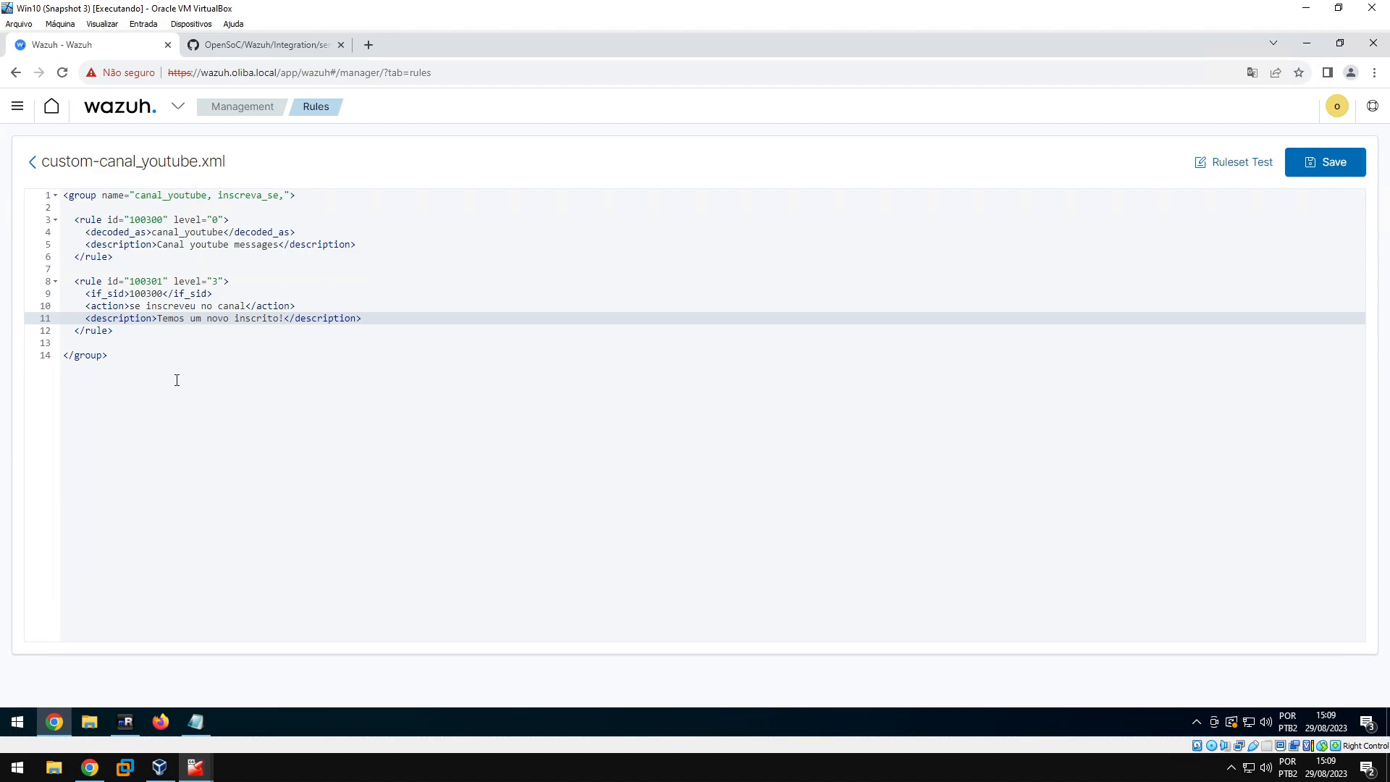
Duplicate the whole of rule 100301 below itself, separated by an empty line, inside the group
{"action": "left_click_drag", "start_coordinate": [118, 331], "coordinate": [64, 282]}
{"action": "key", "text": "ctrl+c"}
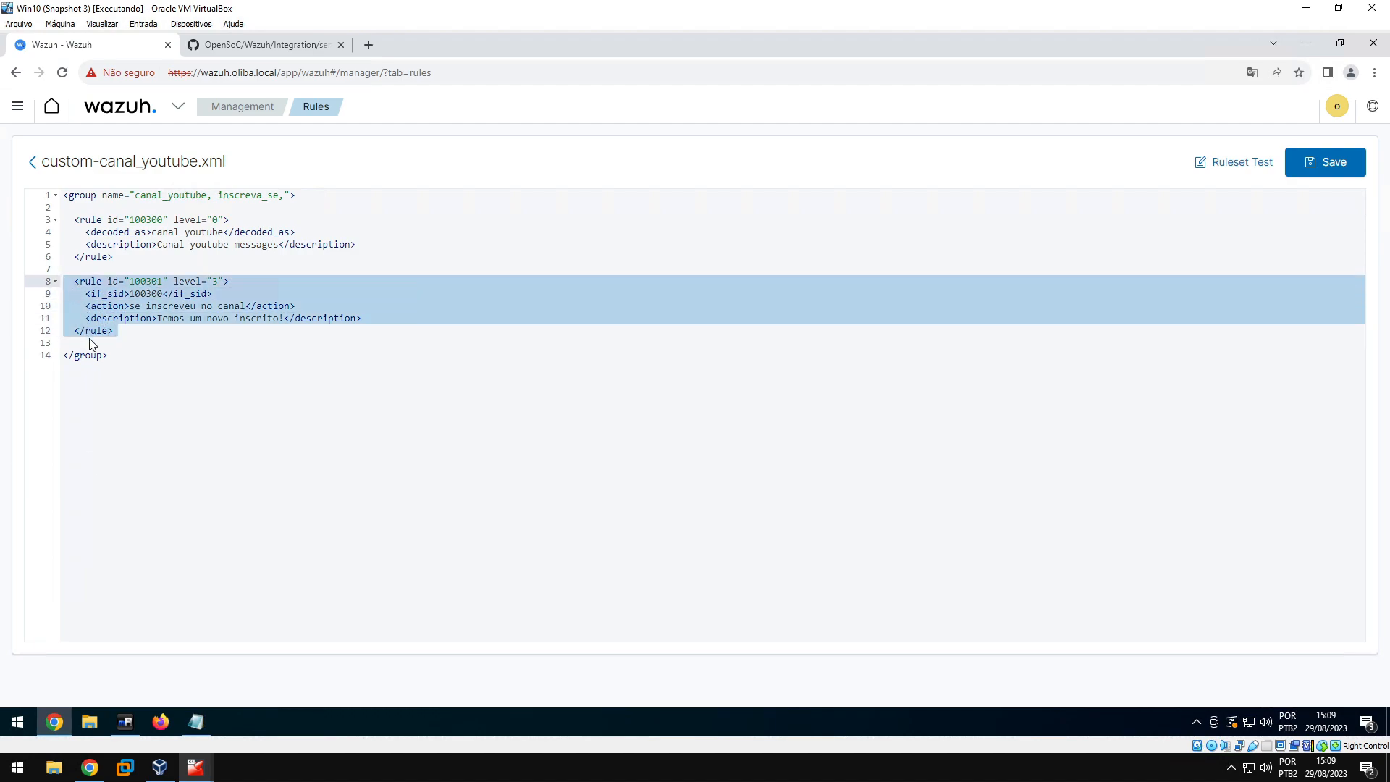
{"action": "left_click", "coordinate": [136, 330]}
{"action": "key", "text": "Down"}
{"action": "key", "text": "Return"}
{"action": "key", "text": "Return"}
{"action": "key", "text": "Up"}
{"action": "key", "text": "Up"}
{"action": "key", "text": "Down"}
{"action": "type", "text": "v"}
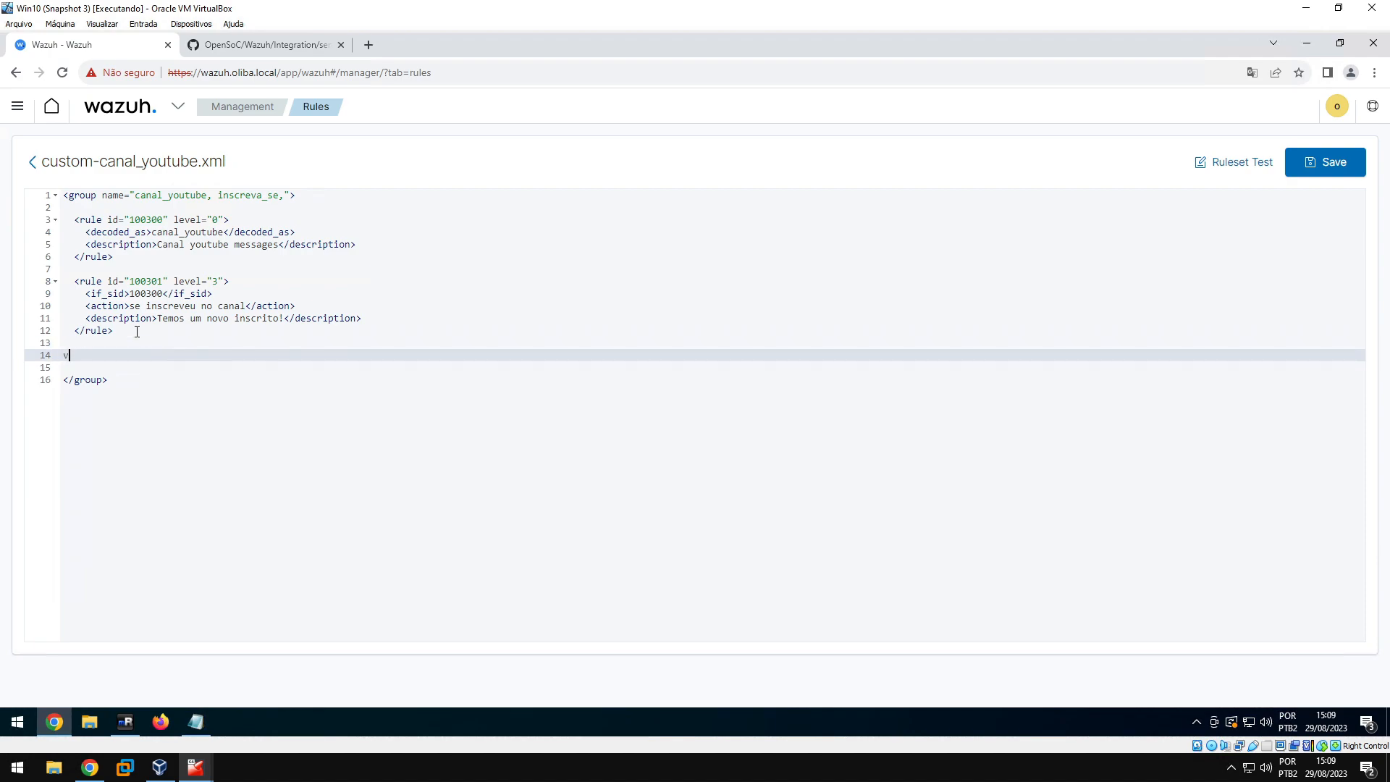
{"action": "key", "text": "BackSpace"}
{"action": "key", "text": "ctrl+v"}
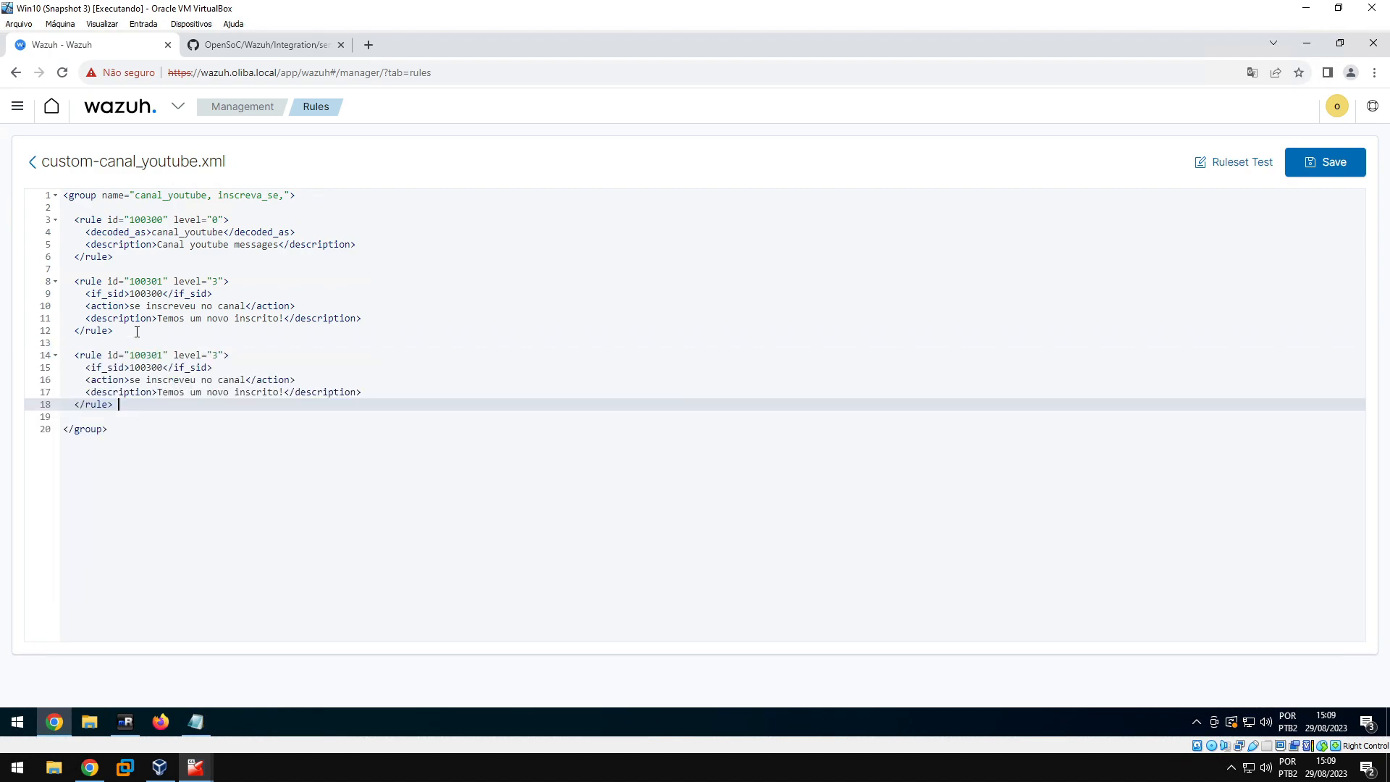
Change the id of the duplicated rule at the end of the group to 100302, leaving its level and if_sid condition as copied
{"action": "left_click", "coordinate": [163, 355]}
{"action": "key", "text": "BackSpace"}
{"action": "type", "text": "2"}
{"action": "left_click", "coordinate": [219, 355]}
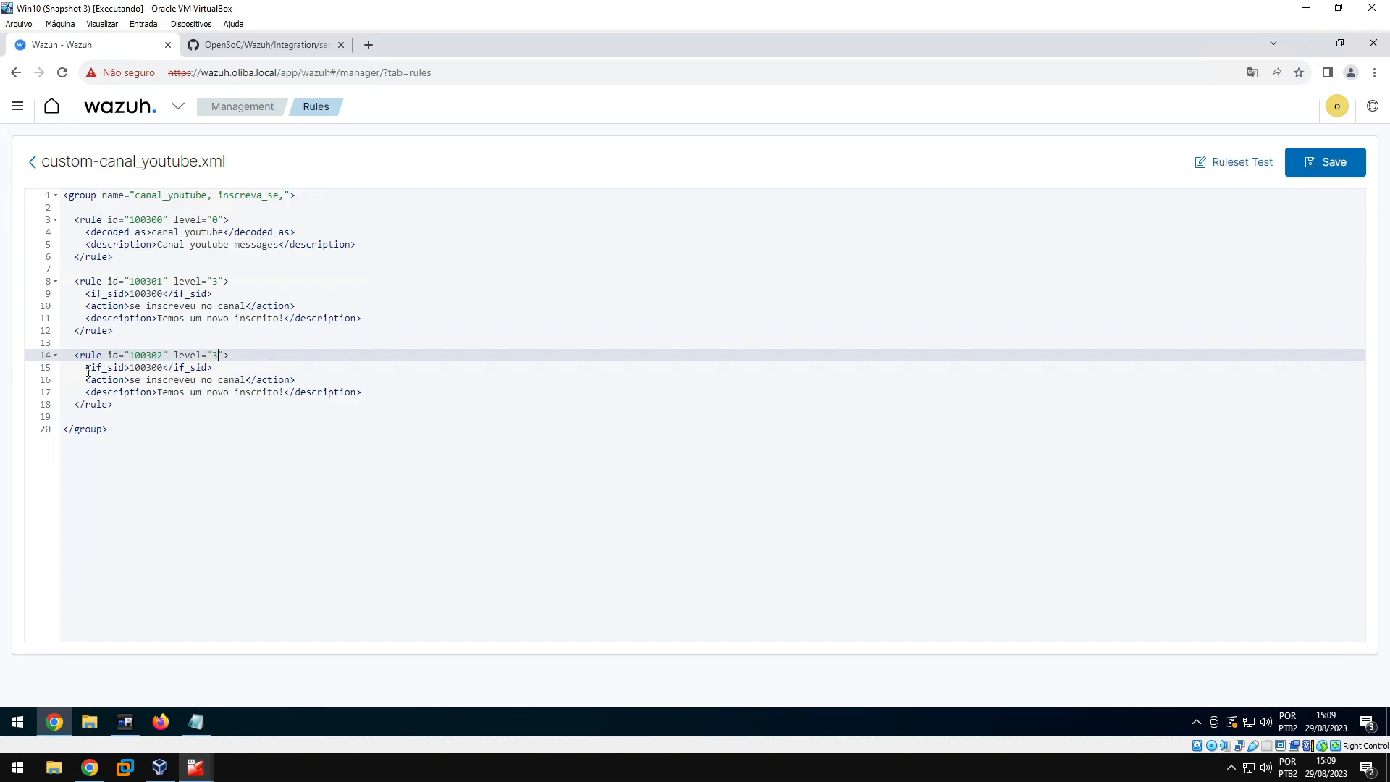
{"action": "left_click_drag", "start_coordinate": [87, 369], "coordinate": [179, 369]}
{"action": "left_click", "coordinate": [212, 369]}
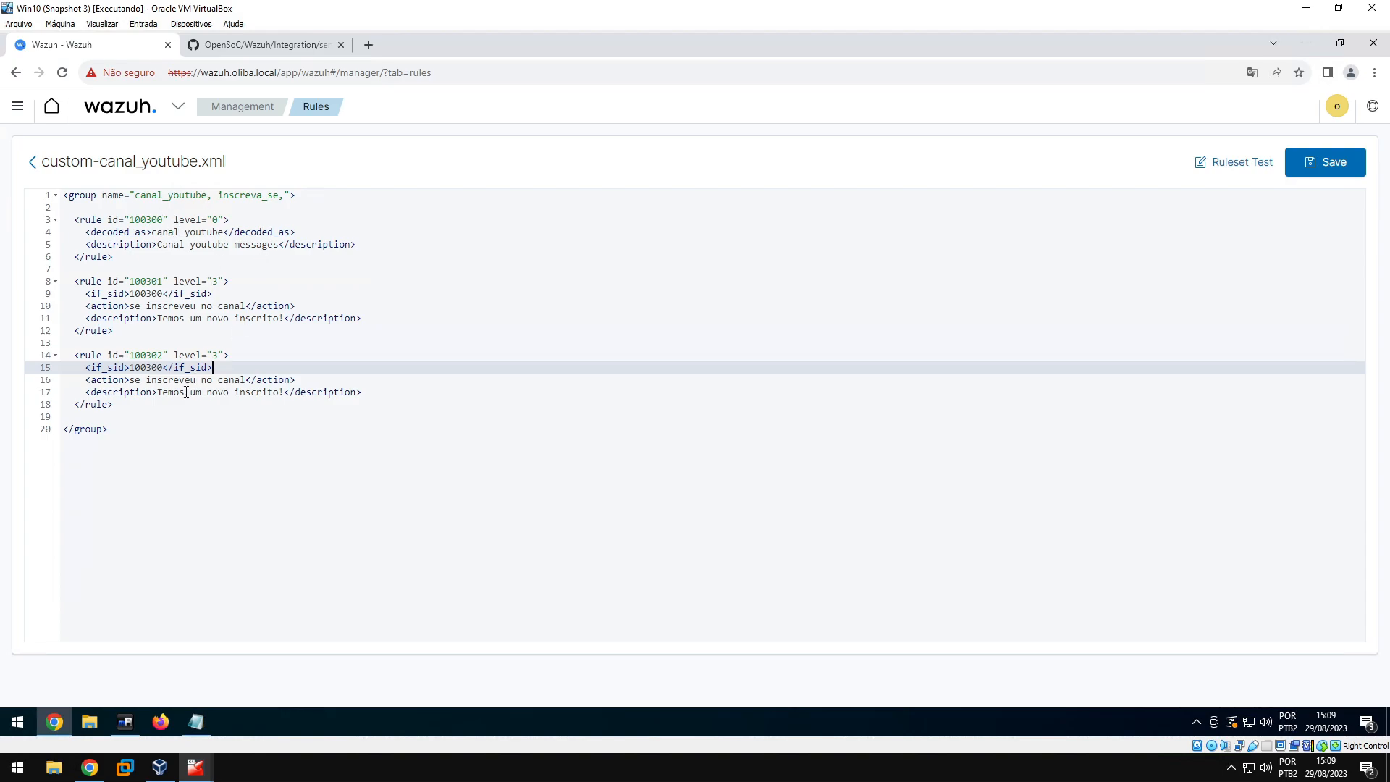
Set the action of rule 100302 to "Deixou um like" and its description to "Ganhamos um like!"
{"action": "left_click_drag", "start_coordinate": [129, 380], "coordinate": [245, 380]}
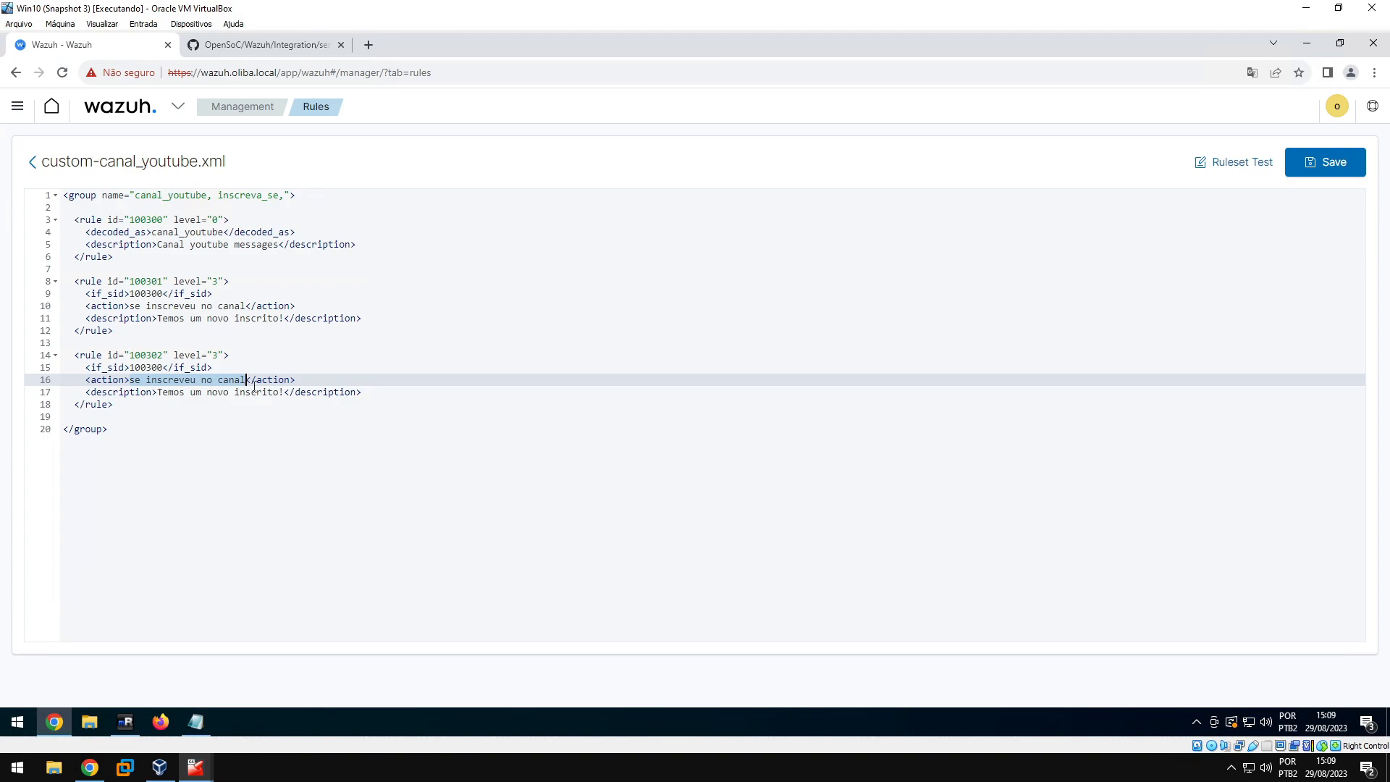
{"action": "type", "text": "Deixou"}
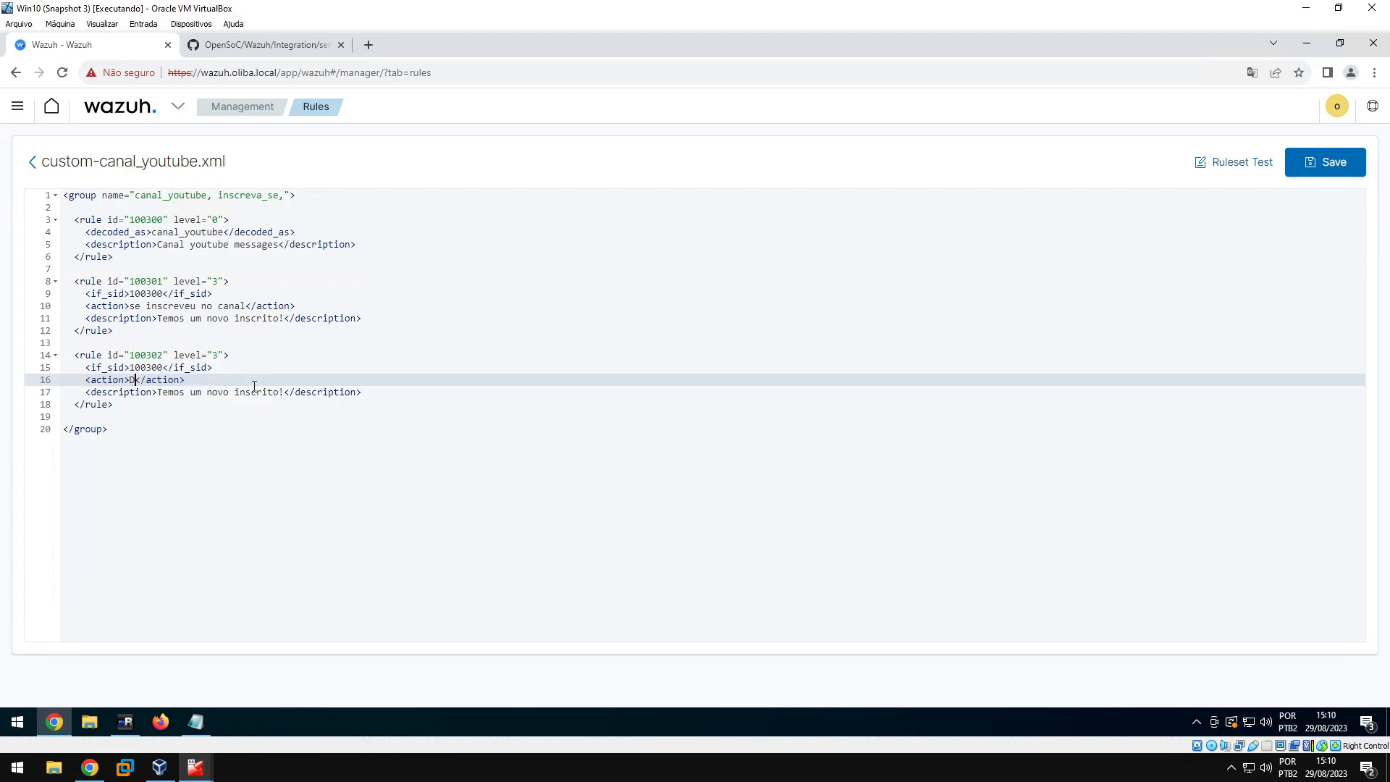
{"action": "type", "text": "like"}
{"action": "left_click_drag", "start_coordinate": [158, 393], "coordinate": [284, 393]}
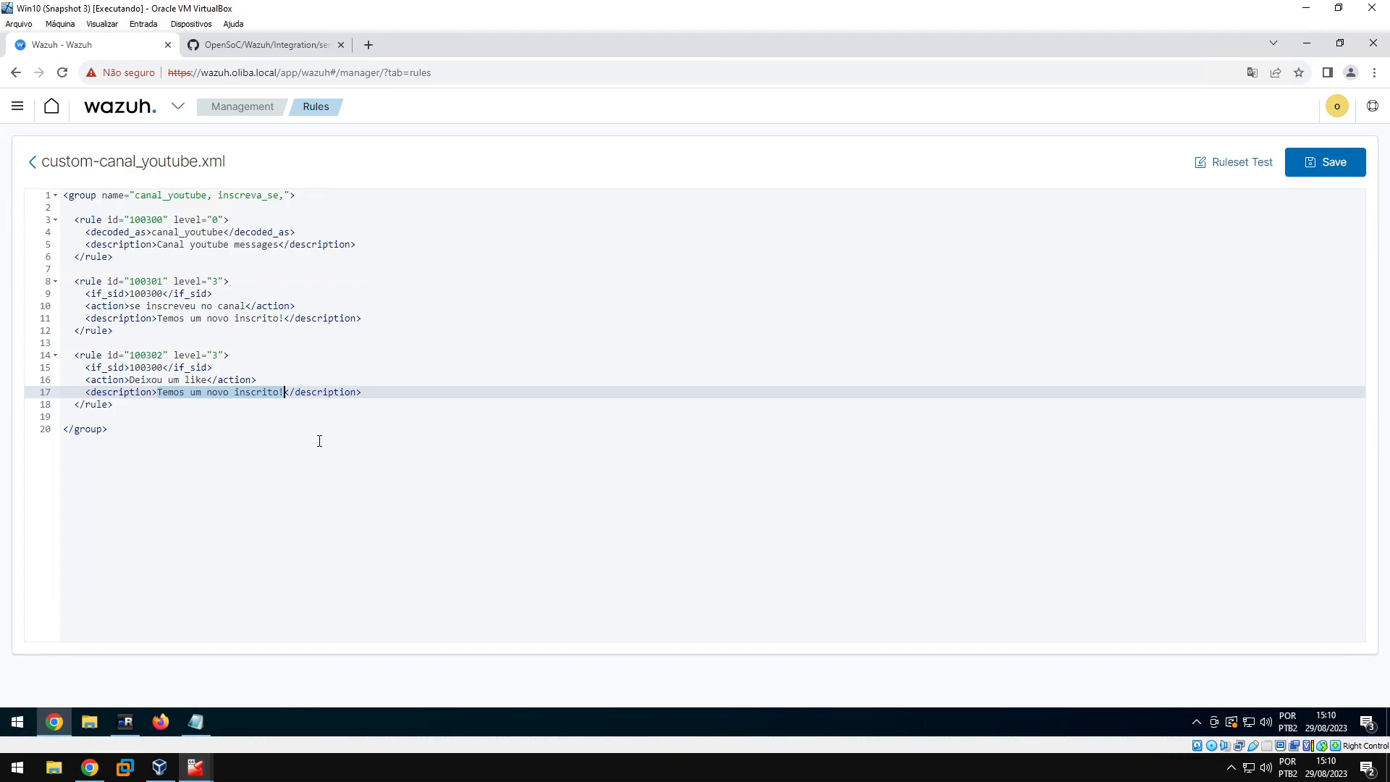
{"action": "type", "text": "Ganhamos um l"}
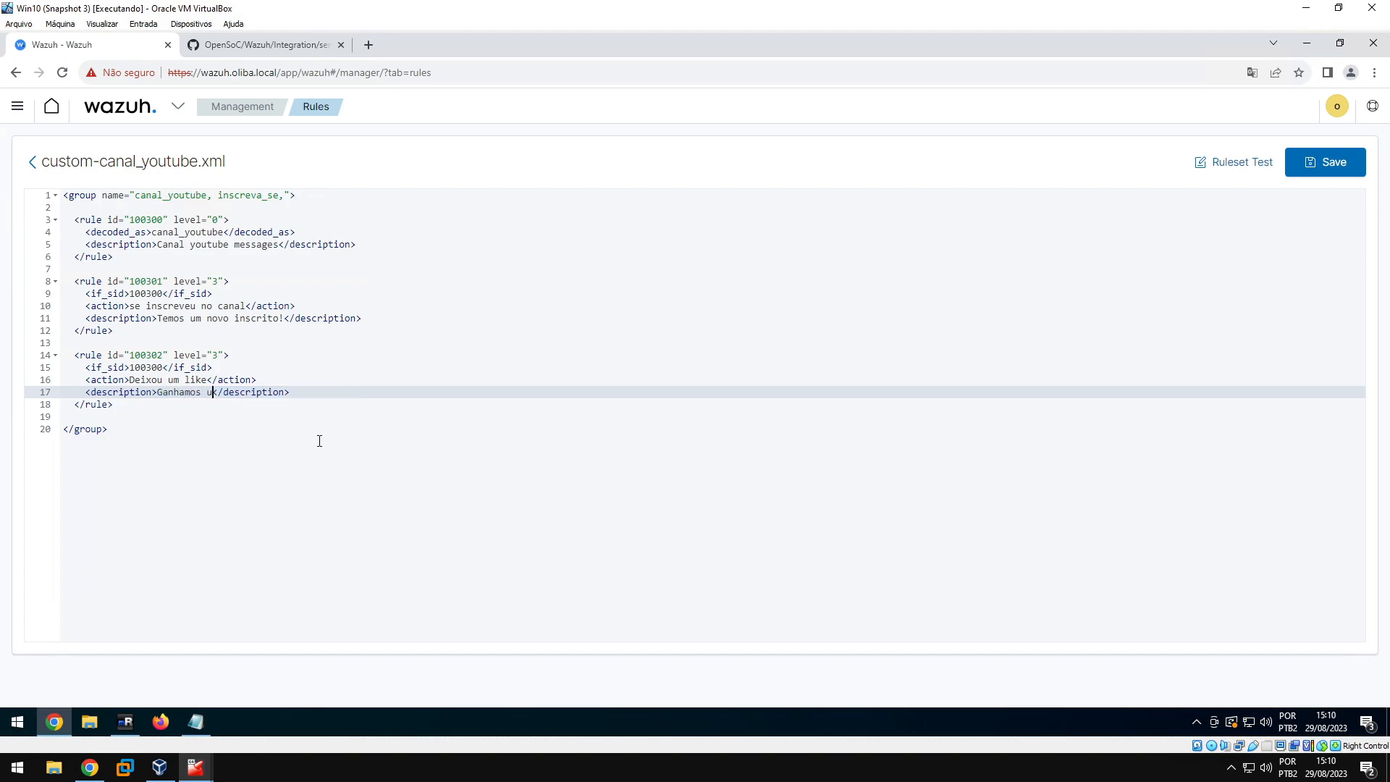
{"action": "type", "text": "ike!"}
Check the comment action in log_sample, and duplicate the whole of rule 100302 below itself, separated by an empty line
{"action": "left_click", "coordinate": [204, 718]}
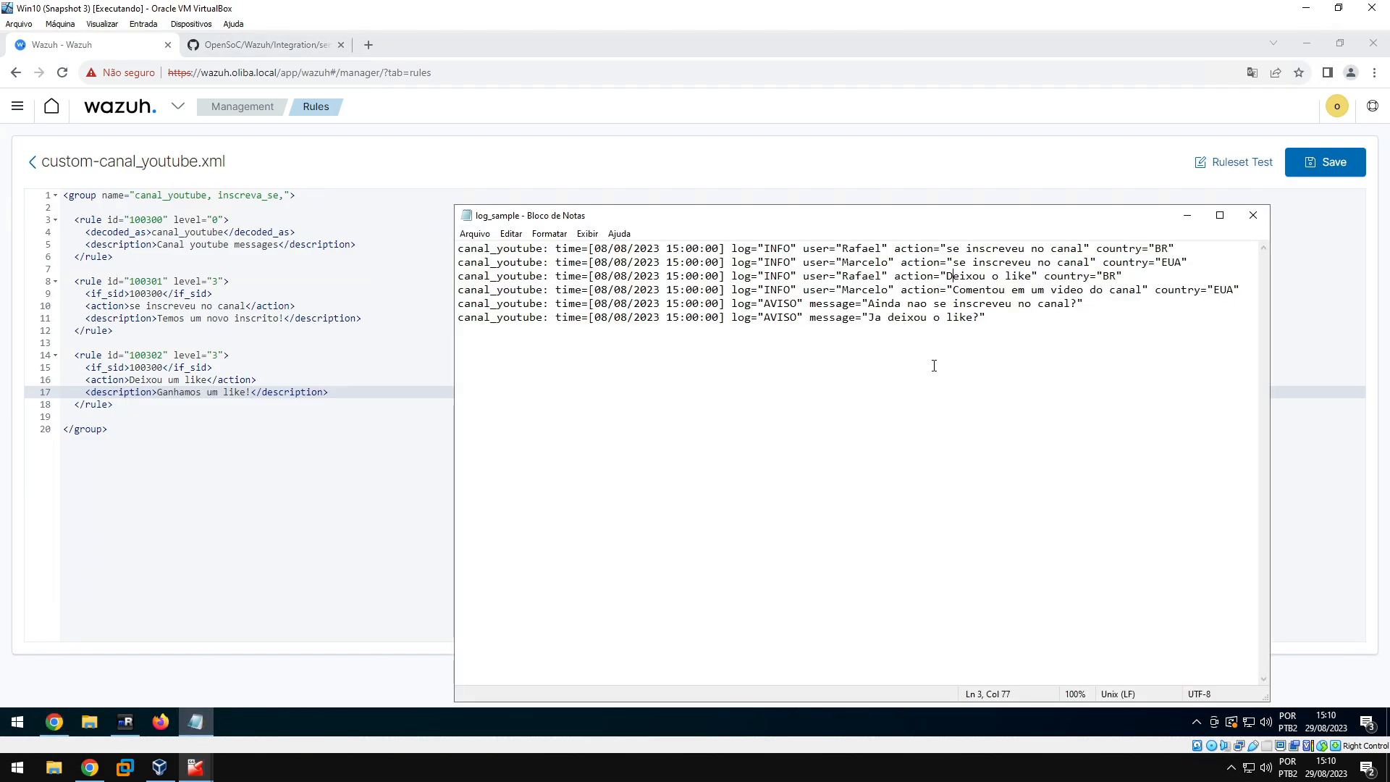
{"action": "double_click", "coordinate": [971, 290]}
{"action": "left_click", "coordinate": [1045, 290]}
{"action": "left_click", "coordinate": [218, 412]}
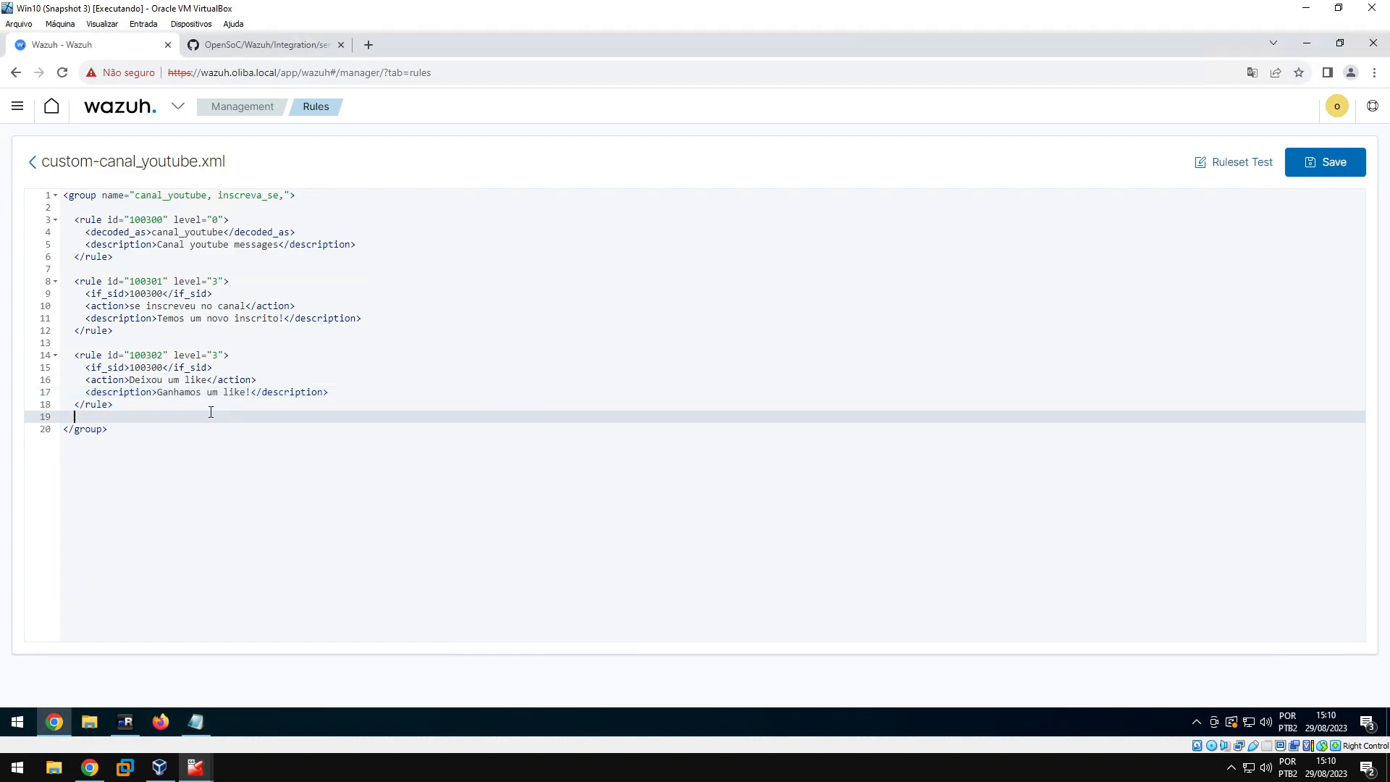
{"action": "left_click_drag", "start_coordinate": [125, 406], "coordinate": [63, 356]}
{"action": "key", "text": "ctrl+c"}
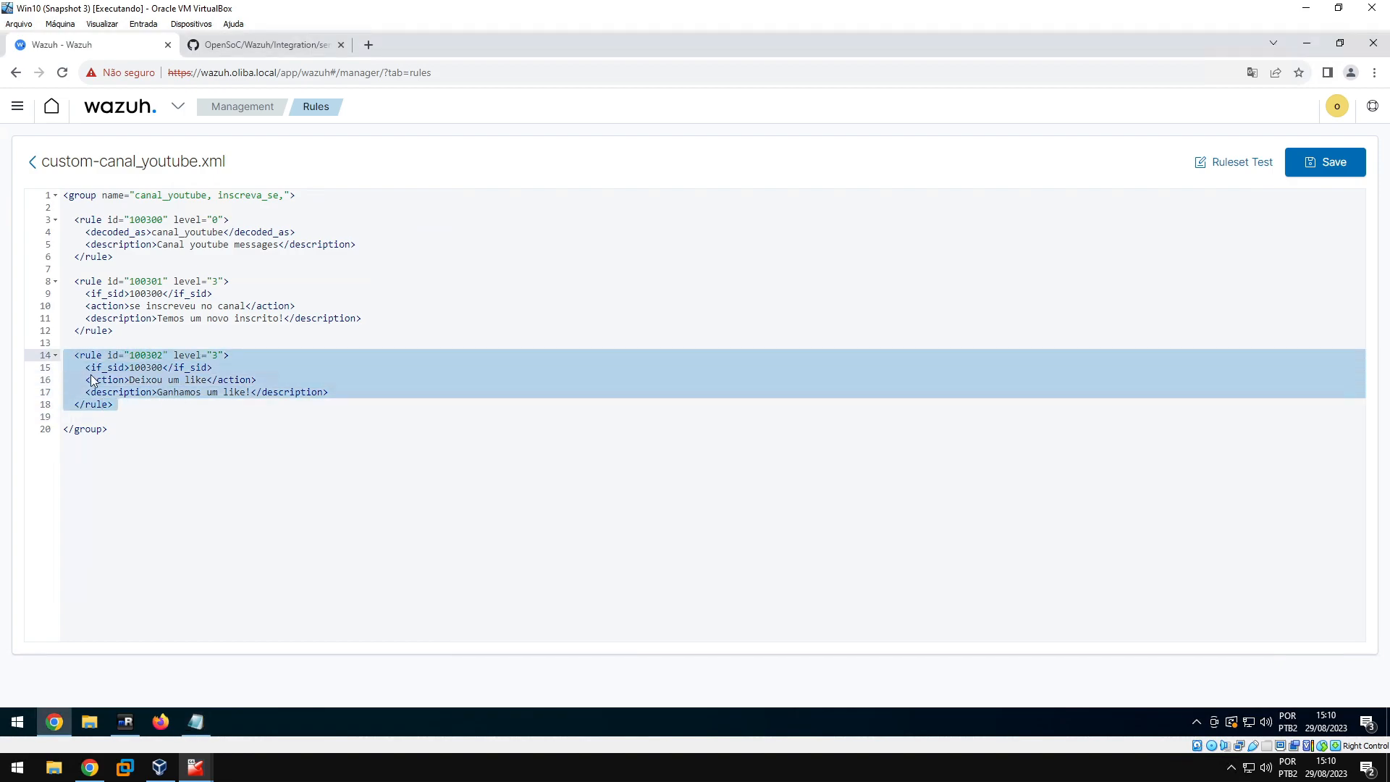
{"action": "left_click", "coordinate": [69, 417]}
{"action": "key", "text": "Return"}
{"action": "key", "text": "Return"}
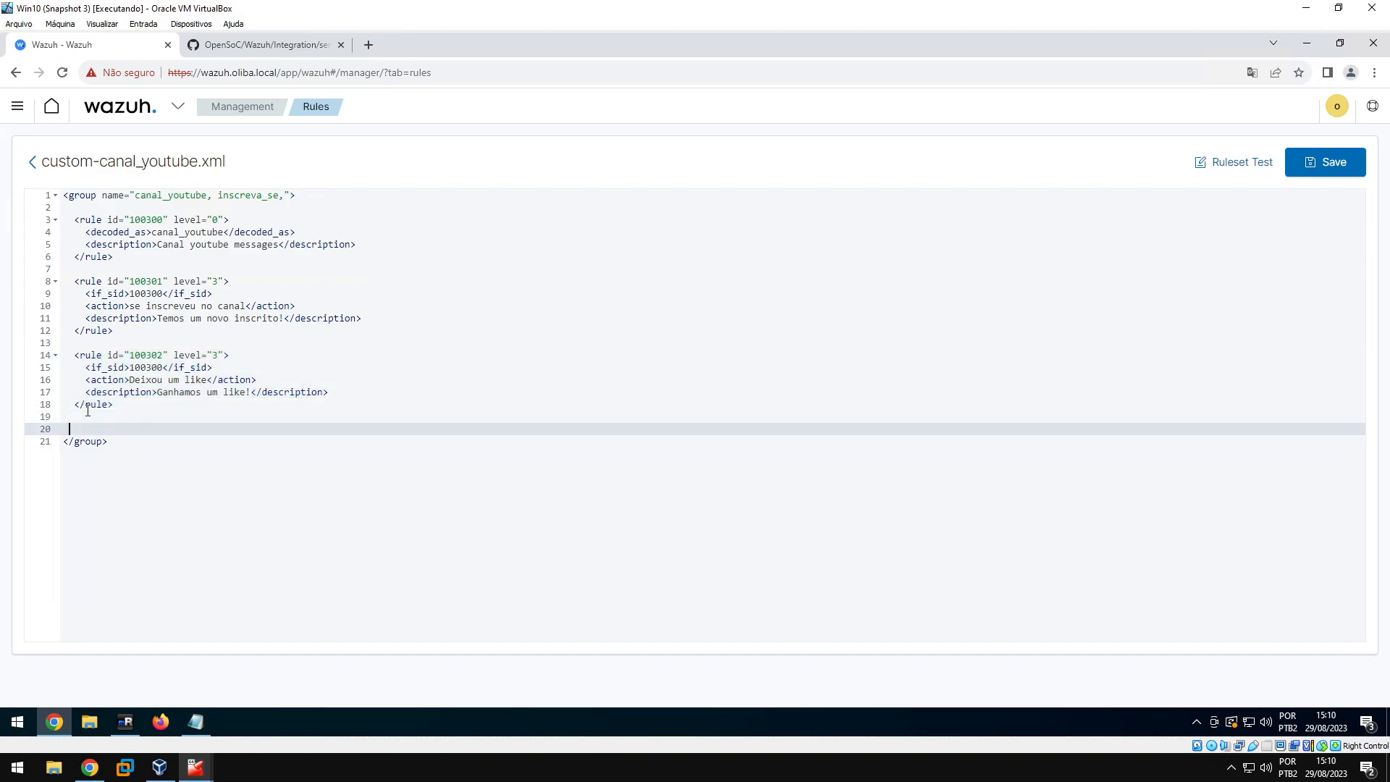
{"action": "key", "text": "Up"}
{"action": "key", "text": "ctrl+v"}
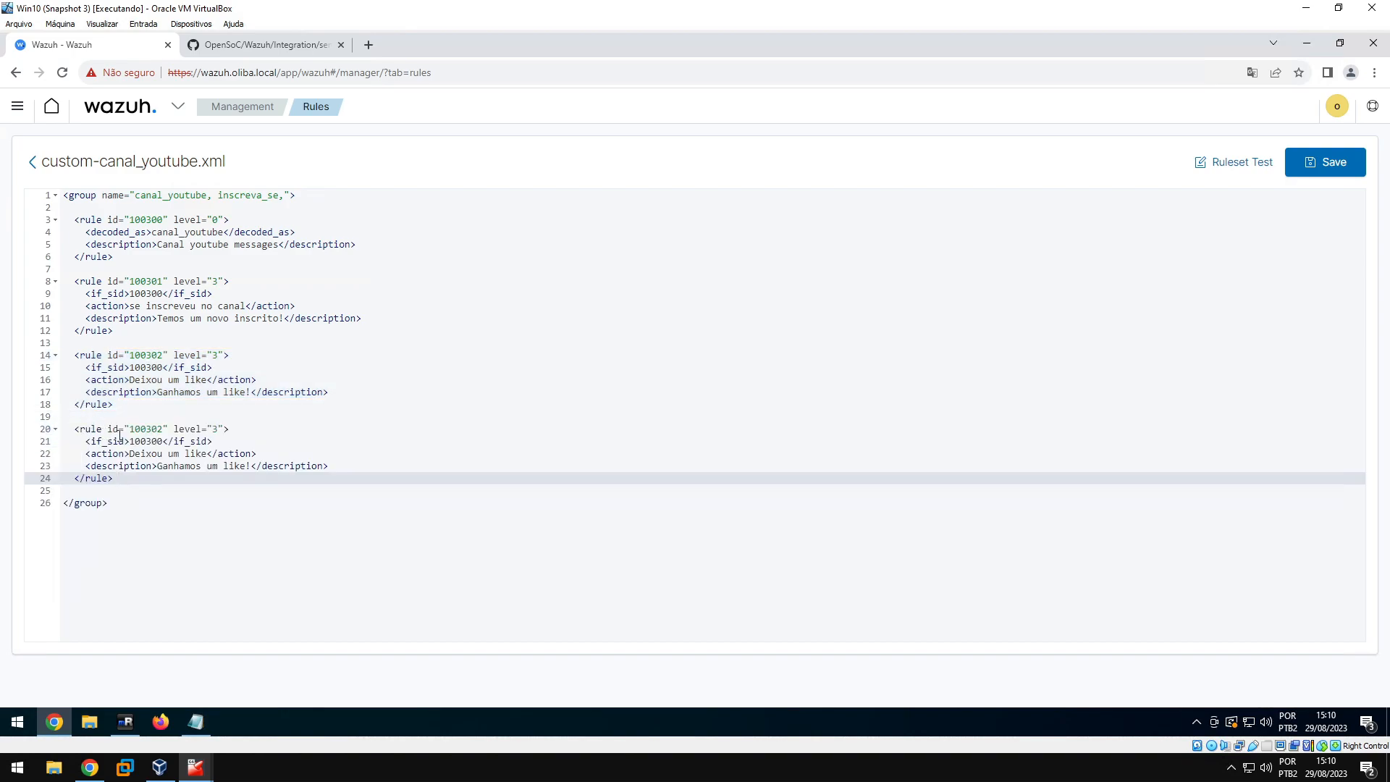
Change the id of the newly pasted last rule to 100303
{"action": "left_click", "coordinate": [164, 430]}
{"action": "key", "text": "BackSpace"}
{"action": "type", "text": "3"}
{"action": "key", "text": "End"}
{"action": "key", "text": "Left"}
{"action": "key", "text": "Left"}
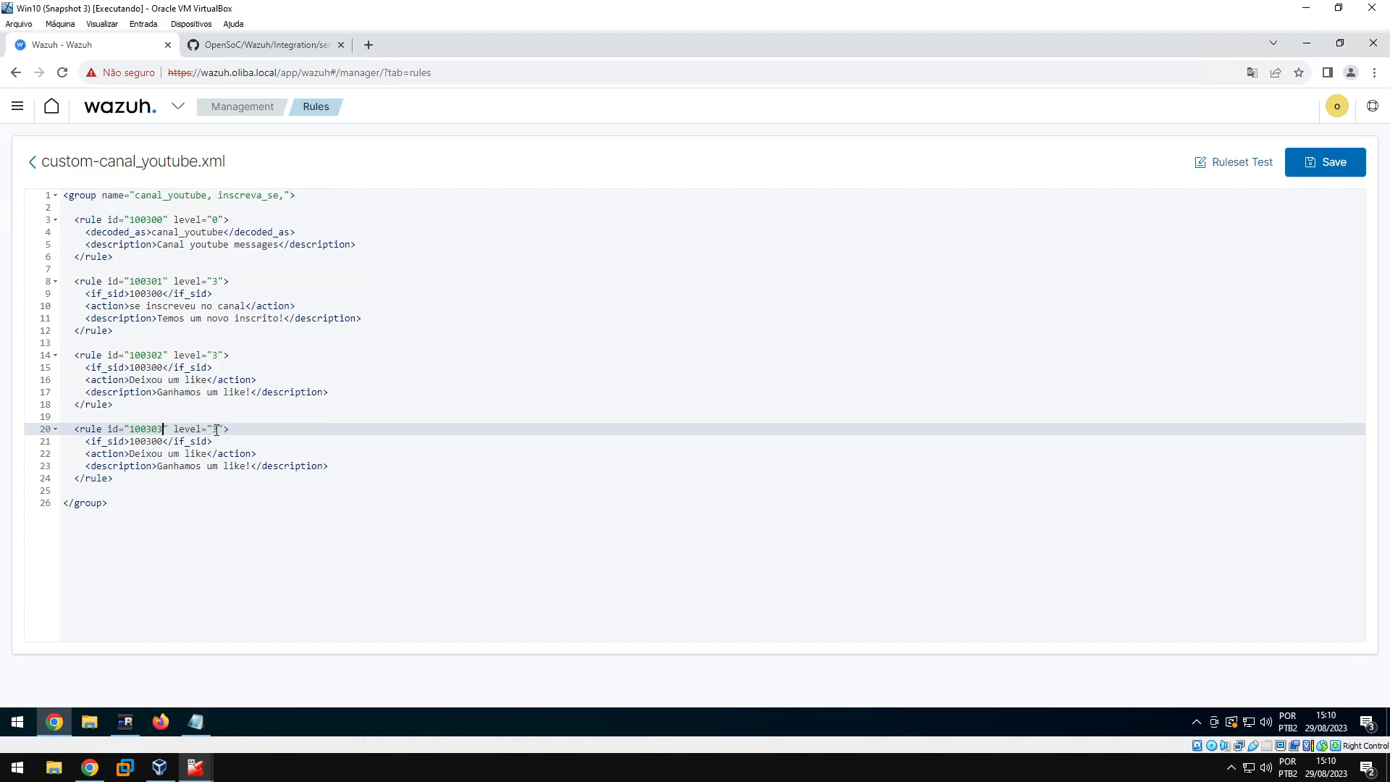
{"action": "left_click", "coordinate": [163, 443]}
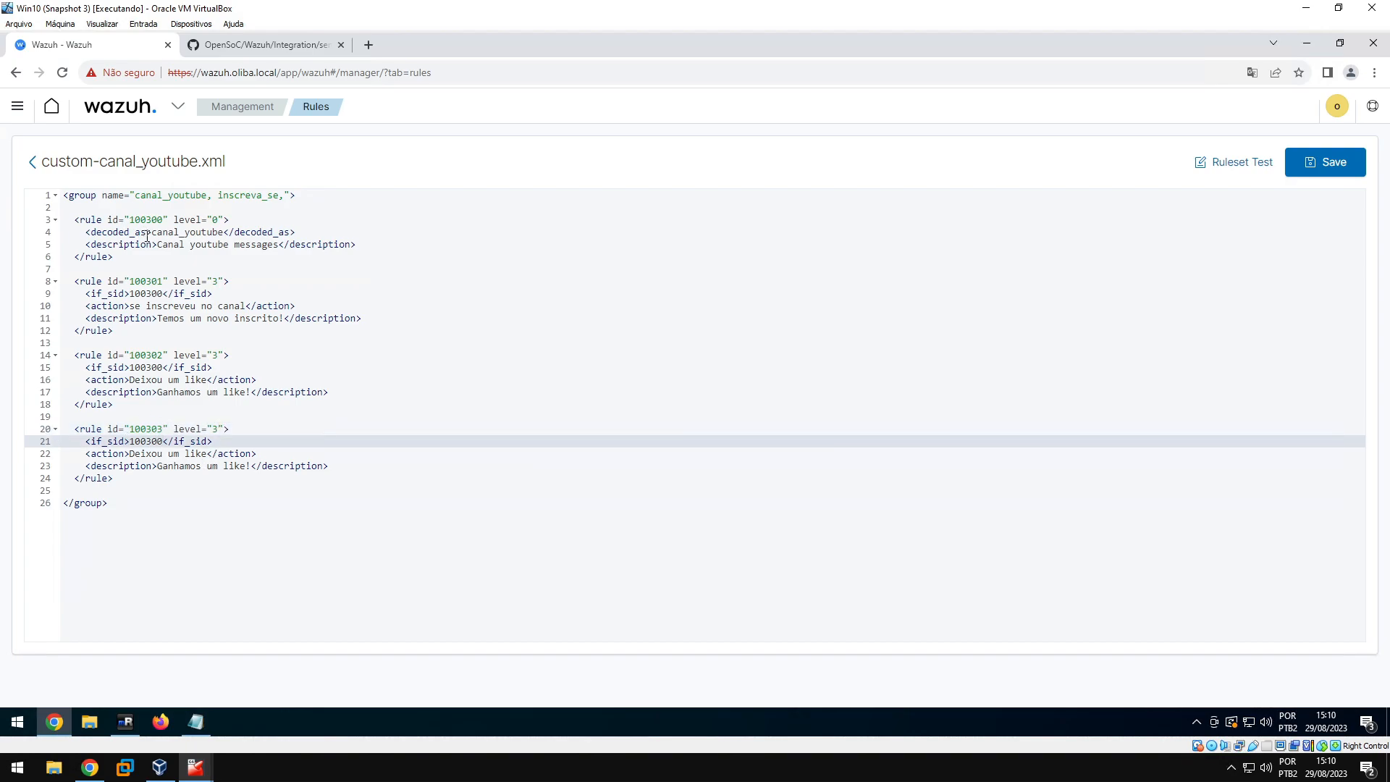
Replace the action text of rule 100303 with "Comentou em um video do canal"
{"action": "left_click_drag", "start_coordinate": [130, 453], "coordinate": [207, 453]}
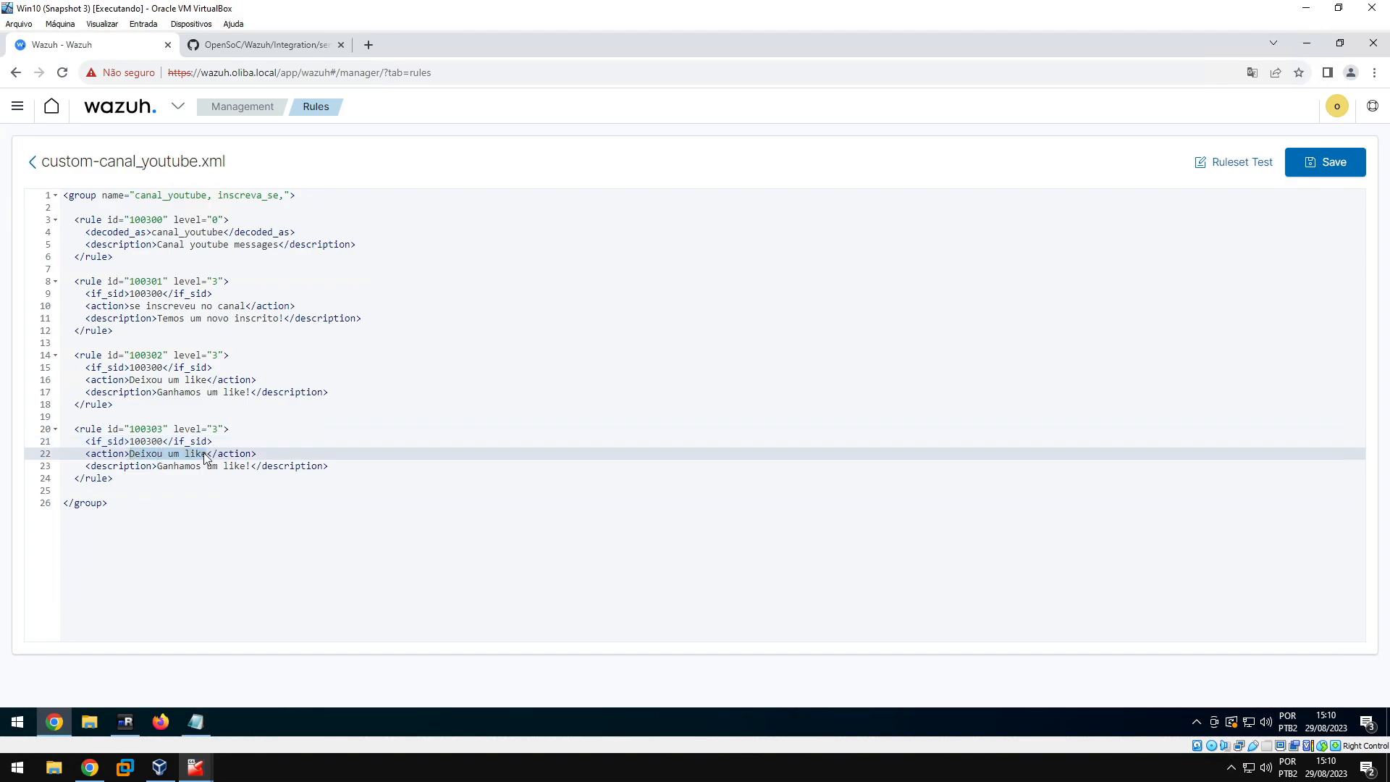
{"action": "type", "text": "Comen"}
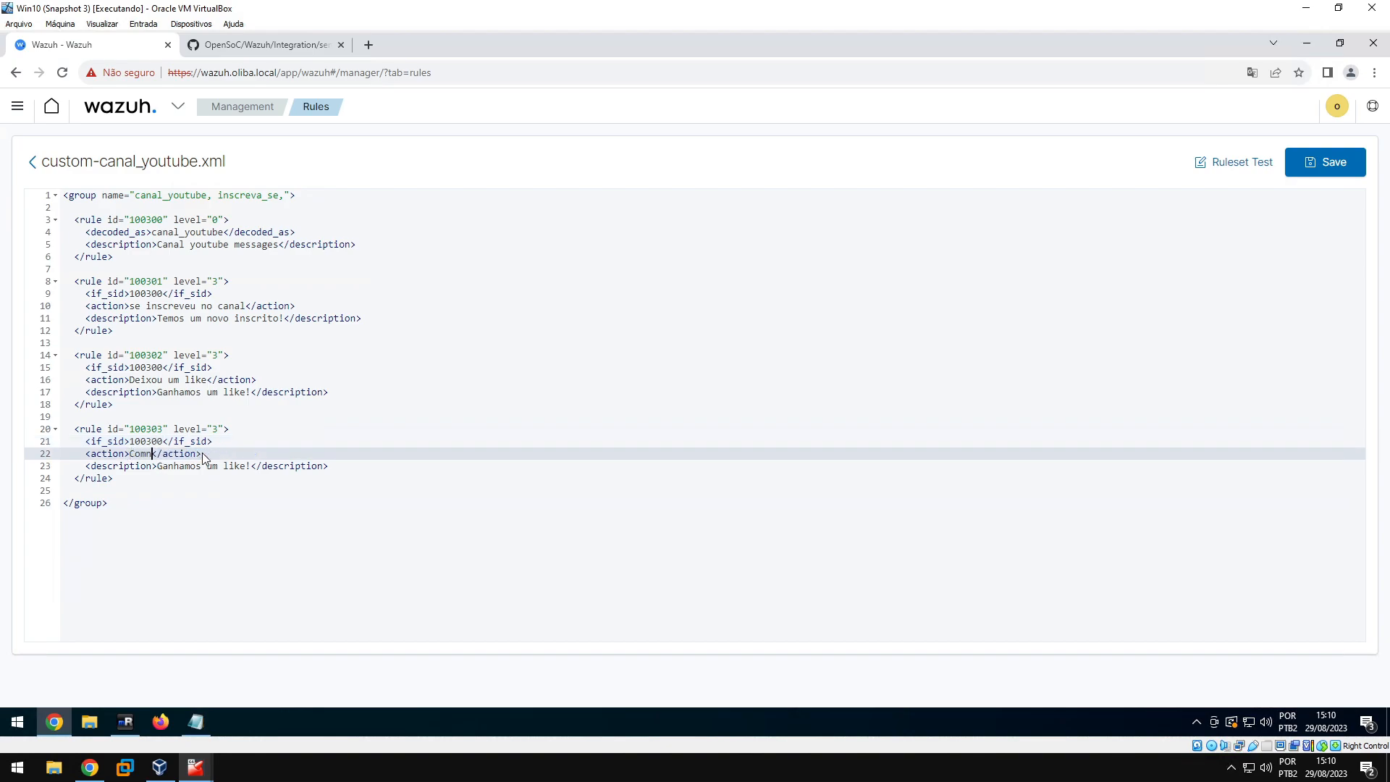
{"action": "type", "text": "tou em um video do canal"}
Compare the comment action wording in log_sample with the action text of rule 100303
{"action": "left_click", "coordinate": [195, 722]}
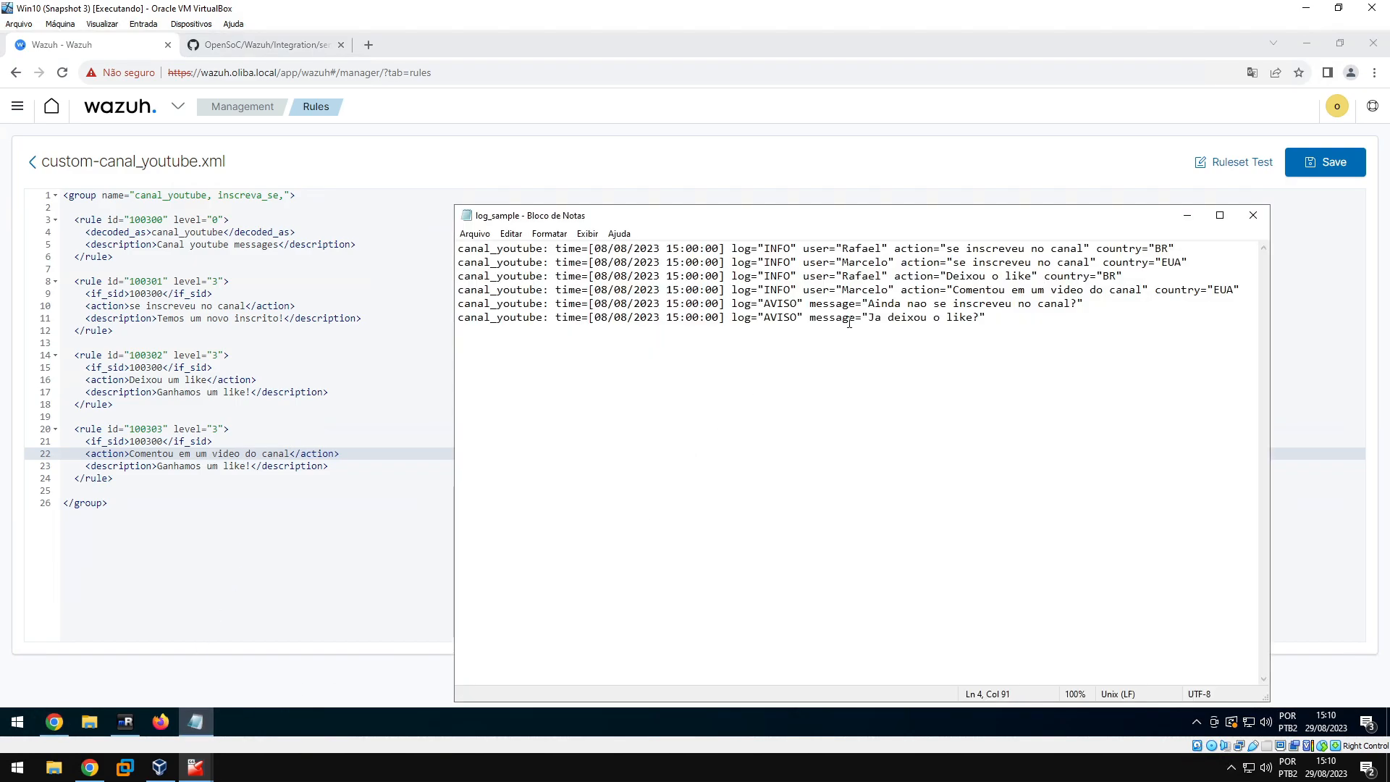
{"action": "left_click_drag", "start_coordinate": [955, 291], "coordinate": [1143, 291]}
{"action": "left_click", "coordinate": [962, 295]}
{"action": "double_click", "coordinate": [921, 290]}
{"action": "left_click_drag", "start_coordinate": [953, 291], "coordinate": [1141, 291]}
{"action": "left_click", "coordinate": [275, 441]}
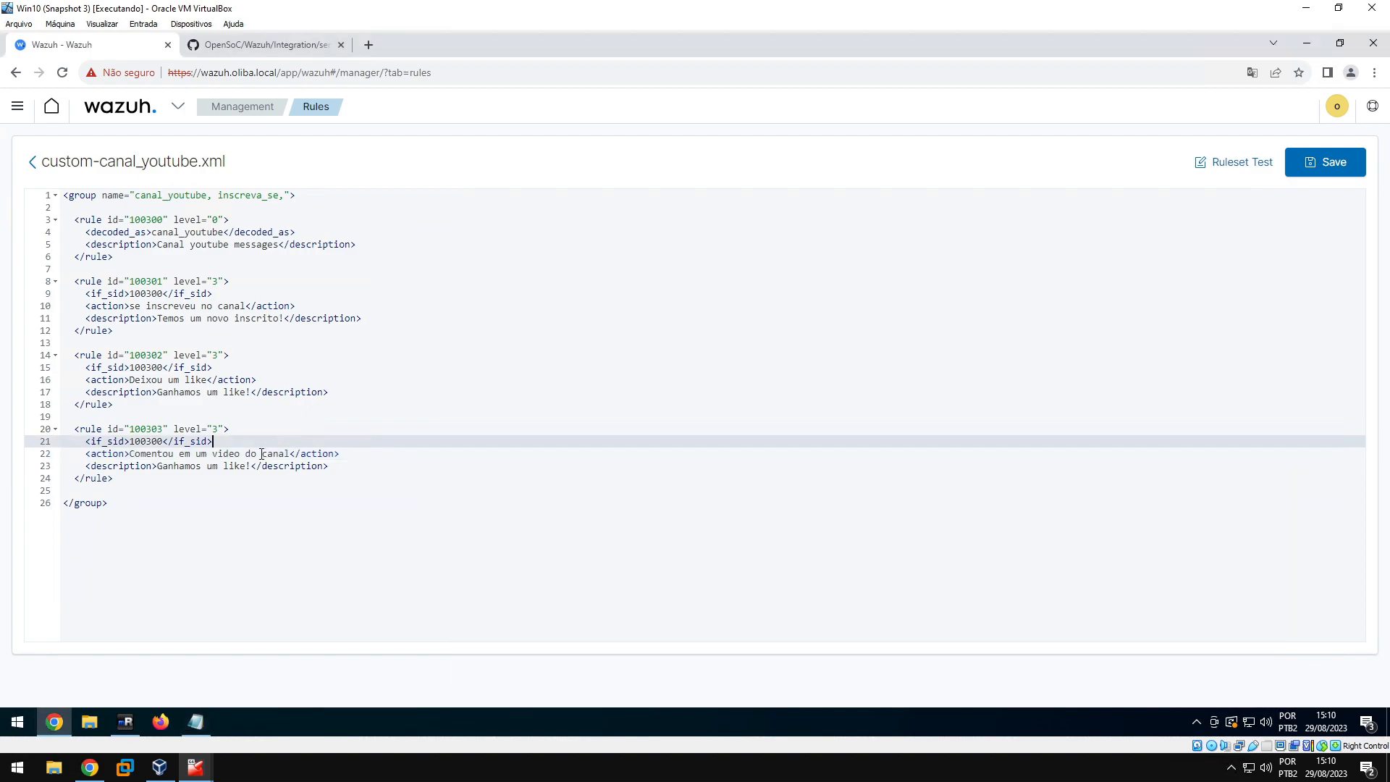
{"action": "left_click_drag", "start_coordinate": [263, 453], "coordinate": [218, 455]}
{"action": "left_click", "coordinate": [181, 453]}
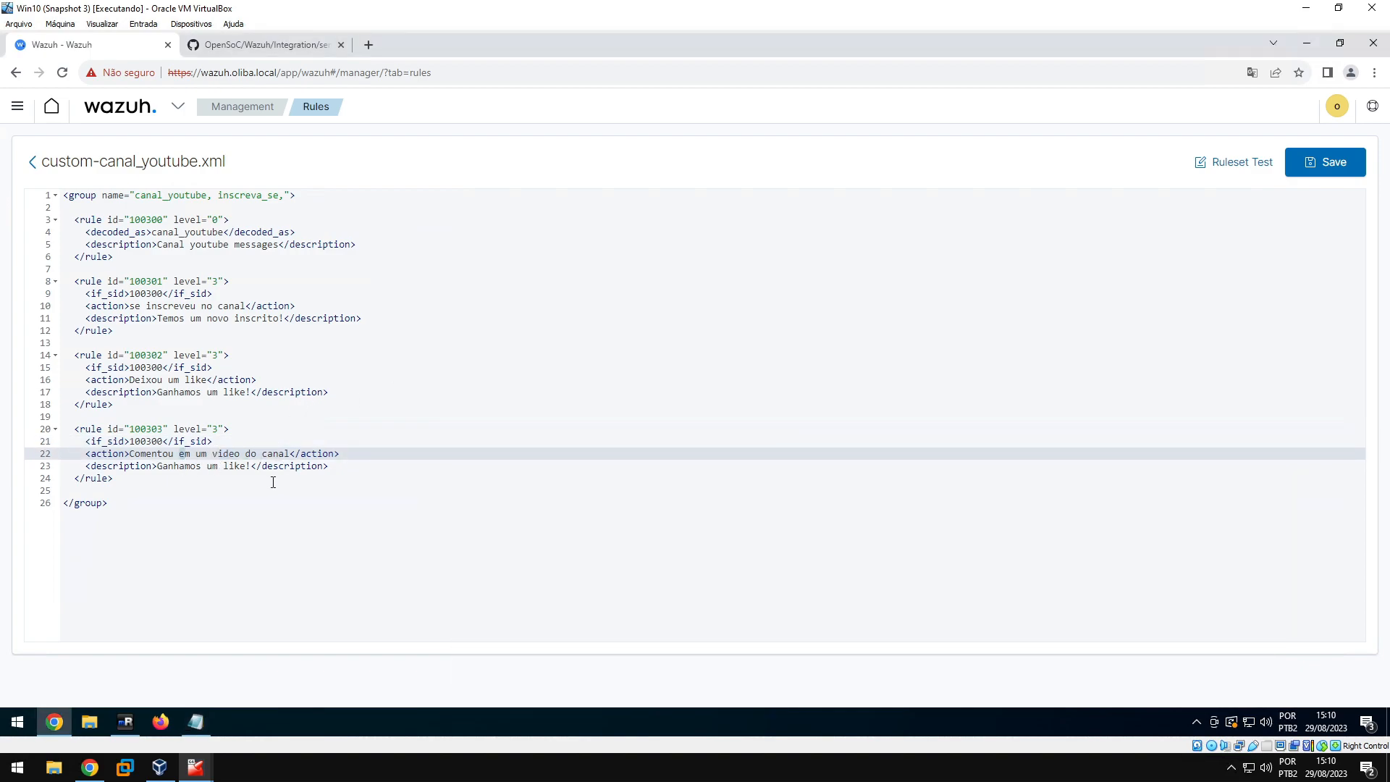
Set the description of rule 100303 to "Alguem comentou no video!"
{"action": "left_click_drag", "start_coordinate": [157, 466], "coordinate": [251, 469]}
{"action": "type", "text": "Alguem comenmt"}
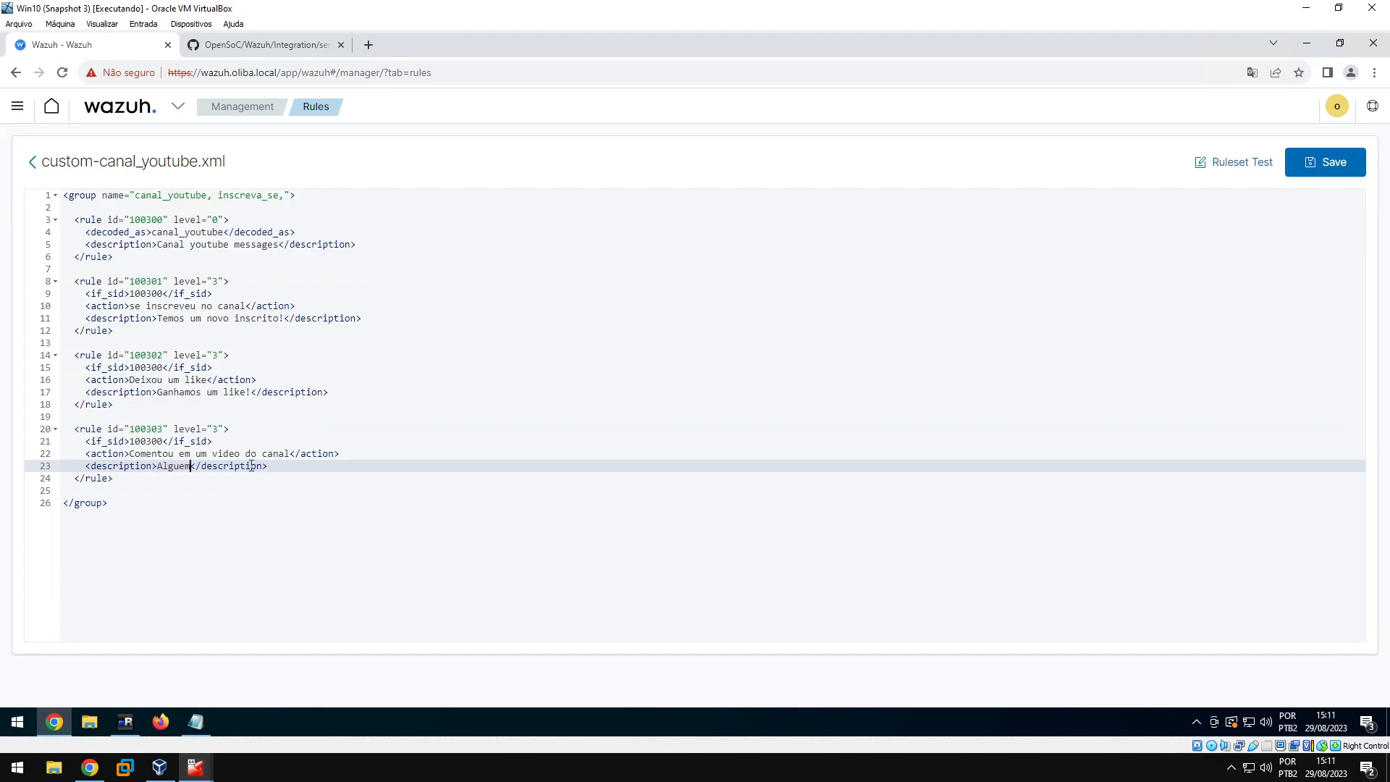
{"action": "key", "text": "BackSpace"}
{"action": "key", "text": "BackSpace"}
{"action": "key", "text": "BackSpace"}
{"action": "type", "text": "ntou no video!"}
Save custom-canal_youtube.xml and restart the manager to apply the rules
{"action": "left_click", "coordinate": [1308, 163]}
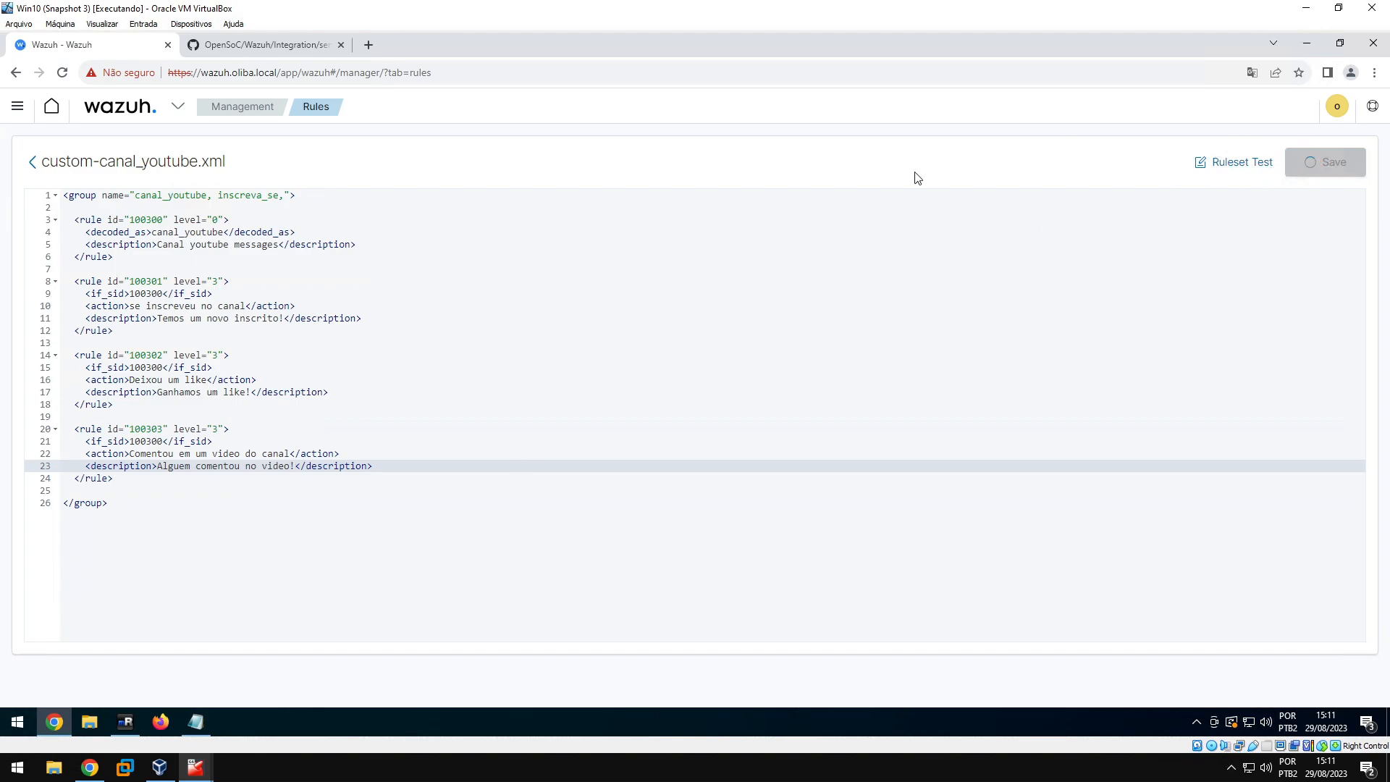
{"action": "left_click", "coordinate": [1307, 209]}
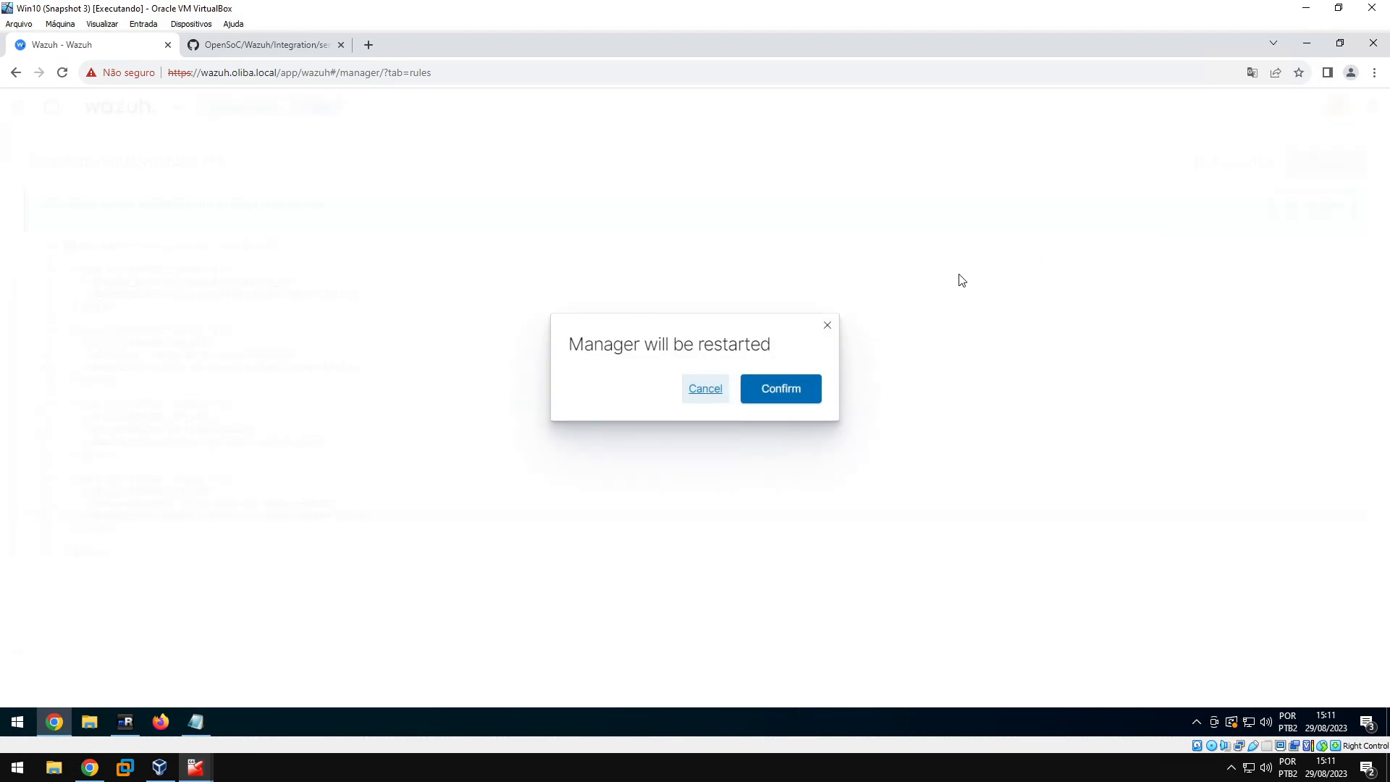
{"action": "left_click", "coordinate": [774, 398]}
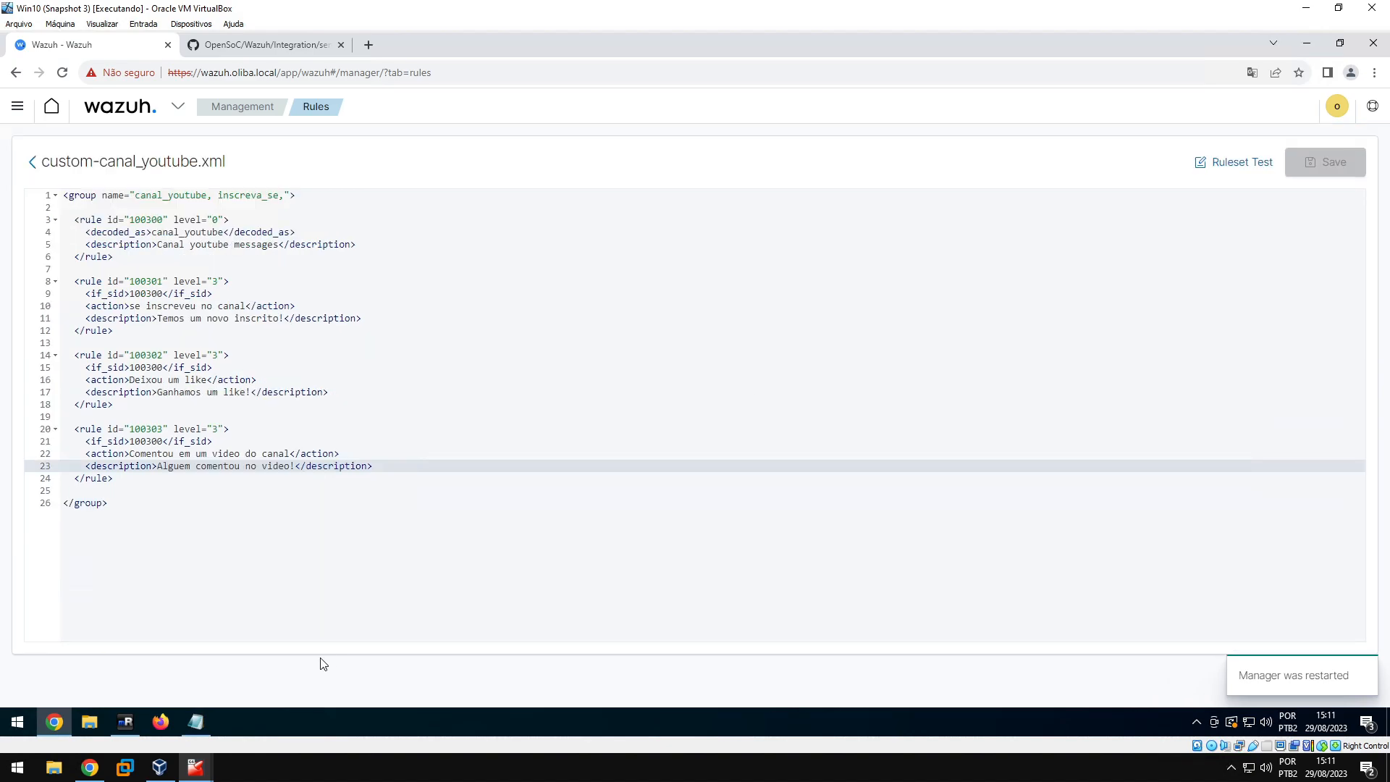
Run a Ruleset Test on the first log_sample line, the BR "se inscreveu no canal" log, and examine the matched rule's description
{"action": "left_click", "coordinate": [195, 721]}
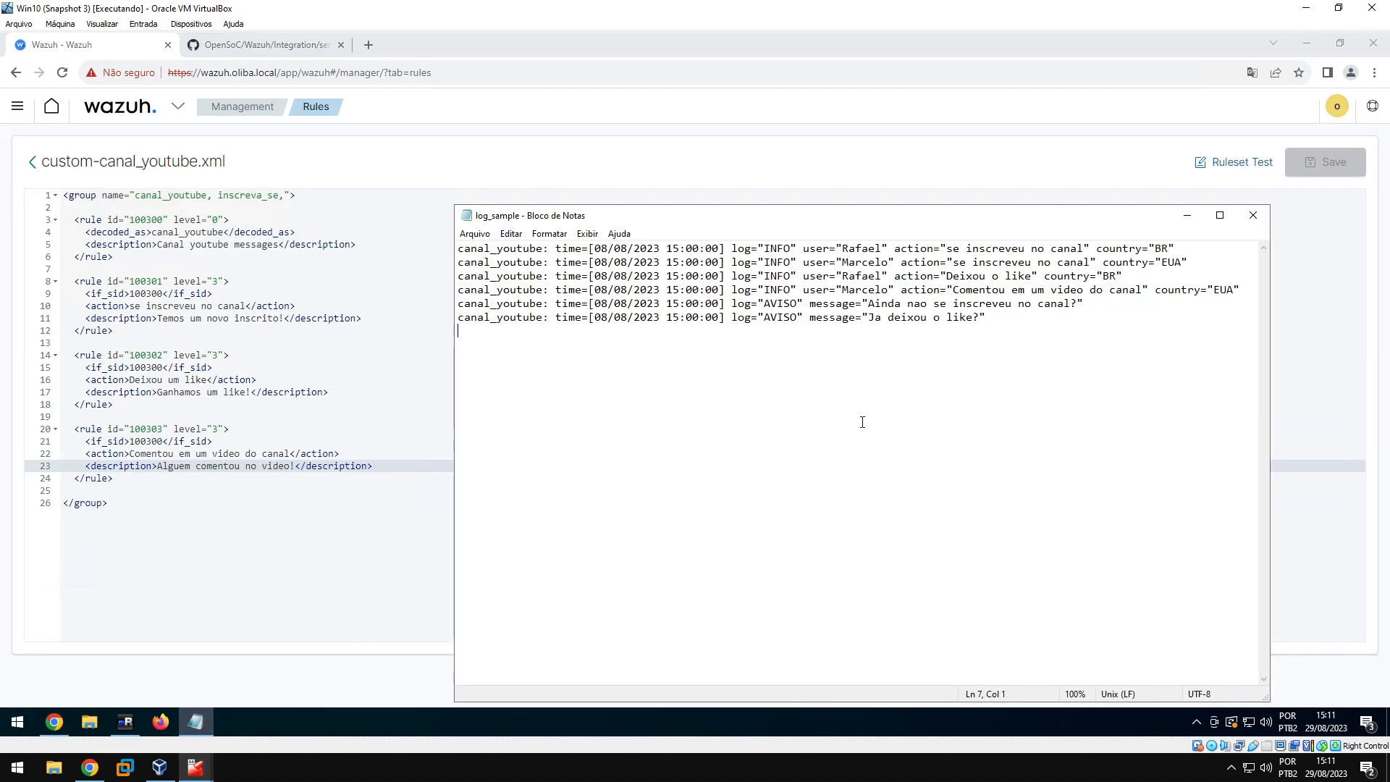
{"action": "left_click", "coordinate": [1230, 163]}
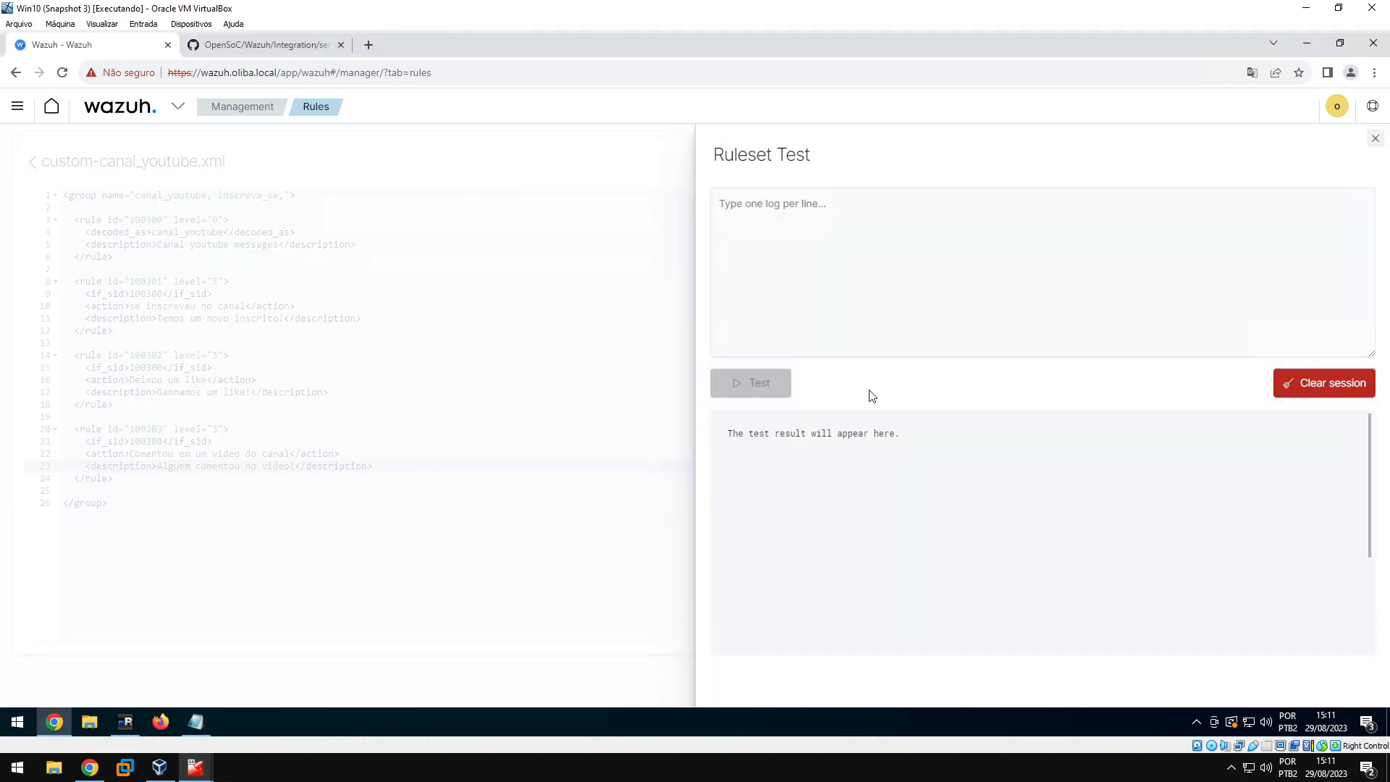
{"action": "left_click", "coordinate": [195, 722]}
{"action": "left_click_drag", "start_coordinate": [1174, 248], "coordinate": [474, 254]}
{"action": "right_click", "coordinate": [474, 253]}
{"action": "left_click", "coordinate": [506, 295]}
{"action": "left_click", "coordinate": [845, 197]}
{"action": "key", "text": "ctrl+v"}
{"action": "left_click", "coordinate": [751, 382]}
{"action": "scroll", "coordinate": [977, 488], "scroll_direction": "down", "scroll_amount": 2}
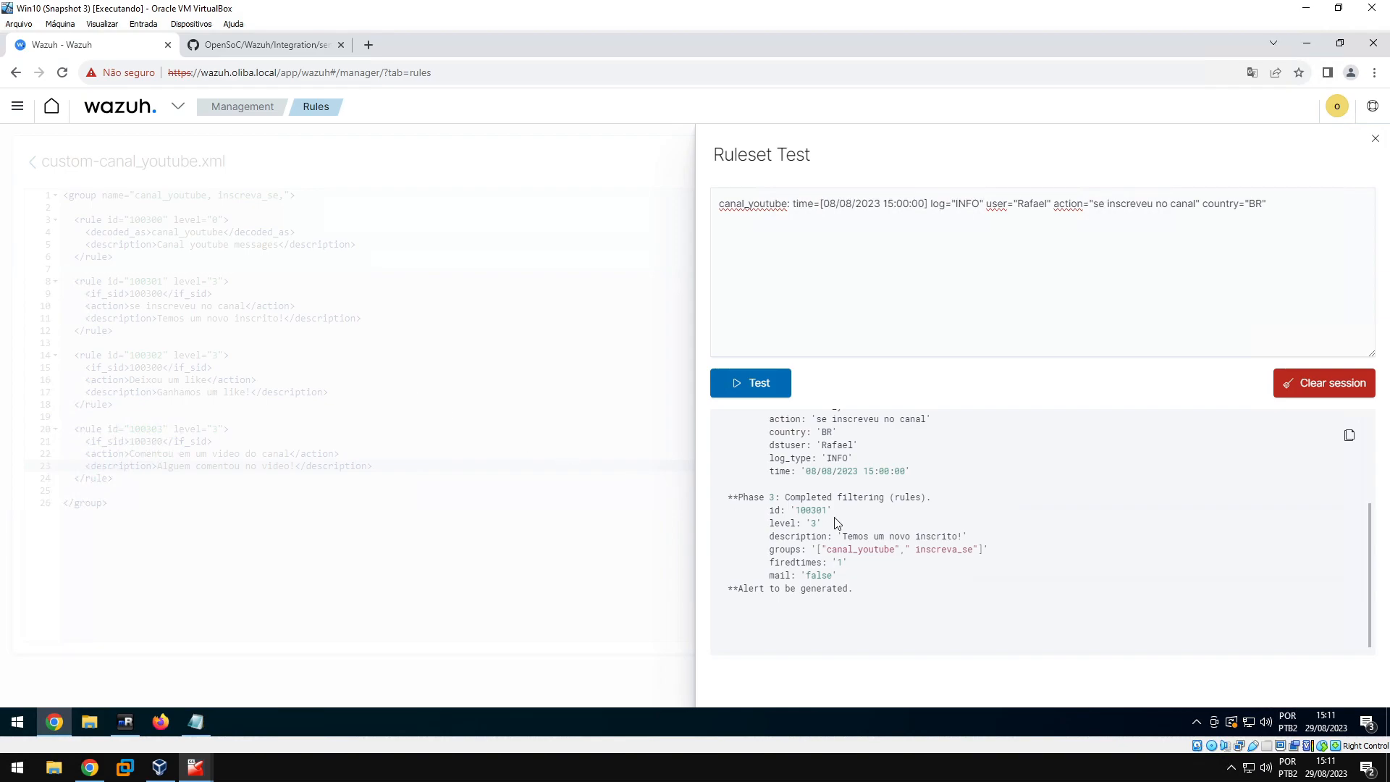
{"action": "left_click_drag", "start_coordinate": [845, 537], "coordinate": [957, 538]}
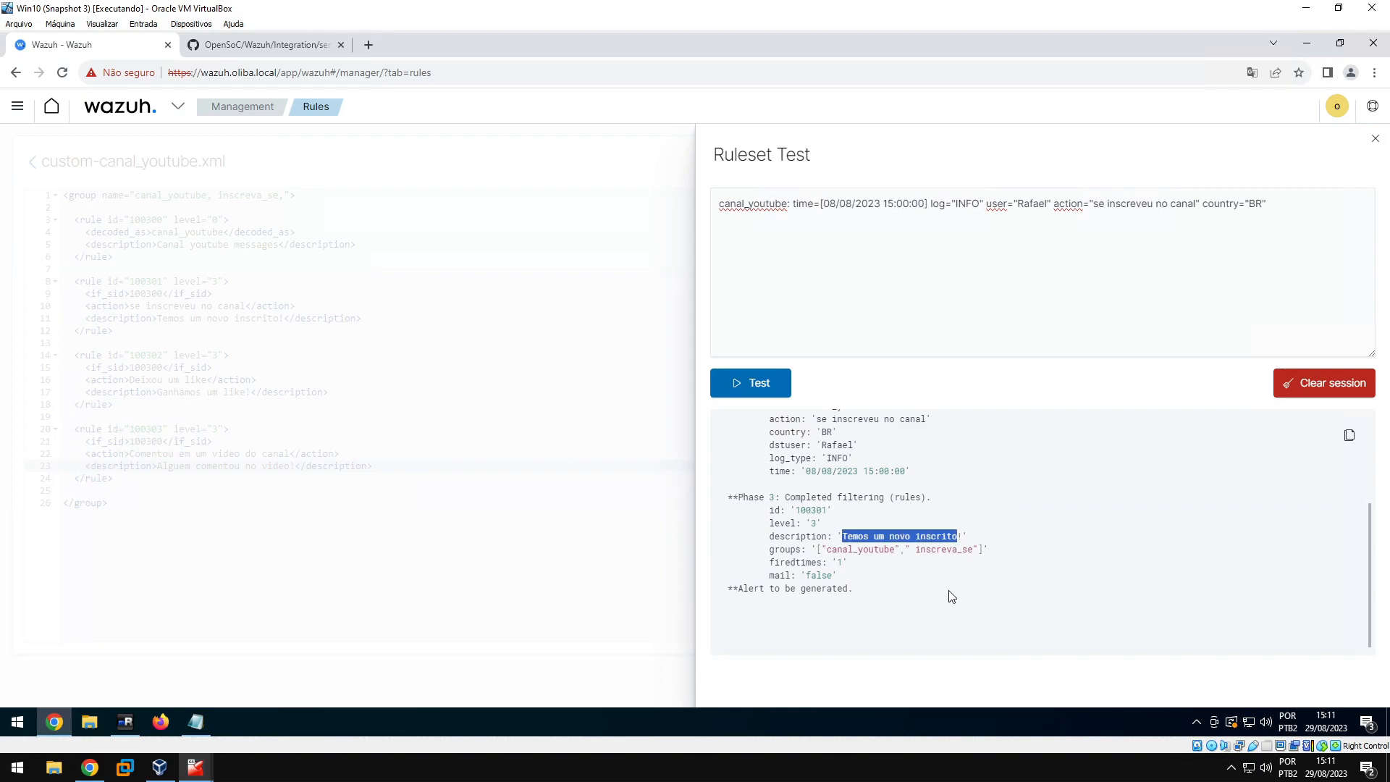
Test the second log_sample line, the EUA "se inscreveu no canal" log, in place of the first and examine its country and rule description
{"action": "left_click", "coordinate": [196, 722]}
{"action": "left_click_drag", "start_coordinate": [1188, 263], "coordinate": [459, 263]}
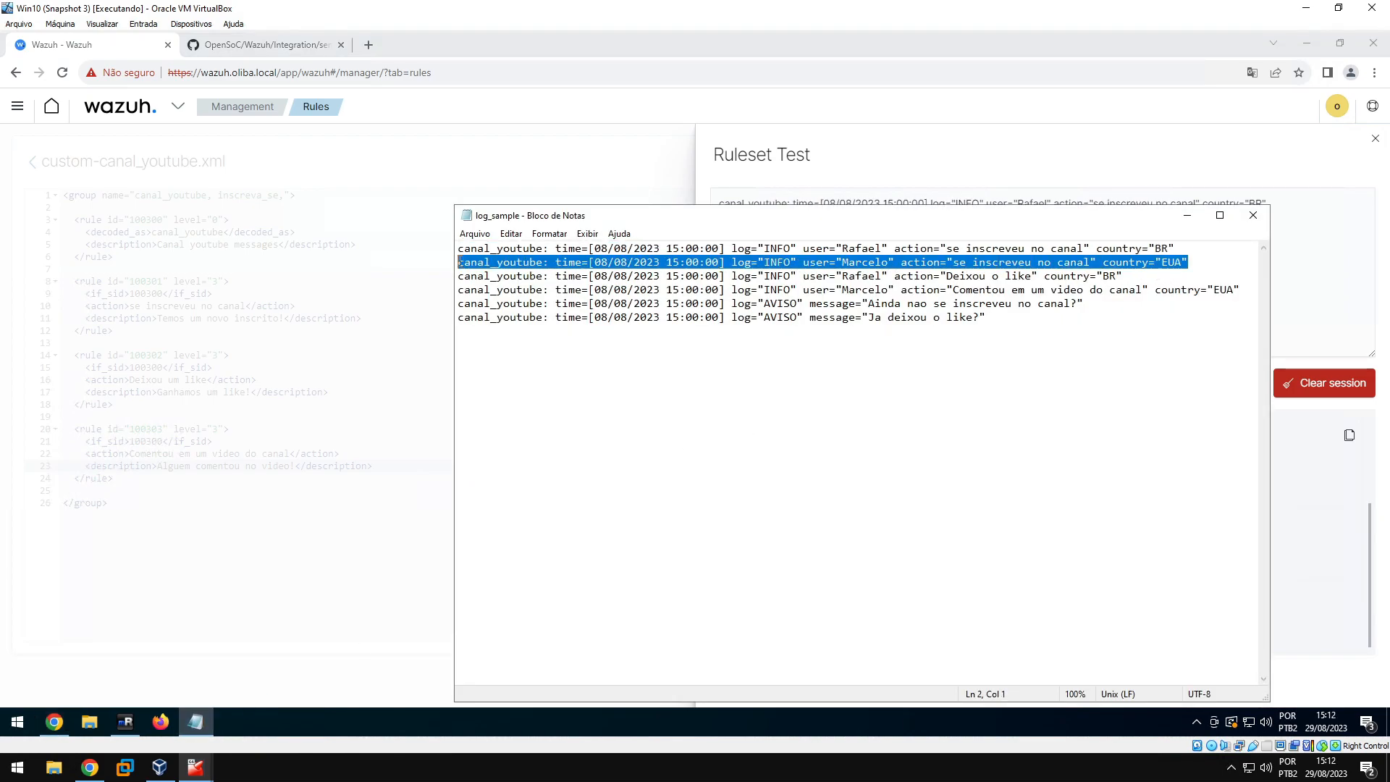
{"action": "left_click", "coordinate": [1187, 215]}
{"action": "left_click_drag", "start_coordinate": [1267, 203], "coordinate": [660, 217]}
{"action": "key", "text": "ctrl+v"}
{"action": "left_click", "coordinate": [745, 384]}
{"action": "mouse_move", "coordinate": [822, 446]}
{"action": "left_mouse_down"}
{"action": "mouse_move", "coordinate": [838, 444]}
{"action": "mouse_move", "coordinate": [827, 433]}
{"action": "left_mouse_up"}
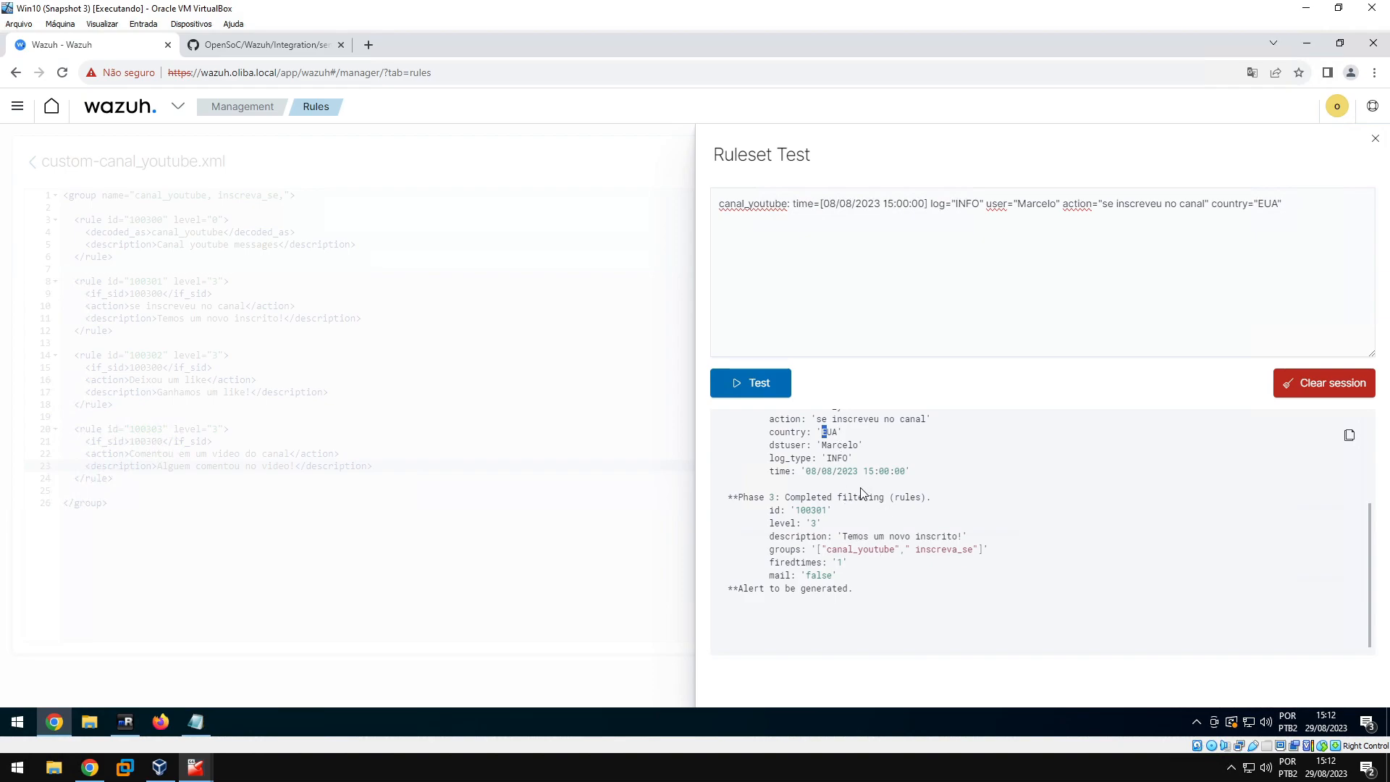
{"action": "left_click_drag", "start_coordinate": [843, 536], "coordinate": [957, 536]}
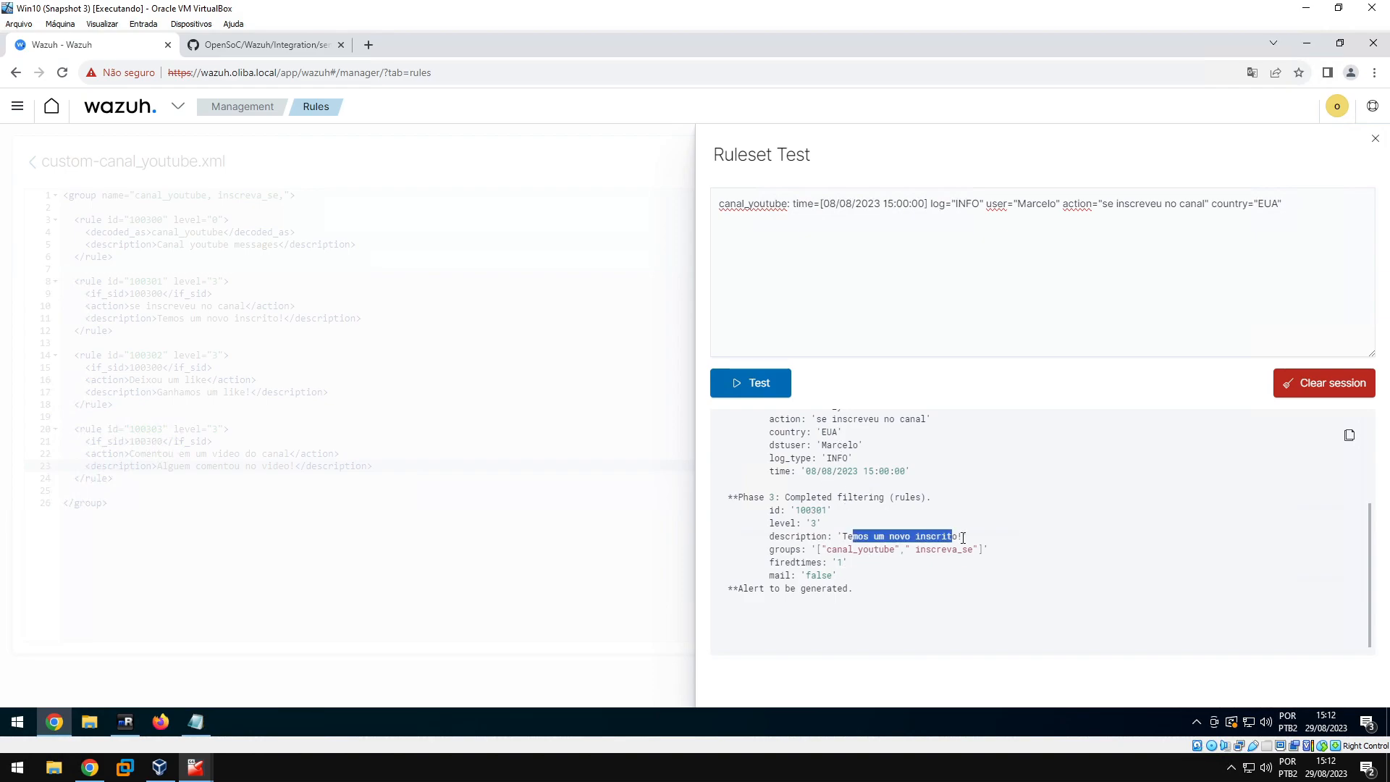
Test the third log_sample line, the "Deixou o like" log, in place of the previous one and examine which rule it matches
{"action": "left_click", "coordinate": [195, 722]}
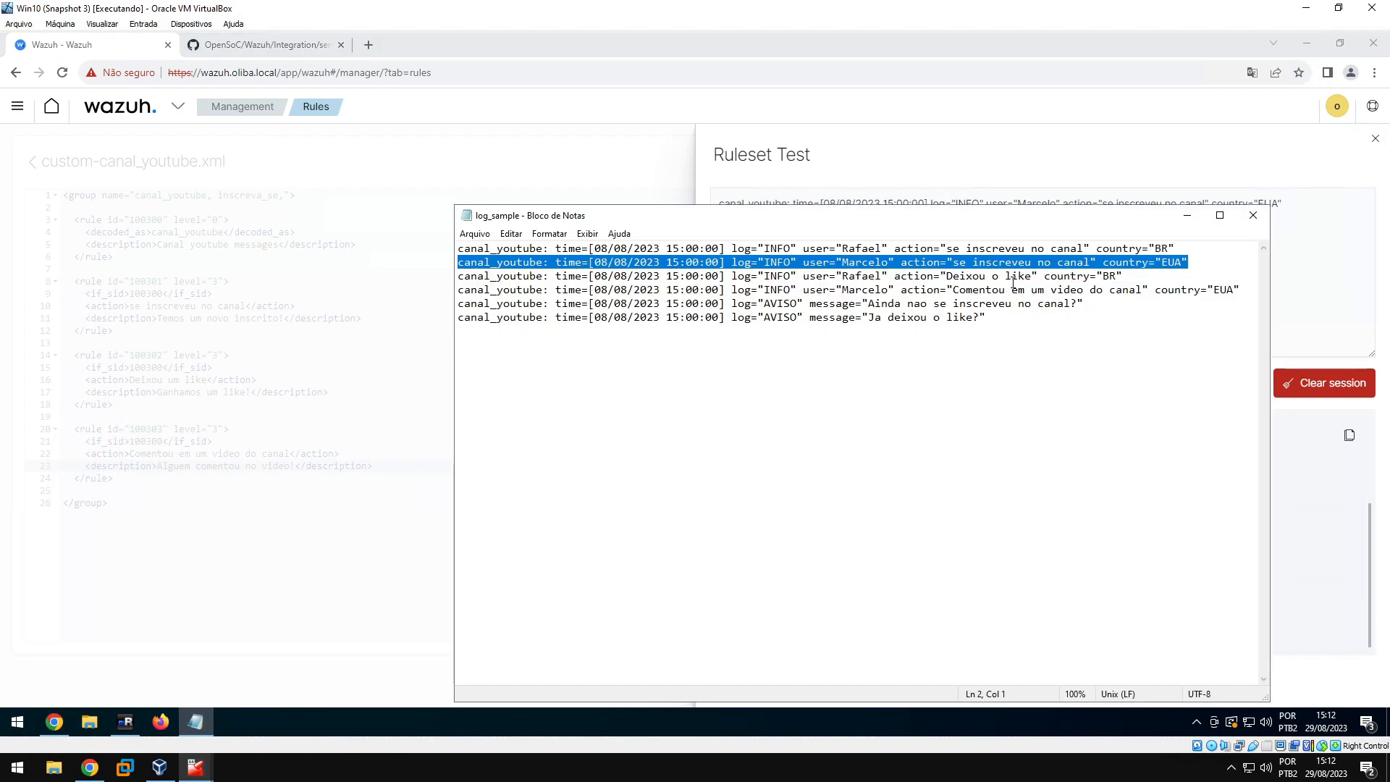
{"action": "left_click_drag", "start_coordinate": [945, 276], "coordinate": [1027, 277]}
{"action": "left_click_drag", "start_coordinate": [1118, 279], "coordinate": [459, 283]}
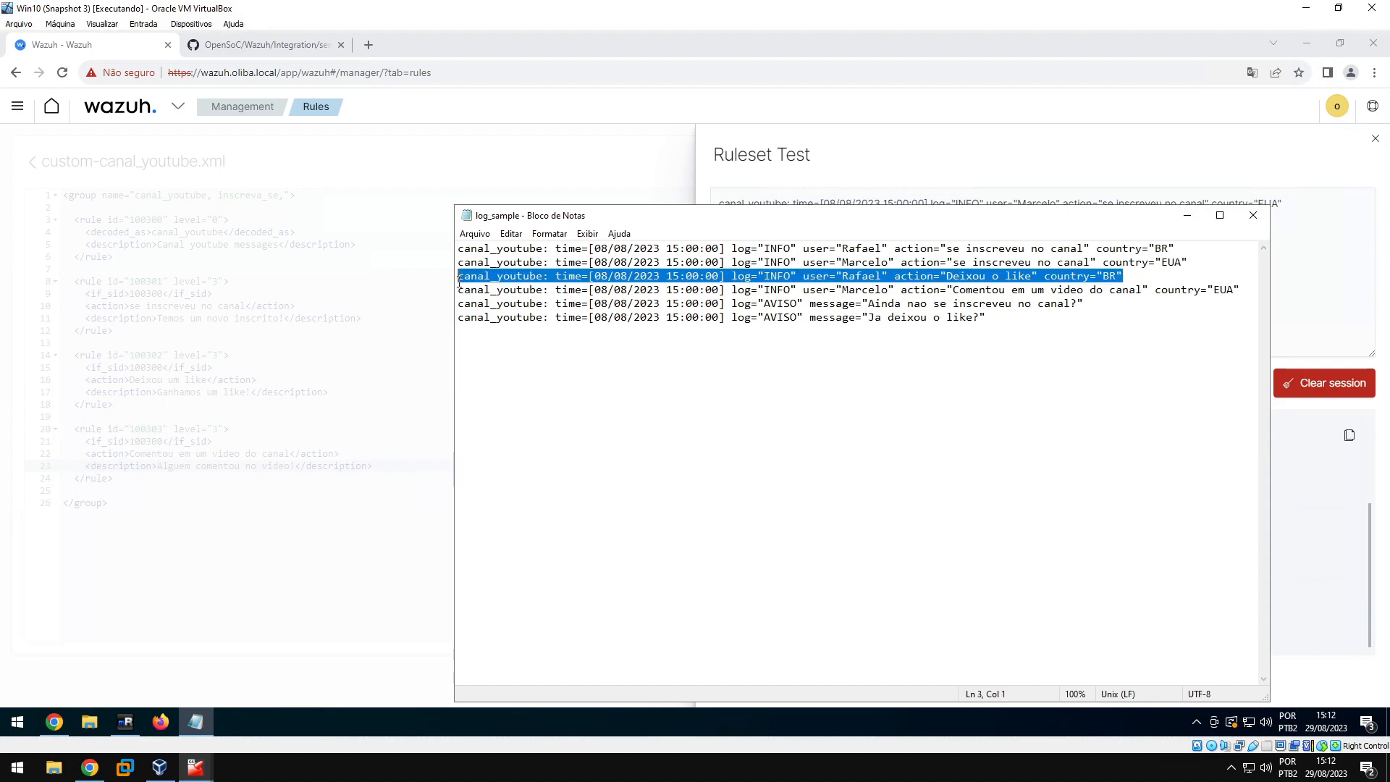
{"action": "left_click", "coordinate": [1284, 204]}
{"action": "left_click_drag", "start_coordinate": [1284, 203], "coordinate": [706, 201]}
{"action": "key", "text": "ctrl+v"}
{"action": "left_click", "coordinate": [756, 382]}
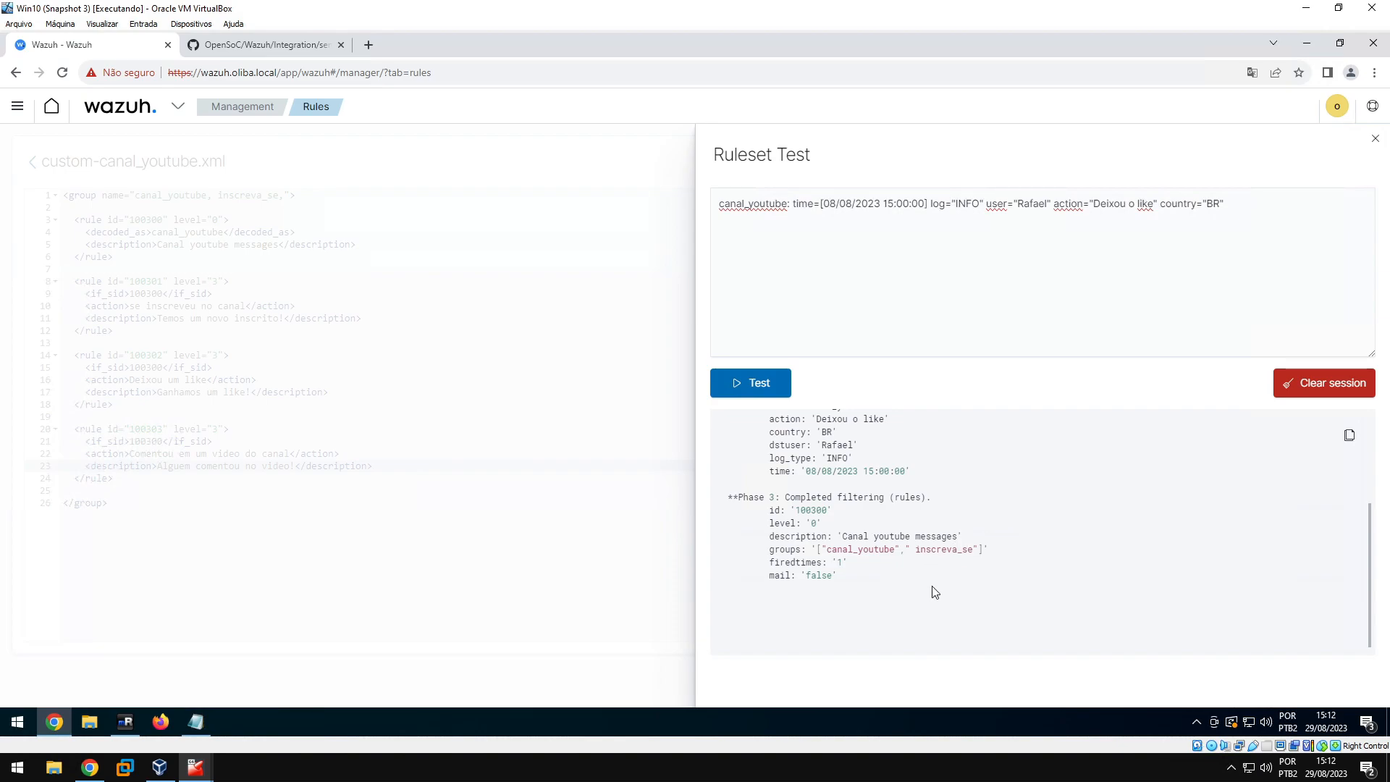
{"action": "scroll", "coordinate": [905, 590], "scroll_direction": "up", "scroll_amount": 2}
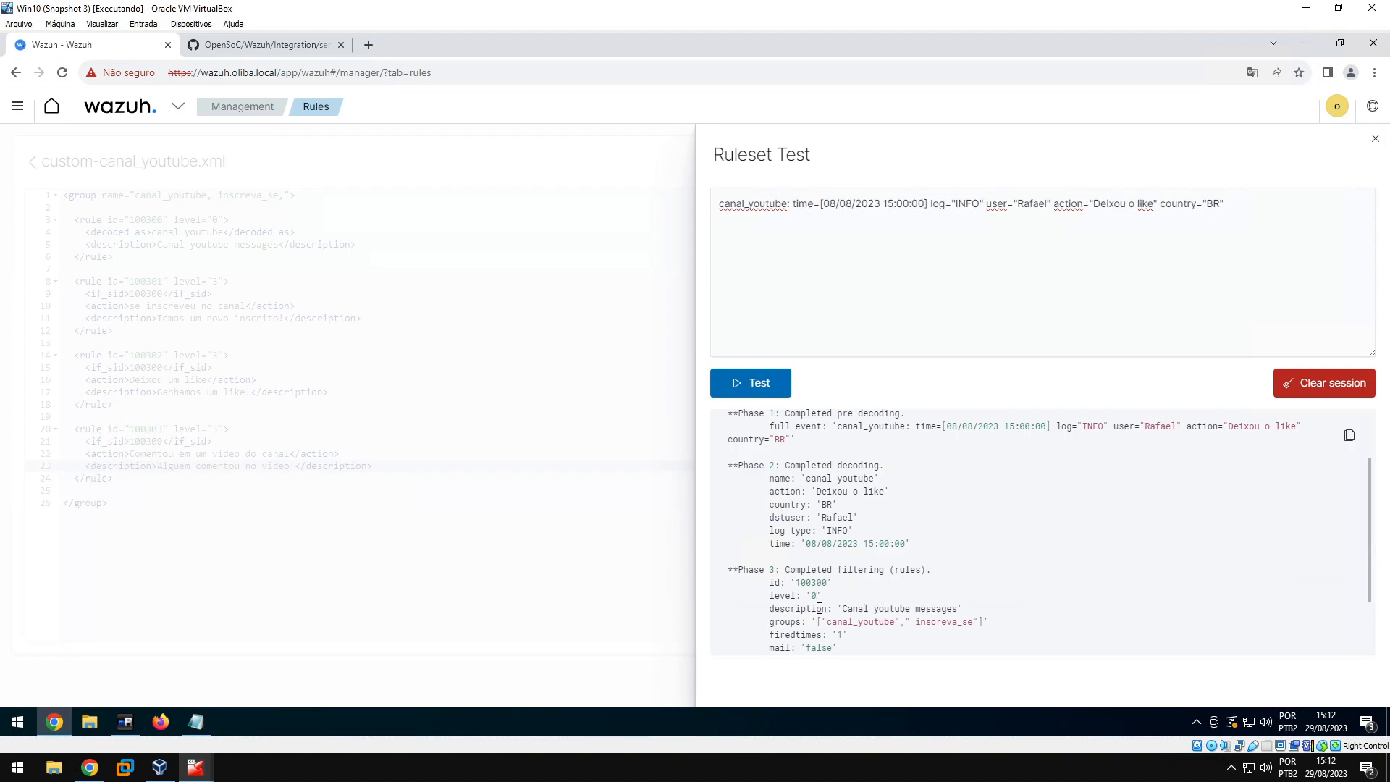
{"action": "scroll", "coordinate": [820, 608], "scroll_direction": "down", "scroll_amount": 1}
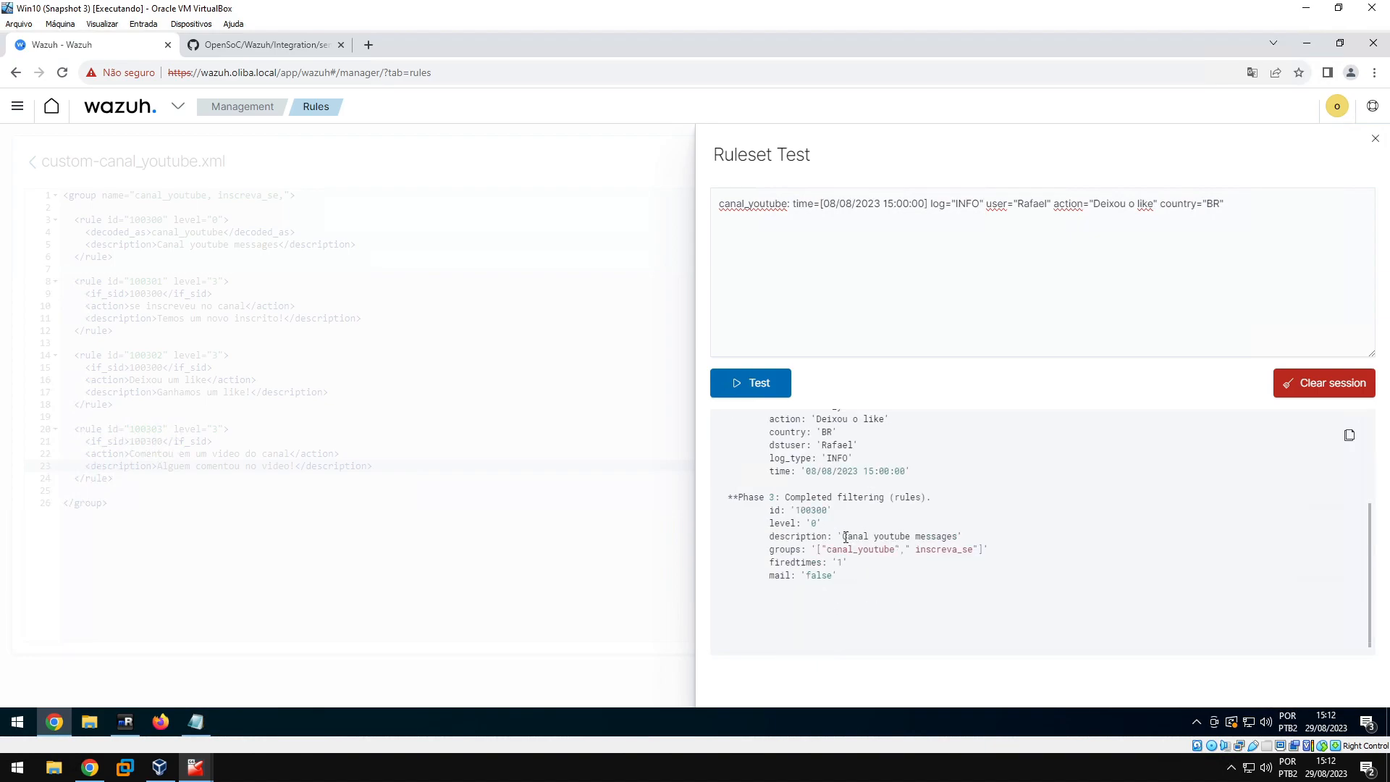
{"action": "left_click_drag", "start_coordinate": [842, 536], "coordinate": [955, 537]}
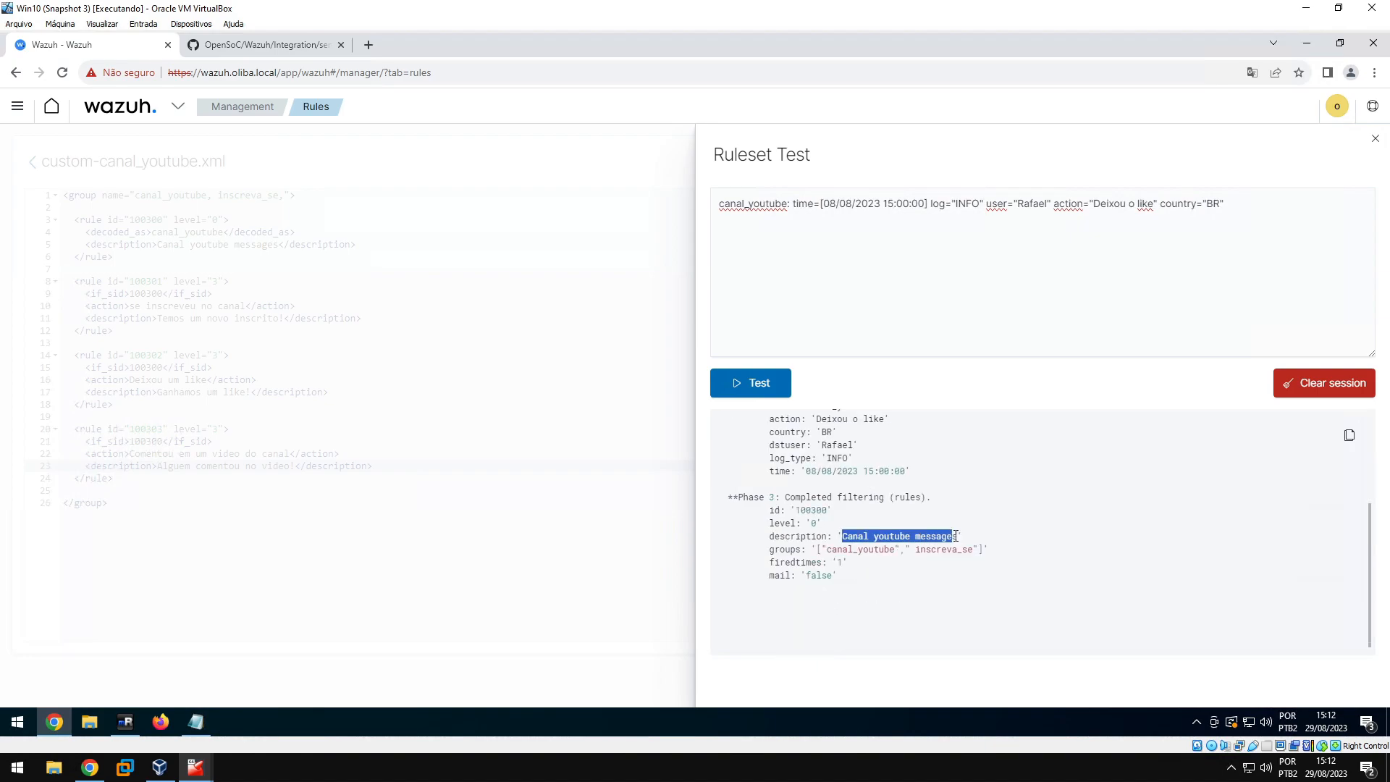
Examine the matched rule's description and level for the "Deixou o like" log, and close the Ruleset Test
{"action": "left_click", "coordinate": [916, 538]}
{"action": "double_click", "coordinate": [816, 522]}
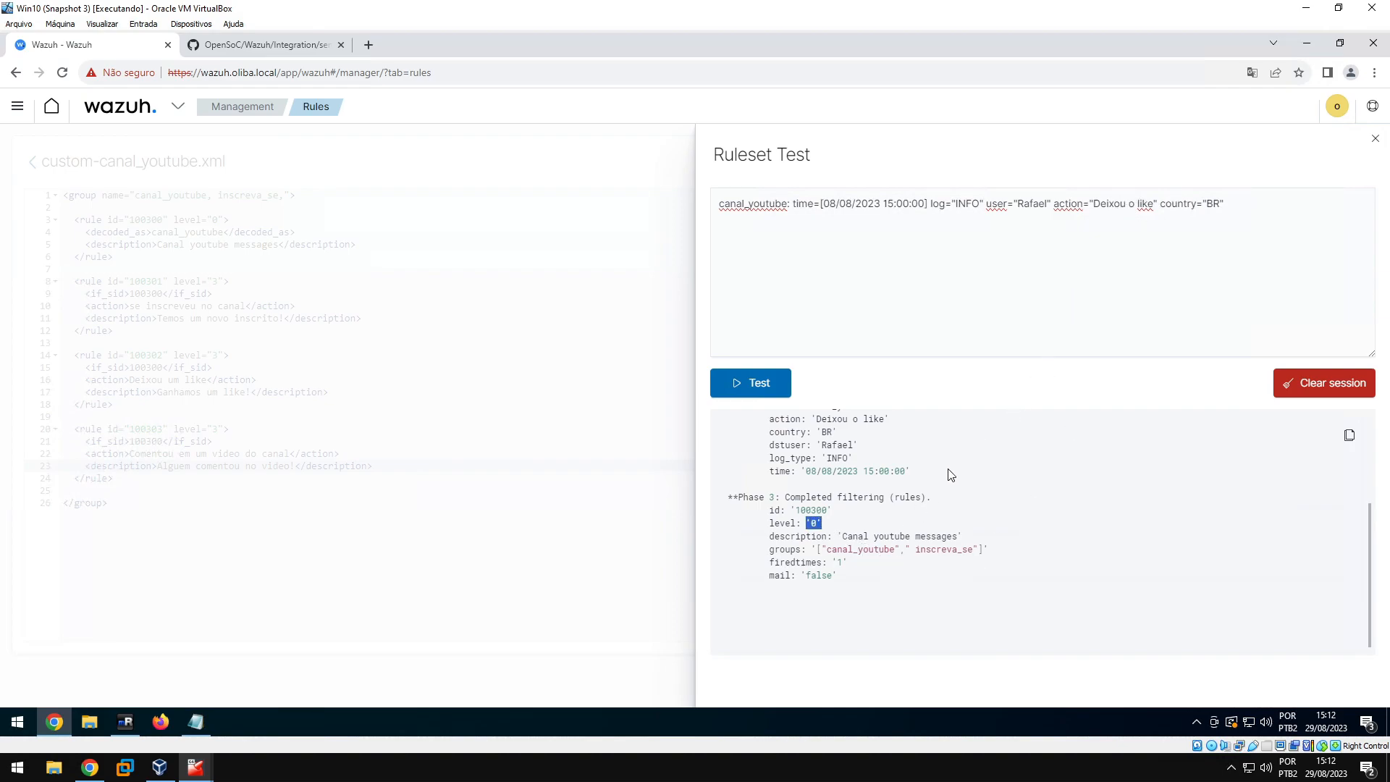
{"action": "left_click", "coordinate": [512, 394]}
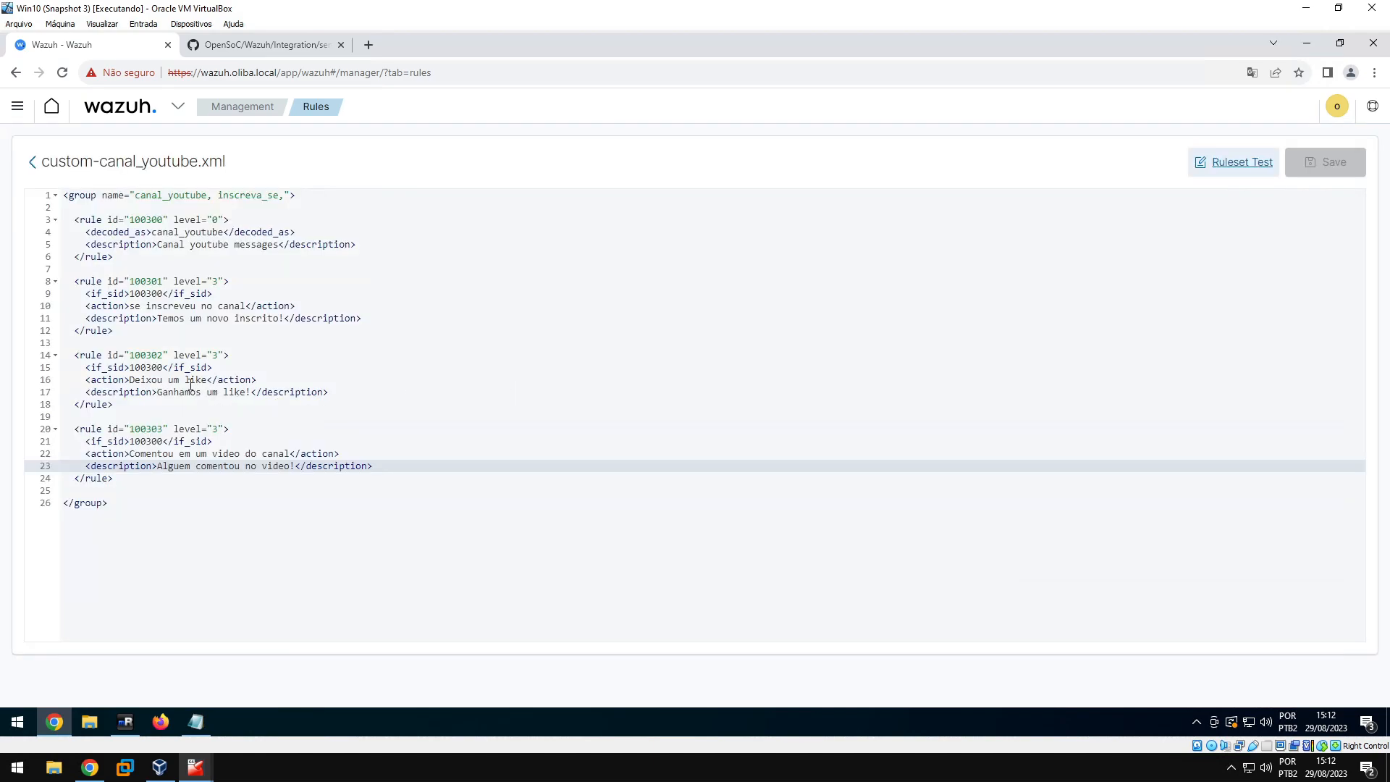
Replace the action text of rule 100302 with "Deixou o like", copied from the third log_sample line
{"action": "left_click", "coordinate": [139, 381]}
{"action": "left_click", "coordinate": [178, 380]}
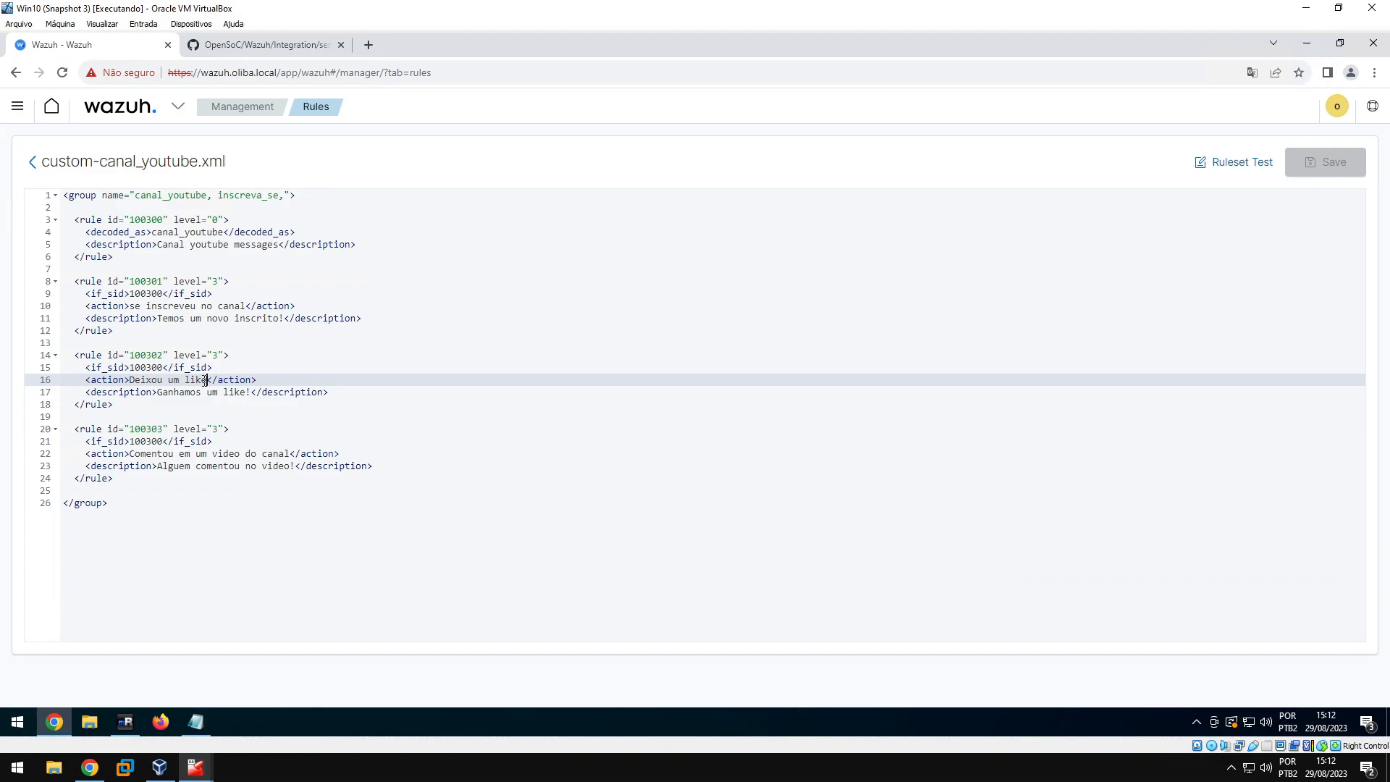
{"action": "left_click", "coordinate": [148, 368]}
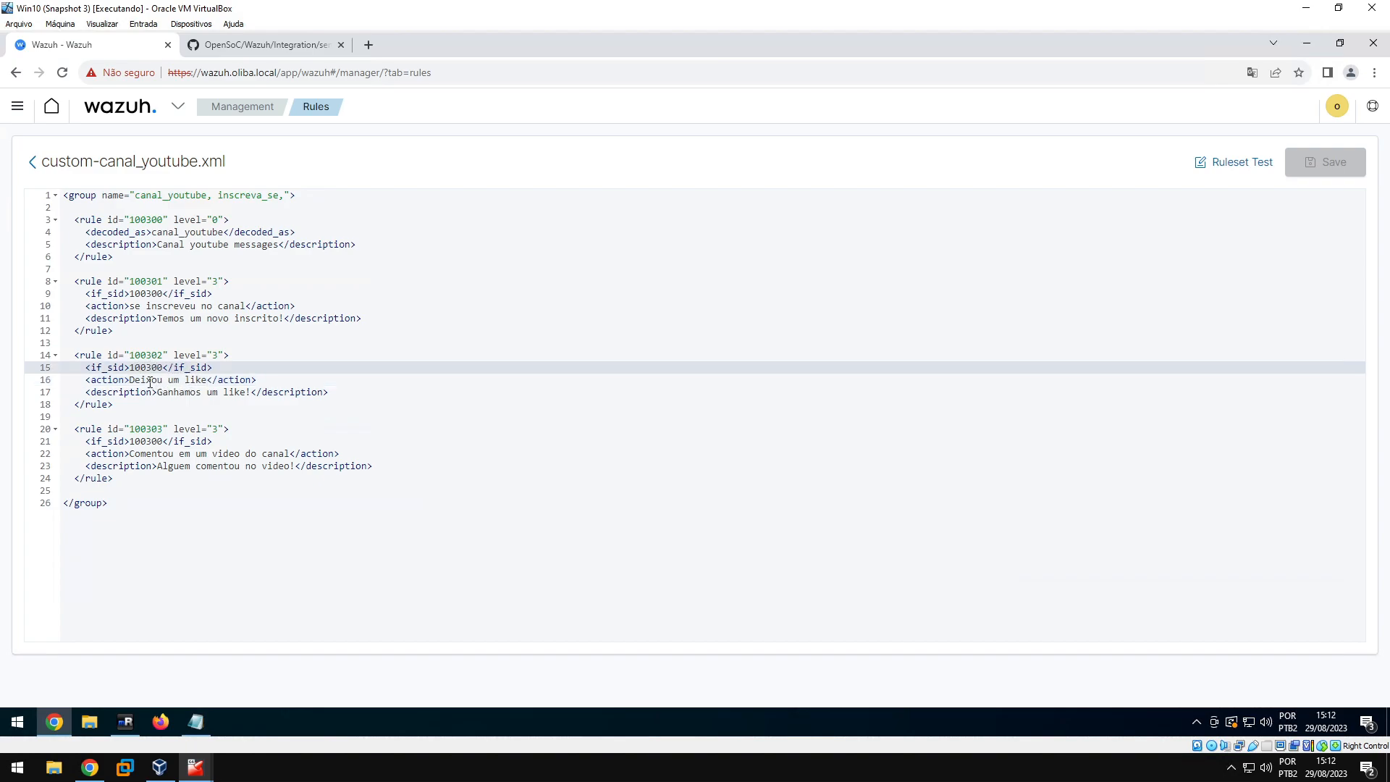
{"action": "left_click", "coordinate": [179, 381]}
{"action": "left_click", "coordinate": [198, 721]}
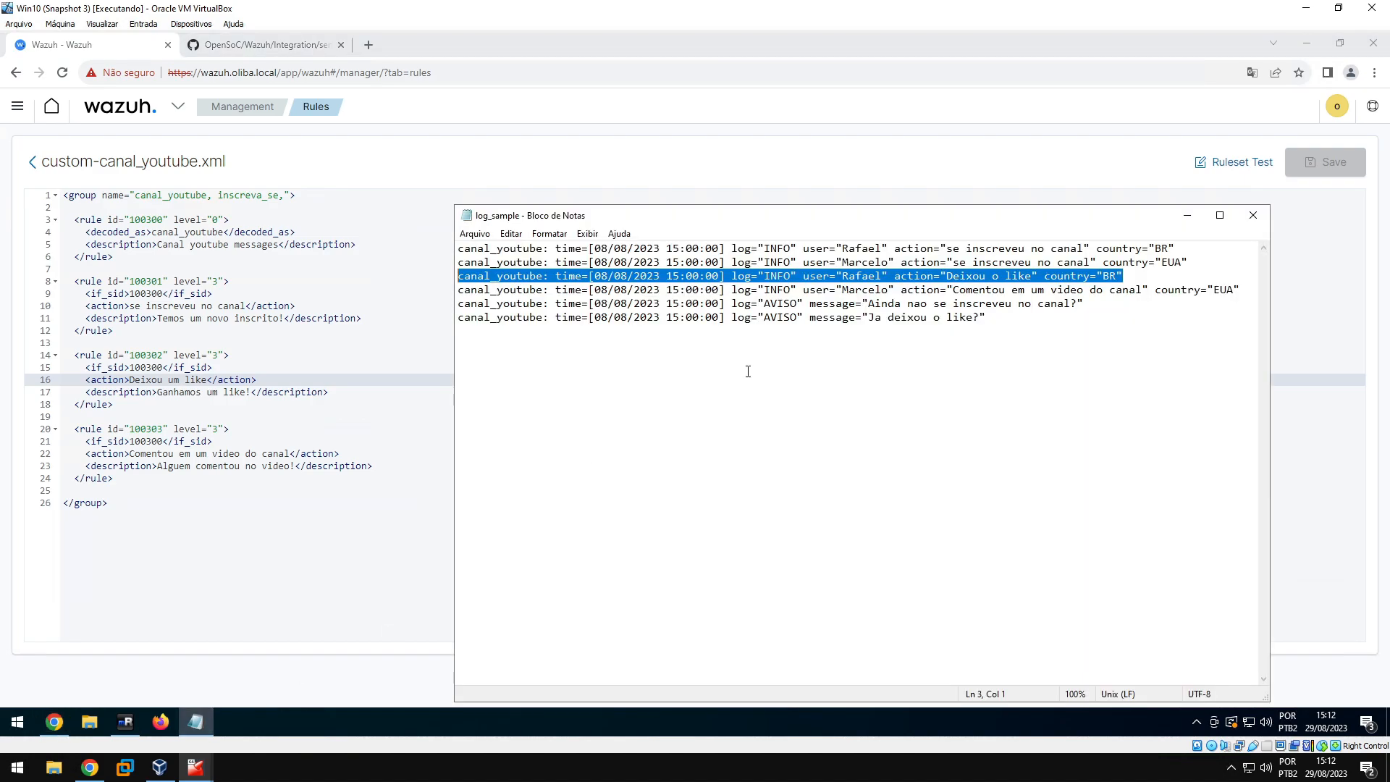
{"action": "left_click", "coordinate": [975, 277]}
{"action": "left_click_drag", "start_coordinate": [1033, 277], "coordinate": [946, 278]}
{"action": "right_click", "coordinate": [976, 278]}
{"action": "left_click", "coordinate": [1006, 320]}
{"action": "left_click", "coordinate": [135, 392]}
{"action": "left_click_drag", "start_coordinate": [130, 380], "coordinate": [208, 385]}
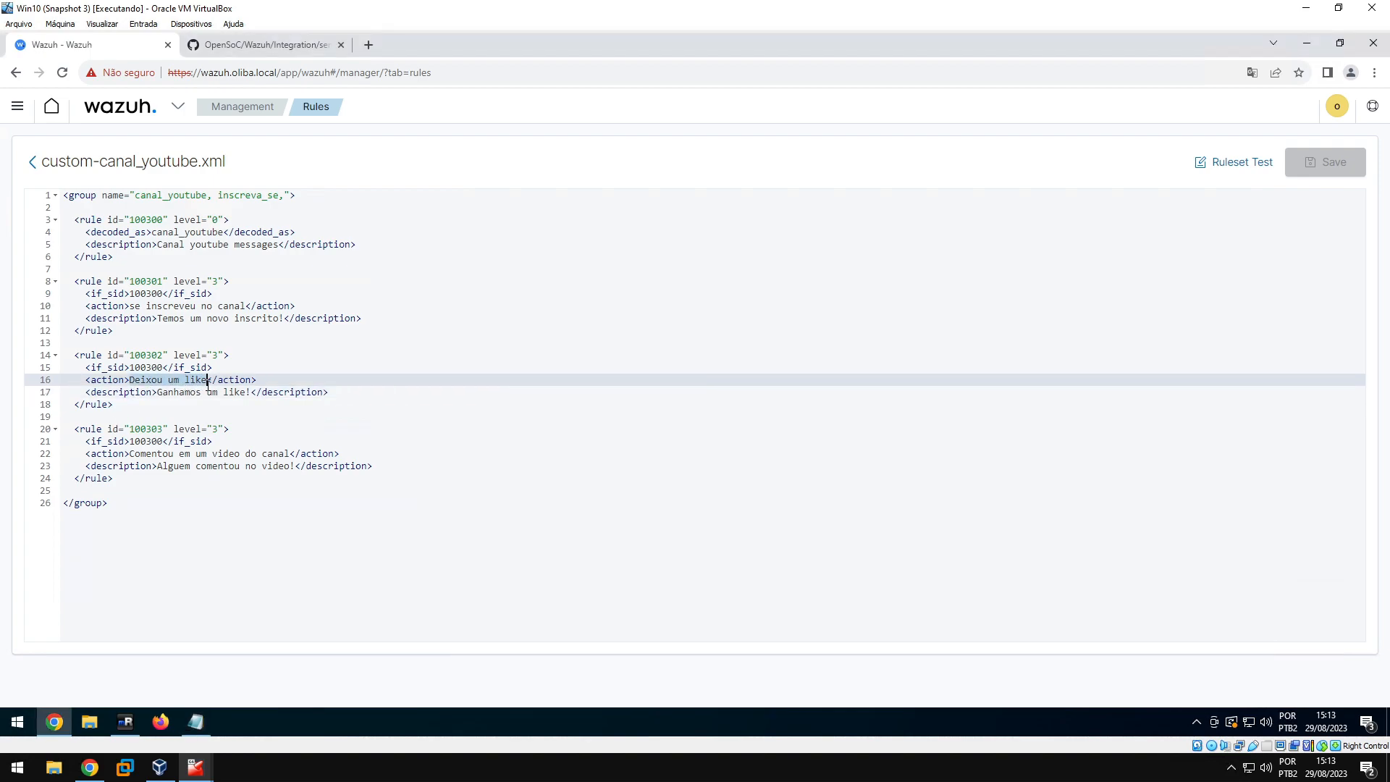
{"action": "key", "text": "ctrl+v"}
{"action": "left_click", "coordinate": [196, 722]}
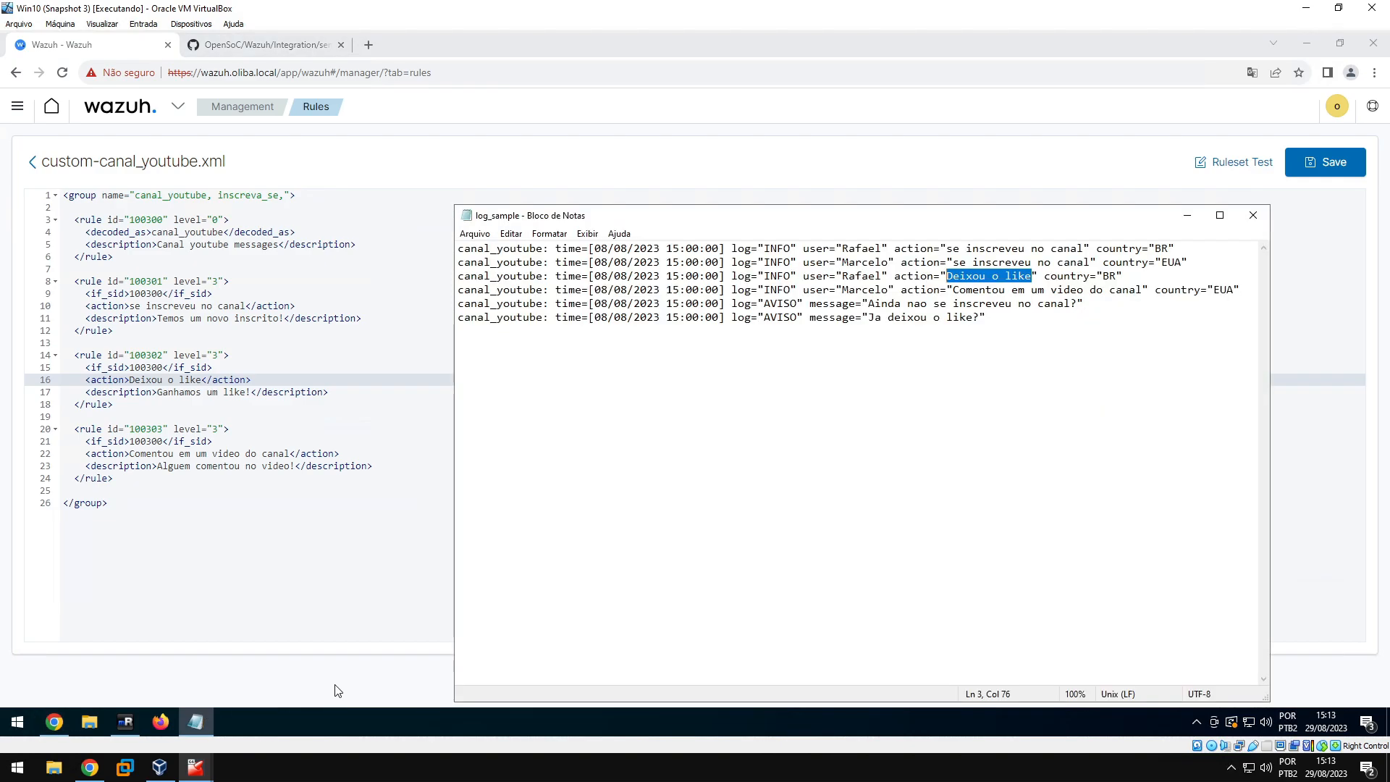
{"action": "left_click", "coordinate": [1196, 222]}
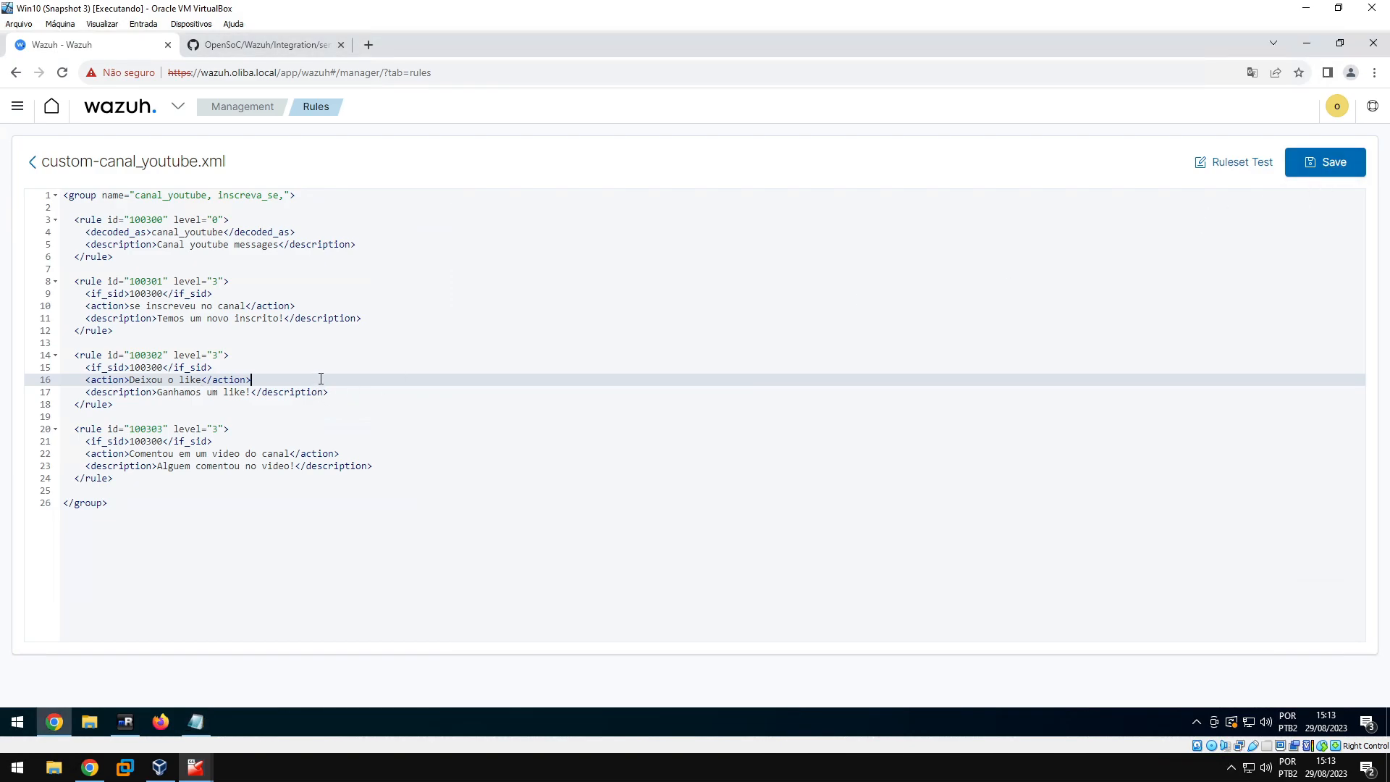
Run a Ruleset Test on the fourth log_sample line, the "Comentou em um video do canal" log
{"action": "left_click", "coordinate": [205, 721]}
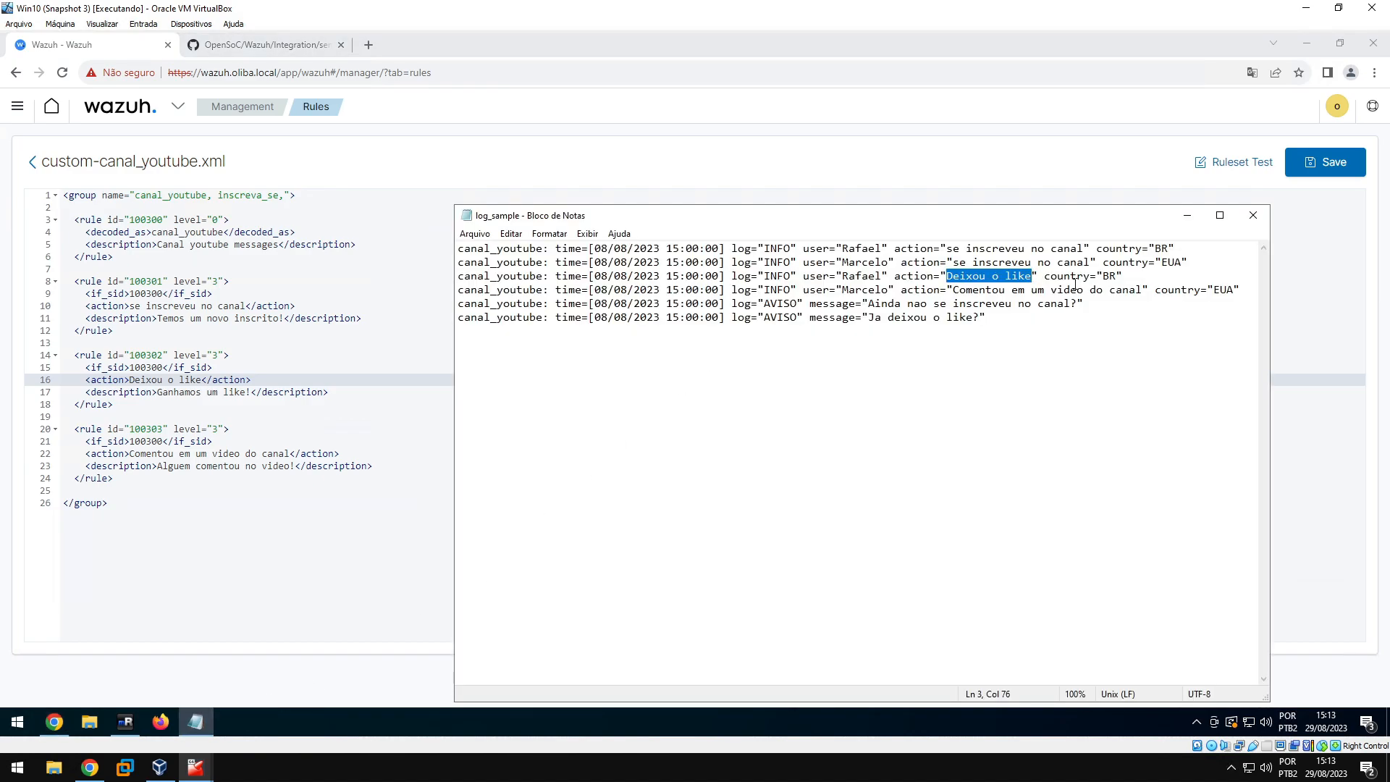
{"action": "left_click_drag", "start_coordinate": [1240, 290], "coordinate": [448, 290]}
{"action": "right_click", "coordinate": [476, 292]}
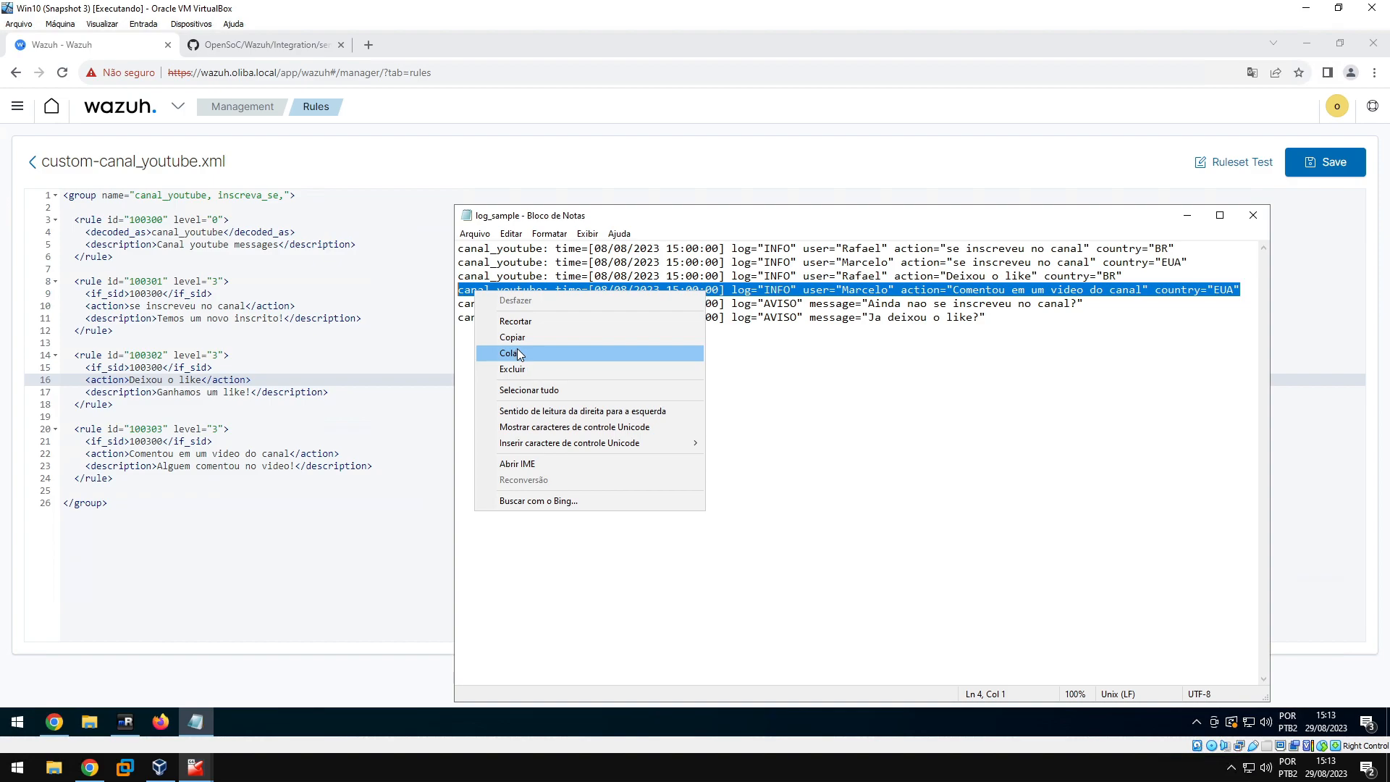
{"action": "left_click", "coordinate": [527, 335]}
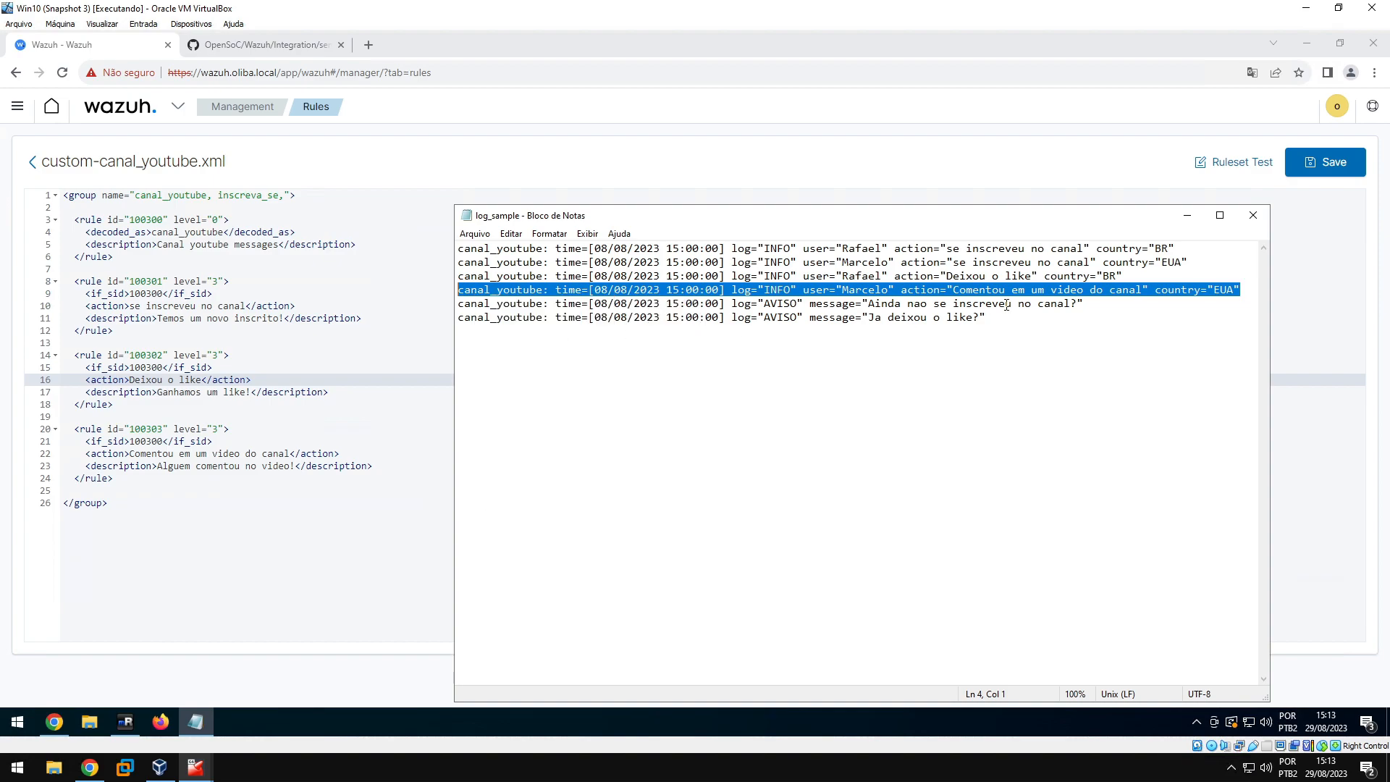
{"action": "left_click", "coordinate": [1186, 215]}
{"action": "left_click", "coordinate": [1233, 162]}
{"action": "left_click", "coordinate": [826, 261]}
{"action": "key", "text": "ctrl+v"}
{"action": "left_click", "coordinate": [753, 383]}
Examine the matched rule's id and description in the test result, and close the Ruleset Test
{"action": "scroll", "coordinate": [910, 522], "scroll_direction": "down", "scroll_amount": 1}
{"action": "scroll", "coordinate": [910, 523], "scroll_direction": "down", "scroll_amount": 1}
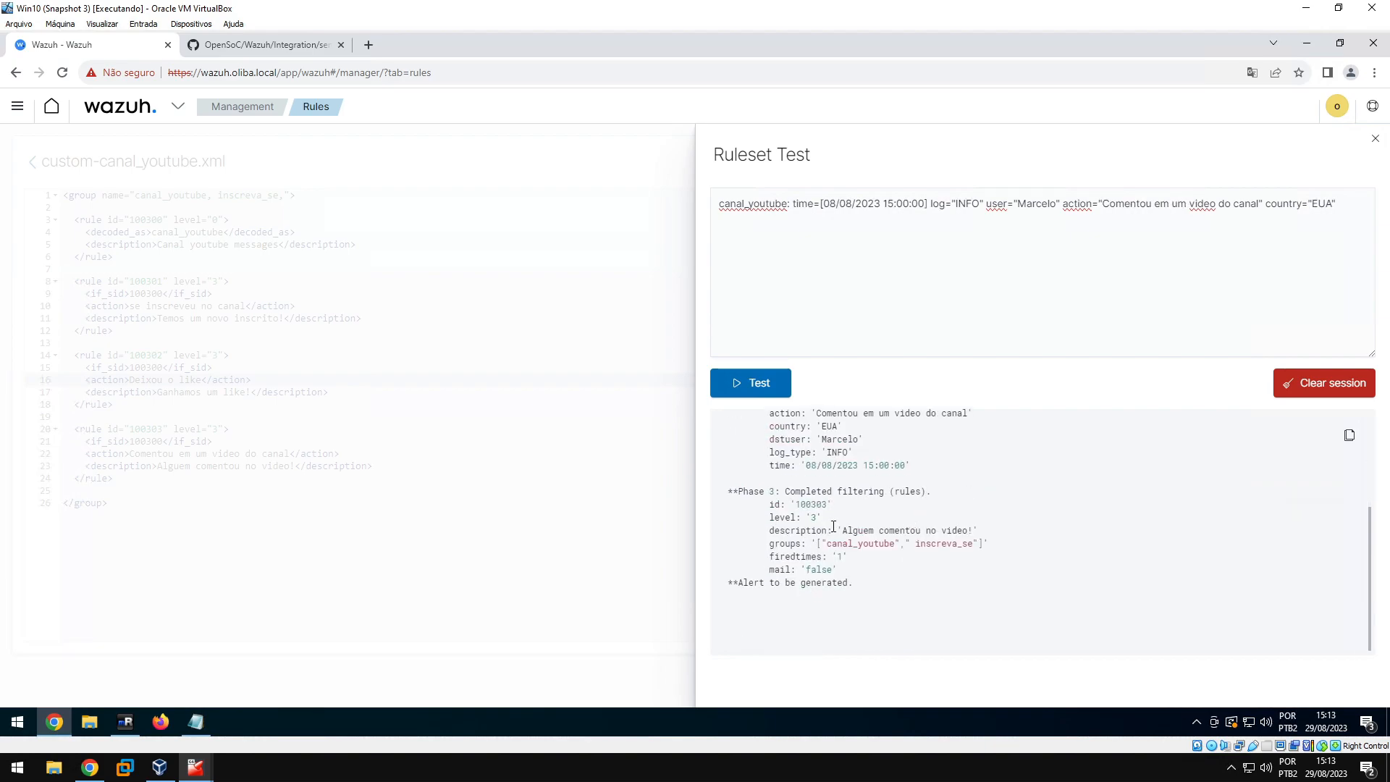
{"action": "left_click_drag", "start_coordinate": [810, 504], "coordinate": [829, 505]}
{"action": "left_click", "coordinate": [889, 559]}
{"action": "left_click_drag", "start_coordinate": [842, 530], "coordinate": [961, 530]}
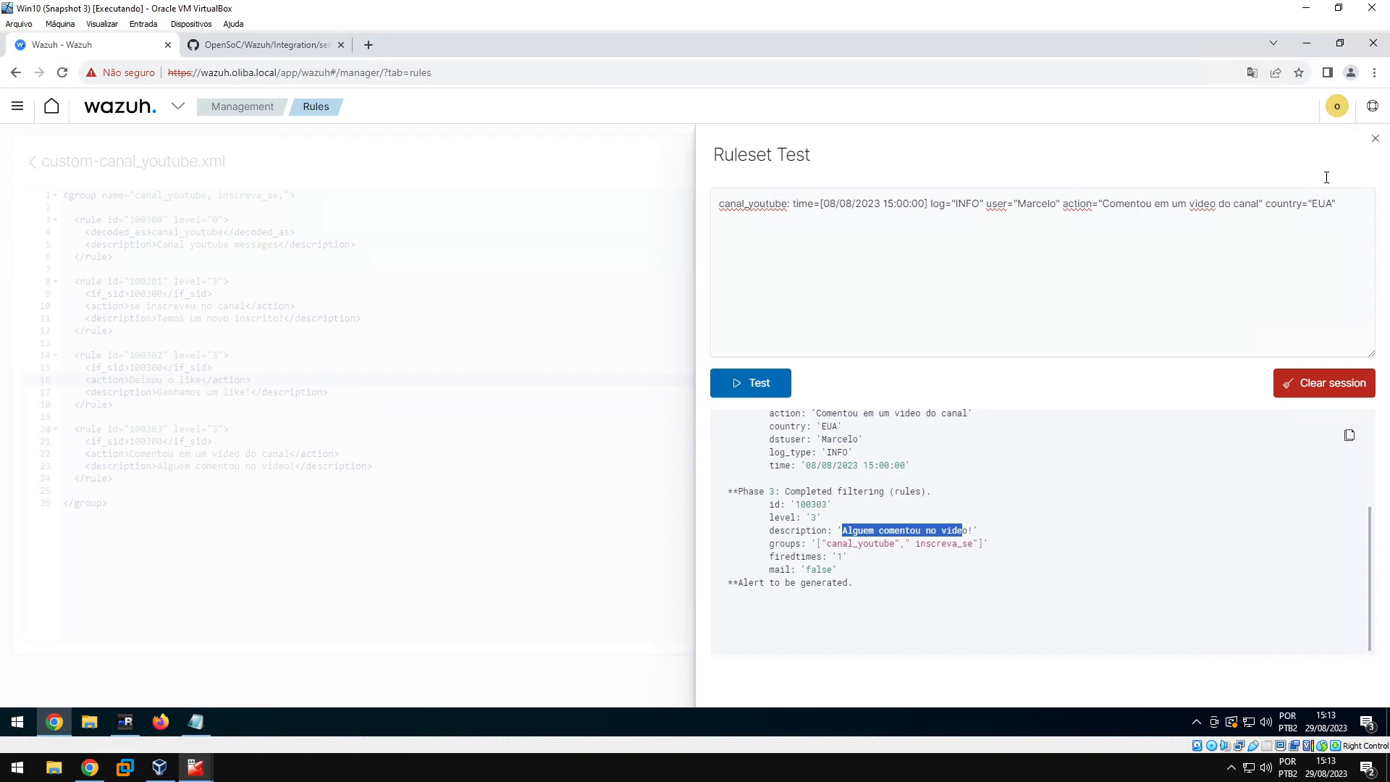
{"action": "left_click", "coordinate": [1375, 138]}
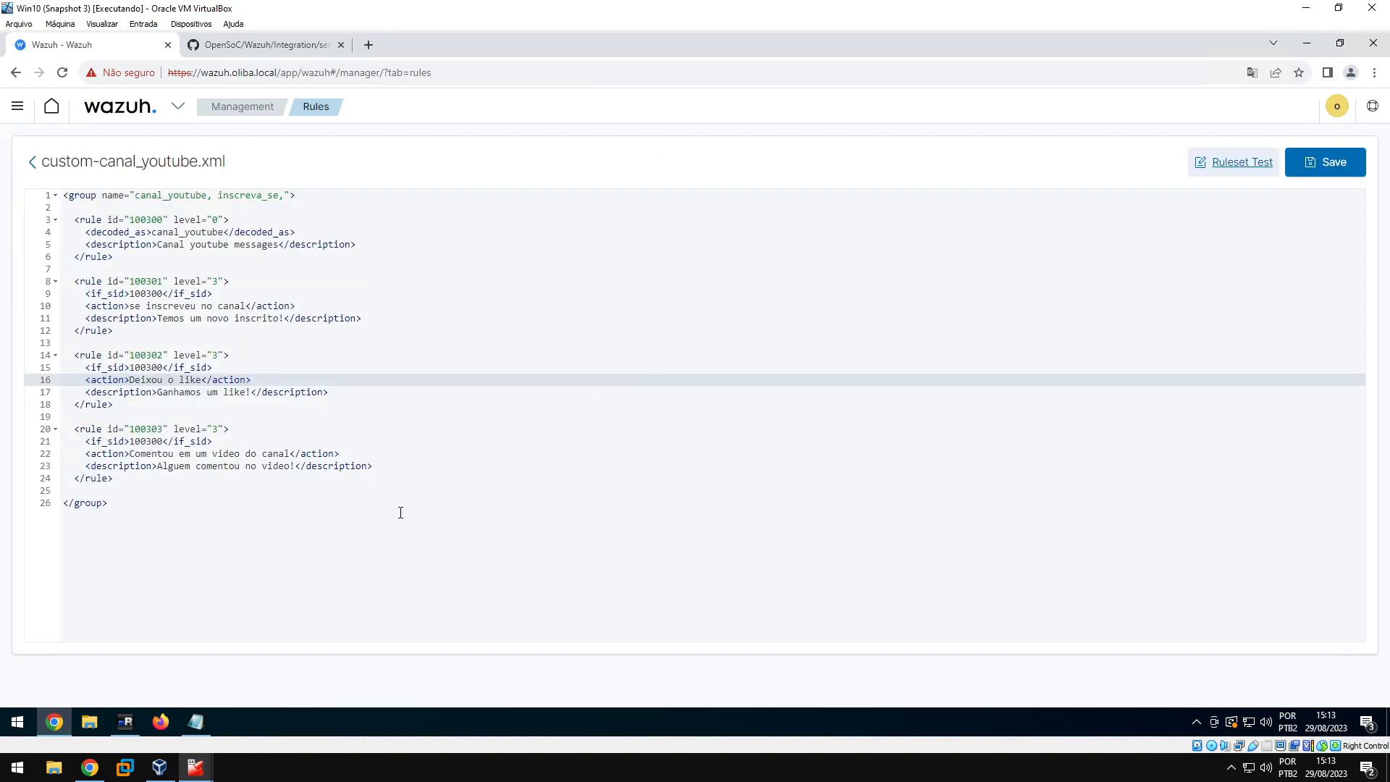
Compare the log type and message field of the AVISO lines in log_sample with the action field of the INFO lines
{"action": "left_click", "coordinate": [196, 721]}
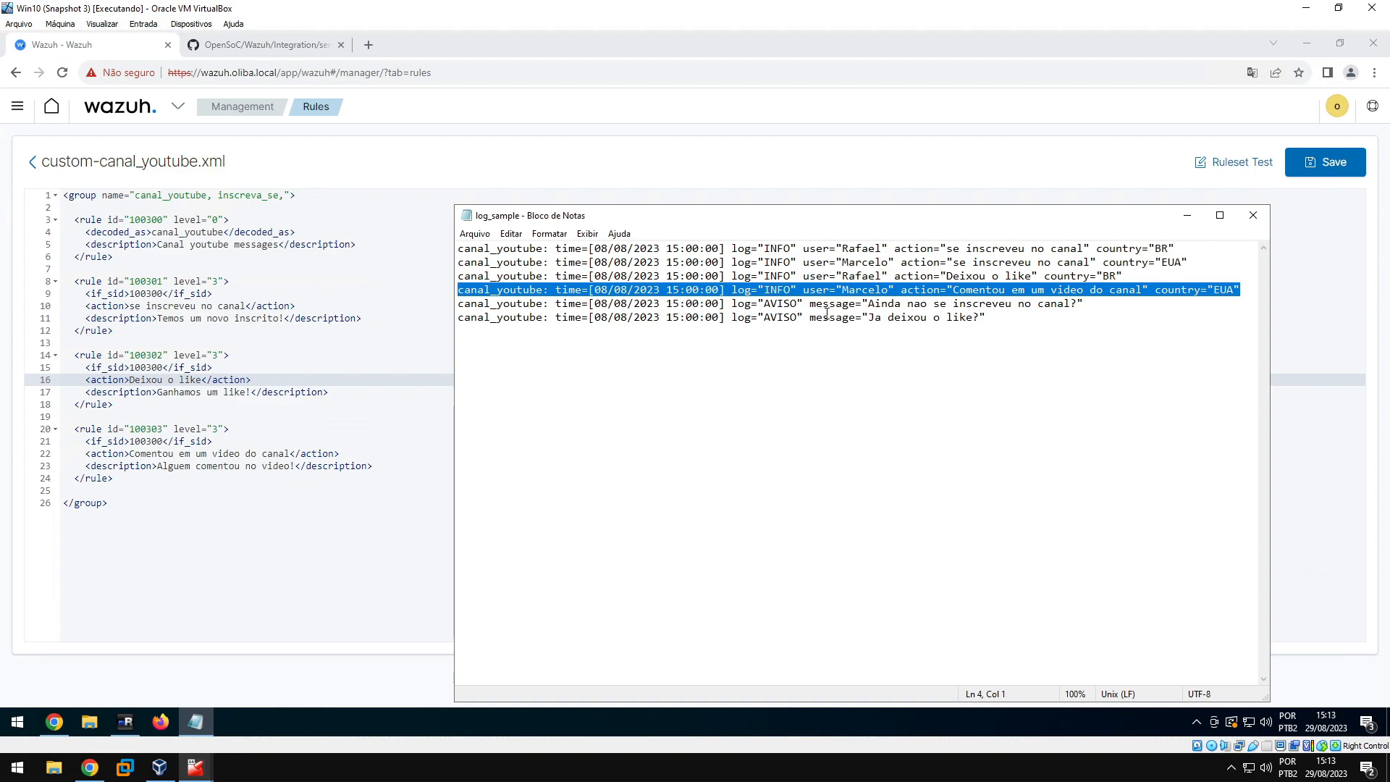
{"action": "left_click", "coordinate": [852, 344]}
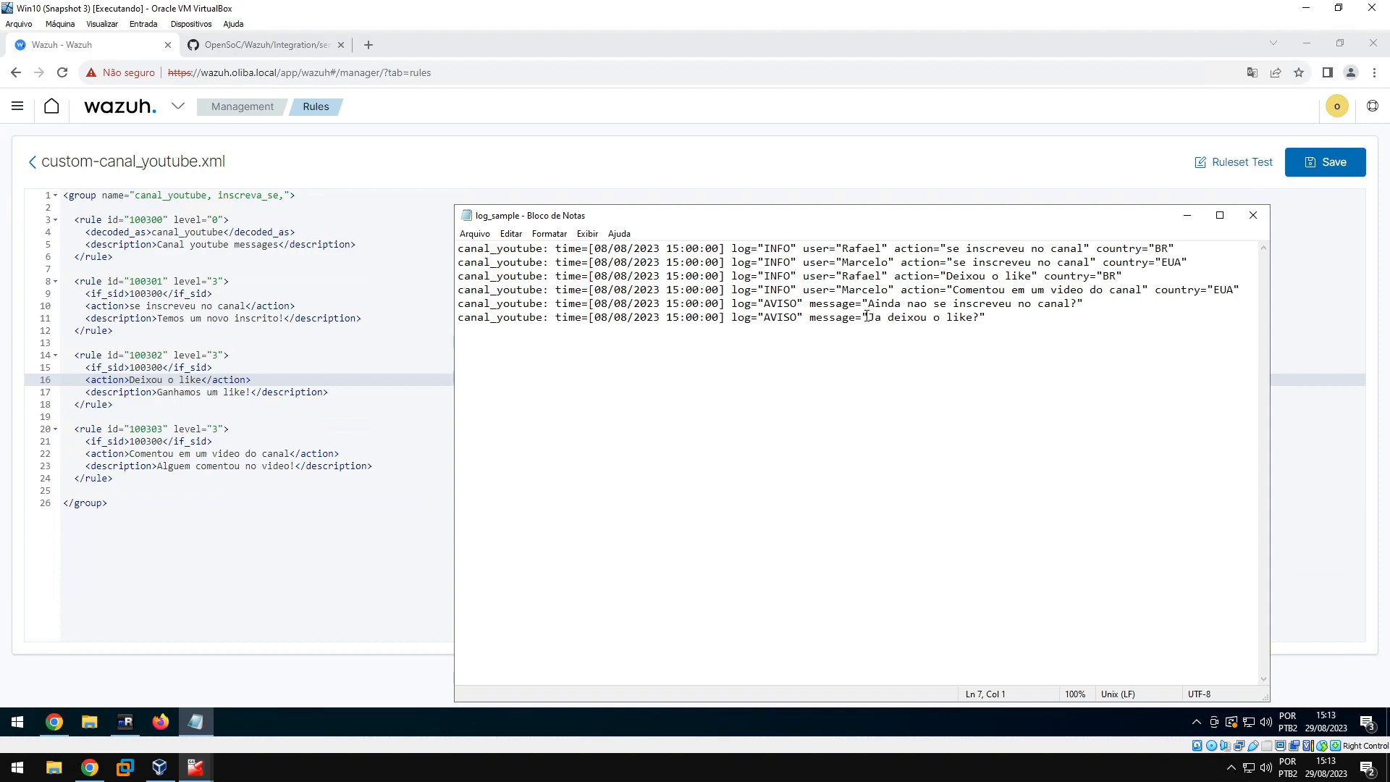
{"action": "left_click_drag", "start_coordinate": [816, 304], "coordinate": [1040, 308]}
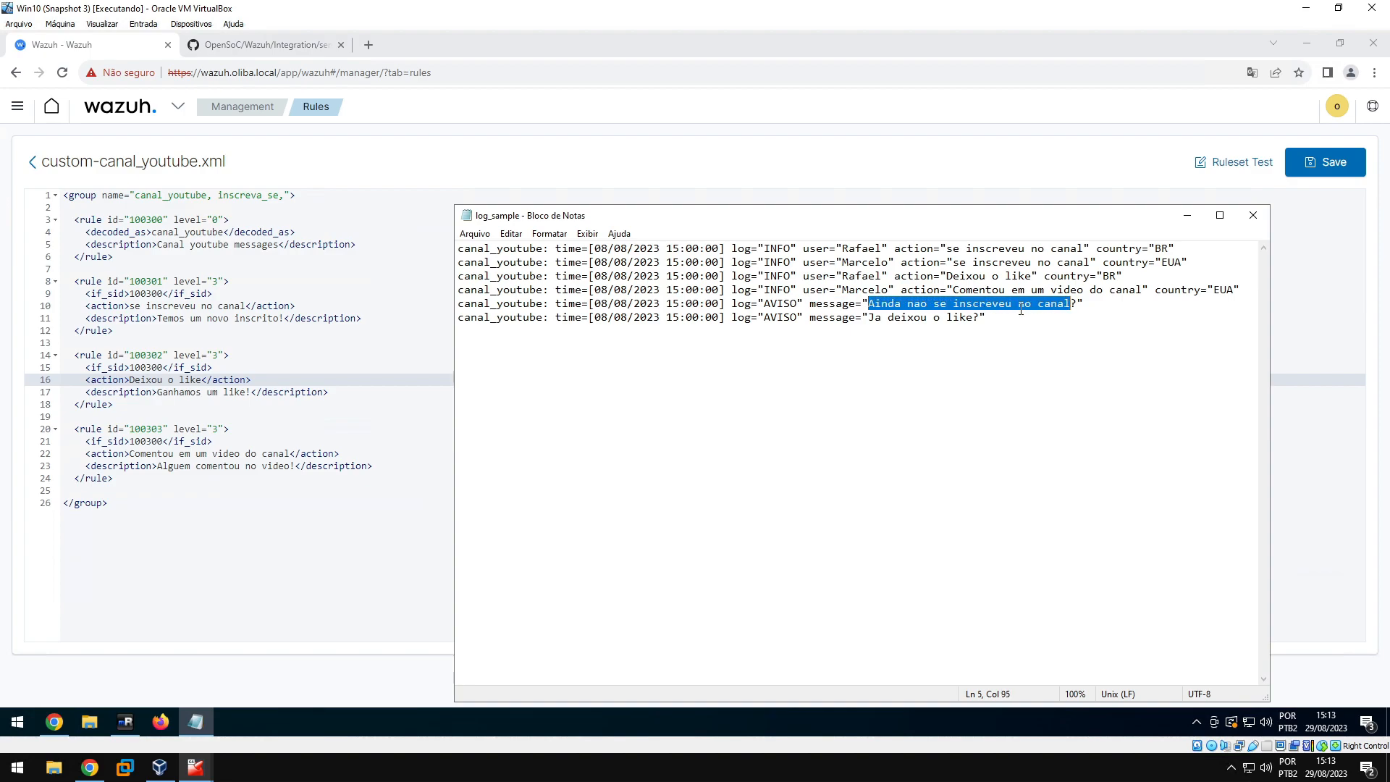
{"action": "left_click_drag", "start_coordinate": [765, 304], "coordinate": [796, 305]}
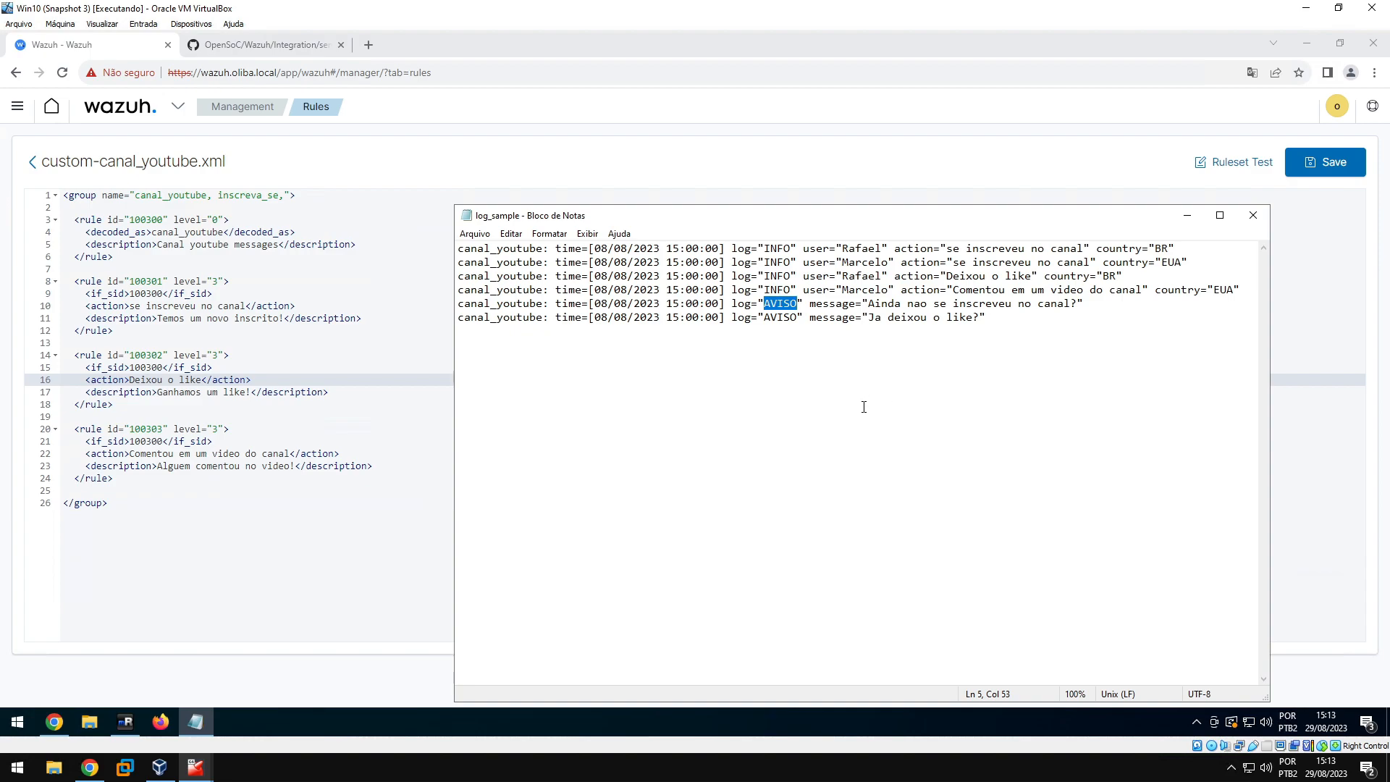
{"action": "left_click", "coordinate": [1187, 216]}
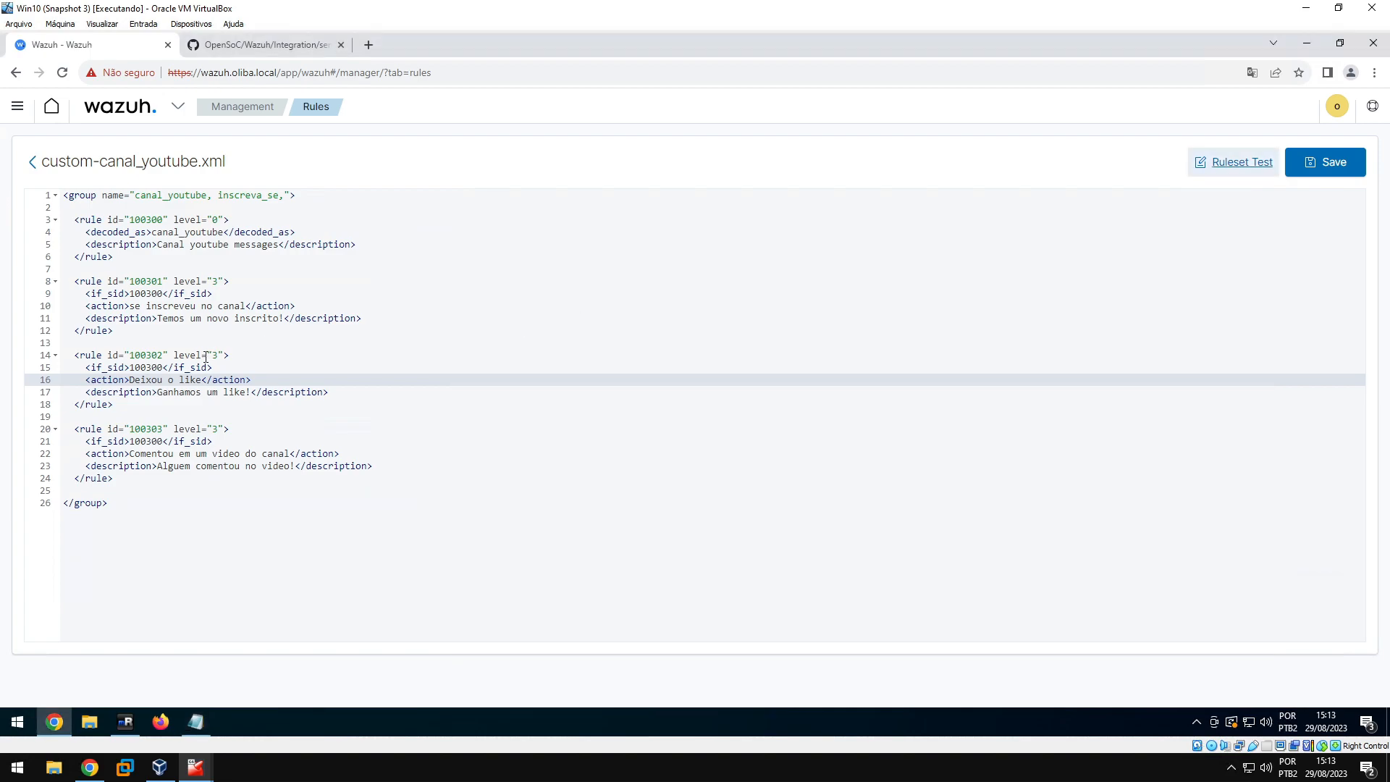
{"action": "left_click", "coordinate": [264, 377]}
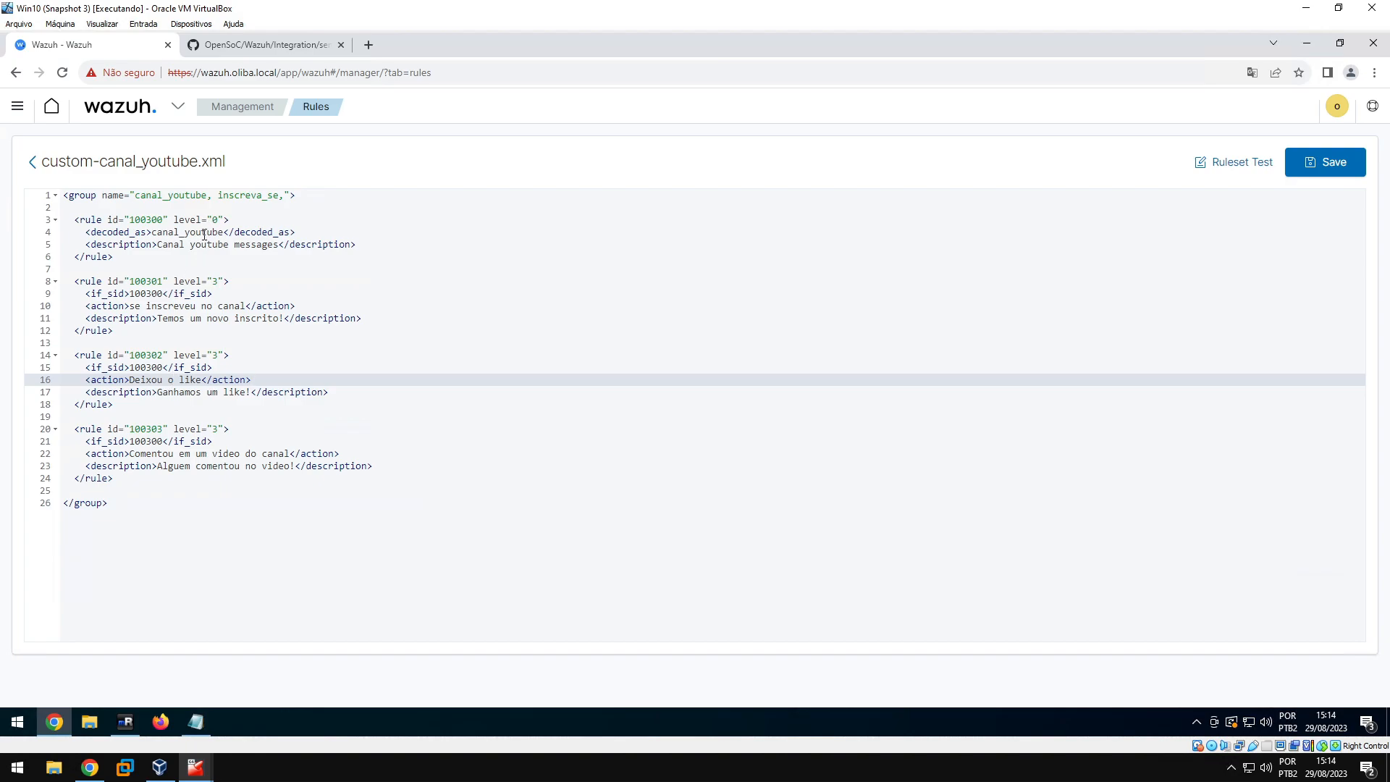
{"action": "left_click", "coordinate": [145, 481]}
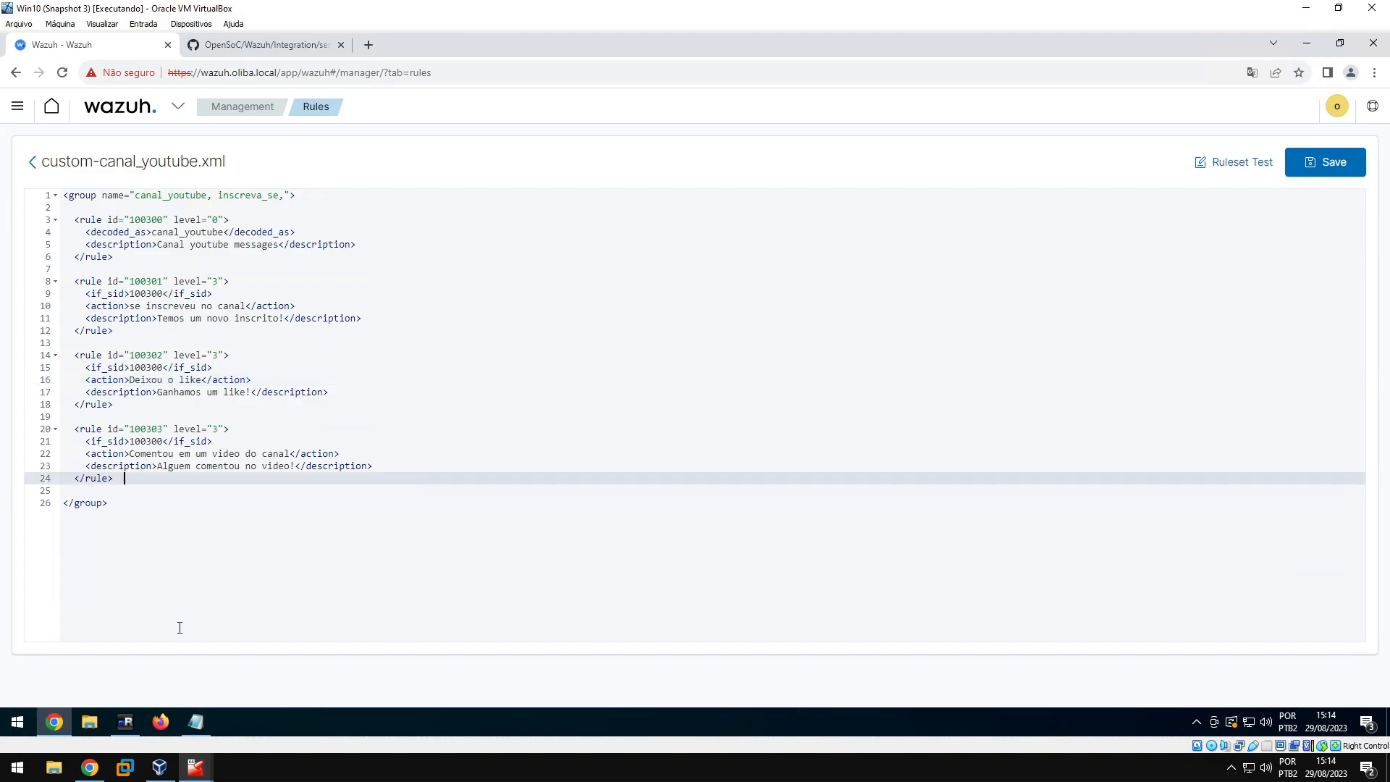
{"action": "left_click", "coordinate": [199, 721]}
{"action": "left_click", "coordinate": [880, 321]}
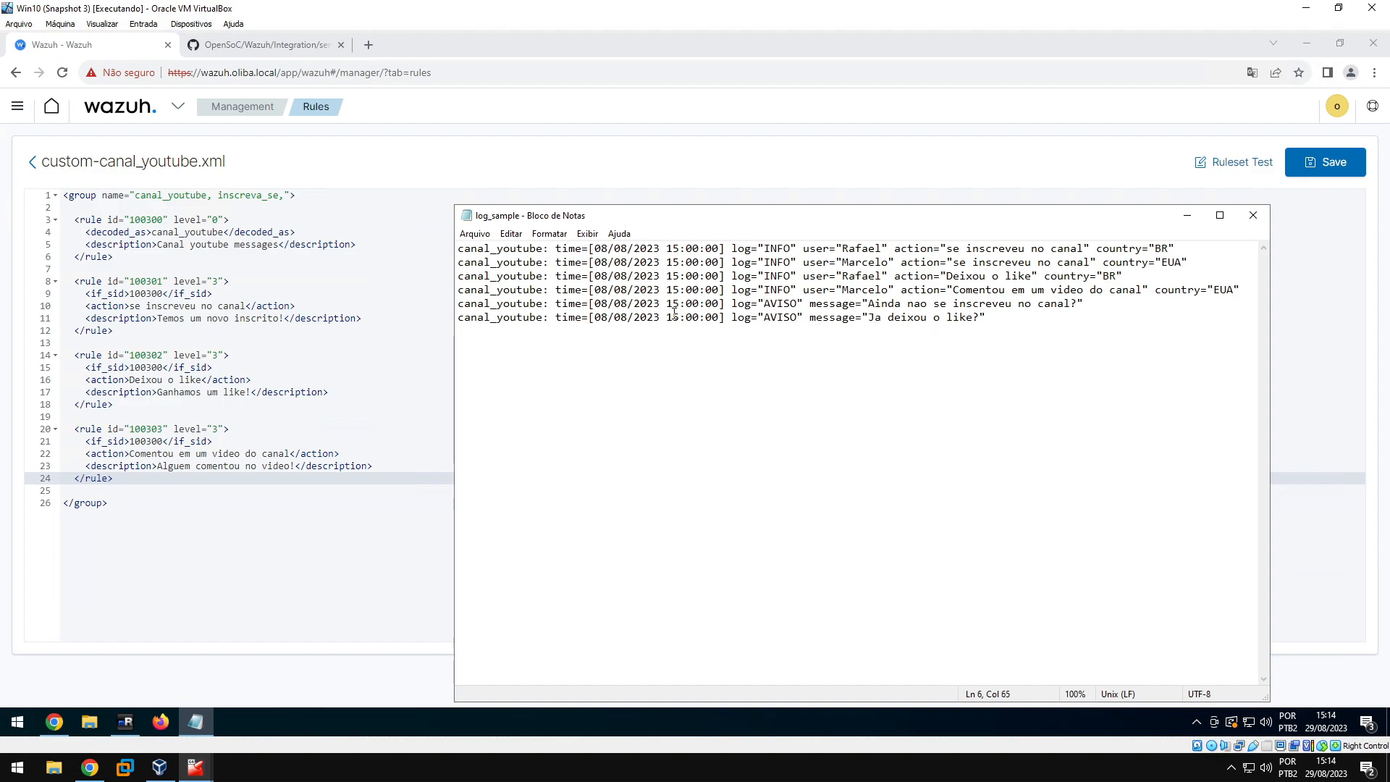
{"action": "left_click_drag", "start_coordinate": [900, 289], "coordinate": [939, 290]}
{"action": "left_click", "coordinate": [927, 290]}
{"action": "left_click", "coordinate": [1186, 215]}
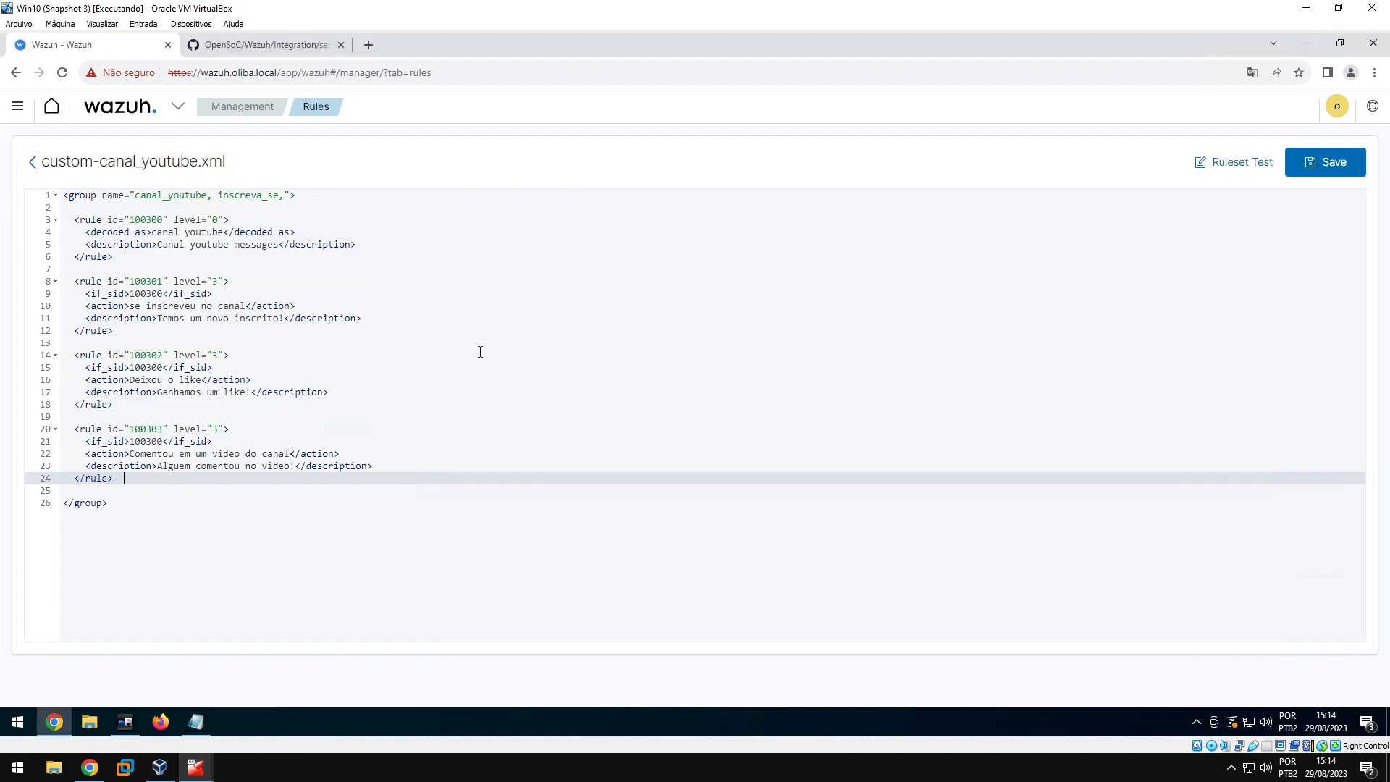
Duplicate rule 100303 beneath itself inside the group and set the copy's rule id to 100304
{"action": "left_click_drag", "start_coordinate": [118, 477], "coordinate": [63, 431]}
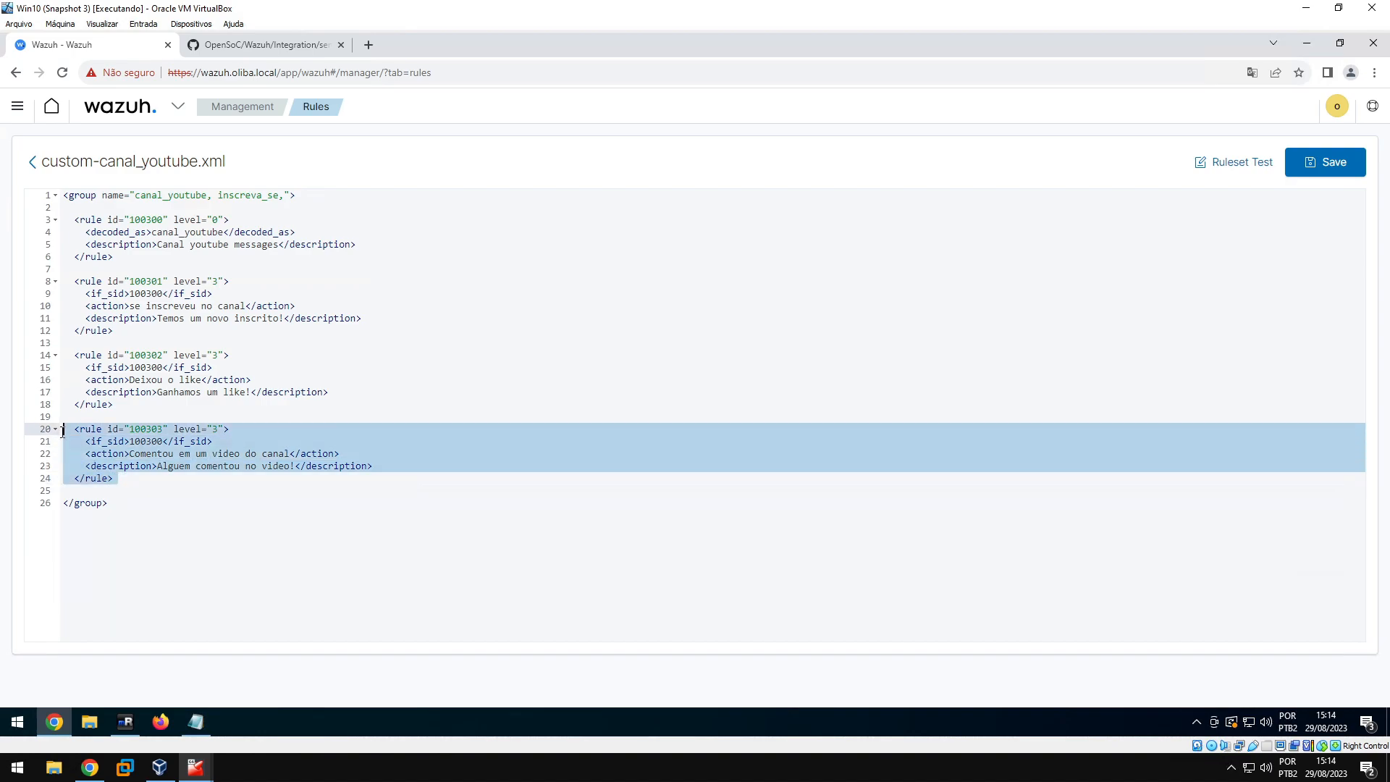
{"action": "left_click", "coordinate": [79, 495]}
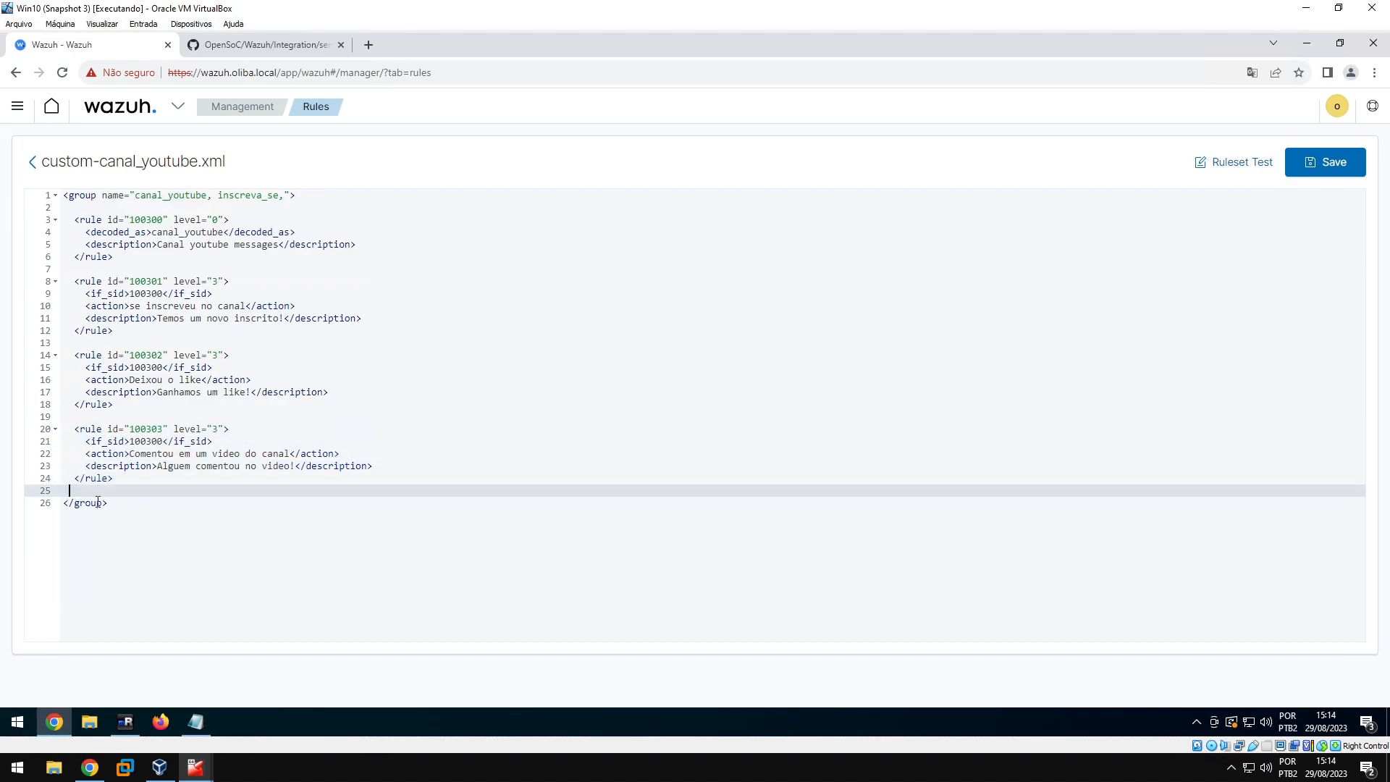
{"action": "key", "text": "Return"}
{"action": "key", "text": "Return"}
{"action": "key", "text": "Up"}
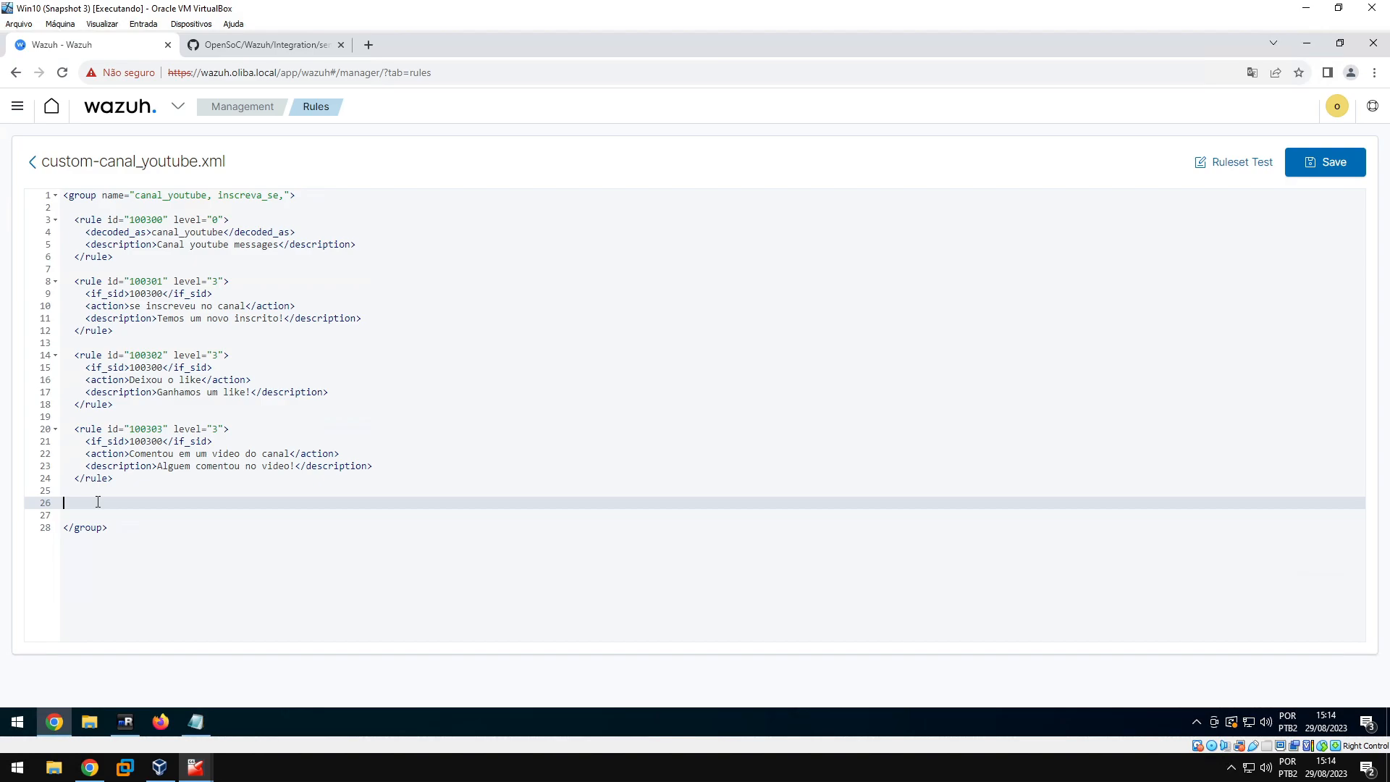
{"action": "key", "text": "ctrl+v"}
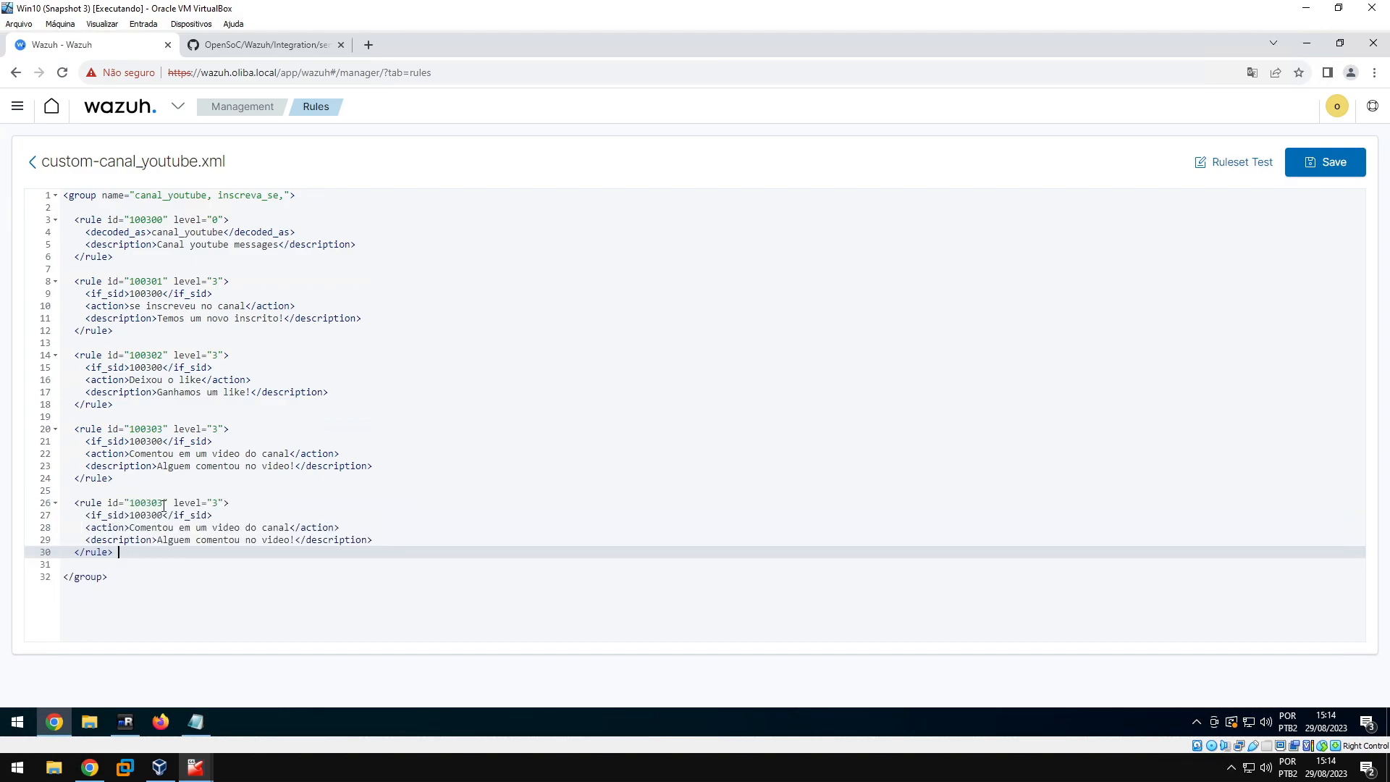
{"action": "left_click", "coordinate": [165, 502]}
{"action": "key", "text": "BackSpace"}
{"action": "type", "text": "4"}
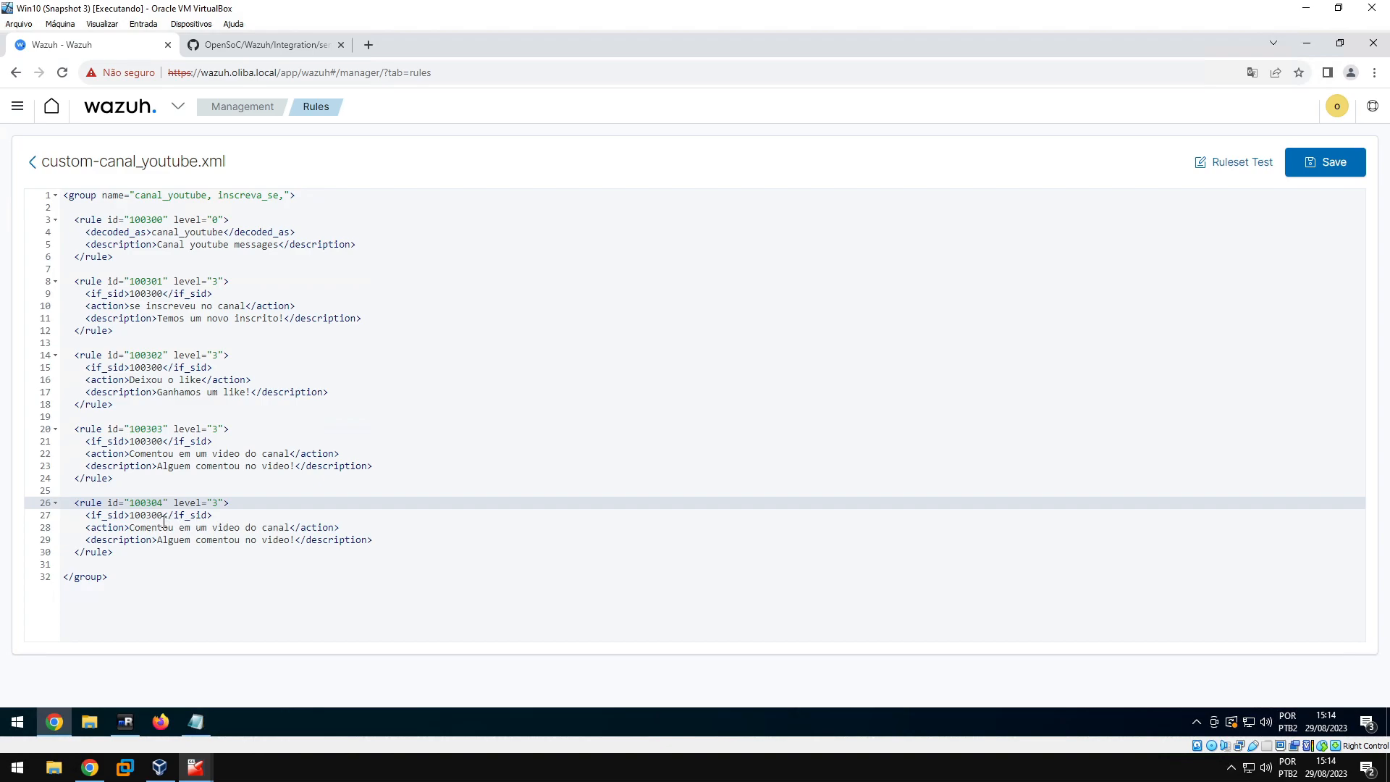
Delete the action condition from rule 100304, keeping its if_sid and description lines
{"action": "left_click_drag", "start_coordinate": [163, 514], "coordinate": [107, 517]}
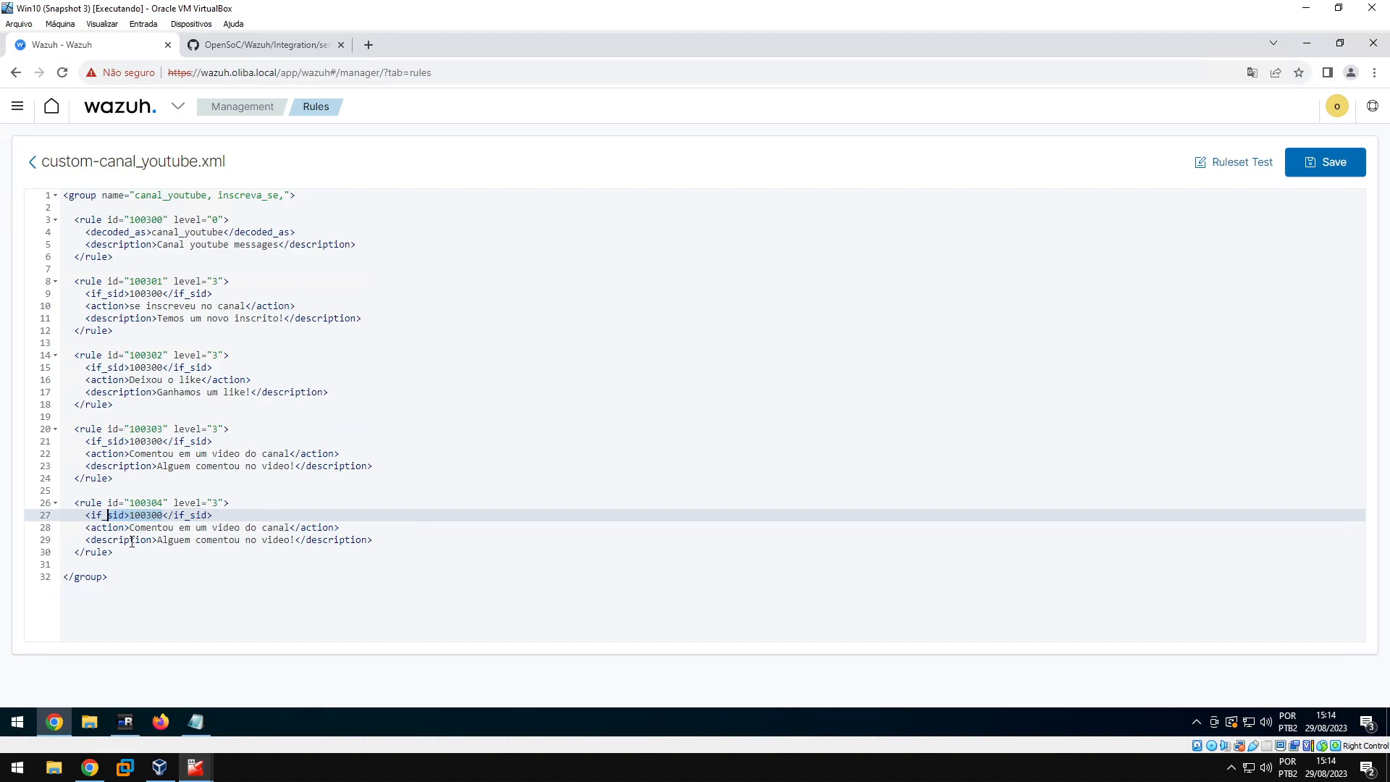
{"action": "left_click", "coordinate": [136, 526]}
{"action": "left_click_drag", "start_coordinate": [87, 527], "coordinate": [340, 527]}
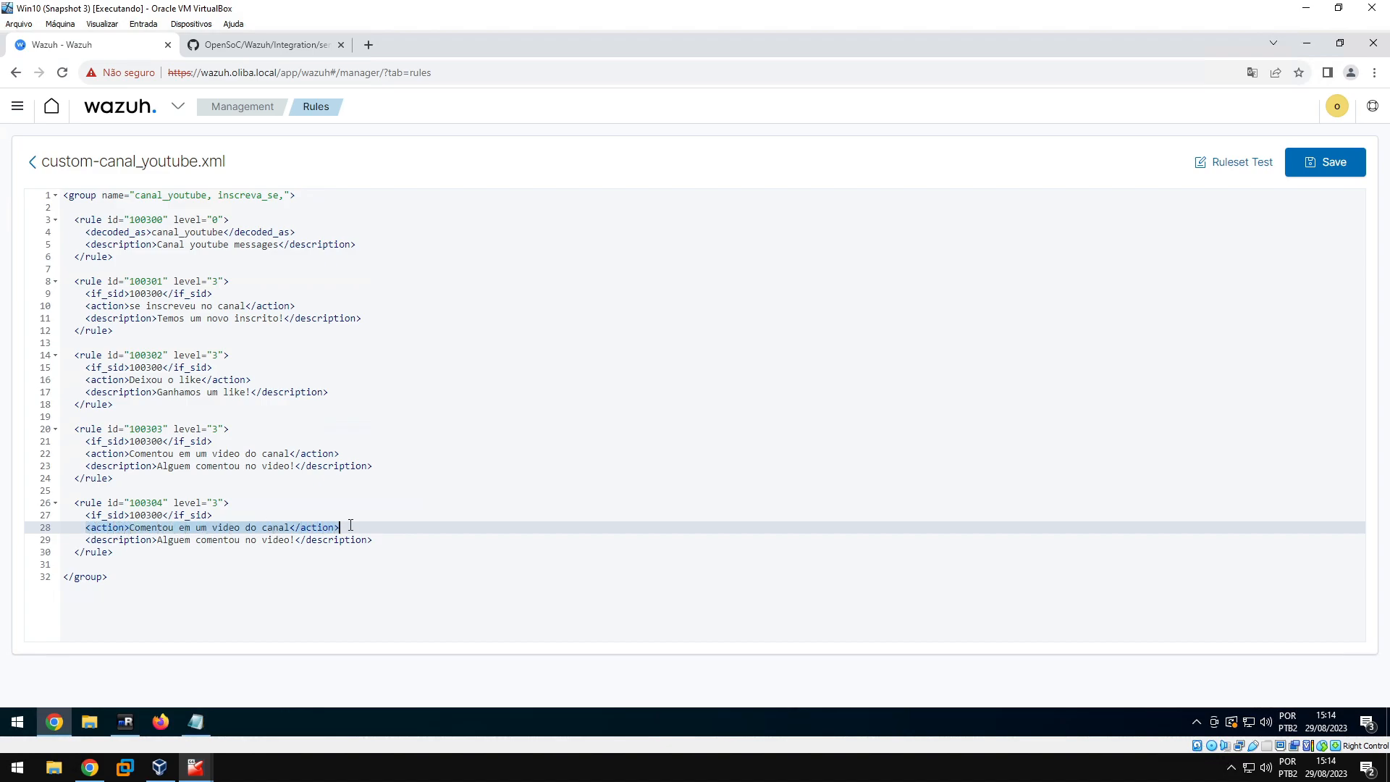
{"action": "key", "text": "BackSpace"}
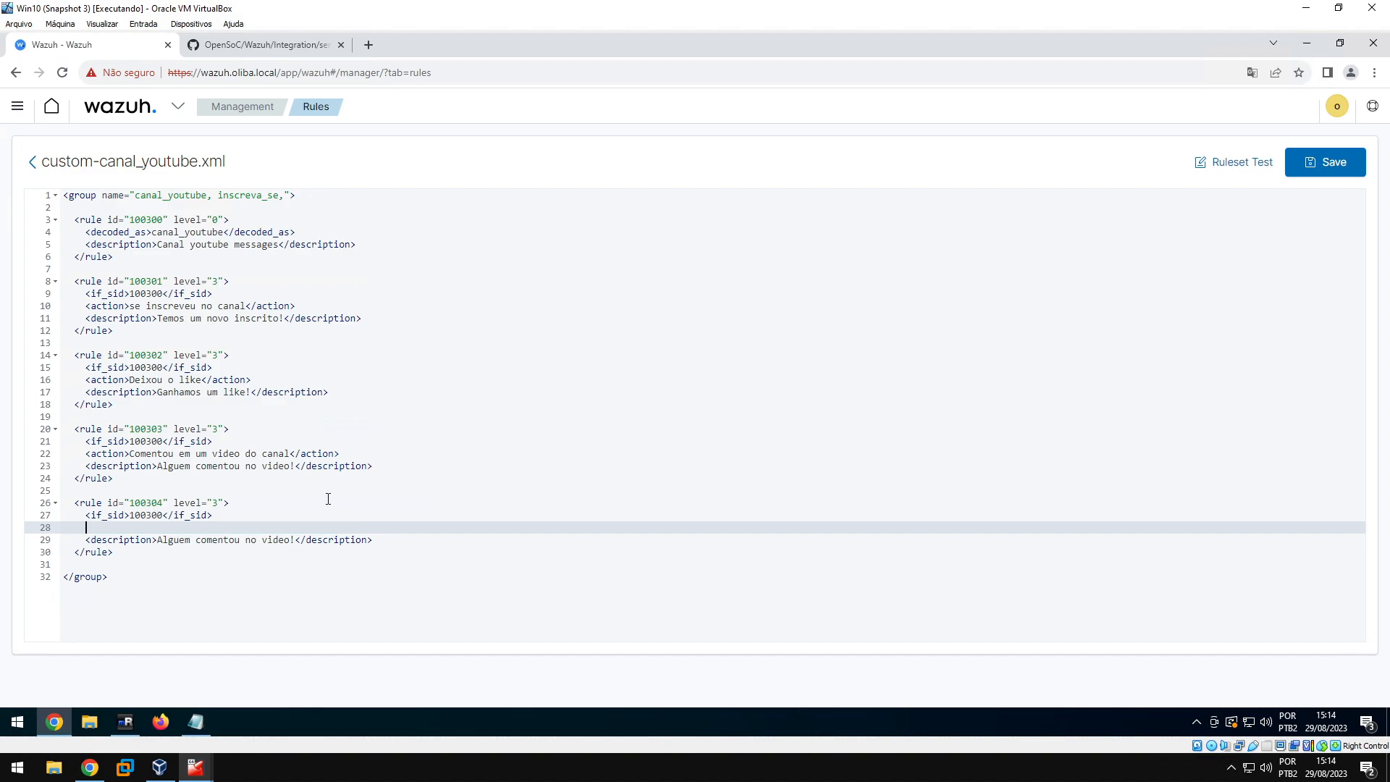
Examine the message field and its text in the first AVISO line of log_sample, and minimize the browser
{"action": "left_click", "coordinate": [195, 721]}
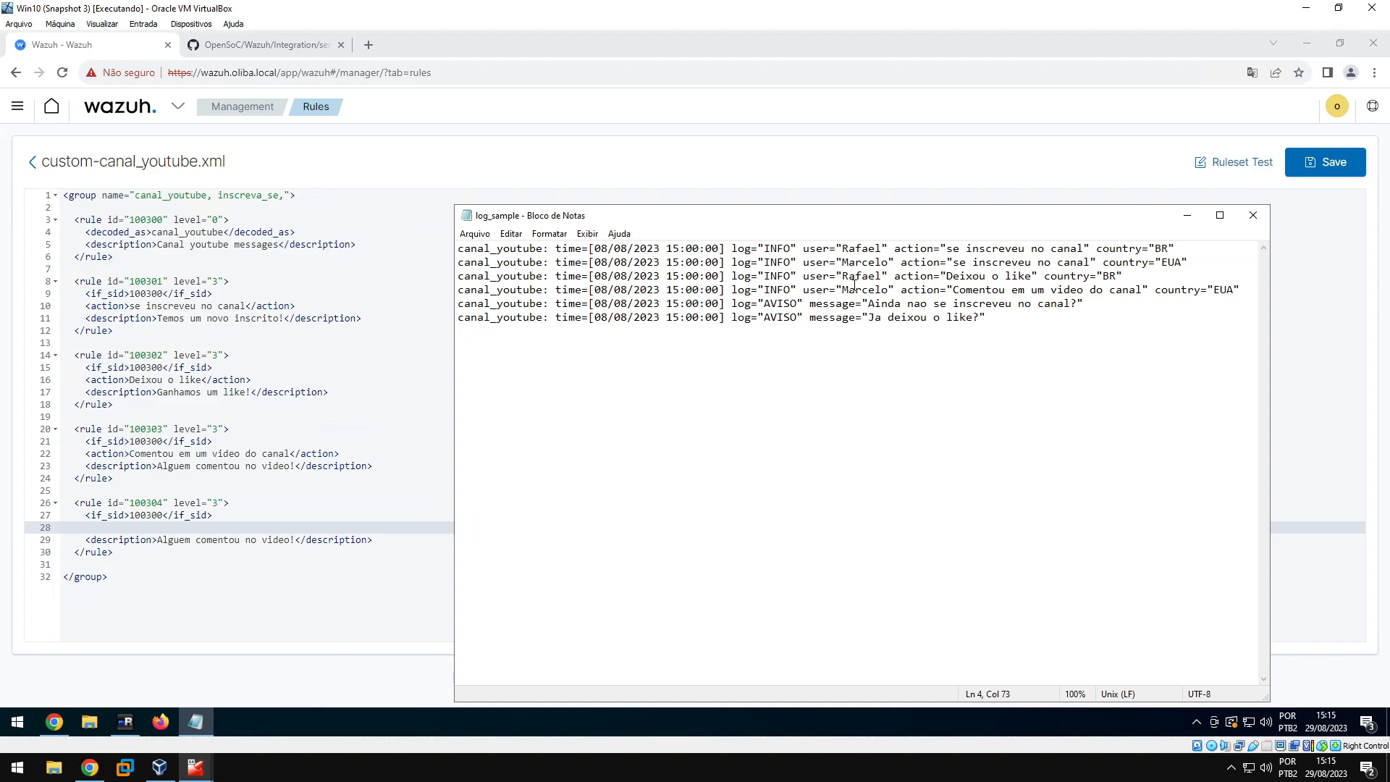
{"action": "left_click_drag", "start_coordinate": [809, 304], "coordinate": [857, 305]}
{"action": "left_click", "coordinate": [831, 305]}
{"action": "left_click_drag", "start_coordinate": [869, 305], "coordinate": [922, 305]}
{"action": "left_click_drag", "start_coordinate": [813, 305], "coordinate": [1078, 306]}
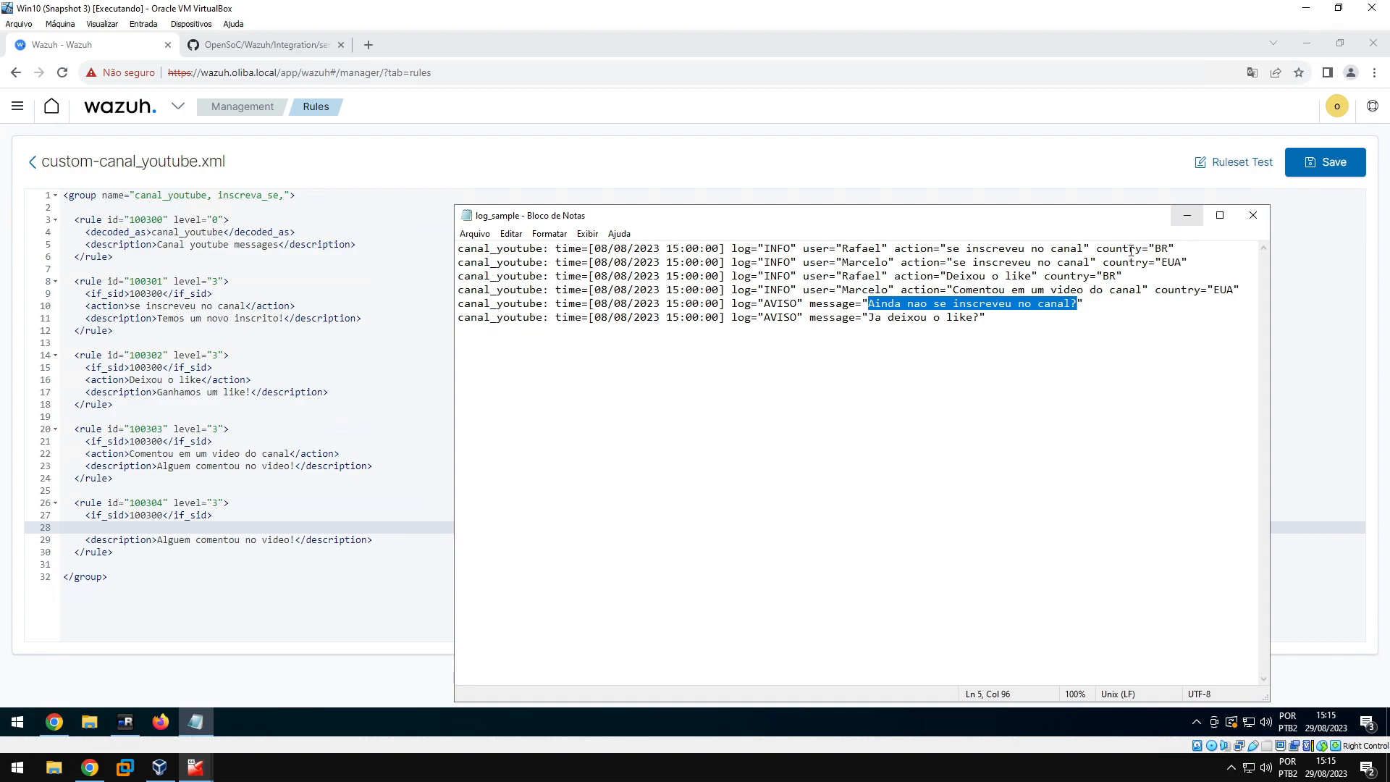
{"action": "left_click", "coordinate": [71, 719]}
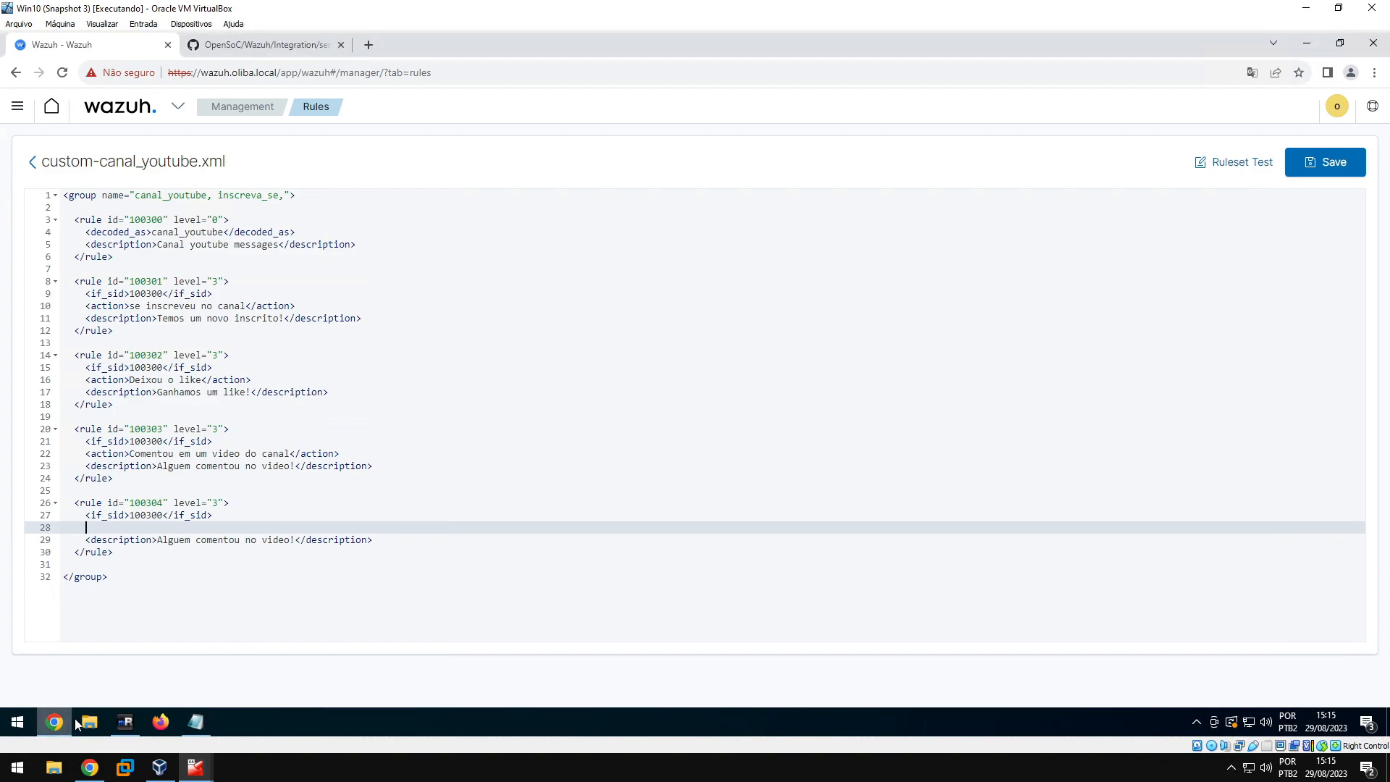
{"action": "left_click", "coordinate": [1307, 42]}
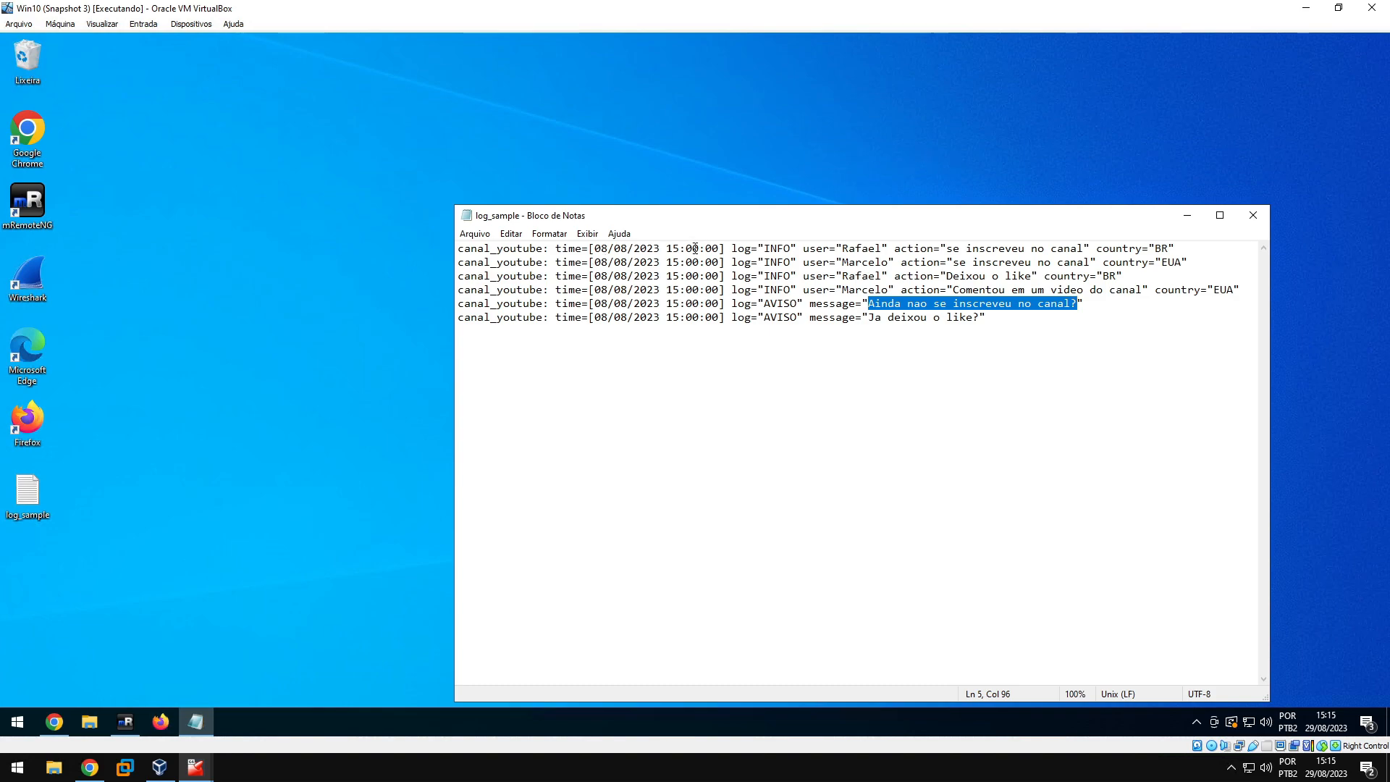
Look up the field option and its attributes in the Wazuh Rules Syntax documentation on the host browser
{"action": "left_click", "coordinate": [55, 721]}
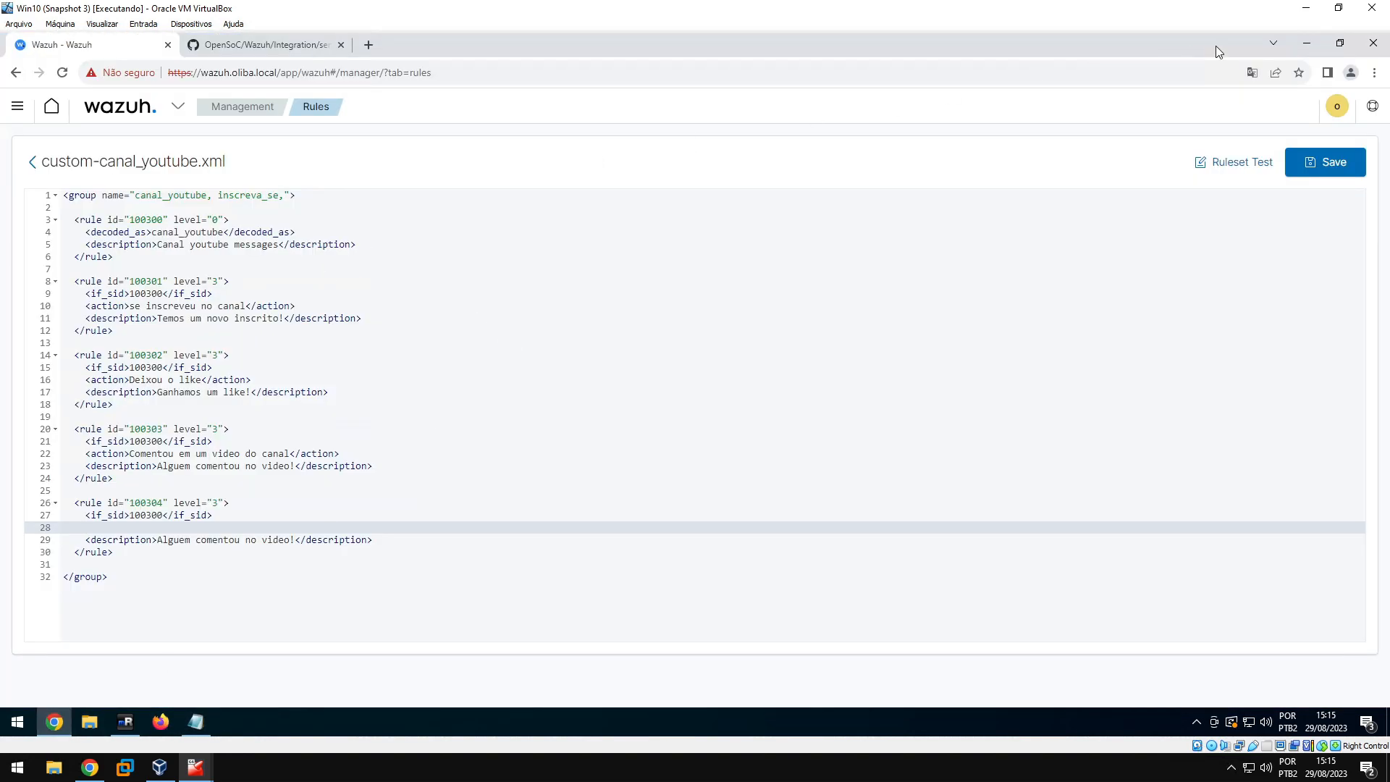
{"action": "left_click", "coordinate": [1308, 11]}
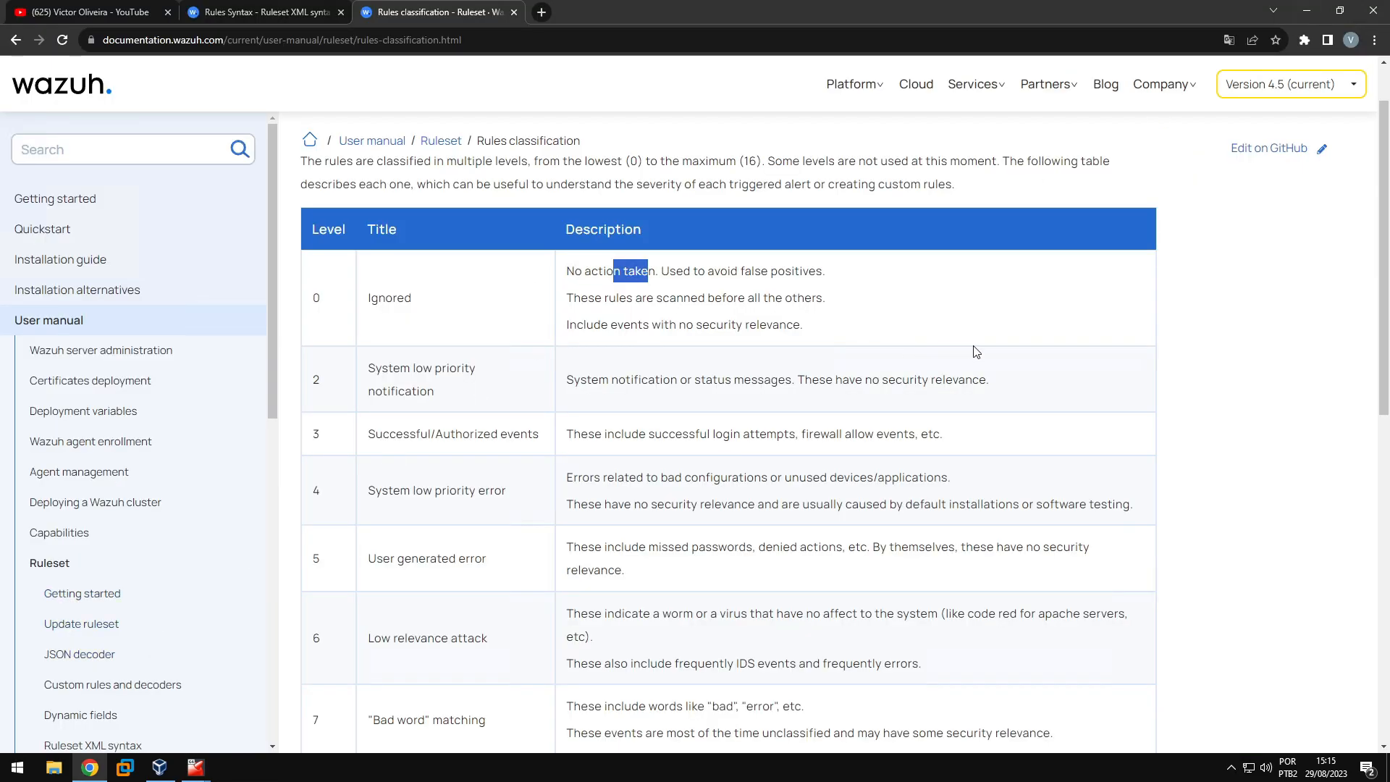
{"action": "left_click", "coordinate": [272, 16]}
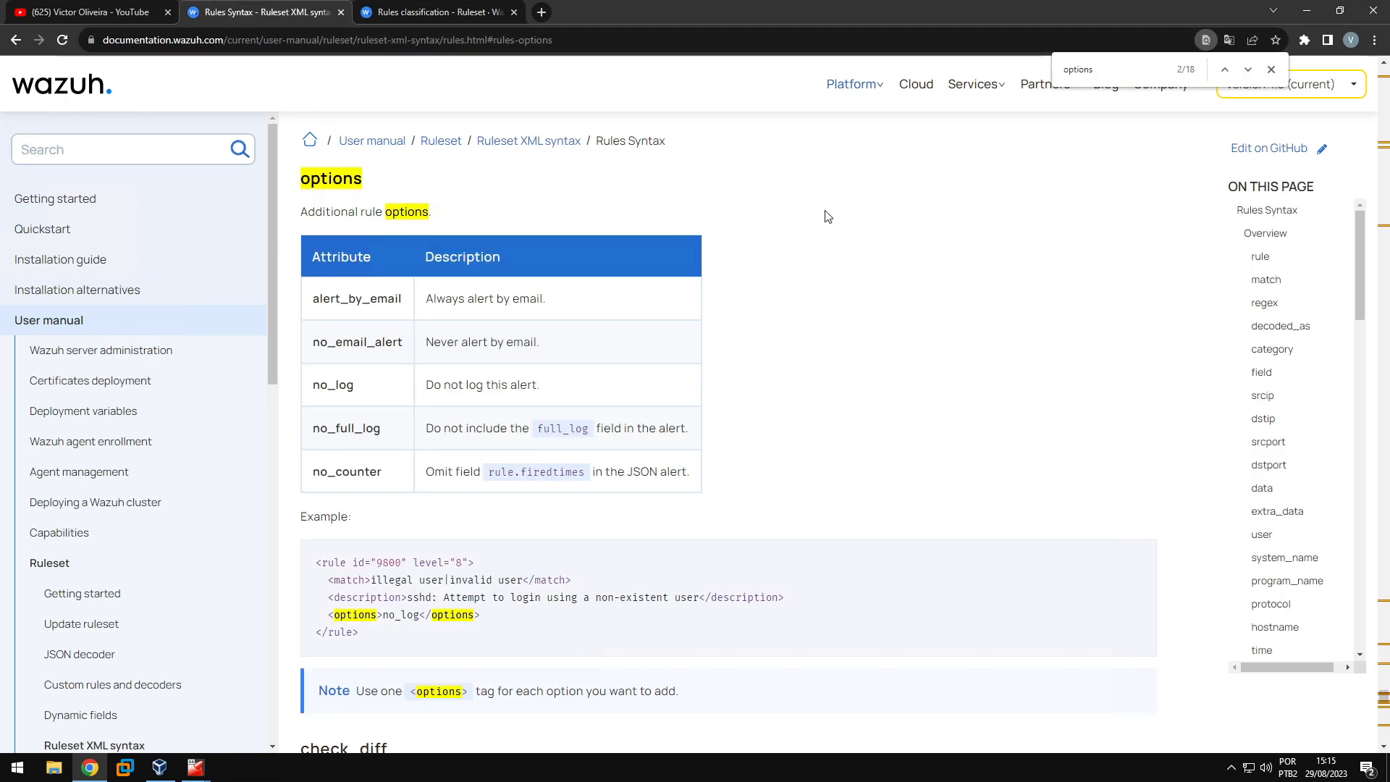
{"action": "scroll", "coordinate": [970, 257], "scroll_direction": "up", "scroll_amount": 2}
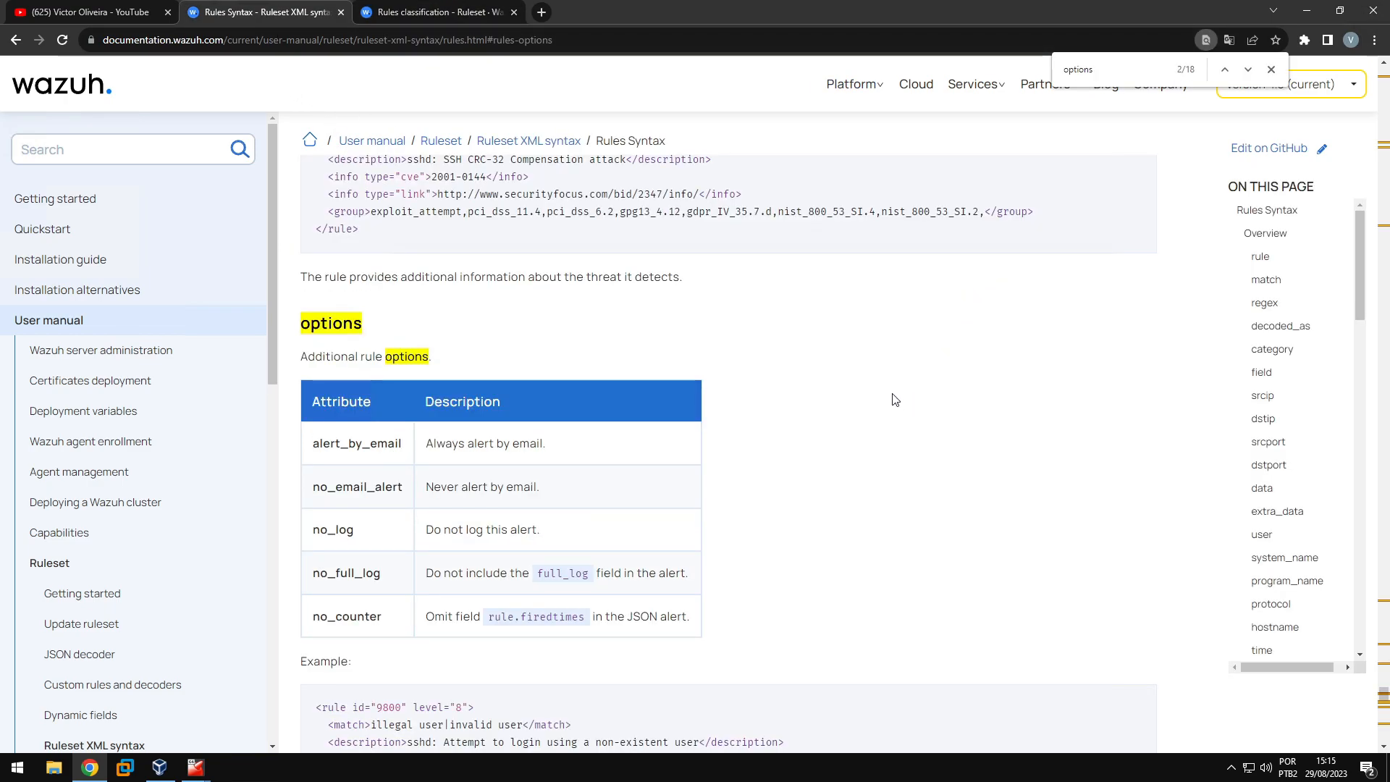
{"action": "left_click", "coordinate": [1261, 374]}
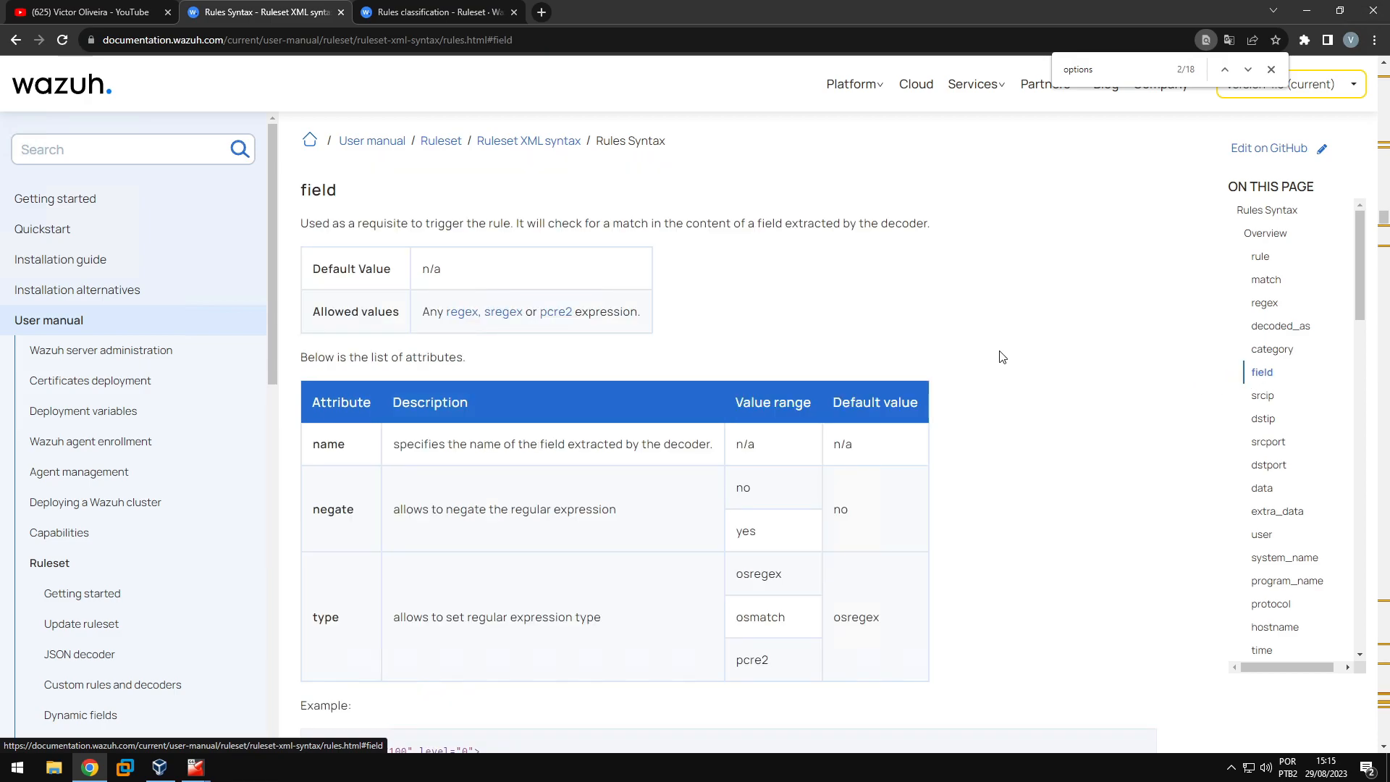
{"action": "left_click_drag", "start_coordinate": [327, 190], "coordinate": [307, 190]}
{"action": "left_click", "coordinate": [376, 205]}
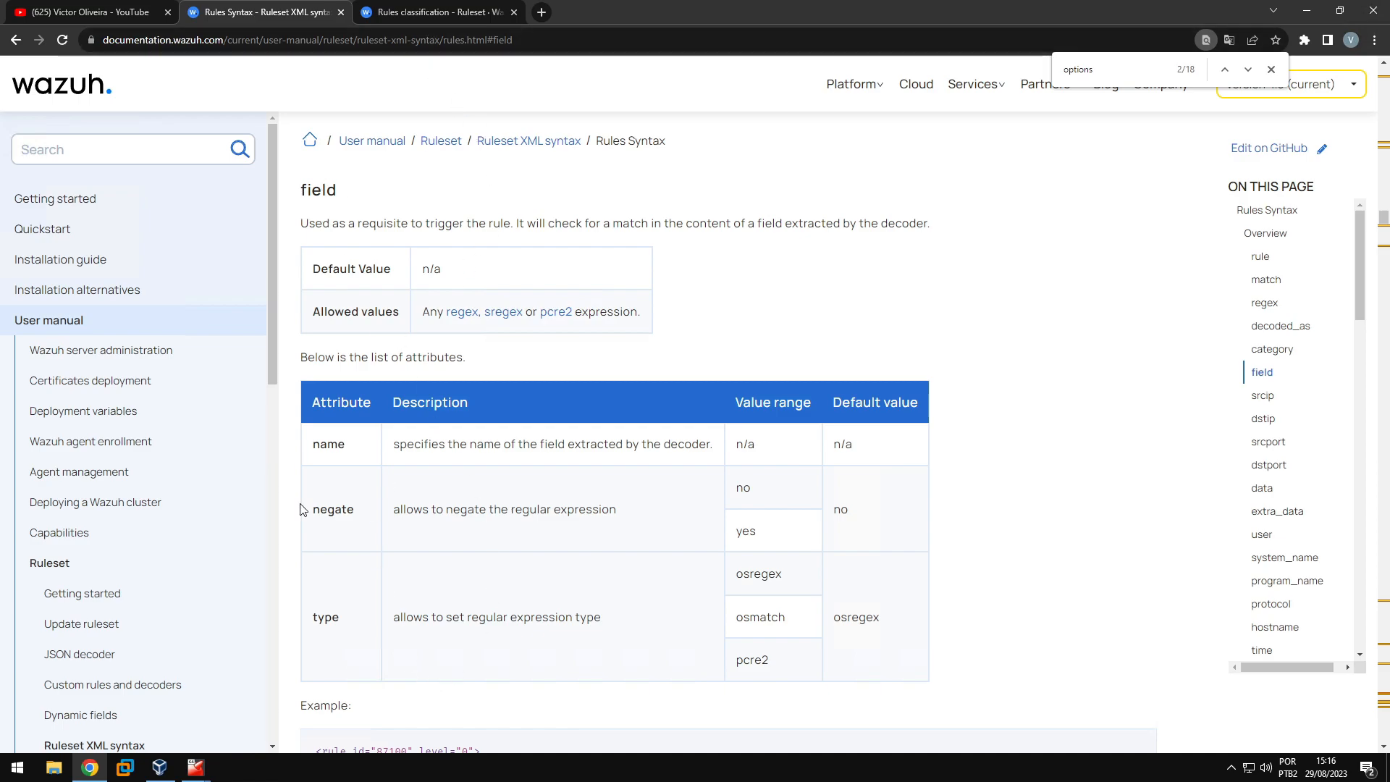
Return to the virtual machine and add an empty field element below the if_sid line of rule 100304
{"action": "mouse_move", "coordinate": [195, 765]}
{"action": "left_click", "coordinate": [346, 687]}
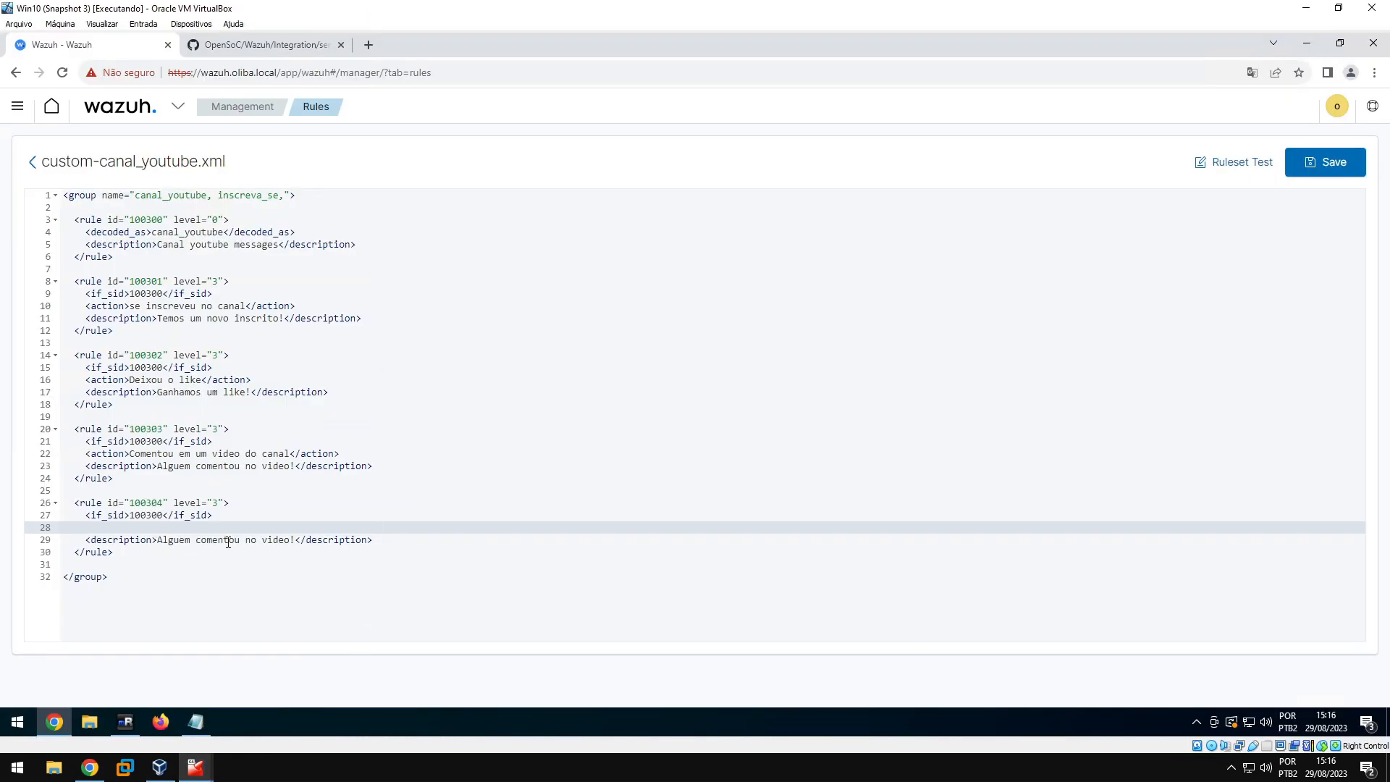
{"action": "type", "text": "<"}
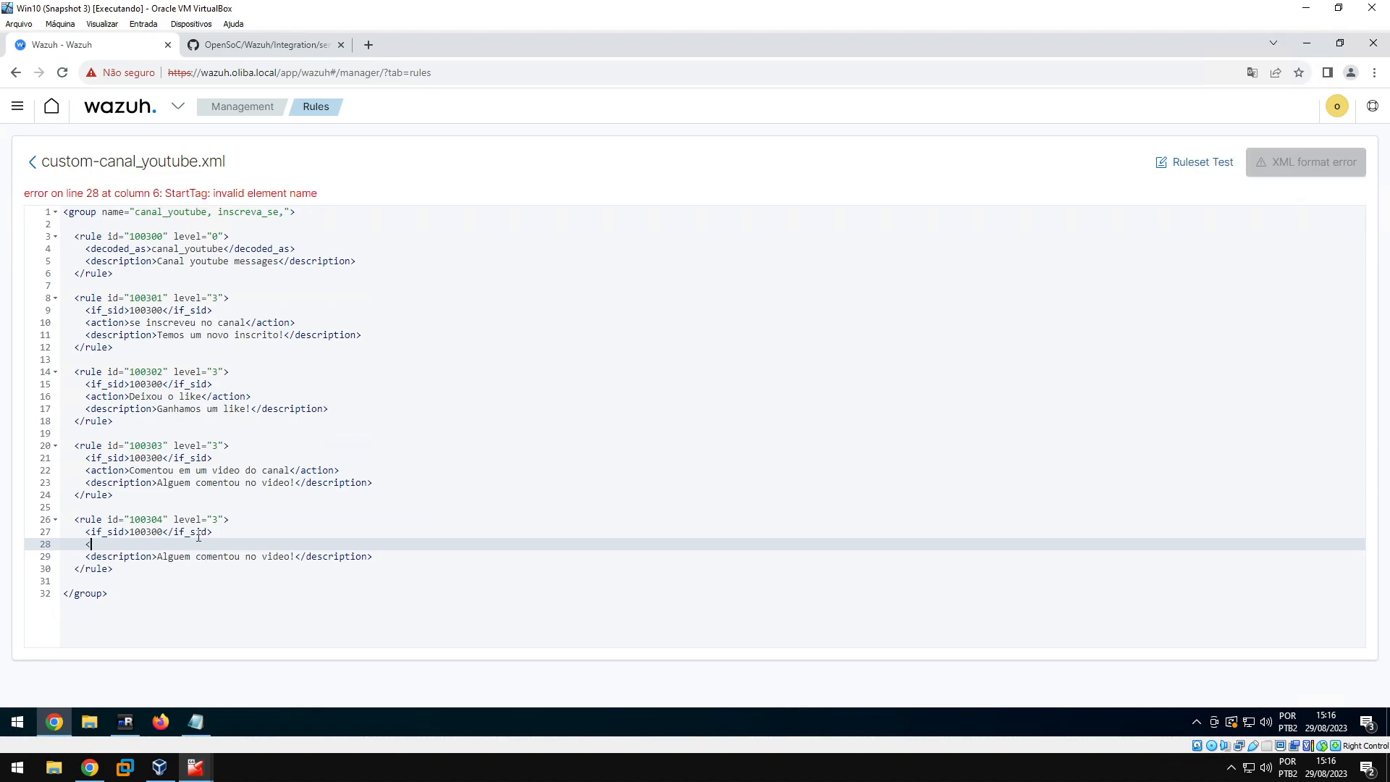
{"action": "type", "text": "field"}
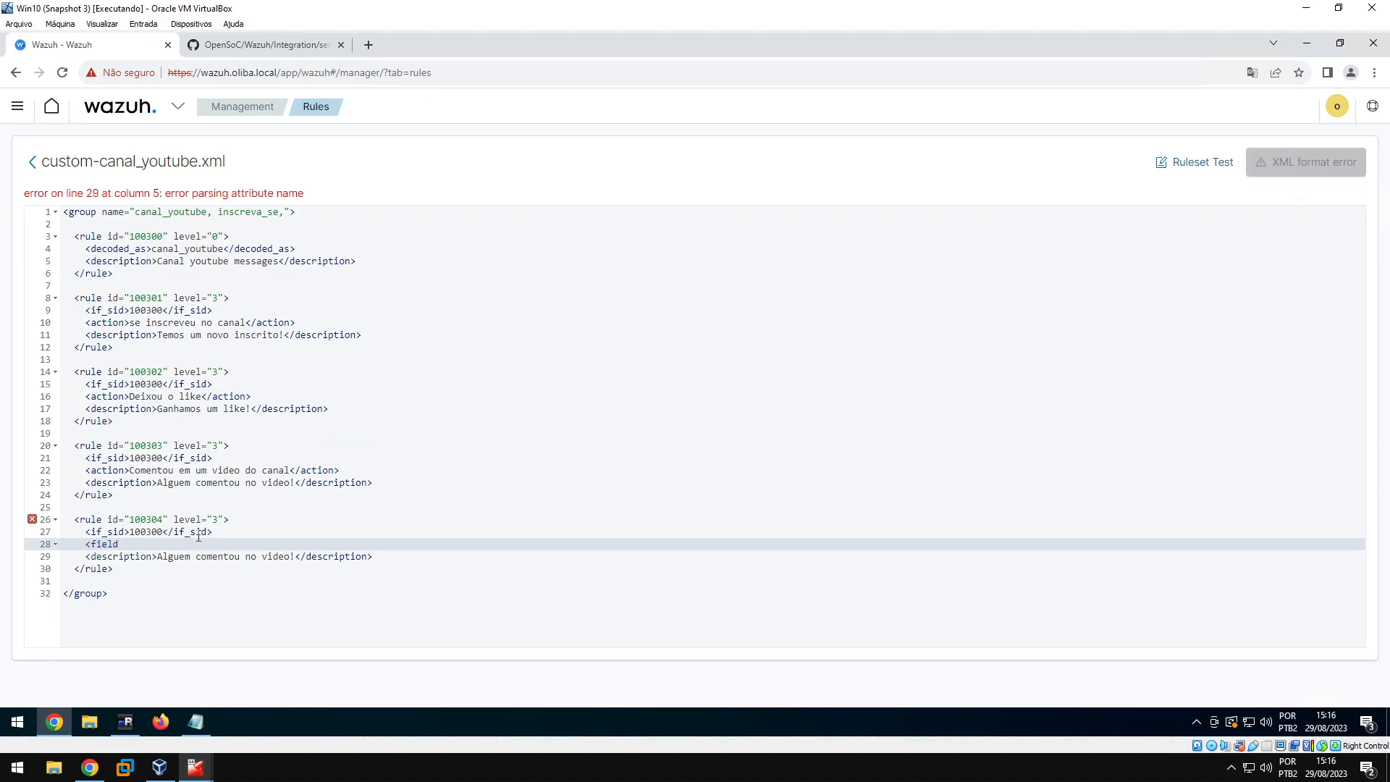
{"action": "type", "text": "><?field>"}
{"action": "key", "text": "Left"}
{"action": "key", "text": "Left"}
{"action": "key", "text": "Left"}
{"action": "key", "text": "Left"}
{"action": "key", "text": "Left"}
{"action": "key", "text": "Left"}
{"action": "key", "text": "Down"}
{"action": "key", "text": "Up"}
{"action": "key", "text": "BackSpace"}
{"action": "type", "text": ";"}
{"action": "key", "text": "BackSpace"}
{"action": "type", "text": "/"}
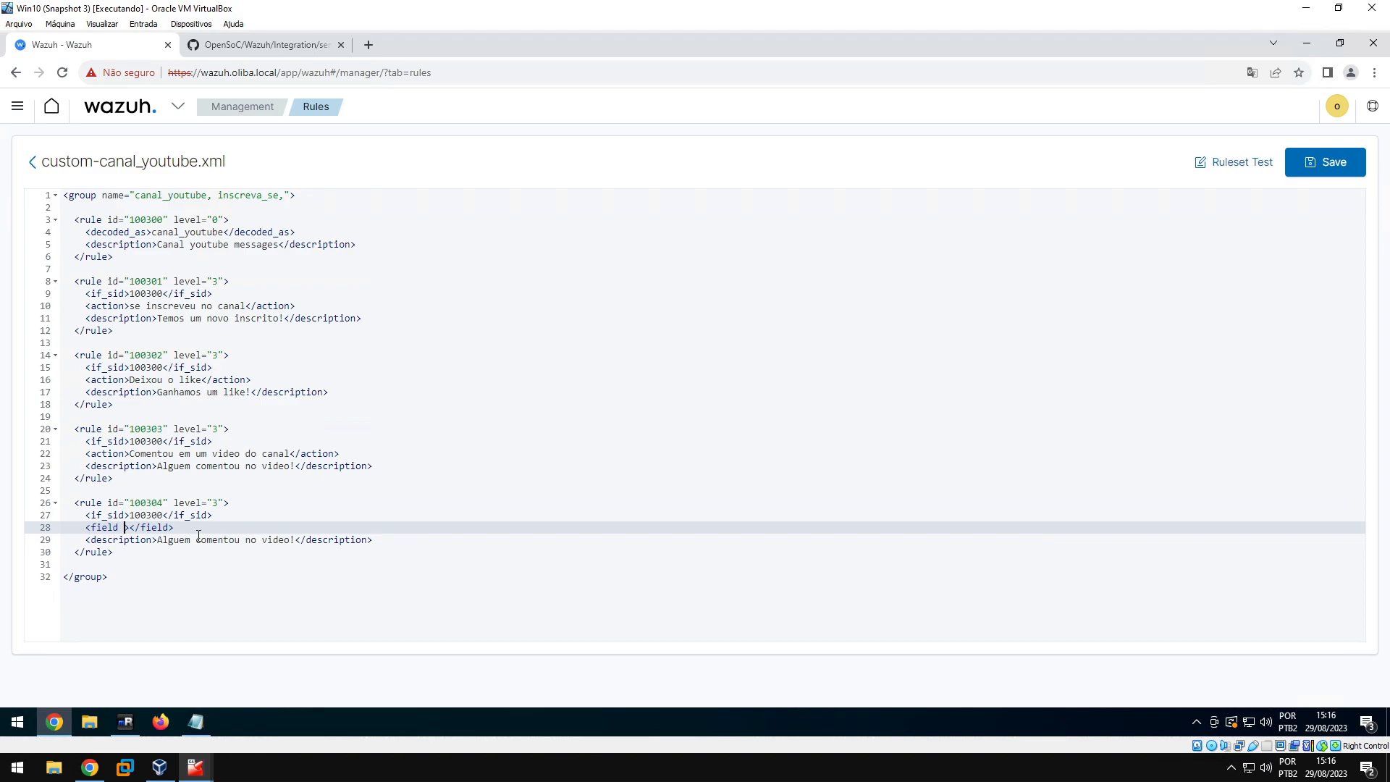
Give the field element in rule 100304 the attribute name="message"
{"action": "type", "text": " name"}
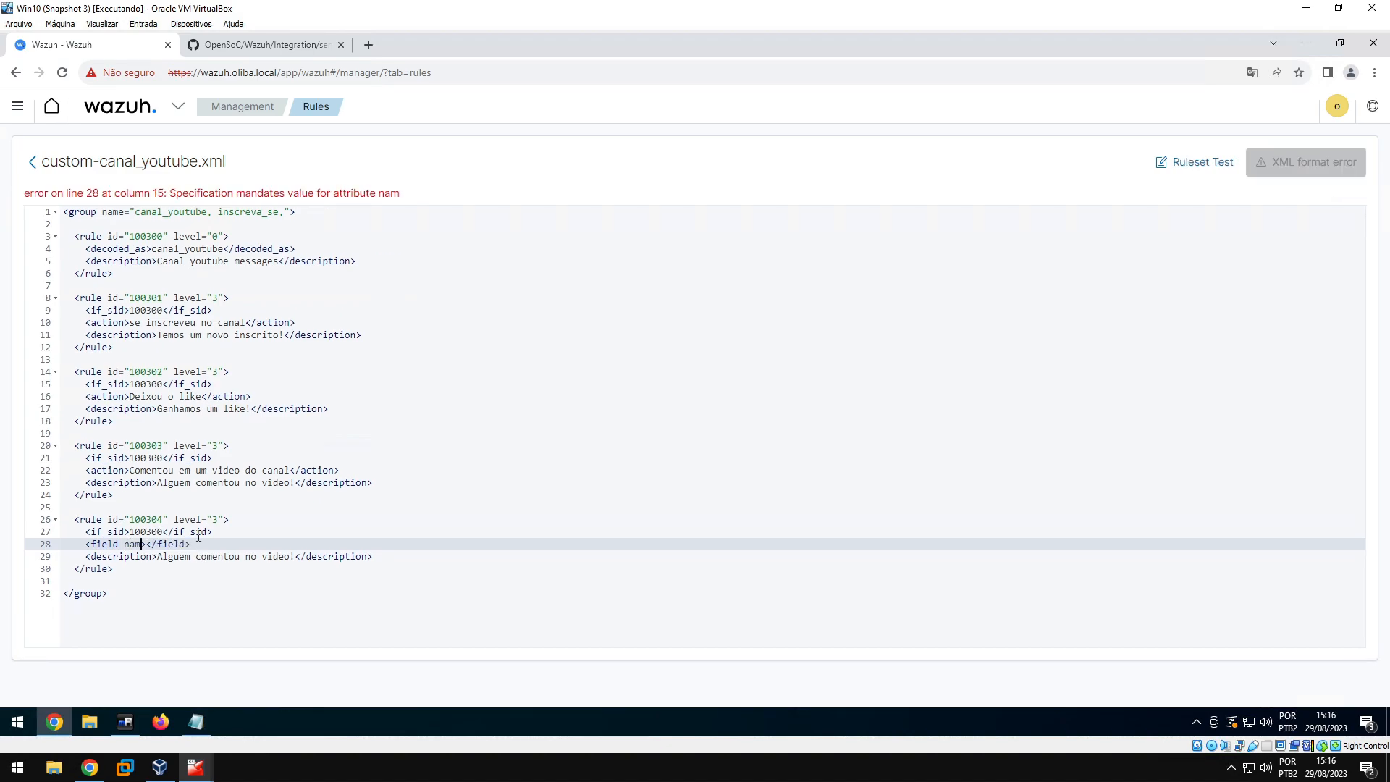
{"action": "type", "text": "=\""}
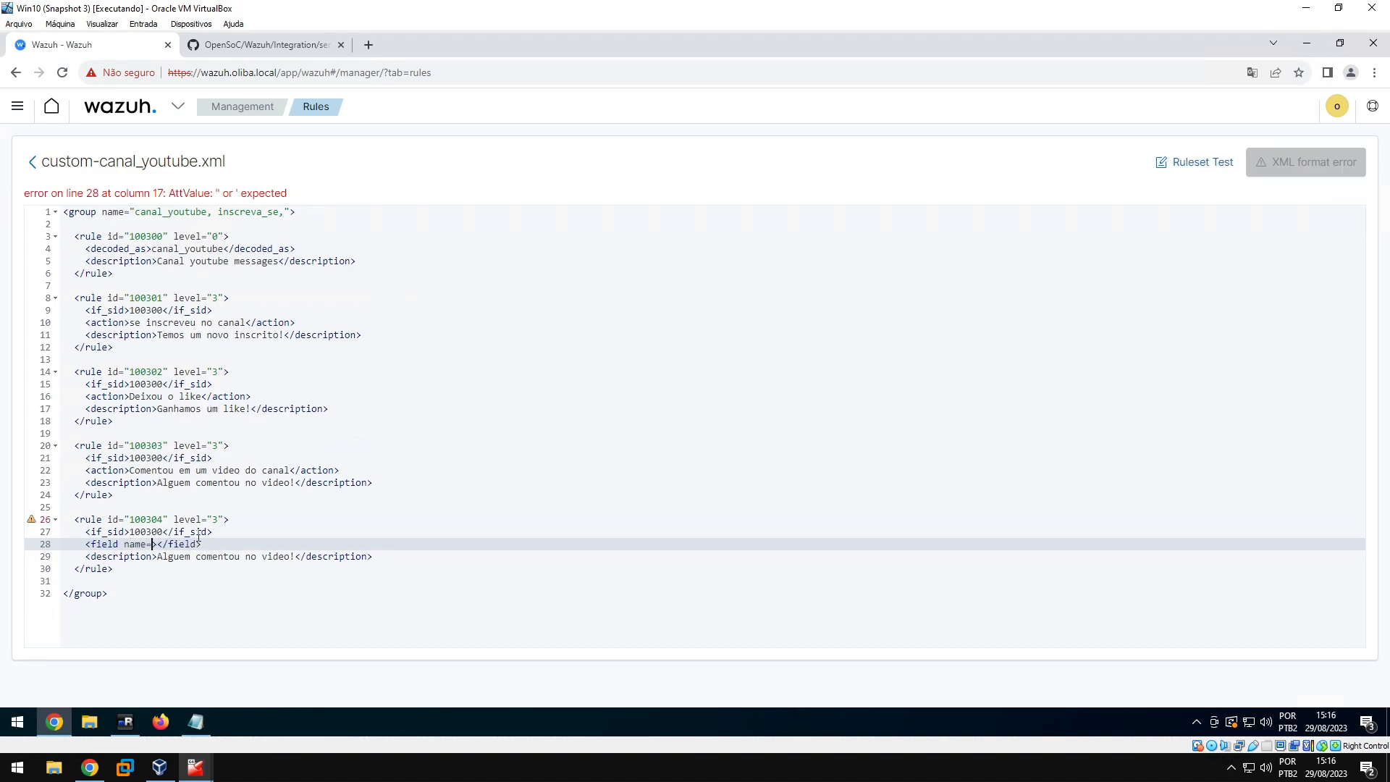
{"action": "type", "text": "\""}
{"action": "key", "text": "Left"}
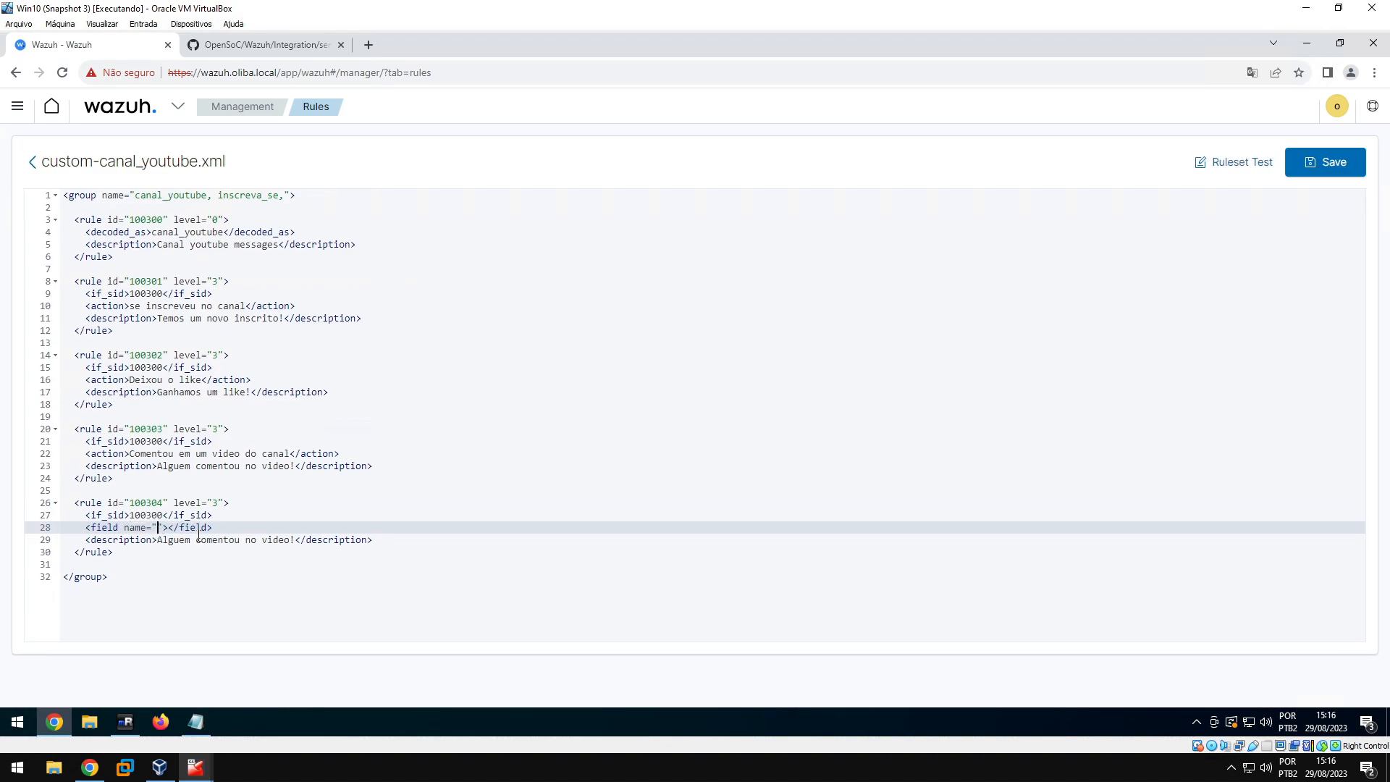
{"action": "type", "text": "message"}
{"action": "key", "text": "Down"}
Fill rule 100304's message field with "Ainda nao se inscreveu no canal?", copied from the first AVISO line of log_sample
{"action": "left_click", "coordinate": [195, 721]}
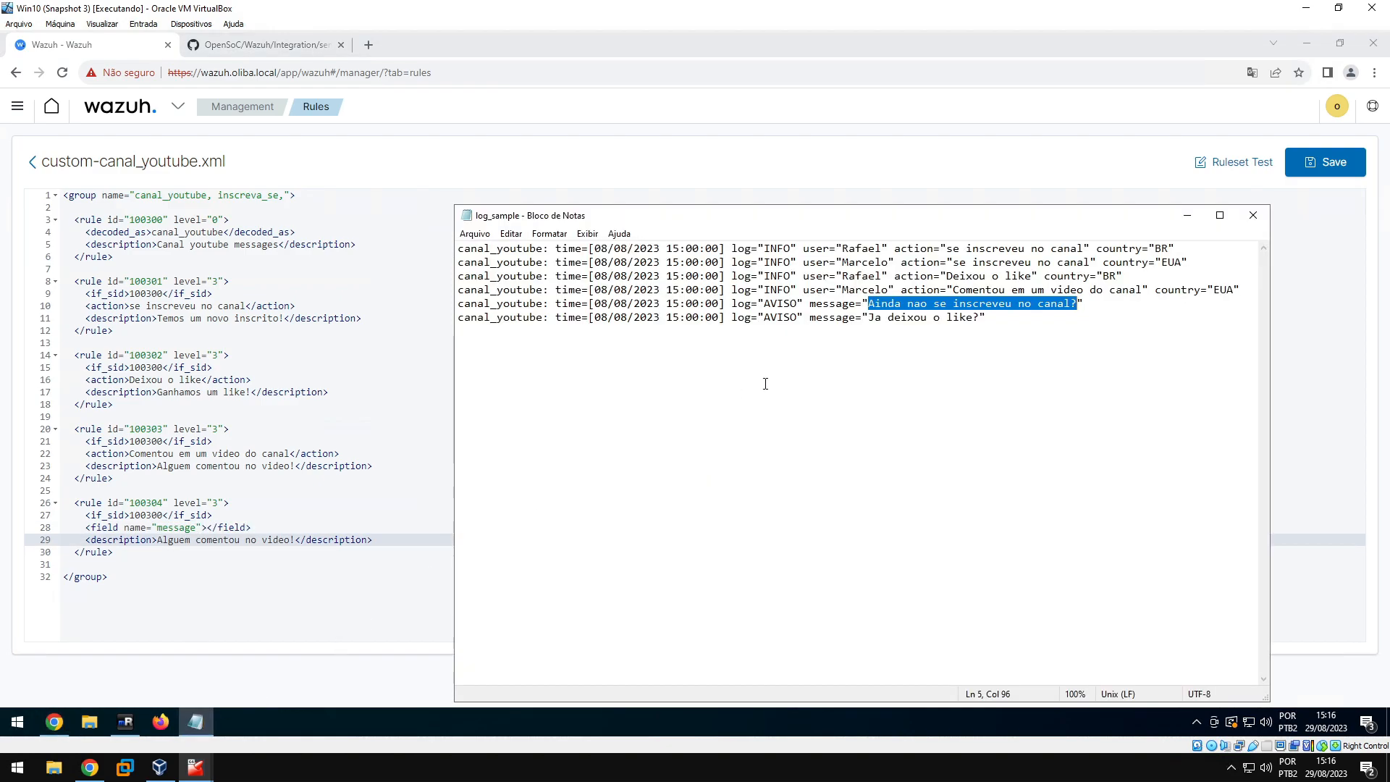
{"action": "left_click", "coordinate": [857, 303]}
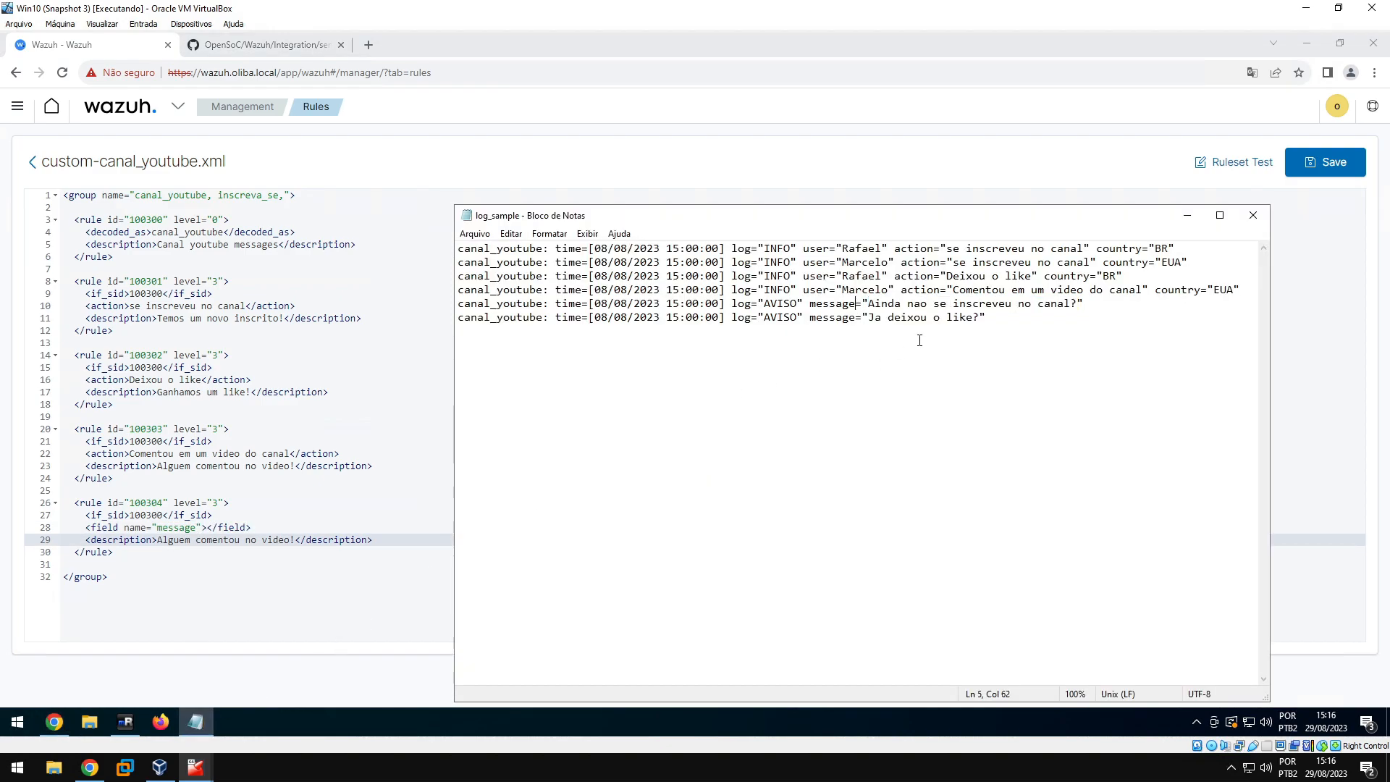
{"action": "left_click", "coordinate": [1189, 217]}
{"action": "left_click", "coordinate": [196, 527]}
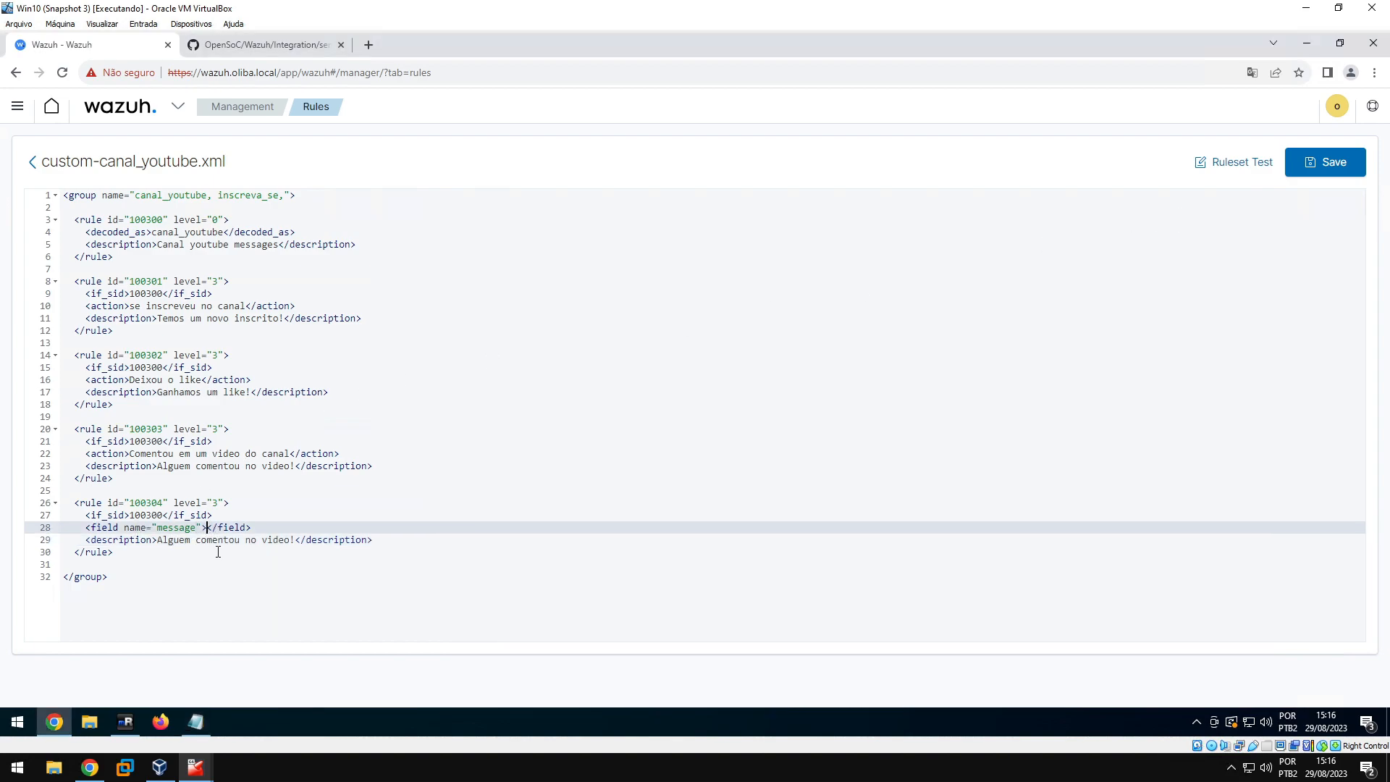
{"action": "left_click", "coordinate": [194, 721]}
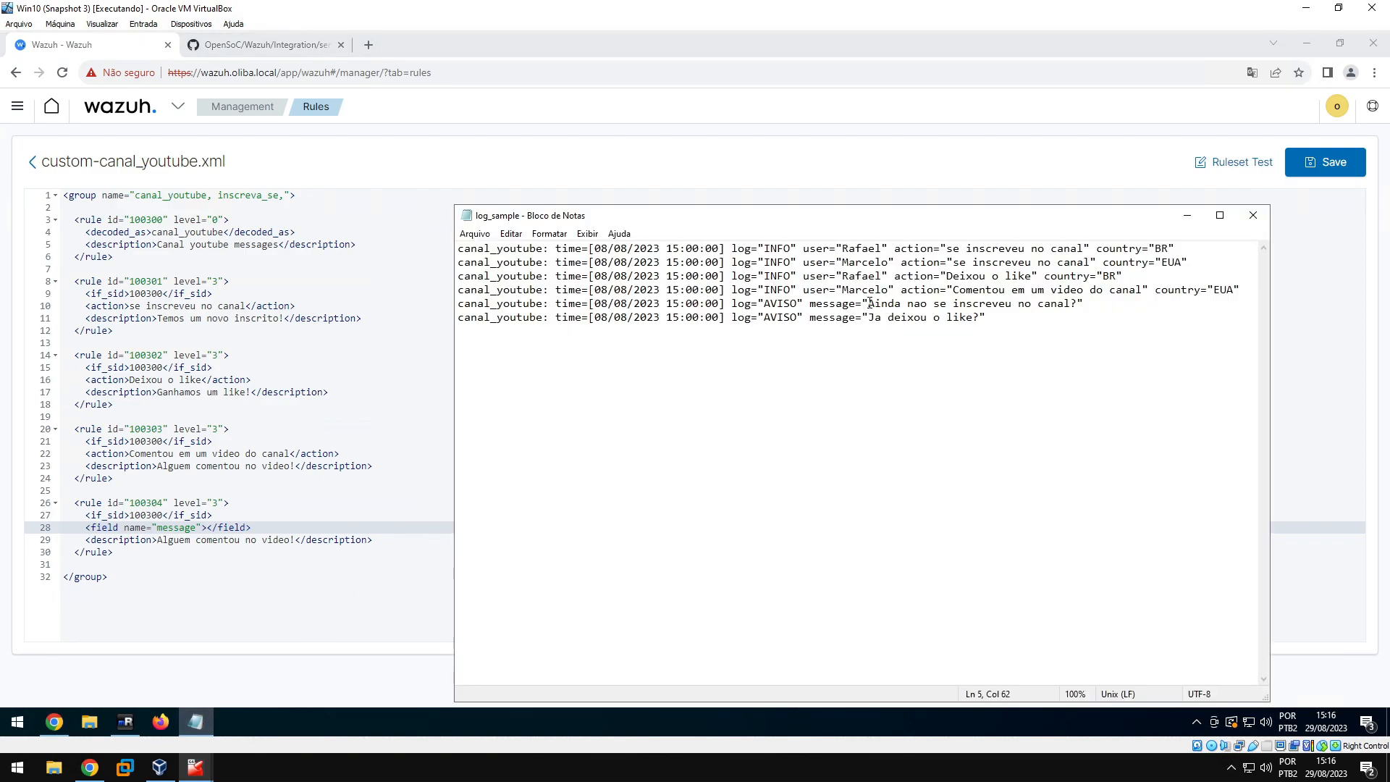
{"action": "left_click_drag", "start_coordinate": [868, 304], "coordinate": [1078, 305]}
{"action": "right_click", "coordinate": [1078, 304]}
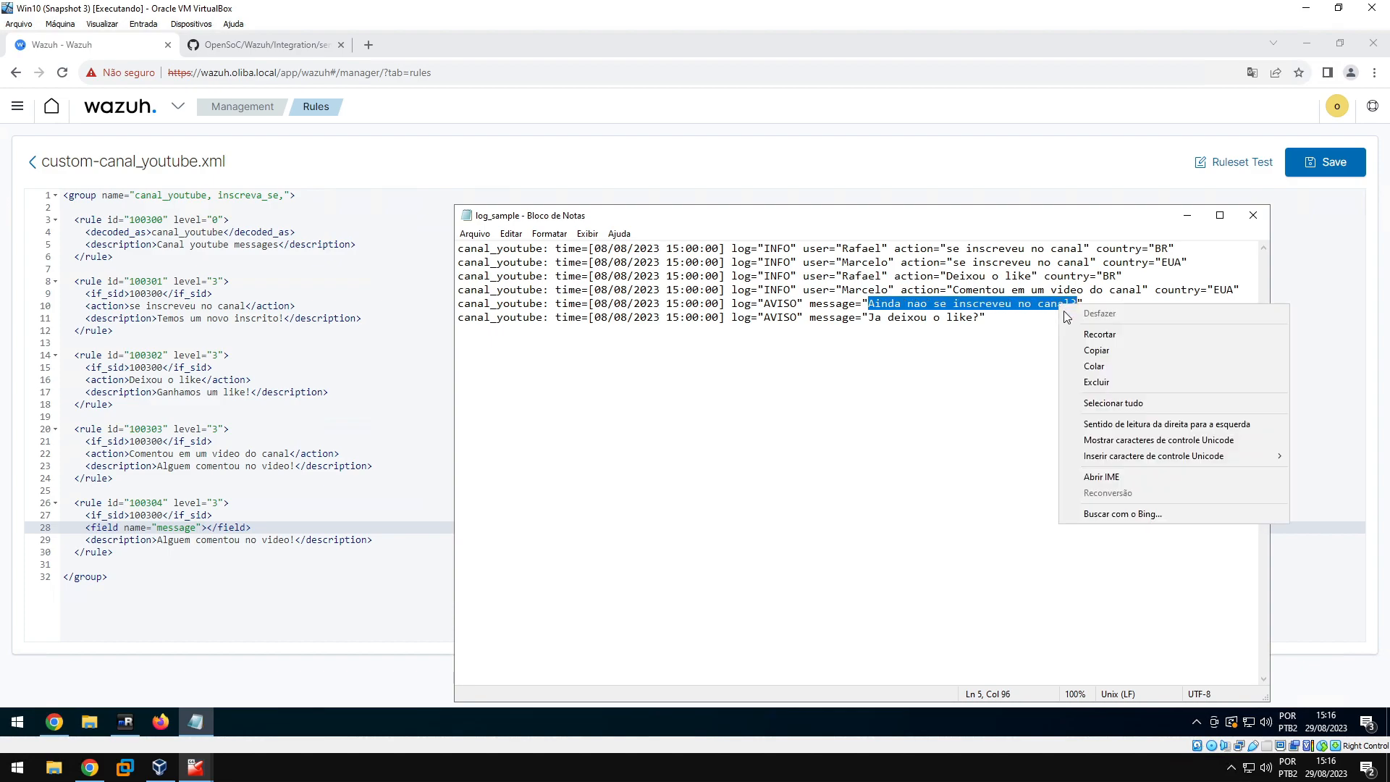
{"action": "left_click", "coordinate": [1086, 345]}
{"action": "left_click", "coordinate": [235, 493]}
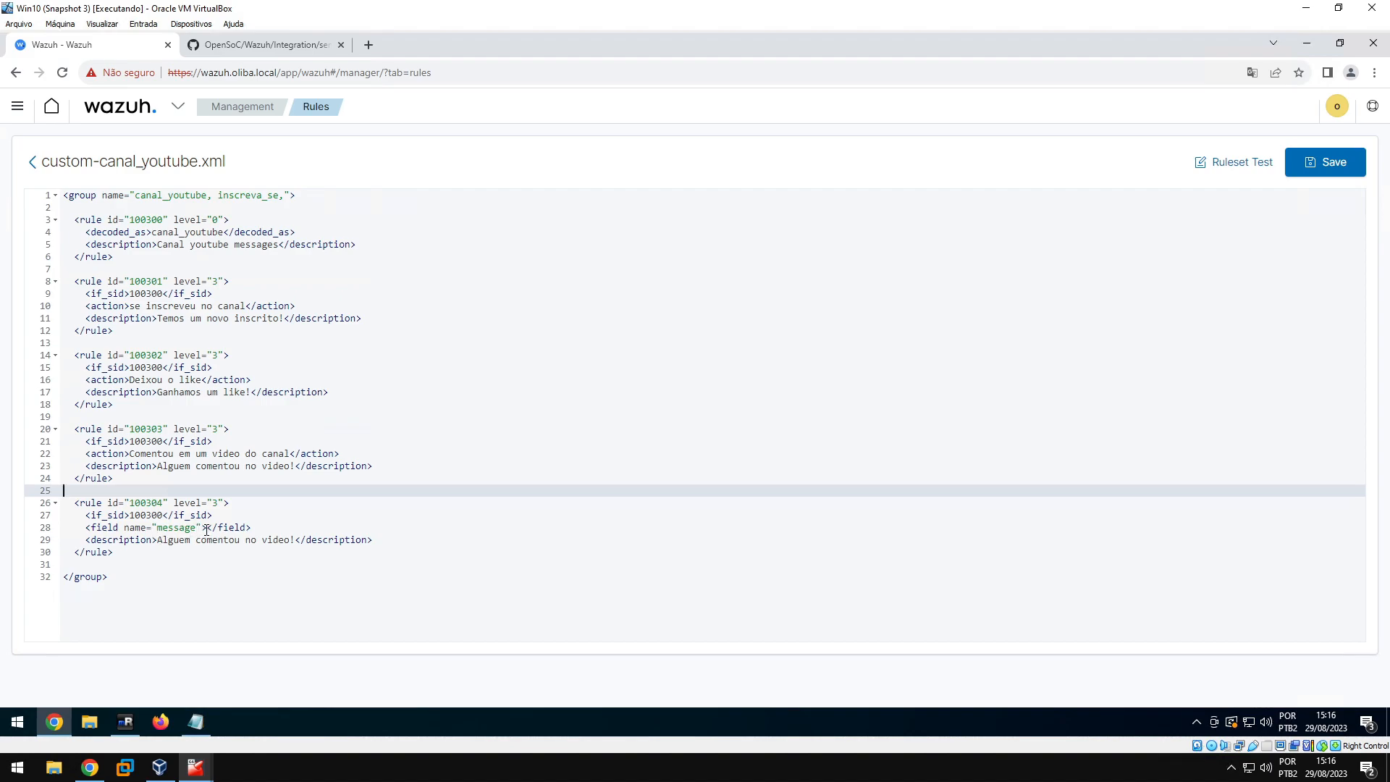
{"action": "left_click", "coordinate": [207, 527]}
{"action": "key", "text": "ctrl+v"}
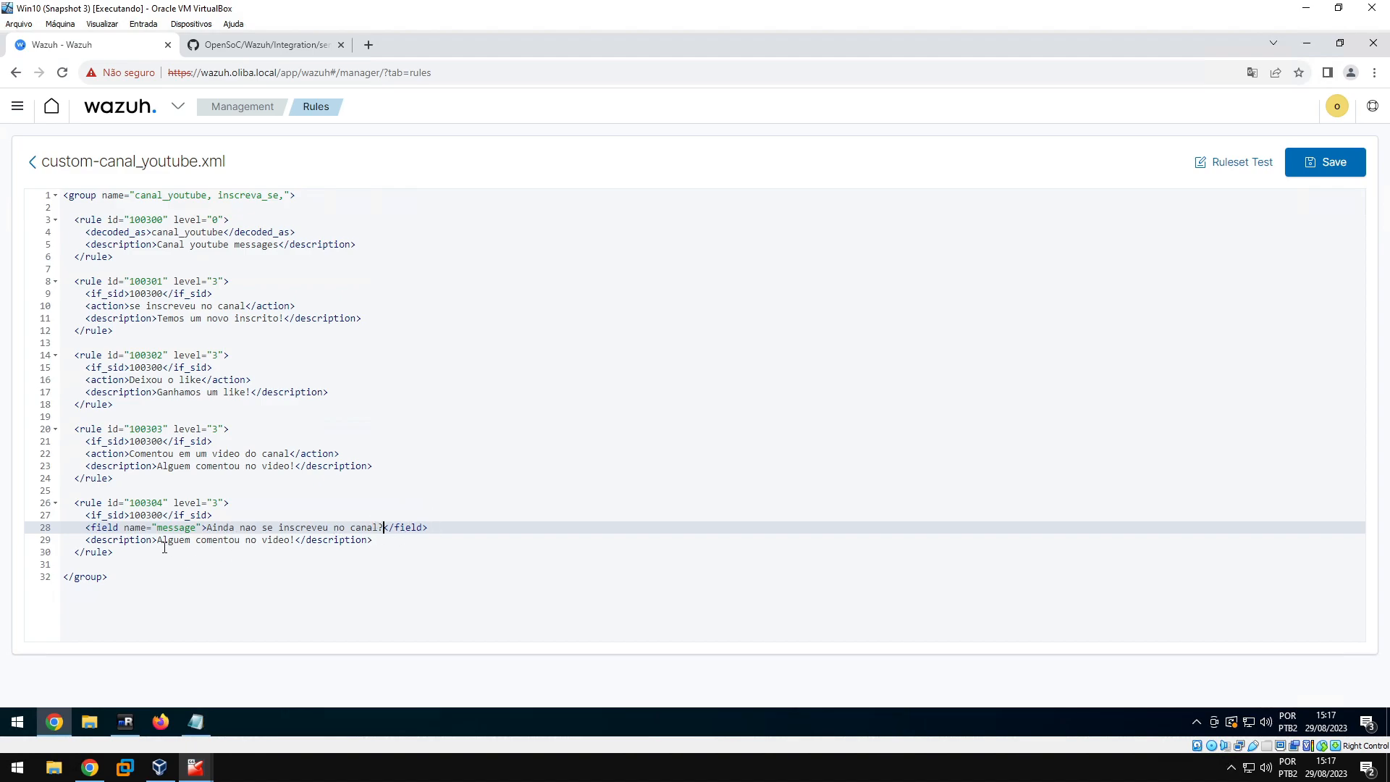
Replace the description of rule 100304 with "Se inscreva no canal!"
{"action": "left_click_drag", "start_coordinate": [159, 542], "coordinate": [295, 544]}
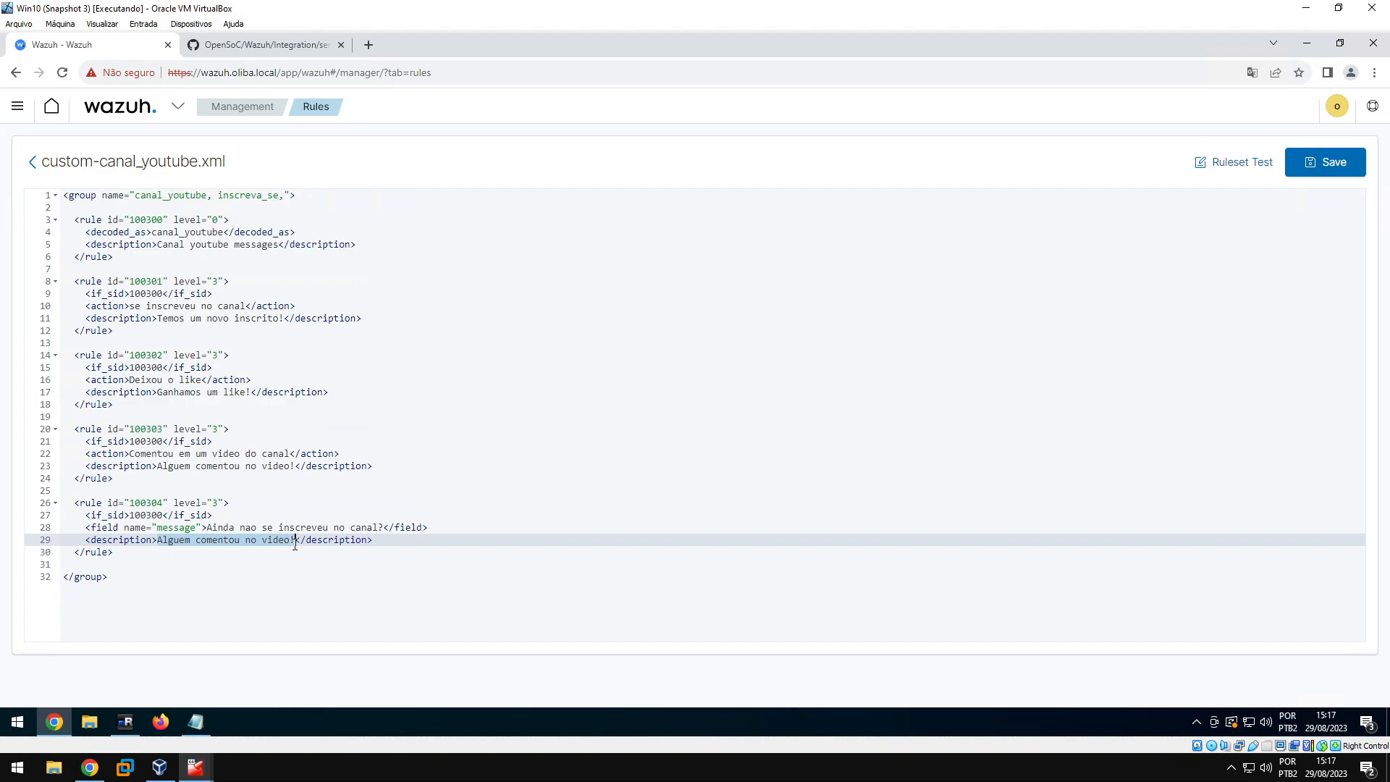
{"action": "key", "text": "Delete"}
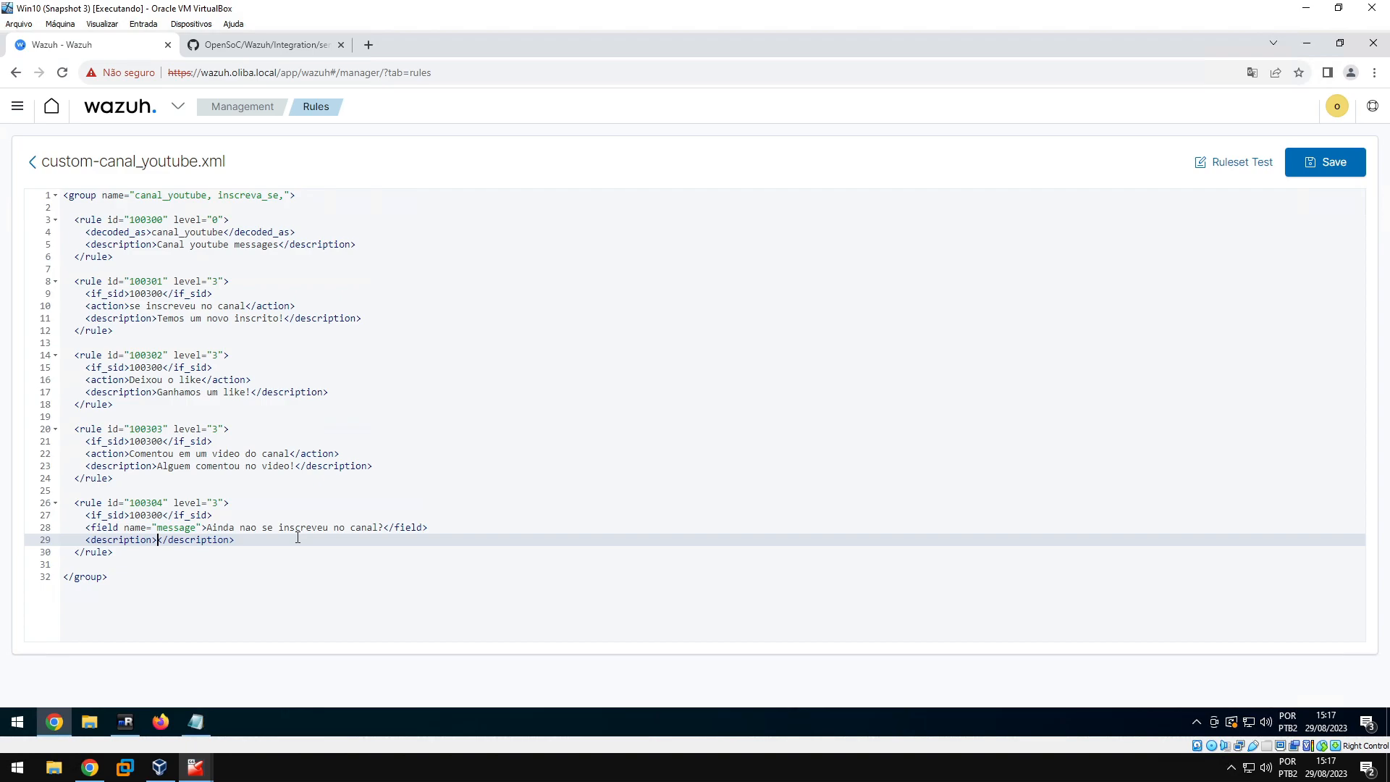
{"action": "type", "text": "Se inscreva no canal!"}
Duplicate rule 100304 beneath itself inside the group and set the copy's rule id to 100305
{"action": "left_click_drag", "start_coordinate": [137, 555], "coordinate": [64, 502]}
{"action": "right_click", "coordinate": [72, 503]}
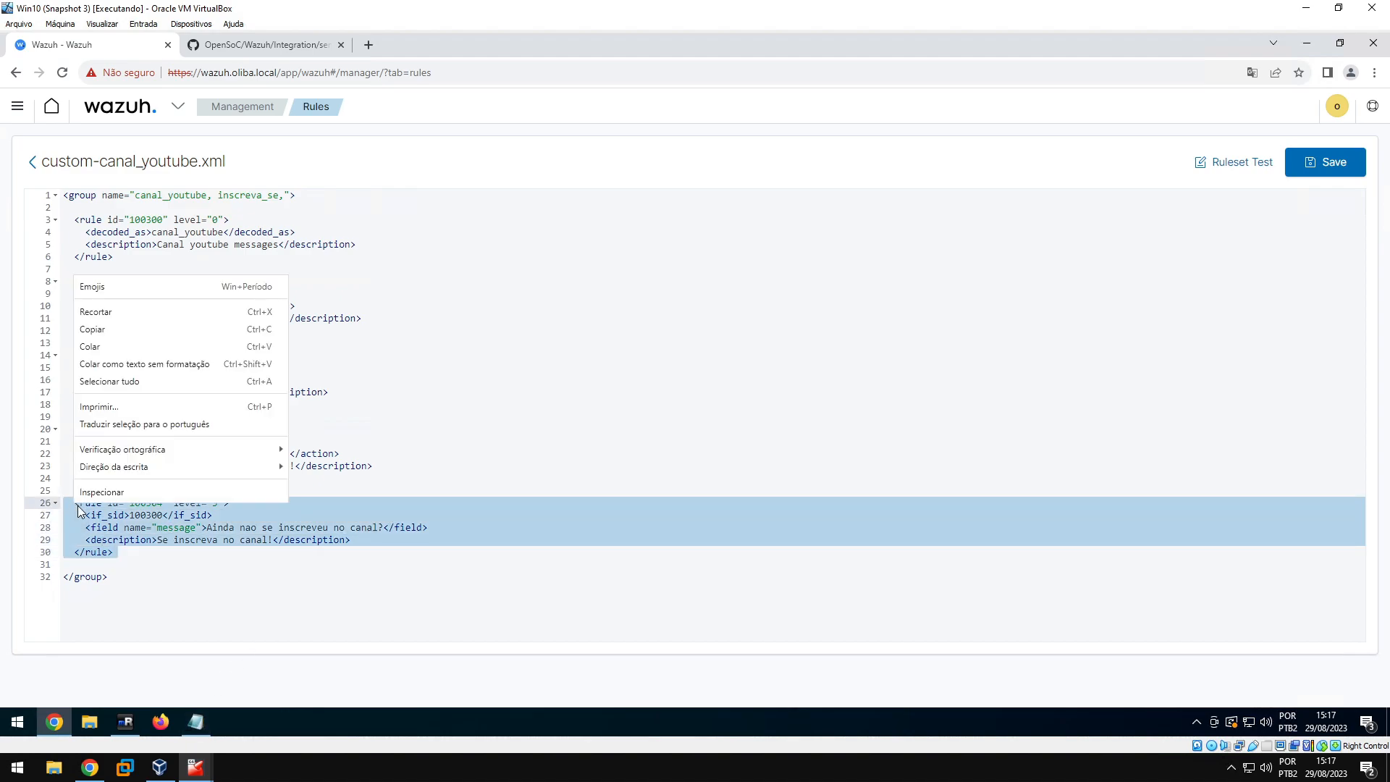
{"action": "left_click", "coordinate": [108, 341]}
{"action": "left_click", "coordinate": [83, 567]}
{"action": "key", "text": "Return"}
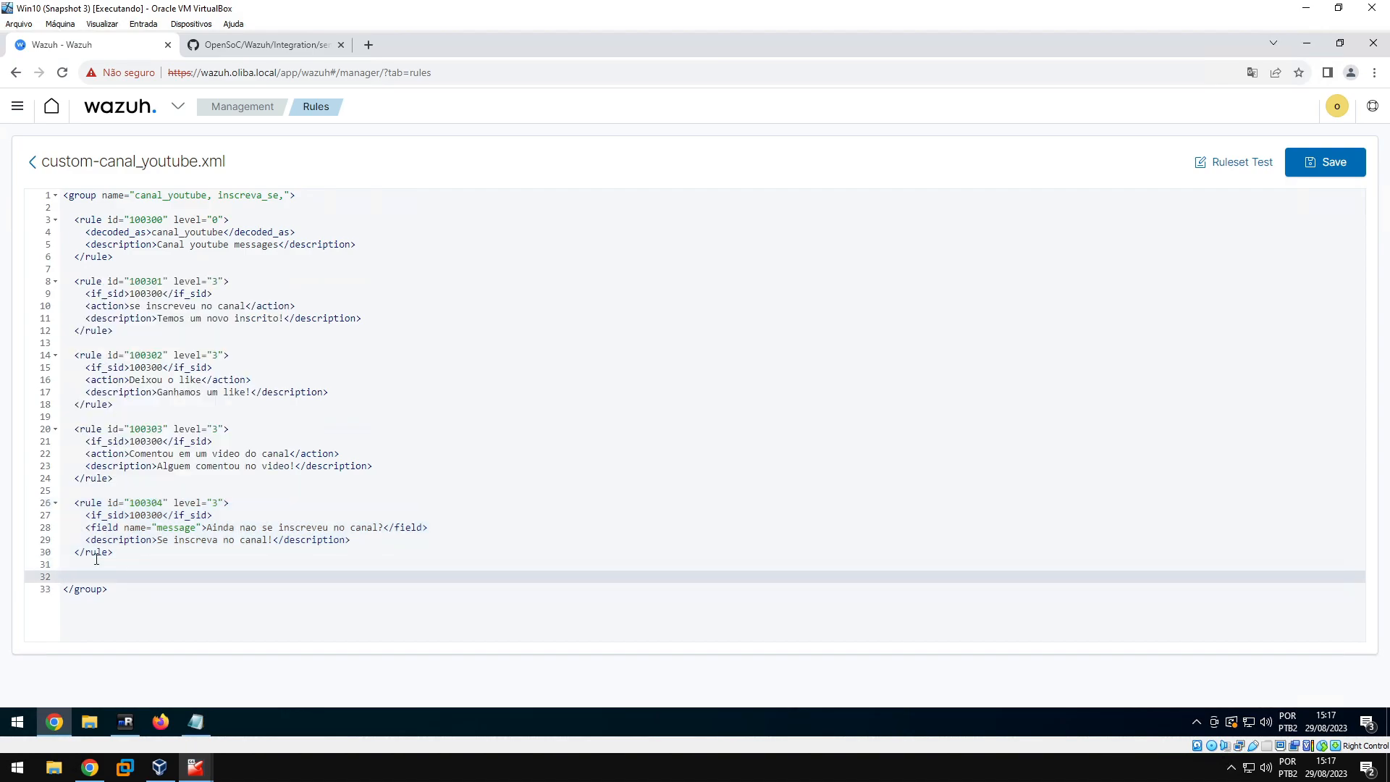
{"action": "key", "text": "ctrl+v"}
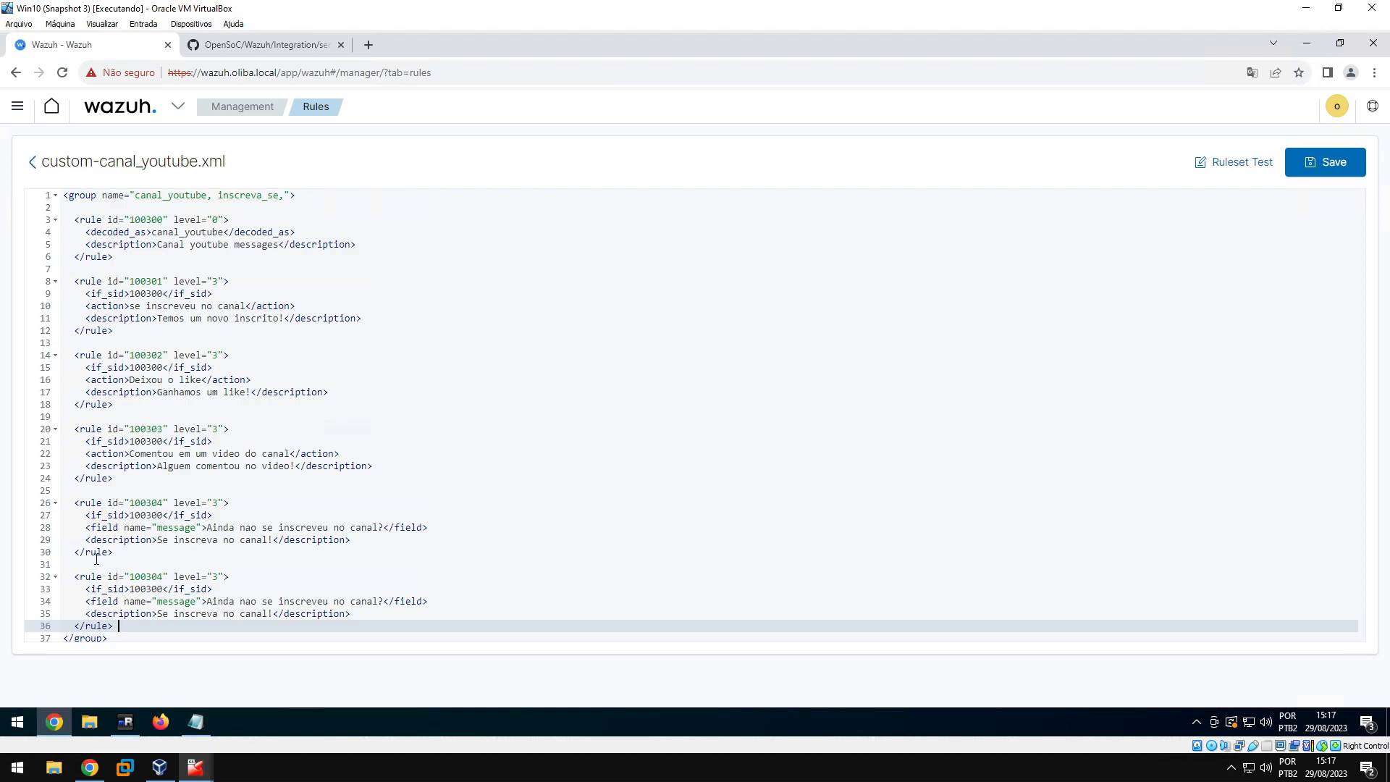
{"action": "left_click", "coordinate": [165, 573]}
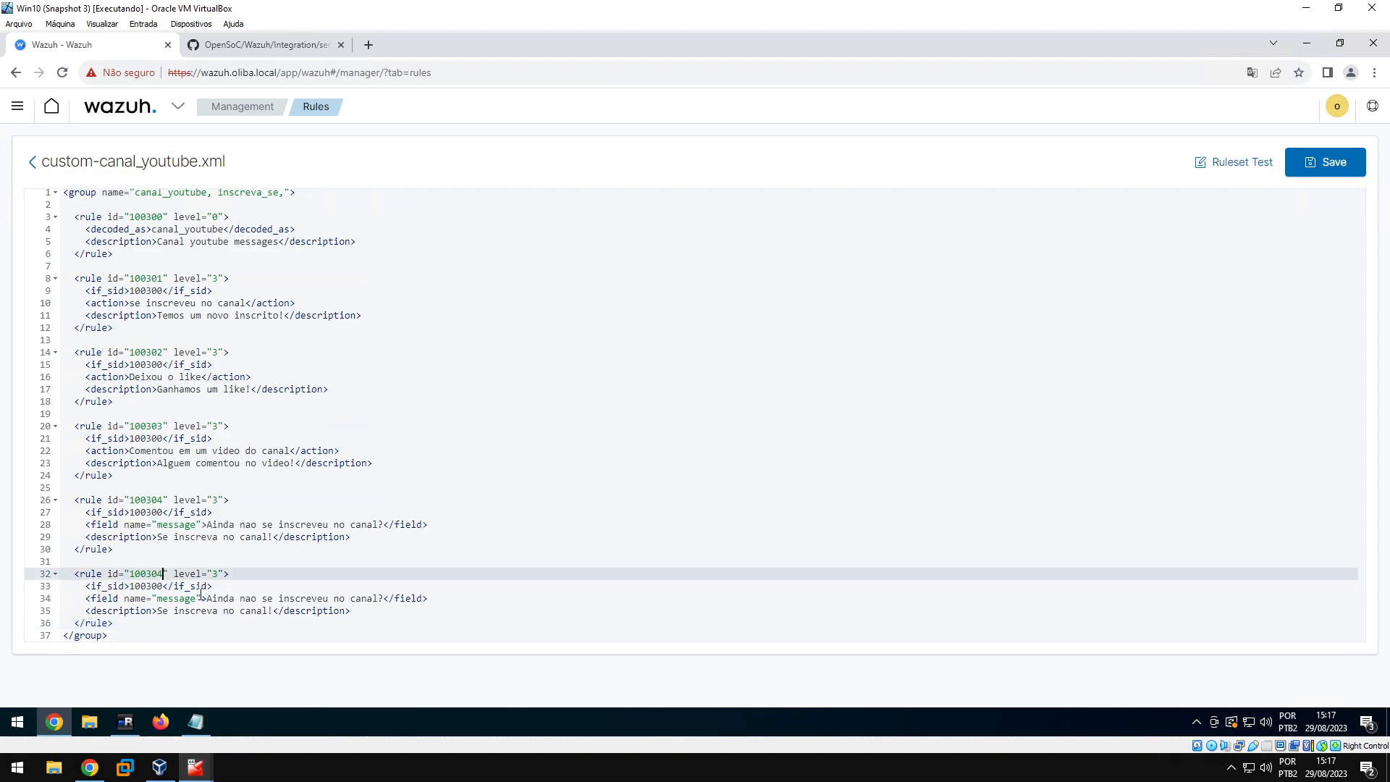
{"action": "key", "text": "BackSpace"}
{"action": "type", "text": "5"}
Replace rule 100305's message field text with "Ja deixou o like?", copied from the second AVISO line of log_sample
{"action": "left_click", "coordinate": [195, 722]}
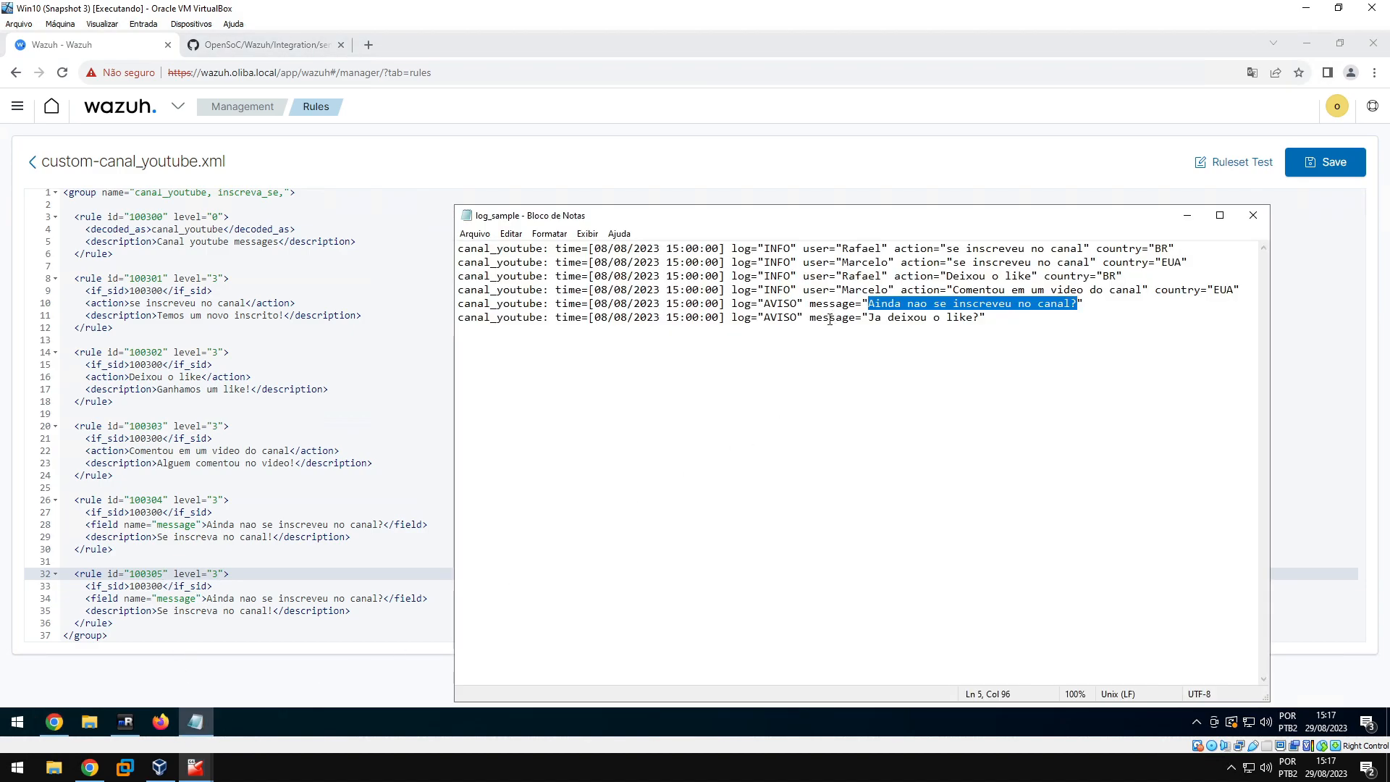
{"action": "left_click", "coordinate": [900, 330]}
{"action": "left_click_drag", "start_coordinate": [867, 319], "coordinate": [979, 319]}
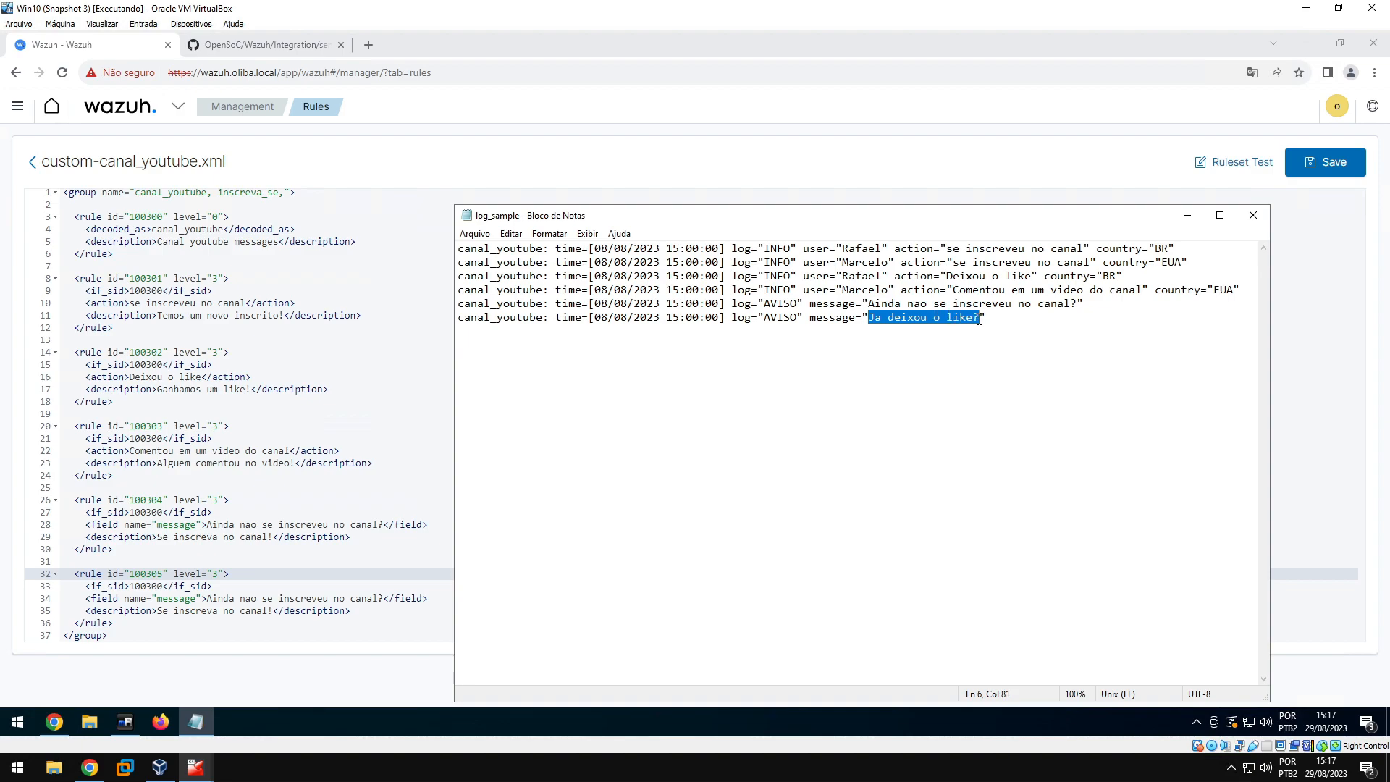
{"action": "right_click", "coordinate": [954, 317]}
{"action": "left_click", "coordinate": [988, 364]}
{"action": "left_click", "coordinate": [189, 605]}
{"action": "left_click_drag", "start_coordinate": [206, 598], "coordinate": [382, 598]}
{"action": "key", "text": "ctrl+v"}
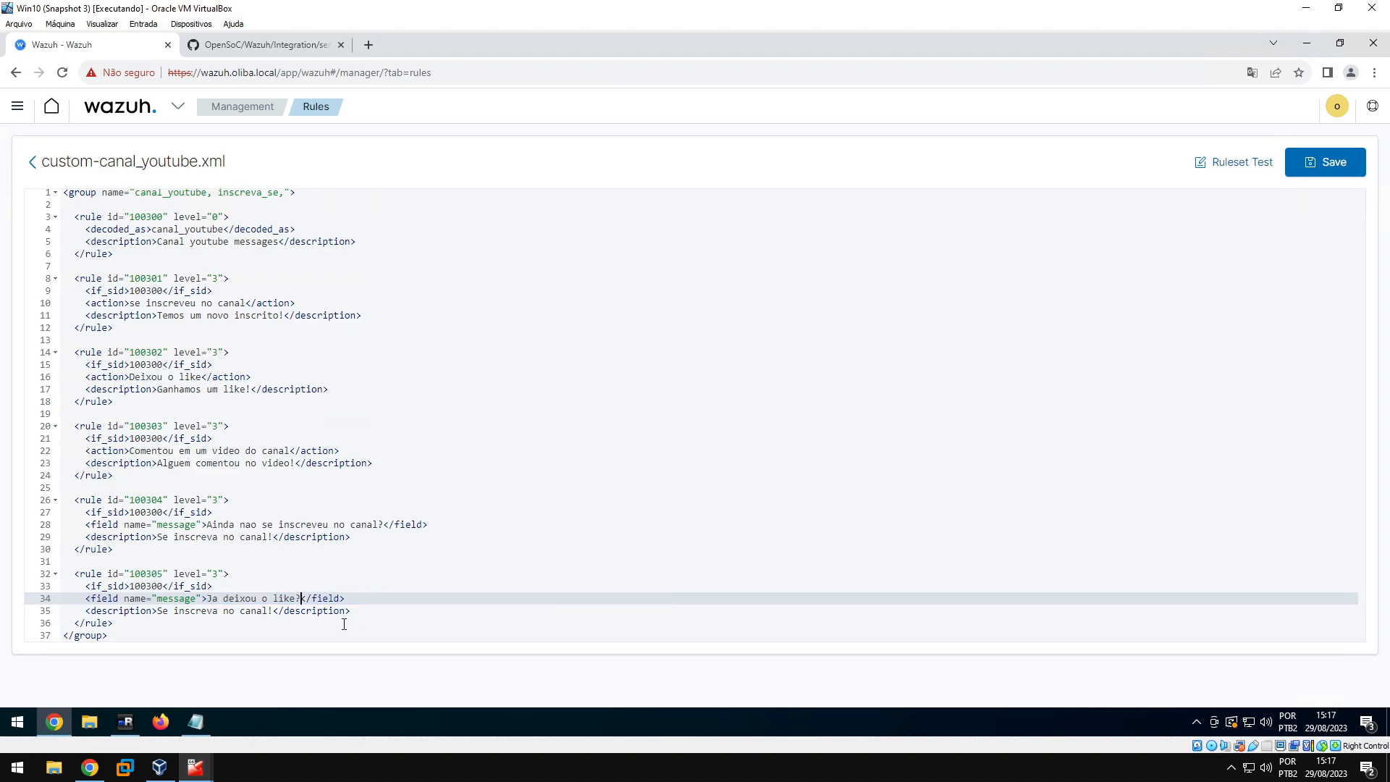
Replace the description of rule 100305 with "Deixe o like no video!"
{"action": "left_click_drag", "start_coordinate": [160, 614], "coordinate": [266, 614]}
{"action": "type", "text": "Deixe o lik"}
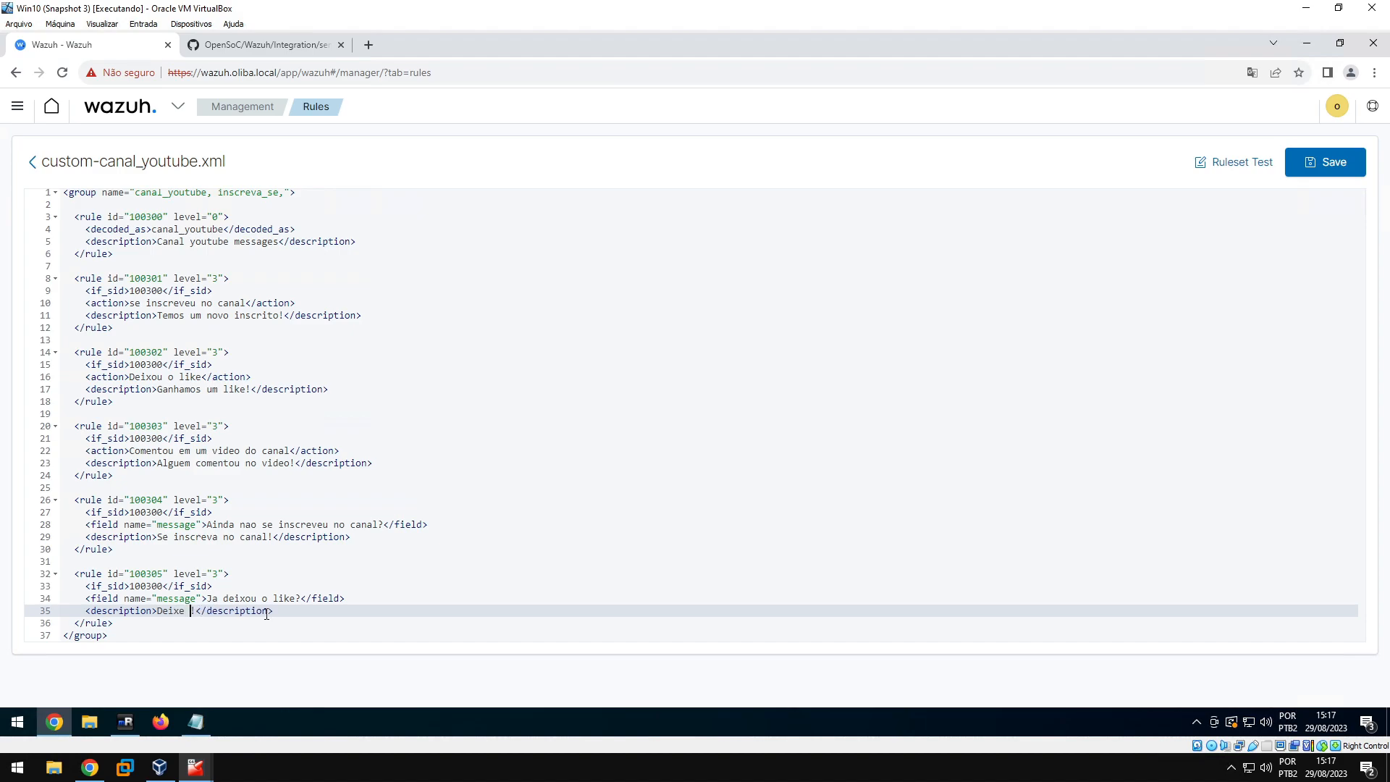
{"action": "type", "text": "e no video!"}
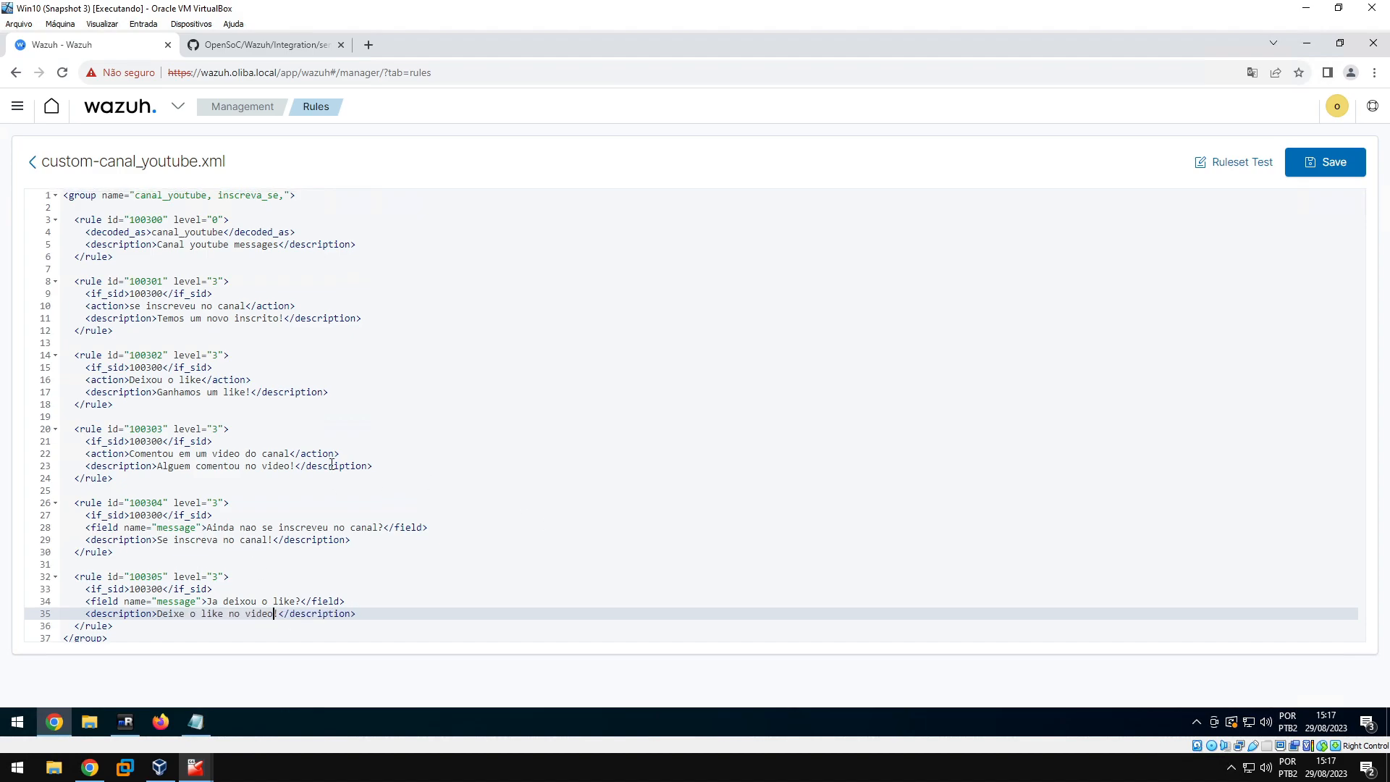
Save custom-canal_youtube.xml and restart the Wazuh manager, confirming the restart
{"action": "left_click", "coordinate": [165, 380]}
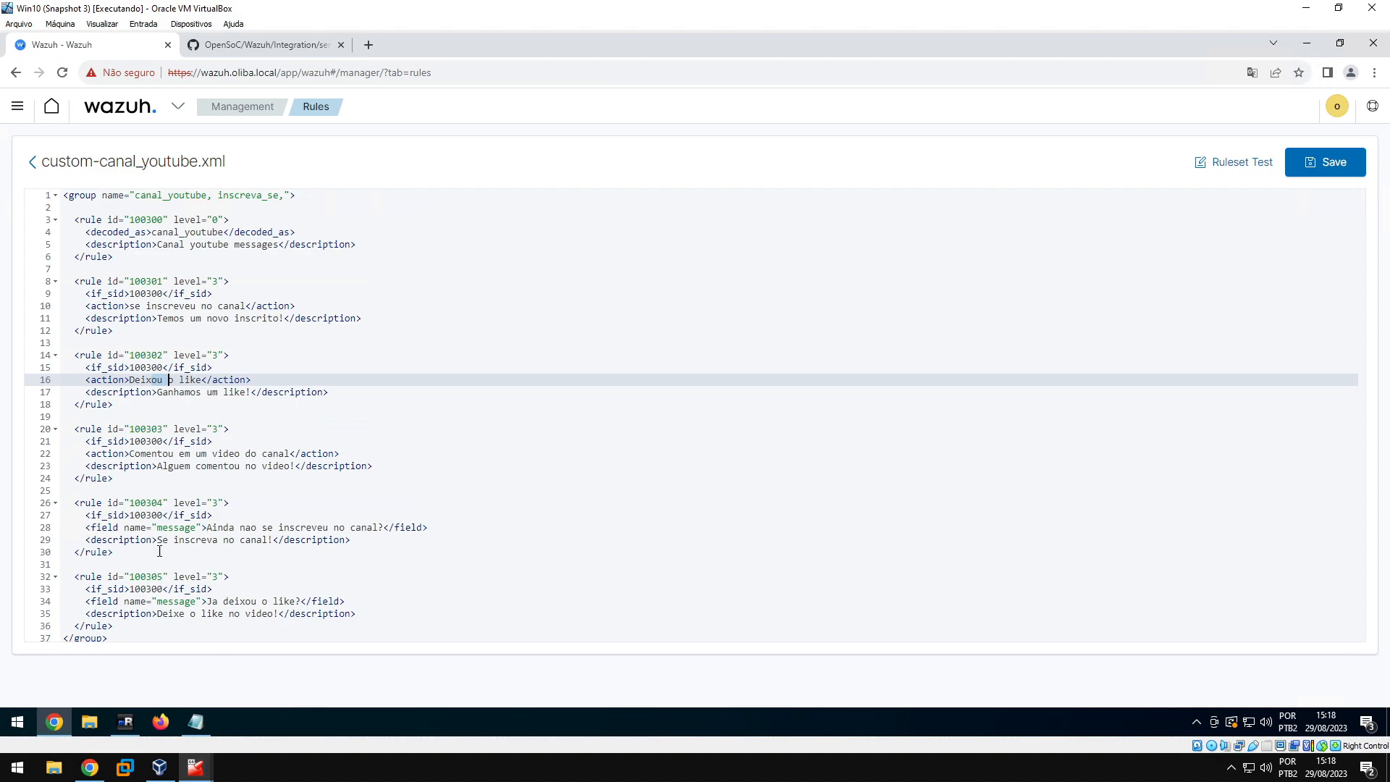
{"action": "left_click", "coordinate": [1335, 166]}
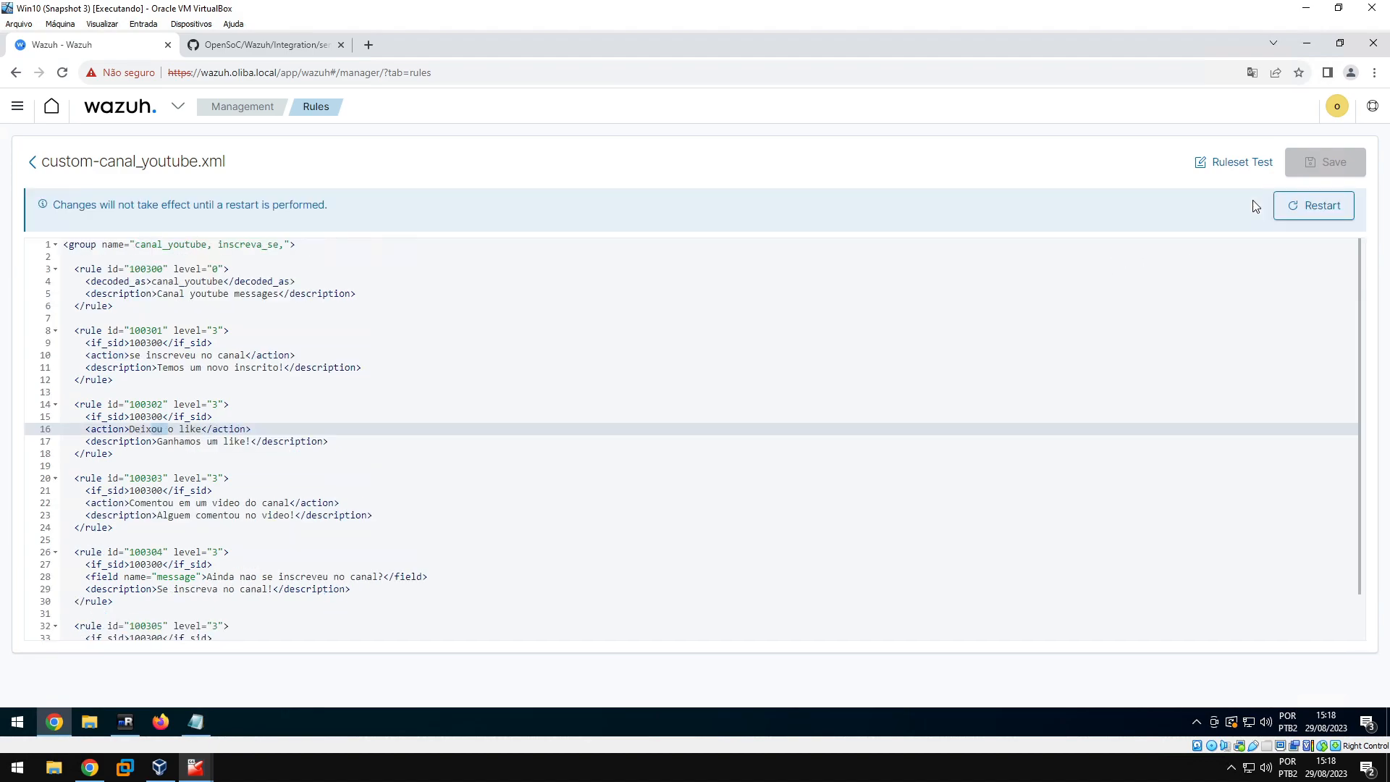
{"action": "left_click", "coordinate": [1310, 206]}
{"action": "left_click", "coordinate": [807, 391]}
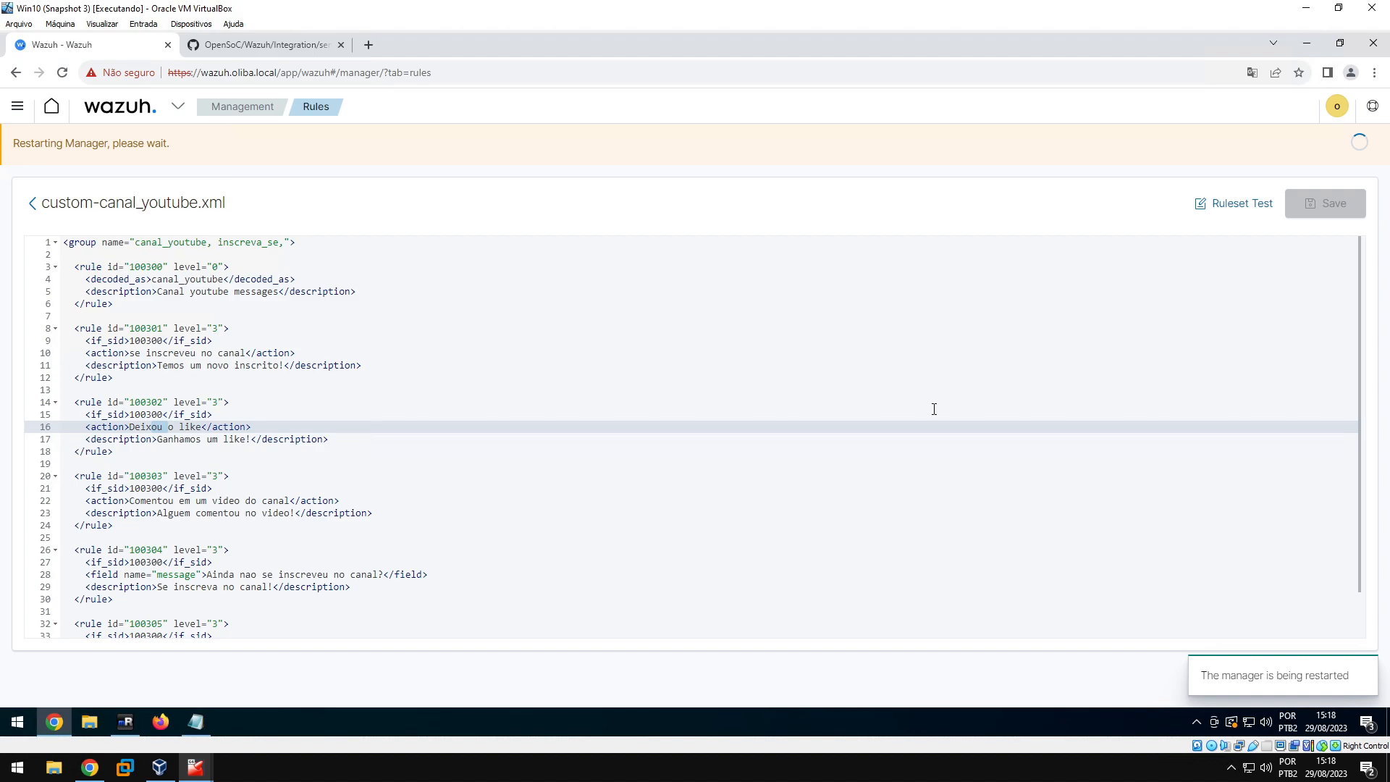
Copy the "Deixou o like" line from log_sample, test it in Ruleset Test, and review the decoding and rule results
{"action": "left_click", "coordinate": [195, 721]}
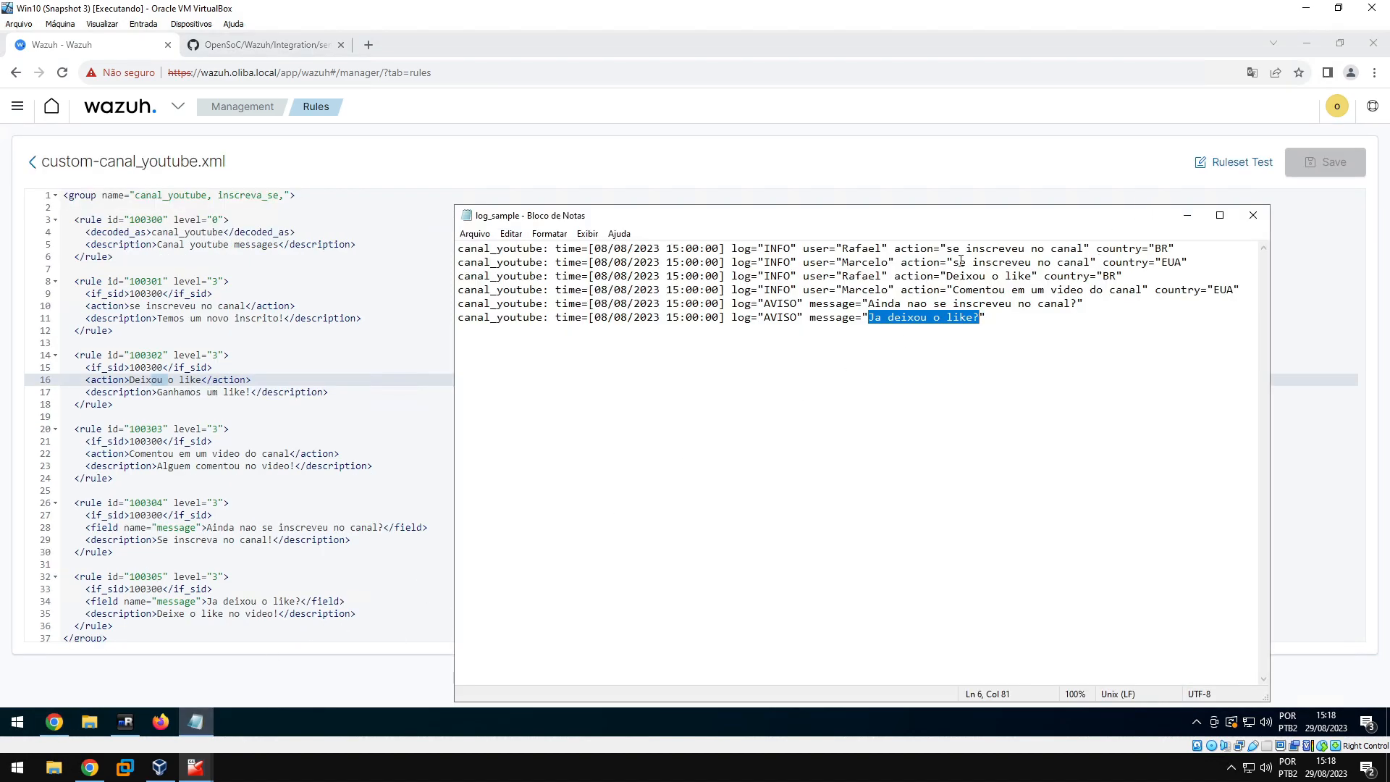
{"action": "left_click_drag", "start_coordinate": [892, 260], "coordinate": [838, 262]}
{"action": "left_click", "coordinate": [878, 248]}
{"action": "left_click_drag", "start_coordinate": [1156, 278], "coordinate": [460, 276]}
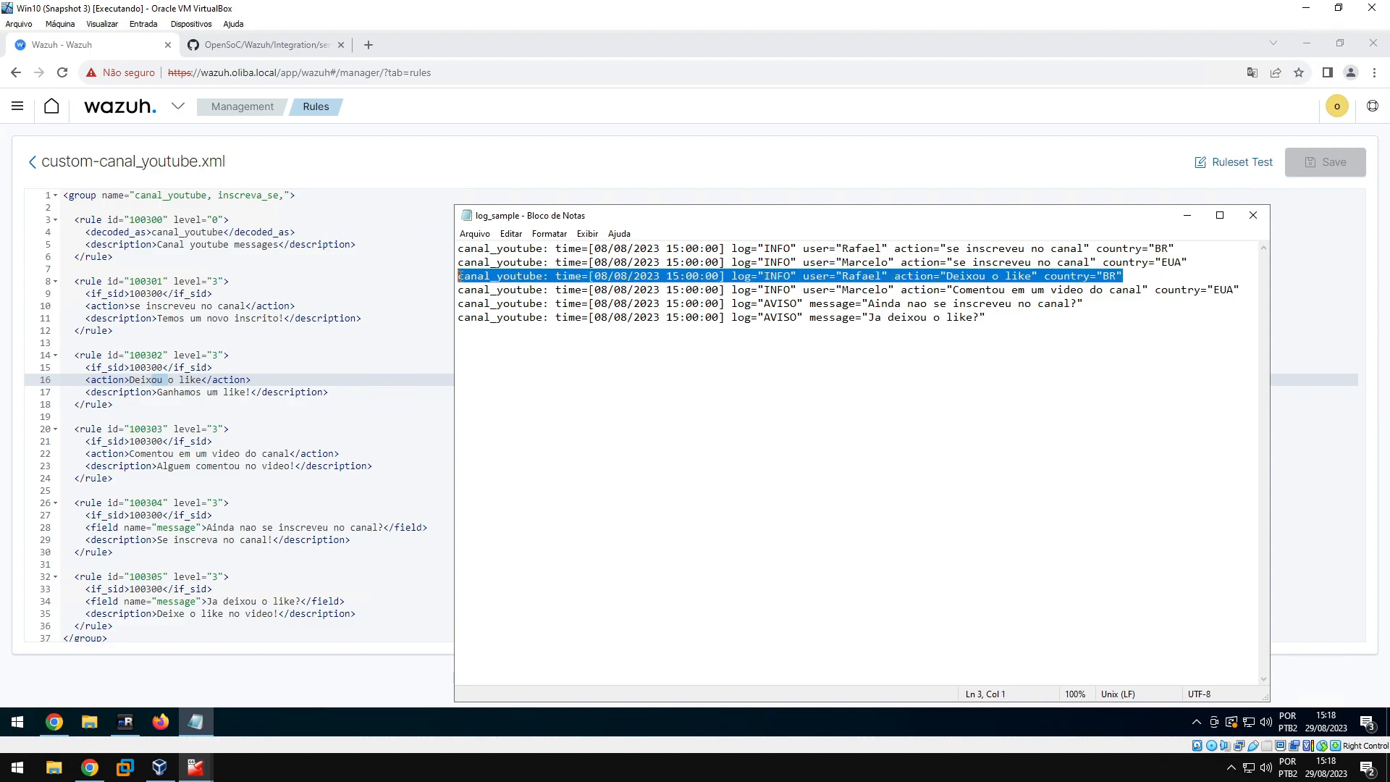
{"action": "right_click", "coordinate": [463, 276]}
{"action": "left_click", "coordinate": [492, 316]}
{"action": "left_click", "coordinate": [1239, 167]}
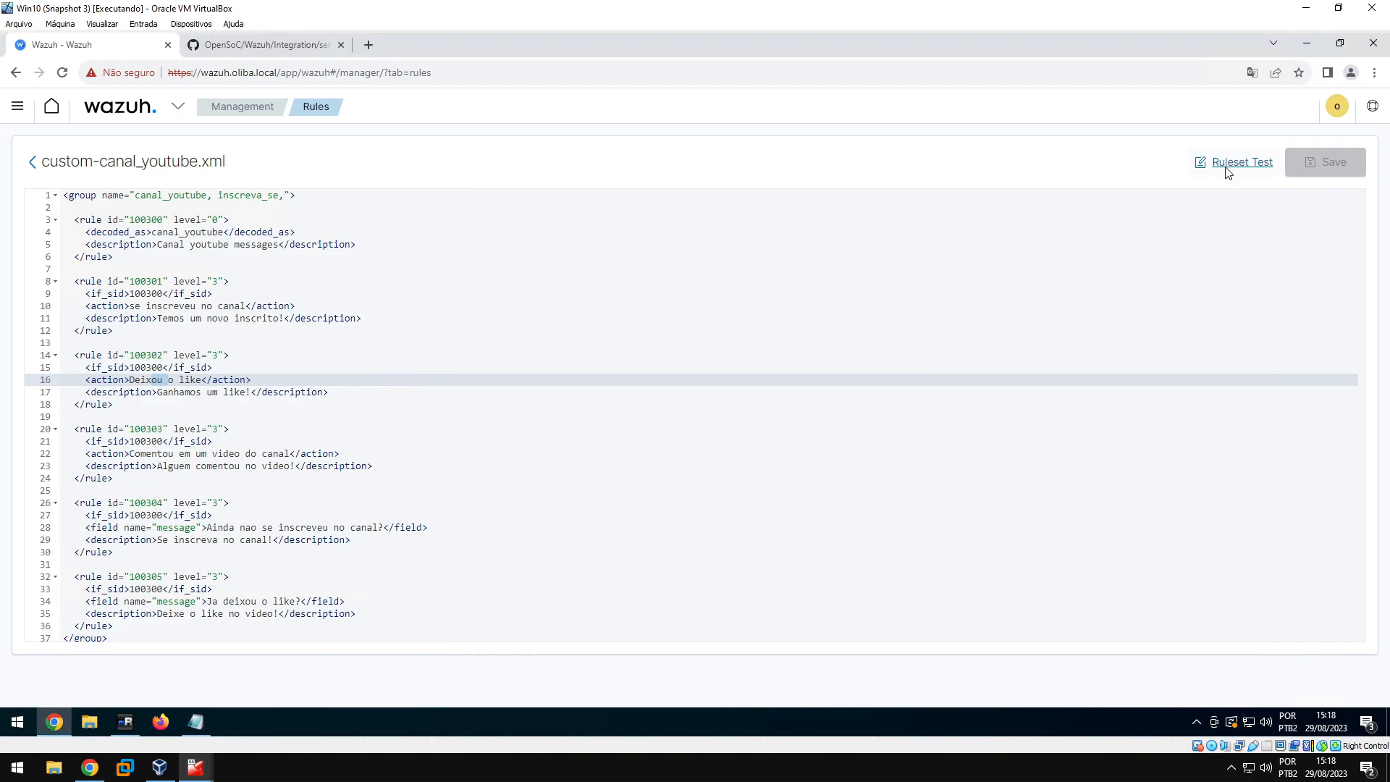
{"action": "key", "text": "ctrl+v"}
{"action": "left_click", "coordinate": [754, 383]}
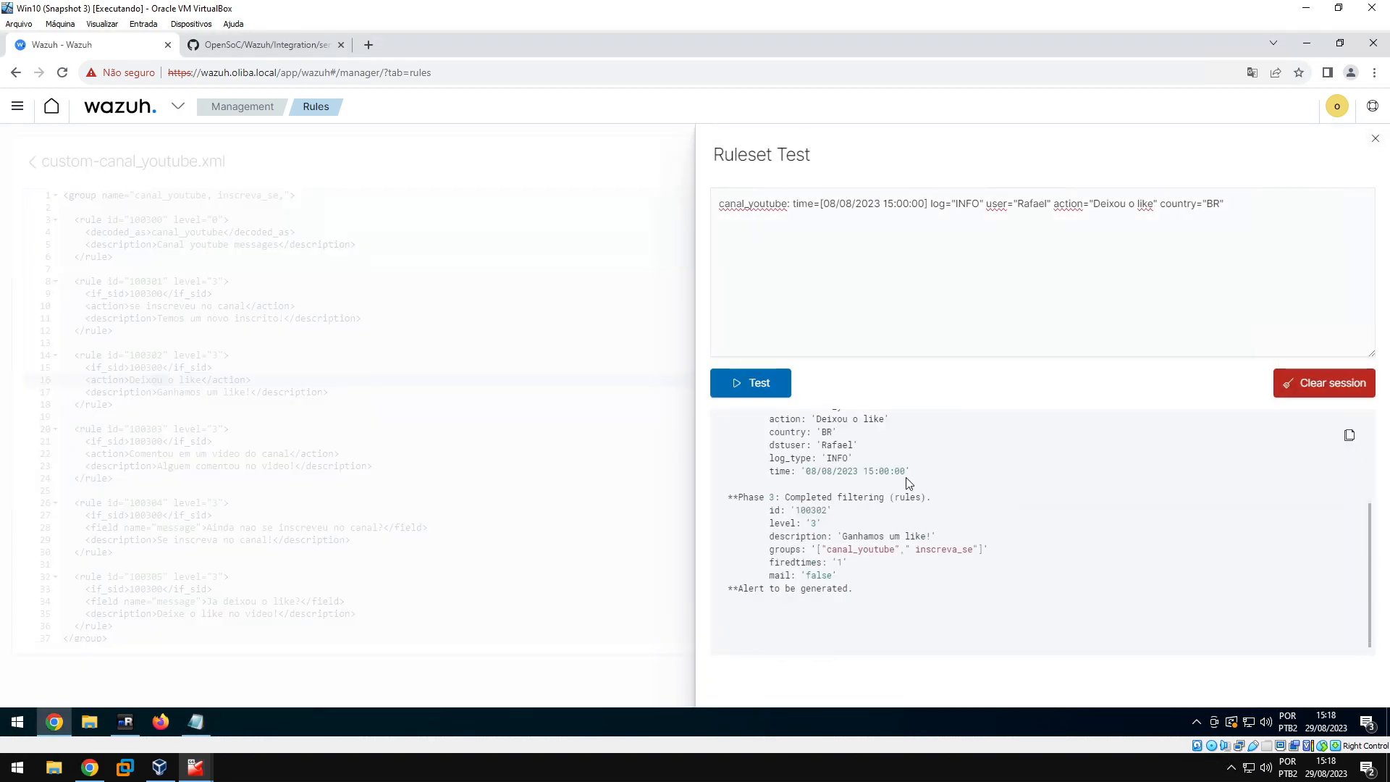
{"action": "scroll", "coordinate": [881, 546], "scroll_direction": "up", "scroll_amount": 1}
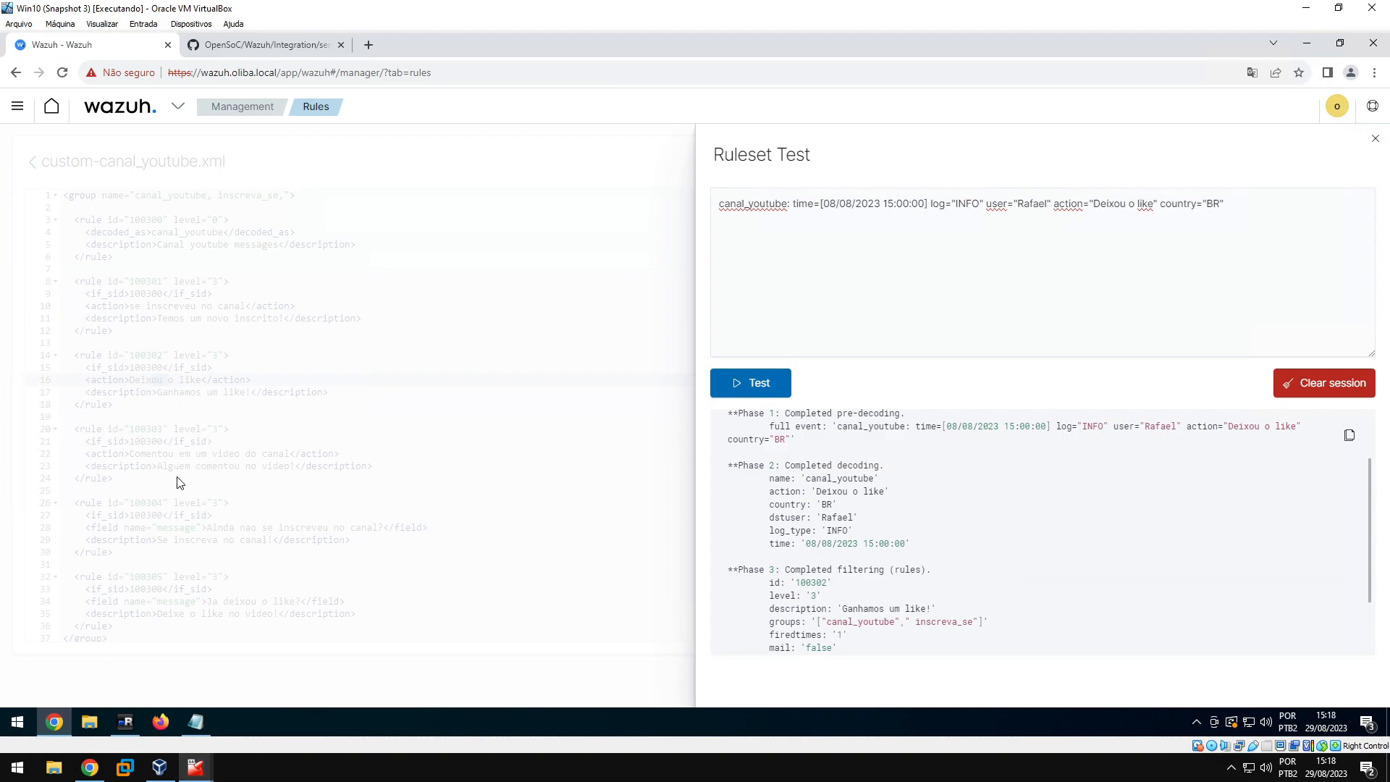
{"action": "scroll", "coordinate": [939, 591], "scroll_direction": "down", "scroll_amount": 1}
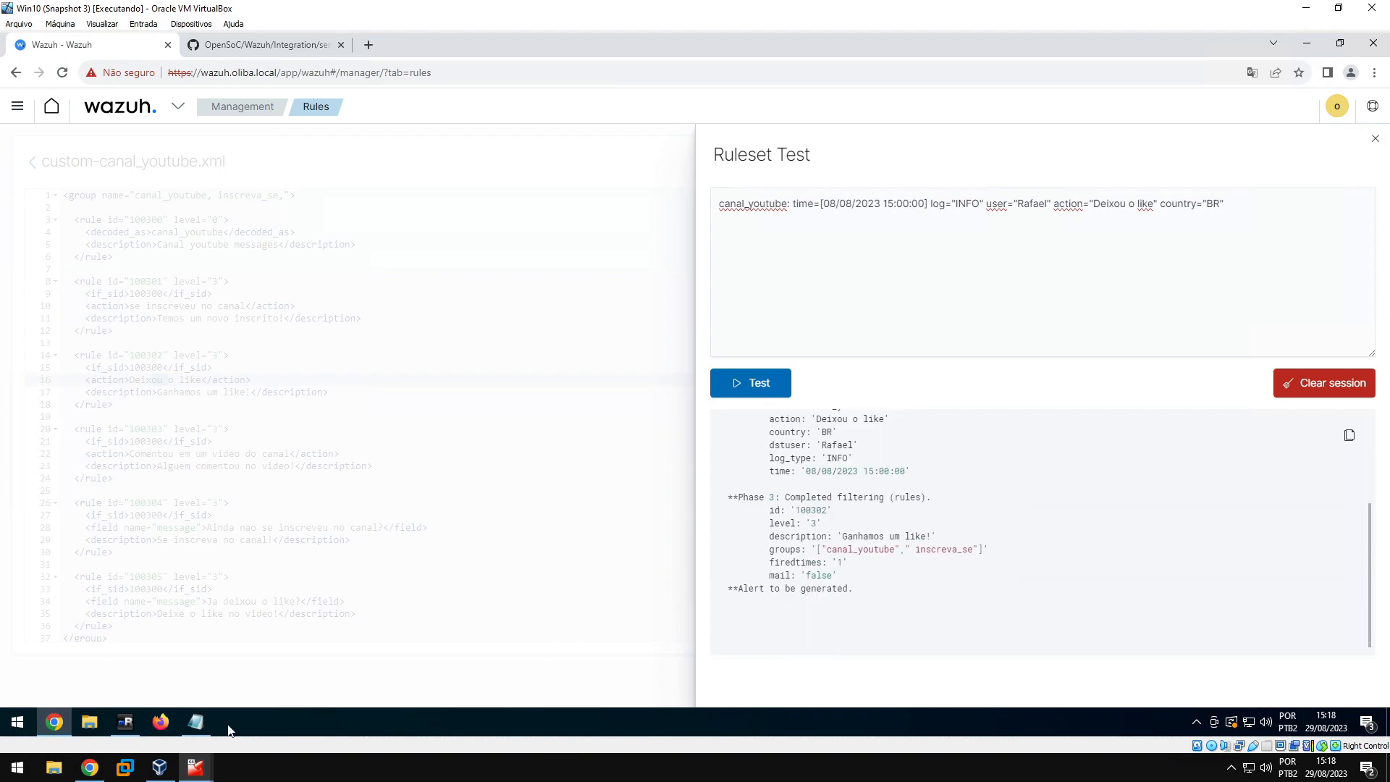
Copy the first AVISO line, with the message "Ainda nao se inscreveu no canal?", from log_sample
{"action": "left_click", "coordinate": [195, 721]}
{"action": "left_click_drag", "start_coordinate": [1240, 290], "coordinate": [465, 290]}
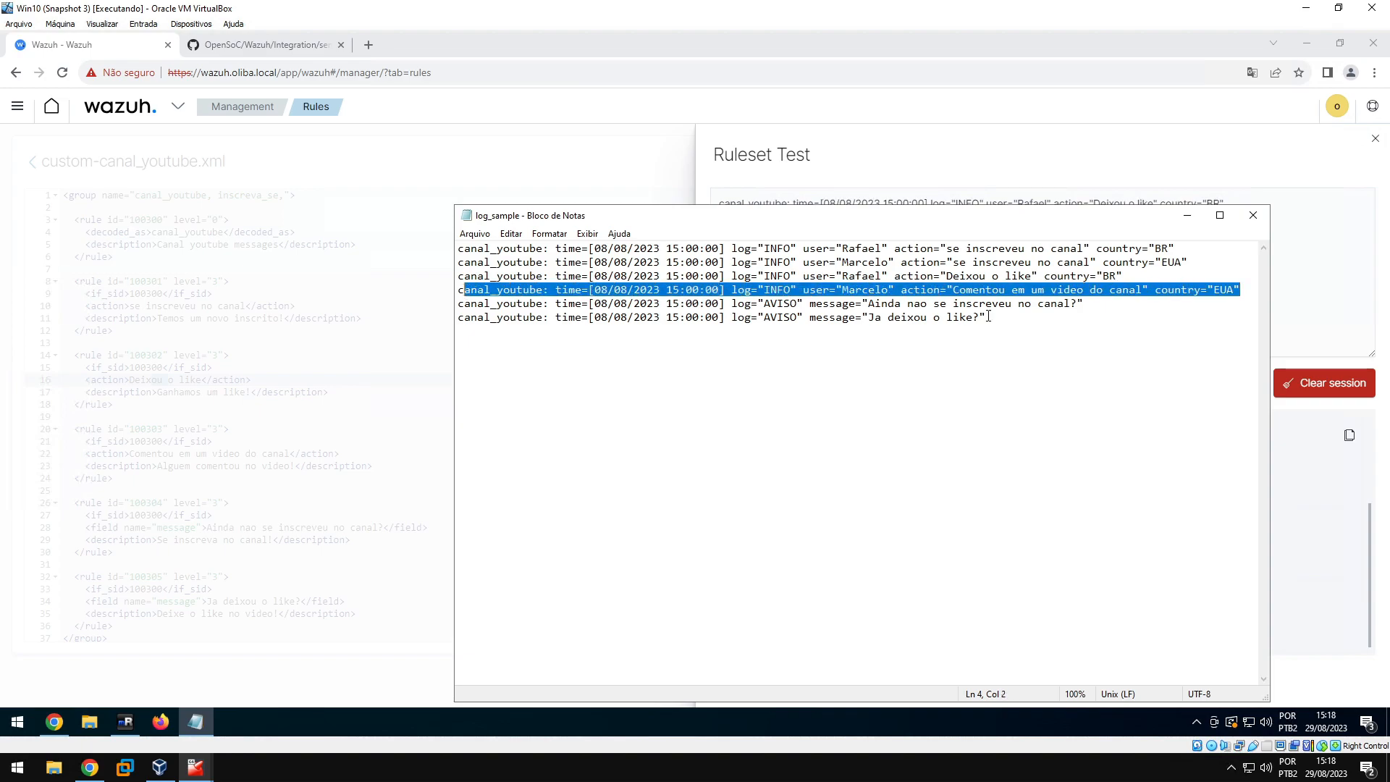
{"action": "left_click", "coordinate": [1022, 290]}
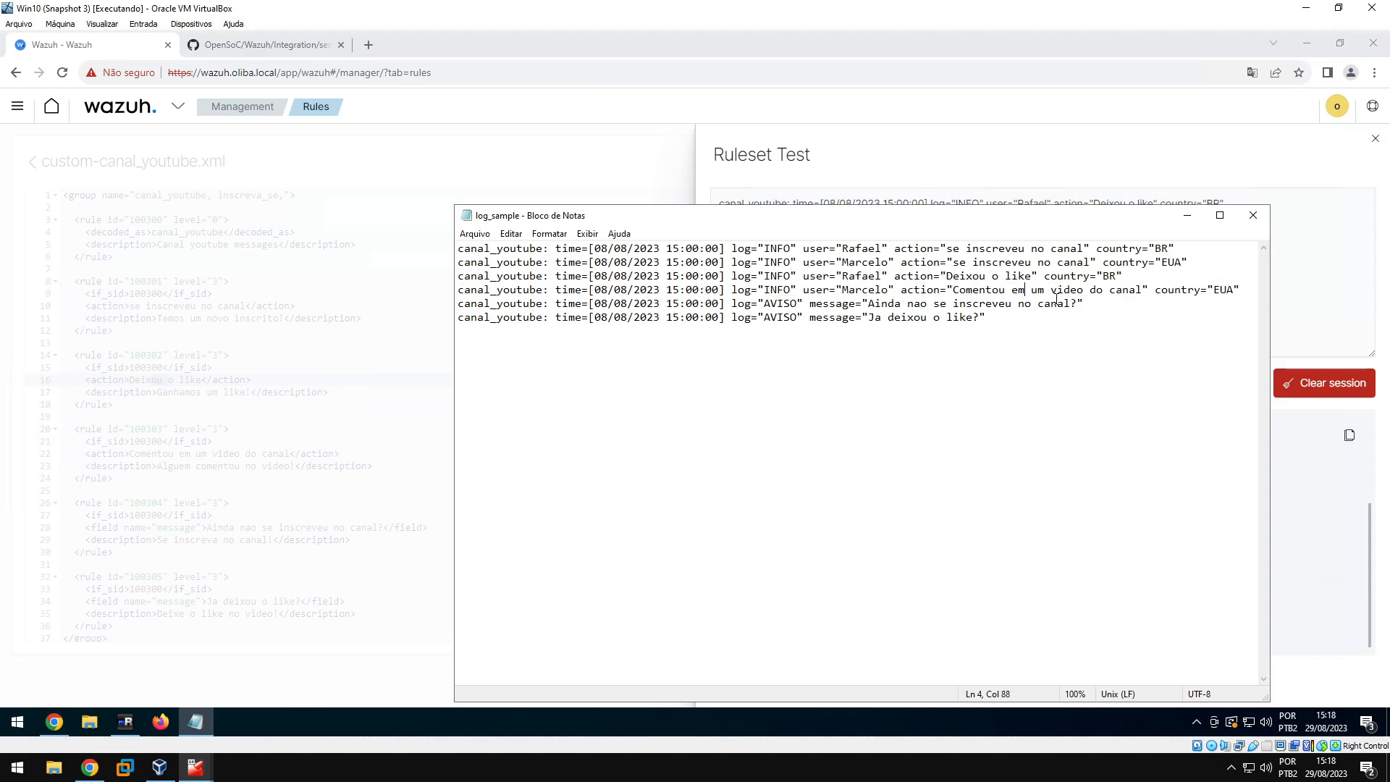
{"action": "left_click_drag", "start_coordinate": [998, 303], "coordinate": [463, 304]}
{"action": "right_click", "coordinate": [492, 306]}
{"action": "left_click", "coordinate": [550, 351]}
Replace the event in Ruleset Test with the copied AVISO line, run the test, and check the decoded message
{"action": "left_click", "coordinate": [874, 195]}
{"action": "left_click_drag", "start_coordinate": [1269, 208], "coordinate": [720, 211]}
{"action": "key", "text": "ctrl+v"}
{"action": "left_click", "coordinate": [775, 383]}
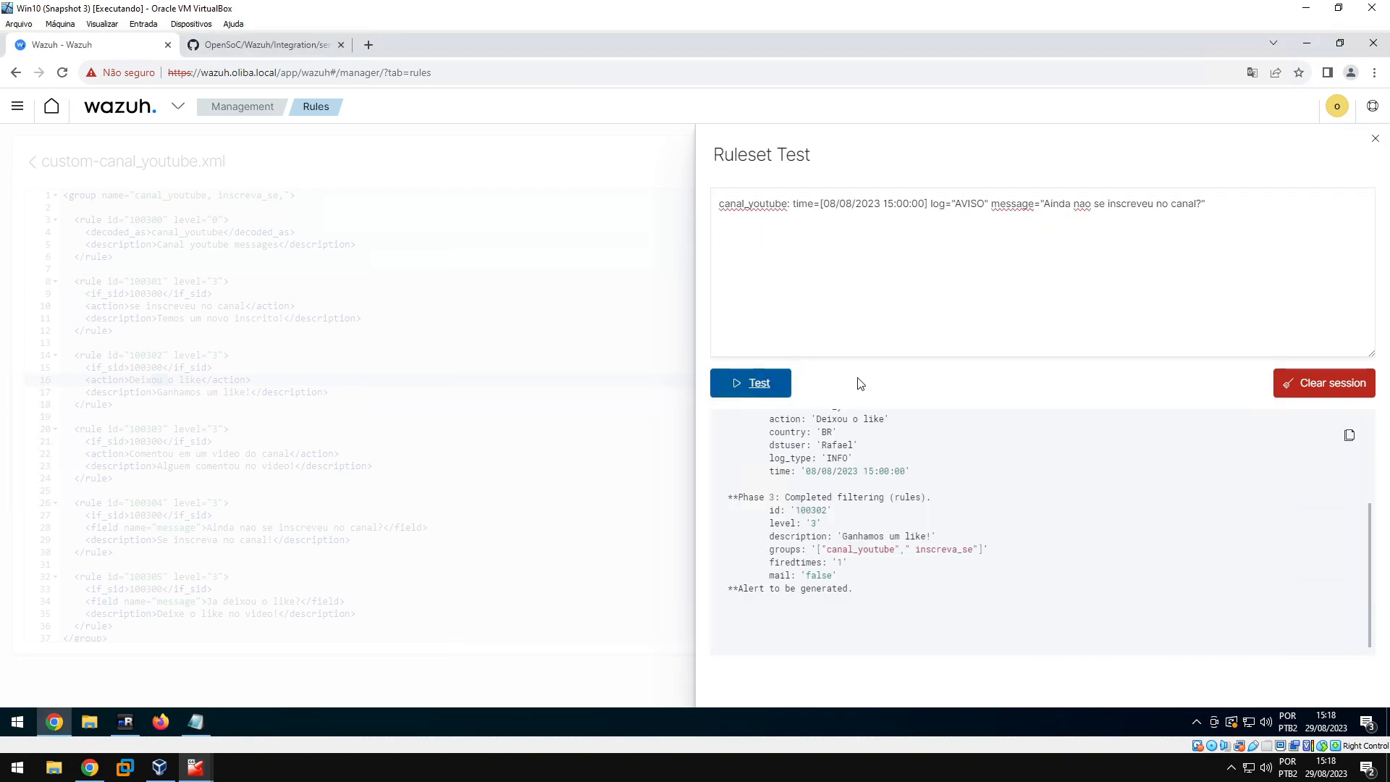
{"action": "left_click_drag", "start_coordinate": [852, 510], "coordinate": [946, 523]}
{"action": "left_click", "coordinate": [880, 484]}
{"action": "scroll", "coordinate": [879, 483], "scroll_direction": "up", "scroll_amount": 1}
{"action": "left_click_drag", "start_coordinate": [821, 505], "coordinate": [963, 504]}
{"action": "left_click", "coordinate": [940, 517]}
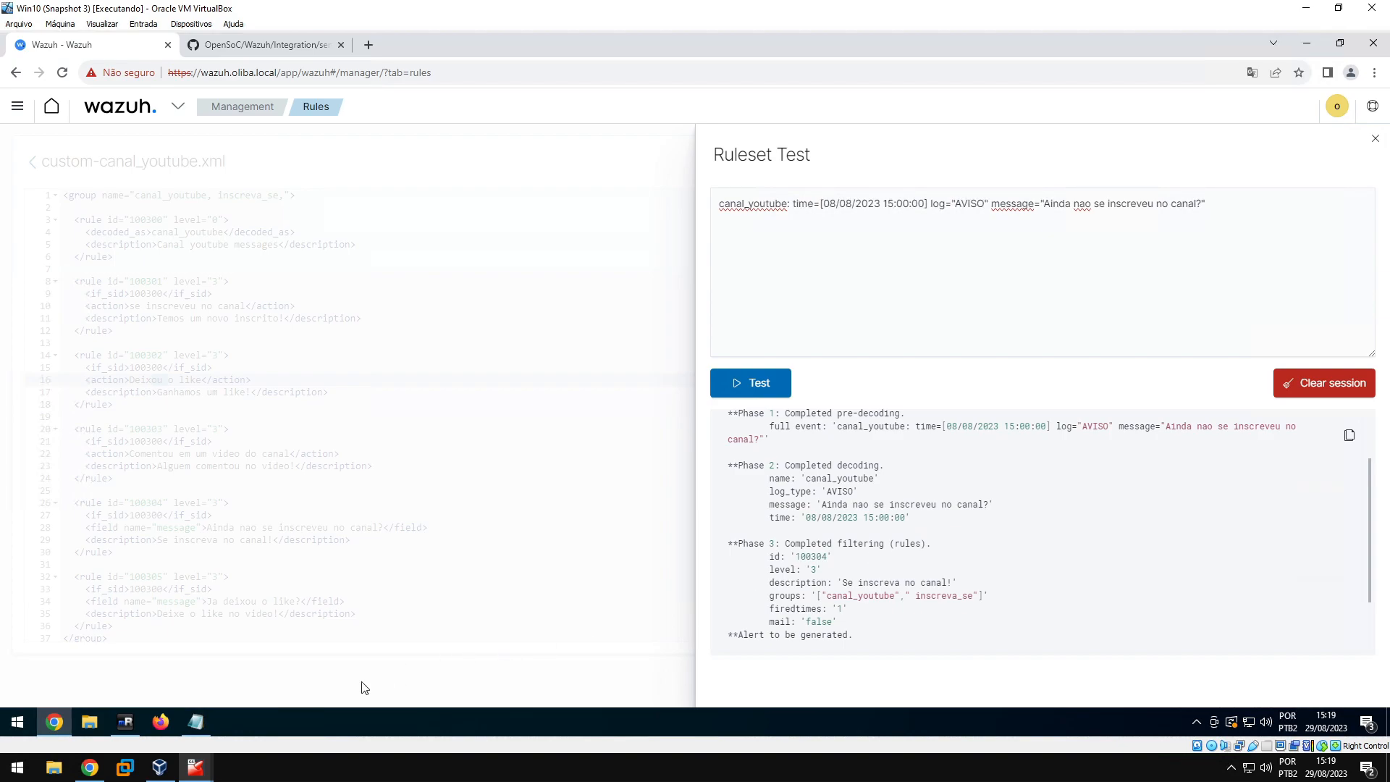
Test the second AVISO line from log_sample, "Ja deixou o like?", in Ruleset Test in place of the previous event
{"action": "key", "text": "alt+Tab"}
{"action": "left_click_drag", "start_coordinate": [992, 325], "coordinate": [463, 323]}
{"action": "right_click", "coordinate": [476, 320]}
{"action": "left_click", "coordinate": [511, 365]}
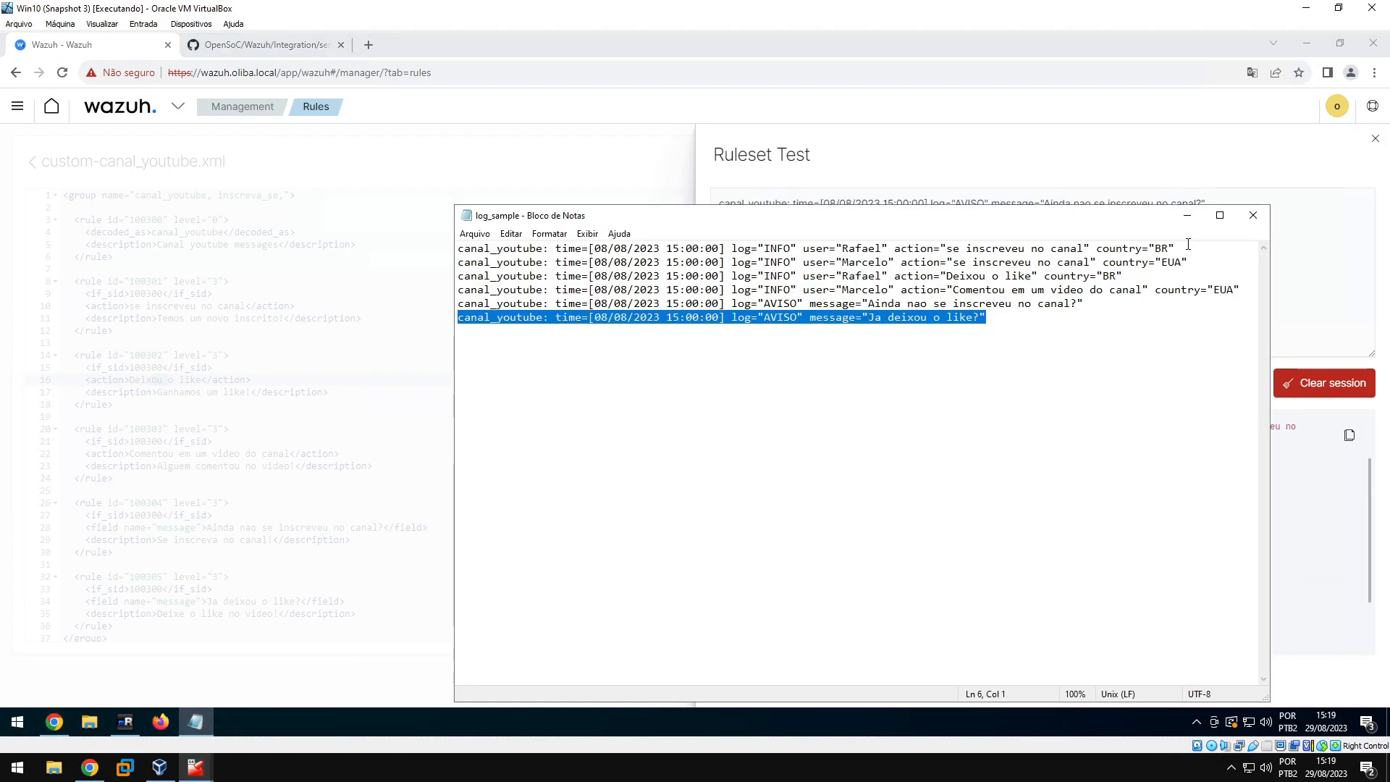
{"action": "left_click", "coordinate": [1187, 215]}
{"action": "left_click_drag", "start_coordinate": [1231, 205], "coordinate": [713, 204]}
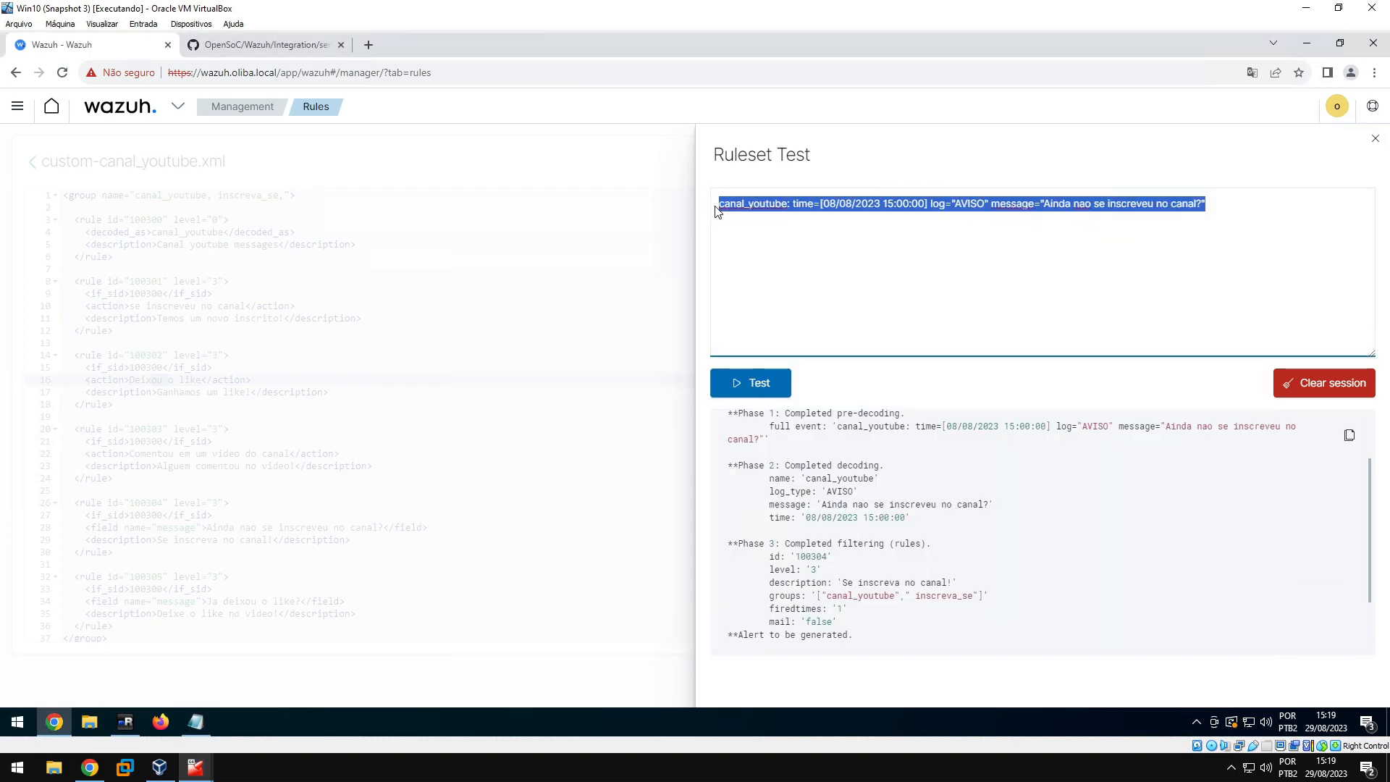
{"action": "key", "text": "ctrl+v"}
{"action": "left_click", "coordinate": [753, 383]}
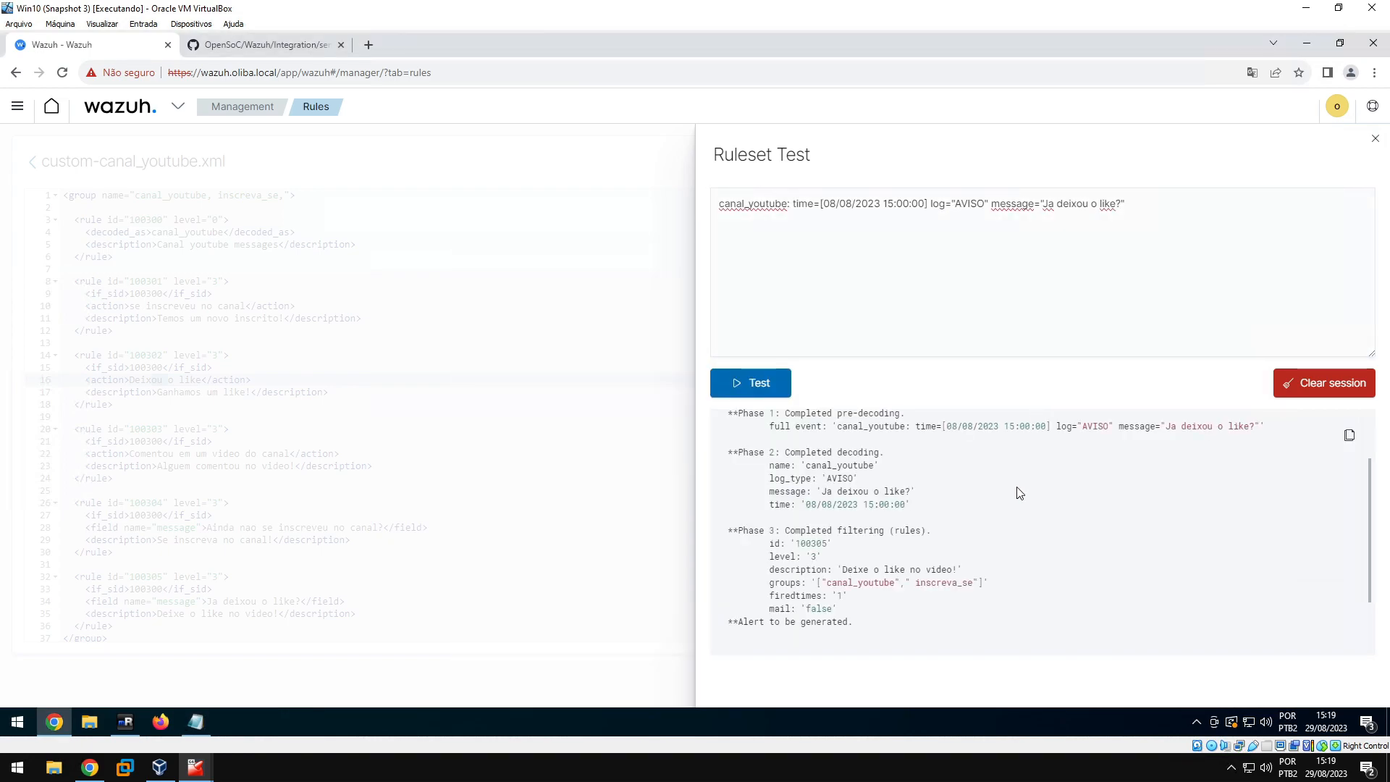
Check the decoded message and the matched rule's description in the test output, and close Ruleset Test
{"action": "left_click_drag", "start_coordinate": [823, 491], "coordinate": [899, 492]}
{"action": "double_click", "coordinate": [854, 570]}
{"action": "left_click_drag", "start_coordinate": [888, 570], "coordinate": [924, 570]}
{"action": "left_click", "coordinate": [967, 580]}
{"action": "left_click", "coordinate": [564, 380]}
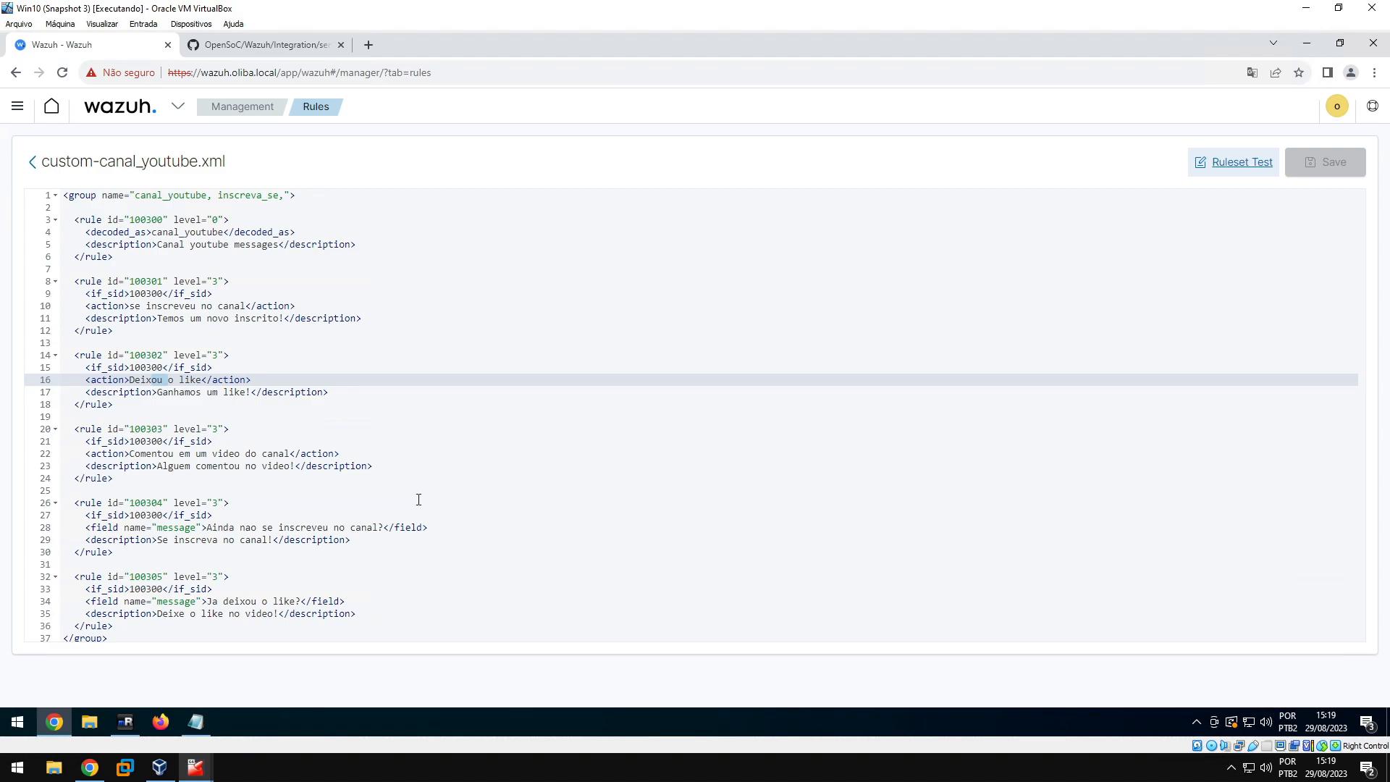
Compare the log and message fields of the two AVISO lines in log_sample with rule 100305 in the rules file
{"action": "scroll", "coordinate": [418, 498], "scroll_direction": "down", "scroll_amount": 1}
{"action": "scroll", "coordinate": [315, 511], "scroll_direction": "up", "scroll_amount": 1}
{"action": "left_click", "coordinate": [196, 722]}
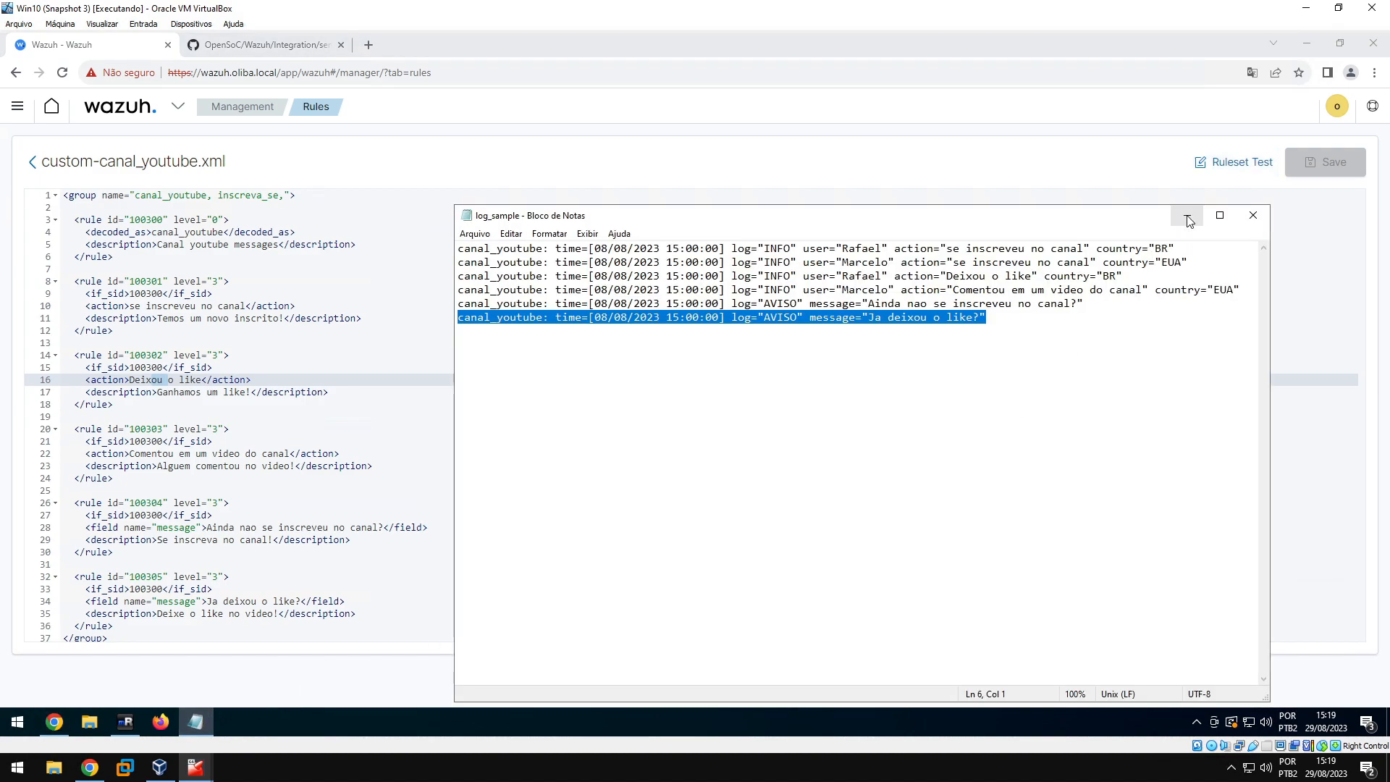
{"action": "left_click_drag", "start_coordinate": [759, 303], "coordinate": [776, 317]}
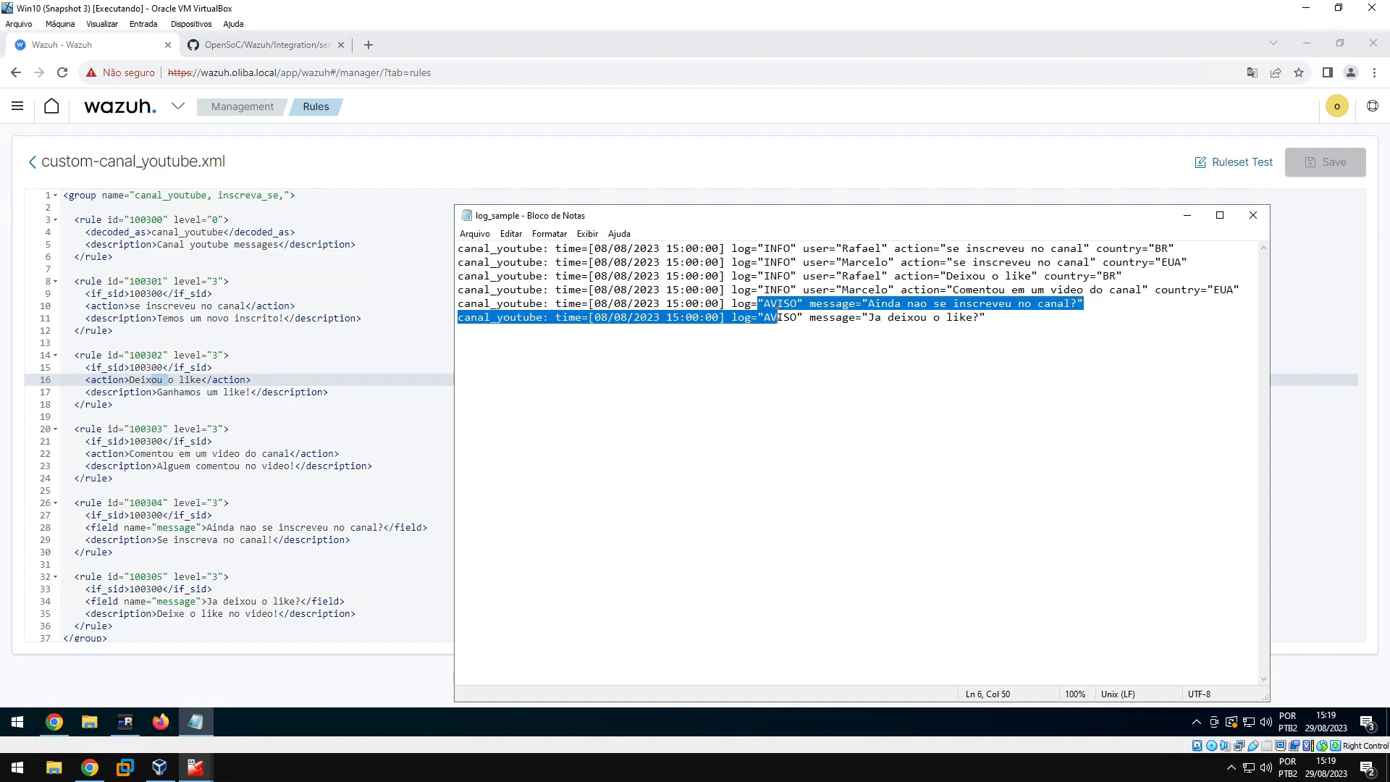
{"action": "left_click", "coordinate": [863, 331]}
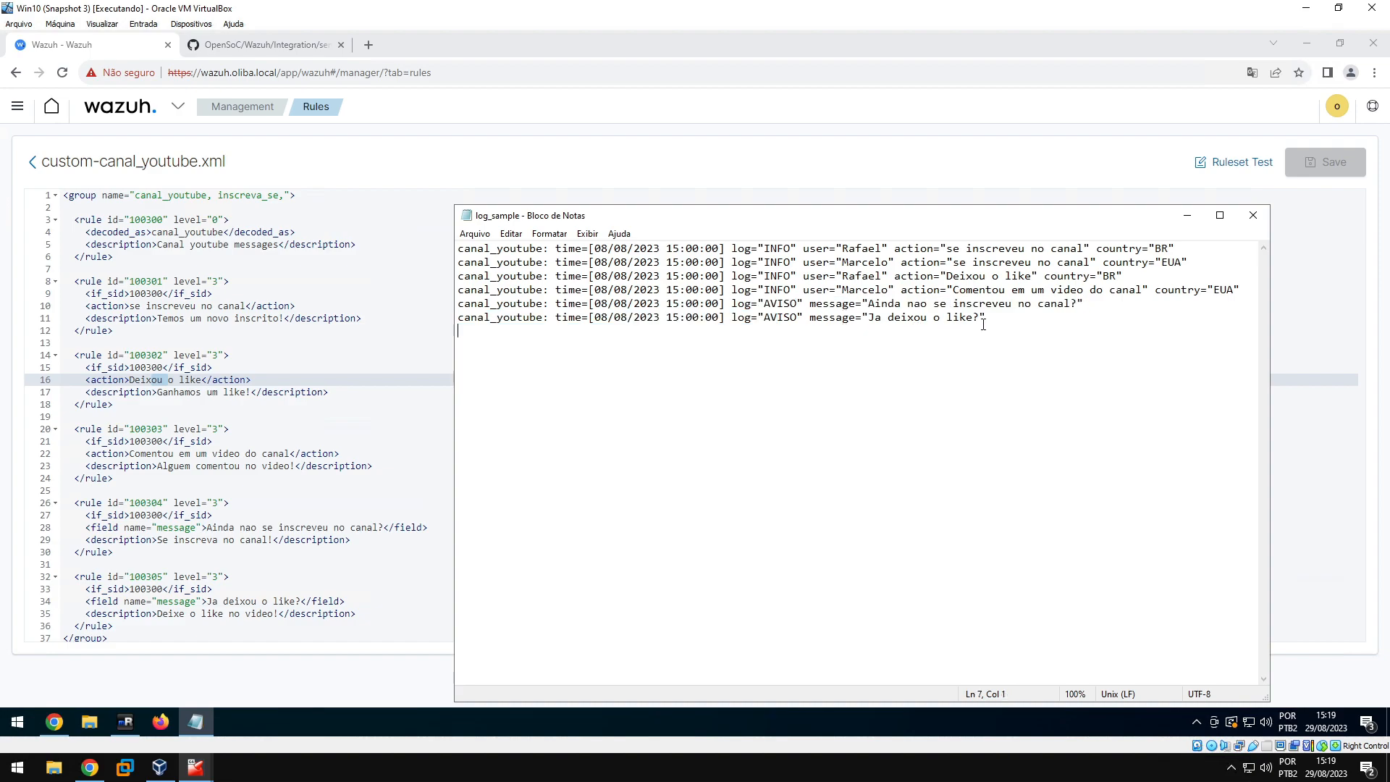
{"action": "double_click", "coordinate": [813, 304]}
{"action": "left_click", "coordinate": [1186, 218]}
{"action": "left_click_drag", "start_coordinate": [362, 613], "coordinate": [69, 576]}
{"action": "left_click_drag", "start_coordinate": [117, 626], "coordinate": [63, 577]}
{"action": "left_click", "coordinate": [196, 722]}
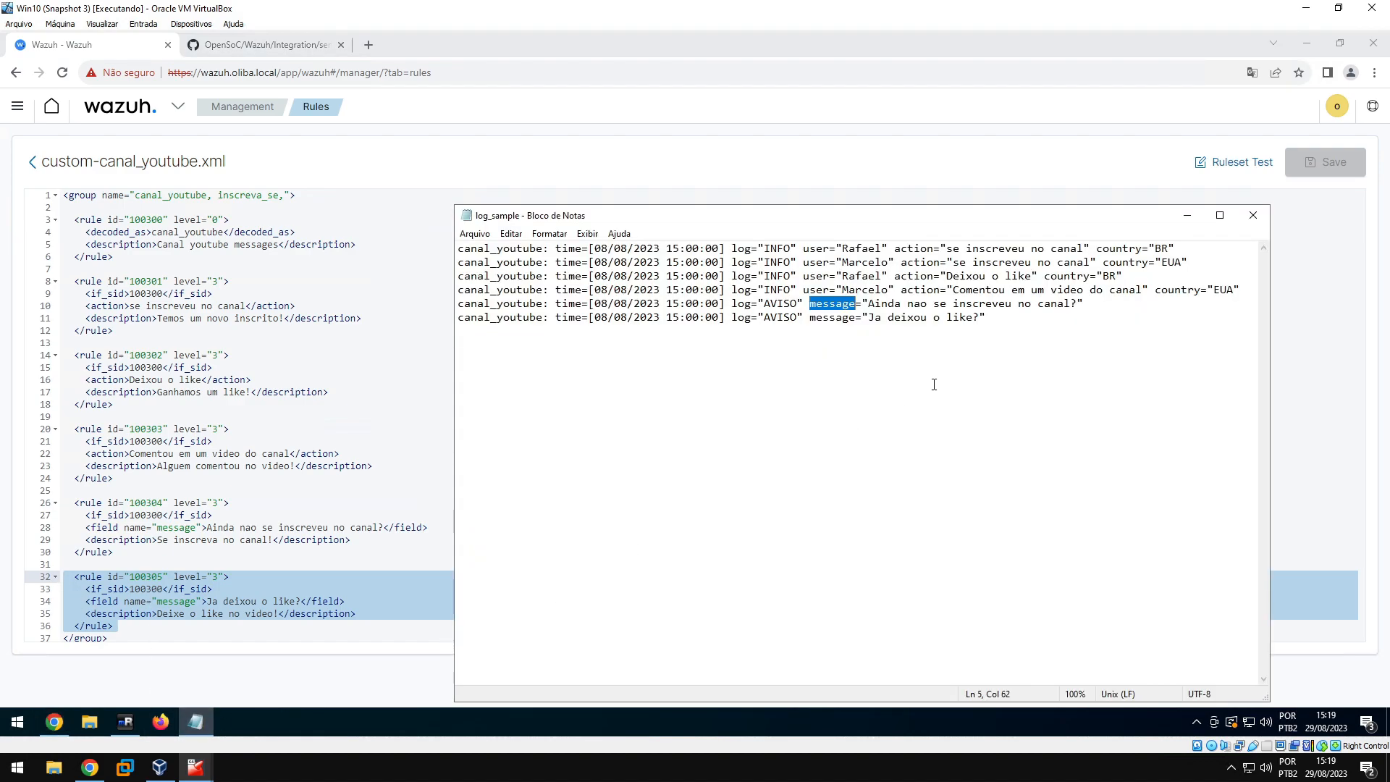
{"action": "key", "text": "BackSpace"}
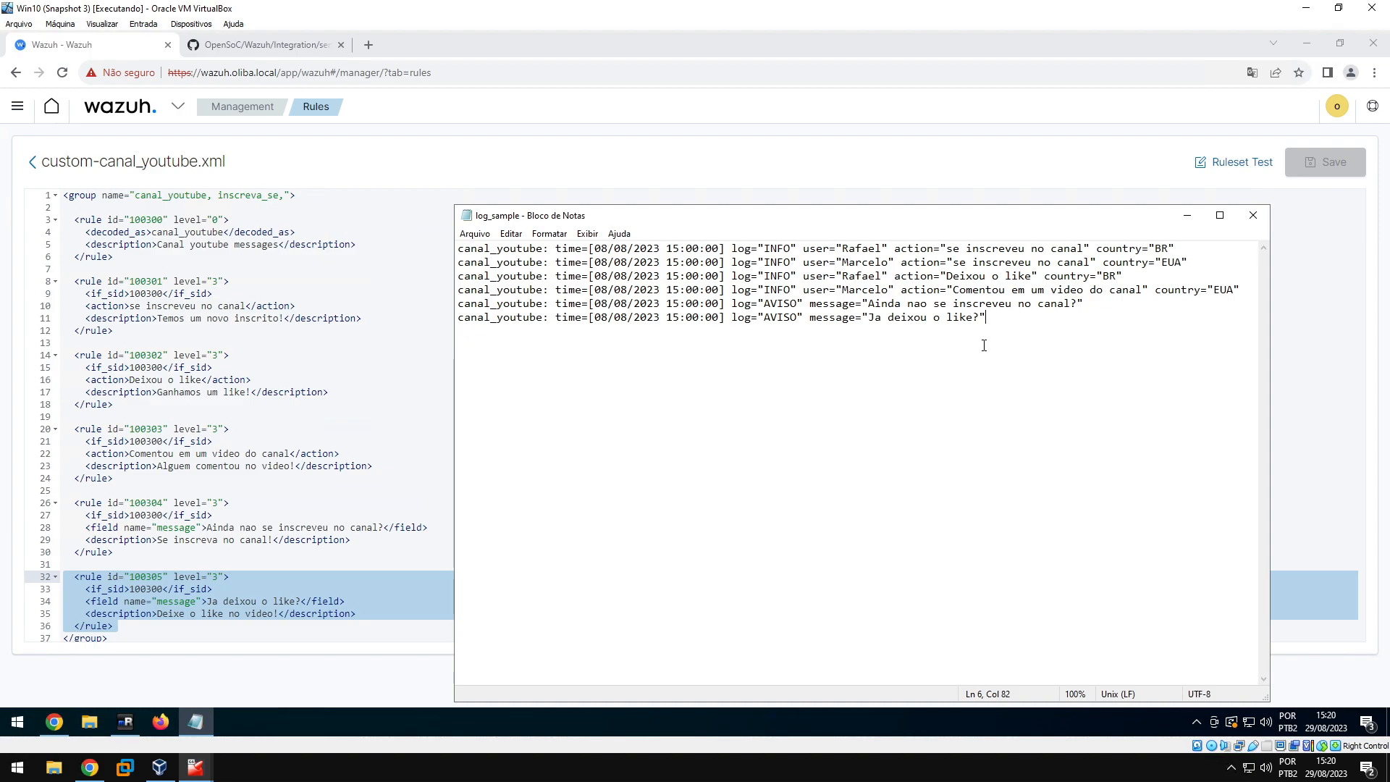
Delete the whole rule 100305 block and its blank line from custom-canal_youtube.xml
{"action": "left_click", "coordinate": [1187, 223]}
{"action": "left_click_drag", "start_coordinate": [130, 626], "coordinate": [63, 568]}
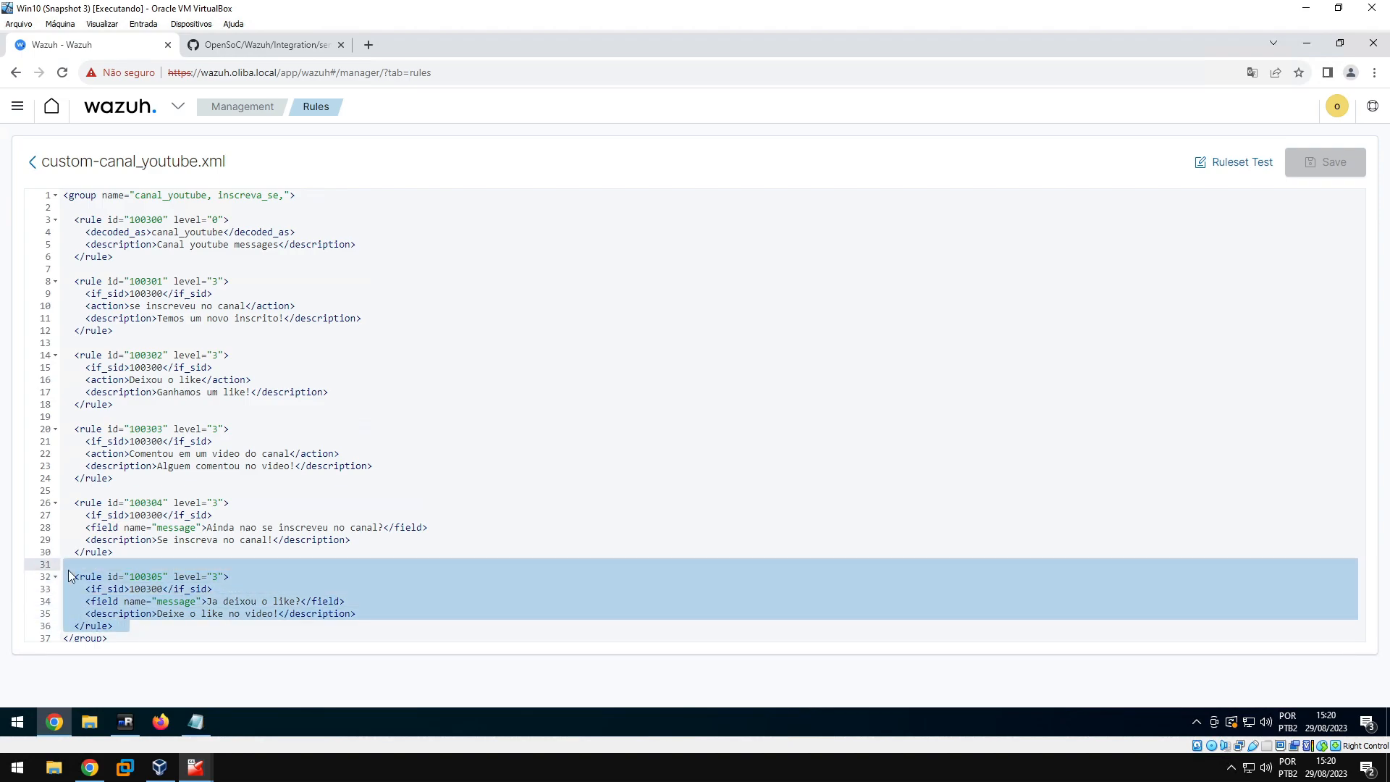
{"action": "key", "text": "Delete"}
{"action": "key", "text": "Delete"}
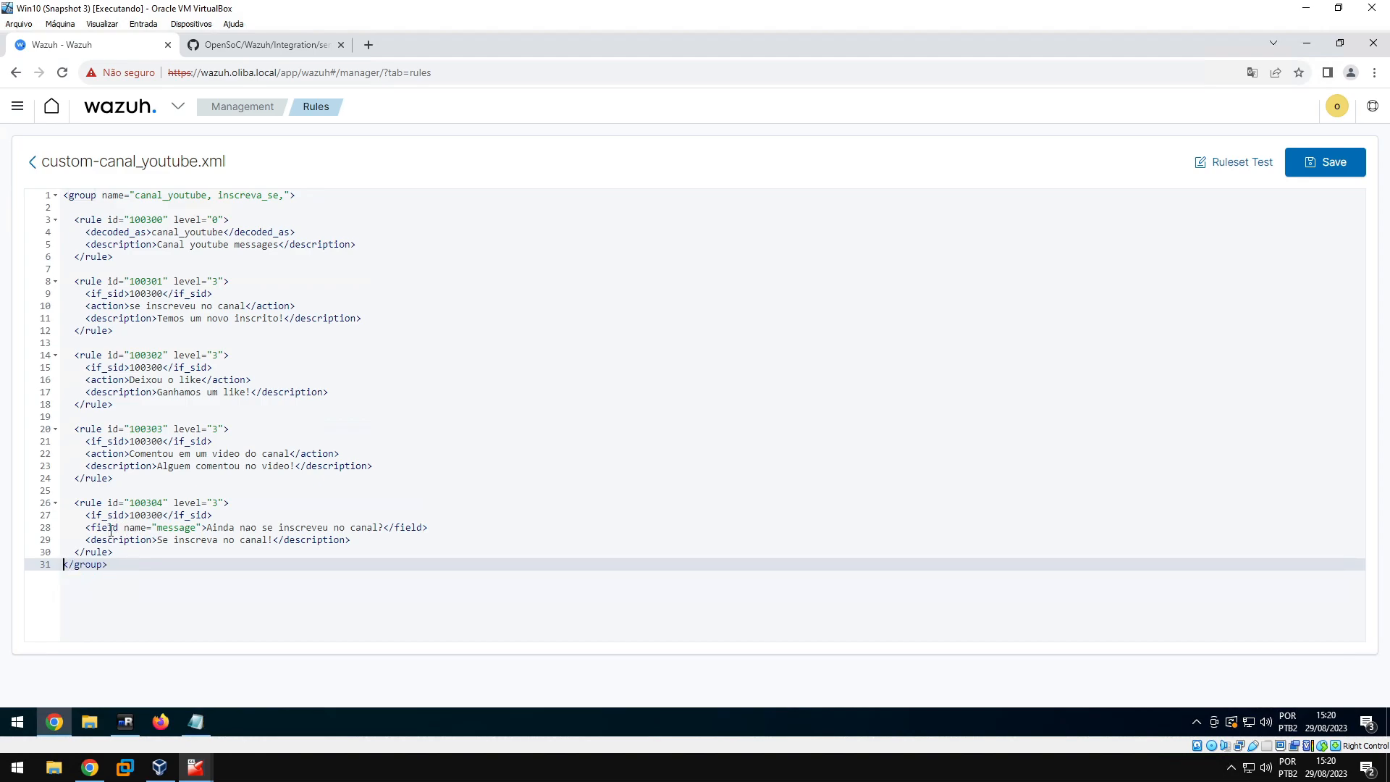
Change the field name of rule 100304 to "log" and compare it with the key in the first AVISO line
{"action": "double_click", "coordinate": [160, 529]}
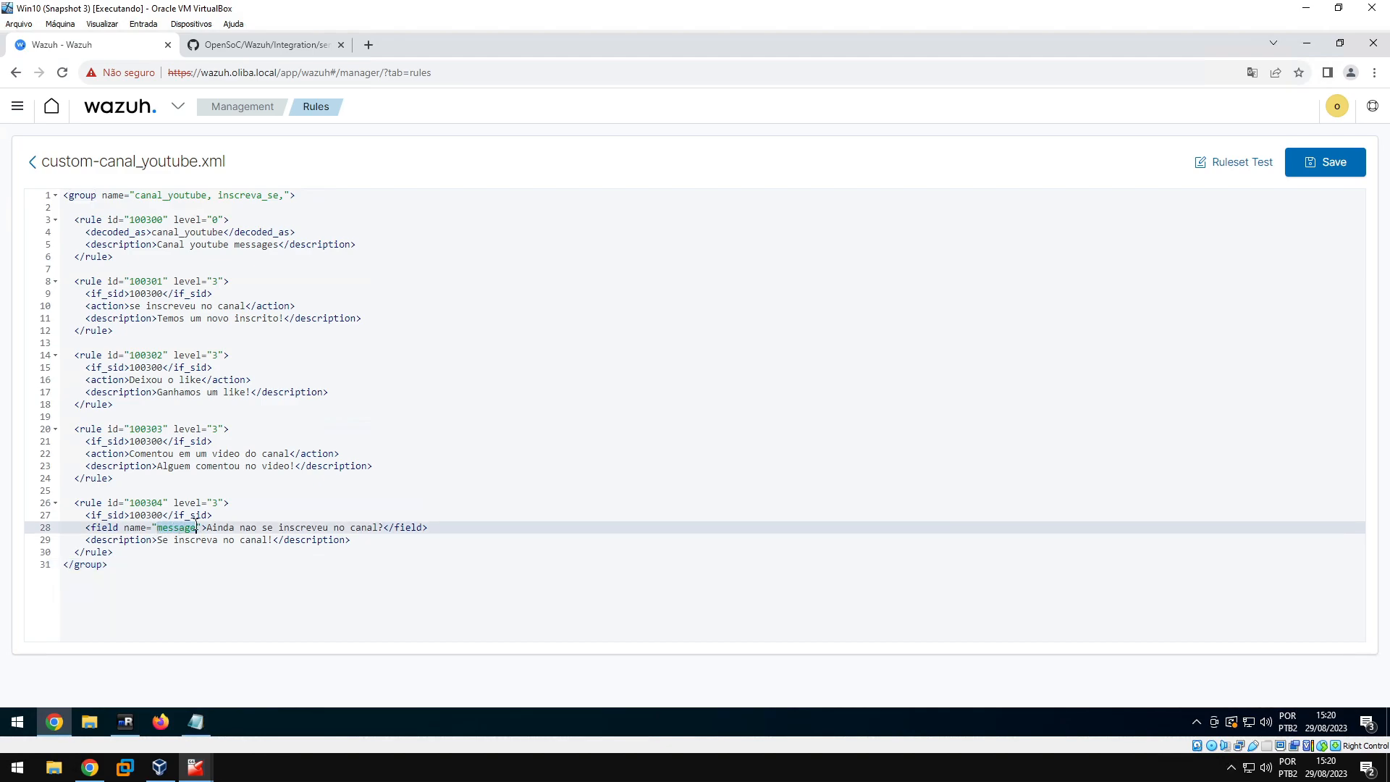
{"action": "type", "text": "log"}
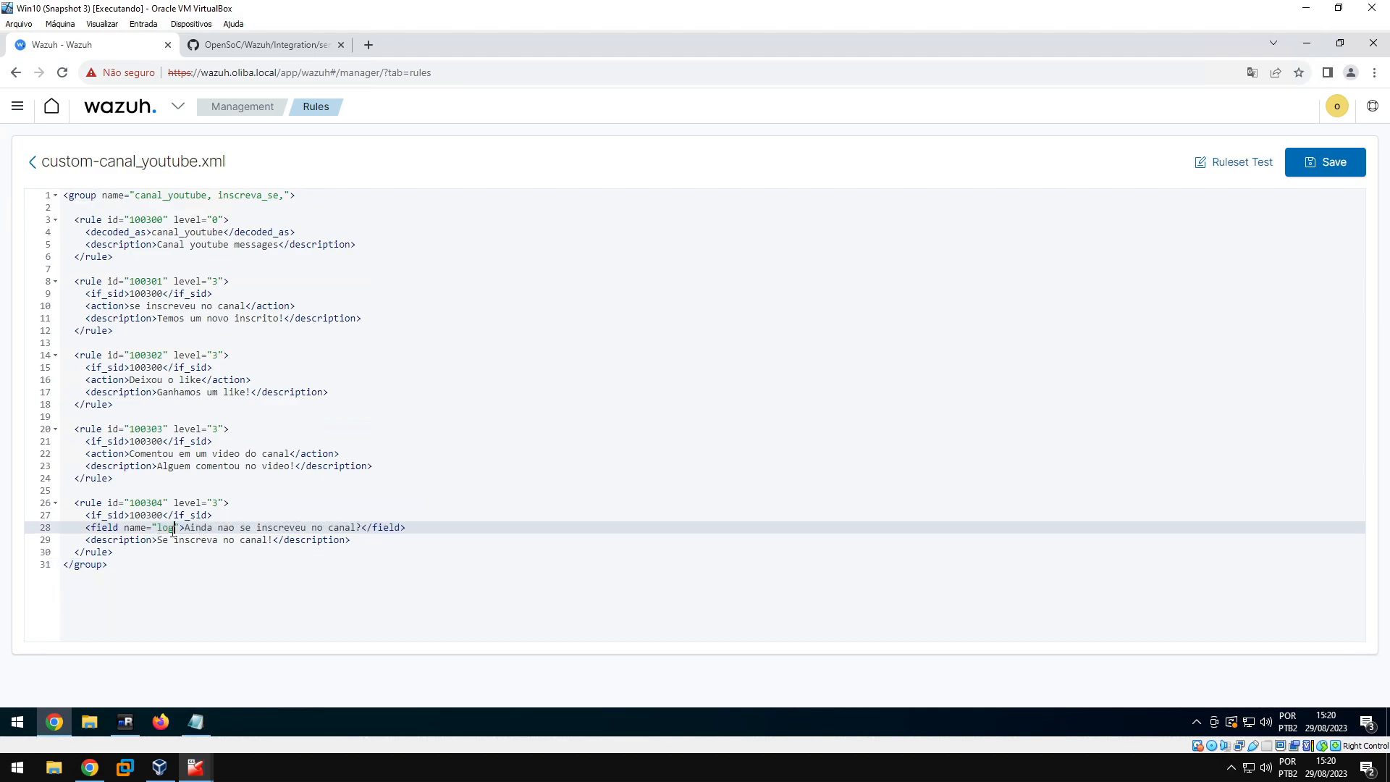
{"action": "left_click", "coordinate": [195, 721]}
{"action": "left_click_drag", "start_coordinate": [732, 304], "coordinate": [746, 303]}
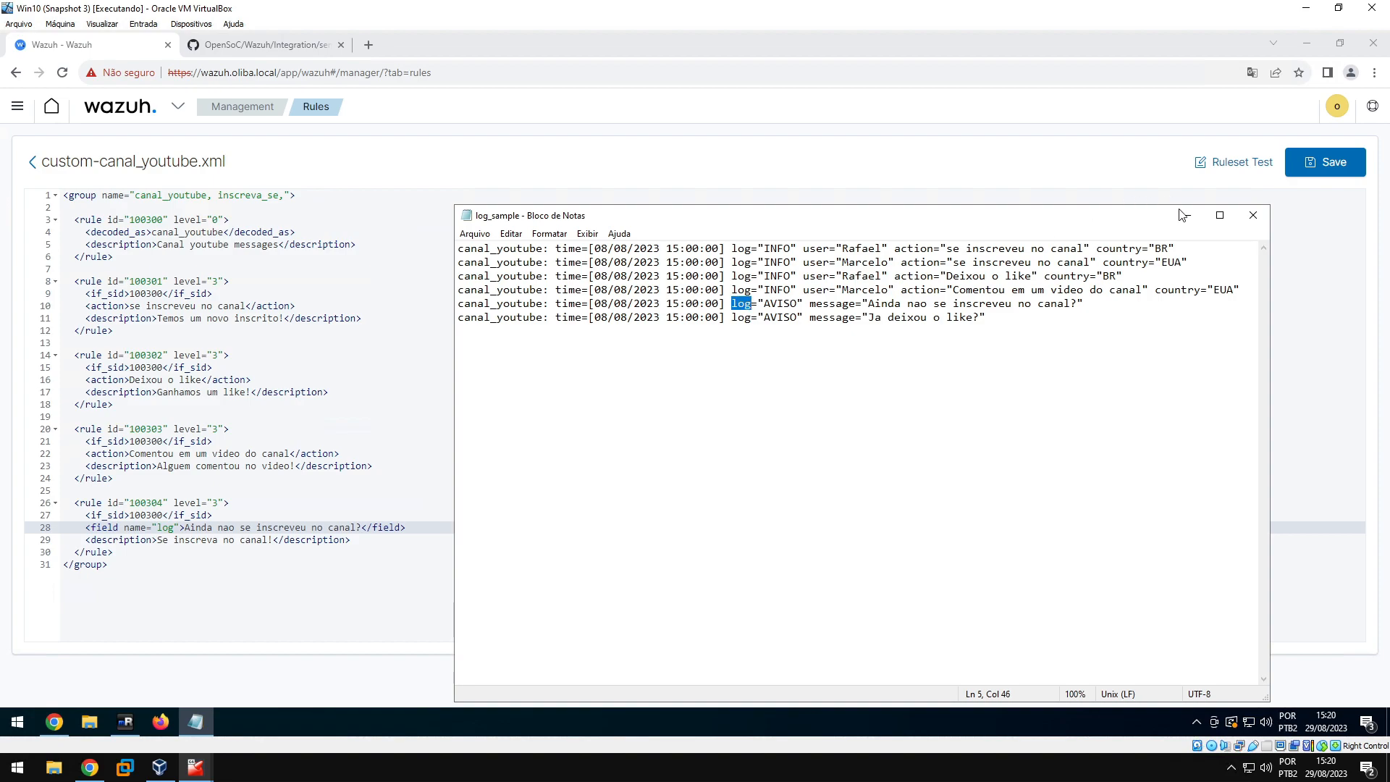
Test the first AVISO line from log_sample in Ruleset Test and look up the decoded field name for the log type
{"action": "left_click_drag", "start_coordinate": [1111, 307], "coordinate": [459, 304]}
{"action": "right_click", "coordinate": [493, 305]}
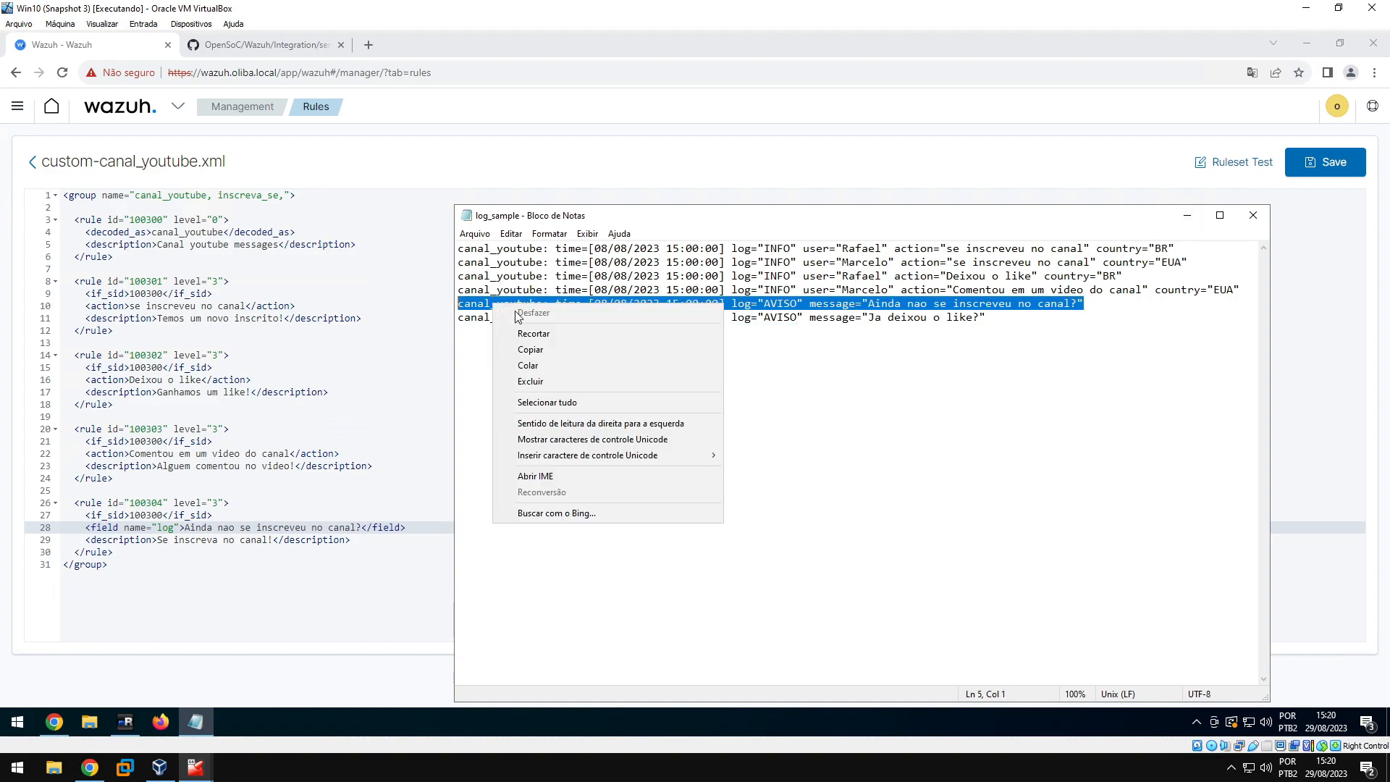
{"action": "left_click", "coordinate": [531, 349]}
{"action": "left_click", "coordinate": [1187, 215]}
{"action": "left_click", "coordinate": [1234, 162]}
{"action": "left_click", "coordinate": [972, 293]}
{"action": "key", "text": "ctrl+v"}
{"action": "left_click", "coordinate": [765, 394]}
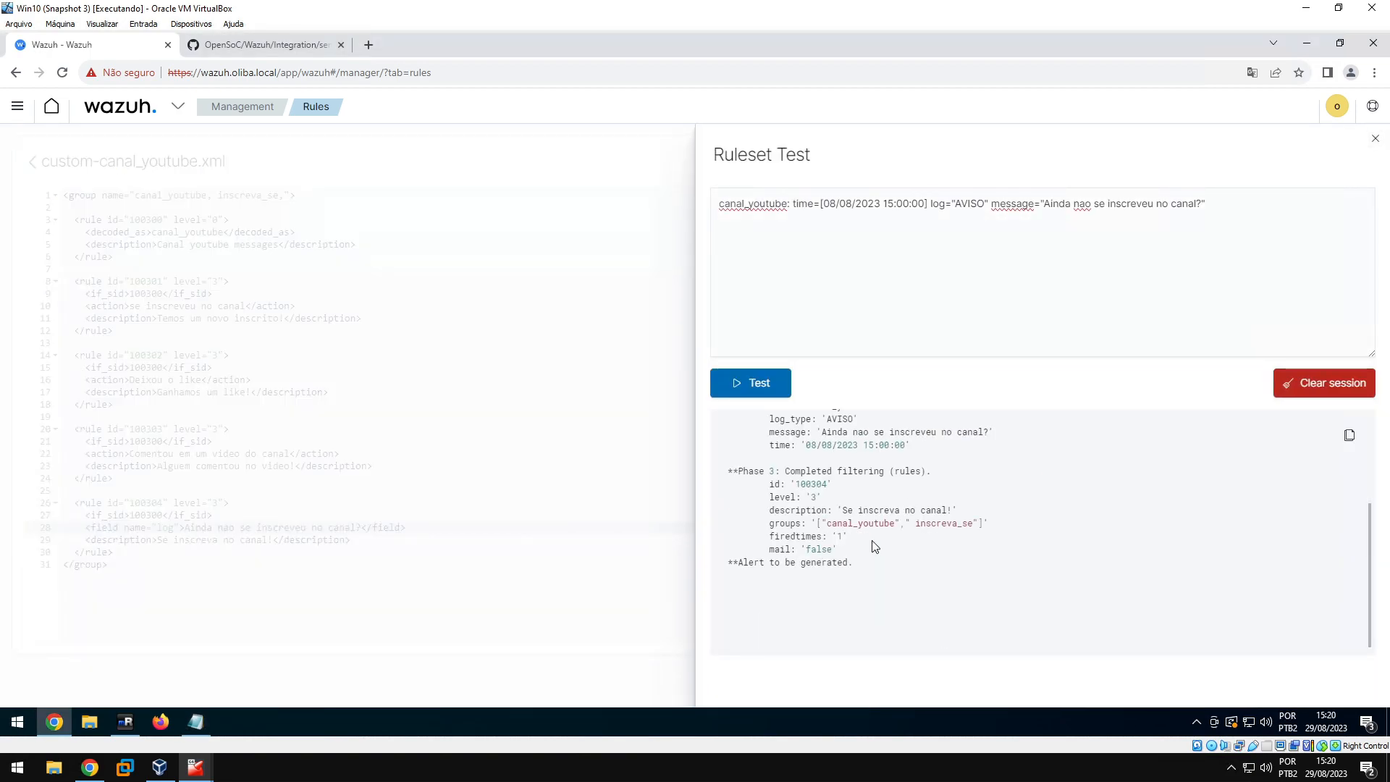
{"action": "scroll", "coordinate": [851, 546], "scroll_direction": "up", "scroll_amount": 1}
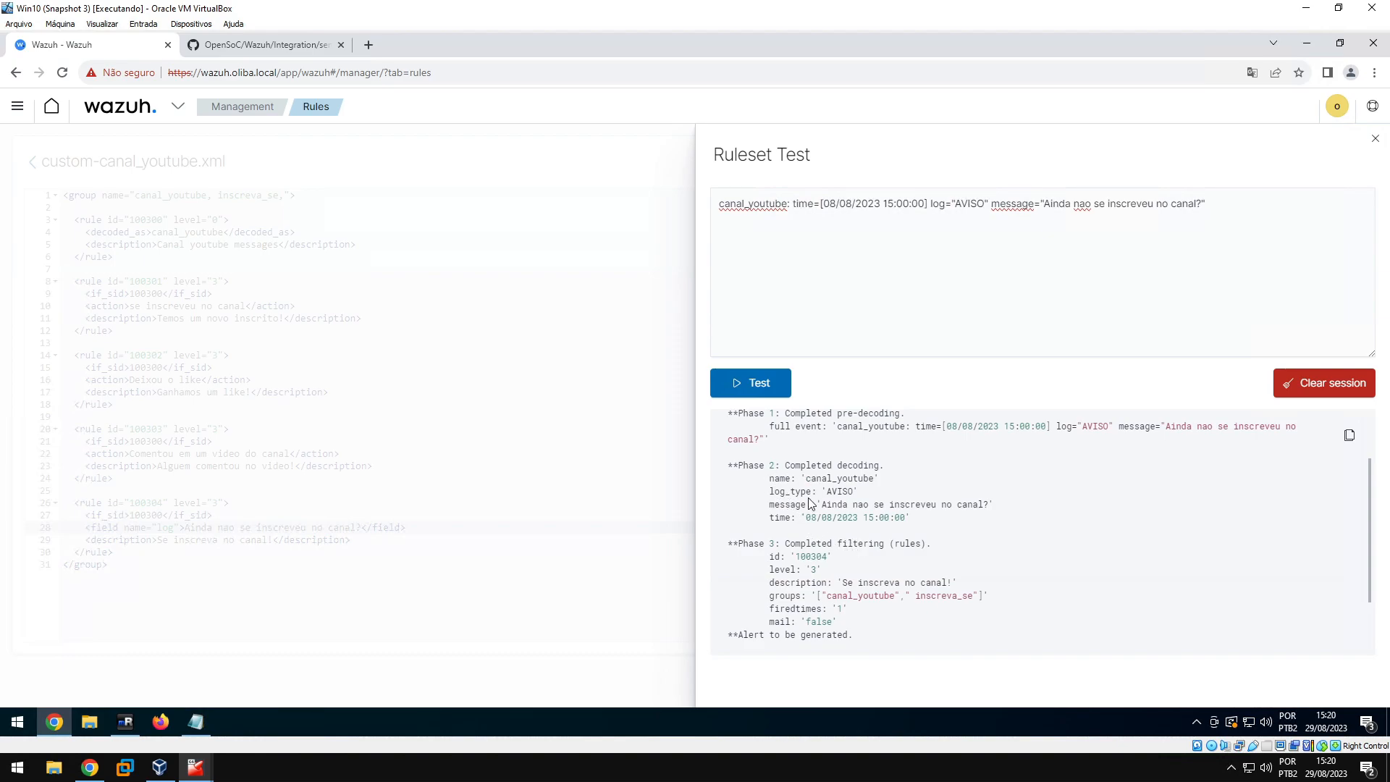
Set rule 100304's field name to "log_type", copied from the decoded output, and its match value to "AVISO"
{"action": "left_click_drag", "start_coordinate": [769, 491], "coordinate": [812, 497]}
{"action": "right_click", "coordinate": [789, 495]}
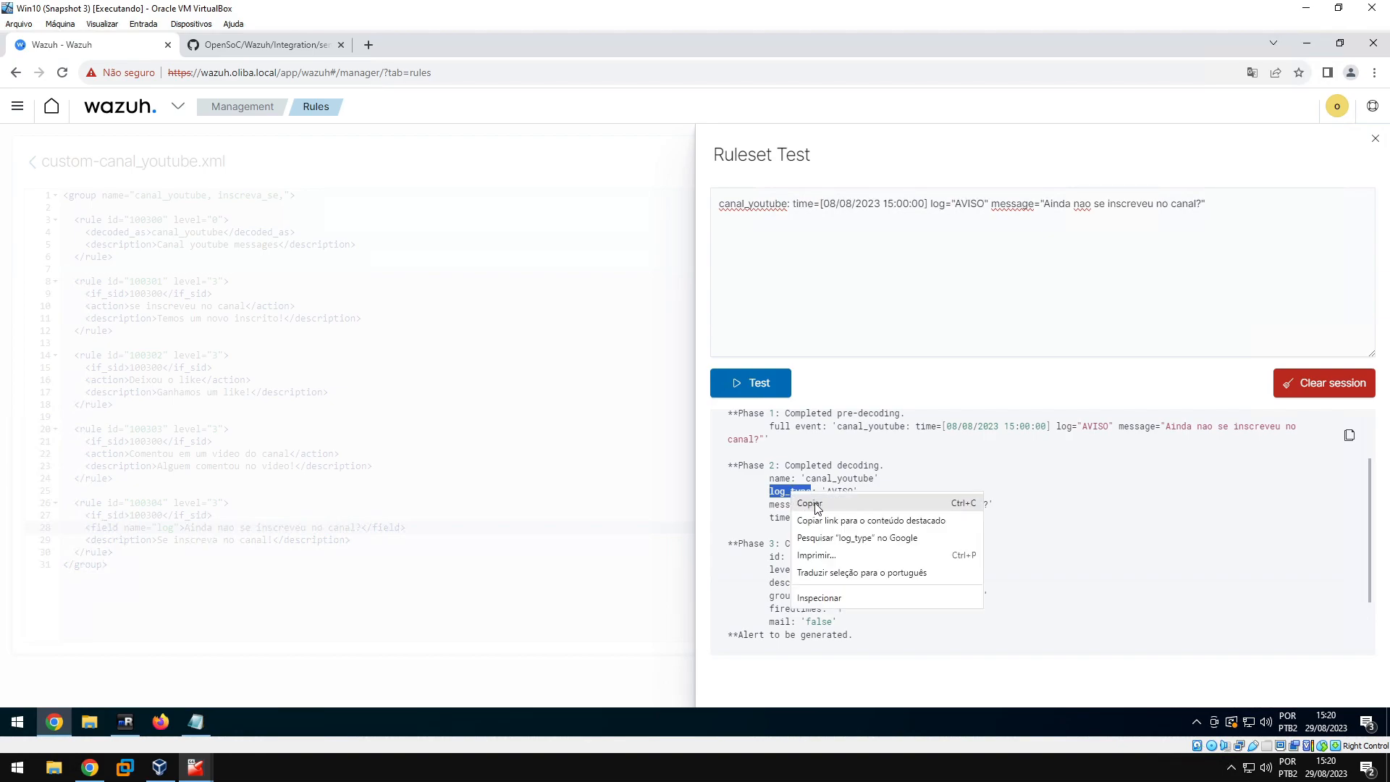
{"action": "left_click", "coordinate": [825, 504]}
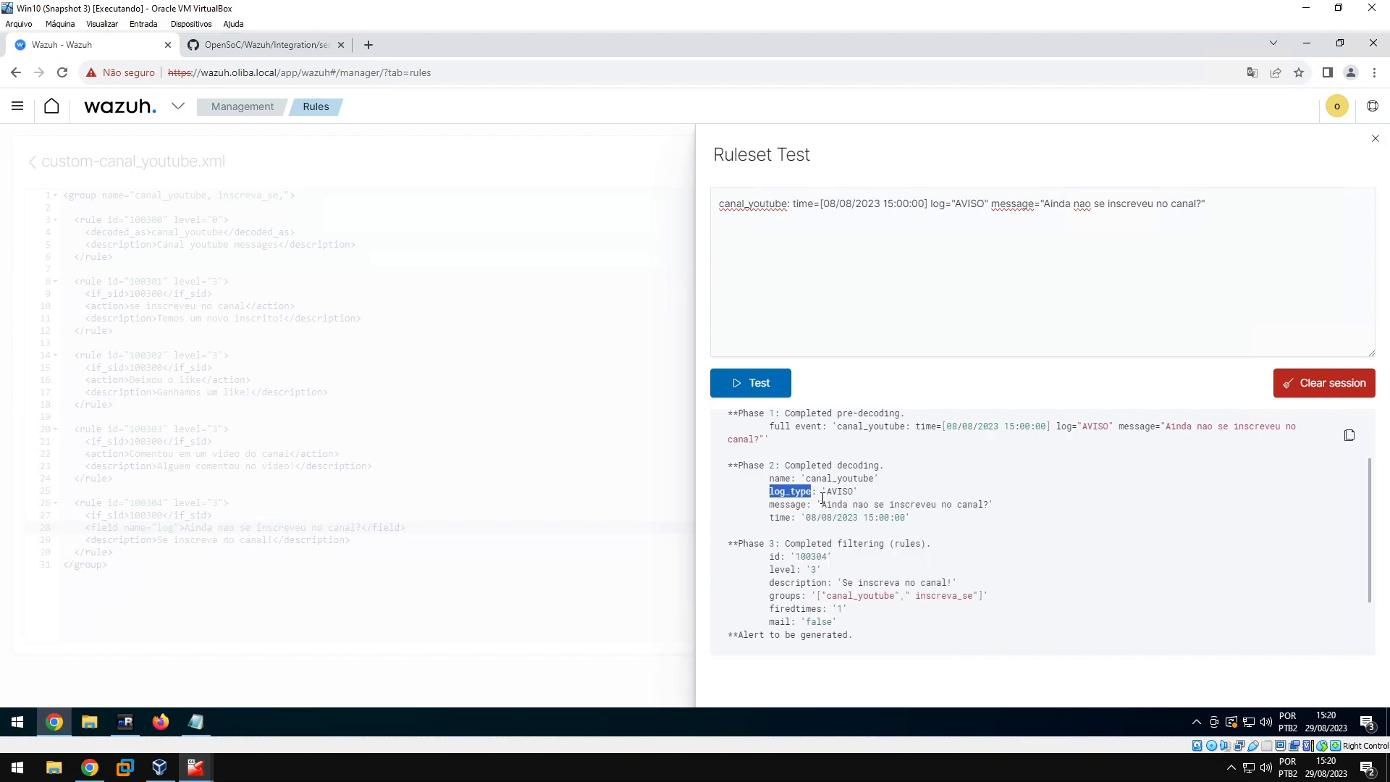
{"action": "left_click", "coordinate": [631, 445]}
{"action": "left_click_drag", "start_coordinate": [160, 528], "coordinate": [384, 536]}
{"action": "key", "text": "ctrl+v"}
{"action": "type", "text": "AVISO"}
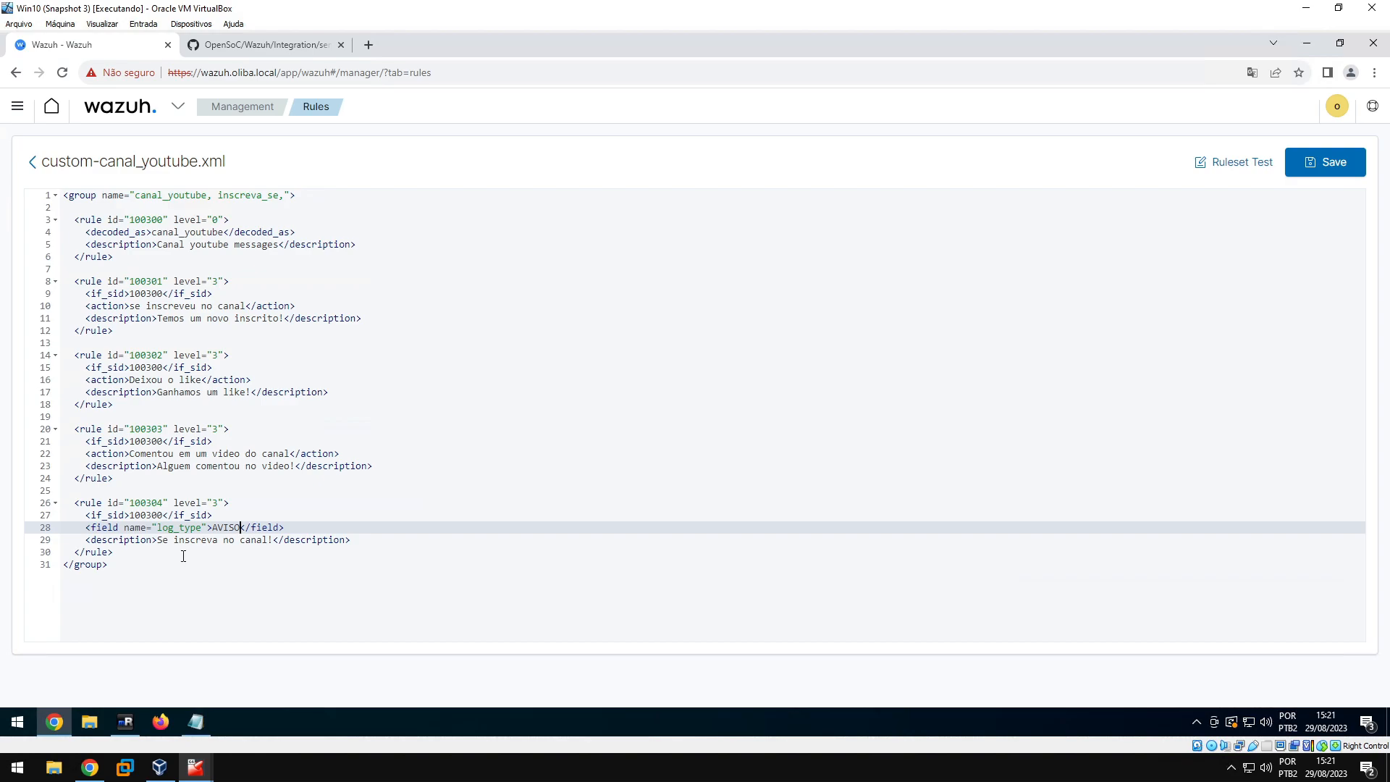
Replace the description of rule 100304 with "Voce tem uma nova notificação!"
{"action": "left_click_drag", "start_coordinate": [159, 541], "coordinate": [274, 541]}
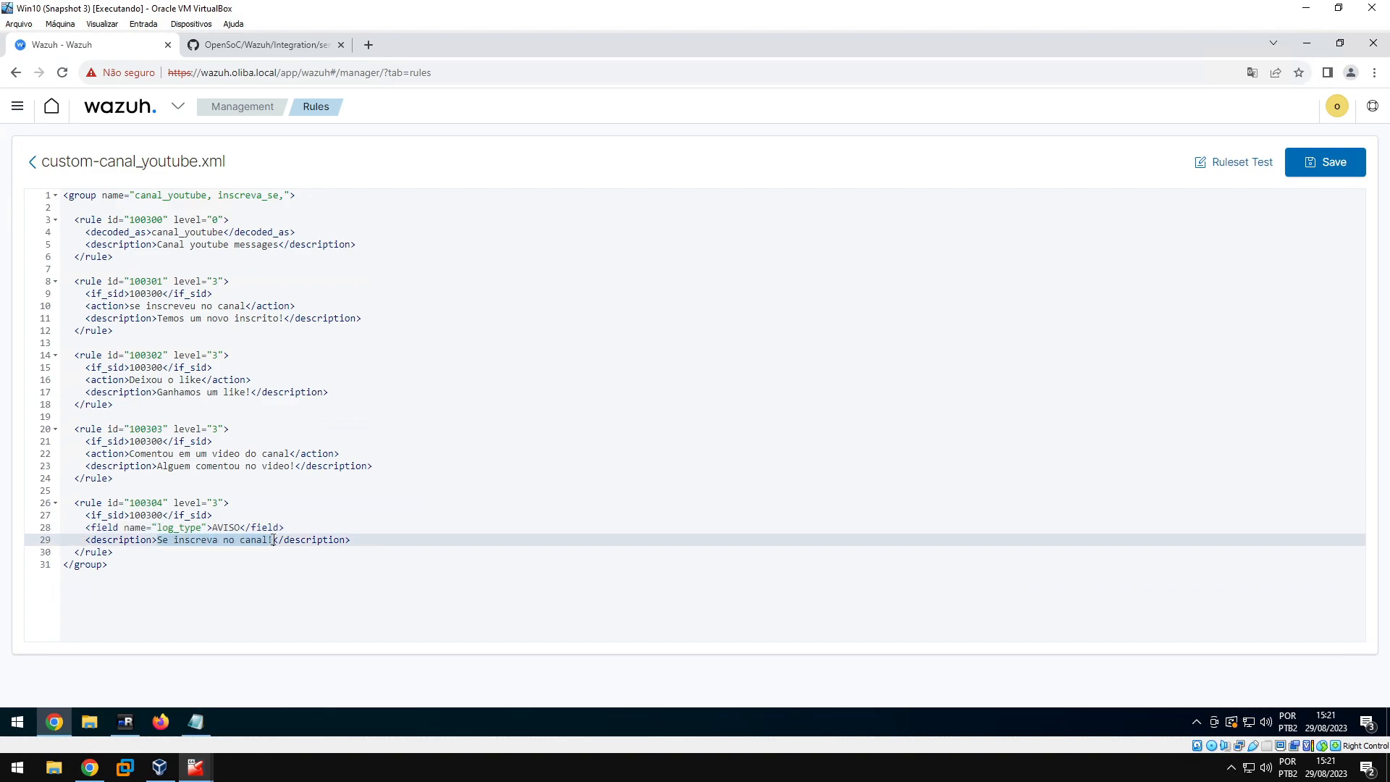
{"action": "type", "text": "Voce tem "}
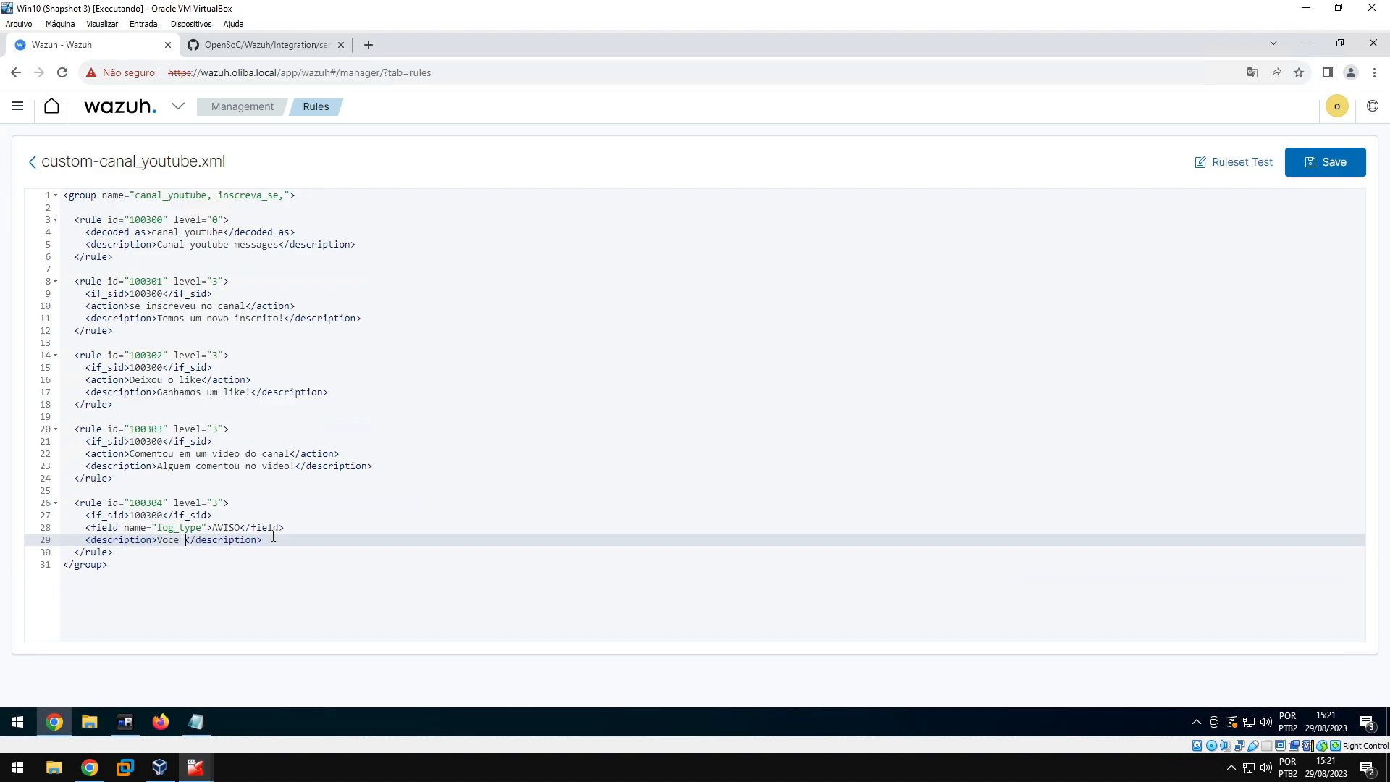
{"action": "type", "text": "uma nova notificação!"}
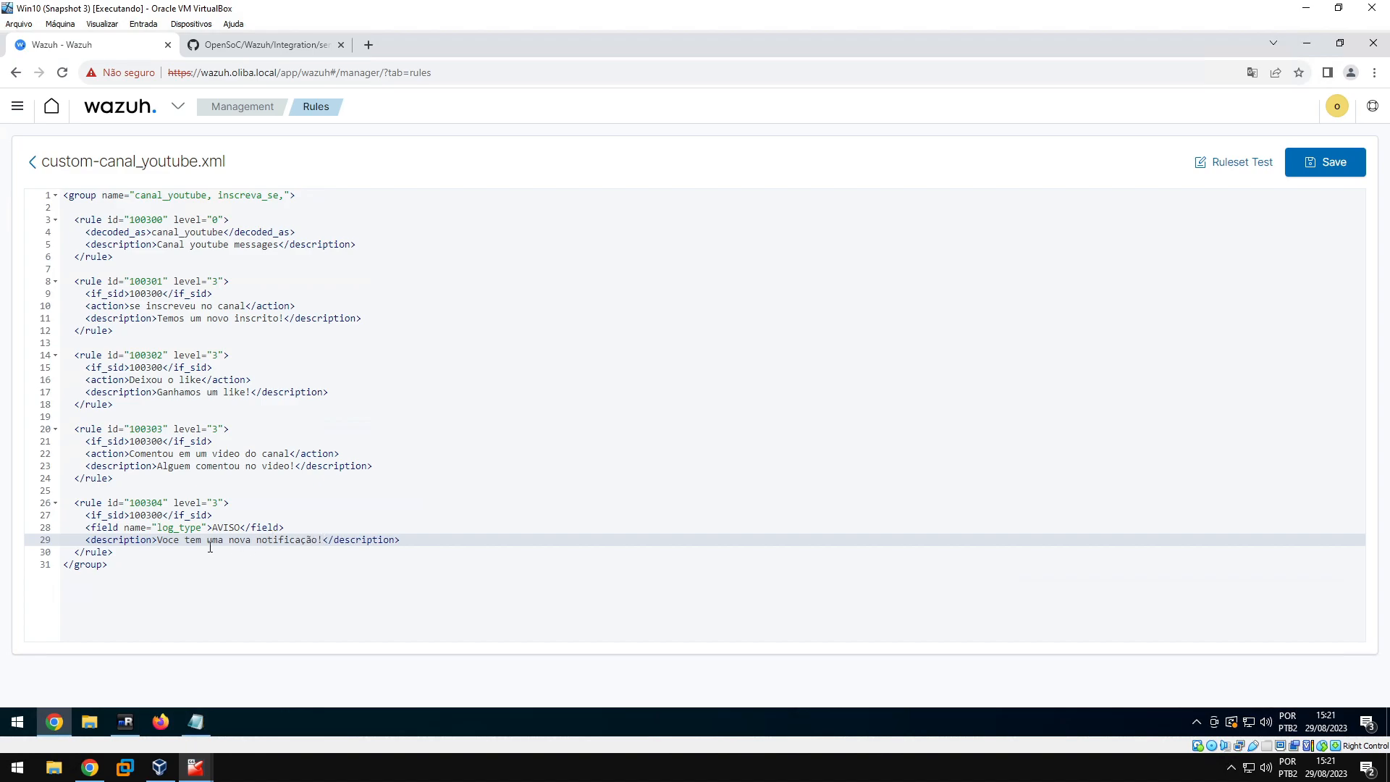
Review rule 100304's parent reference to base rule 100300 and set rule 100304's level to 5
{"action": "left_click", "coordinate": [267, 540]}
{"action": "mouse_move", "coordinate": [130, 514]}
{"action": "left_mouse_down"}
{"action": "mouse_move", "coordinate": [154, 514]}
{"action": "mouse_move", "coordinate": [129, 514]}
{"action": "left_mouse_up"}
{"action": "left_click", "coordinate": [147, 221]}
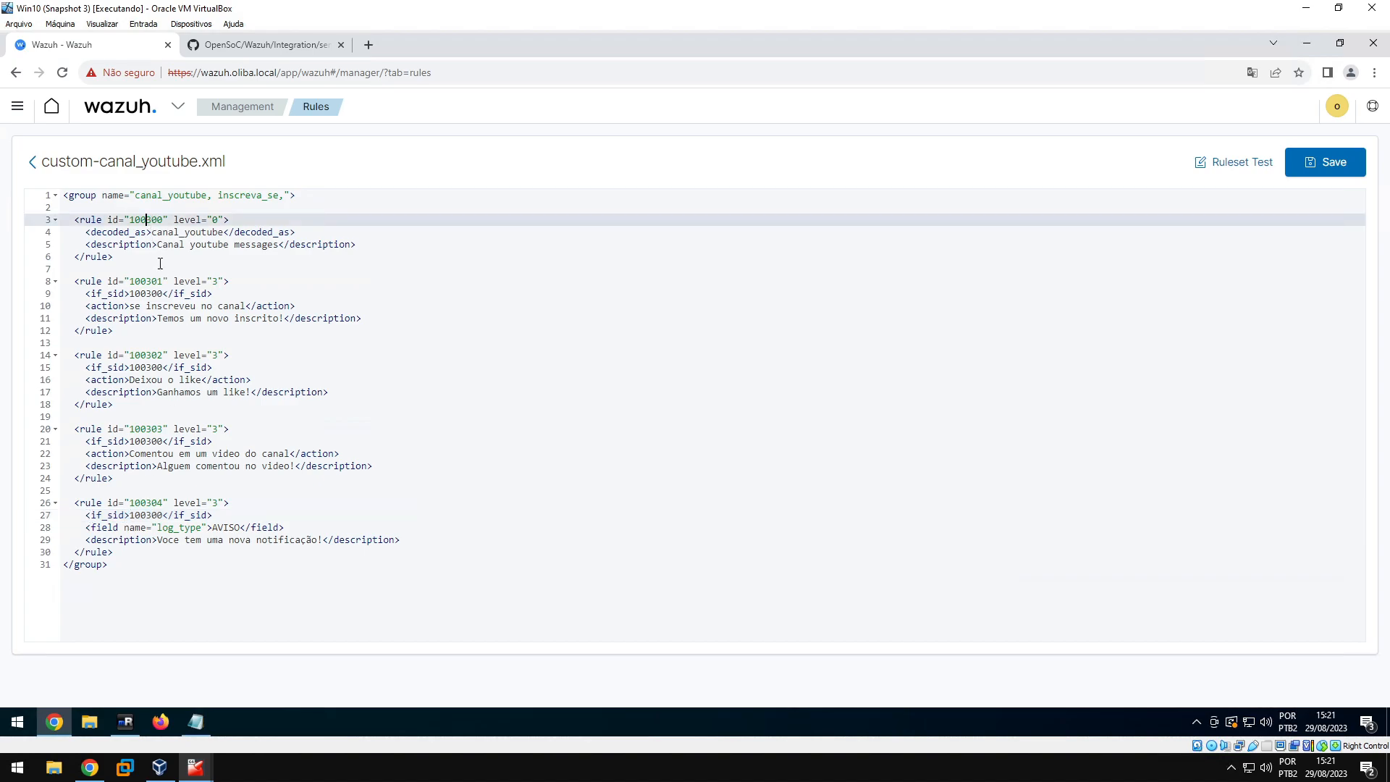
{"action": "left_click", "coordinate": [217, 504]}
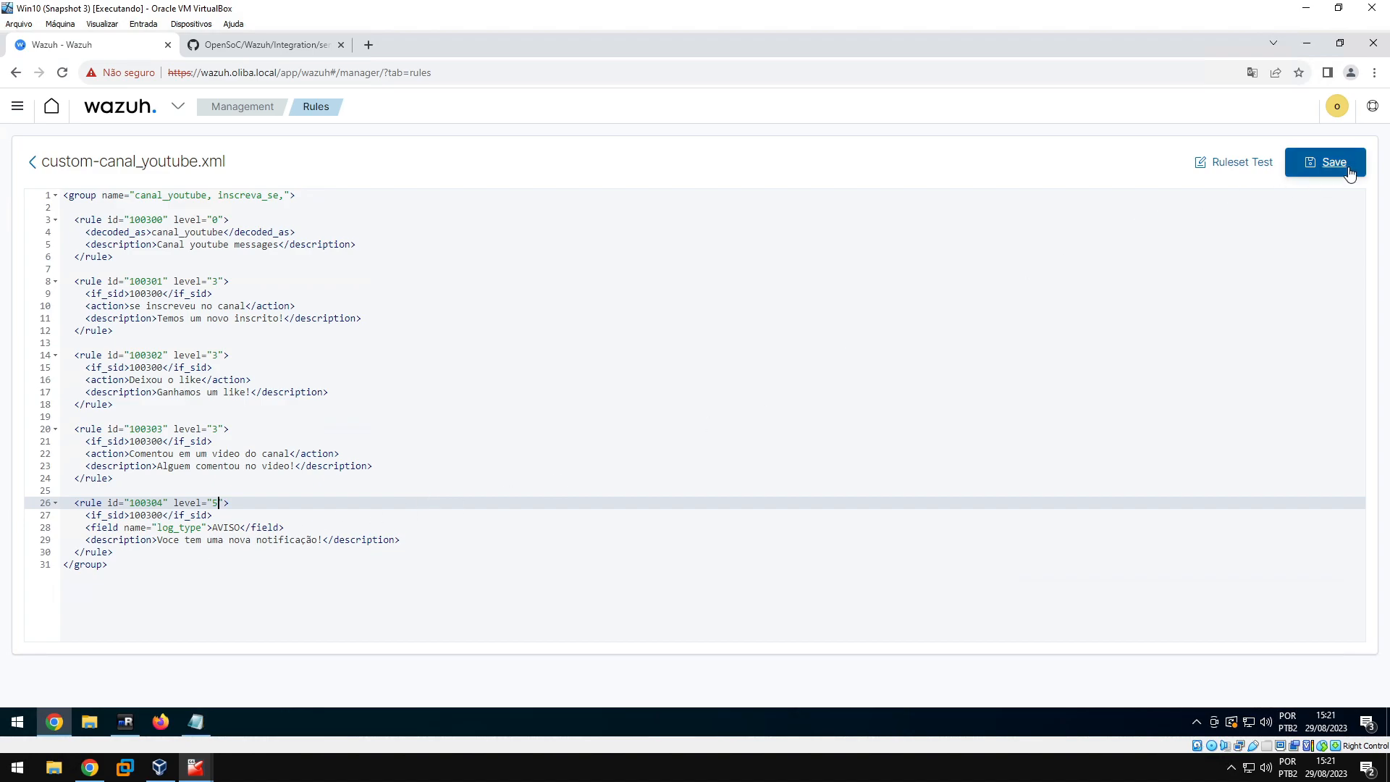
Save custom-canal_youtube.xml and restart the manager to apply rule 100304
{"action": "left_click", "coordinate": [1326, 162]}
{"action": "left_click", "coordinate": [1285, 208]}
{"action": "left_click", "coordinate": [796, 390]}
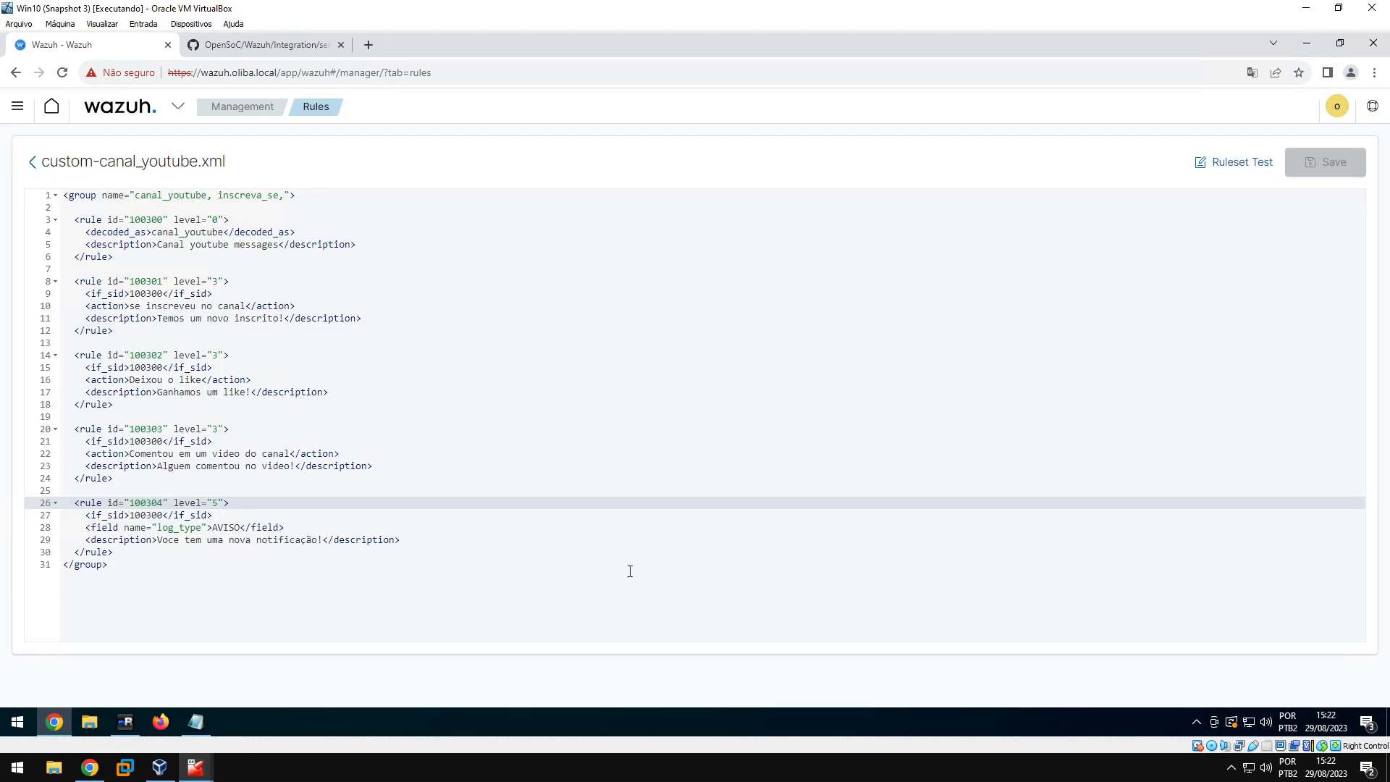
Copy the "Ainda nao se inscreveu no canal?" AVISO line from log_sample and run it through Ruleset Test
{"action": "left_click", "coordinate": [208, 721]}
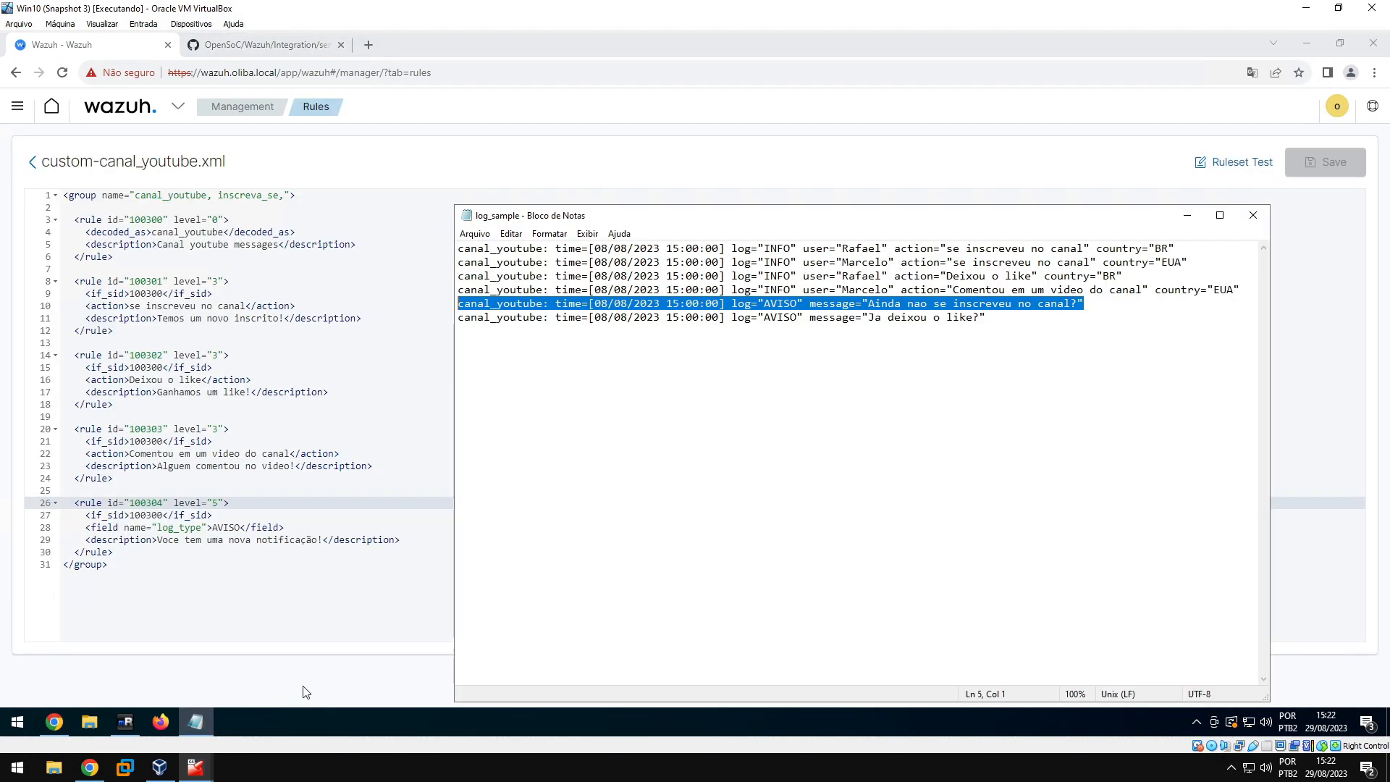
{"action": "left_click", "coordinate": [1091, 303]}
{"action": "left_click_drag", "start_coordinate": [1104, 303], "coordinate": [457, 304]}
{"action": "right_click", "coordinate": [513, 307]}
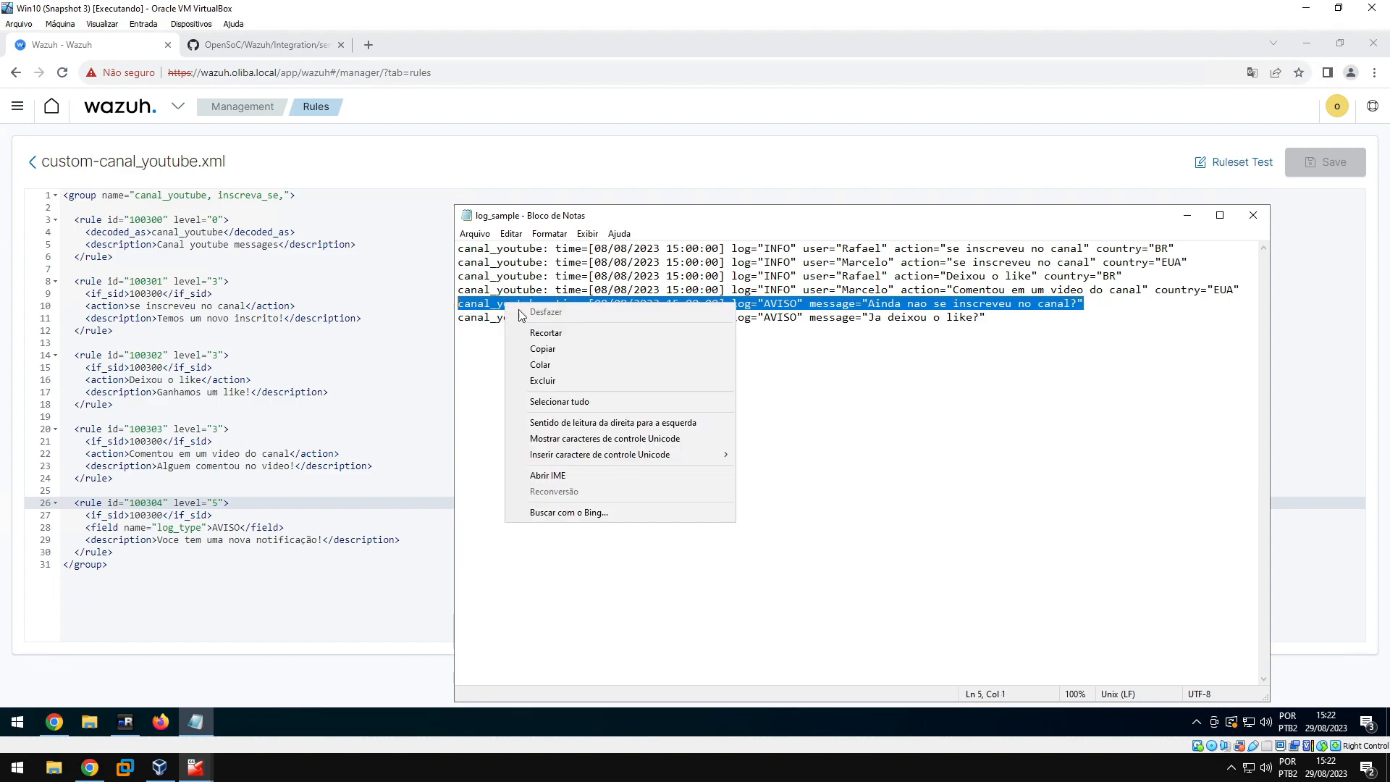
{"action": "left_click", "coordinate": [543, 348]}
{"action": "left_click", "coordinate": [1186, 215]}
{"action": "left_click", "coordinate": [1230, 174]}
{"action": "left_click", "coordinate": [844, 239]}
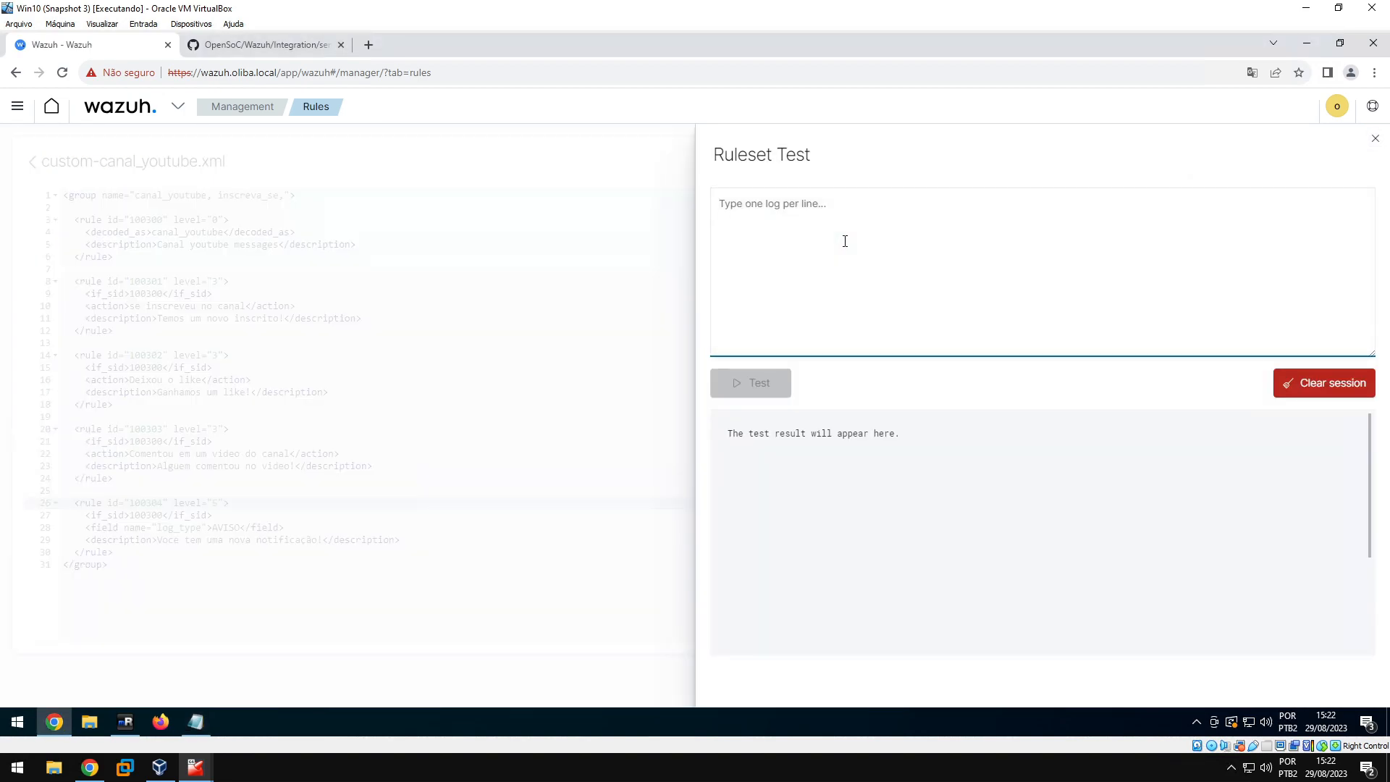
{"action": "key", "text": "ctrl+v"}
{"action": "left_click", "coordinate": [774, 380]}
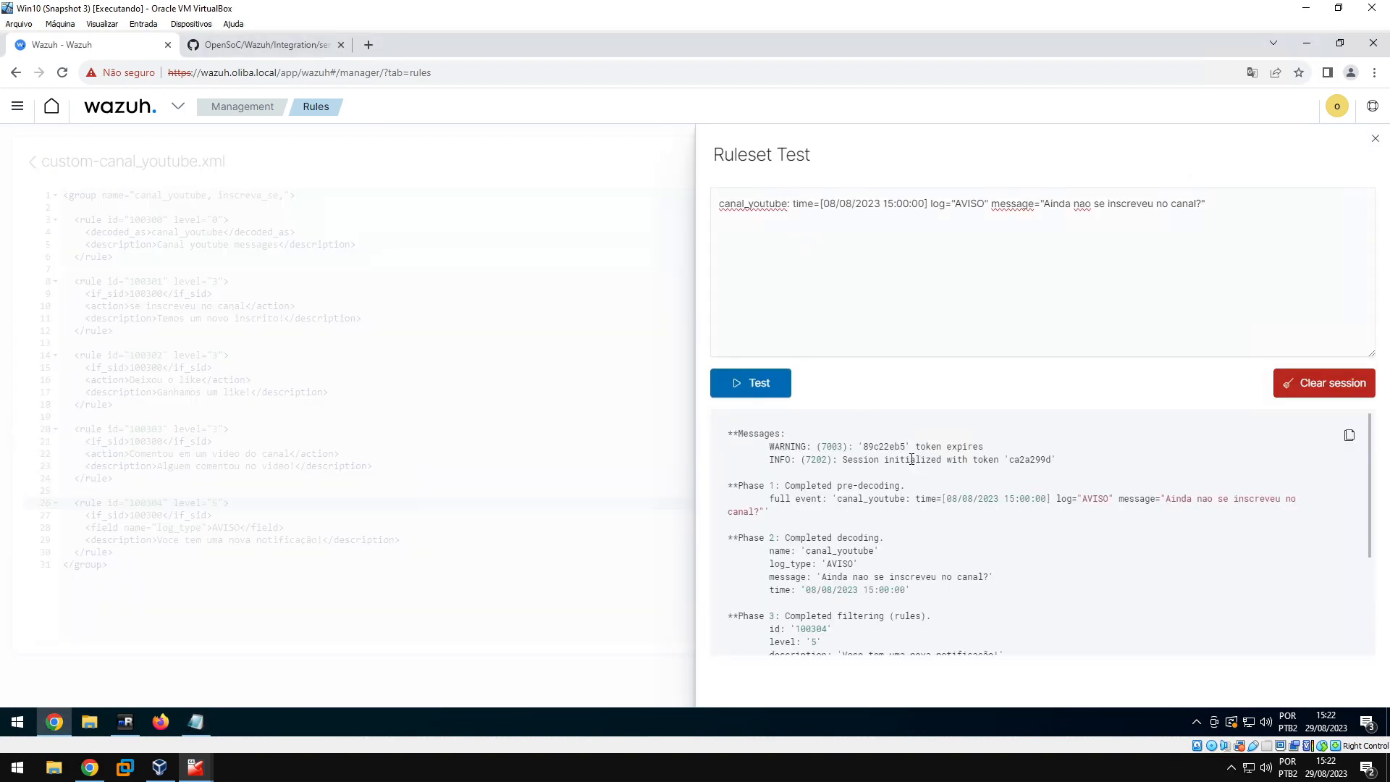
Examine the decoded name, log type and message in the test output, along with the matched rule's description
{"action": "scroll", "coordinate": [843, 481], "scroll_direction": "down", "scroll_amount": 1}
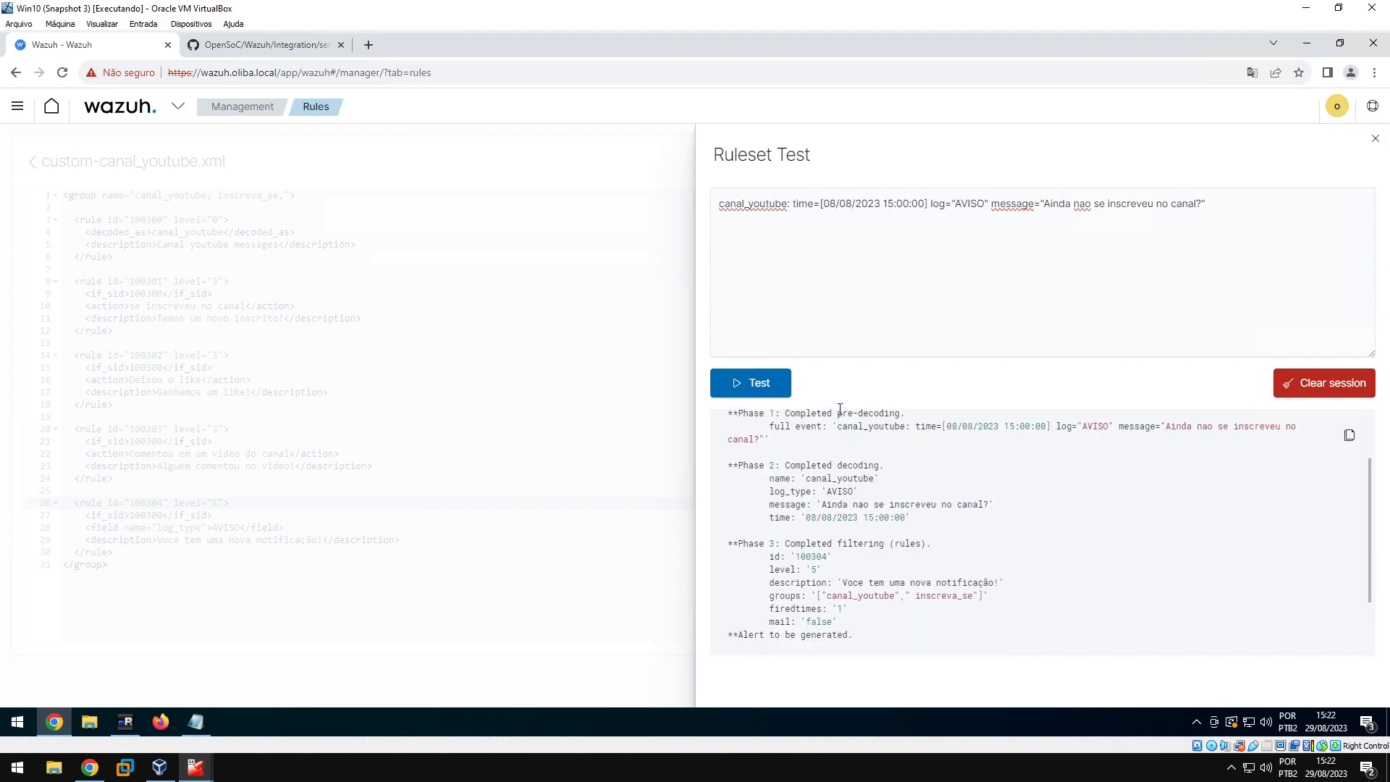
{"action": "left_click_drag", "start_coordinate": [811, 465], "coordinate": [872, 465]}
{"action": "left_click", "coordinate": [878, 512]}
{"action": "scroll", "coordinate": [878, 513], "scroll_direction": "down", "scroll_amount": 1}
{"action": "scroll", "coordinate": [878, 513], "scroll_direction": "up", "scroll_amount": 1}
{"action": "left_click_drag", "start_coordinate": [827, 491], "coordinate": [854, 491]}
{"action": "left_click_drag", "start_coordinate": [768, 505], "coordinate": [988, 505]}
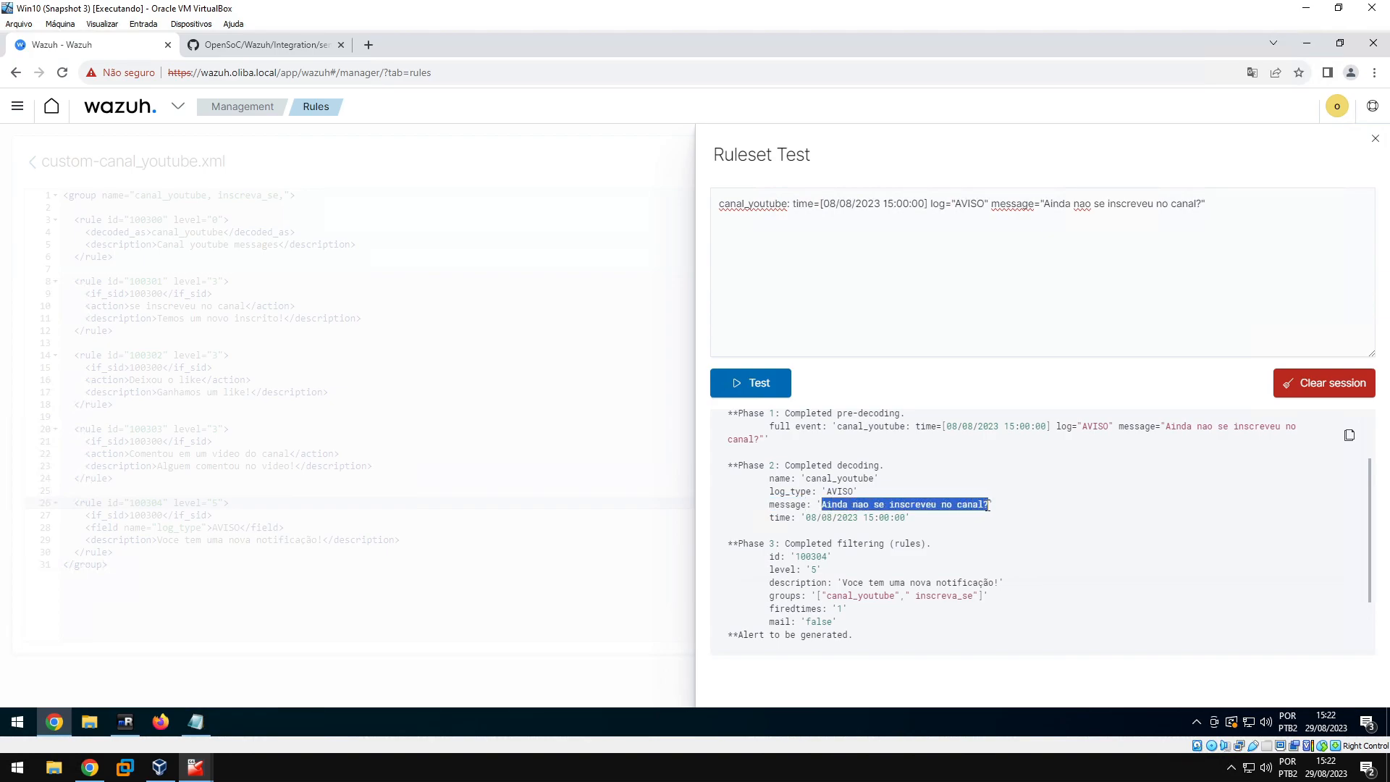
{"action": "left_click_drag", "start_coordinate": [841, 583], "coordinate": [967, 583]}
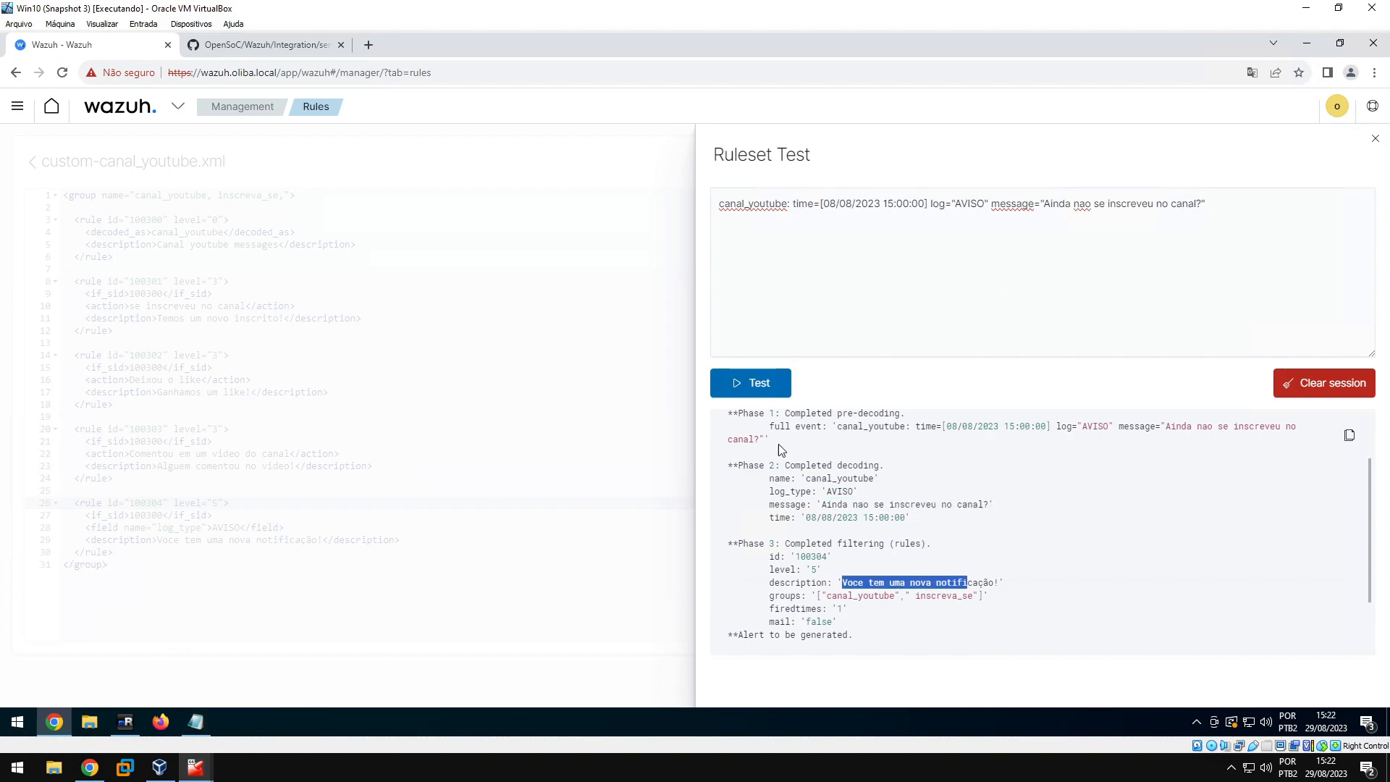
Test the "Ja deixou o like?" AVISO line from log_sample in Ruleset Test, check the matched rule, and close the test
{"action": "left_click", "coordinate": [196, 722]}
{"action": "left_click_drag", "start_coordinate": [986, 317], "coordinate": [457, 317]}
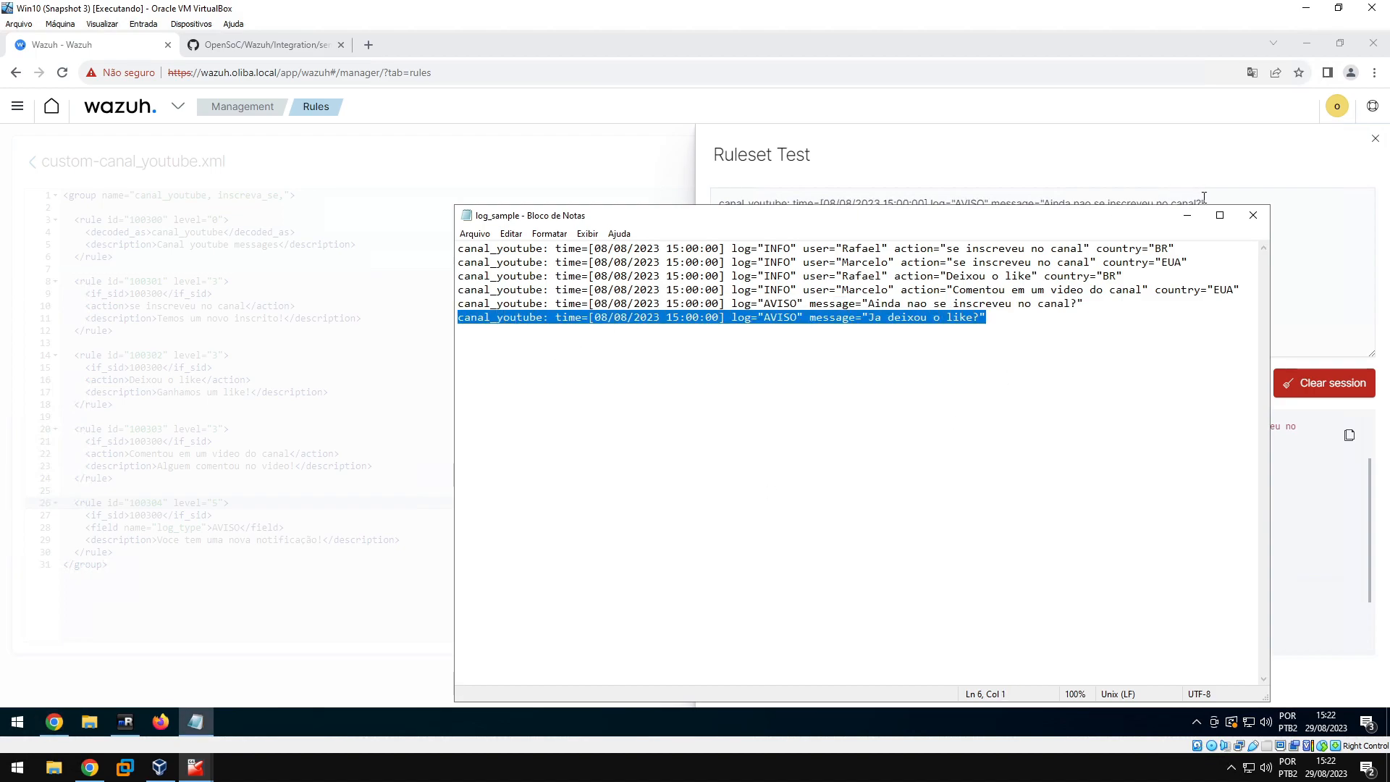
{"action": "left_click", "coordinate": [1204, 197]}
{"action": "left_click_drag", "start_coordinate": [1203, 197], "coordinate": [719, 203]}
{"action": "key", "text": "ctrl+v"}
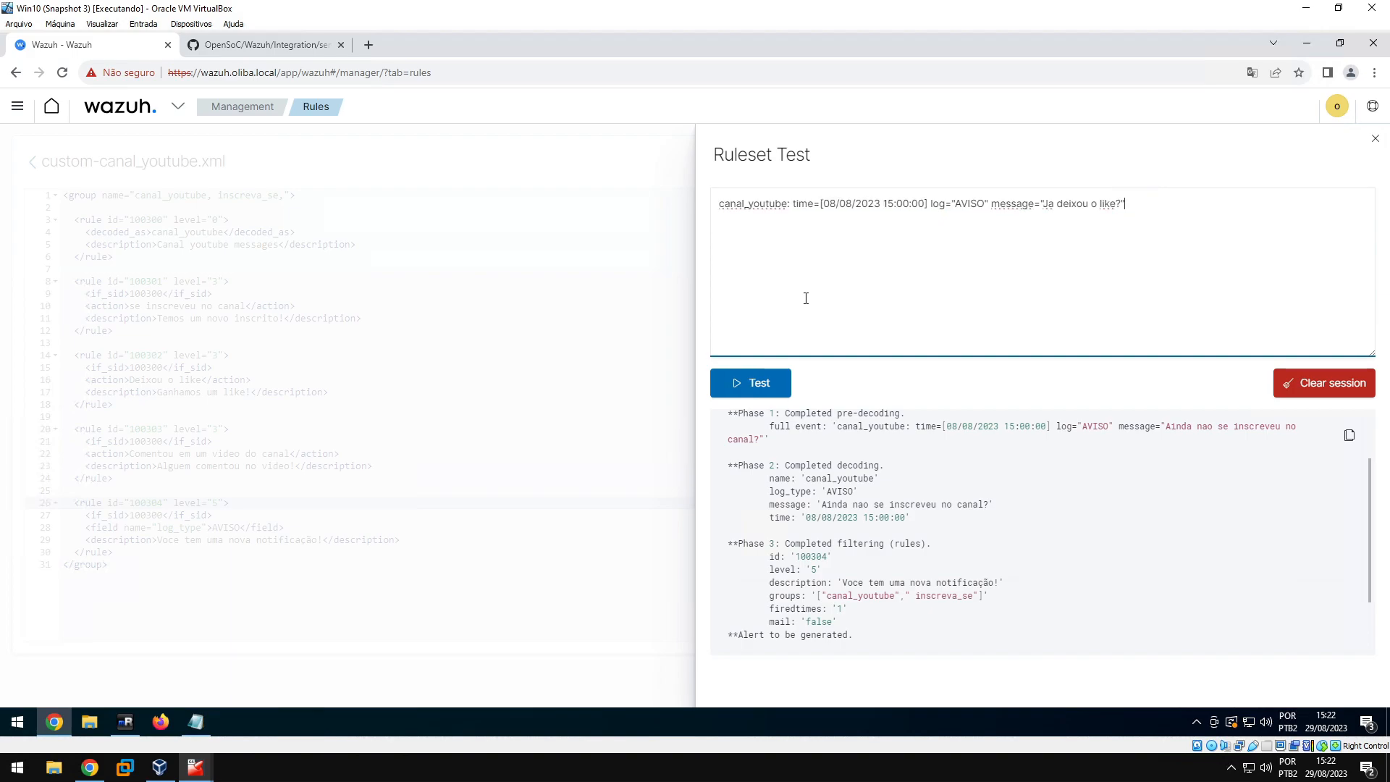
{"action": "left_click", "coordinate": [757, 384]}
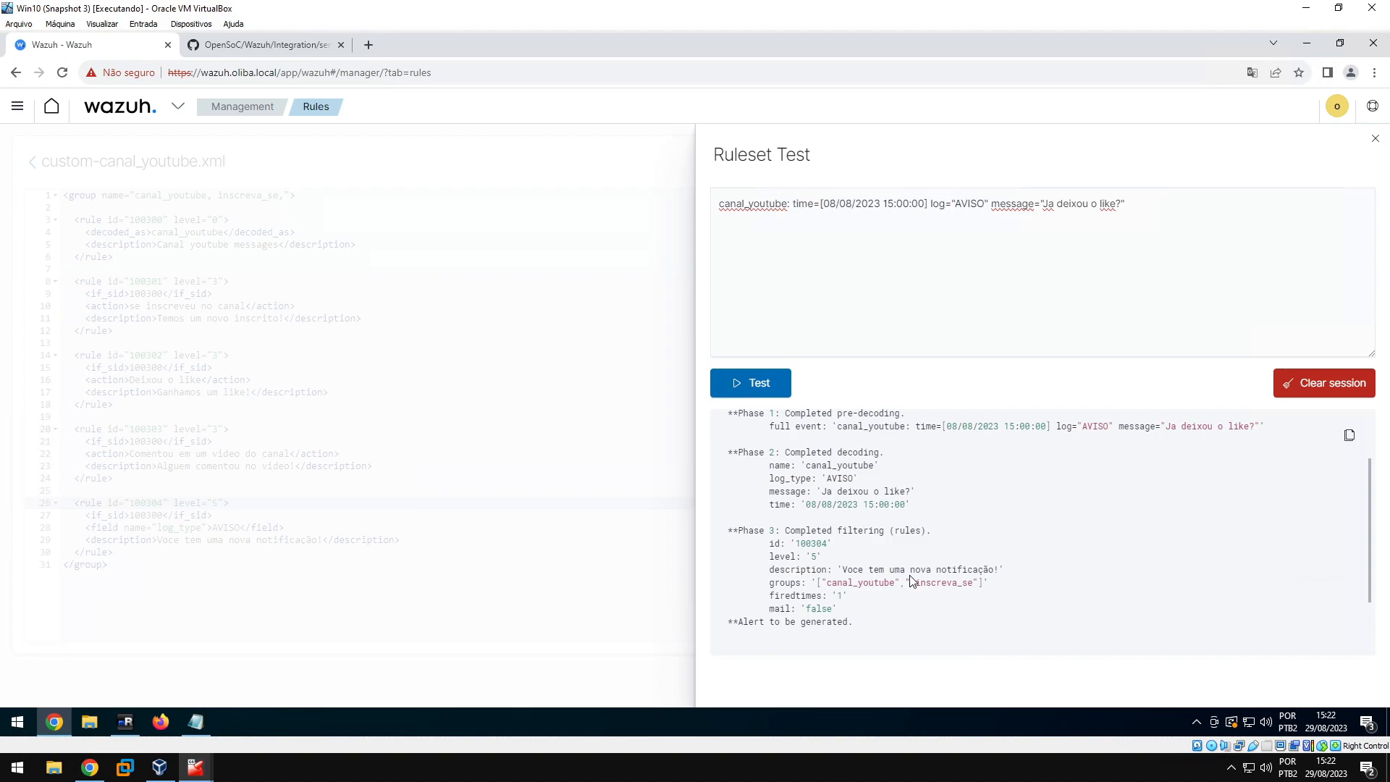
{"action": "left_click", "coordinate": [1375, 138]}
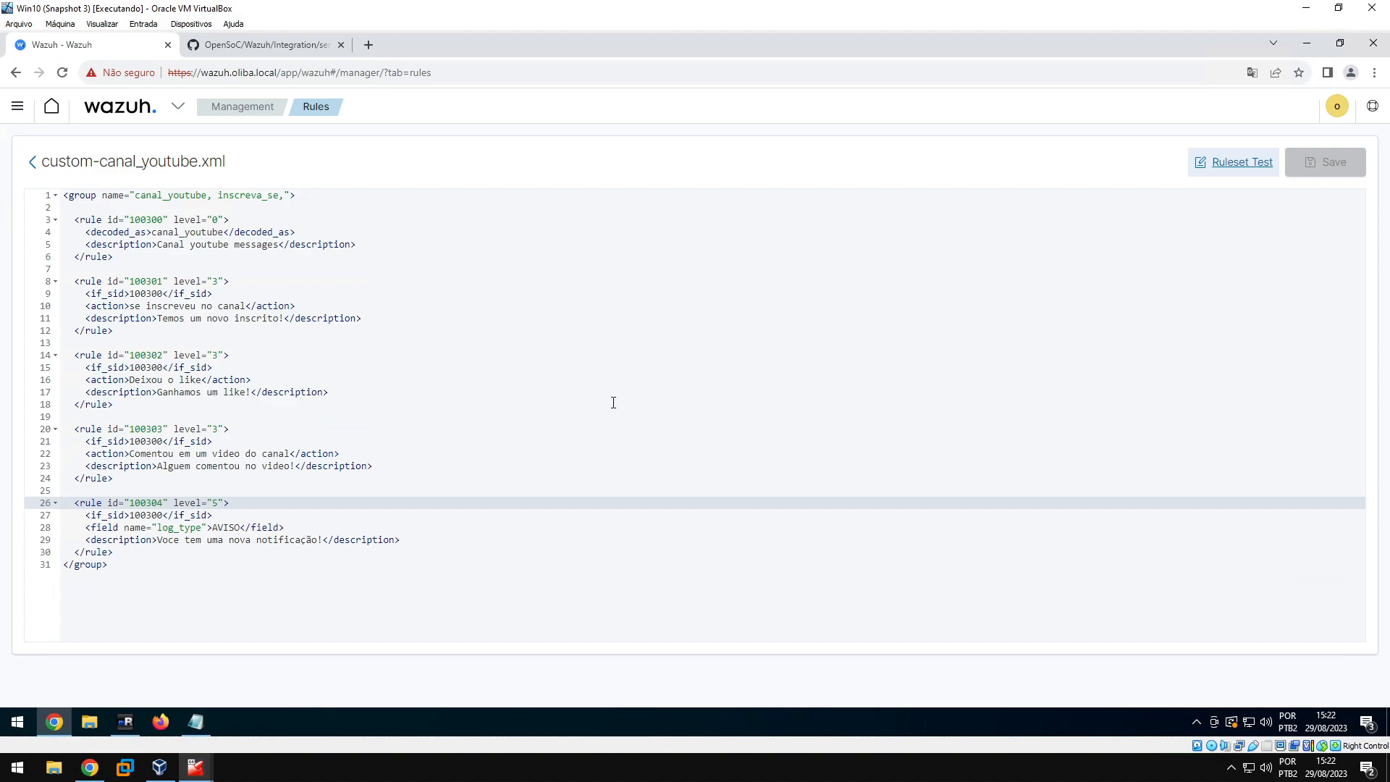
Review the sample lines in log_sample alongside the saved rules and put the file away
{"action": "left_click", "coordinate": [197, 723]}
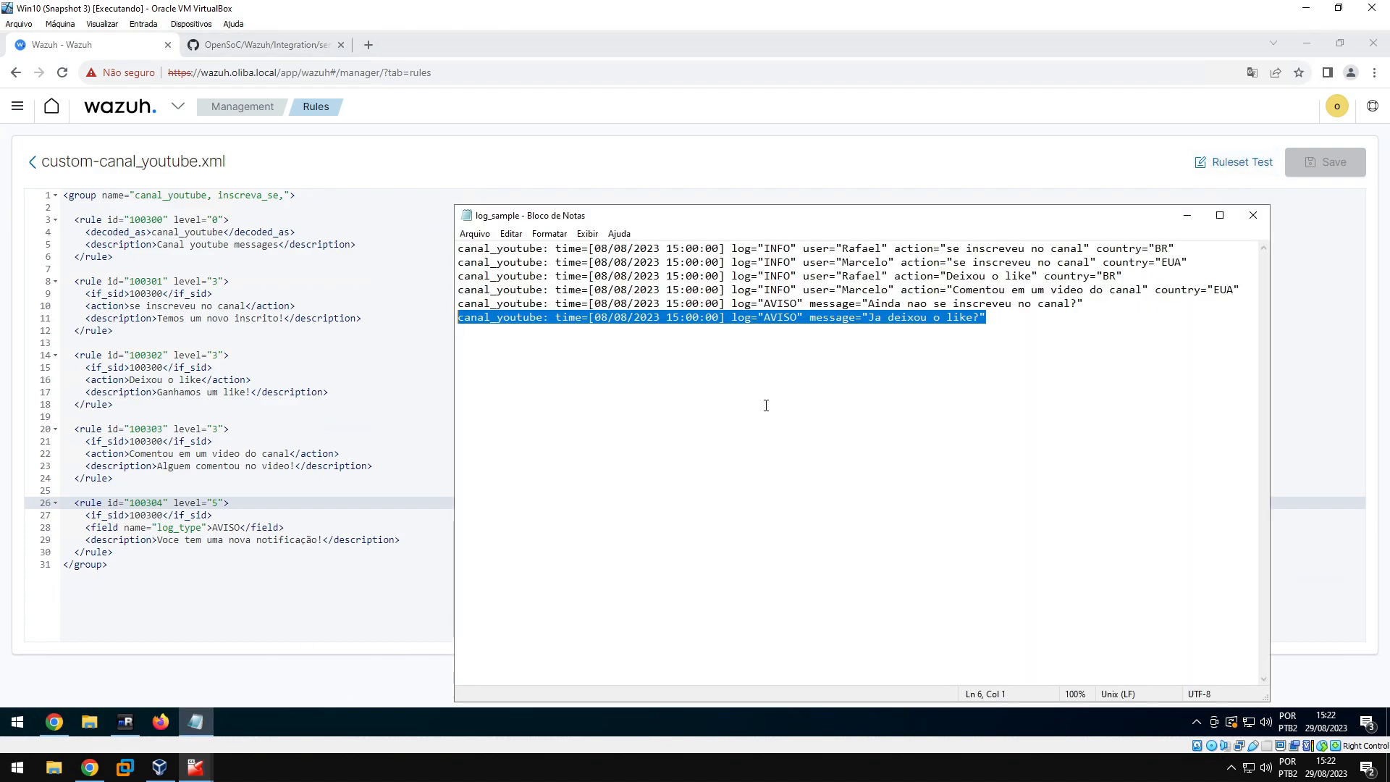
{"action": "left_click", "coordinate": [1046, 321]}
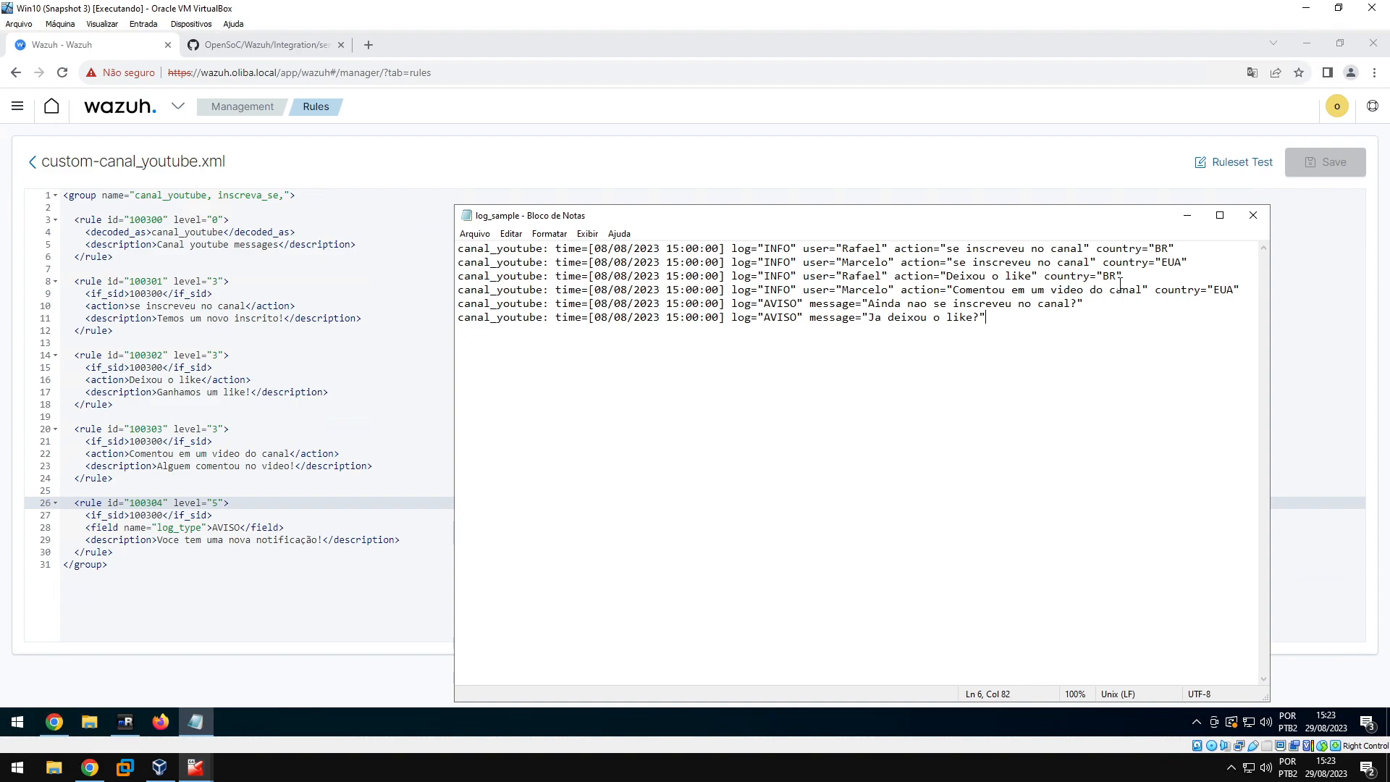
{"action": "left_click", "coordinate": [1187, 215]}
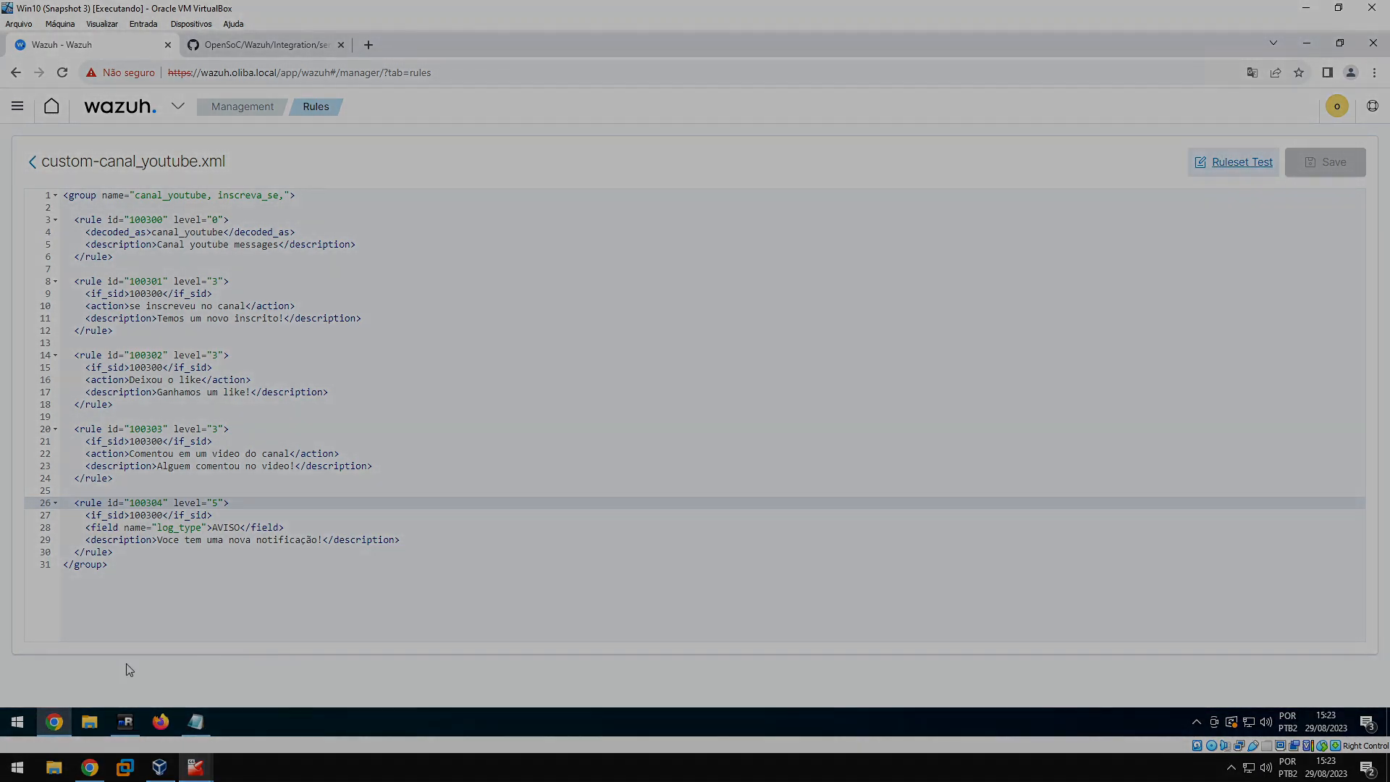